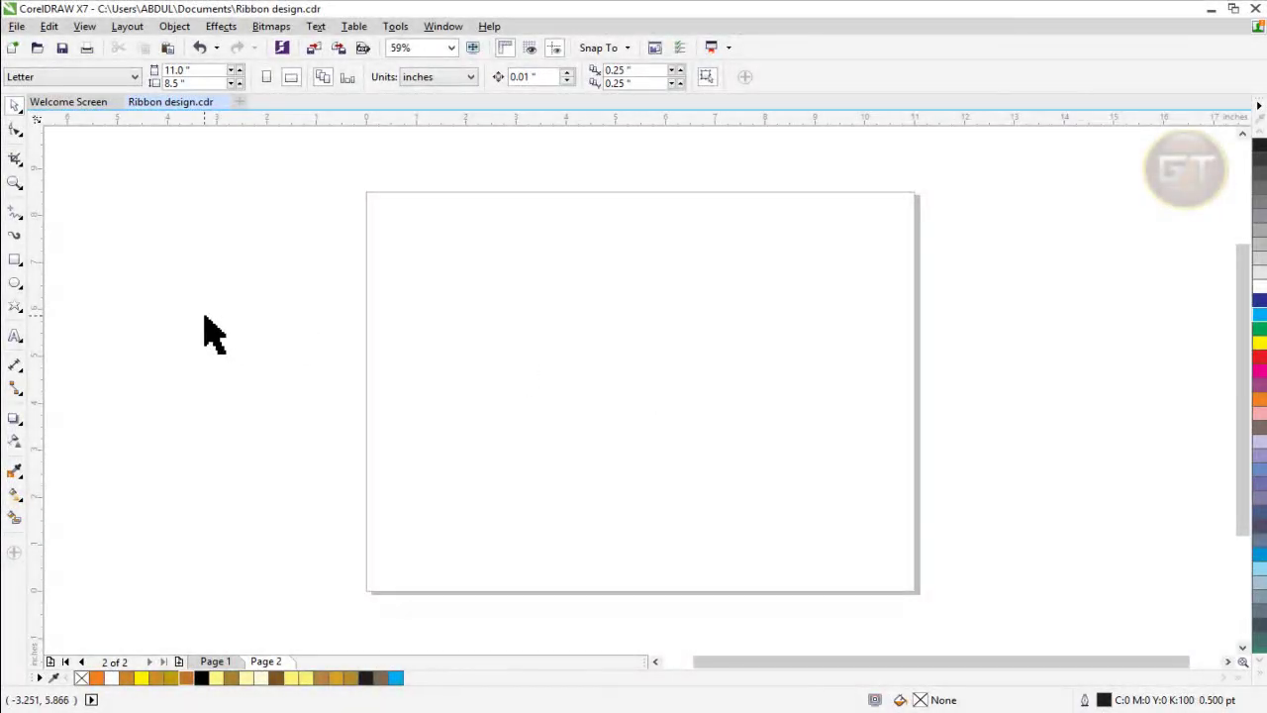
# Step: Draw a star on the page and centre it with P
pyautogui.click(15, 306)
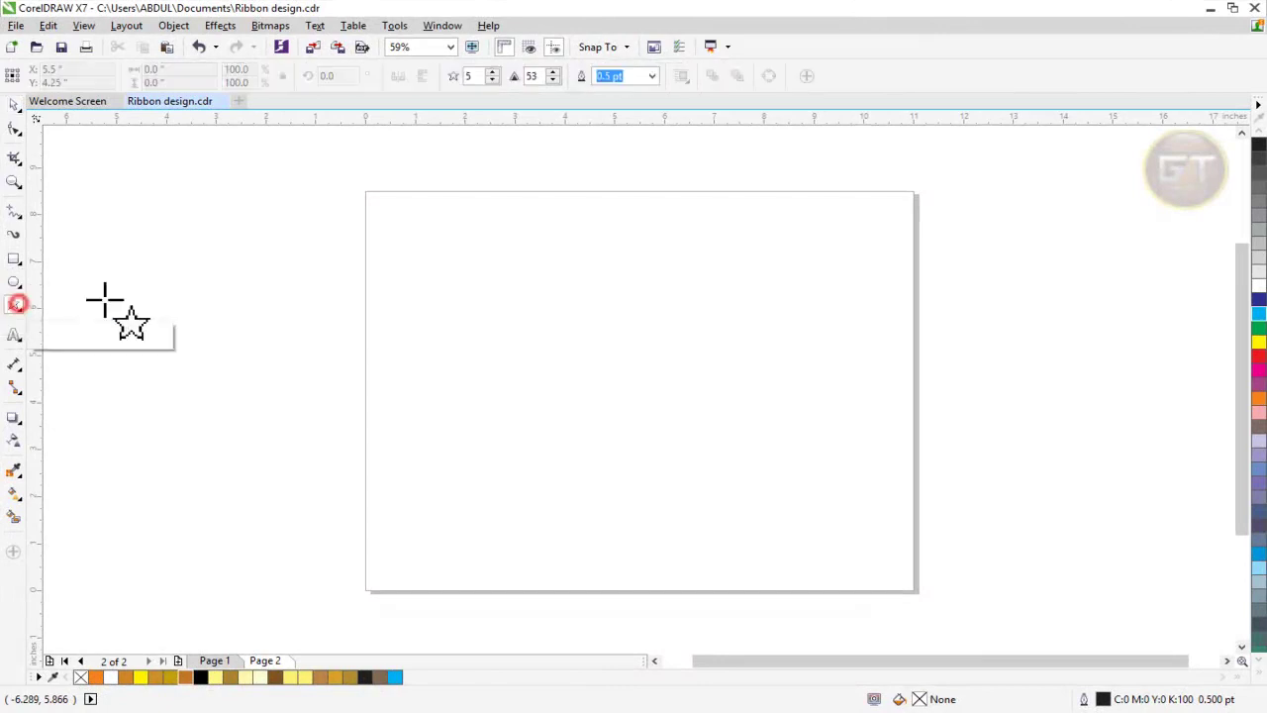
pyautogui.moveTo(540, 292); pyautogui.dragTo(791, 513)
pyautogui.click(16, 106)
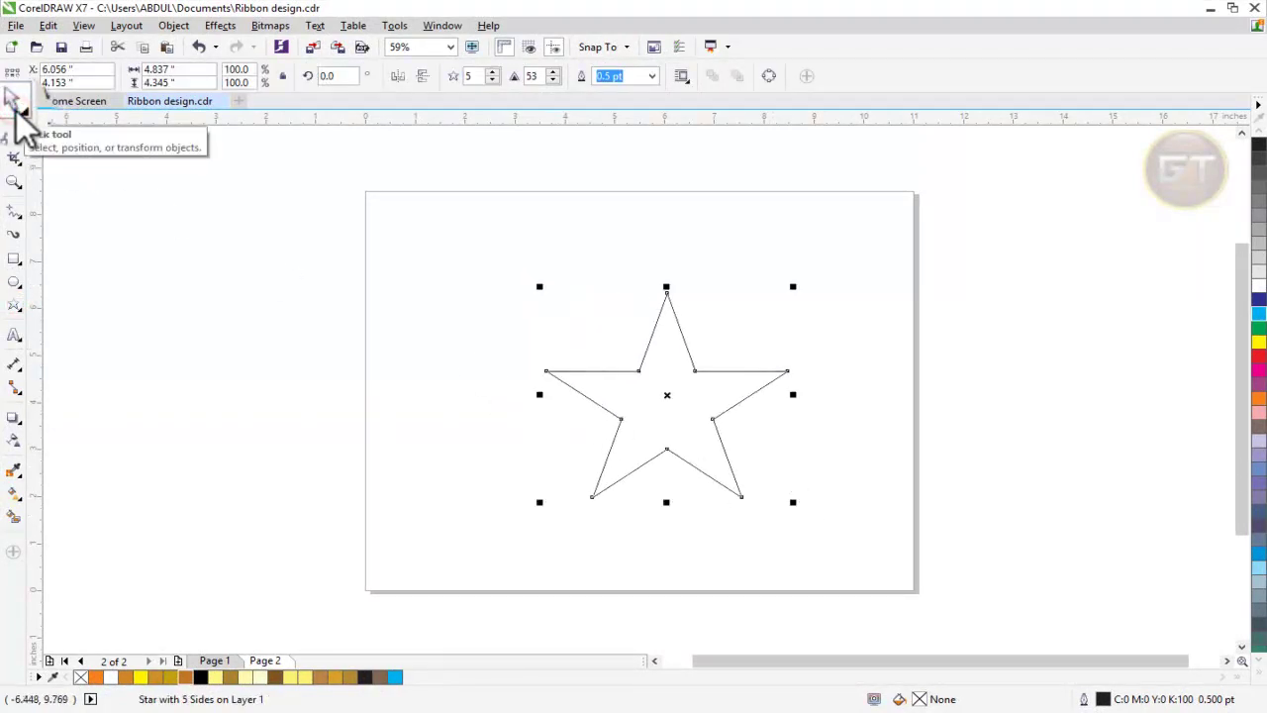
pyautogui.press('p')
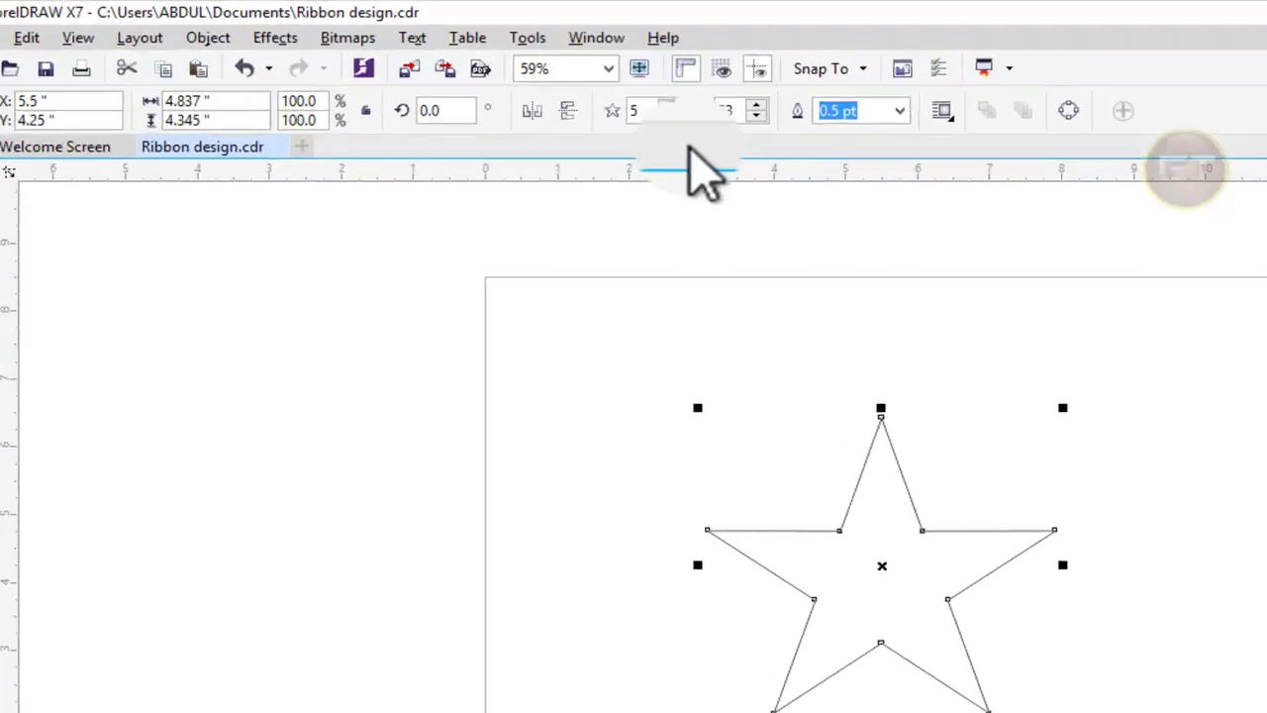
# Step: Give the star 18 points, sharpness 6, and size 4.026 × 4.021 inches
pyautogui.doubleClick(477, 75)
pyautogui.write('18')
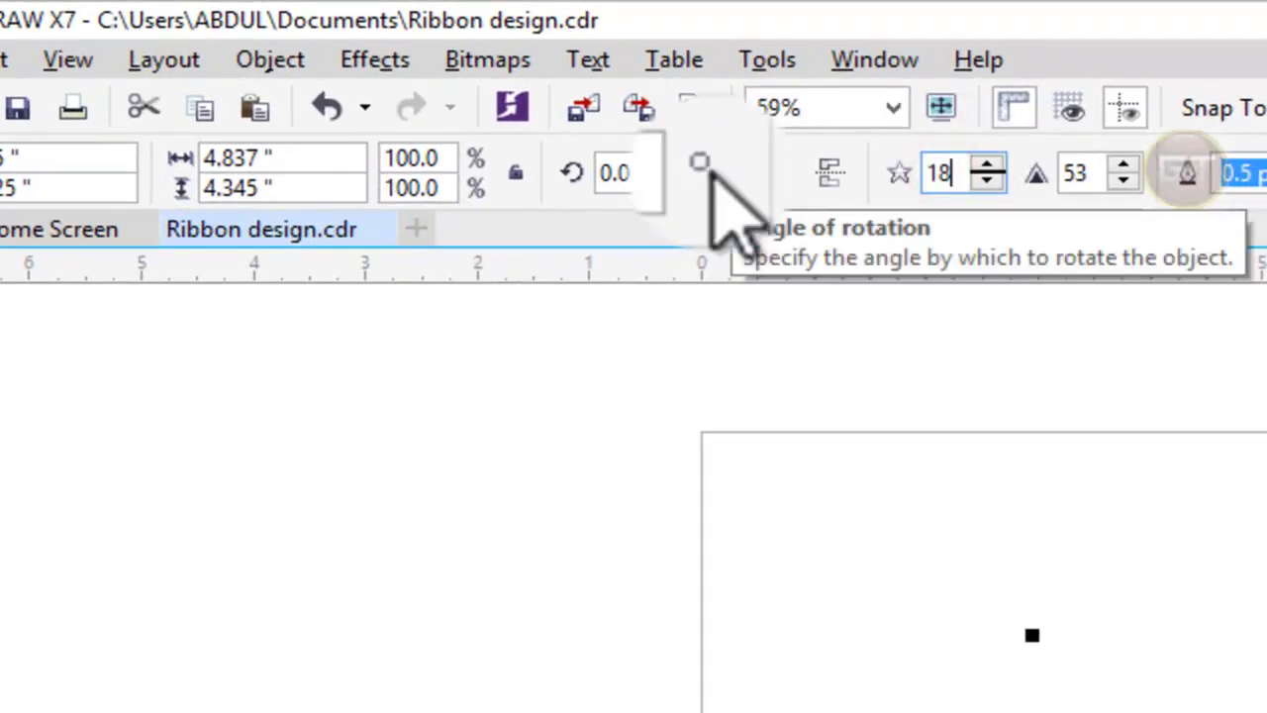
pyautogui.press('Return')
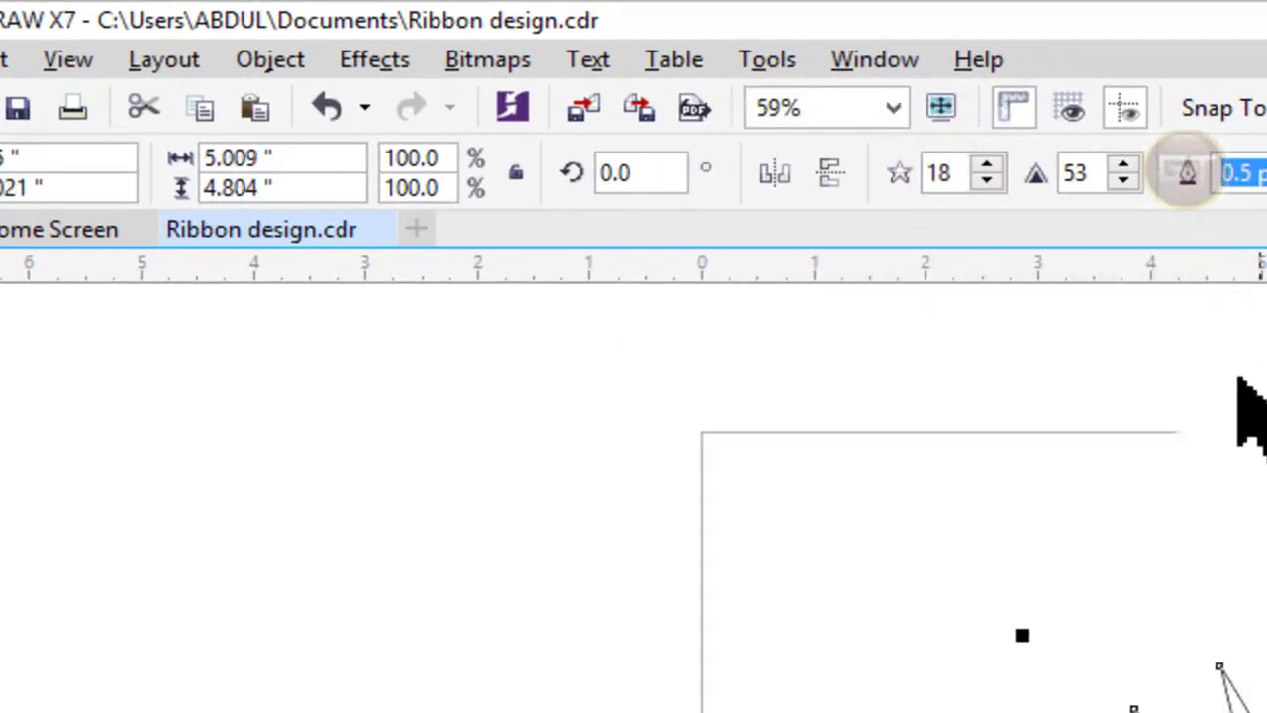
pyautogui.scroll(3, 1239, 396)
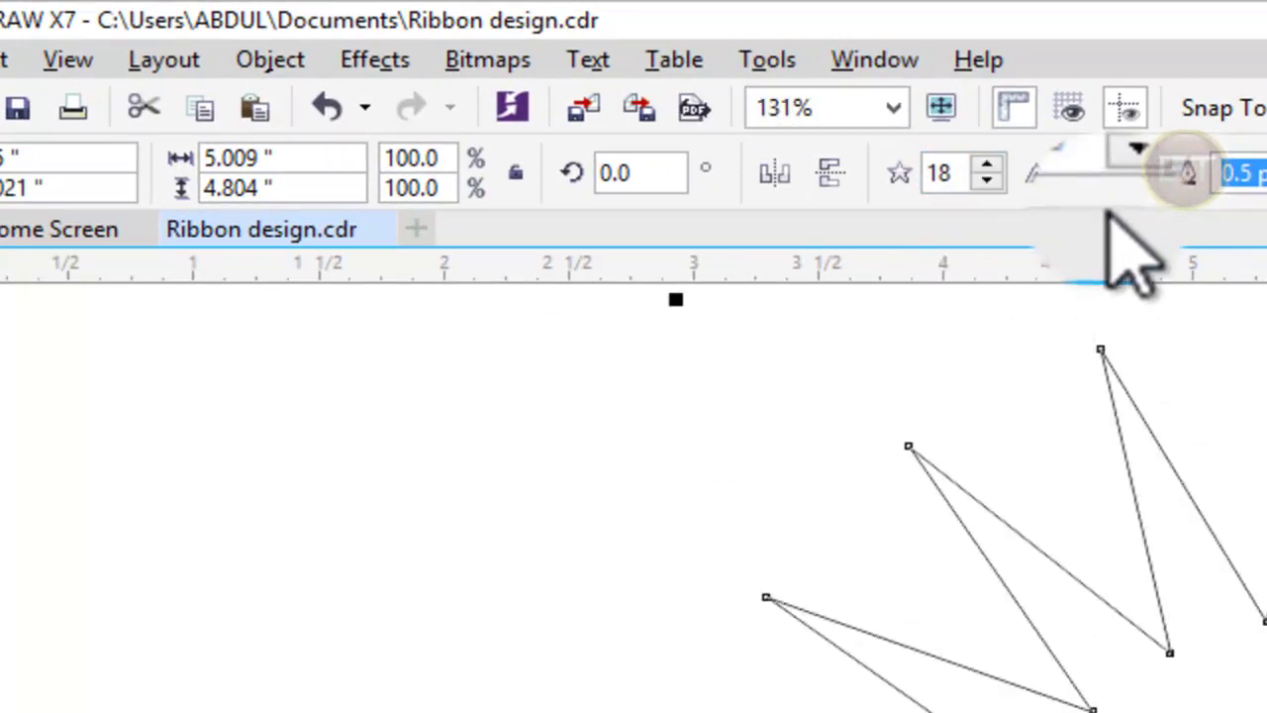
pyautogui.doubleClick(1084, 174)
pyautogui.write('6')
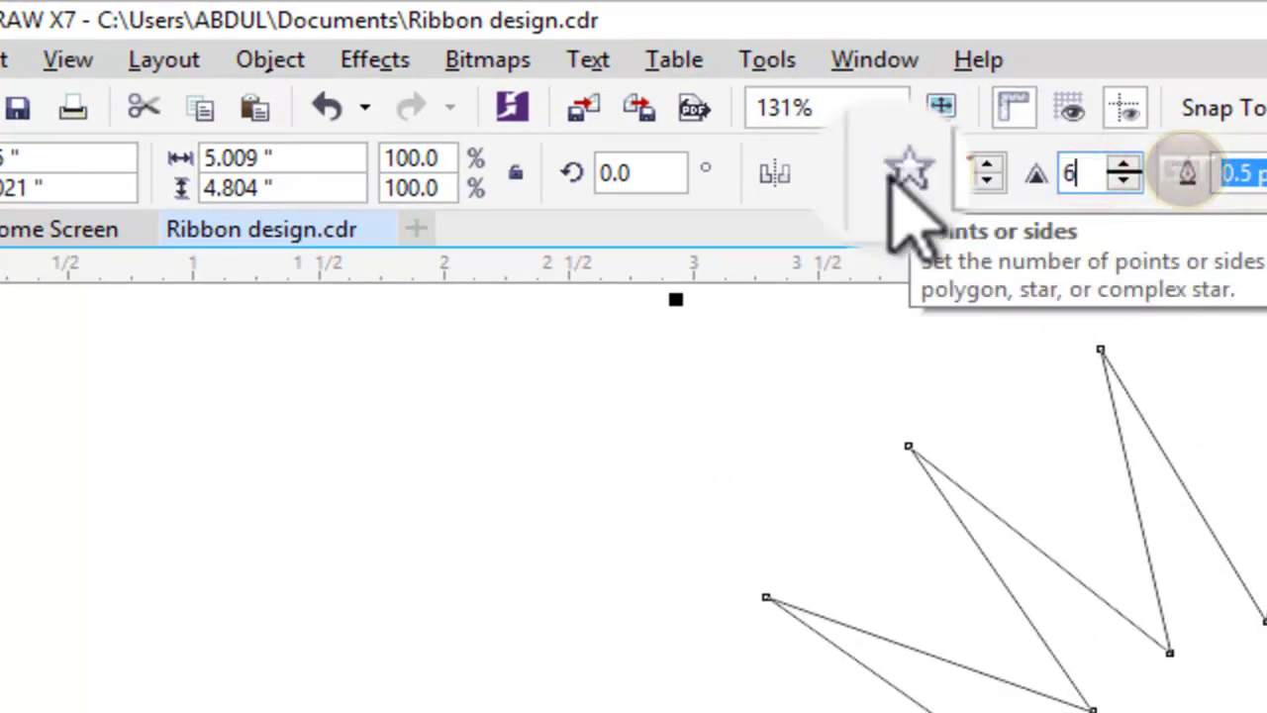
pyautogui.press('Return')
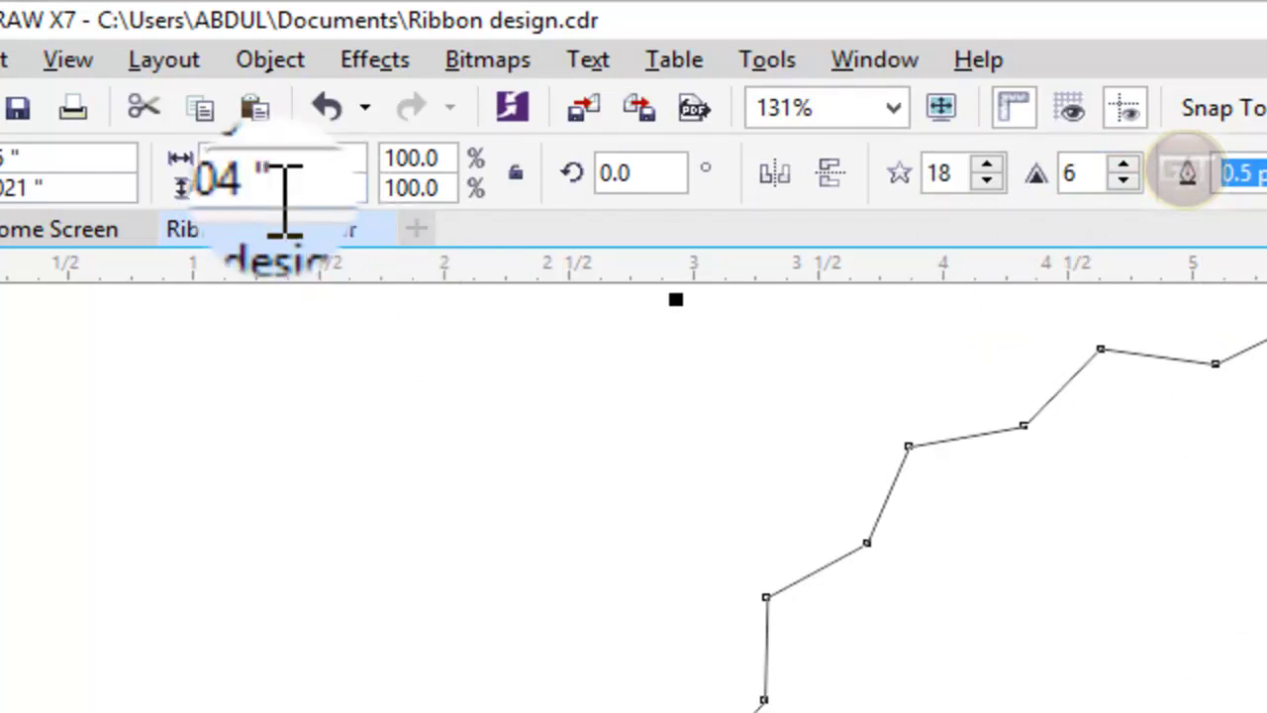
pyautogui.doubleClick(248, 158)
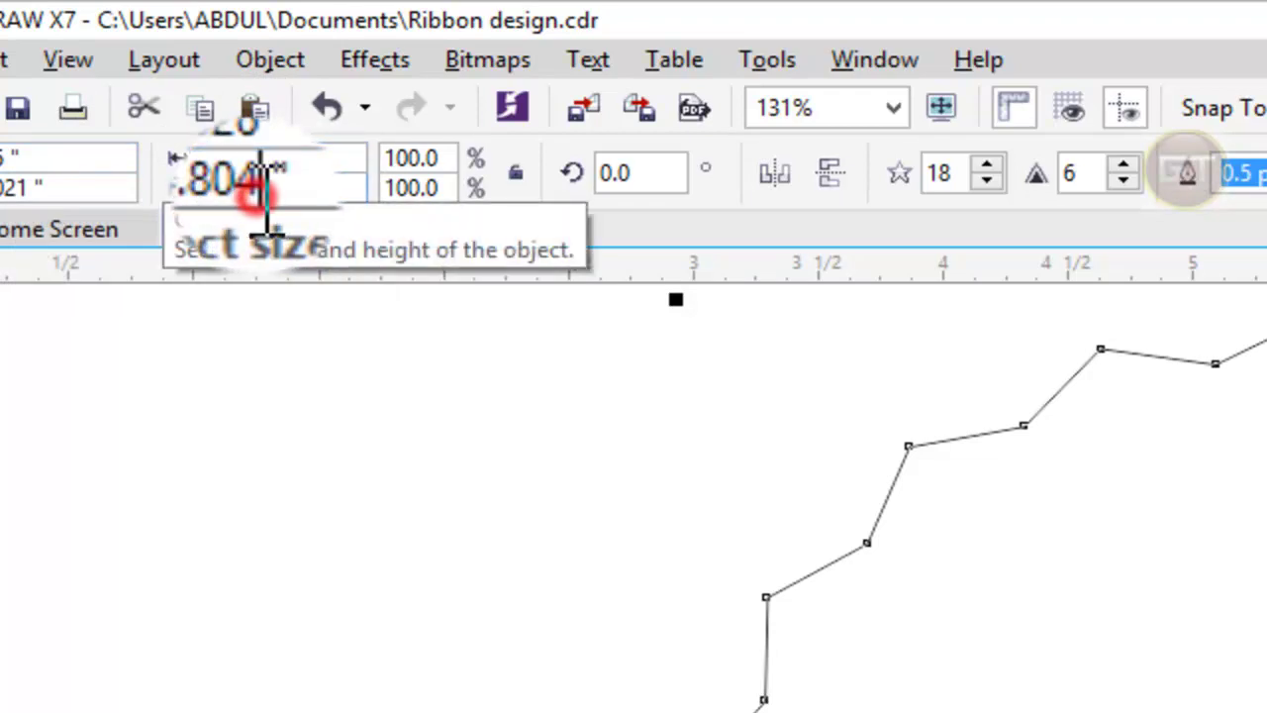
pyautogui.press('BackSpace')
pyautogui.press('BackSpace')
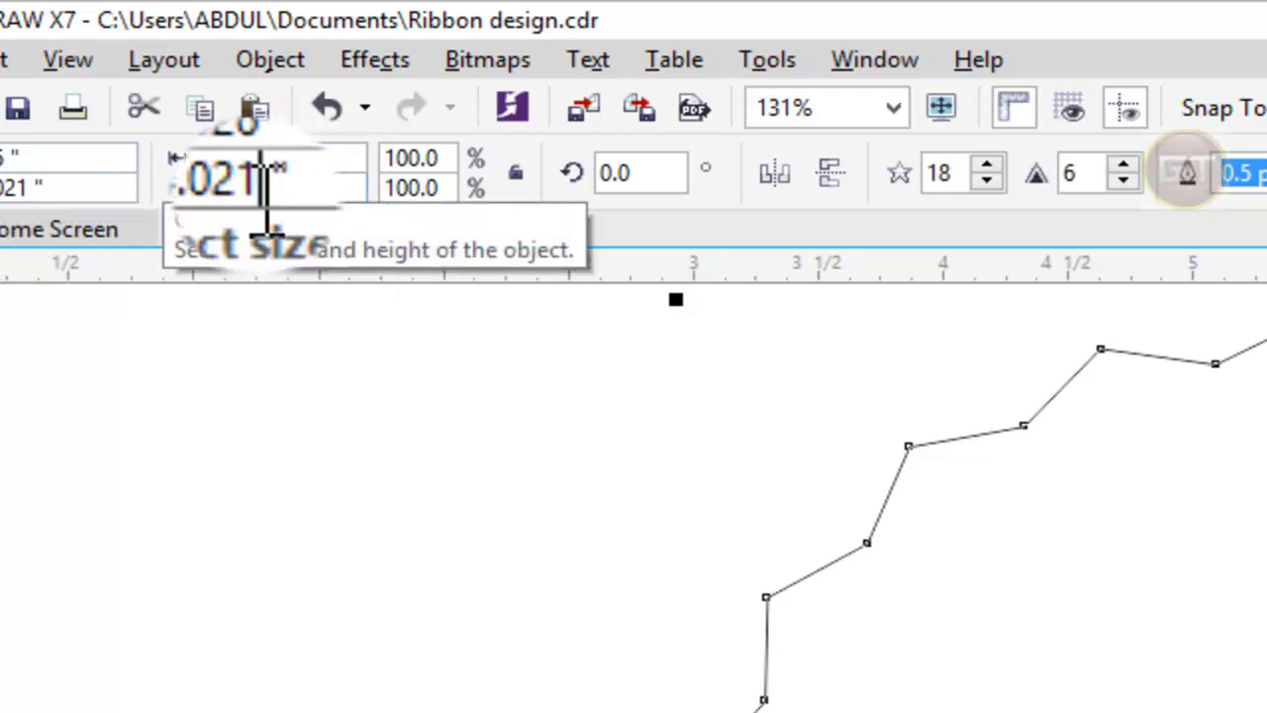
pyautogui.press('Return')
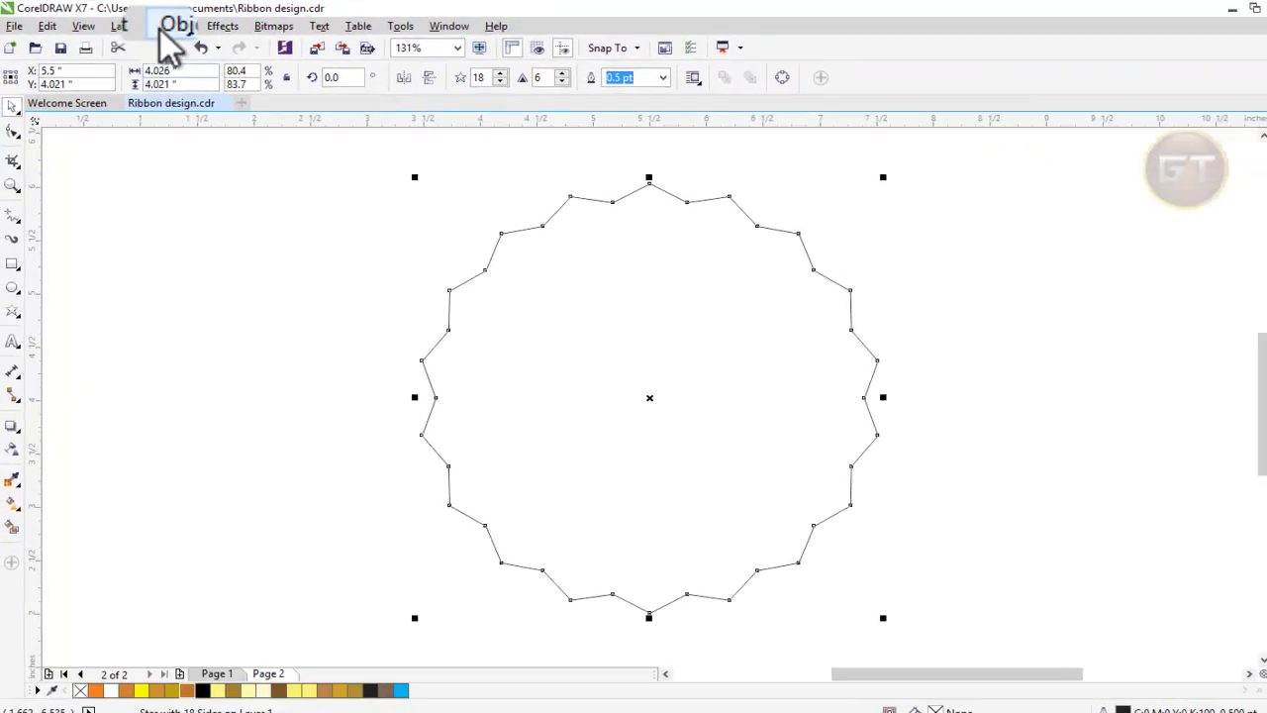
# Step: Convert the star to curves and select all 36 of its nodes
pyautogui.click(172, 26)
pyautogui.moveTo(197, 296)
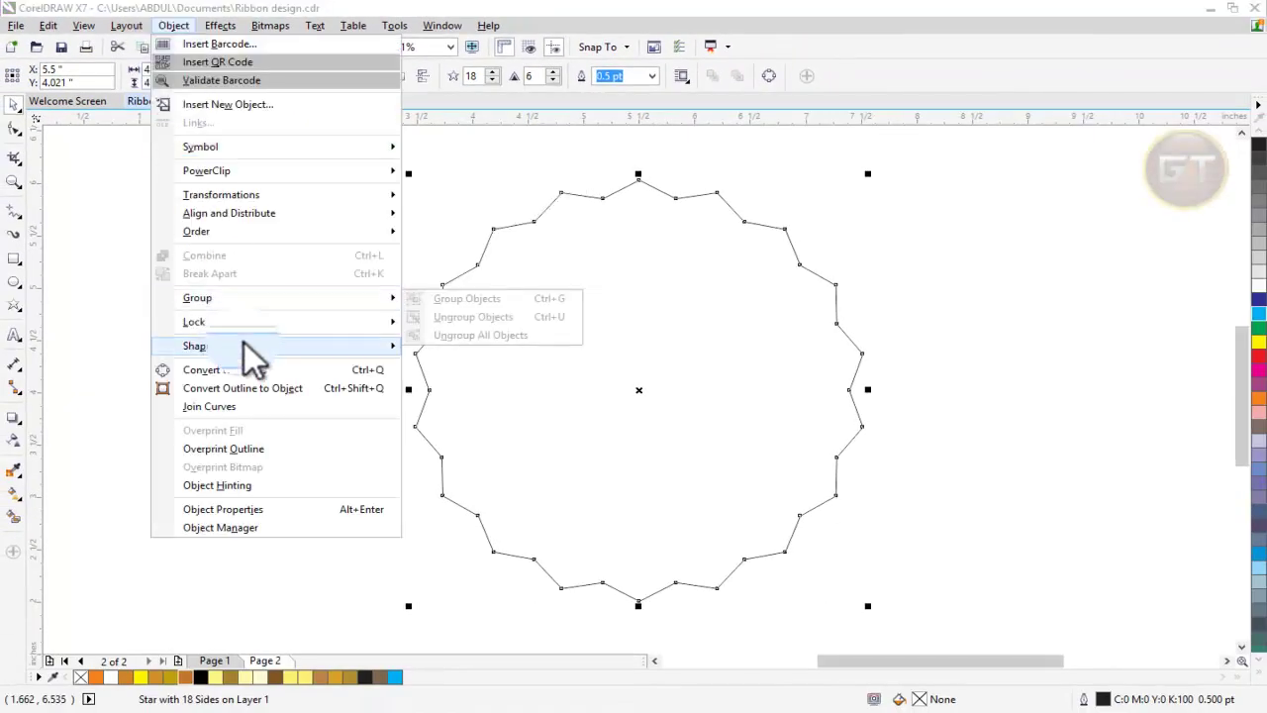
pyautogui.click(253, 381)
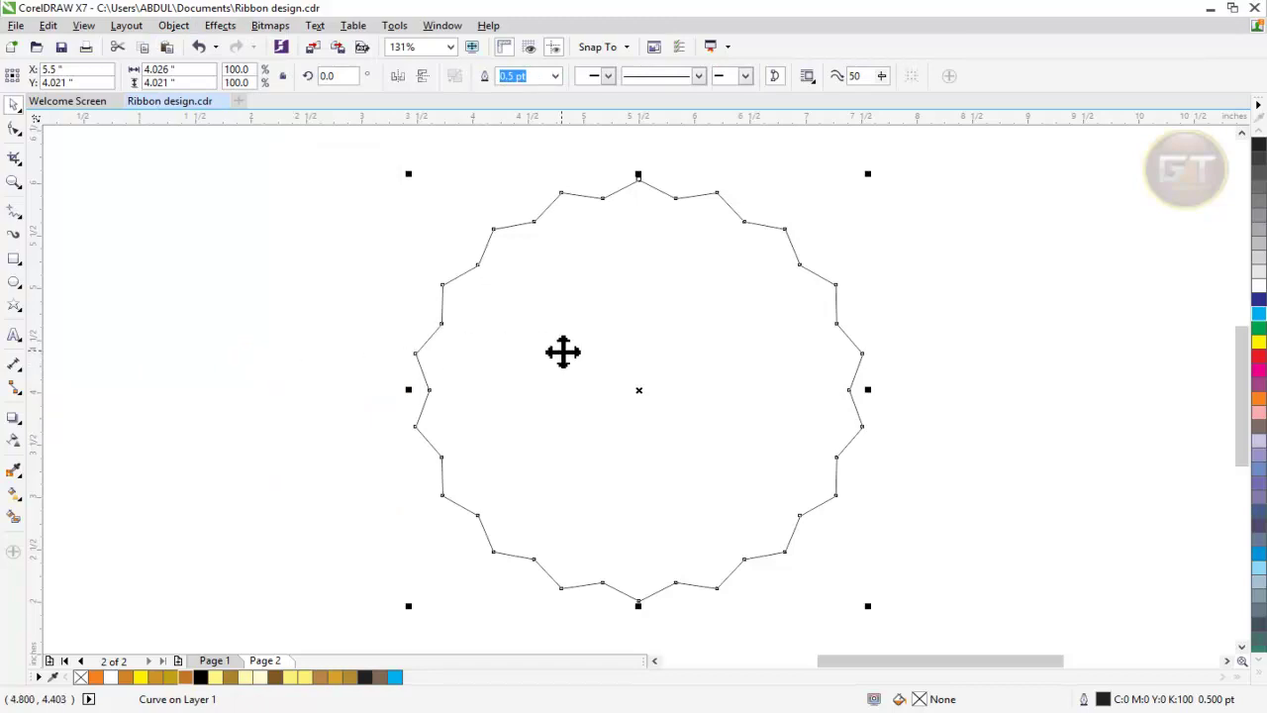
pyautogui.press('F10')
pyautogui.moveTo(320, 143); pyautogui.dragTo(908, 574)
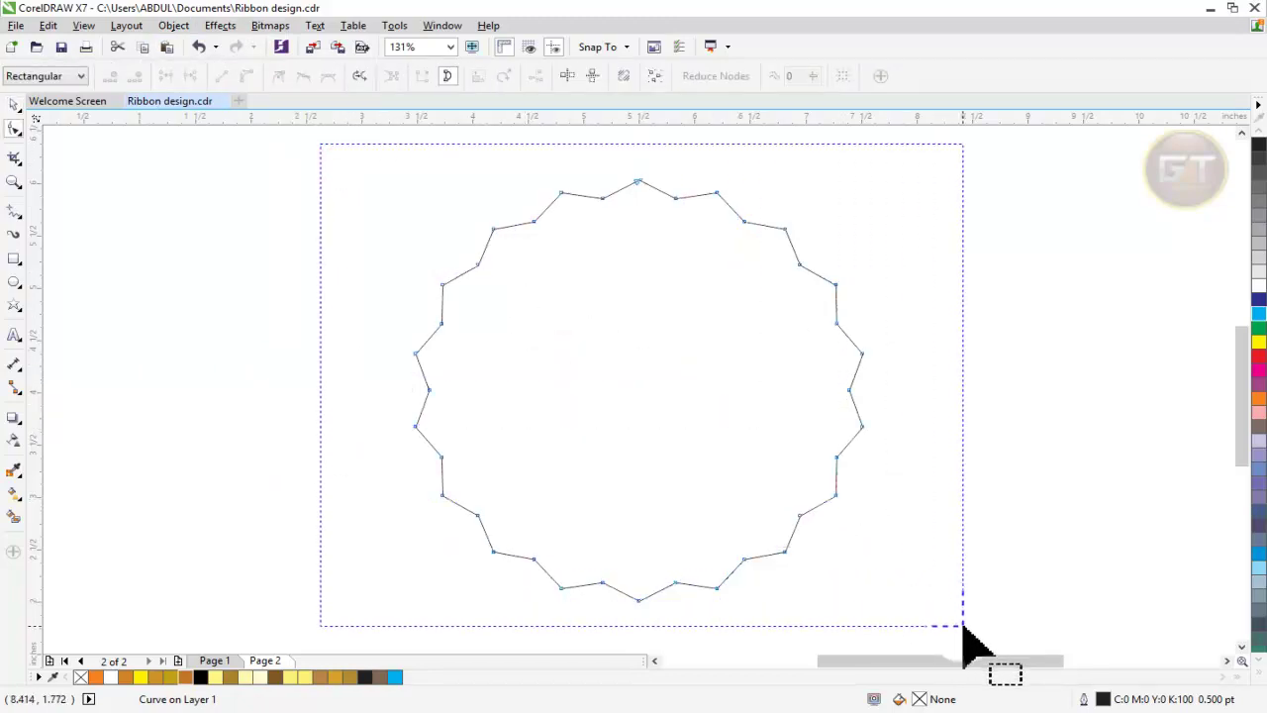
pyautogui.moveTo(908, 574); pyautogui.dragTo(970, 645)
# Step: Convert the nodes to curves and smooth them into a wavy scalloped edge
pyautogui.click(248, 76)
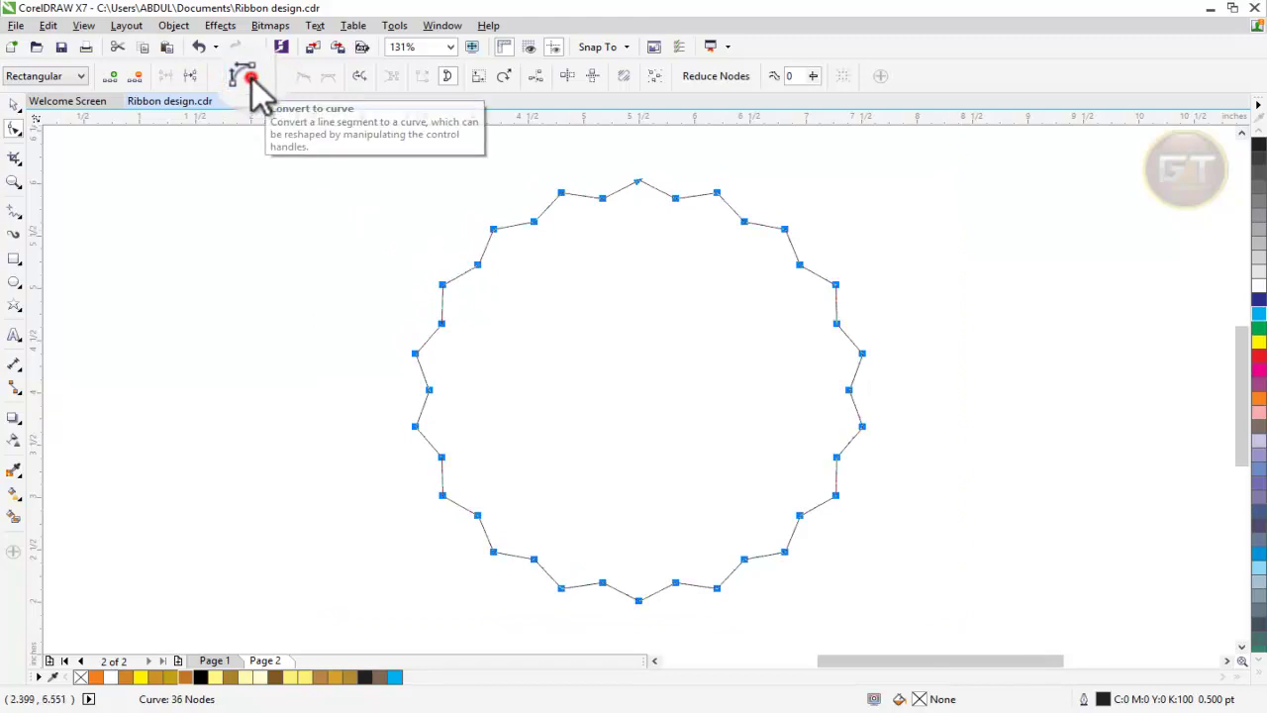
pyautogui.click(302, 81)
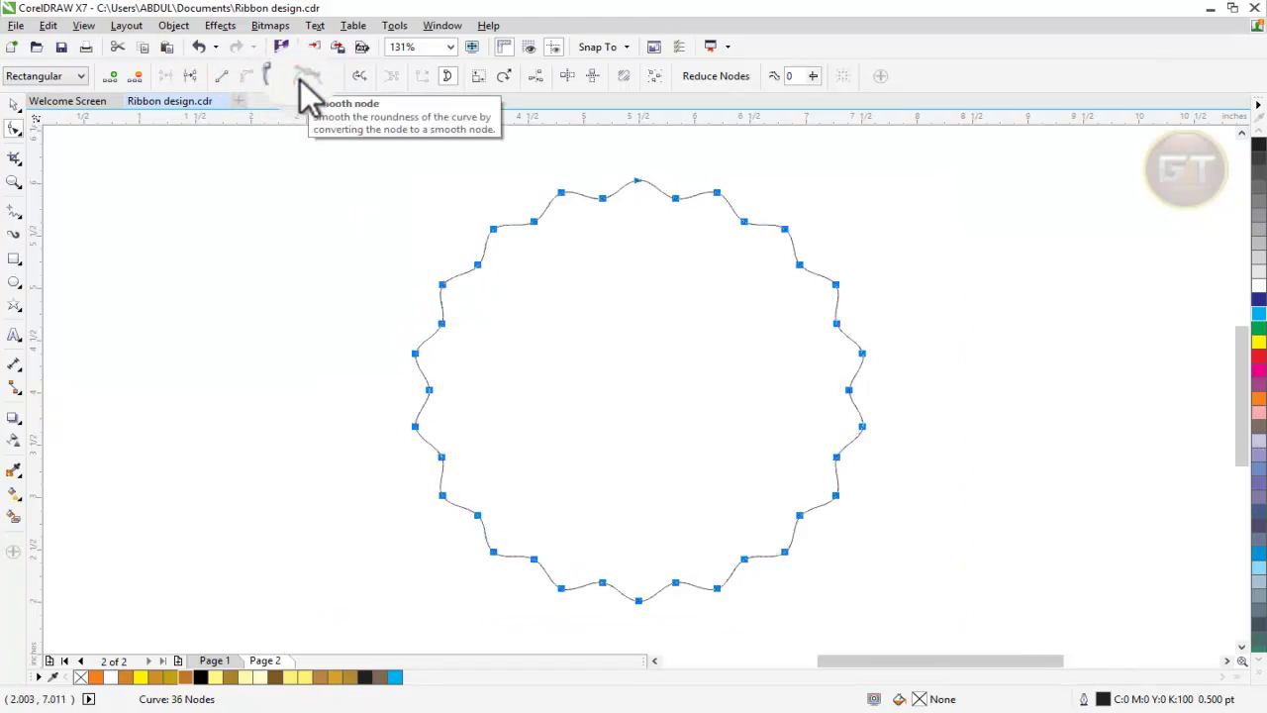
pyautogui.click(218, 276)
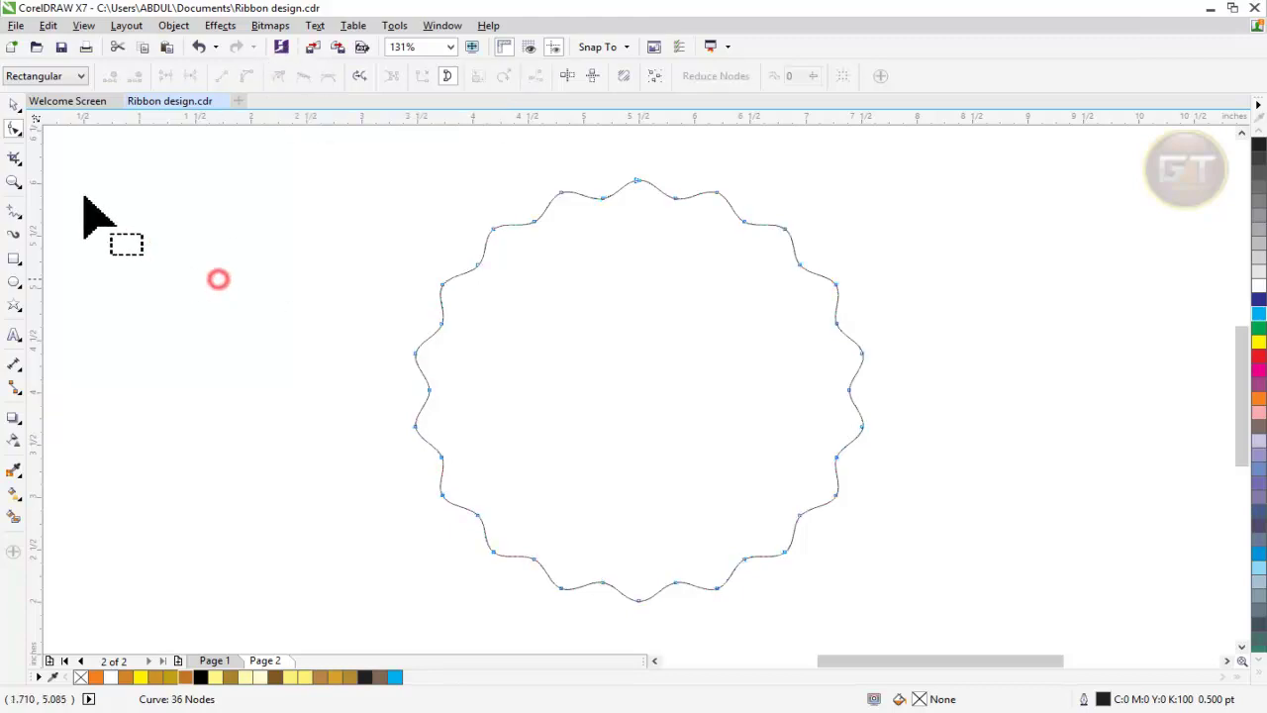
pyautogui.click(251, 359)
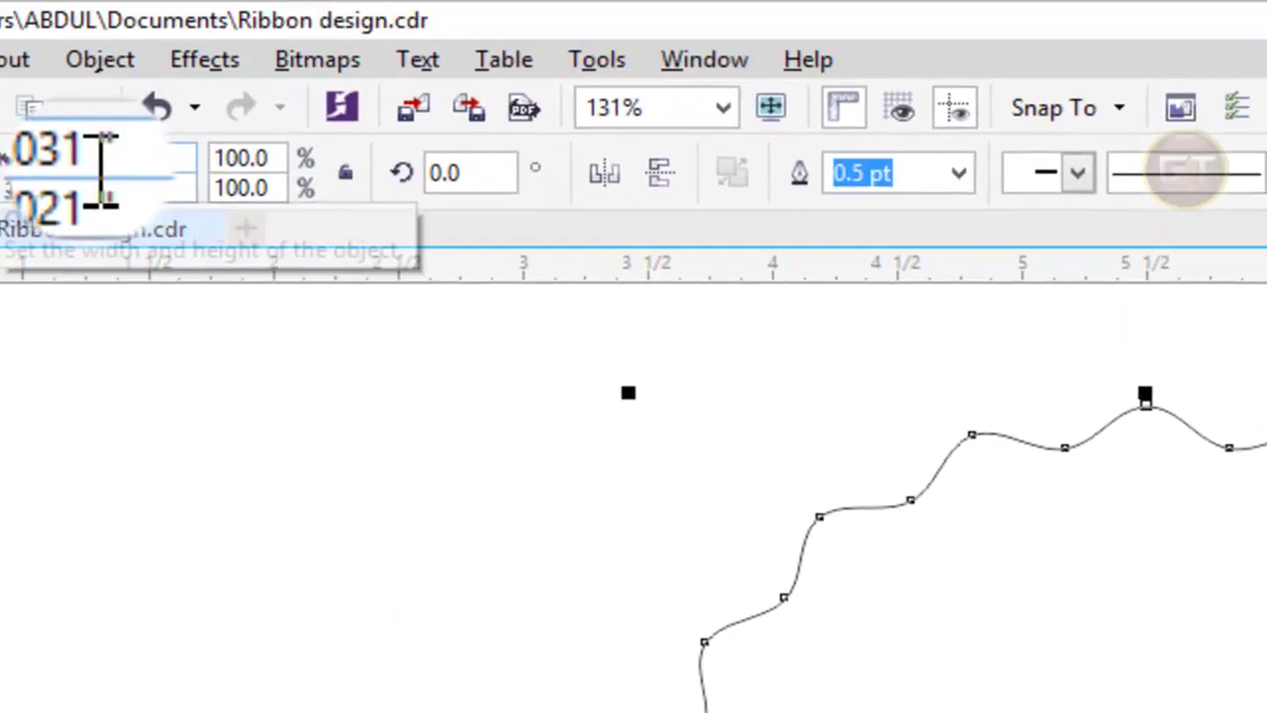
pyautogui.click(89, 159)
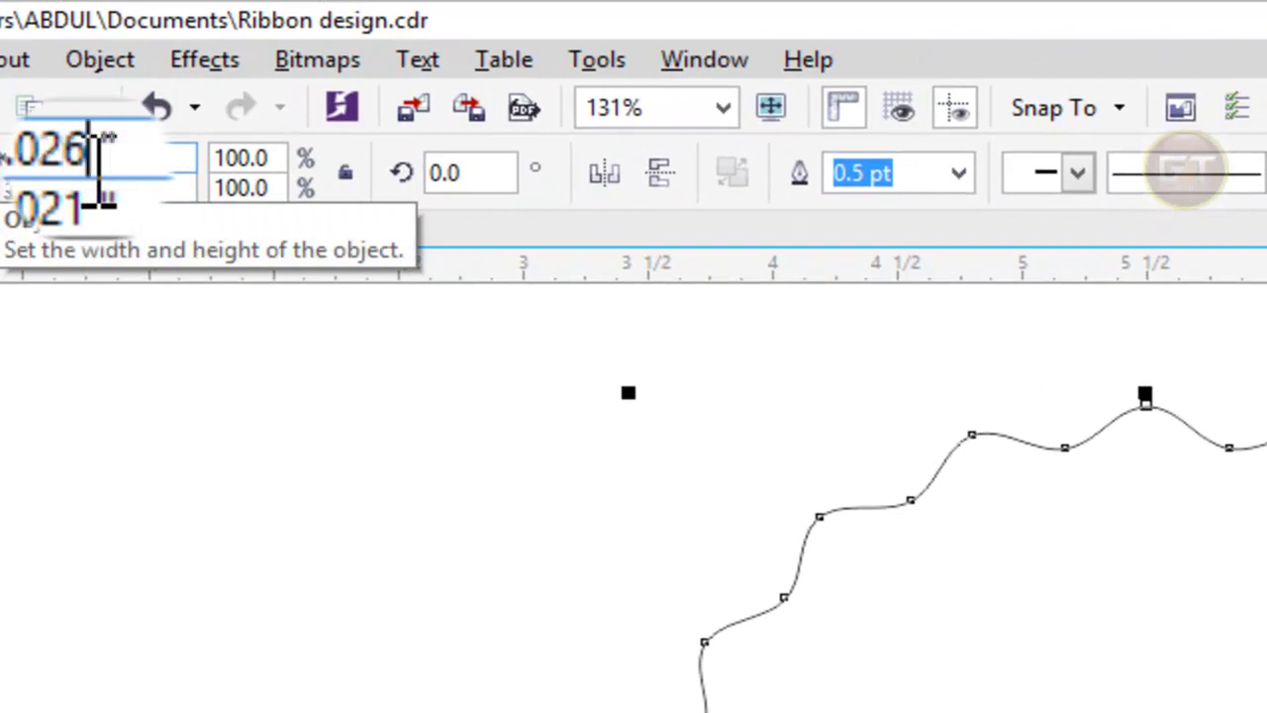
pyautogui.click(307, 693)
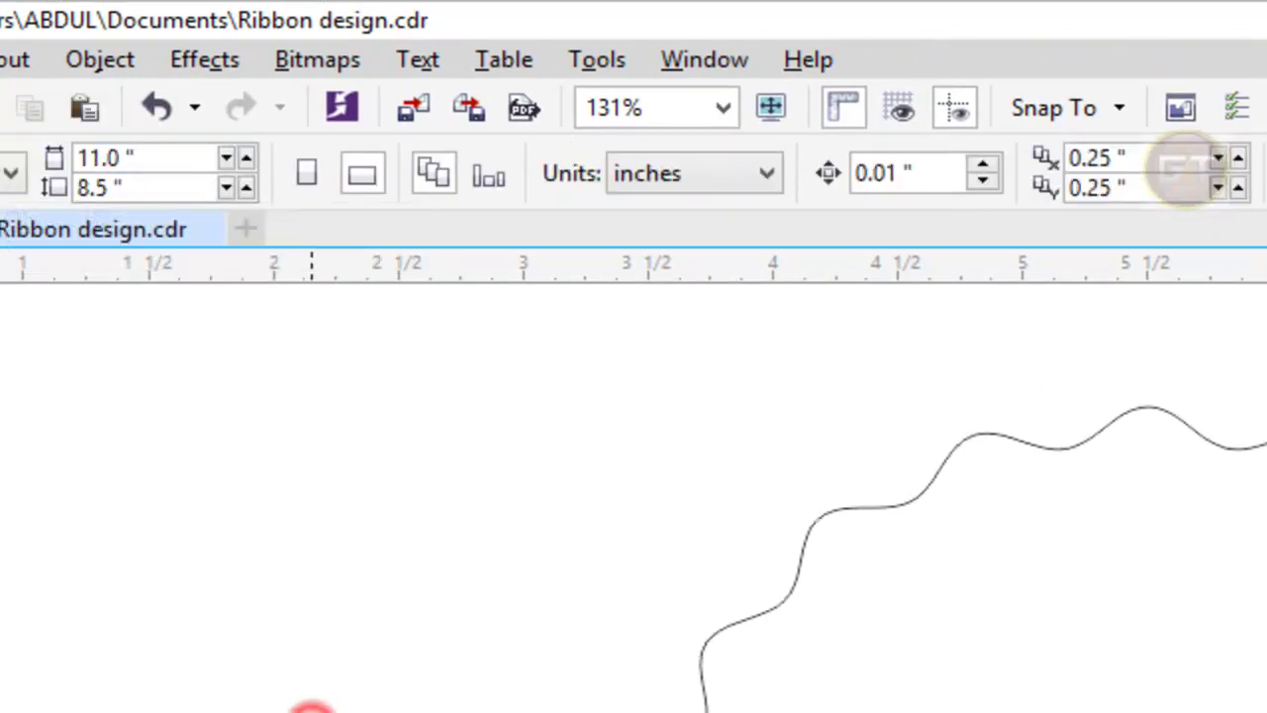
pyautogui.scroll(-3, 307, 703)
pyautogui.scroll(3, 386, 707)
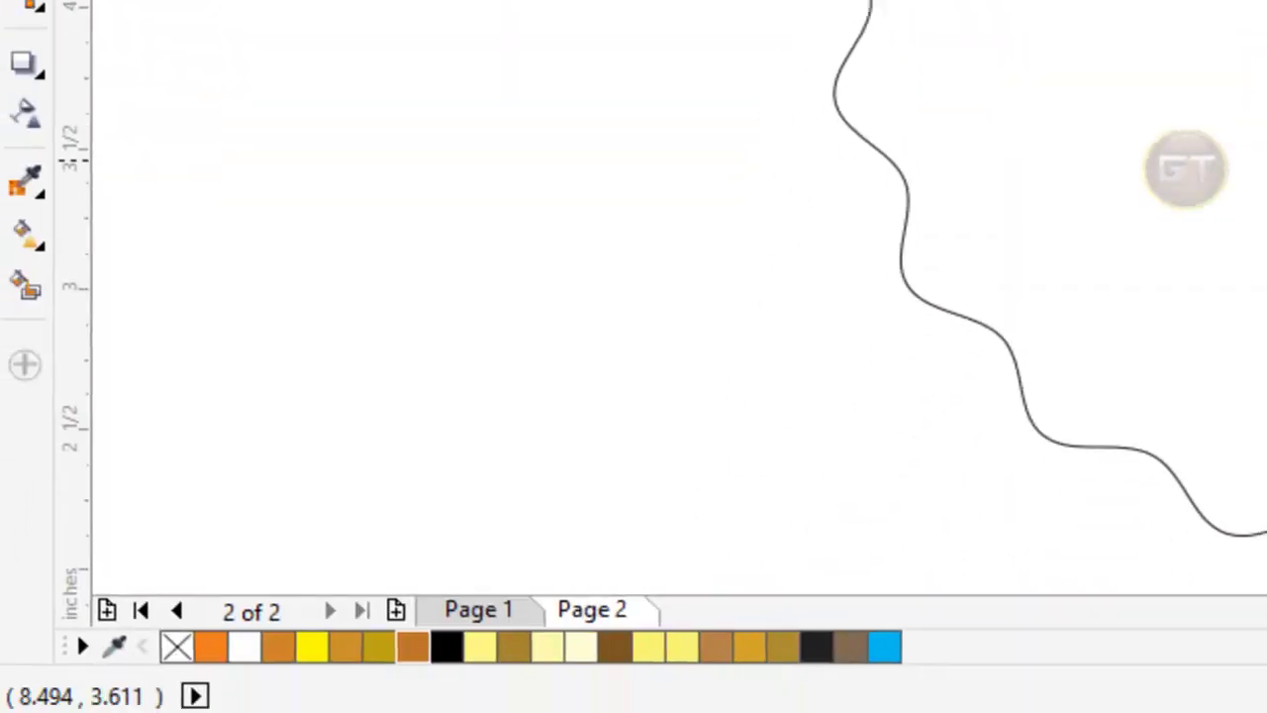
# Step: Apply a diagonal linear fountain fill to the seal with extra colour nodes
pyautogui.click(32, 217)
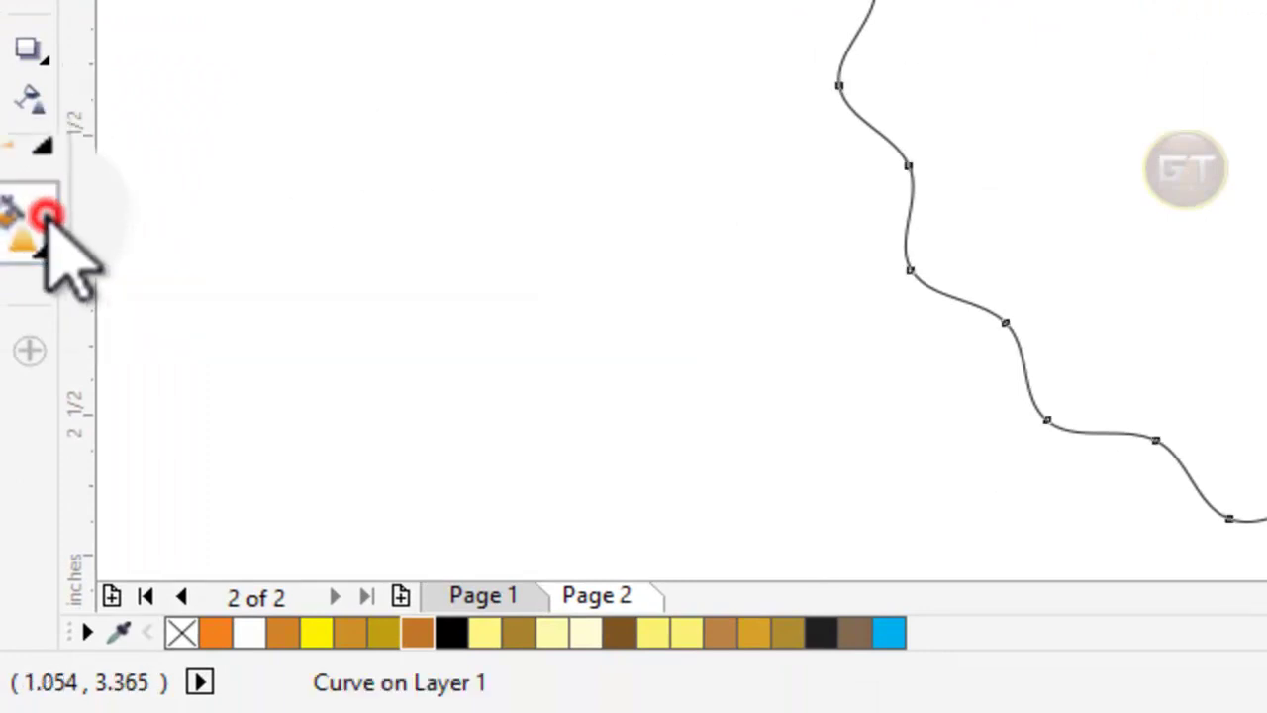
pyautogui.moveTo(464, 163); pyautogui.dragTo(817, 602)
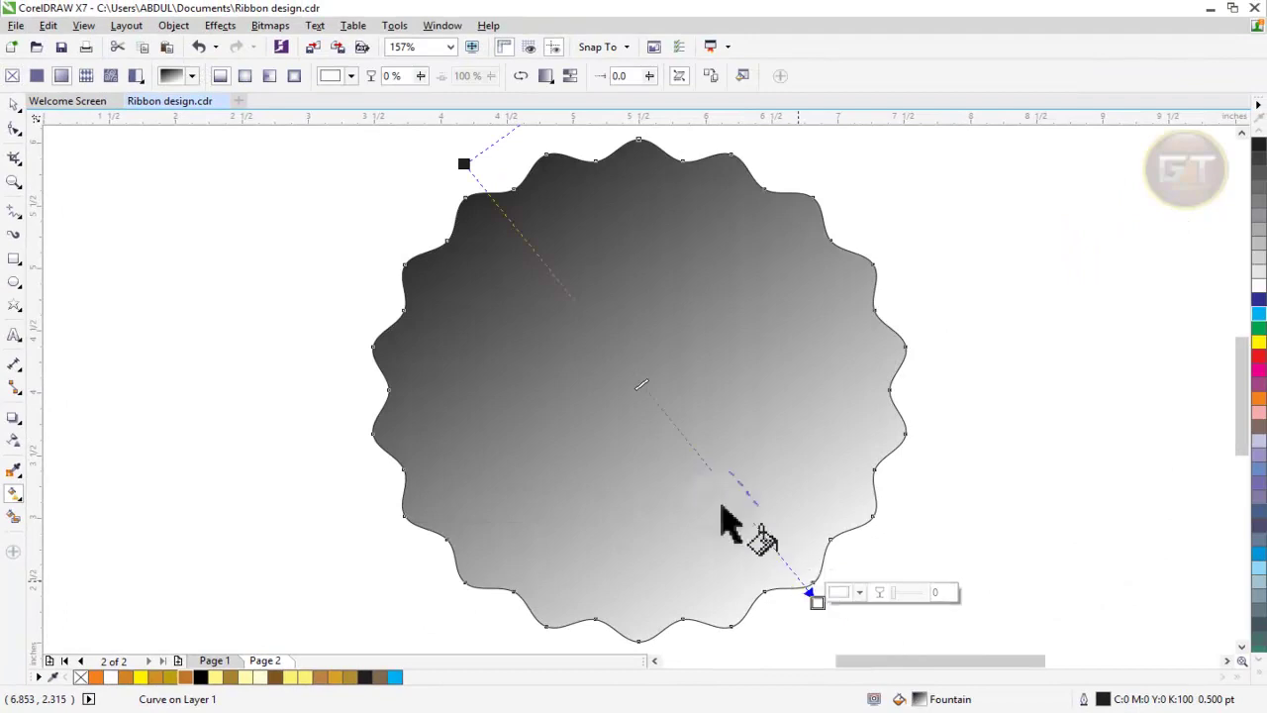
pyautogui.moveTo(465, 164); pyautogui.dragTo(470, 210)
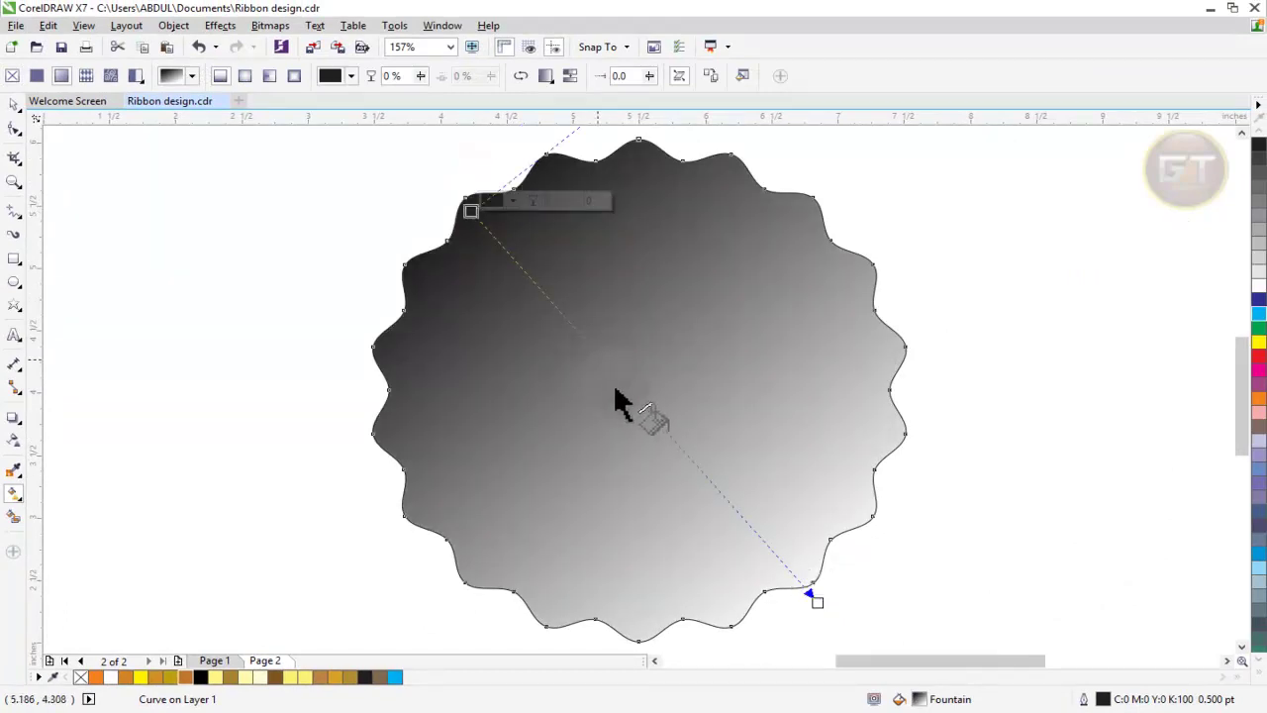
pyautogui.doubleClick(608, 364)
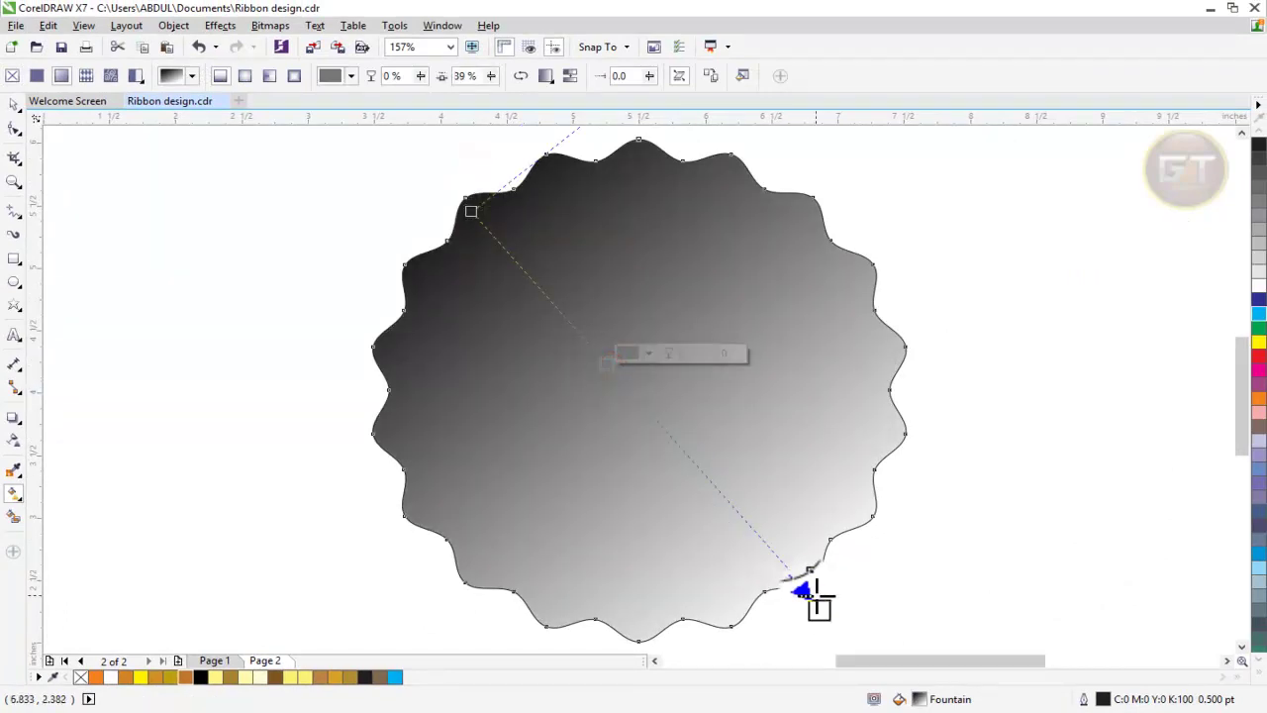
pyautogui.moveTo(803, 592); pyautogui.dragTo(810, 594)
pyautogui.doubleClick(743, 524)
pyautogui.moveTo(743, 525); pyautogui.dragTo(712, 484)
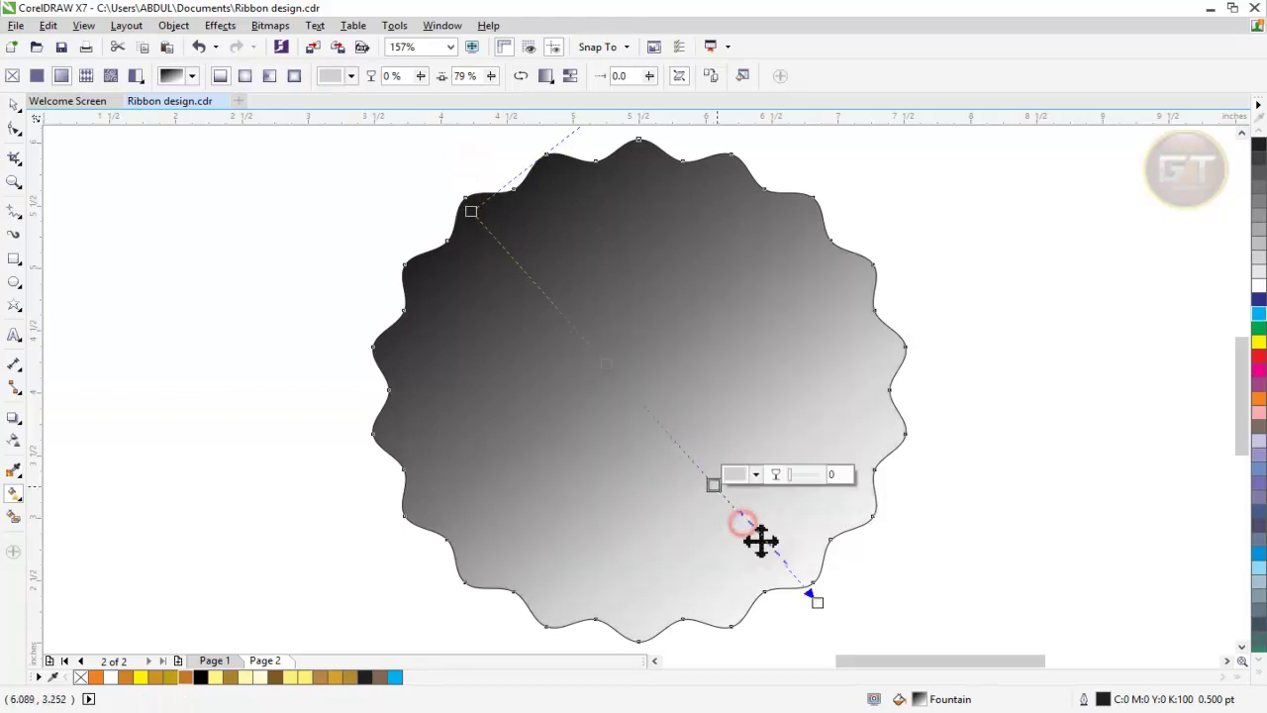
# Step: Colour the gradient's end nodes brown and its middle nodes pale yellow and yellow
pyautogui.click(471, 211)
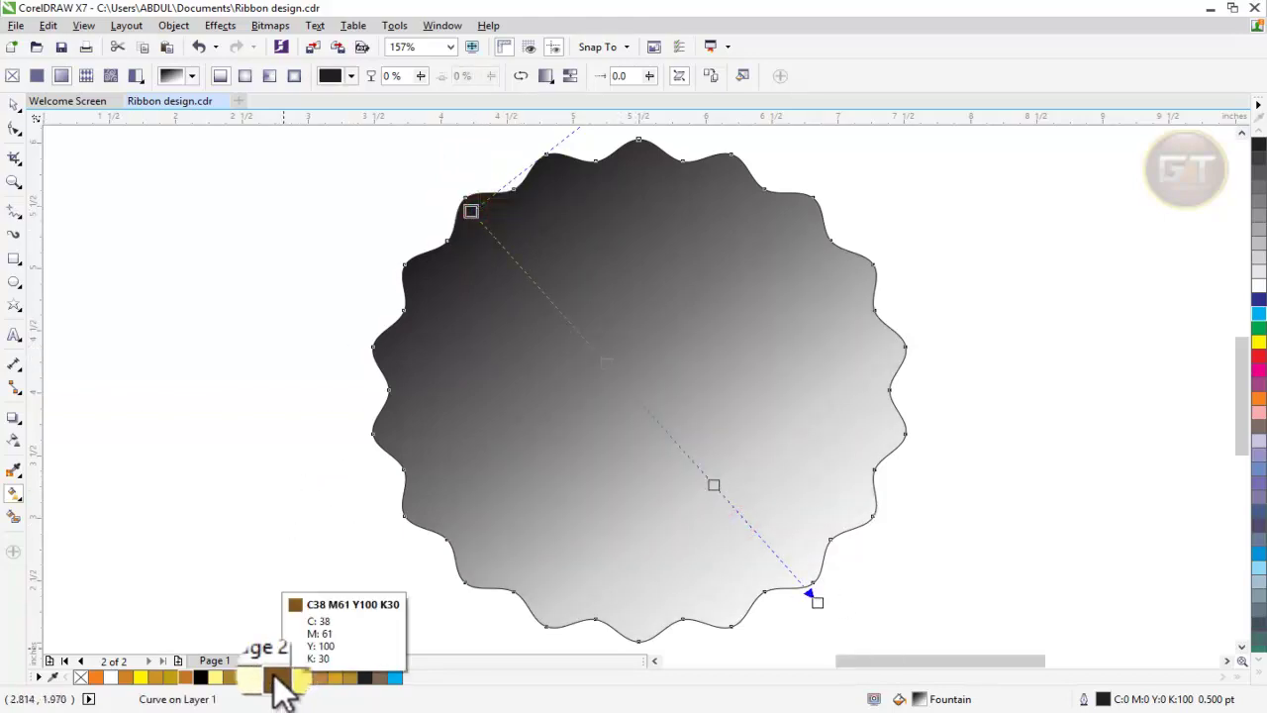
pyautogui.click(277, 677)
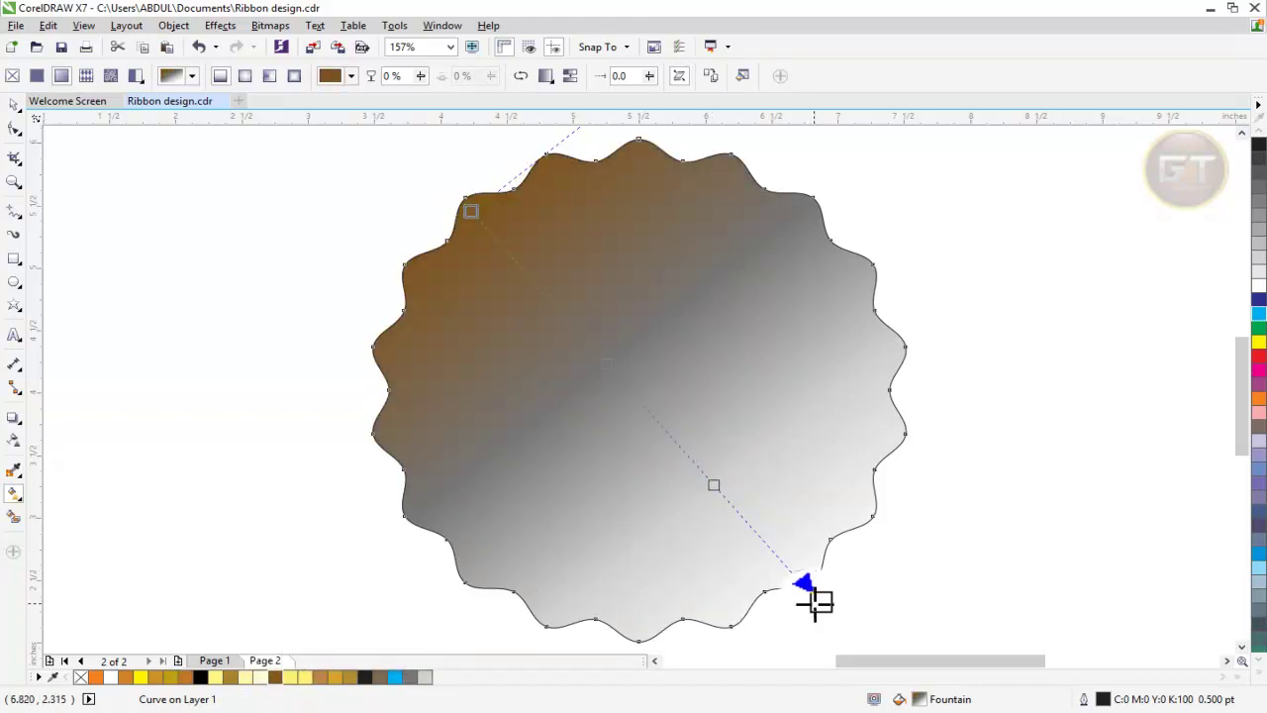
pyautogui.click(810, 603)
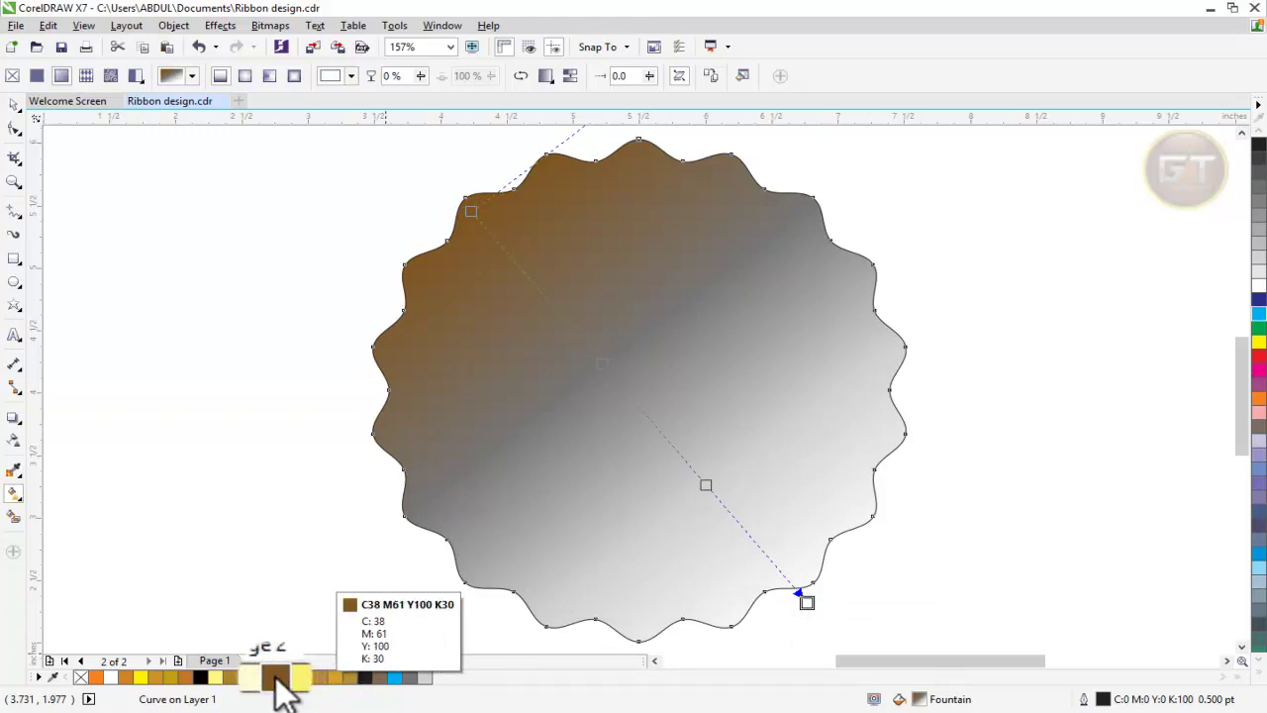
pyautogui.click(276, 679)
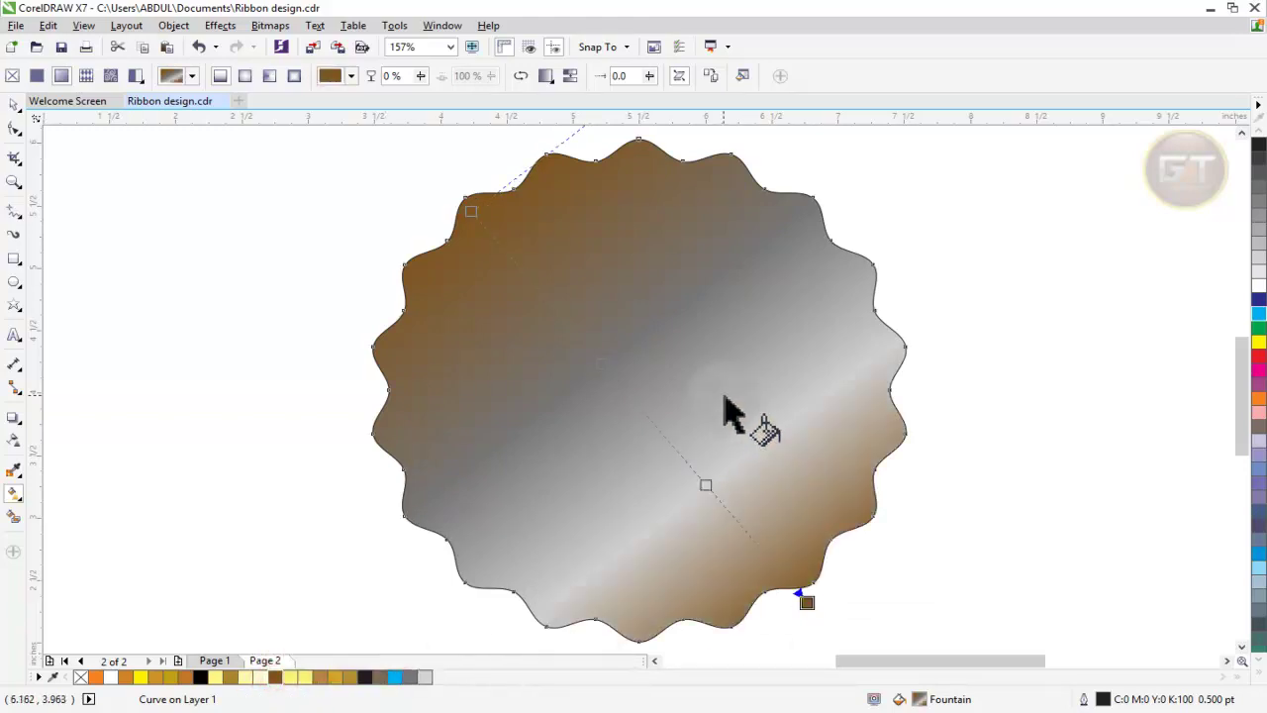
pyautogui.click(610, 358)
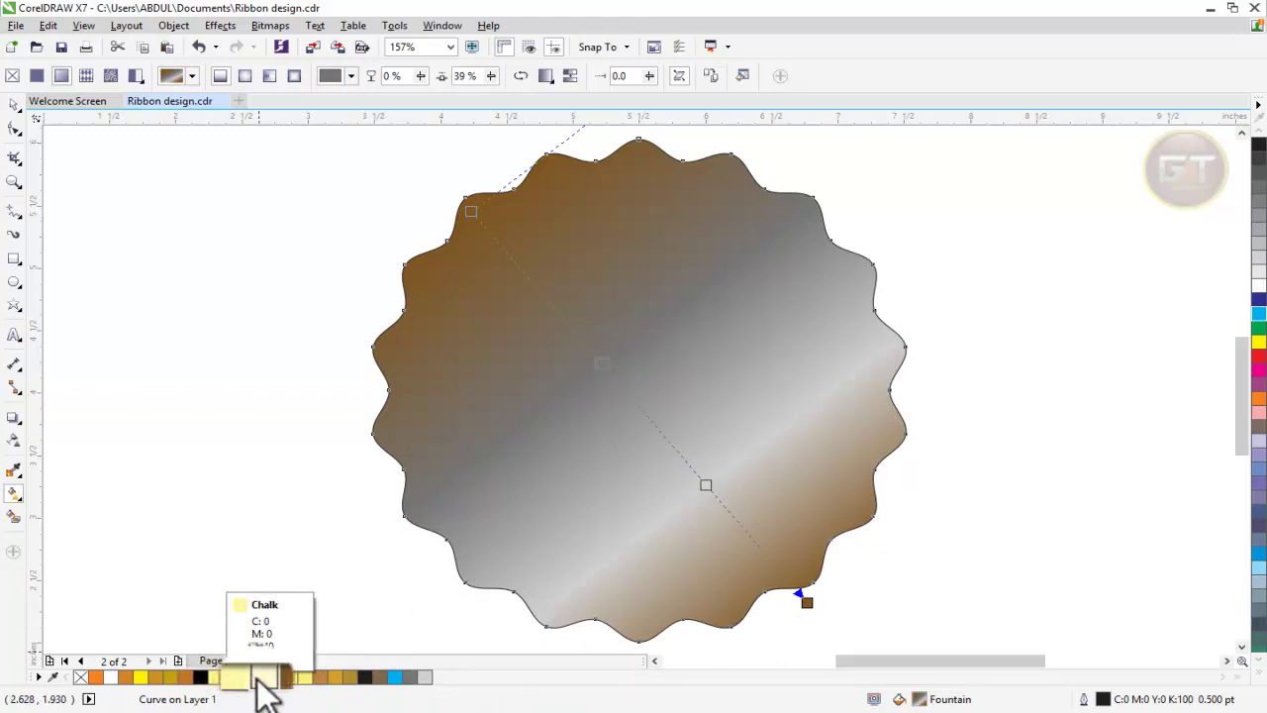
pyautogui.click(303, 677)
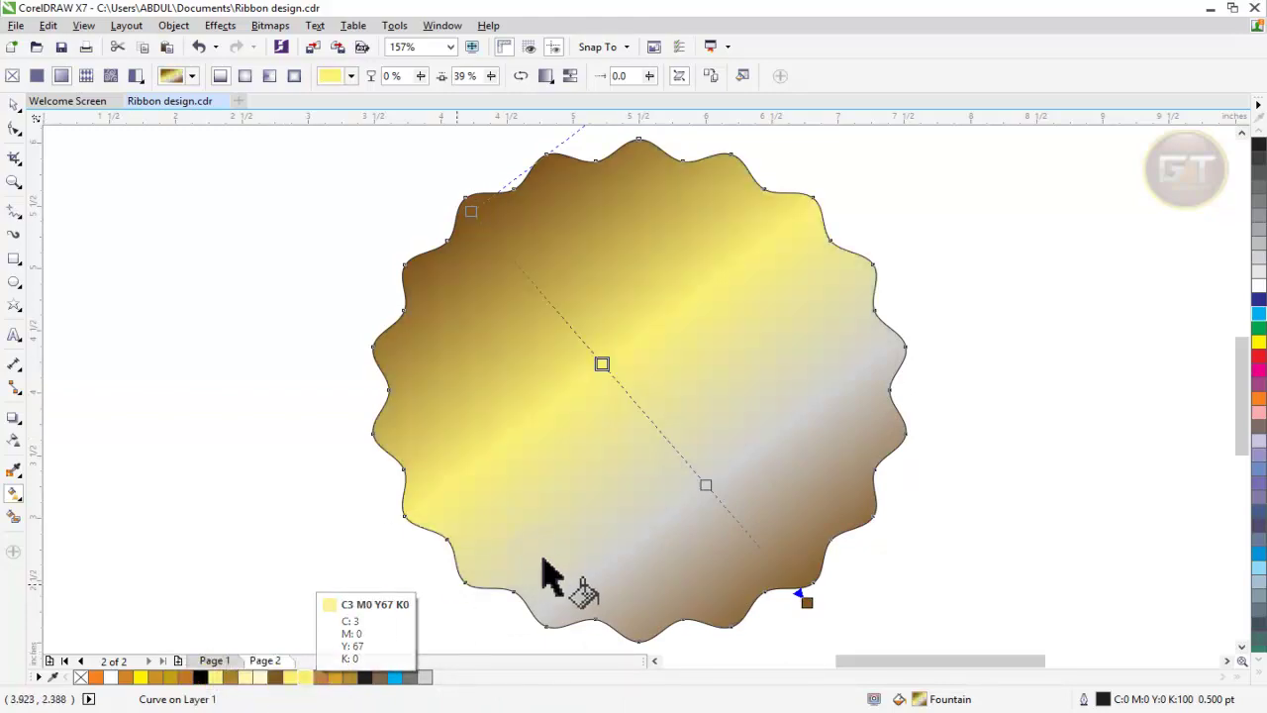
pyautogui.click(706, 484)
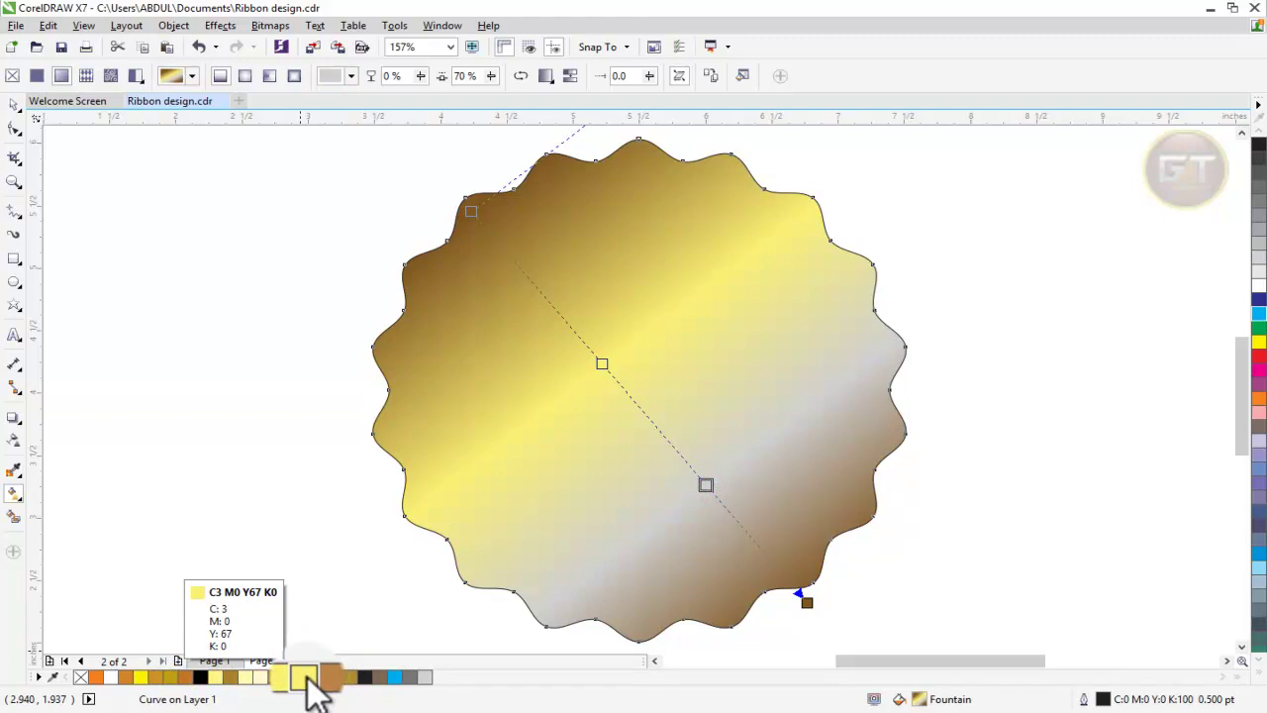
pyautogui.click(307, 683)
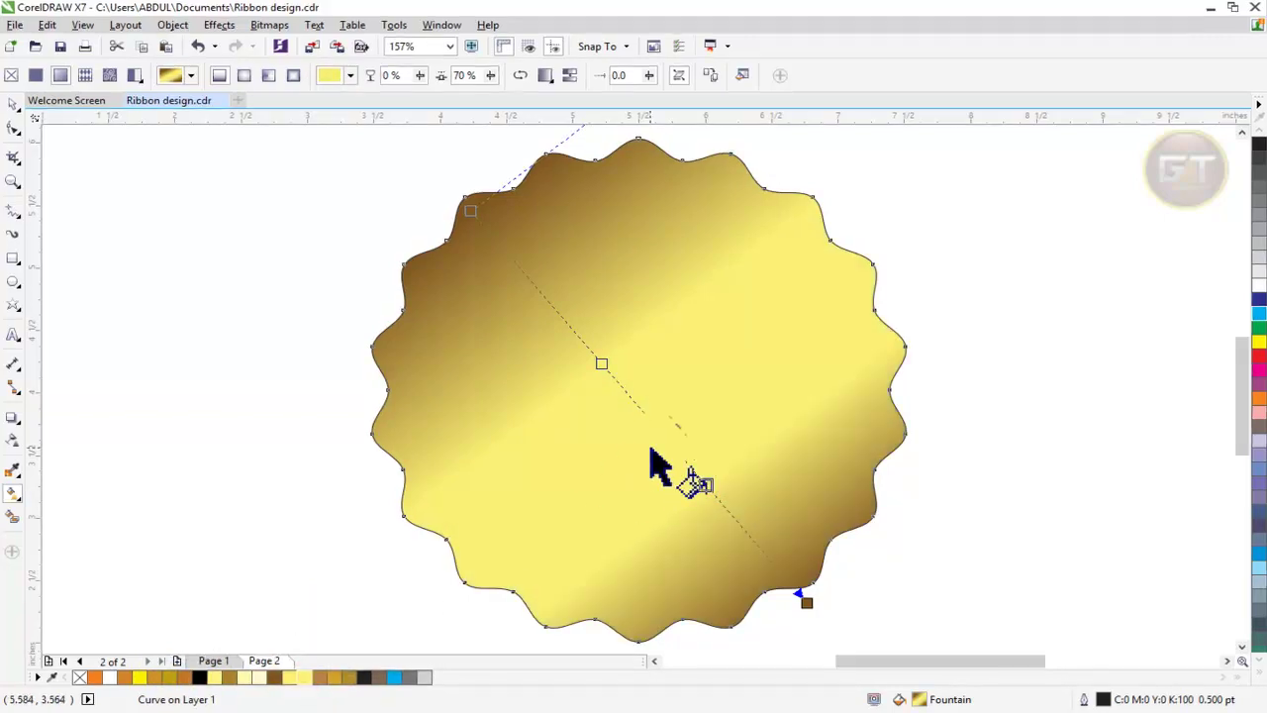
# Step: Reposition the gold gradient's stops and start point, adding one more stop
pyautogui.moveTo(706, 484); pyautogui.dragTo(625, 390)
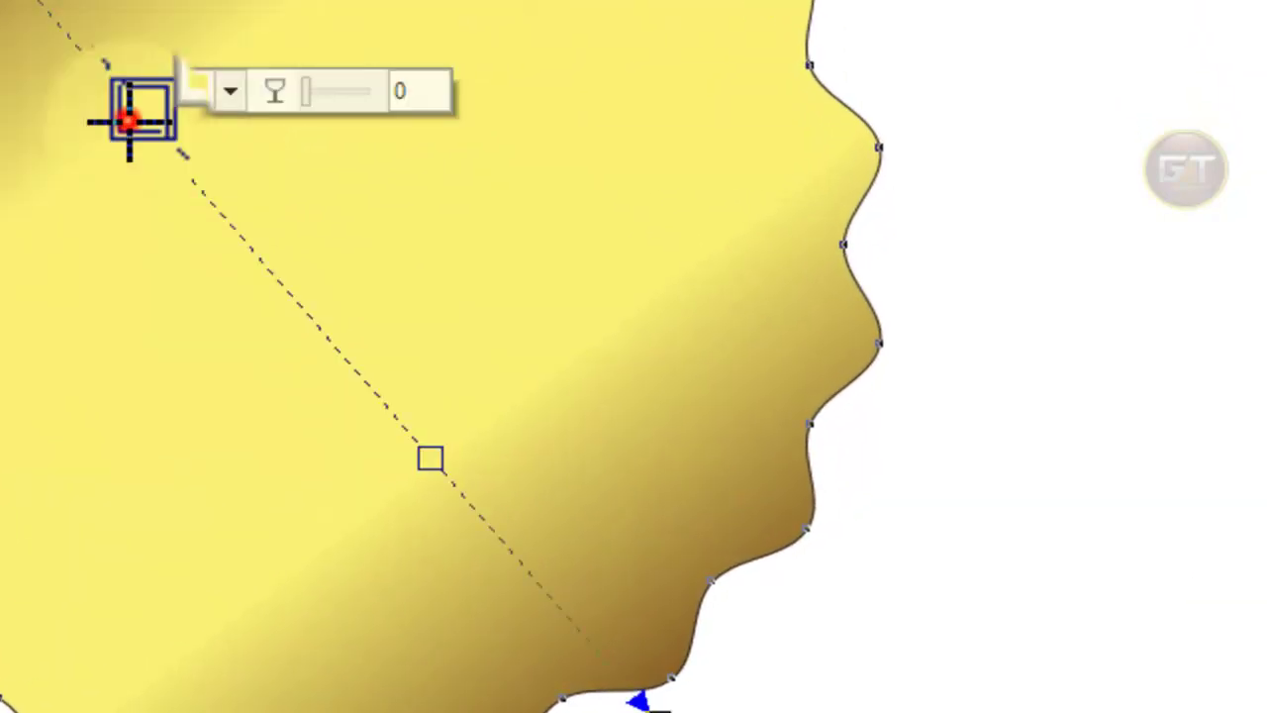
pyautogui.moveTo(142, 108); pyautogui.dragTo(104, 81)
pyautogui.doubleClick(432, 458)
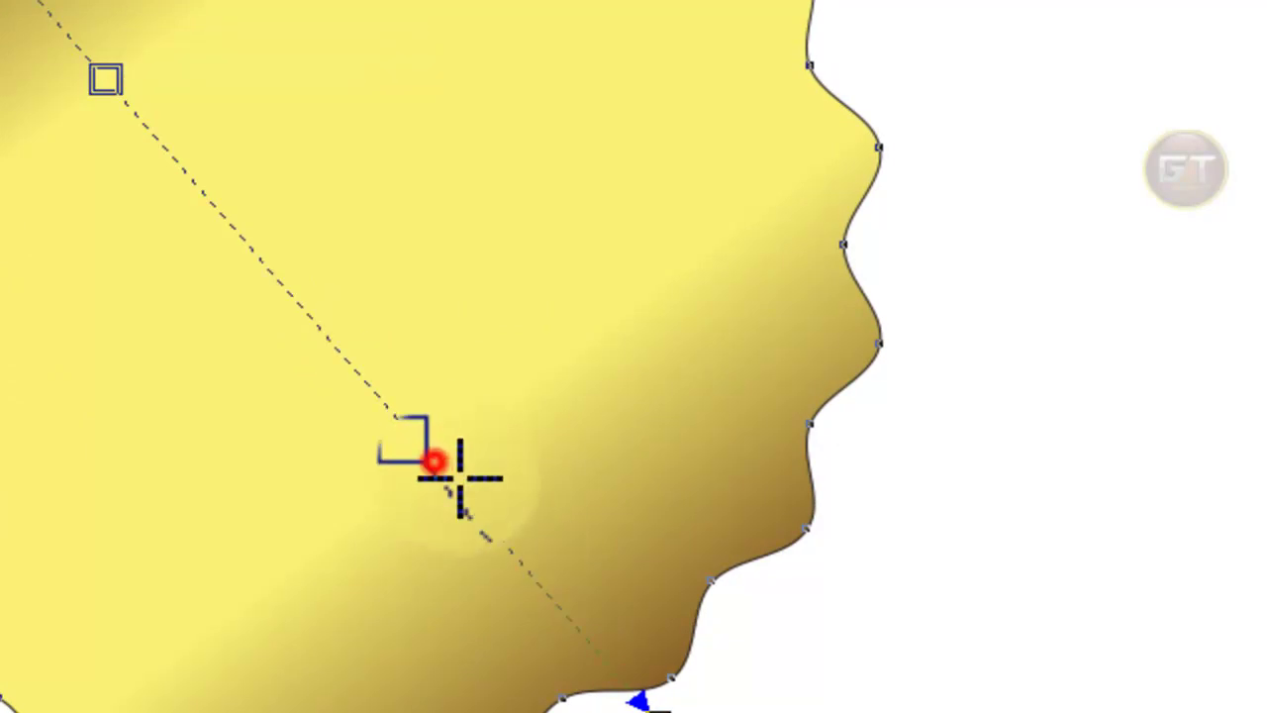
pyautogui.click(633, 698)
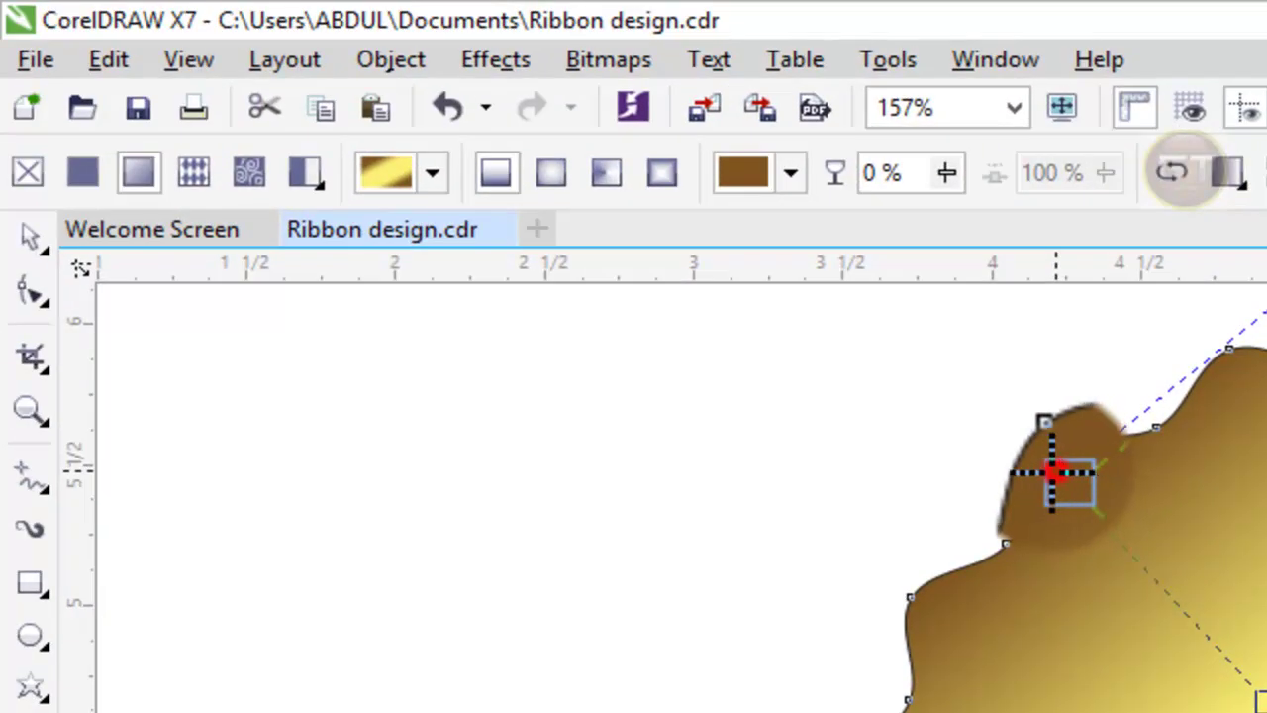
pyautogui.click(647, 637)
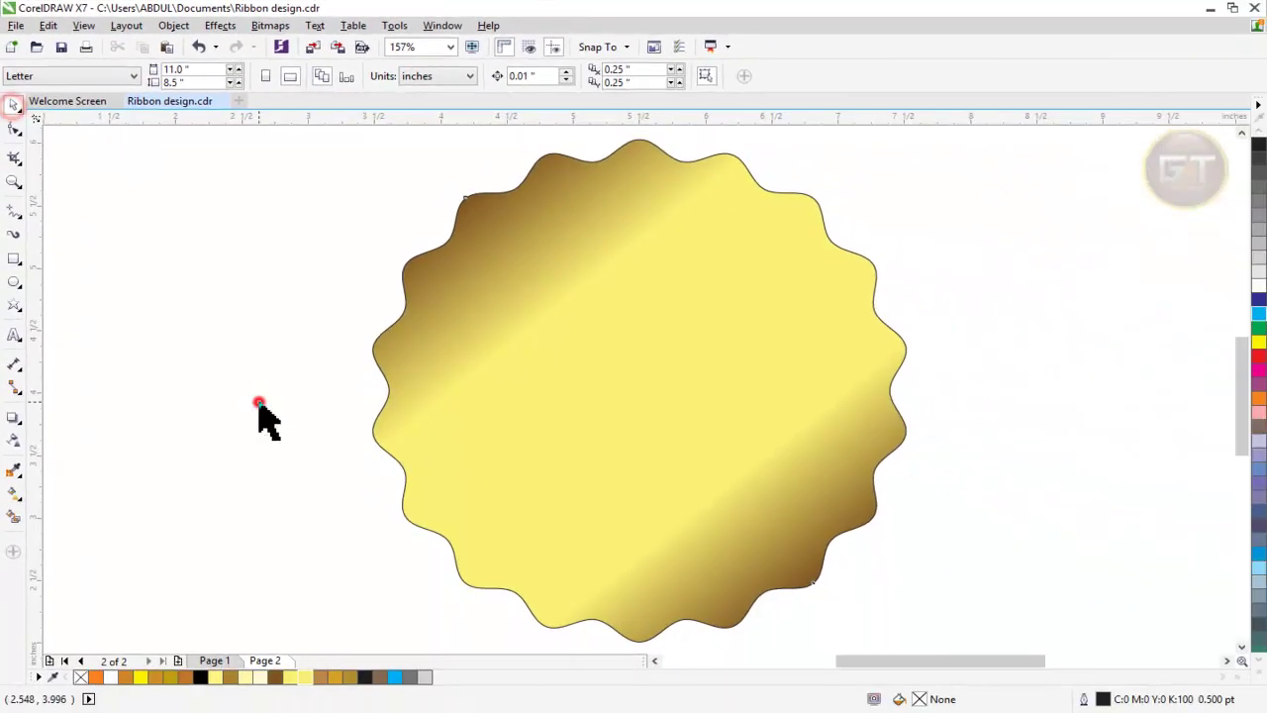
# Step: Draw a circle over the seal sized 3.448 × 3.448 inches
pyautogui.click(14, 282)
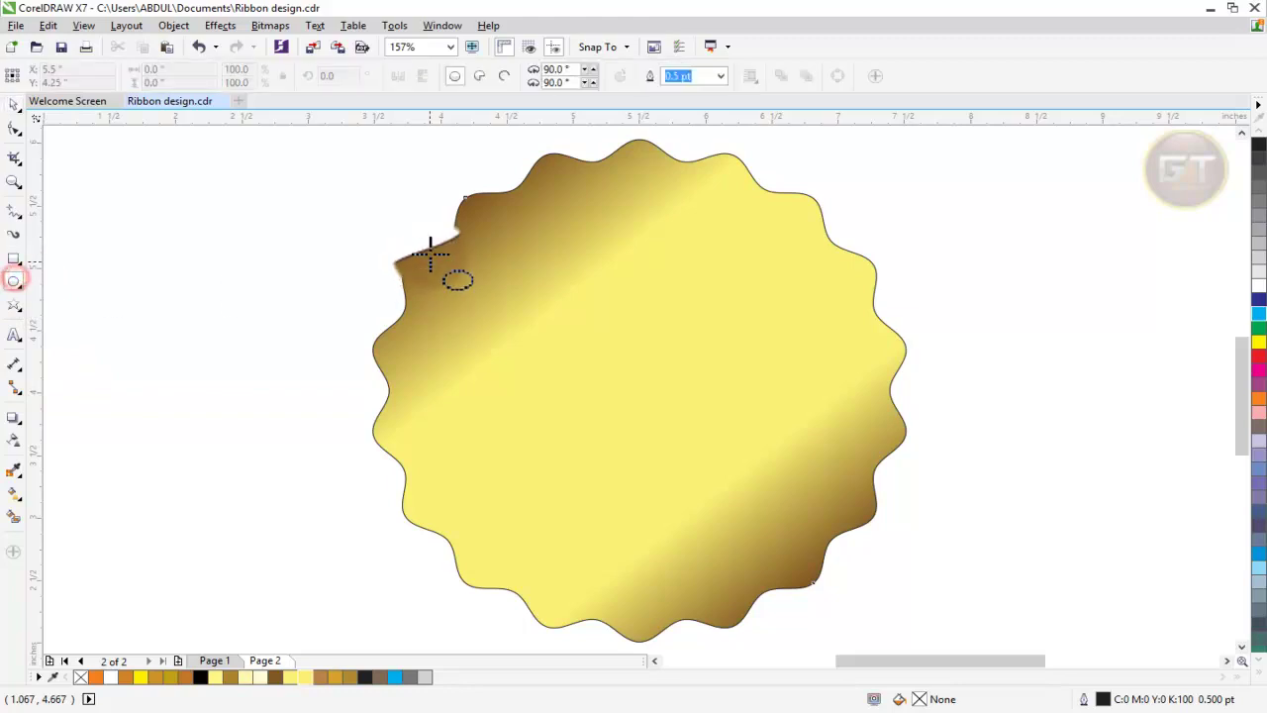
pyautogui.moveTo(424, 245); pyautogui.dragTo(800, 600)
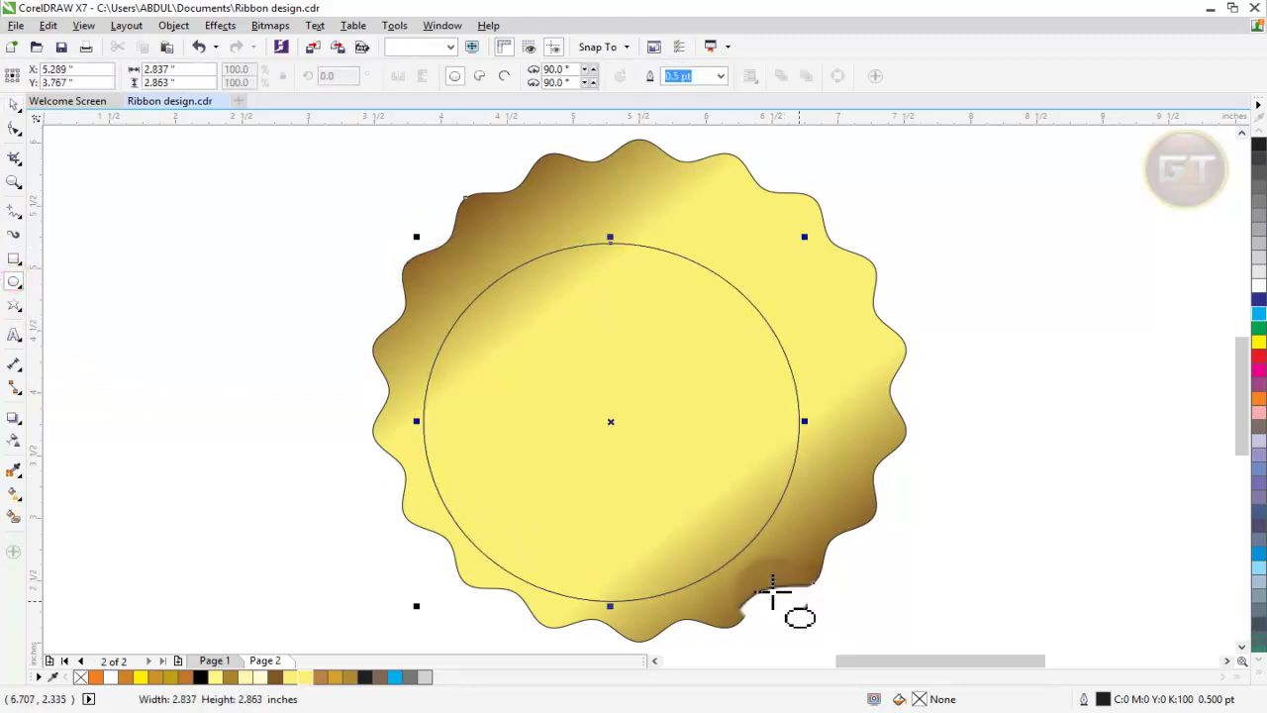
pyautogui.click(14, 104)
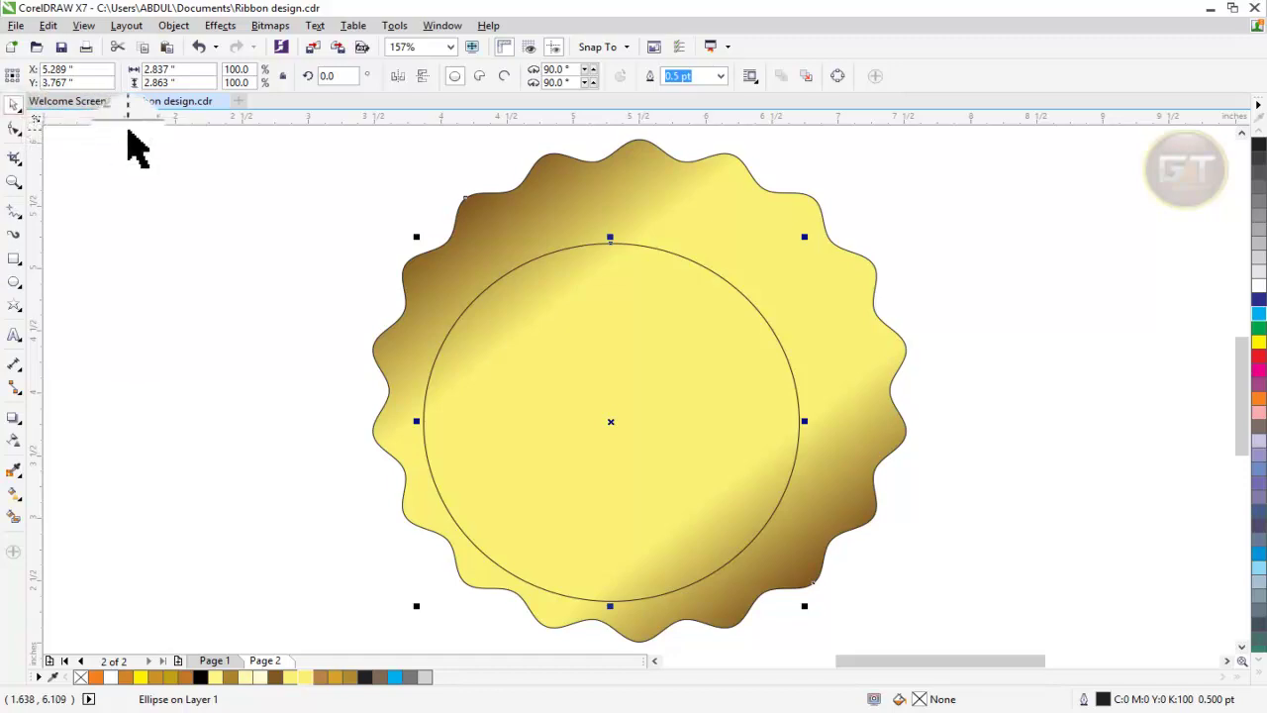
pyautogui.moveTo(128, 130)
pyautogui.mouseDown()
pyautogui.moveTo(173, 130)
pyautogui.moveTo(124, 107)
pyautogui.mouseUp()
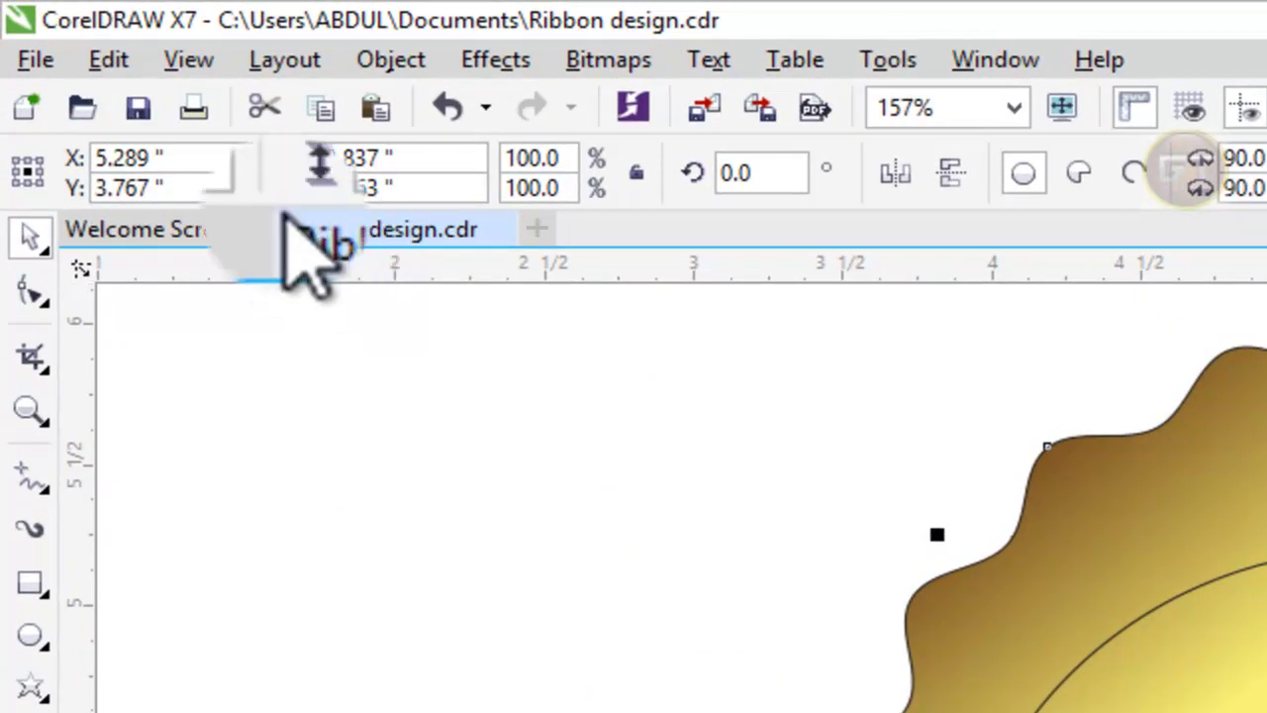
pyautogui.doubleClick(366, 158)
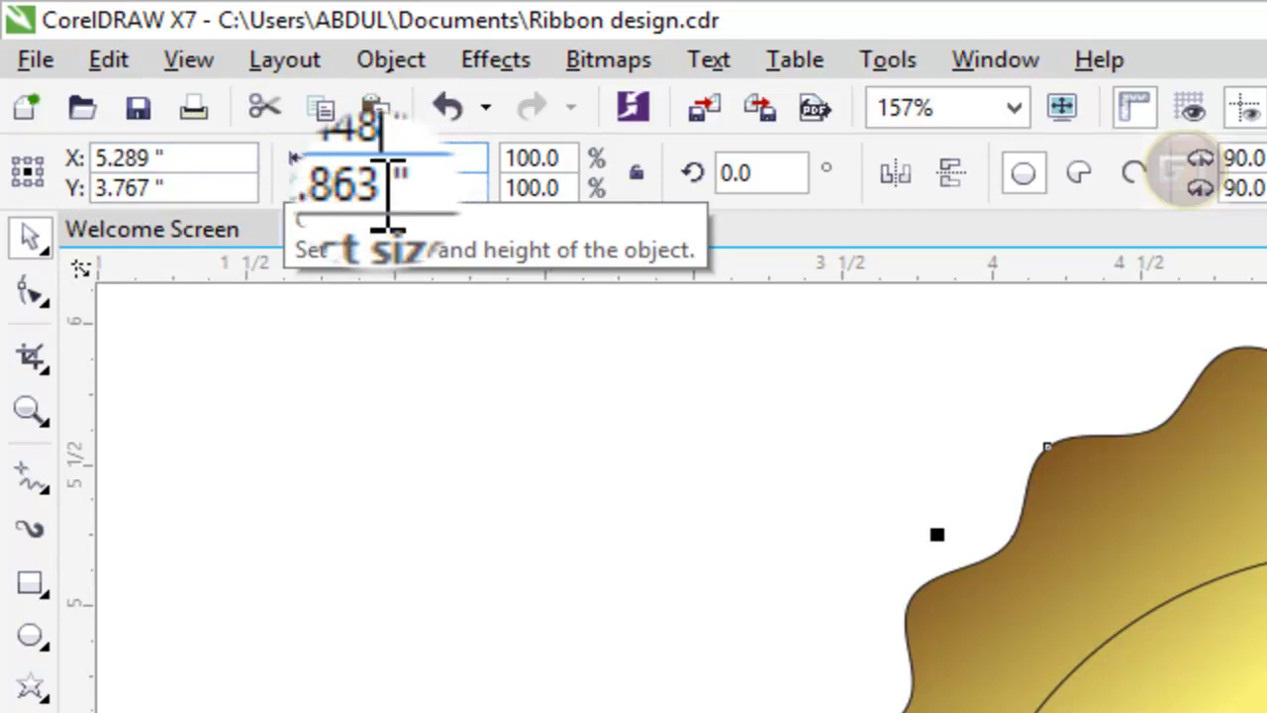
pyautogui.doubleClick(366, 188)
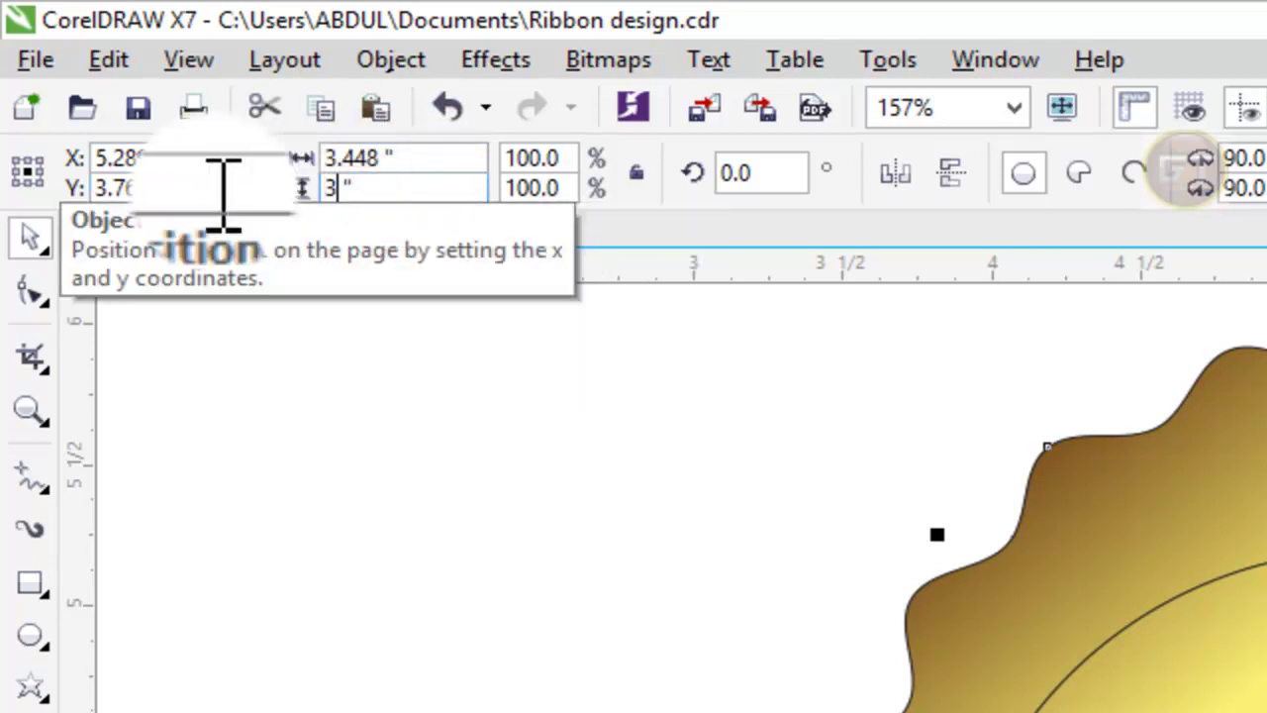
pyautogui.write('.448')
pyautogui.press('Return')
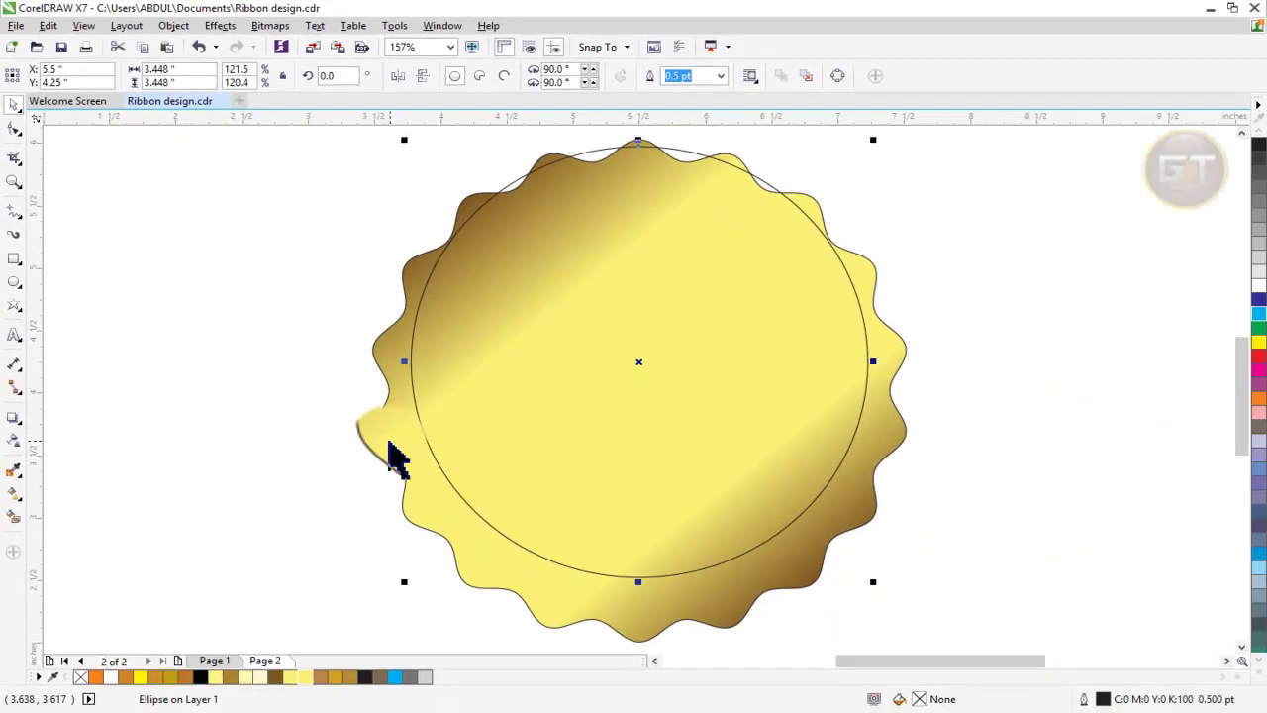
# Step: Centre the circle on the wavy seal and fill it black
pyautogui.click(387, 442)
pyautogui.press('Up')
pyautogui.press('Up')
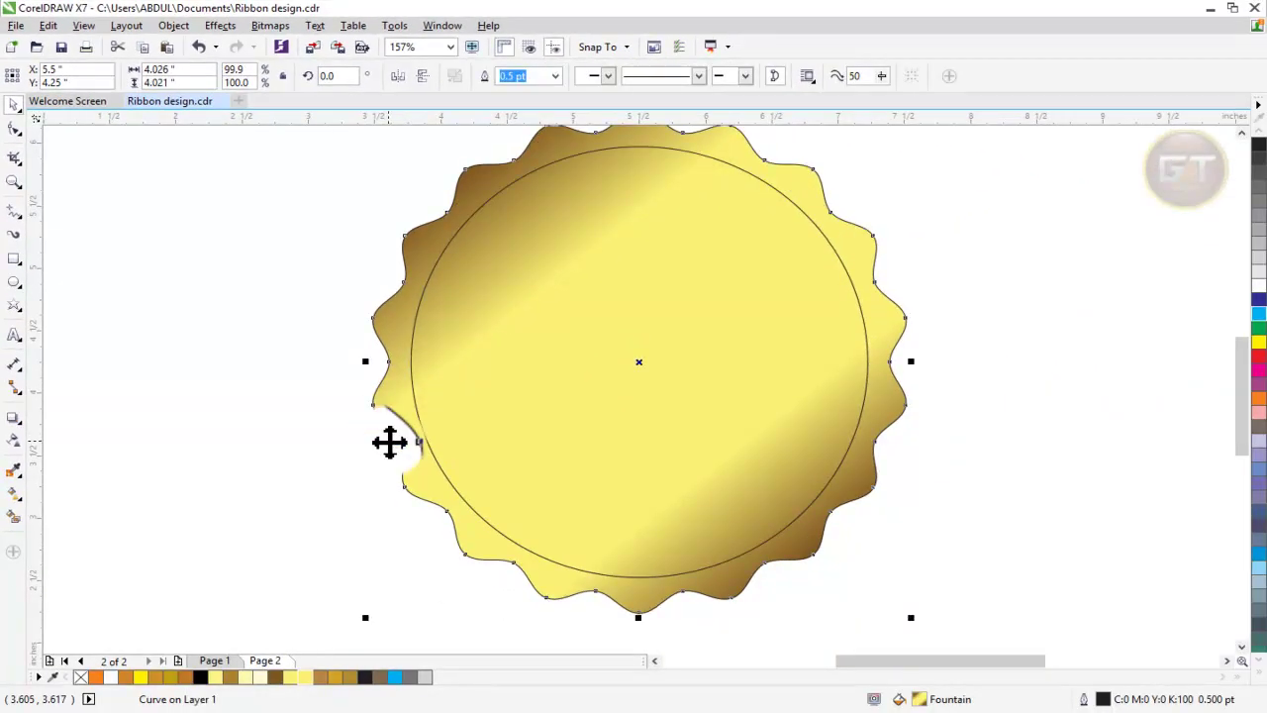
pyautogui.click(1079, 502)
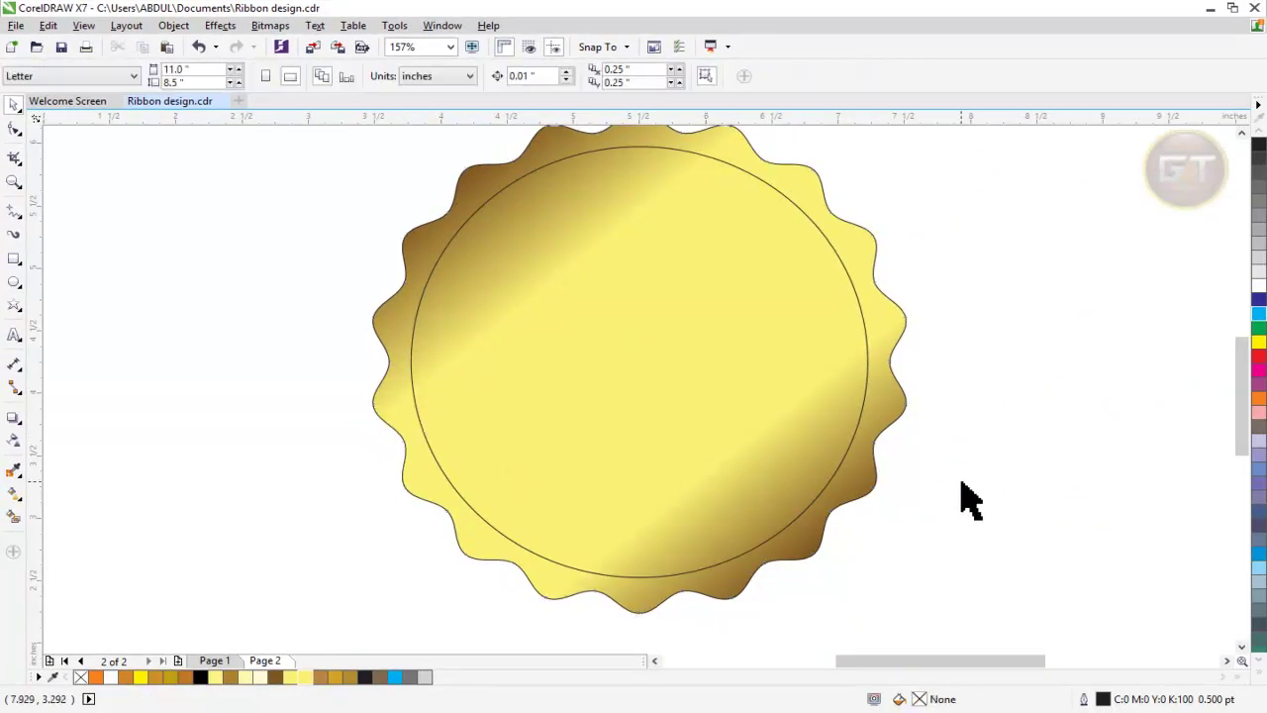
pyautogui.click(842, 441)
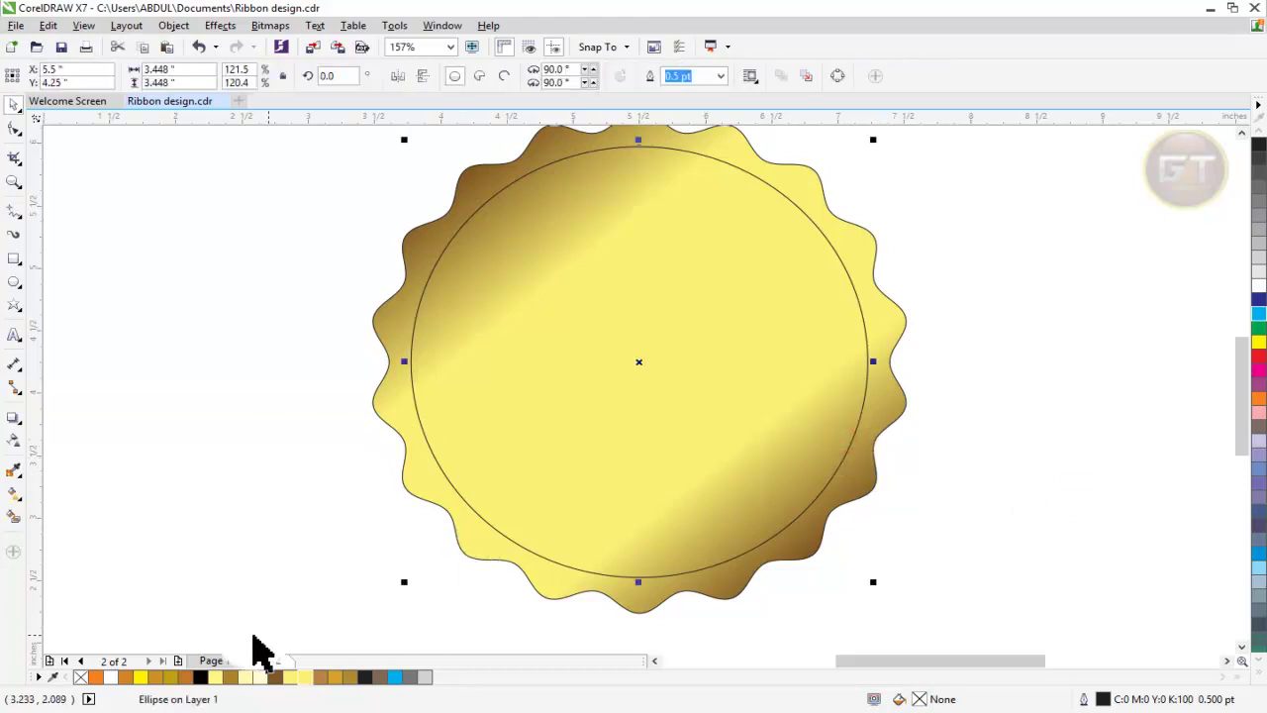
pyautogui.click(200, 676)
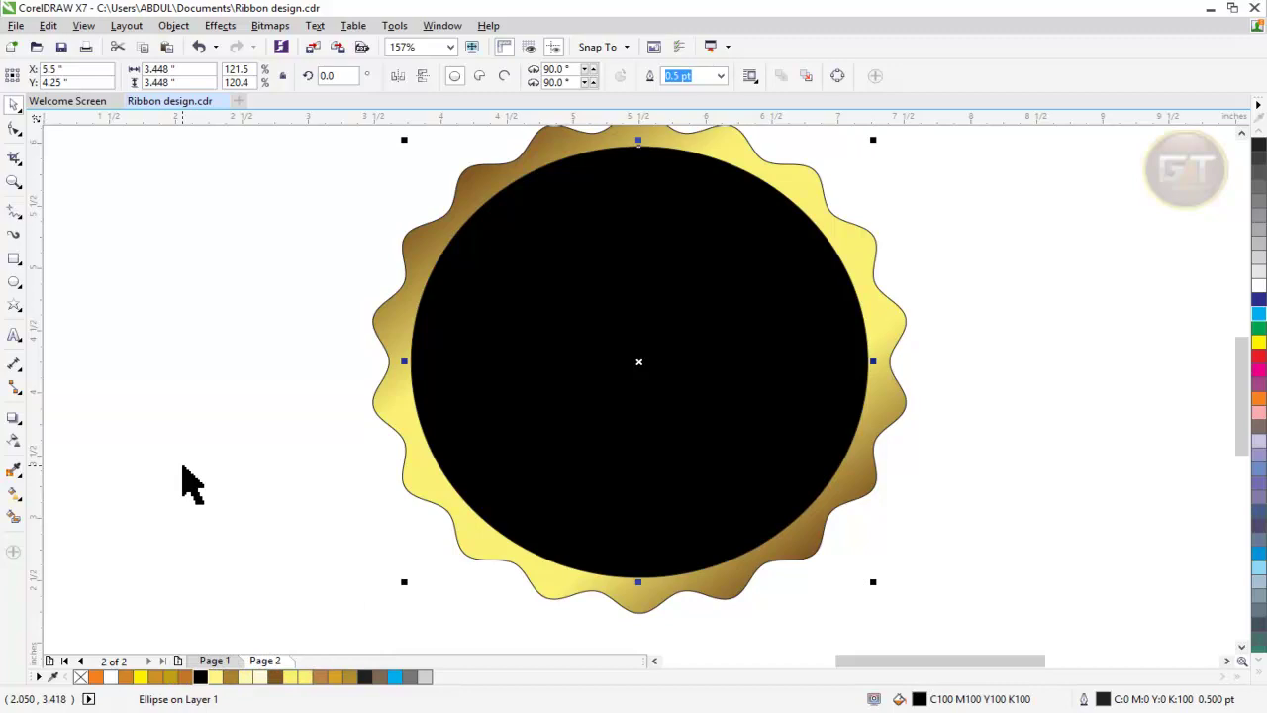
# Step: Make a slightly smaller white copy inside the black circle, leaving a black ring
pyautogui.click(183, 470)
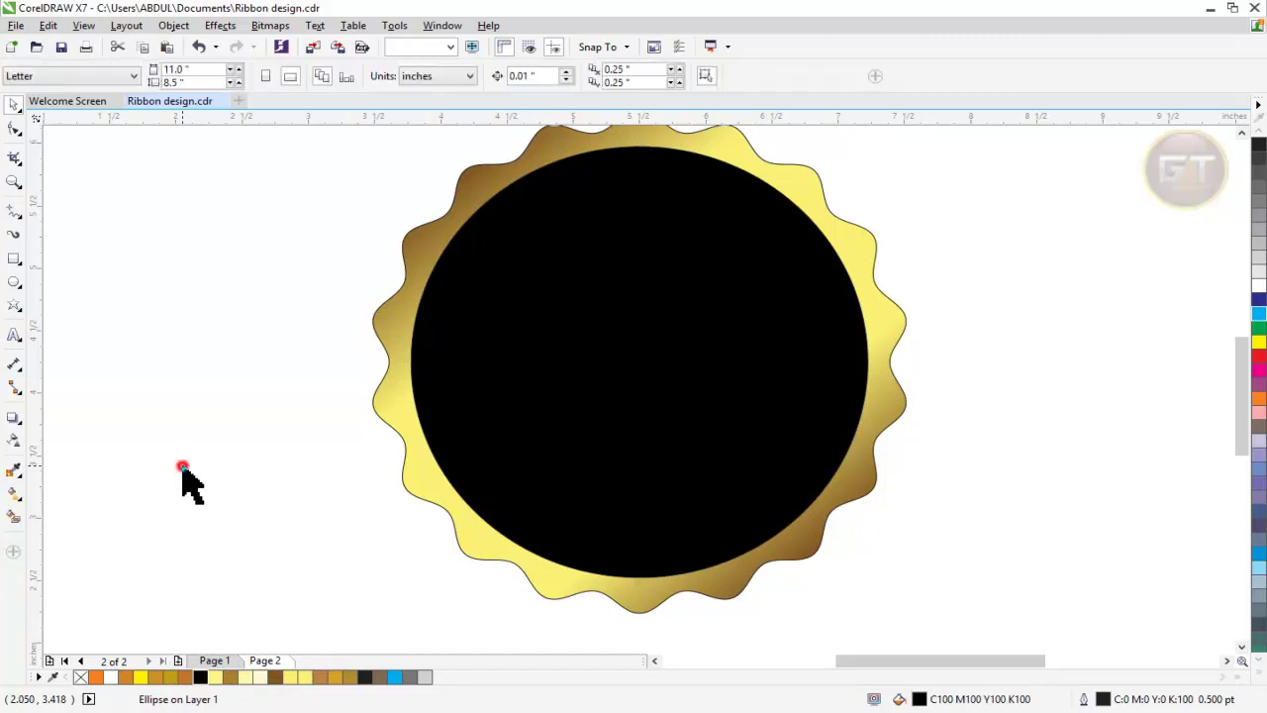
pyautogui.click(717, 455)
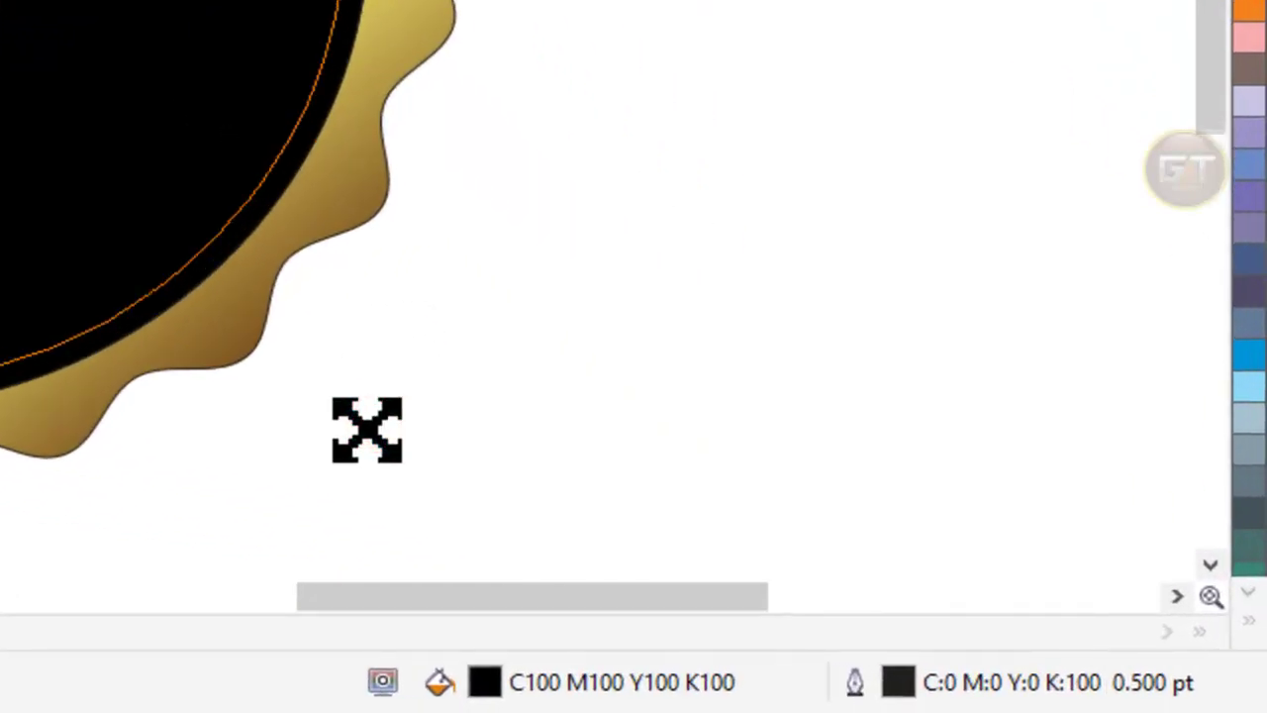
pyautogui.moveTo(366, 428); pyautogui.dragTo(363, 428)
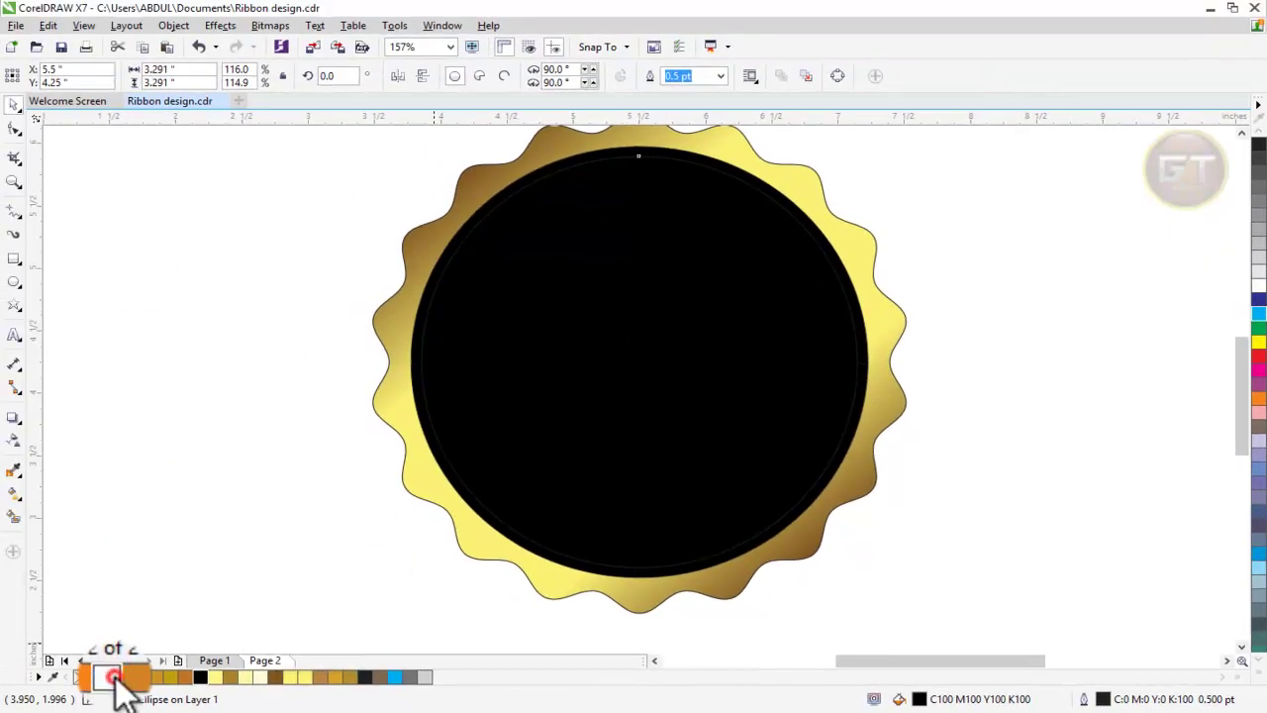
pyautogui.click(110, 676)
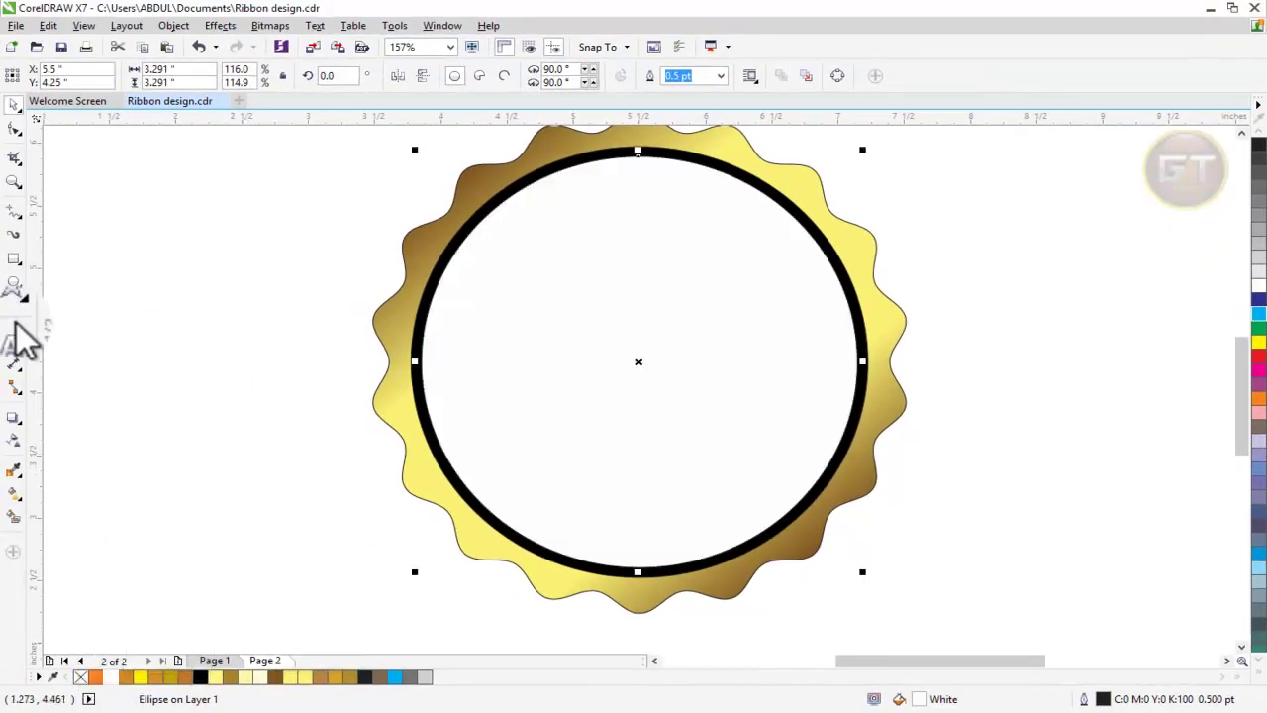
pyautogui.click(14, 211)
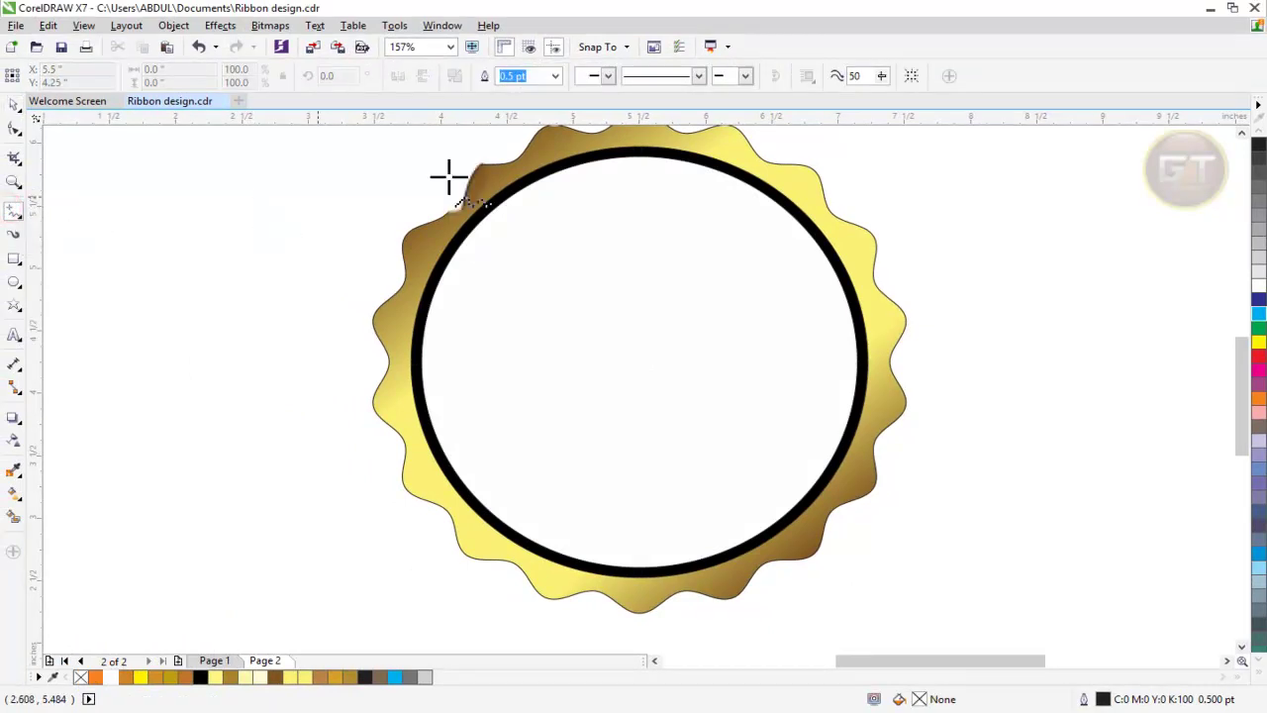
# Step: Draw a diagonal line across the ring, extended slightly past its top-right edge
pyautogui.click(755, 191)
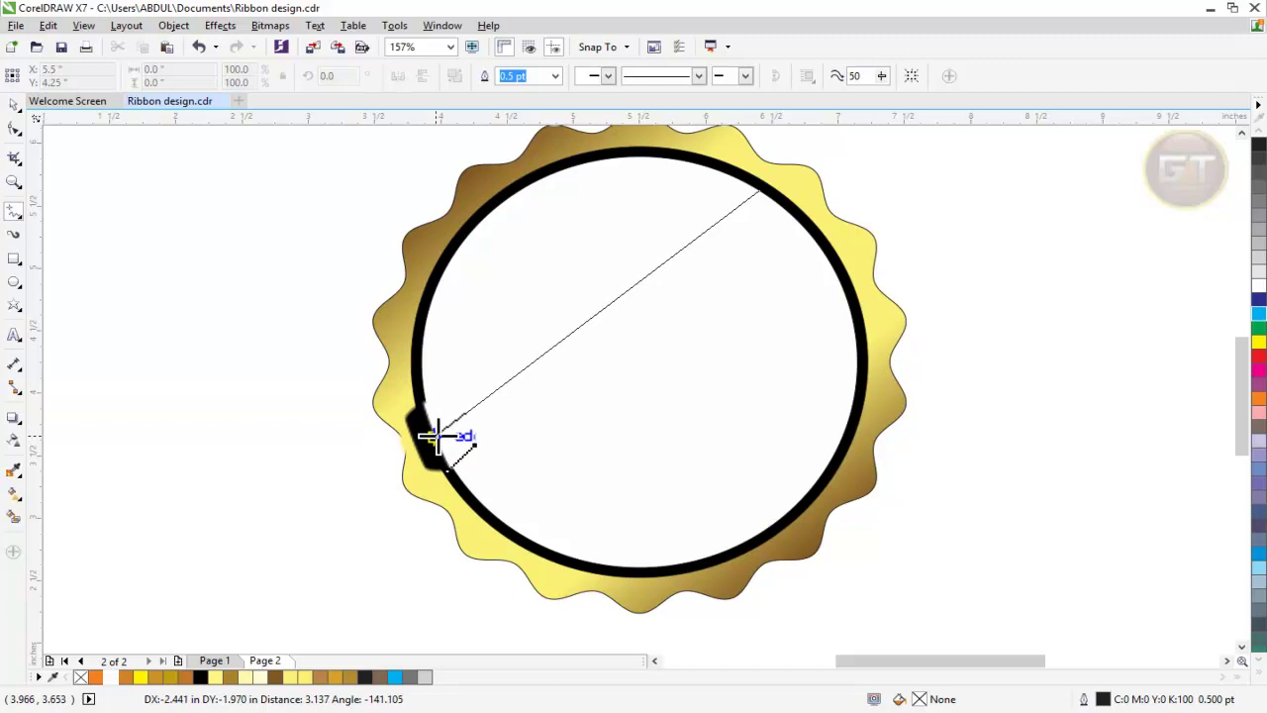
pyautogui.click(437, 436)
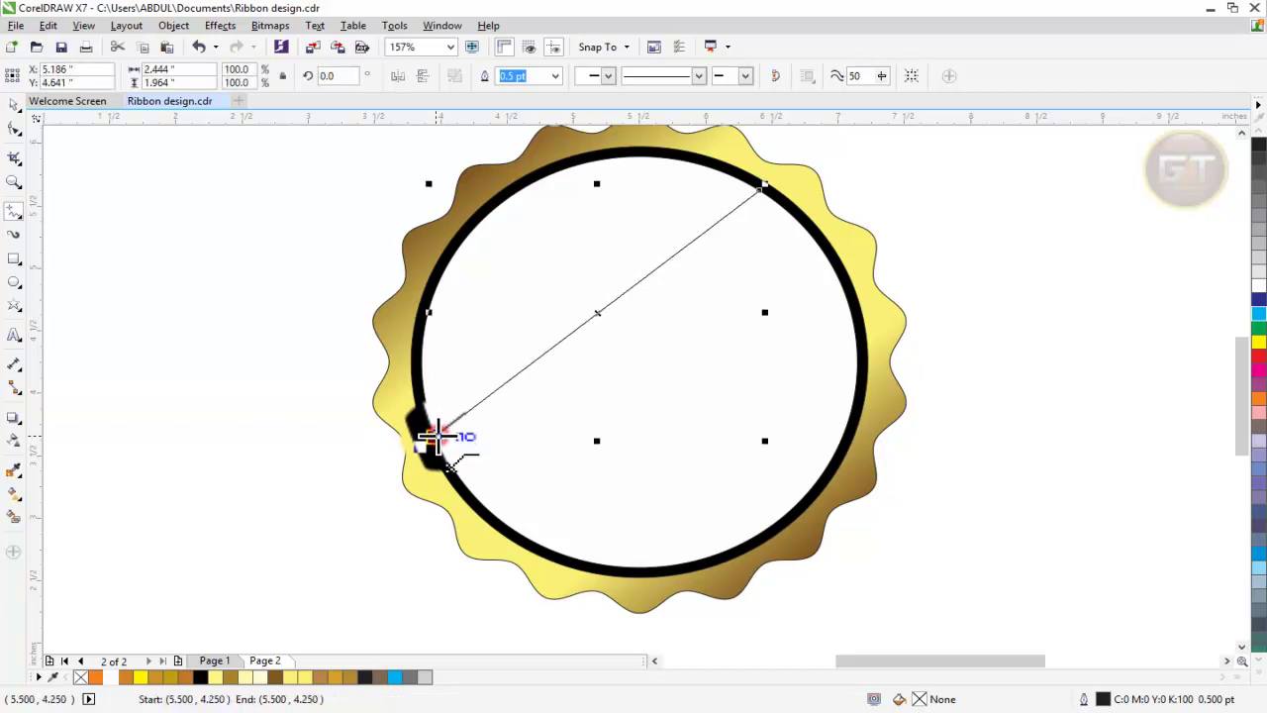
pyautogui.click(12, 102)
pyautogui.moveTo(778, 174); pyautogui.dragTo(782, 175)
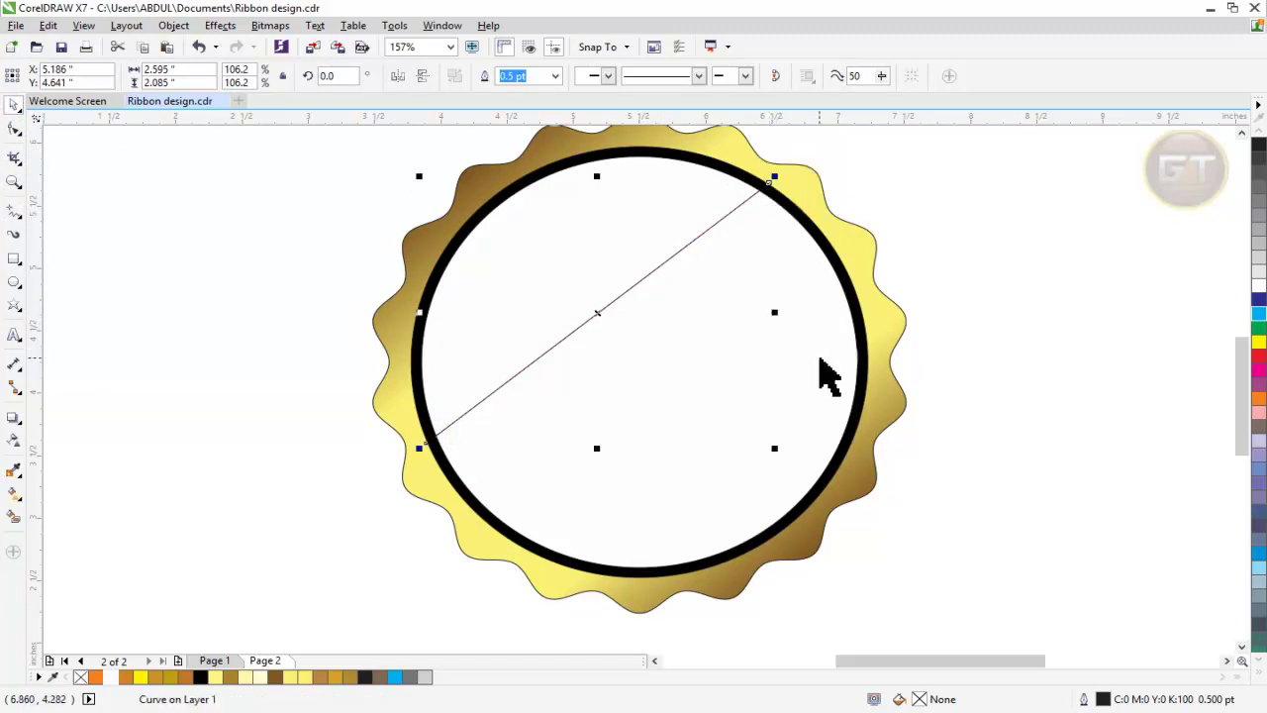
# Step: Cut the white circle along the line, break it apart, and select the line alone
pyautogui.keyDown('shift'); pyautogui.click(822, 360); pyautogui.keyUp('shift')
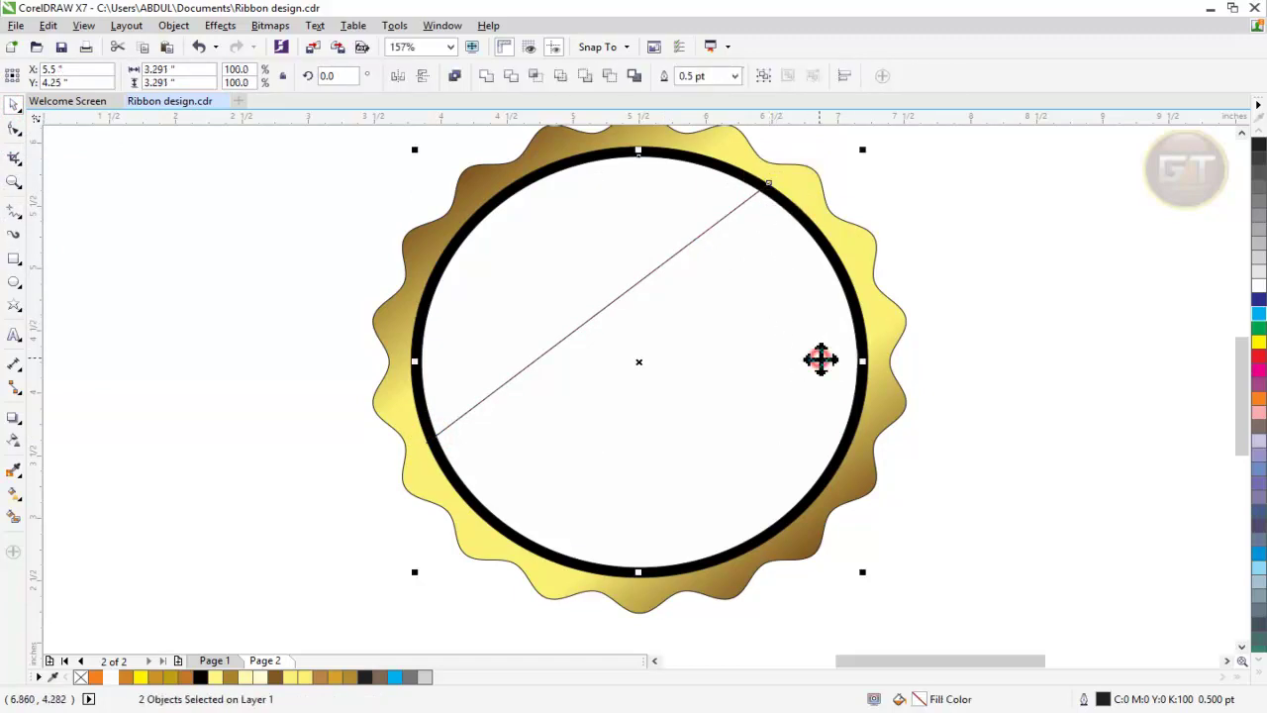
pyautogui.click(511, 78)
pyautogui.click(1014, 322)
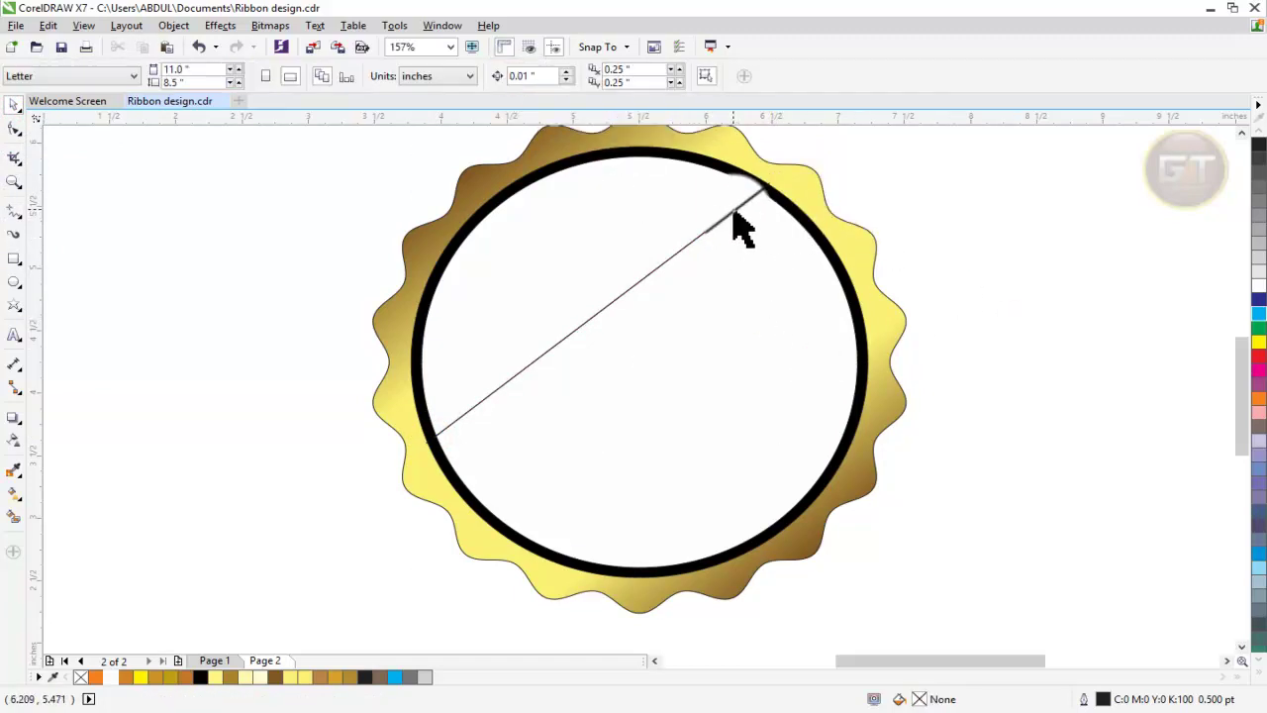
pyautogui.moveTo(733, 212)
pyautogui.mouseDown()
pyautogui.moveTo(789, 252)
pyautogui.moveTo(734, 211)
pyautogui.mouseUp()
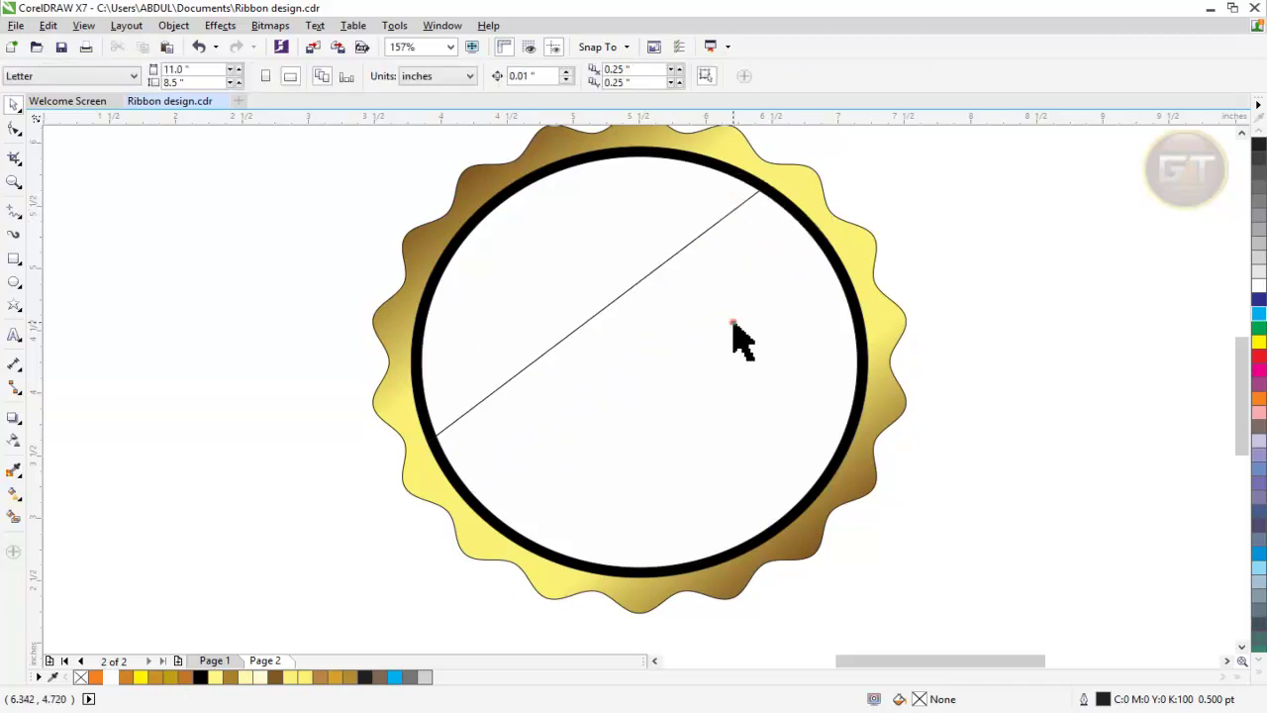
pyautogui.click(733, 323)
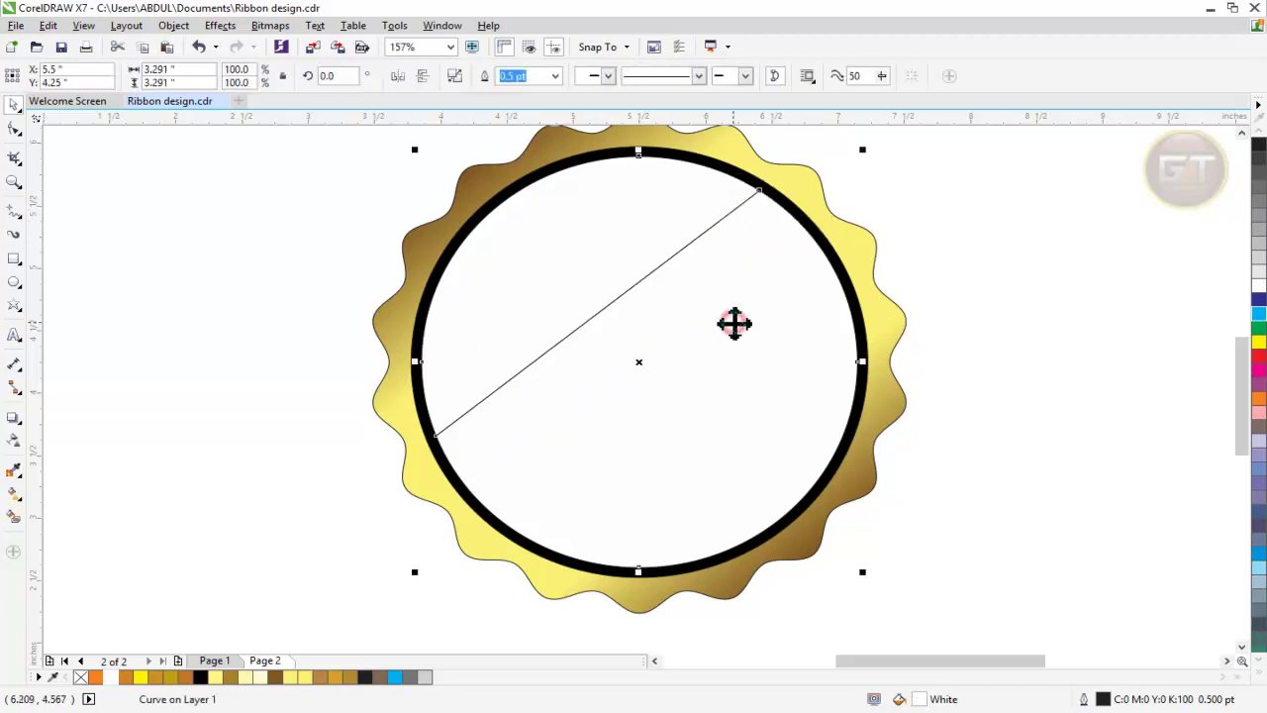
pyautogui.click(461, 74)
pyautogui.click(282, 505)
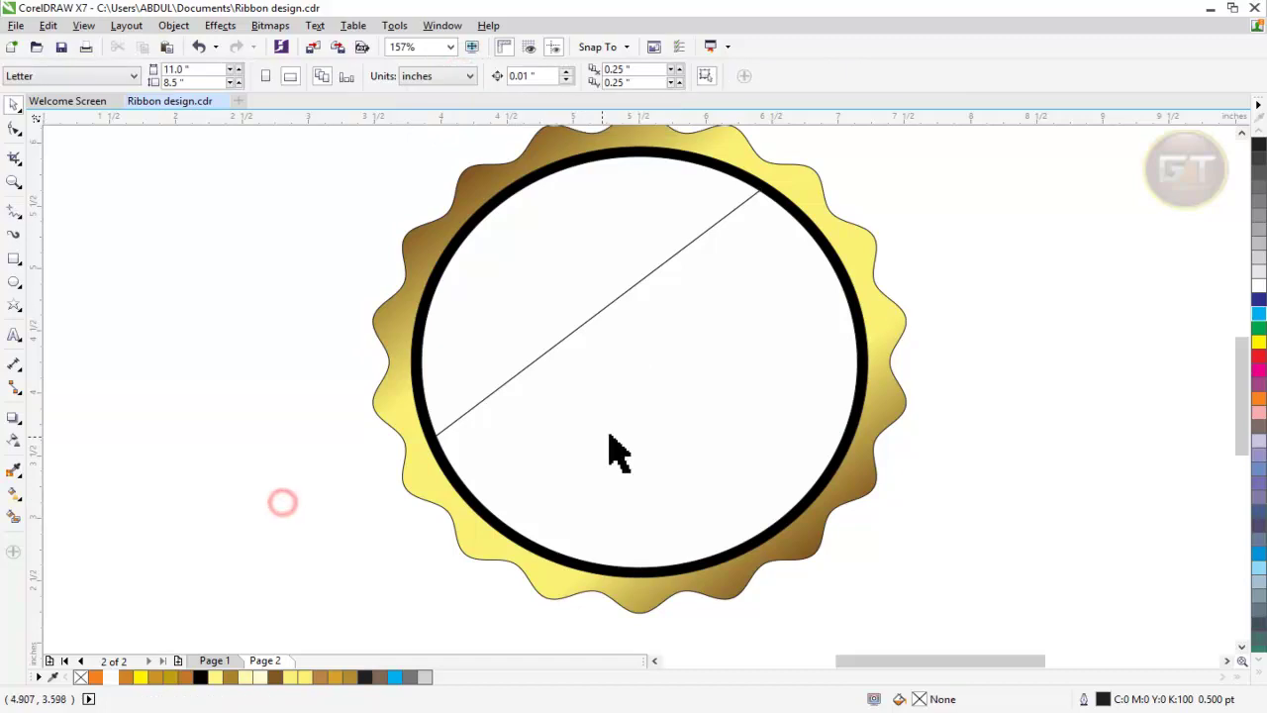
pyautogui.click(611, 434)
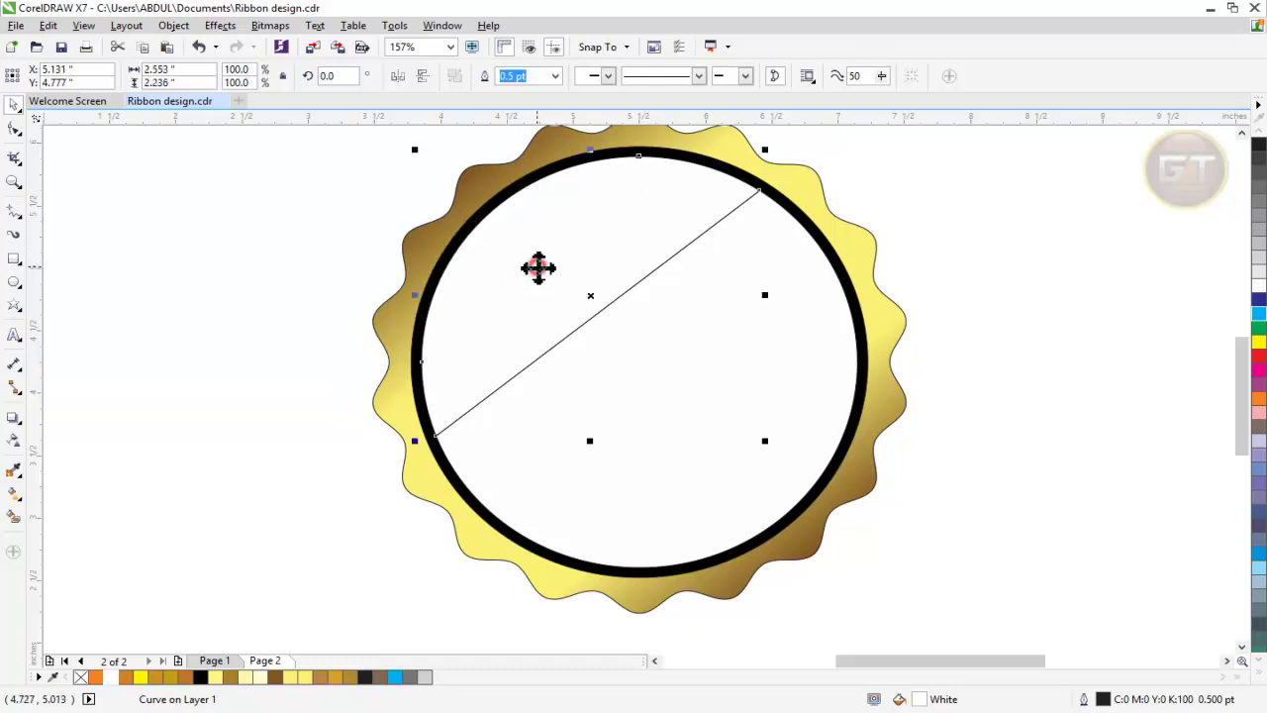
# Step: Delete the line's extra node, convert it to curves, and bend it
pyautogui.doubleClick(668, 413)
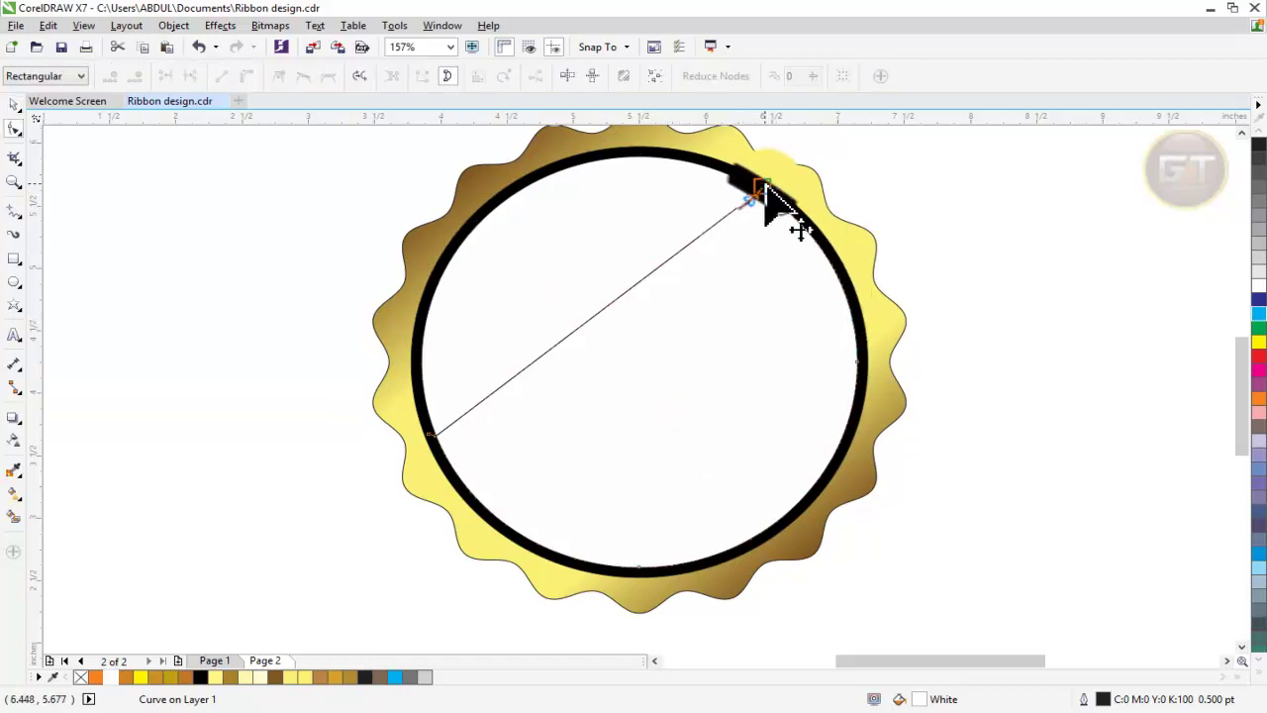
pyautogui.doubleClick(429, 433)
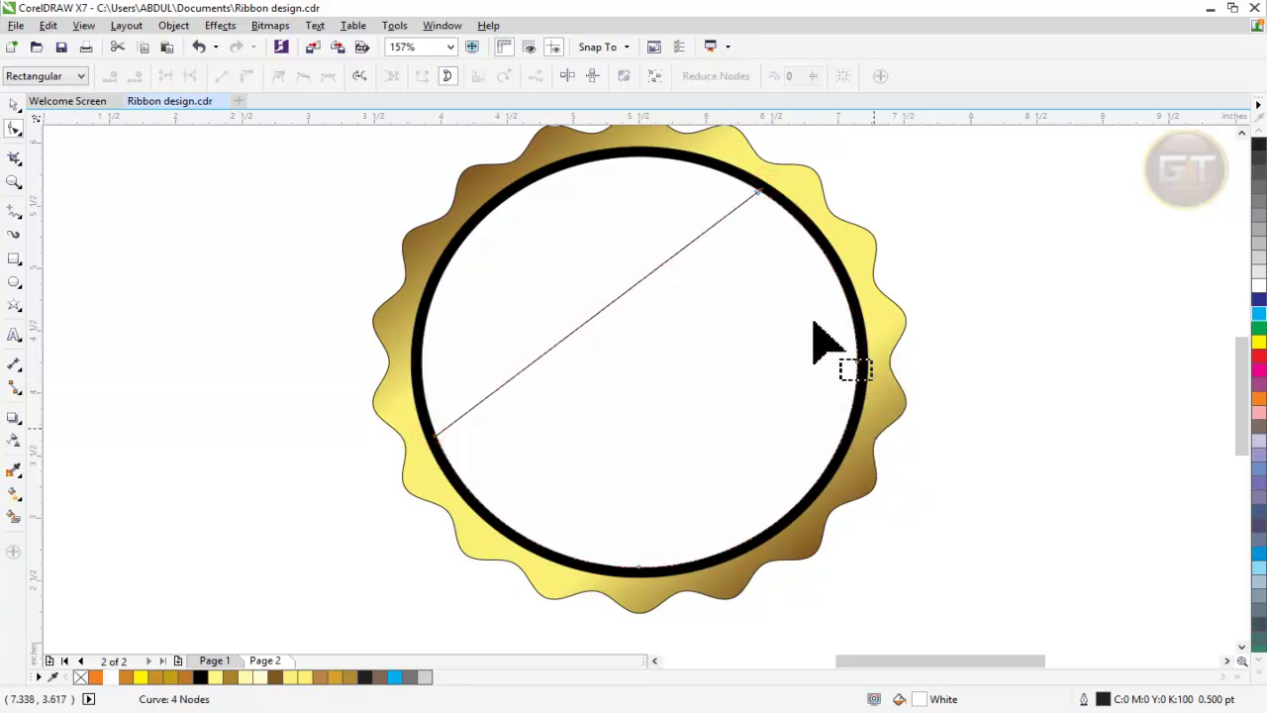
pyautogui.moveTo(967, 619)
pyautogui.mouseDown()
pyautogui.moveTo(515, 183)
pyautogui.moveTo(381, 174)
pyautogui.mouseUp()
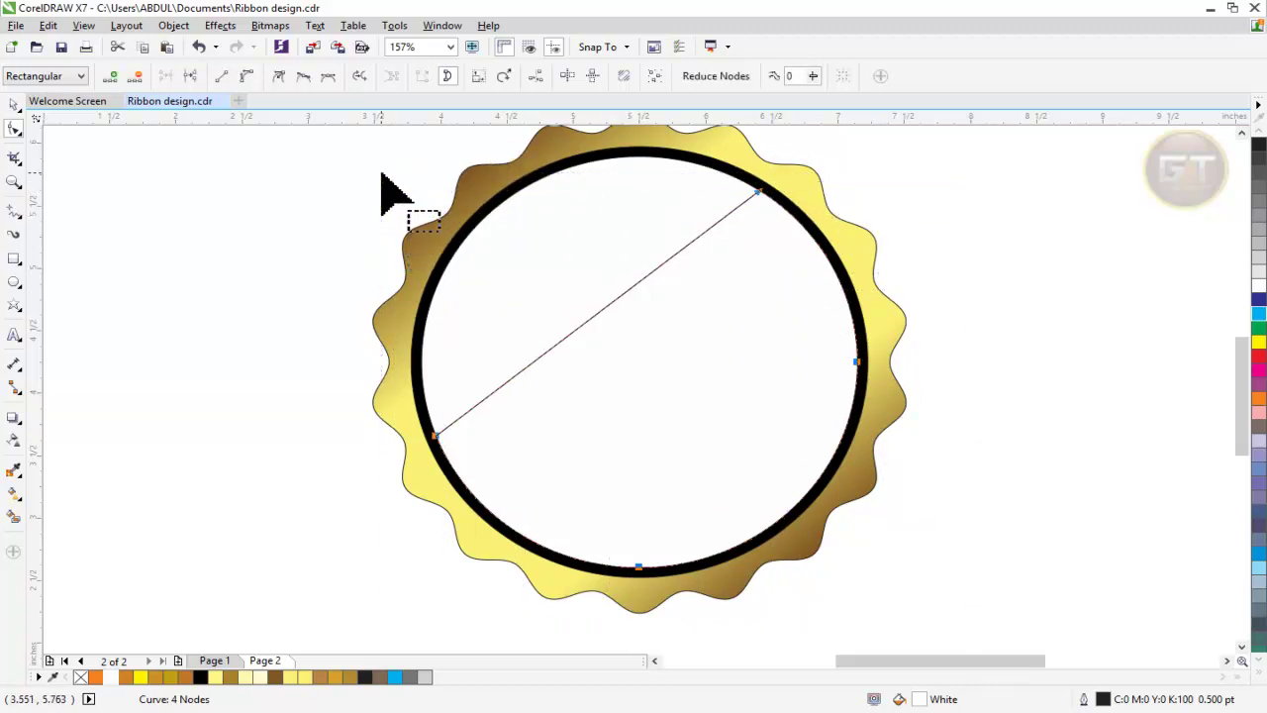
pyautogui.click(246, 76)
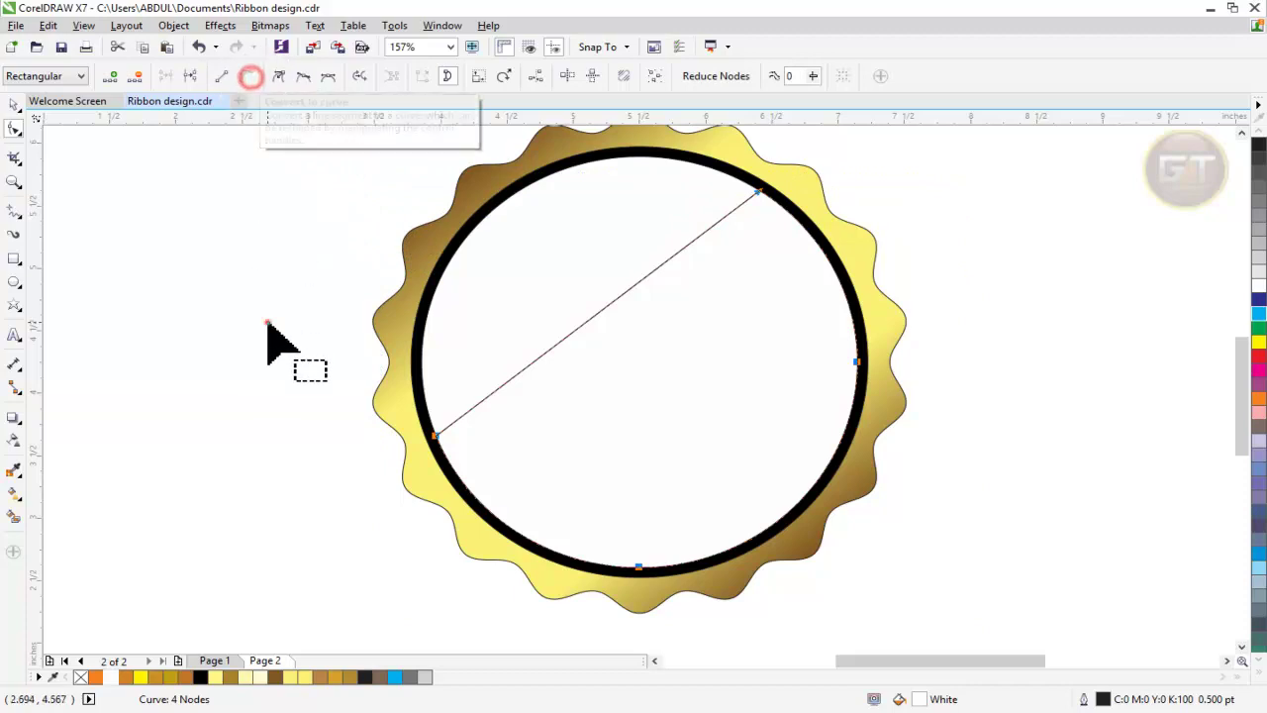
pyautogui.click(268, 322)
pyautogui.click(758, 189)
pyautogui.click(758, 189)
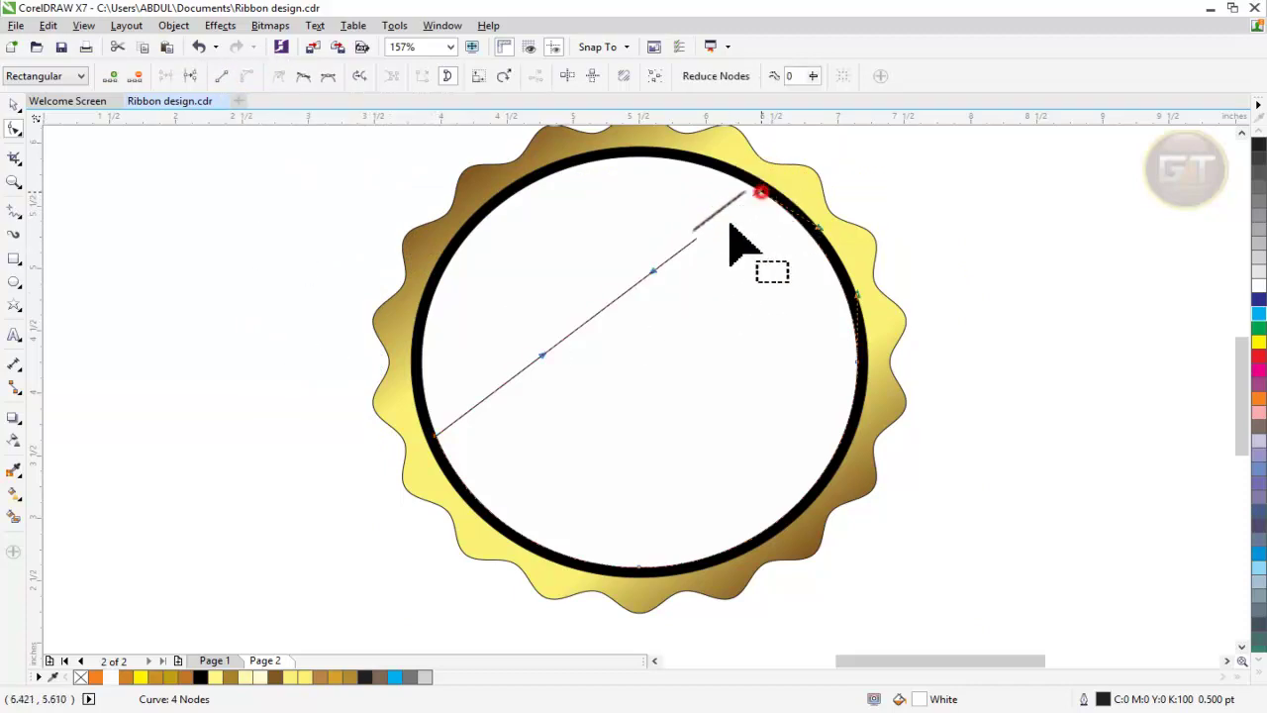
pyautogui.moveTo(612, 302); pyautogui.dragTo(627, 316)
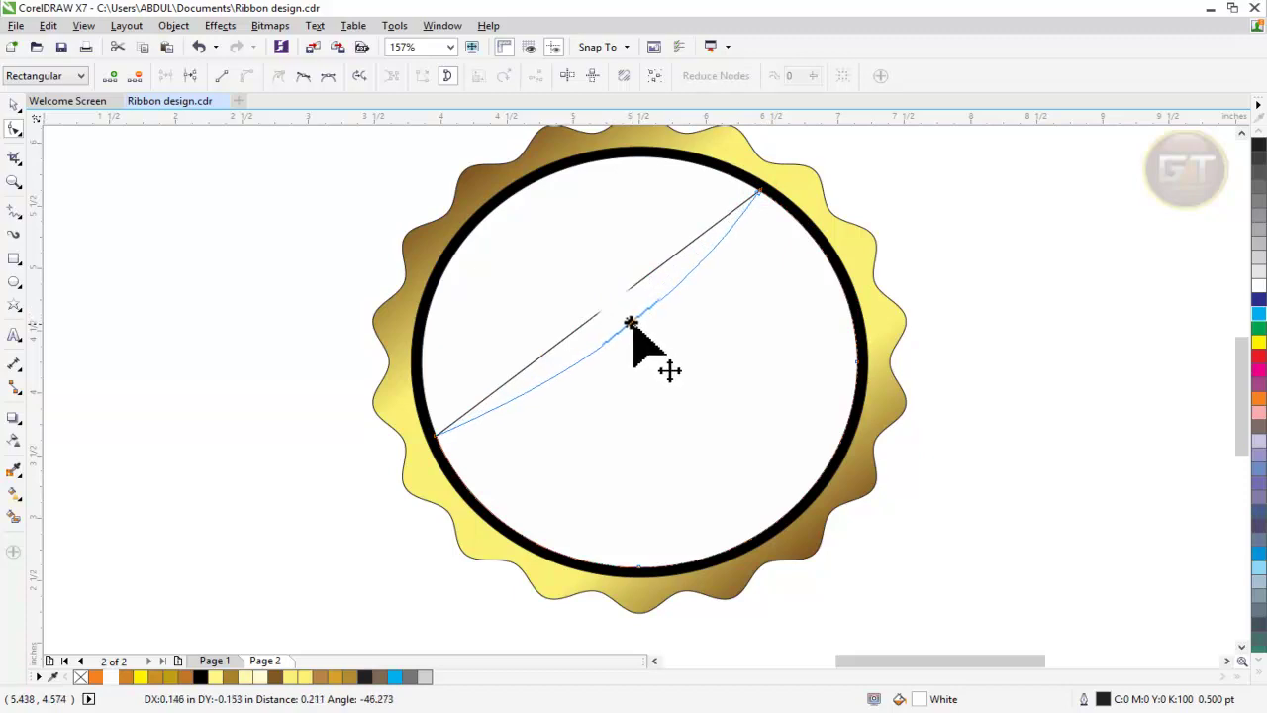
pyautogui.moveTo(633, 325); pyautogui.dragTo(642, 337)
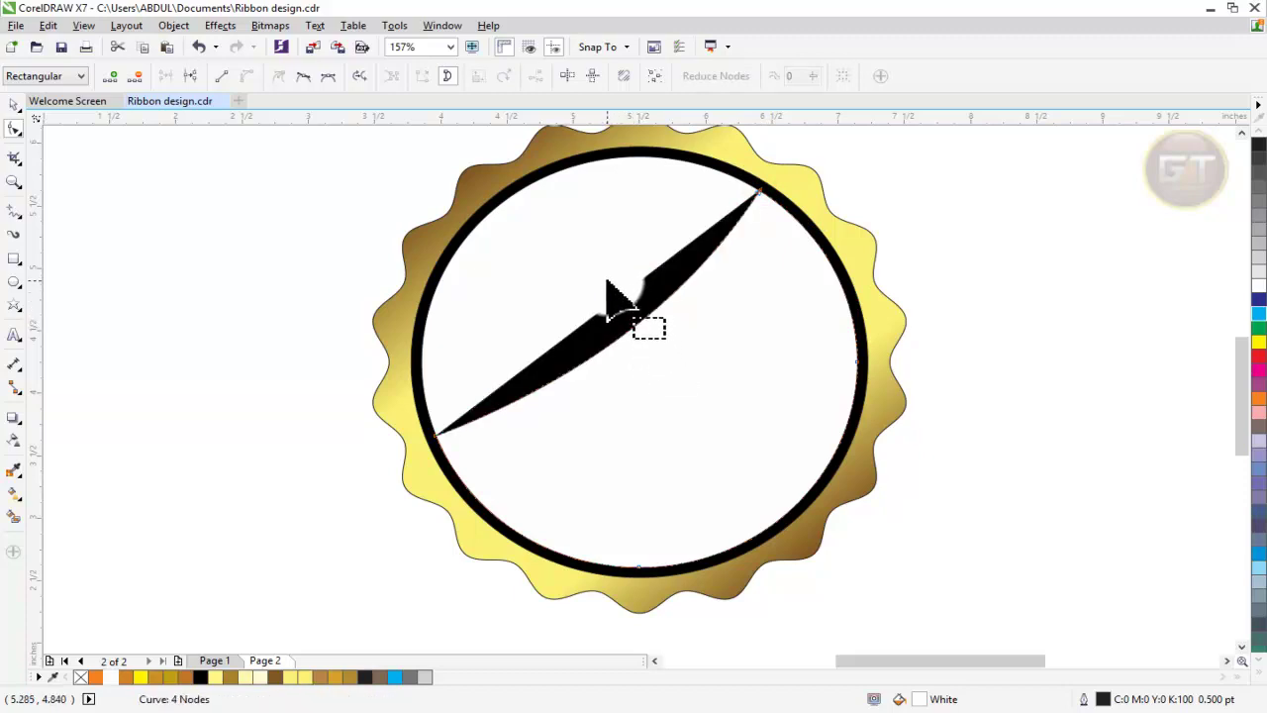
# Step: Drag the shape's segments and handles into a curved black pointed sliver
pyautogui.click(758, 188)
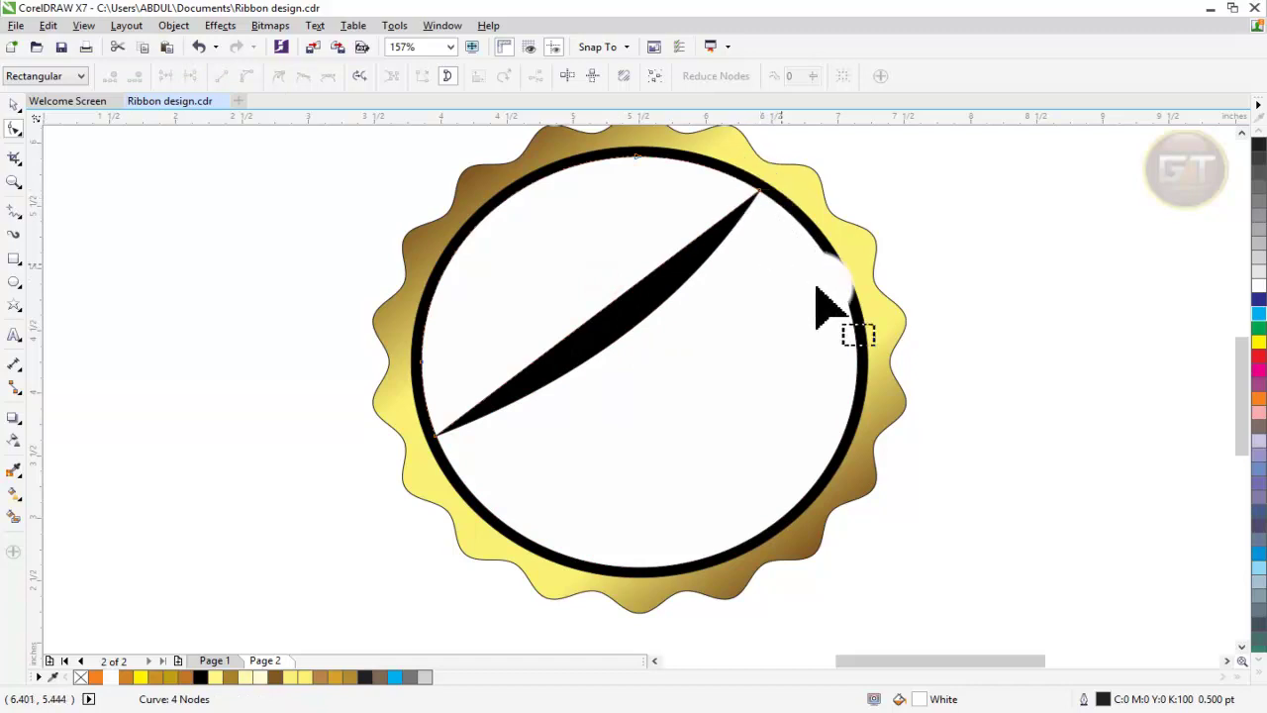
pyautogui.moveTo(964, 426)
pyautogui.mouseDown()
pyautogui.moveTo(386, 134)
pyautogui.moveTo(197, 198)
pyautogui.moveTo(241, 184)
pyautogui.moveTo(827, 537)
pyautogui.mouseUp()
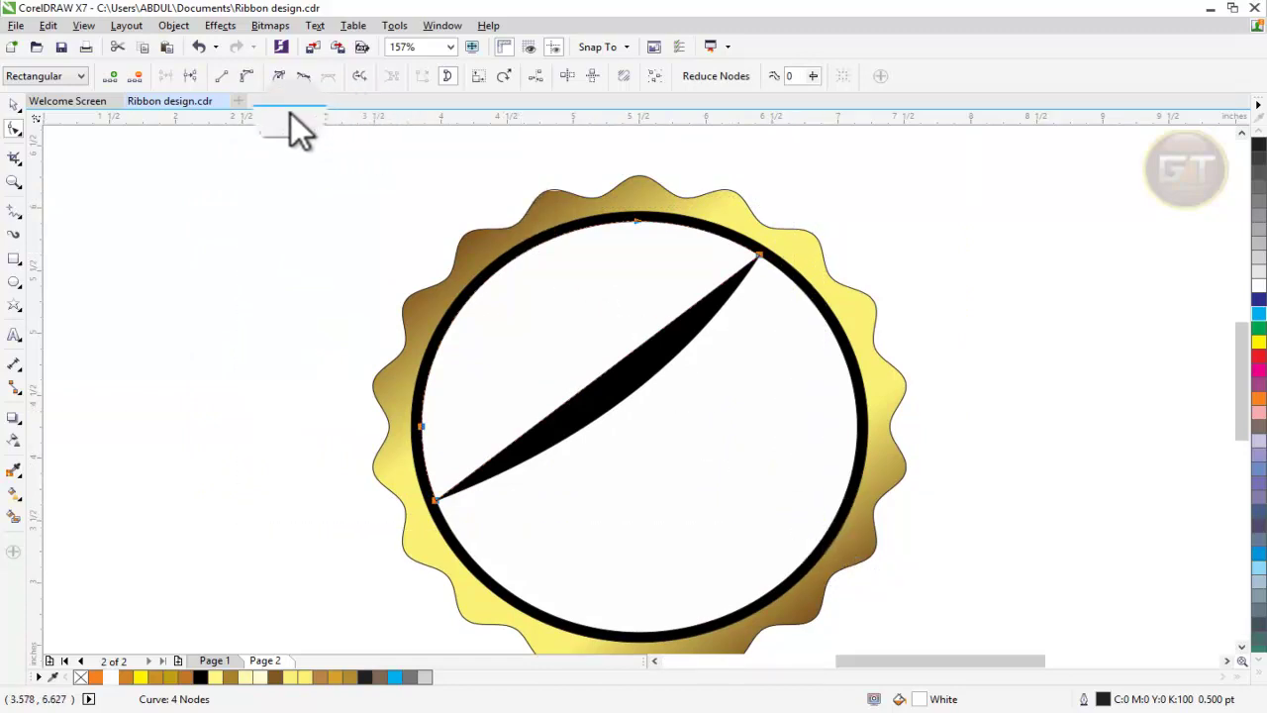
pyautogui.click(248, 77)
pyautogui.click(320, 317)
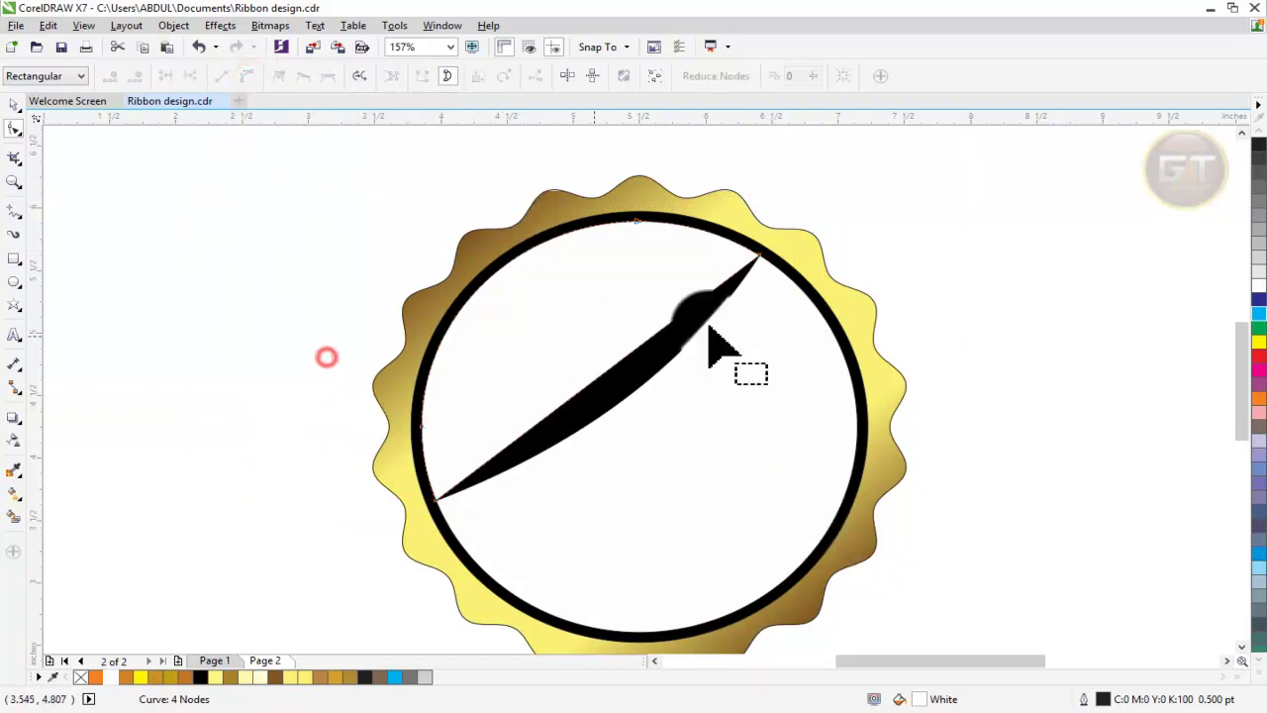
pyautogui.click(796, 300)
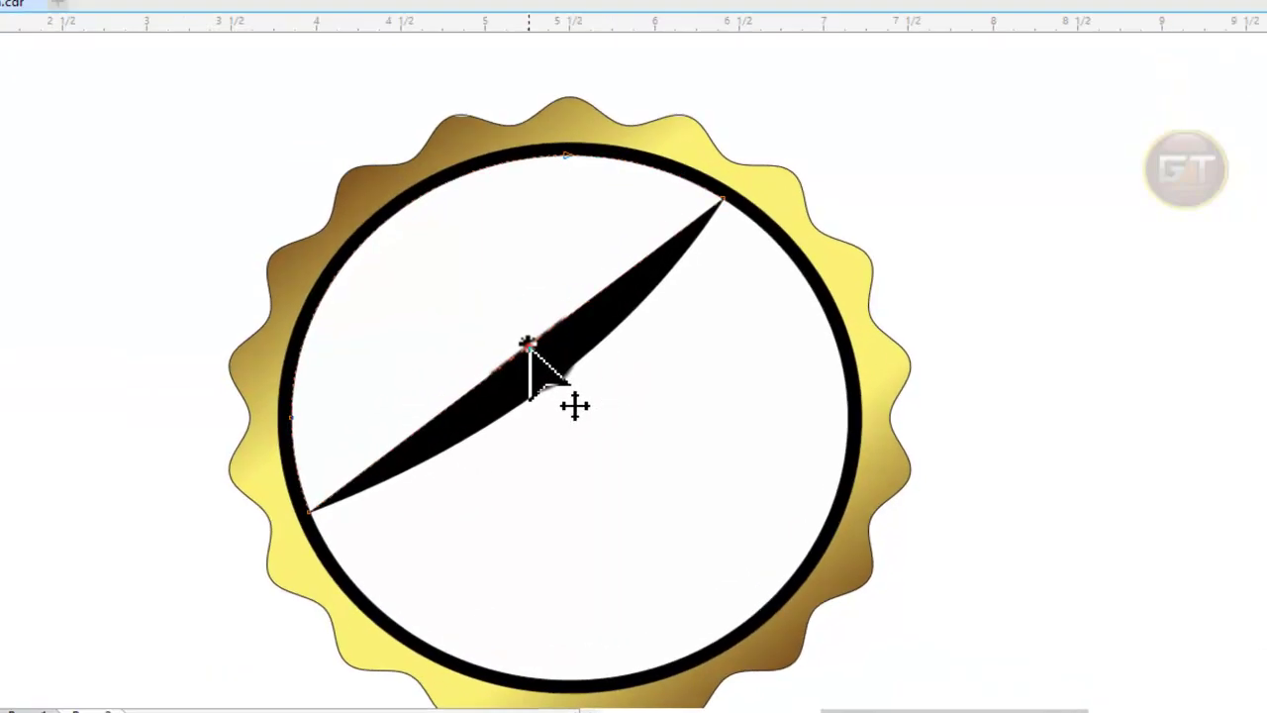
pyautogui.moveTo(608, 374); pyautogui.dragTo(616, 346)
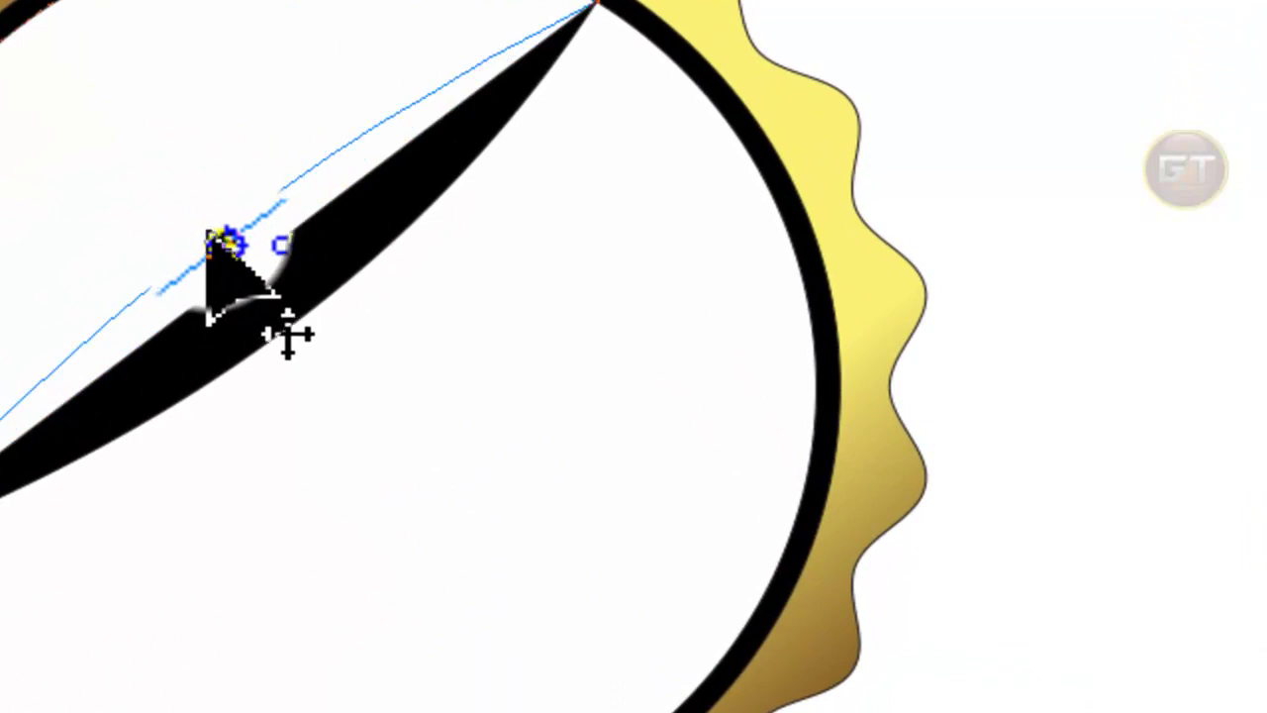
pyautogui.moveTo(210, 233); pyautogui.dragTo(195, 226)
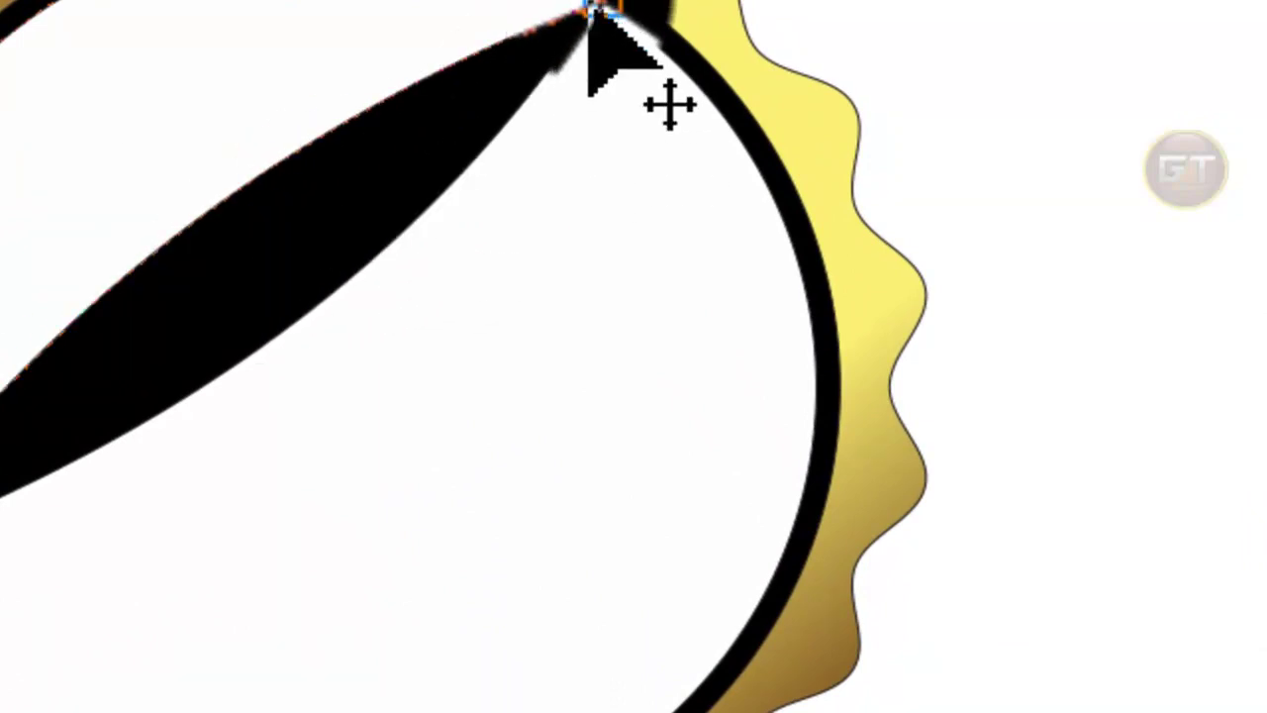
pyautogui.moveTo(591, 10)
pyautogui.mouseDown()
pyautogui.moveTo(264, 121)
pyautogui.moveTo(282, 163)
pyautogui.moveTo(481, 376)
pyautogui.mouseUp()
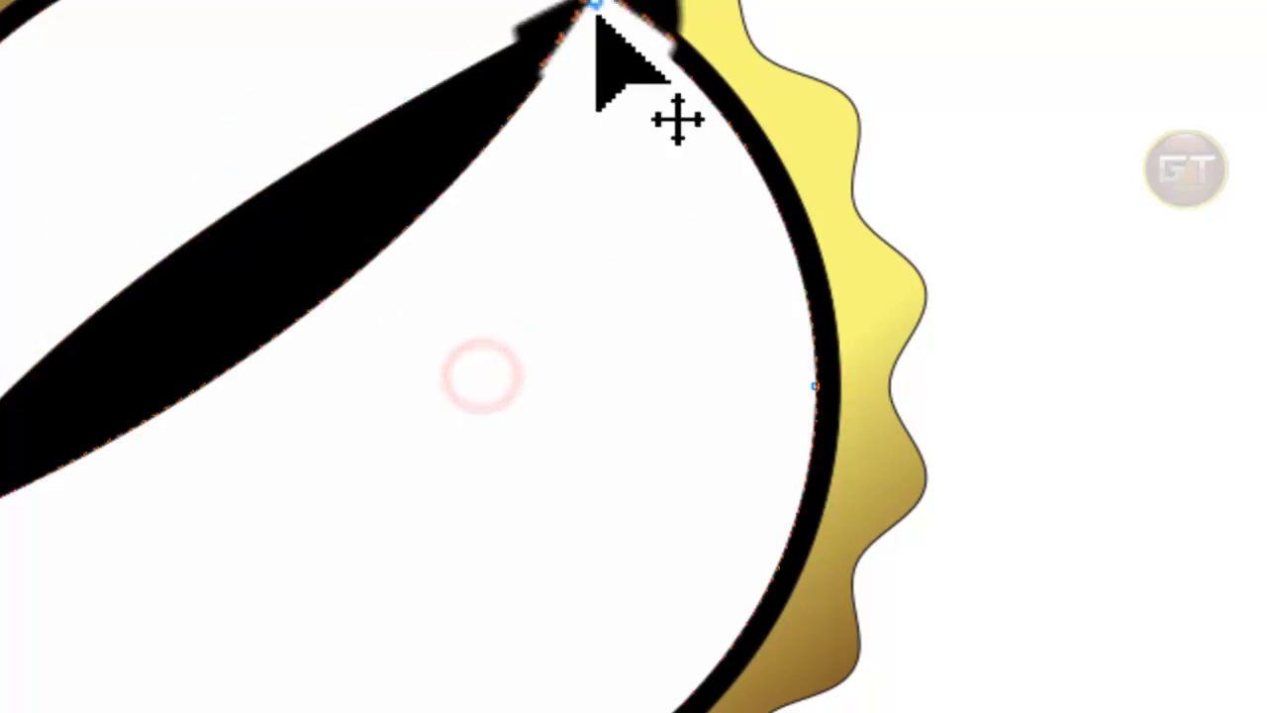
pyautogui.moveTo(594, 12)
pyautogui.mouseDown()
pyautogui.moveTo(425, 272)
pyautogui.moveTo(412, 226)
pyautogui.moveTo(169, 452)
pyautogui.mouseUp()
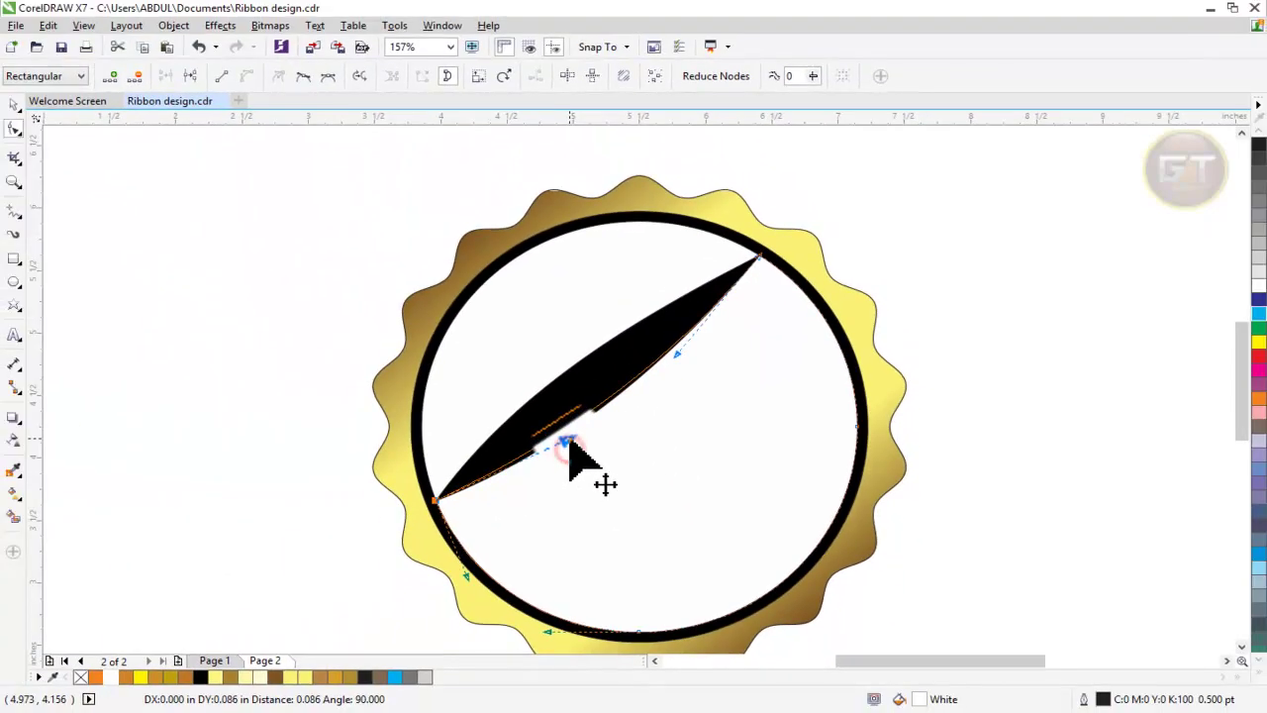
pyautogui.moveTo(570, 444); pyautogui.dragTo(570, 444)
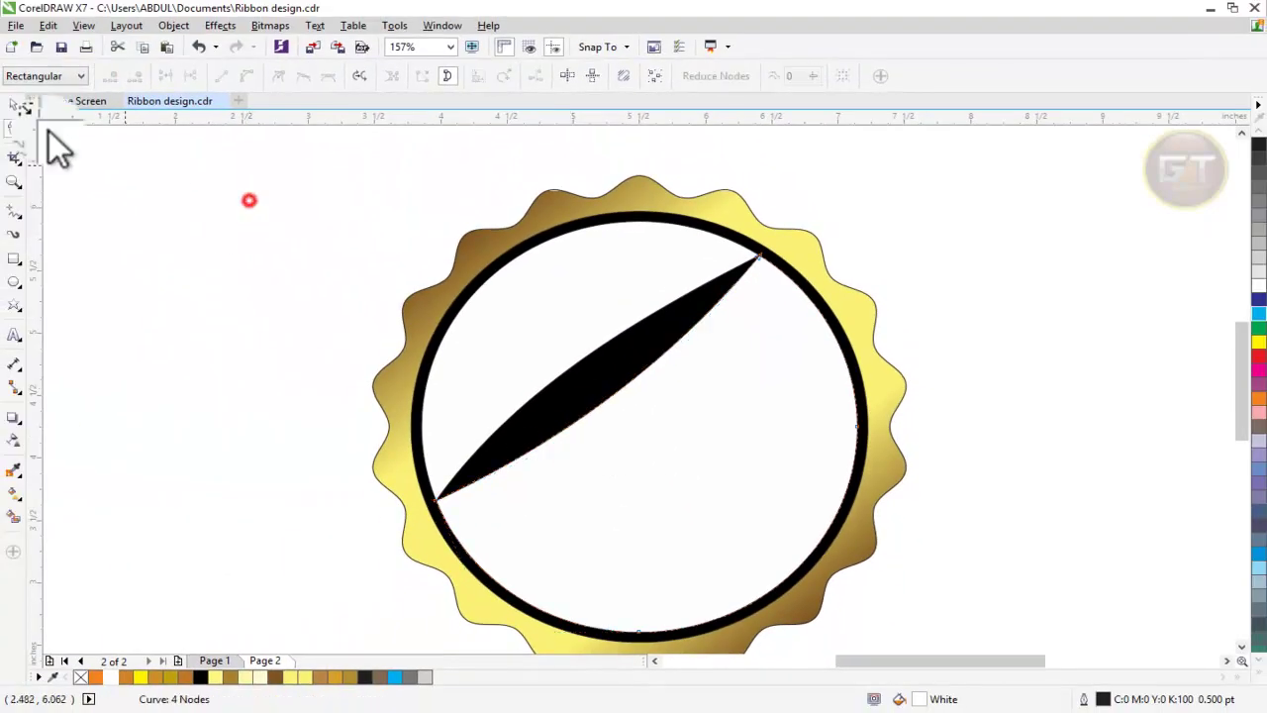
pyautogui.click(12, 103)
pyautogui.click(228, 380)
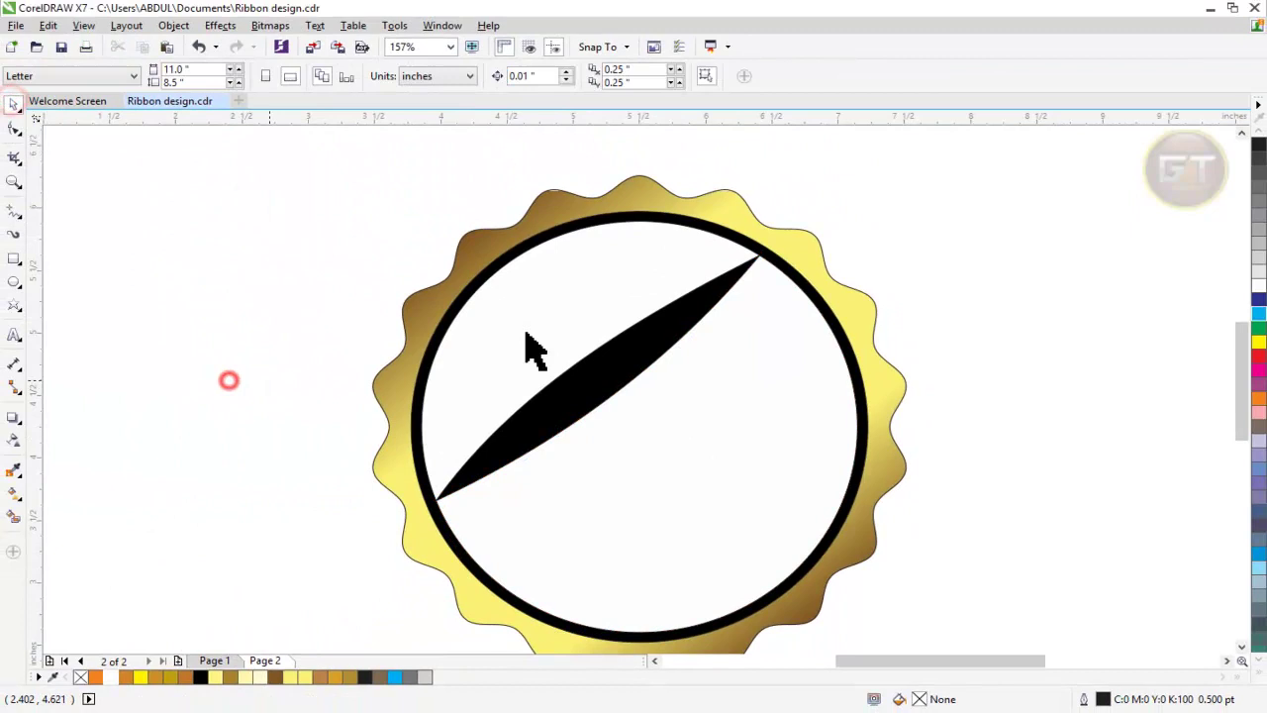
# Step: Apply a fountain transparency to the black crescent shape
pyautogui.click(572, 286)
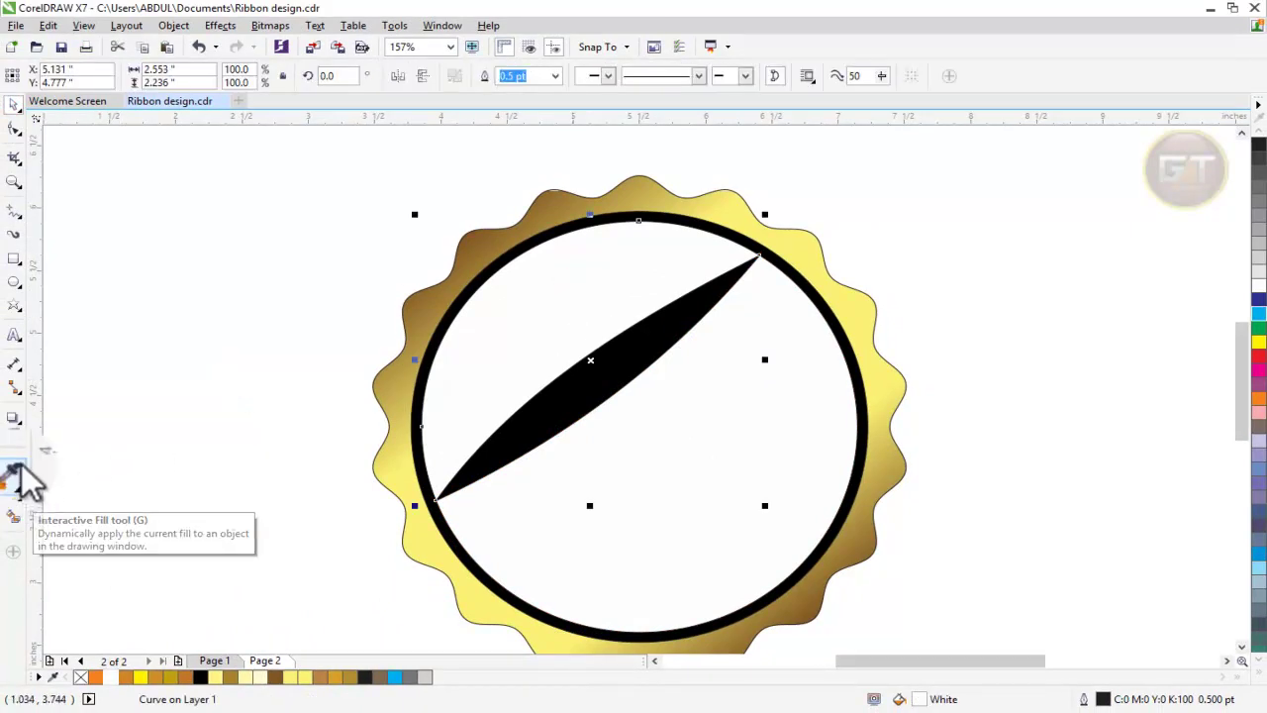
pyautogui.click(14, 440)
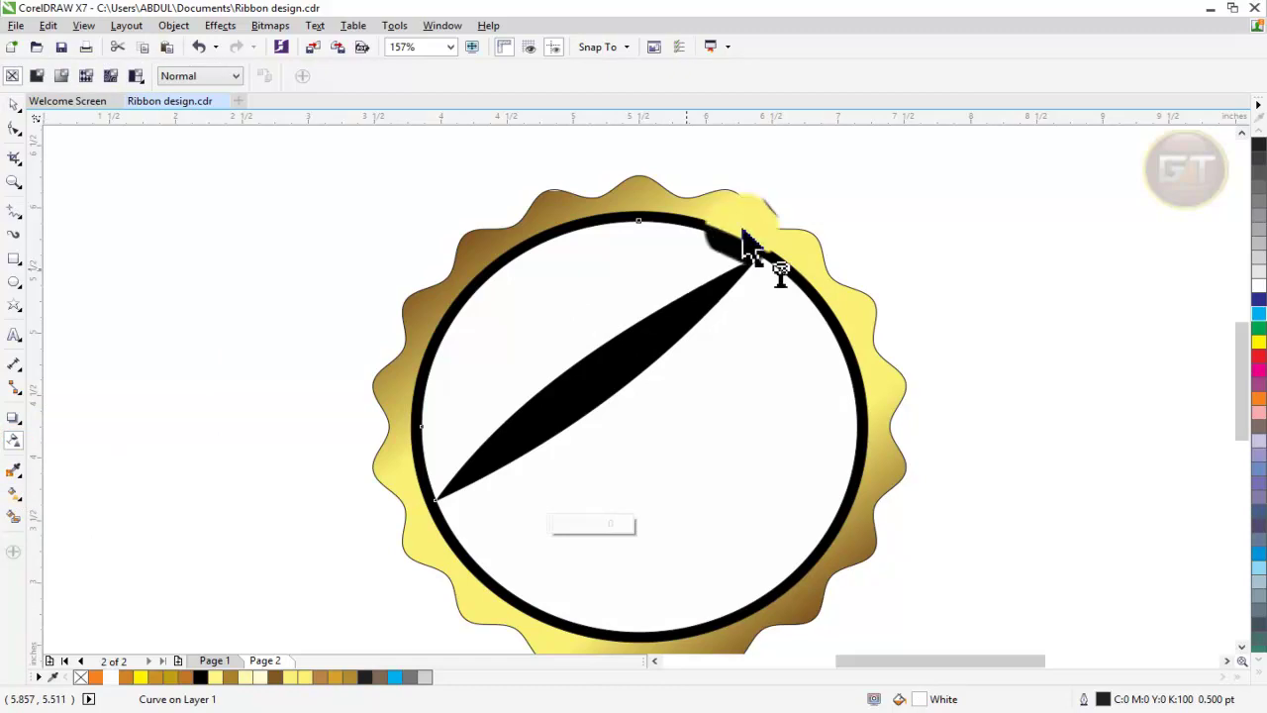
pyautogui.moveTo(748, 229)
pyautogui.mouseDown()
pyautogui.moveTo(347, 436)
pyautogui.moveTo(472, 411)
pyautogui.mouseUp()
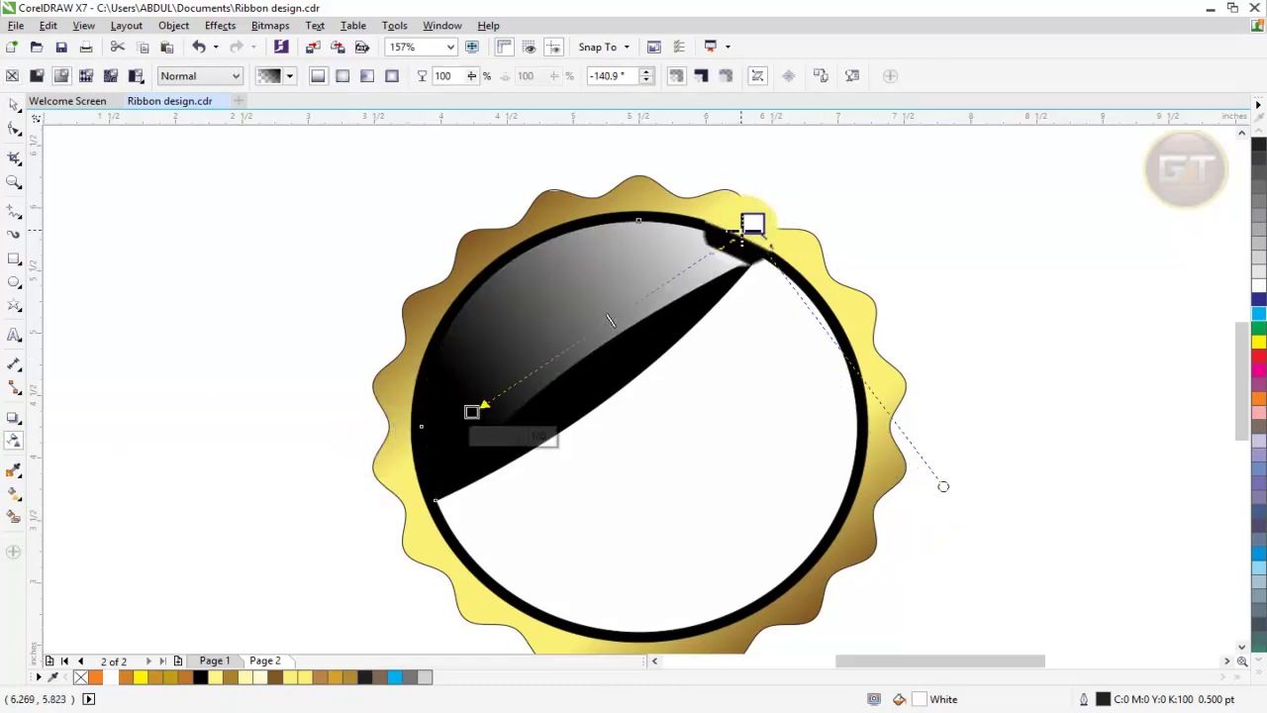
pyautogui.moveTo(747, 228)
pyautogui.mouseDown()
pyautogui.moveTo(856, 190)
pyautogui.moveTo(988, 168)
pyautogui.moveTo(1022, 145)
pyautogui.mouseUp()
# Step: Re-angle the crescent's transparency fade and shift its midpoint toward the upper end
pyautogui.scroll(-2, 987, 168)
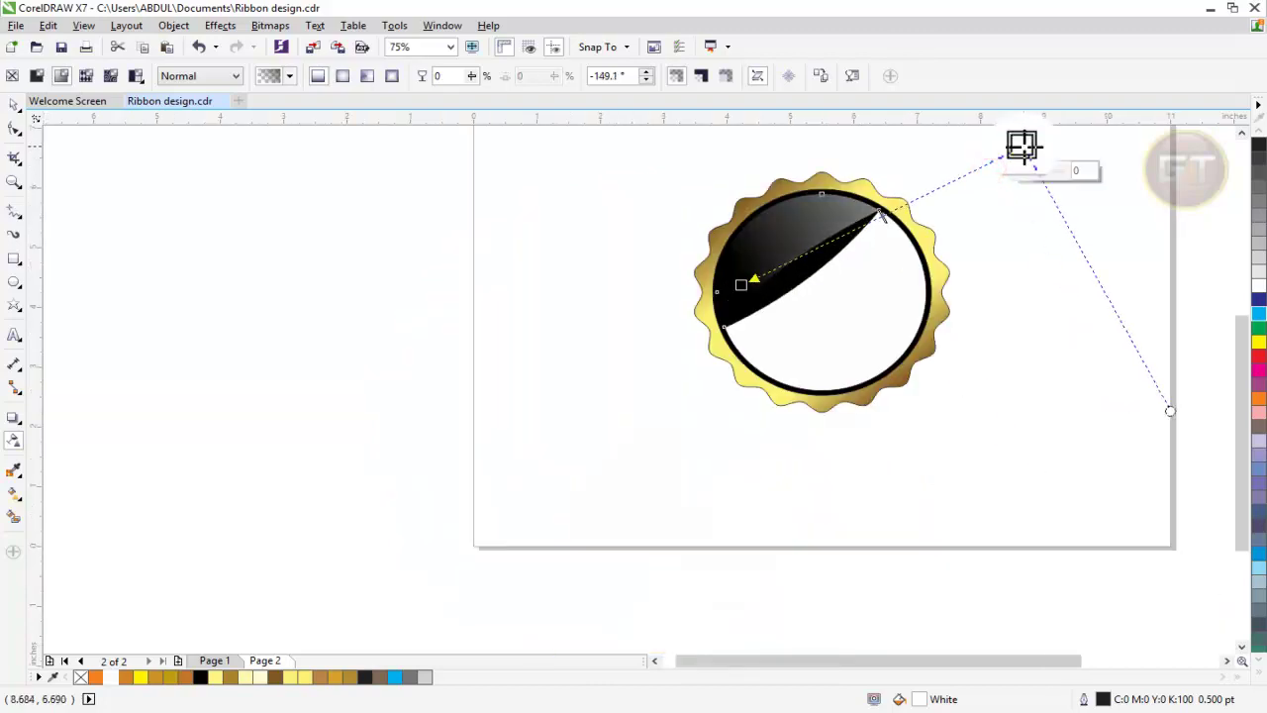
pyautogui.scroll(2, 1023, 146)
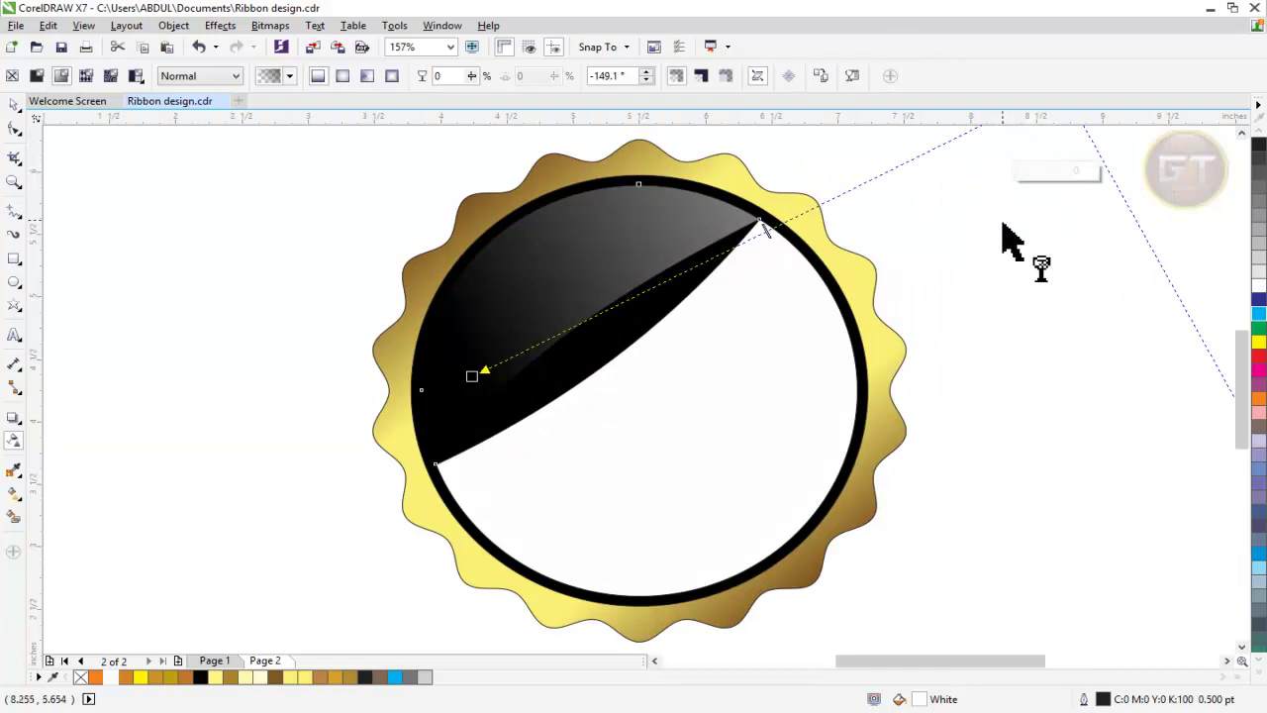
pyautogui.scroll(-2, 1010, 240)
pyautogui.moveTo(1244, 396); pyautogui.dragTo(1252, 366)
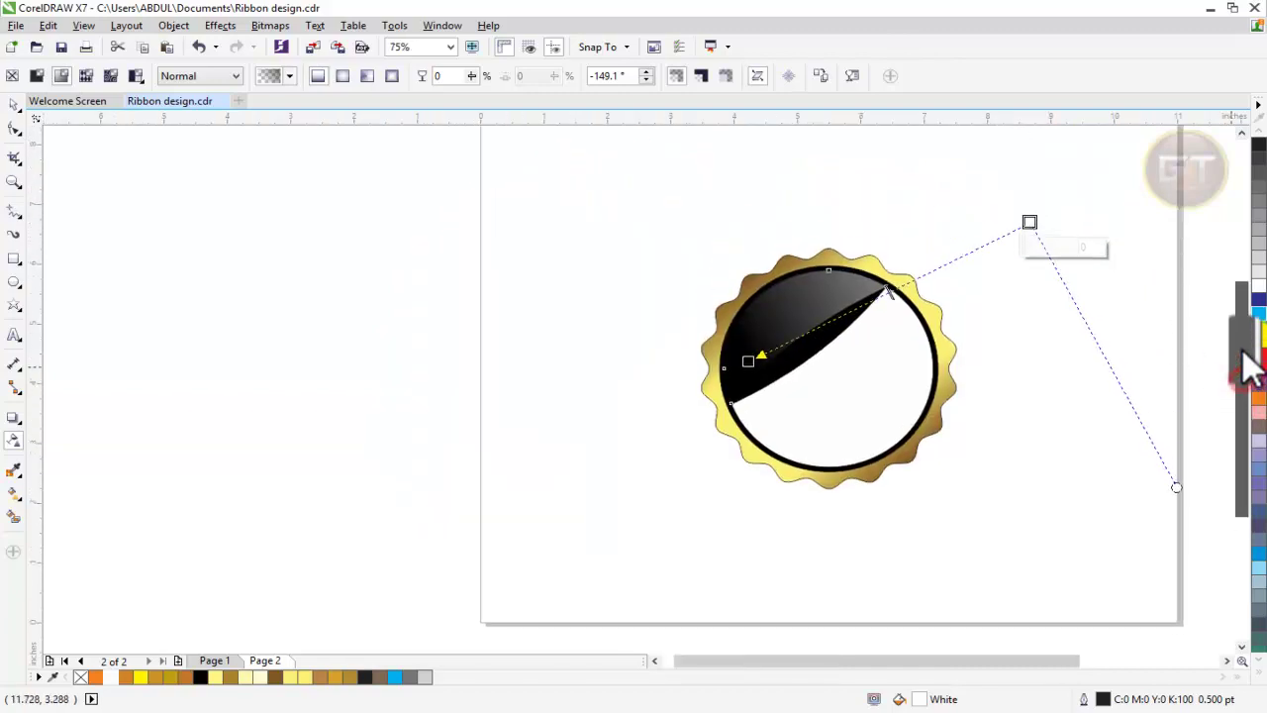
pyautogui.moveTo(1029, 222); pyautogui.dragTo(1098, 166)
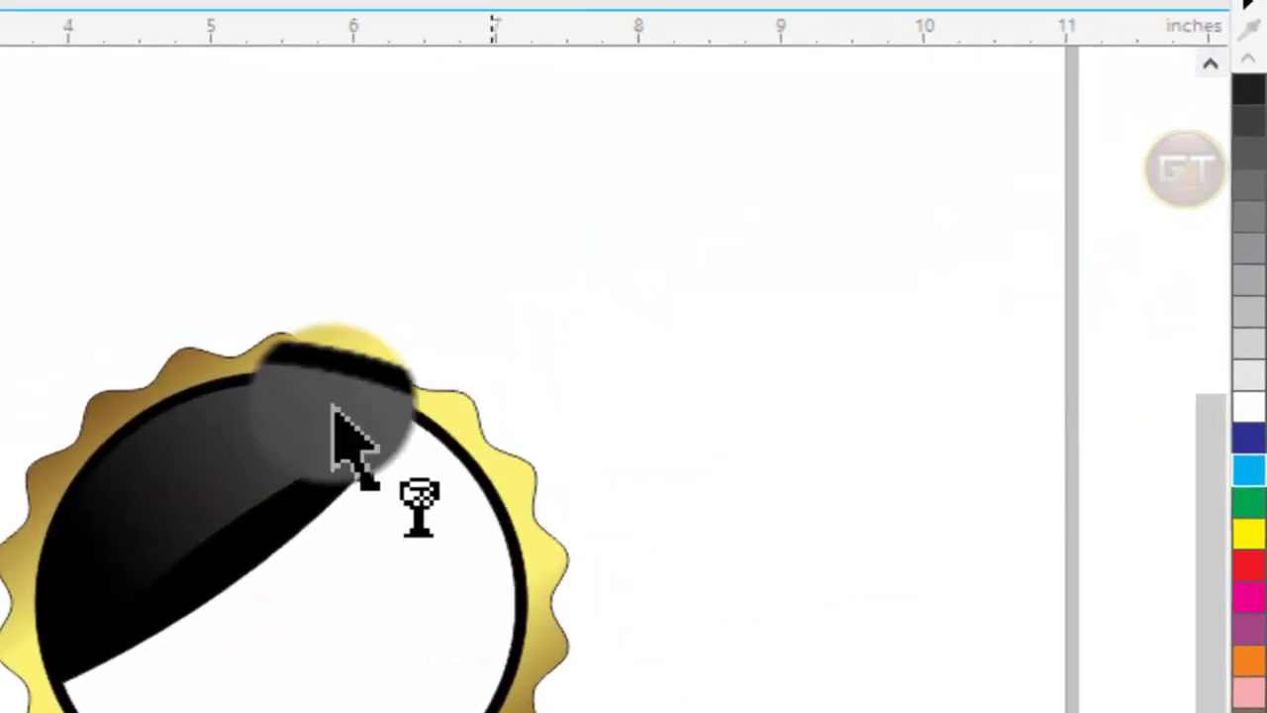
pyautogui.click(826, 285)
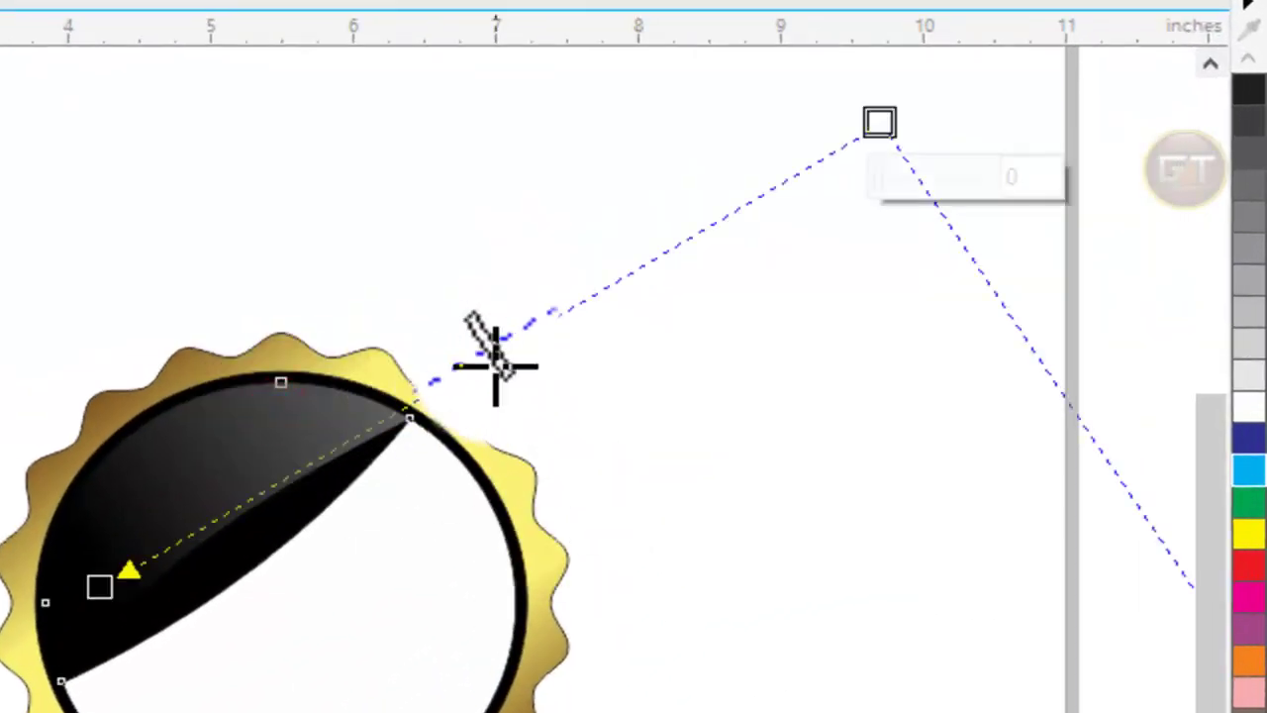
pyautogui.moveTo(495, 357); pyautogui.dragTo(644, 272)
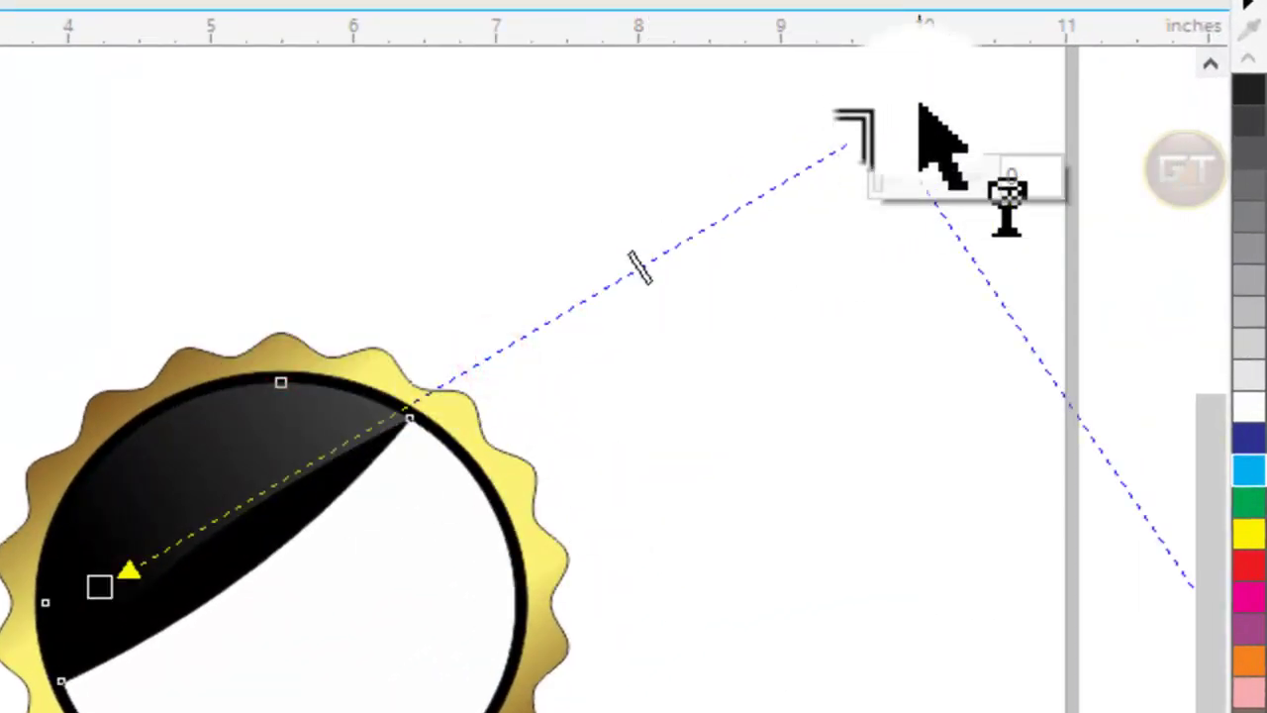
pyautogui.moveTo(880, 122); pyautogui.dragTo(816, 138)
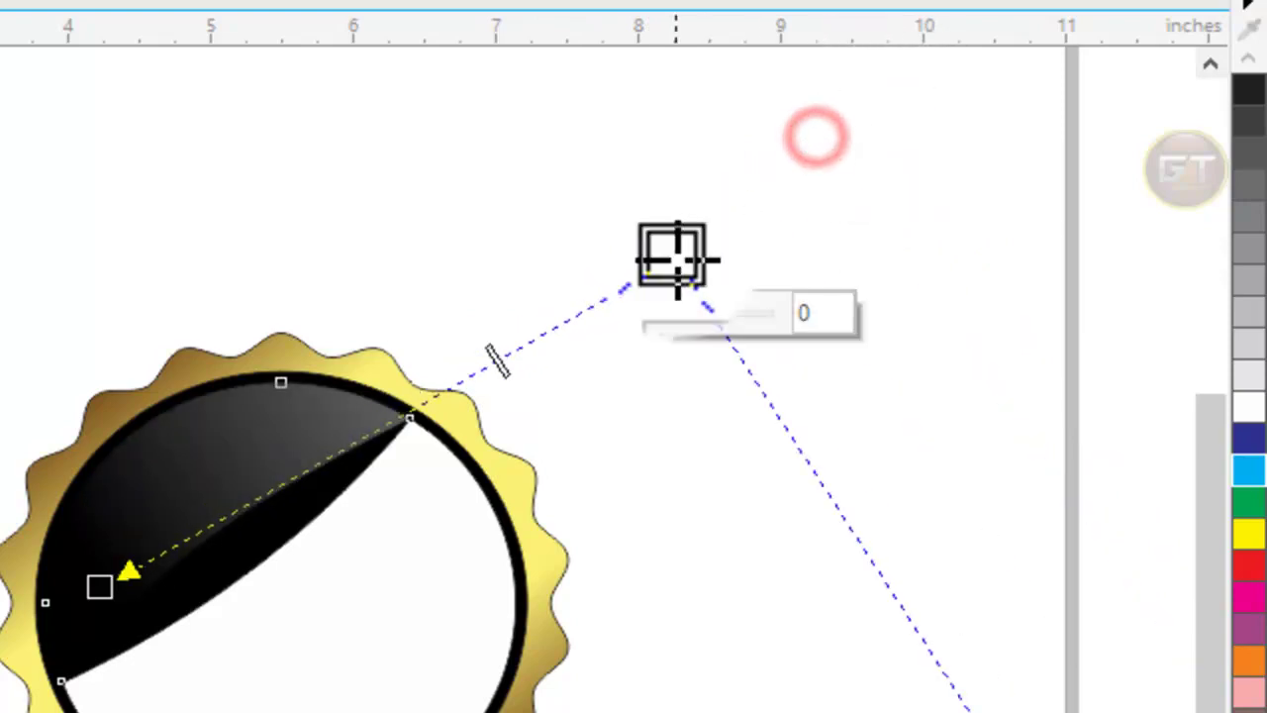
pyautogui.moveTo(814, 136); pyautogui.dragTo(747, 215)
pyautogui.press('Escape')
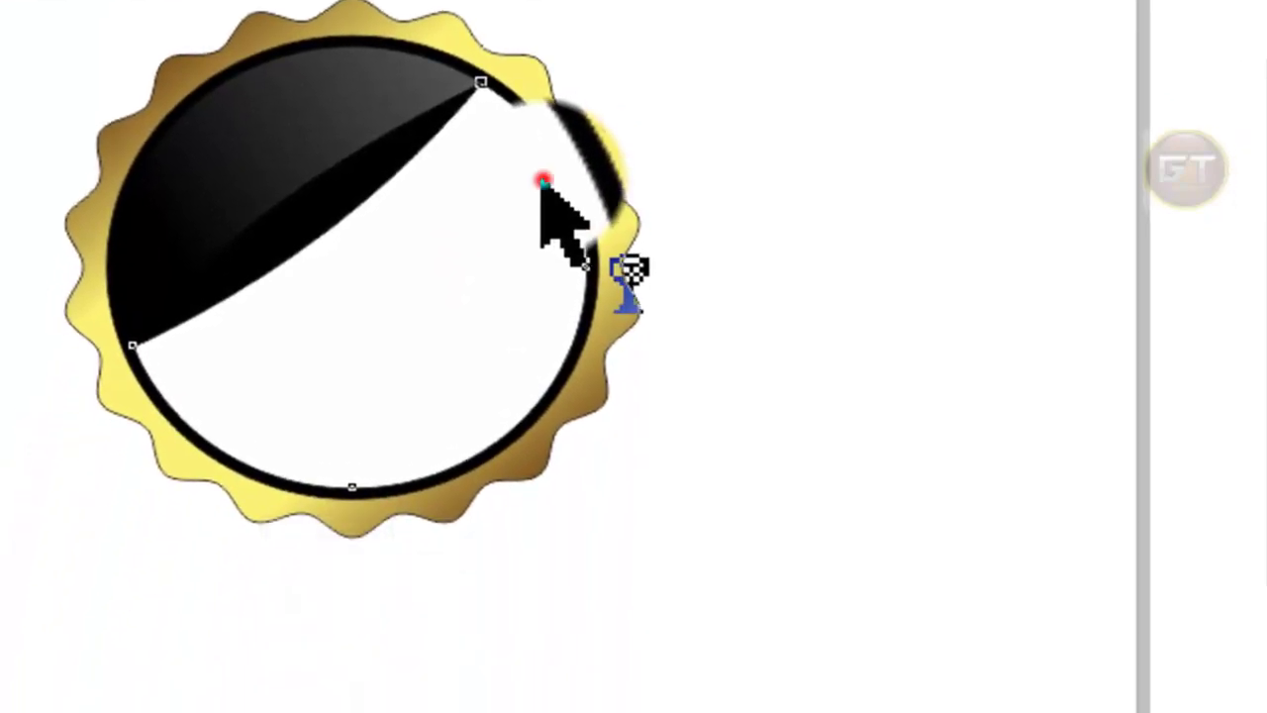
# Step: Apply and tune a diagonal fountain transparency on the lower circle piece
pyautogui.moveTo(539, 180)
pyautogui.mouseDown()
pyautogui.moveTo(127, 531)
pyautogui.moveTo(195, 411)
pyautogui.mouseUp()
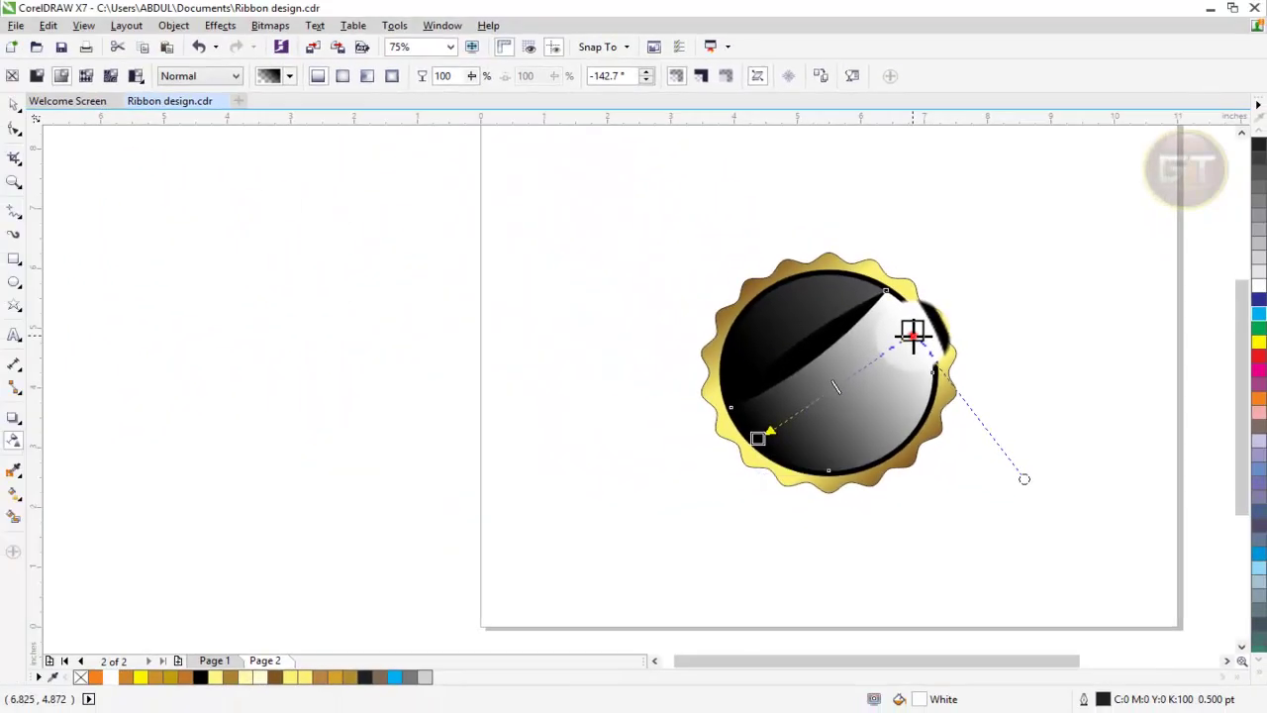
pyautogui.moveTo(911, 335); pyautogui.dragTo(1032, 252)
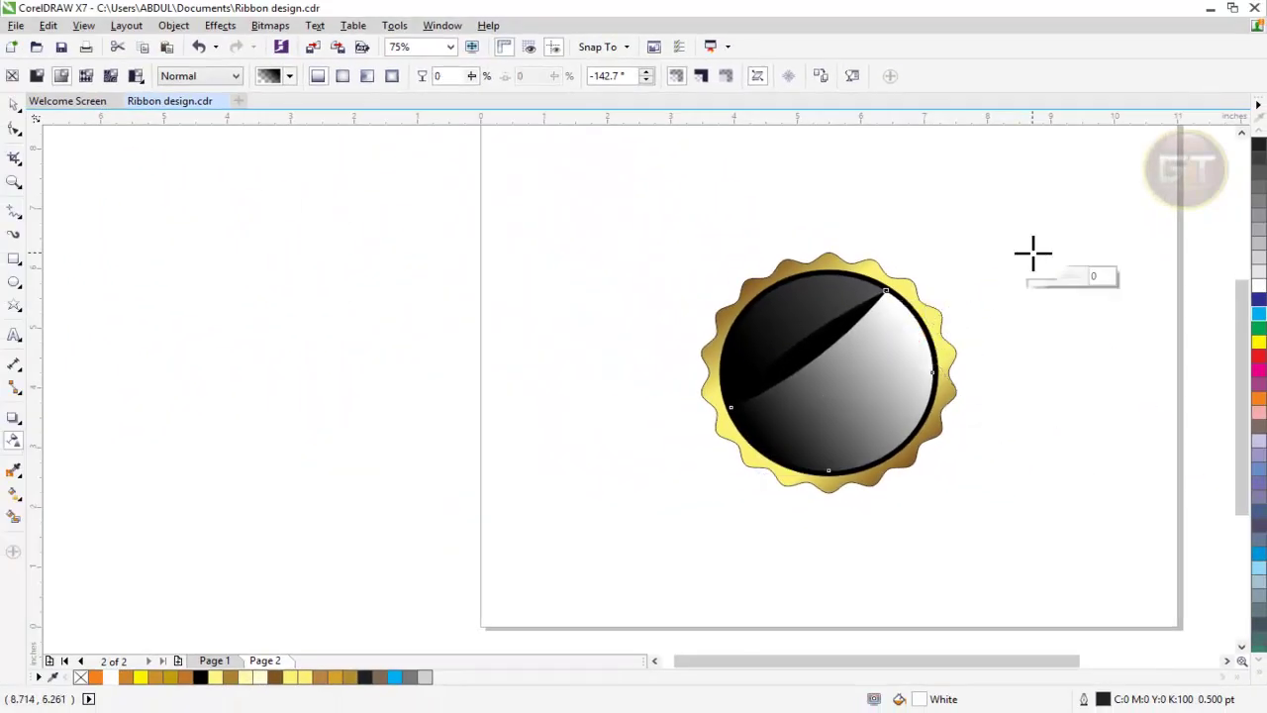
pyautogui.moveTo(991, 508); pyautogui.dragTo(840, 601)
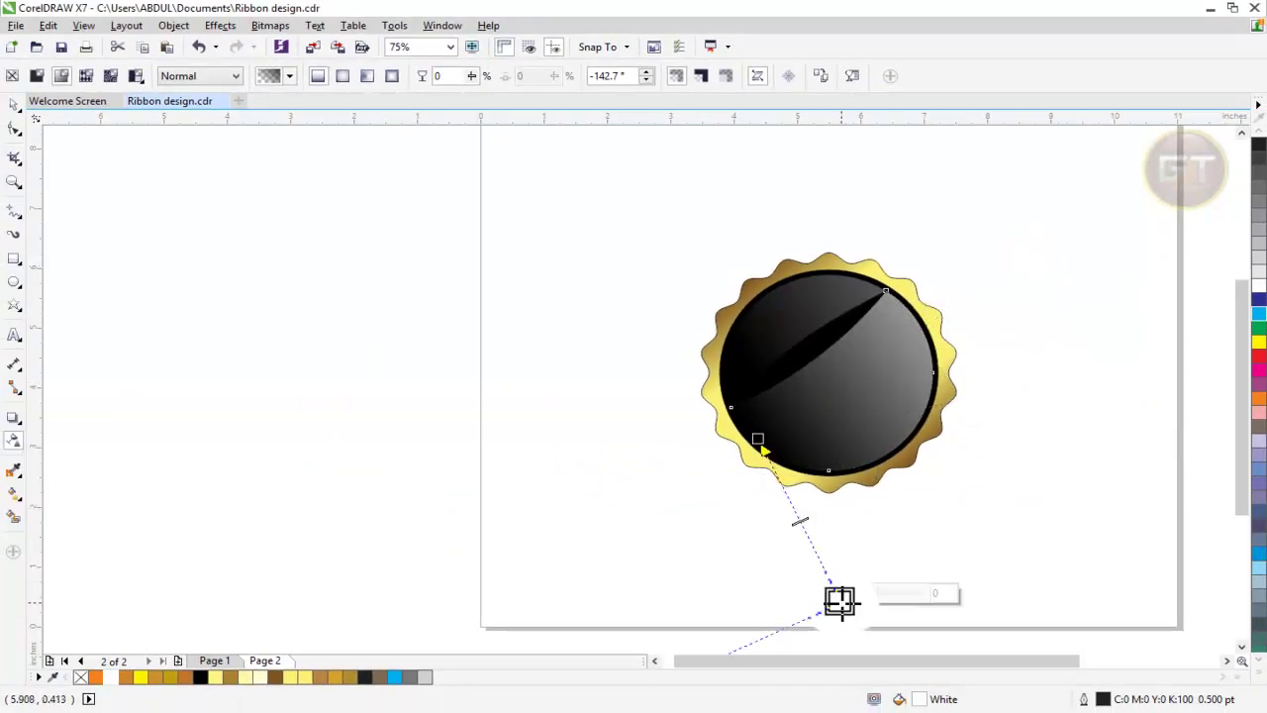
pyautogui.moveTo(759, 435); pyautogui.dragTo(1018, 266)
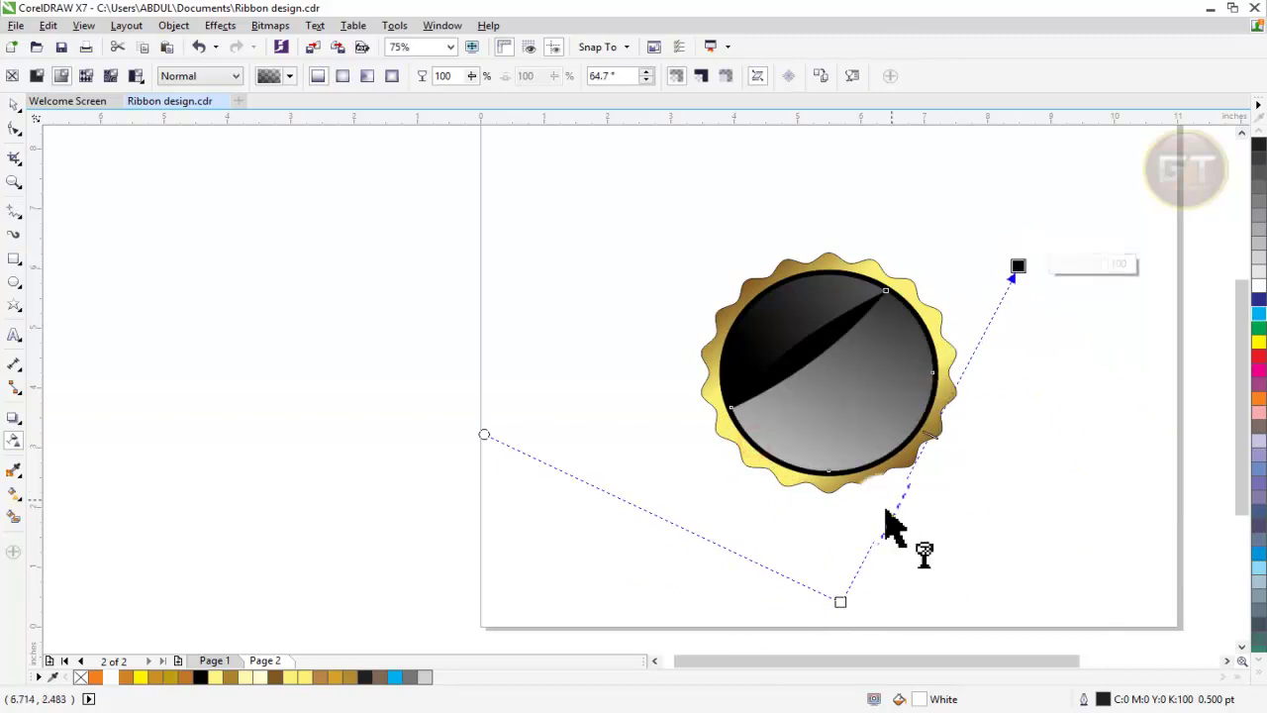
pyautogui.moveTo(834, 600); pyautogui.dragTo(817, 576)
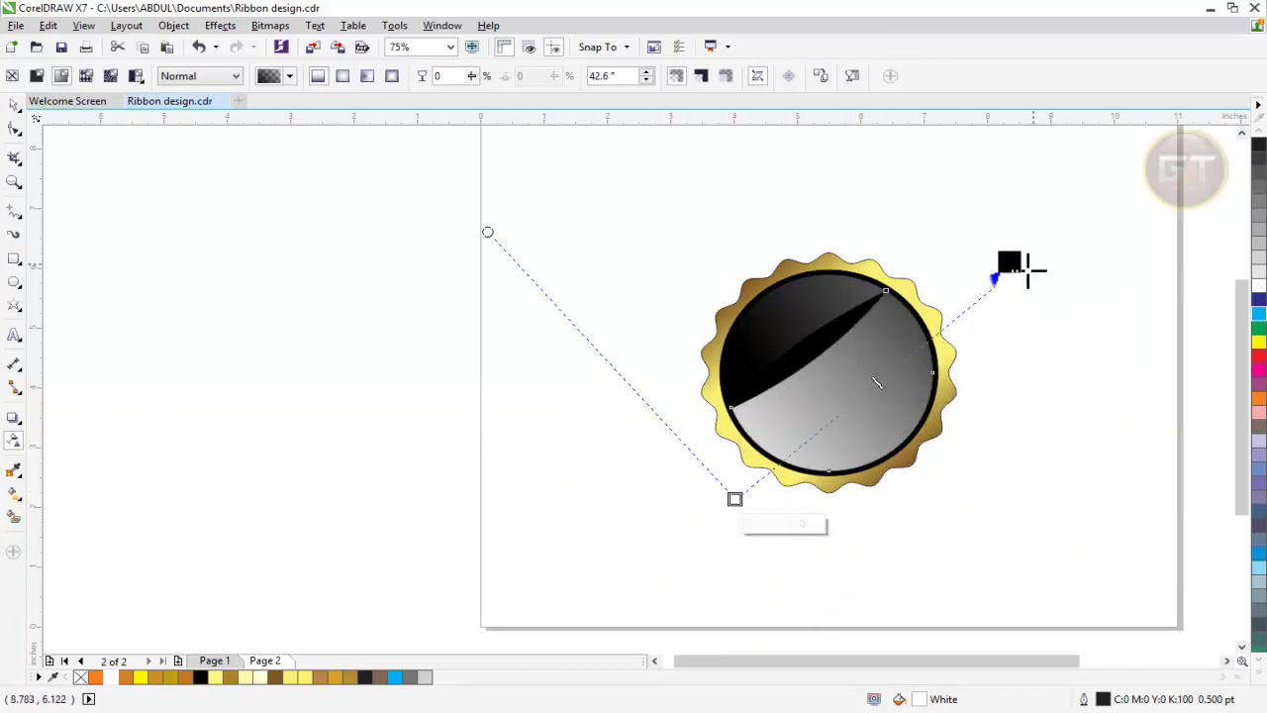
pyautogui.moveTo(1017, 265); pyautogui.dragTo(928, 342)
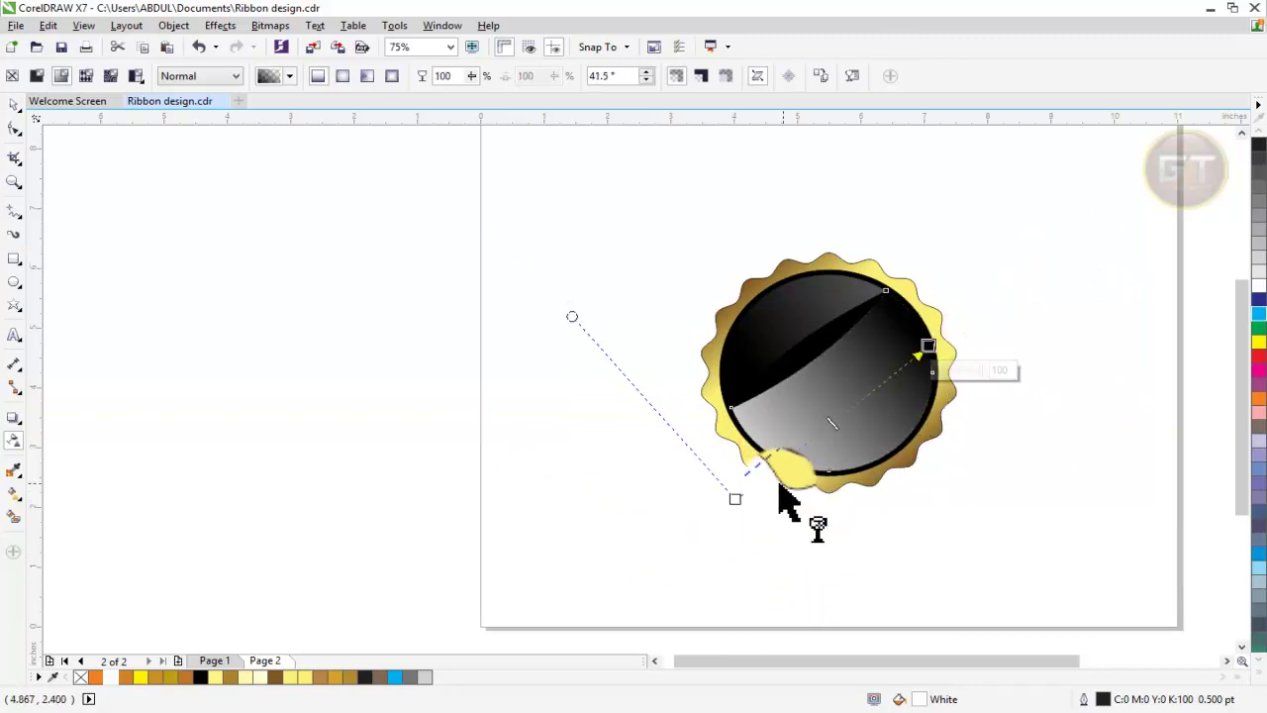
pyautogui.moveTo(735, 497); pyautogui.dragTo(495, 606)
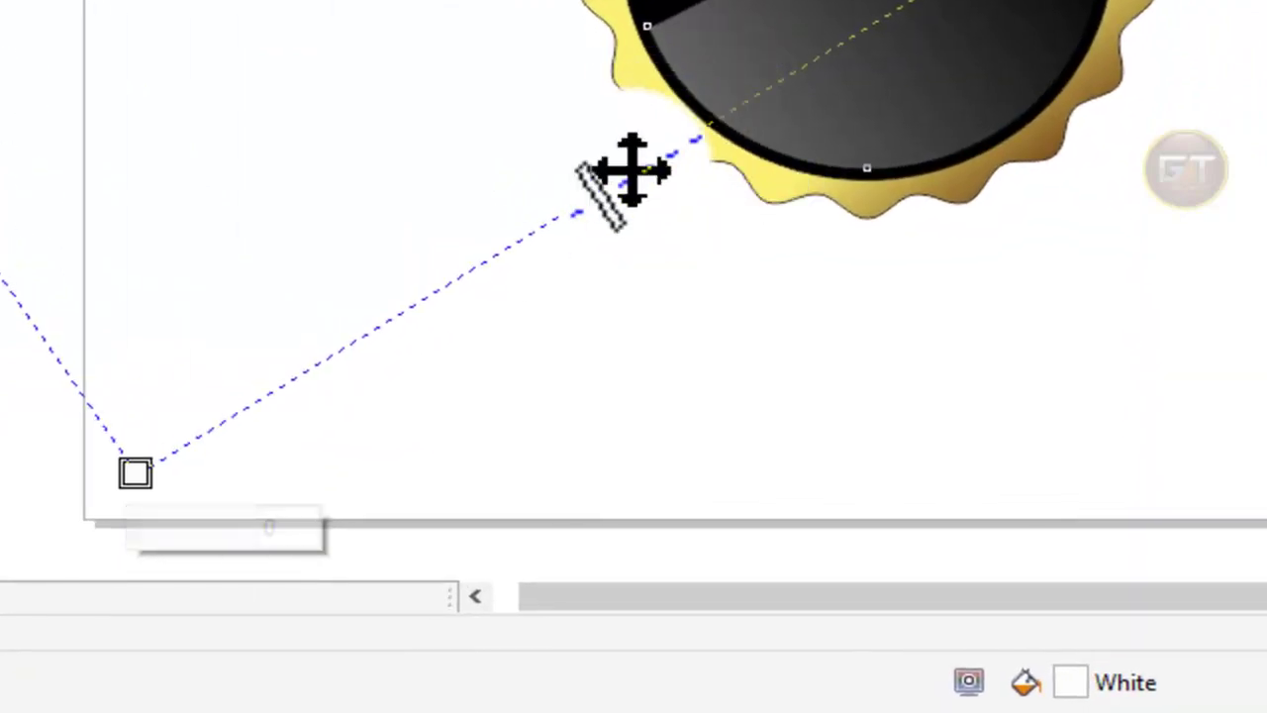
pyautogui.moveTo(614, 185); pyautogui.dragTo(289, 376)
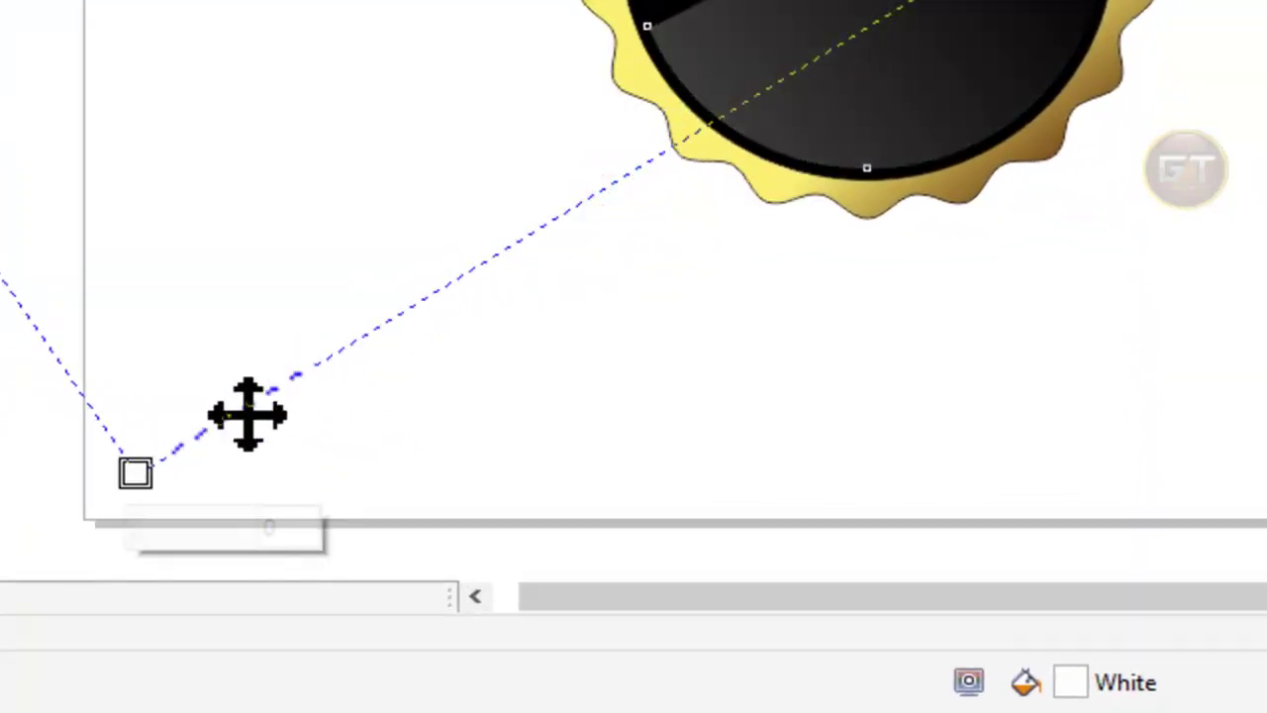
pyautogui.moveTo(136, 472)
pyautogui.mouseDown()
pyautogui.moveTo(388, 332)
pyautogui.moveTo(396, 345)
pyautogui.mouseUp()
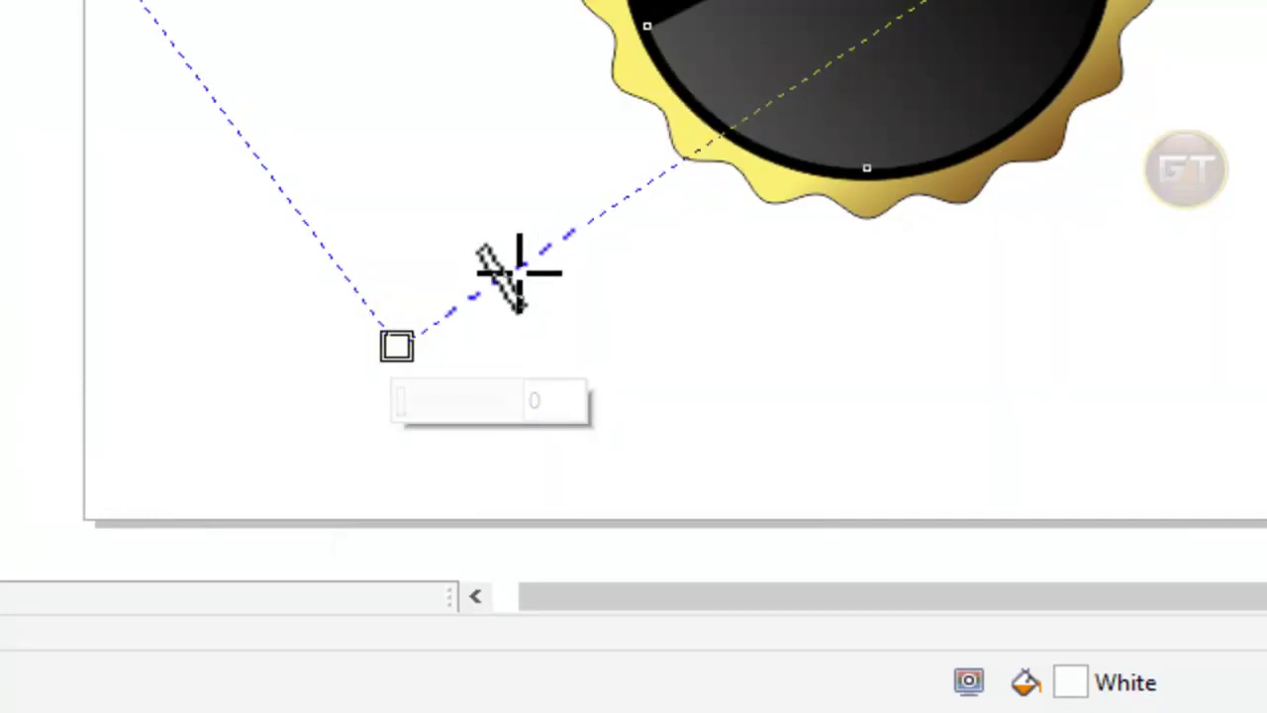
pyautogui.moveTo(518, 272); pyautogui.dragTo(469, 301)
pyautogui.press('space')
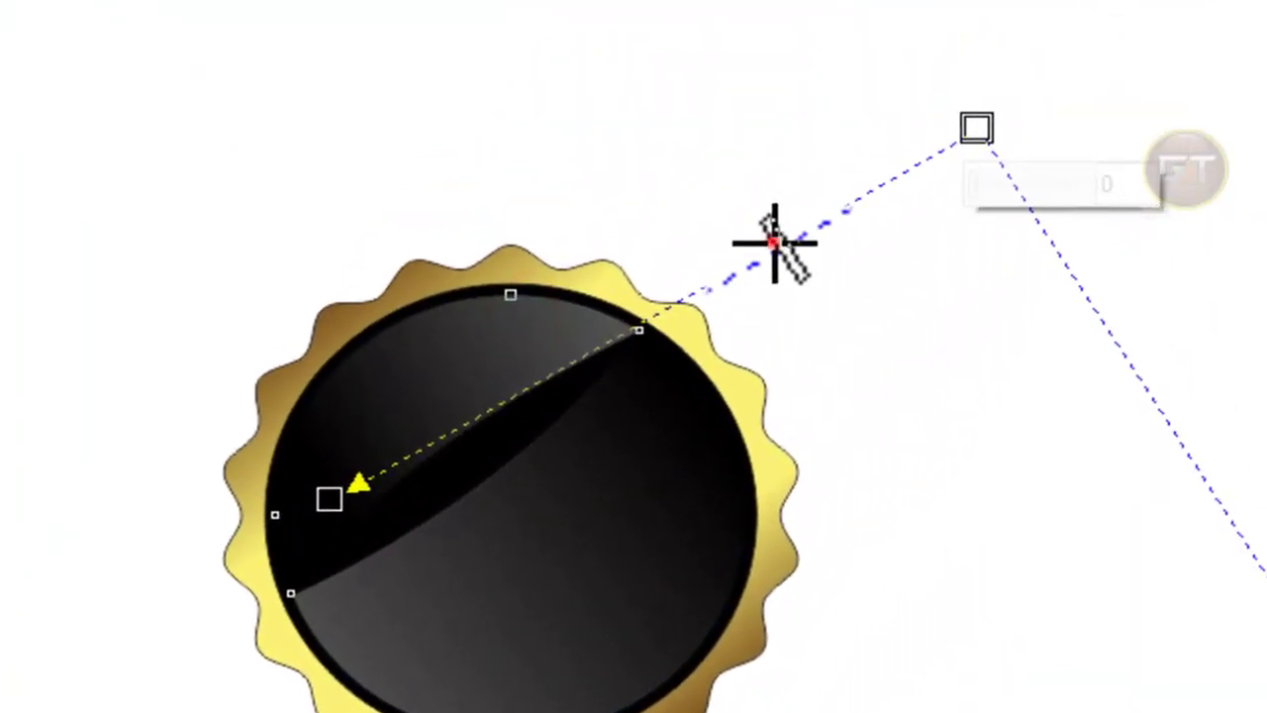
# Step: Retune the crescent's transparency midpoint, start point, and direction
pyautogui.moveTo(769, 237); pyautogui.dragTo(898, 174)
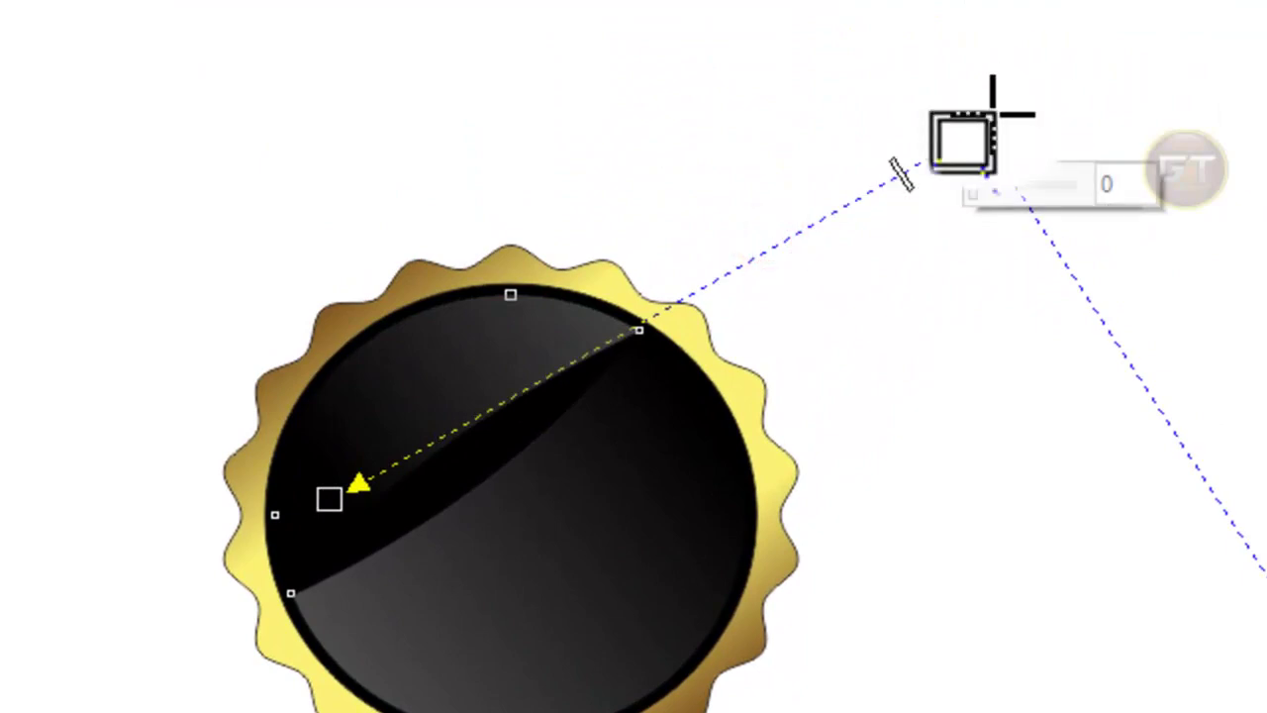
pyautogui.moveTo(993, 115); pyautogui.dragTo(814, 227)
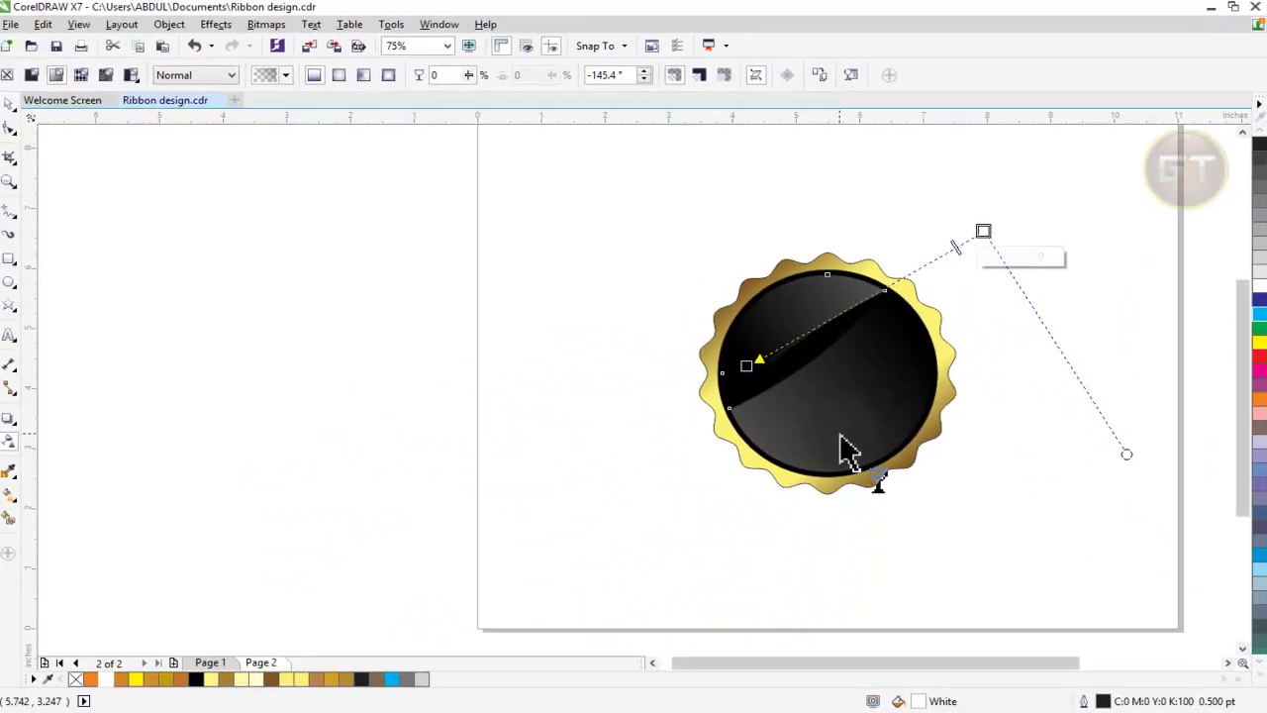
pyautogui.moveTo(839, 450)
pyautogui.mouseDown()
pyautogui.moveTo(594, 577)
pyautogui.moveTo(536, 587)
pyautogui.mouseUp()
pyautogui.click(921, 341)
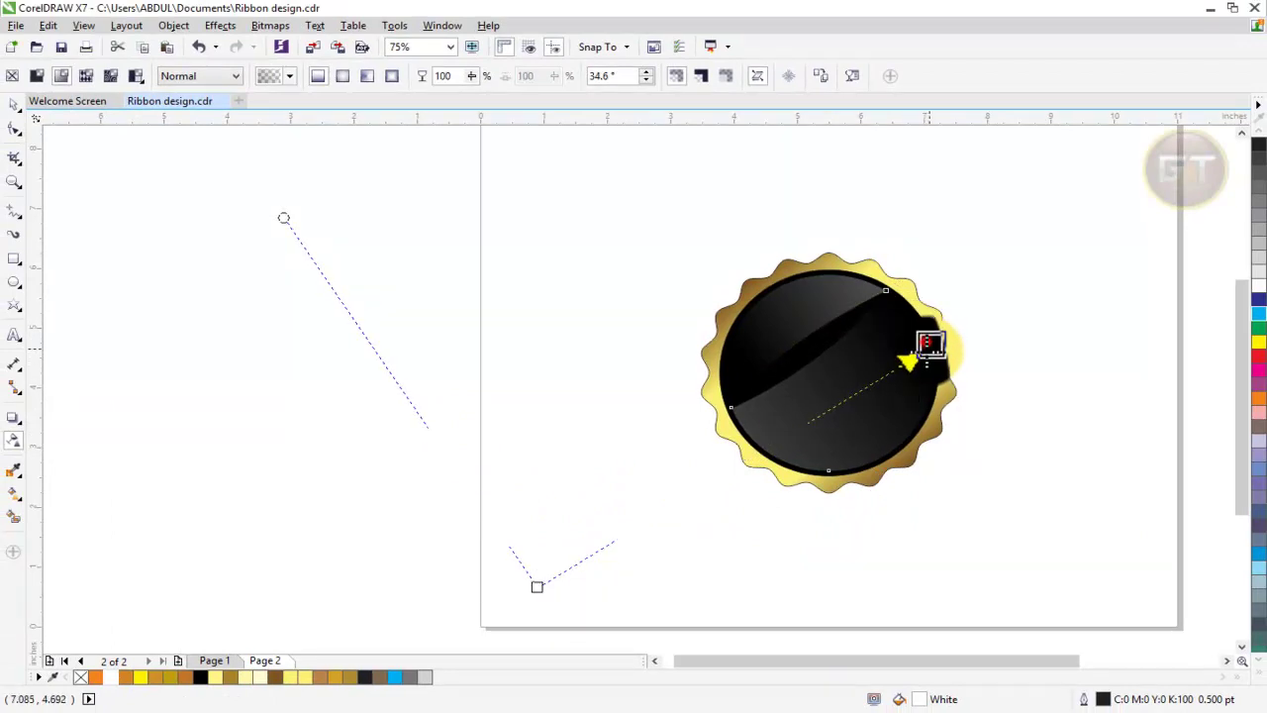
pyautogui.click(637, 303)
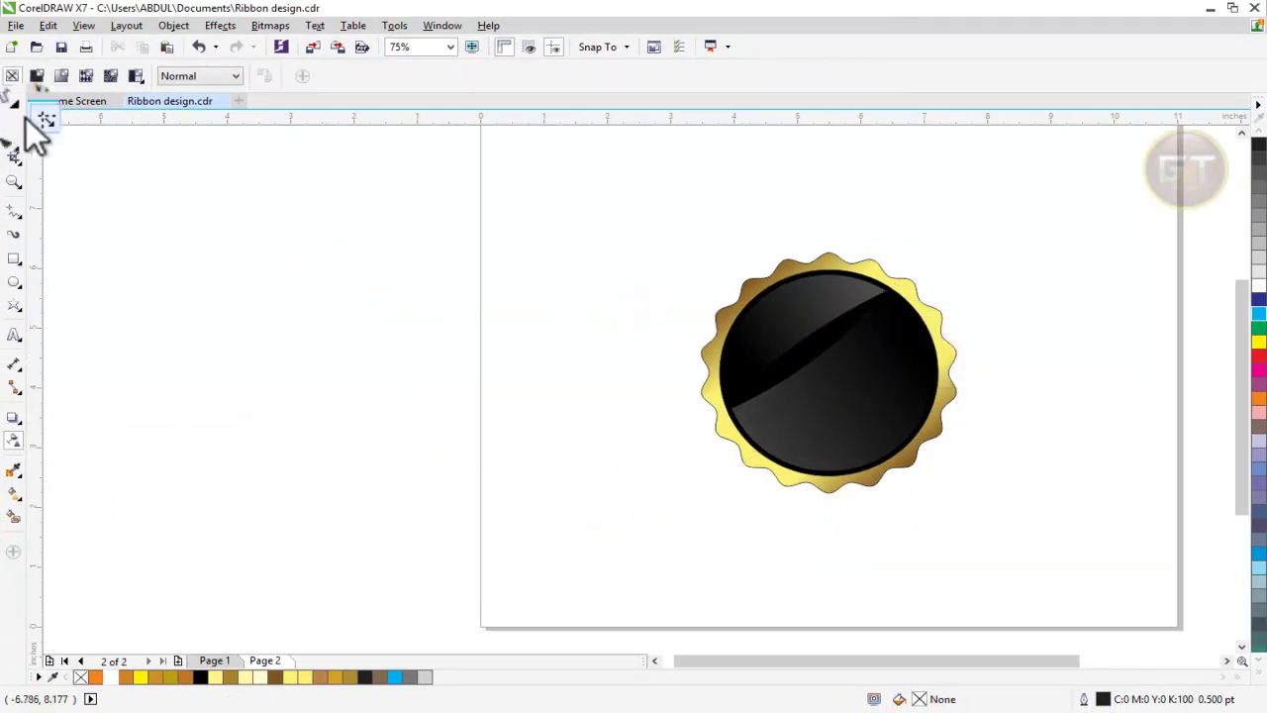
# Step: Give the inner circle a 2.0 pt gold outline (C16 M37 Y100 K0)
pyautogui.click(14, 102)
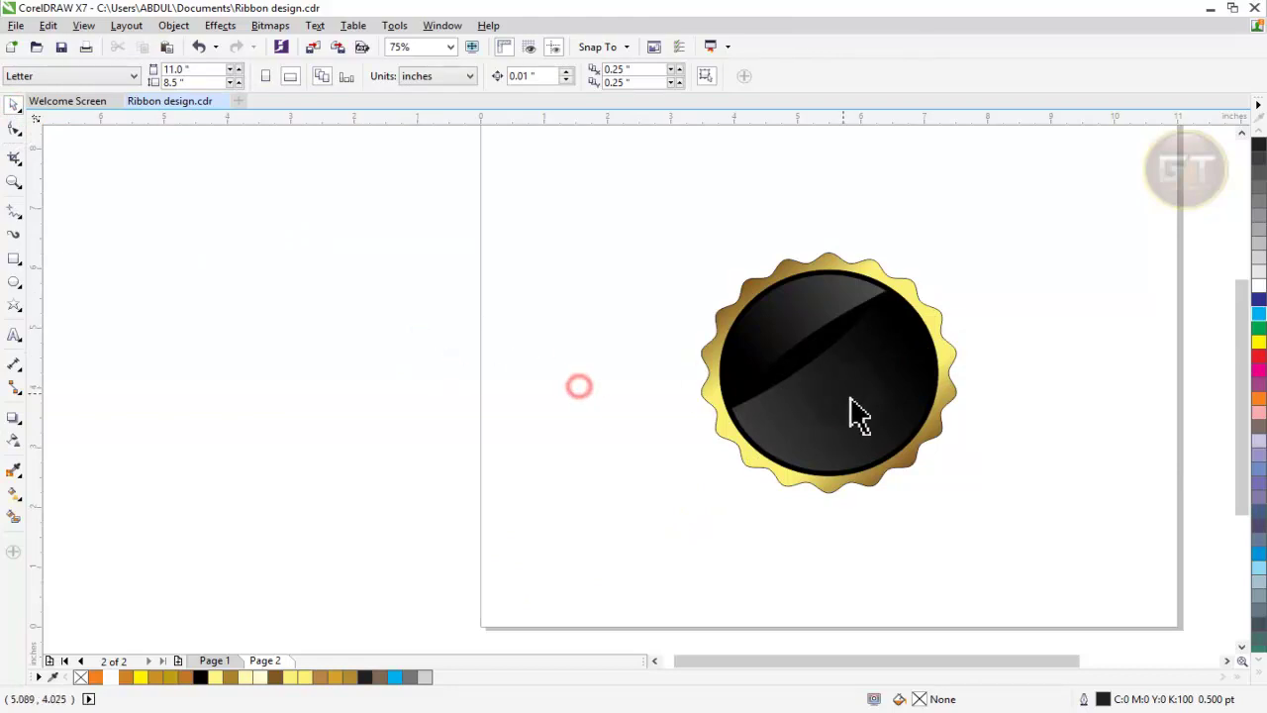
pyautogui.scroll(2, 876, 421)
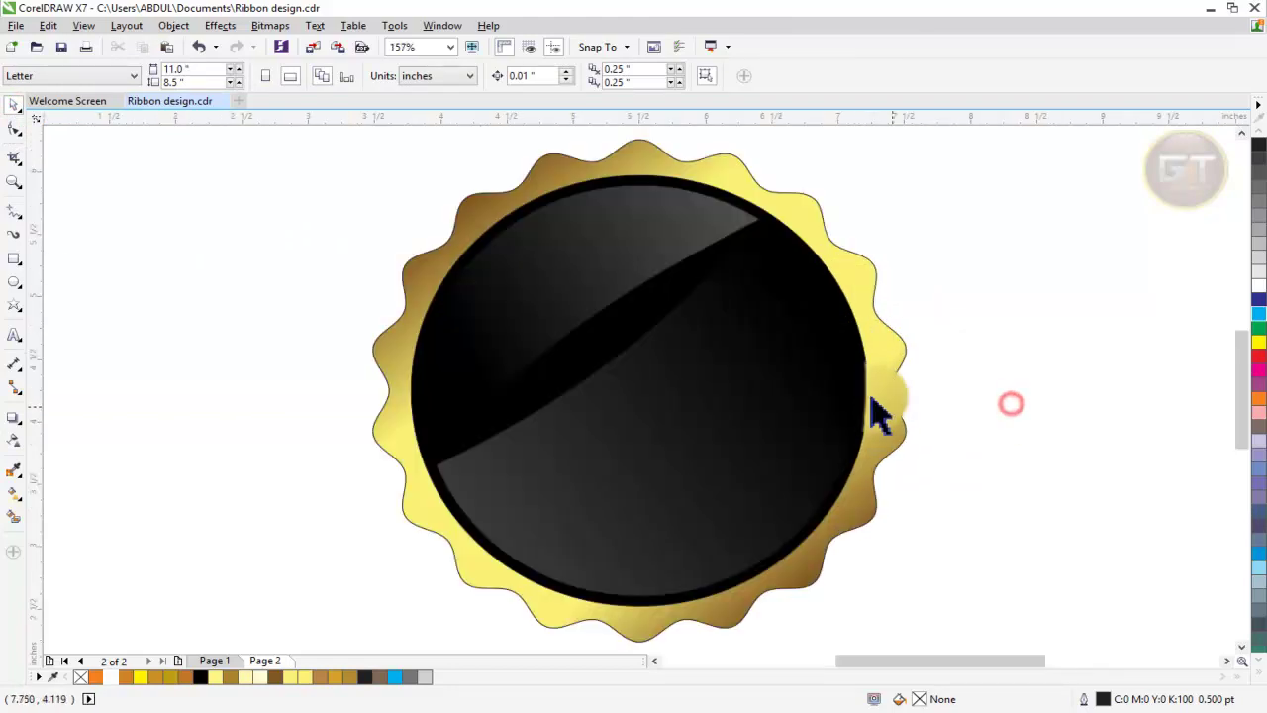
pyautogui.click(864, 372)
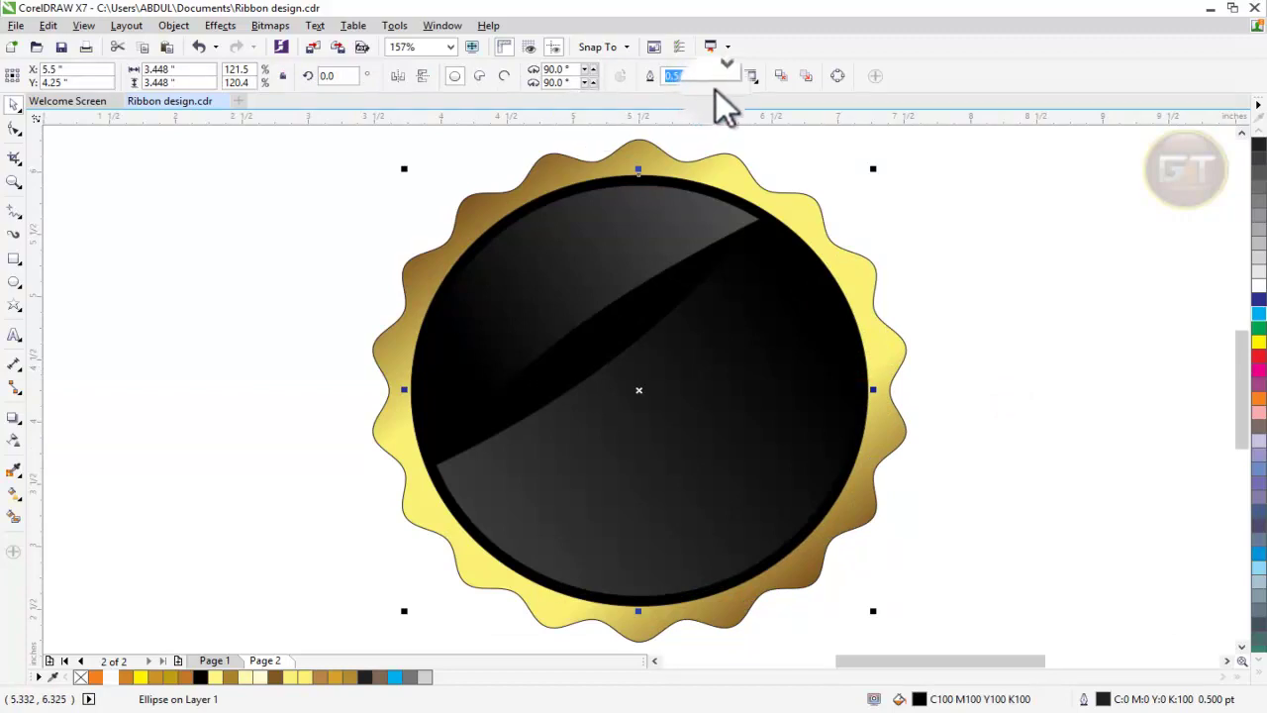
pyautogui.click(721, 77)
pyautogui.click(702, 171)
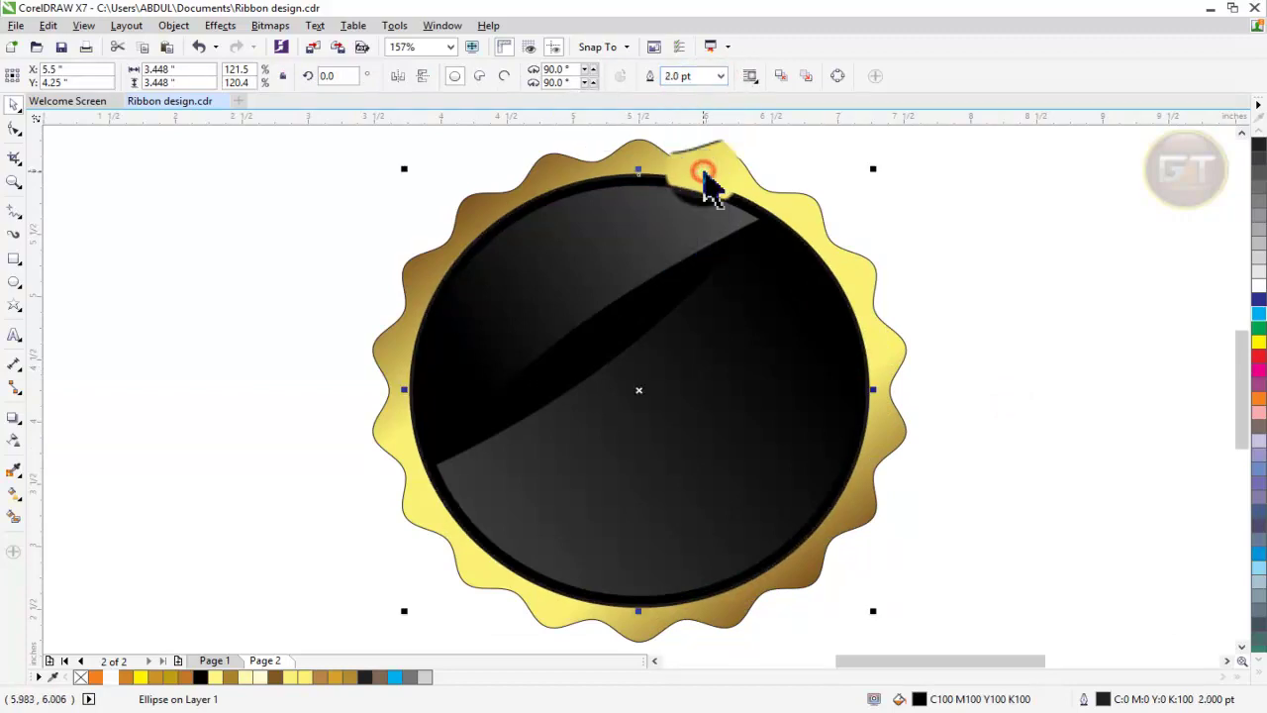
pyautogui.click(322, 677)
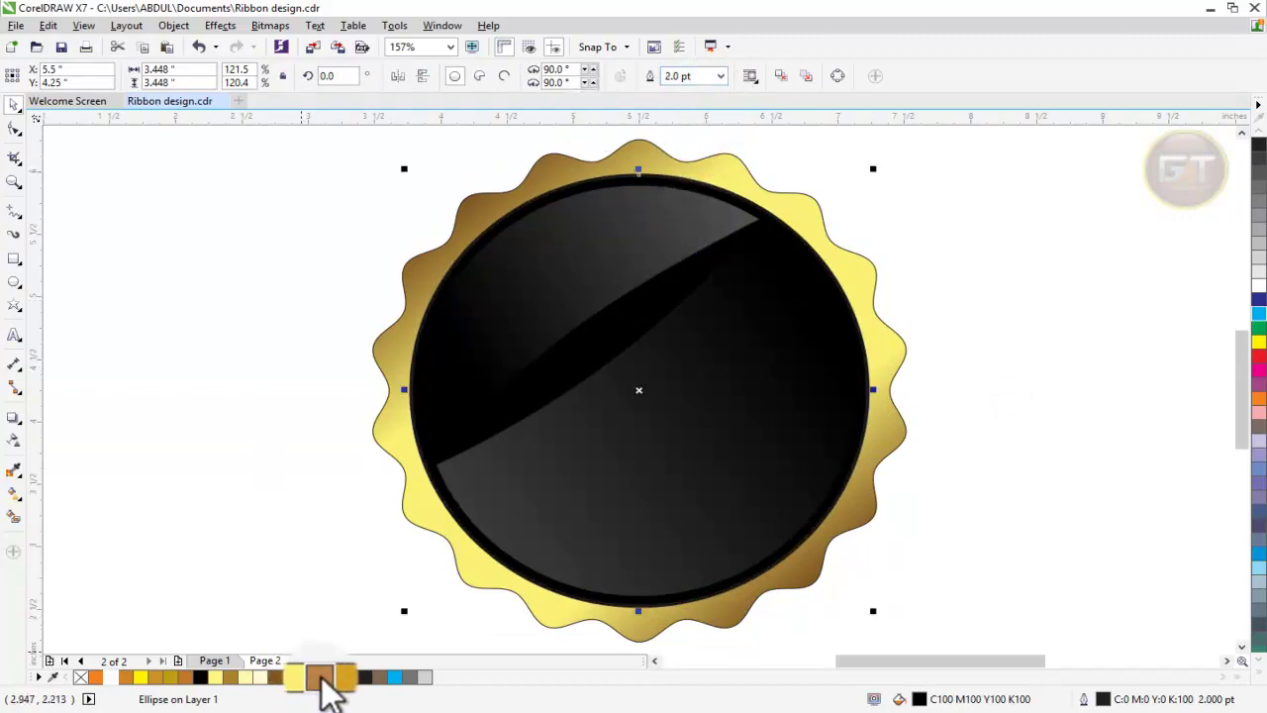
pyautogui.rightClick(323, 679)
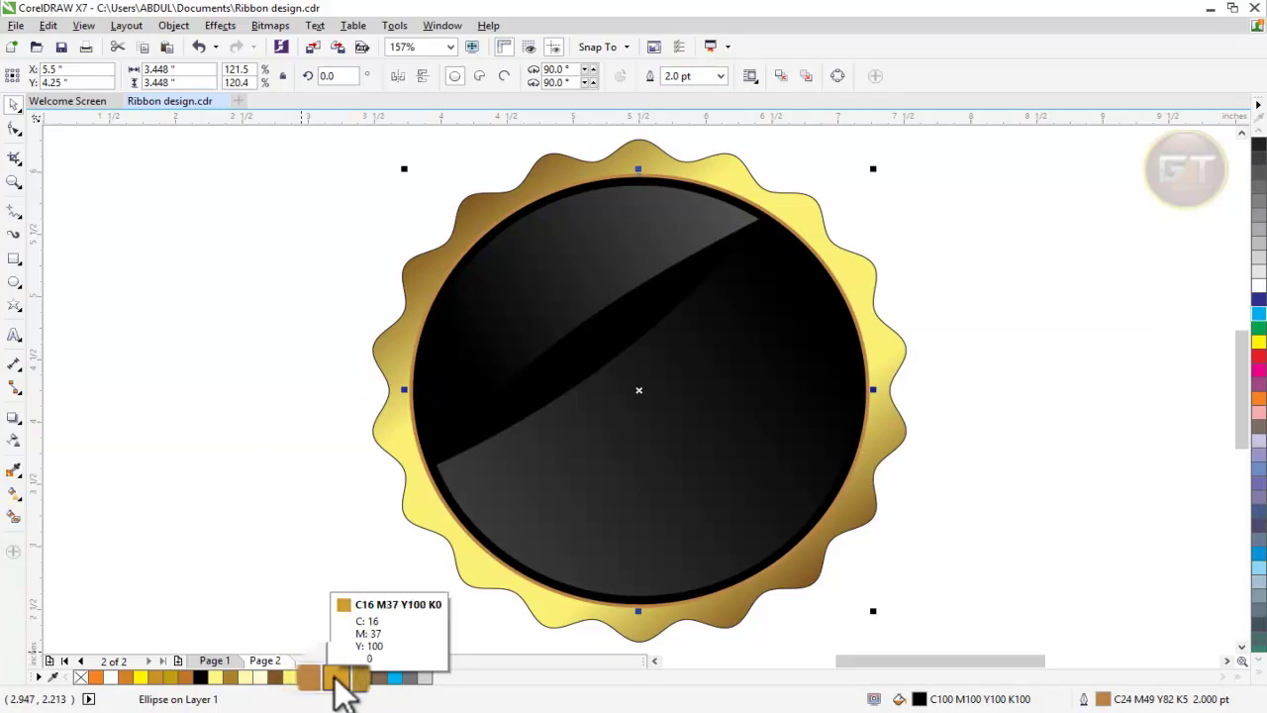
pyautogui.rightClick(338, 679)
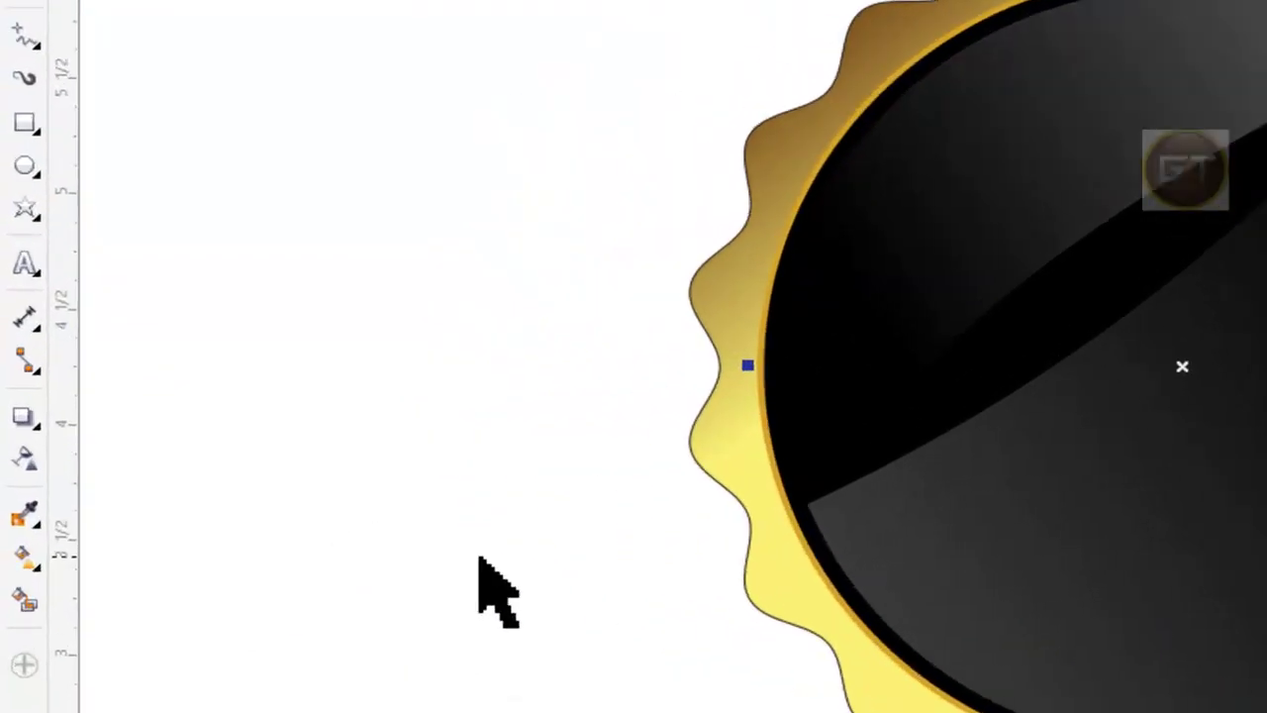
pyautogui.click(258, 430)
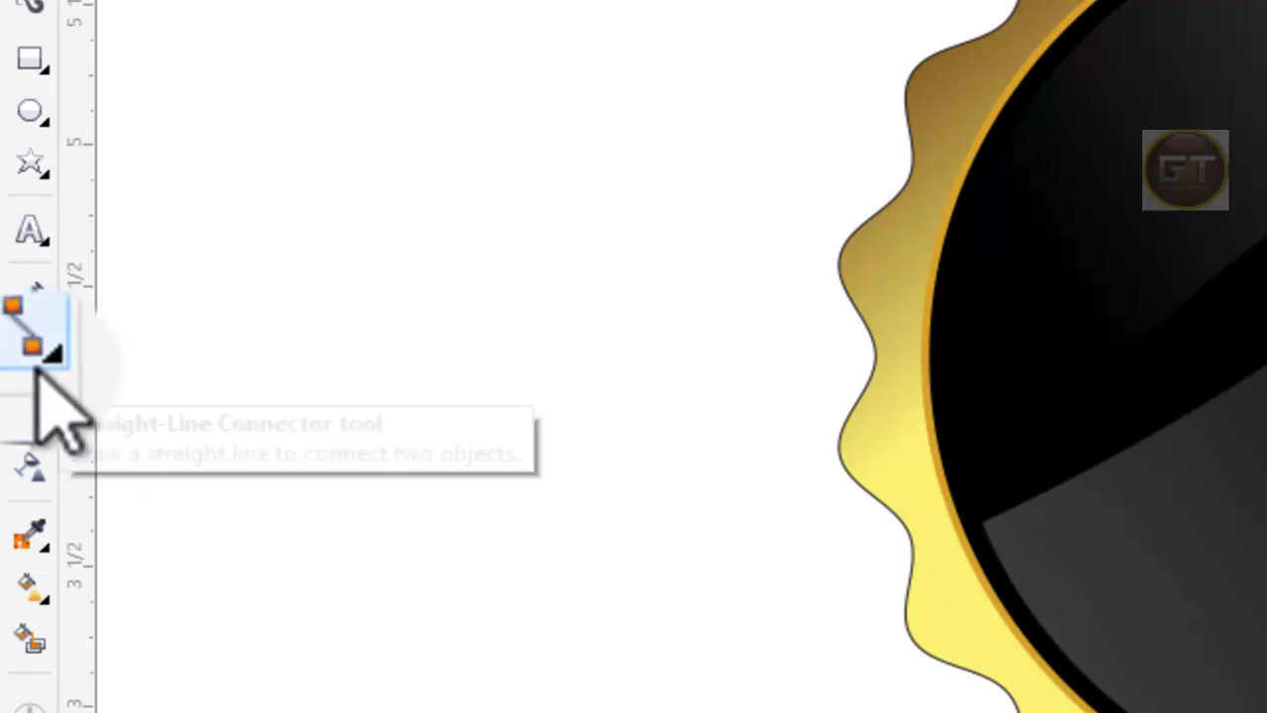
# Step: Draw a five-point star left of the badge and give it the badge's gold fill
pyautogui.click(24, 161)
pyautogui.moveTo(537, 178); pyautogui.dragTo(621, 255)
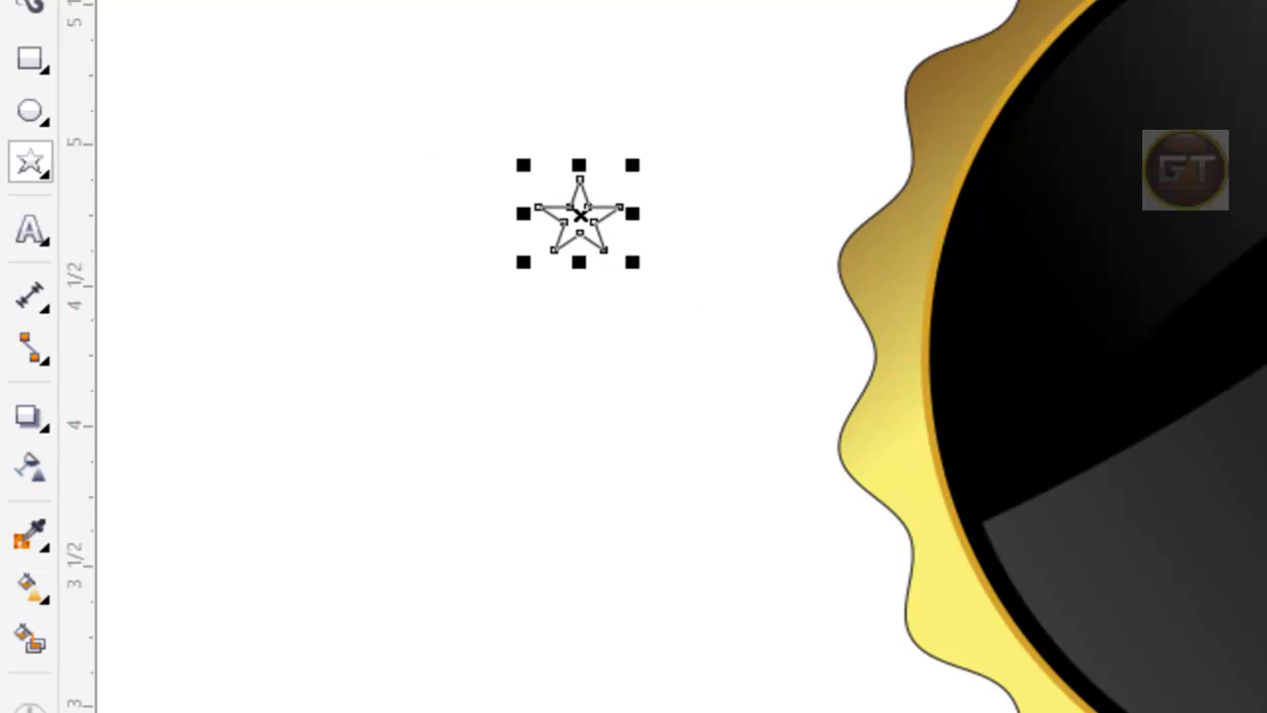
pyautogui.moveTo(580, 212); pyautogui.dragTo(597, 181)
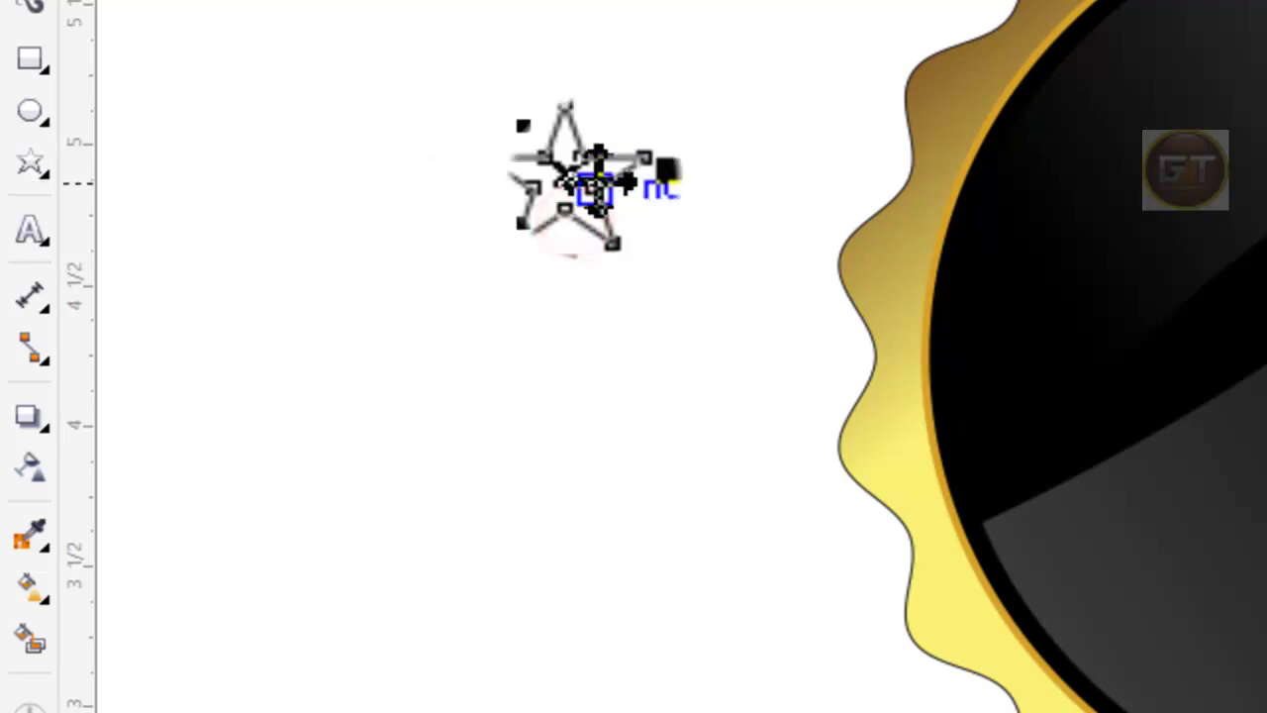
pyautogui.click(29, 588)
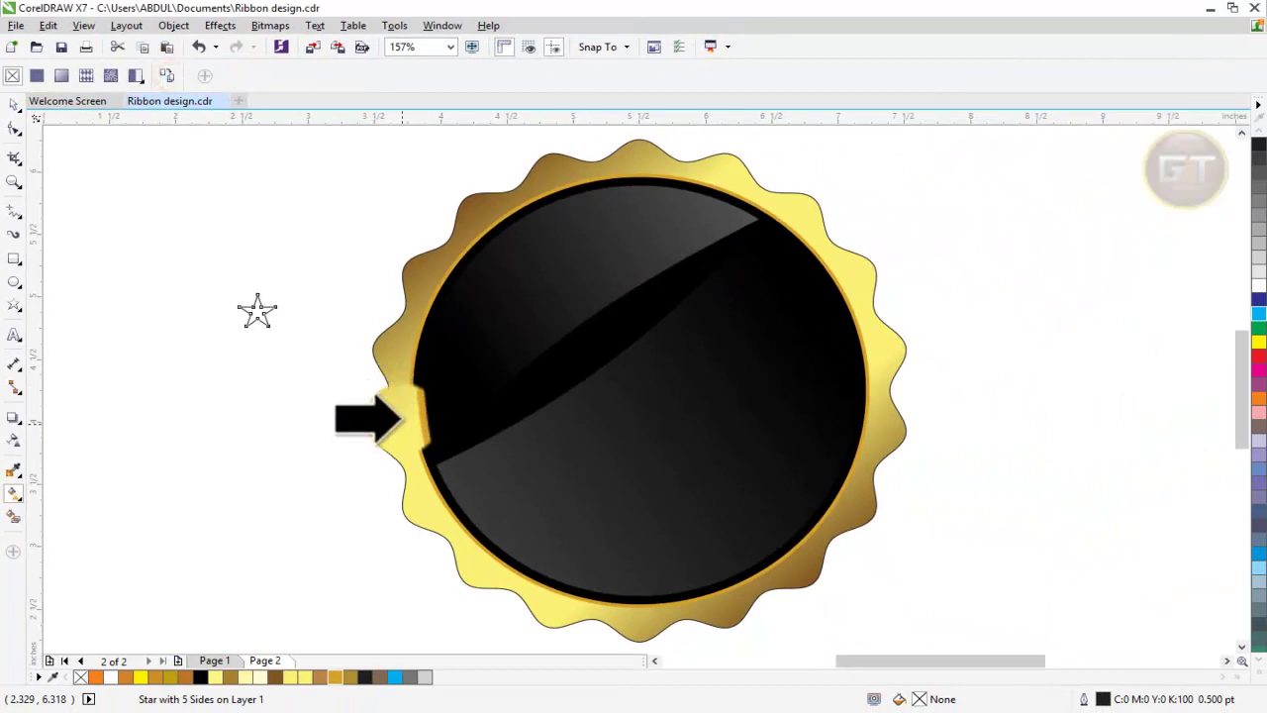
pyautogui.click(396, 418)
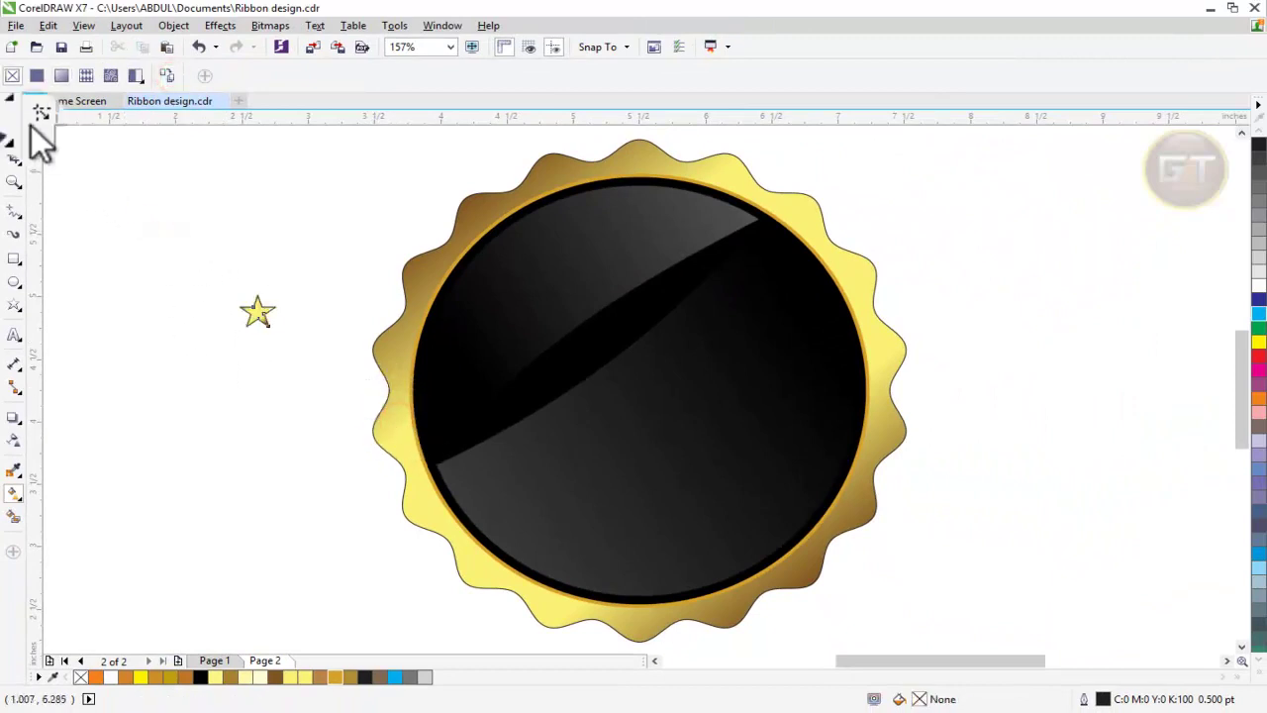
# Step: Shrink the gold star to about 87% of its size
pyautogui.click(14, 102)
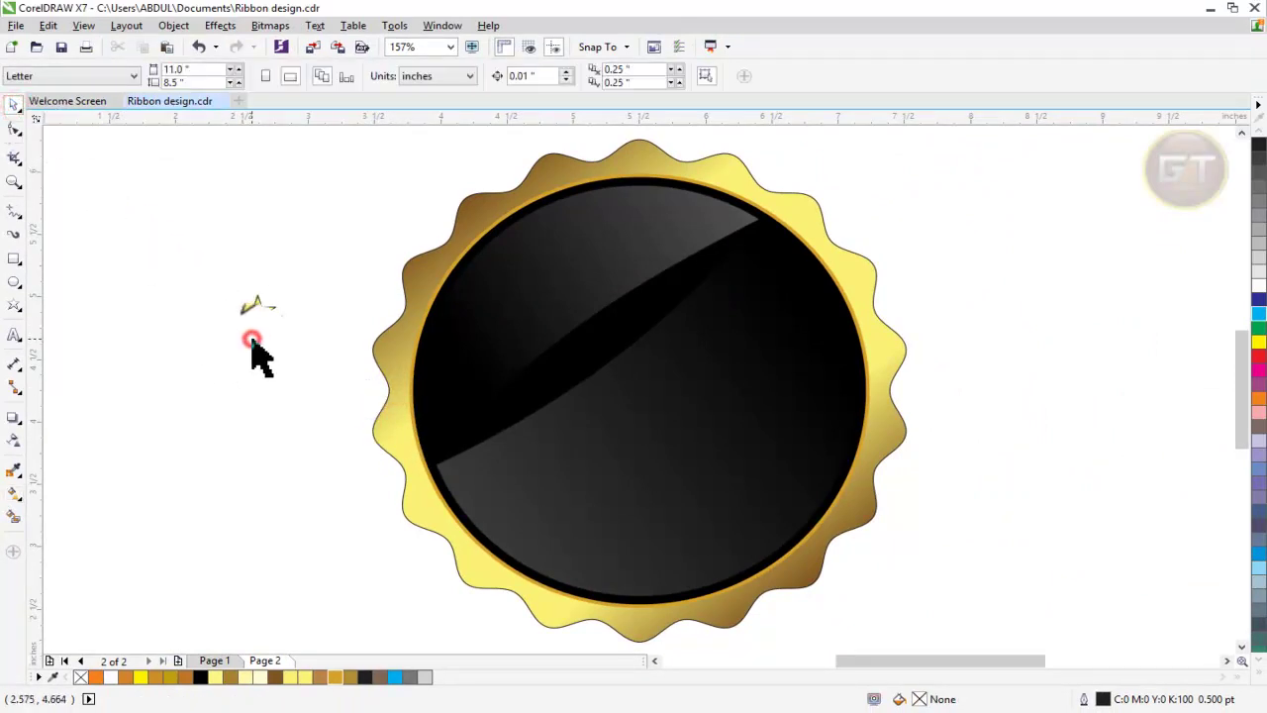
pyautogui.click(262, 318)
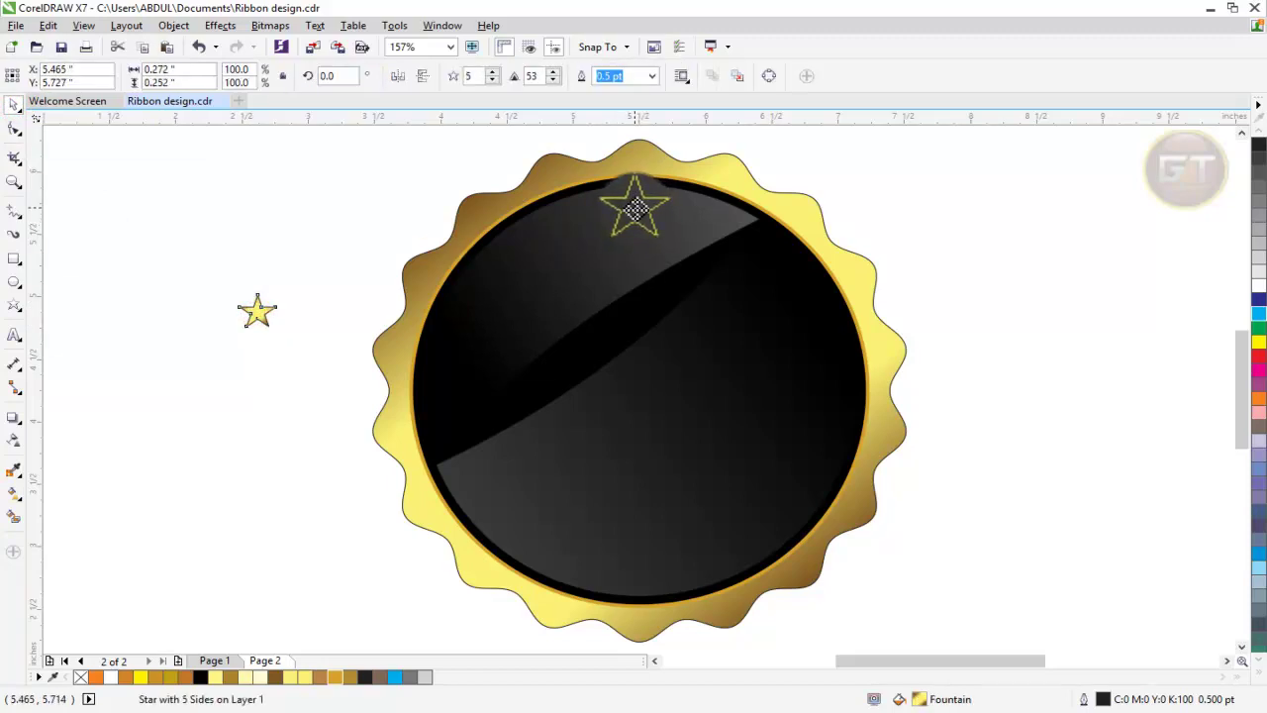
pyautogui.moveTo(649, 228); pyautogui.dragTo(625, 243)
pyautogui.moveTo(604, 231); pyautogui.dragTo(614, 223)
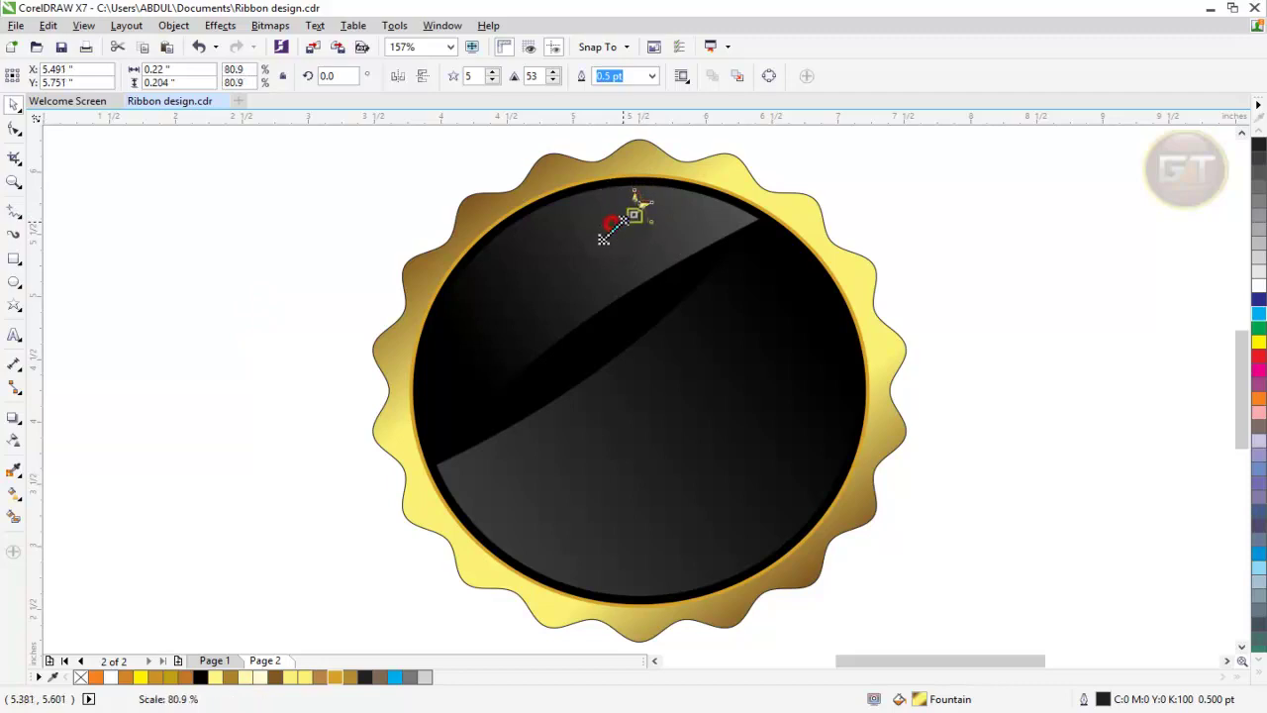
# Step: Make two smaller copies of the star beside it
pyautogui.click(291, 293)
pyautogui.click(639, 206)
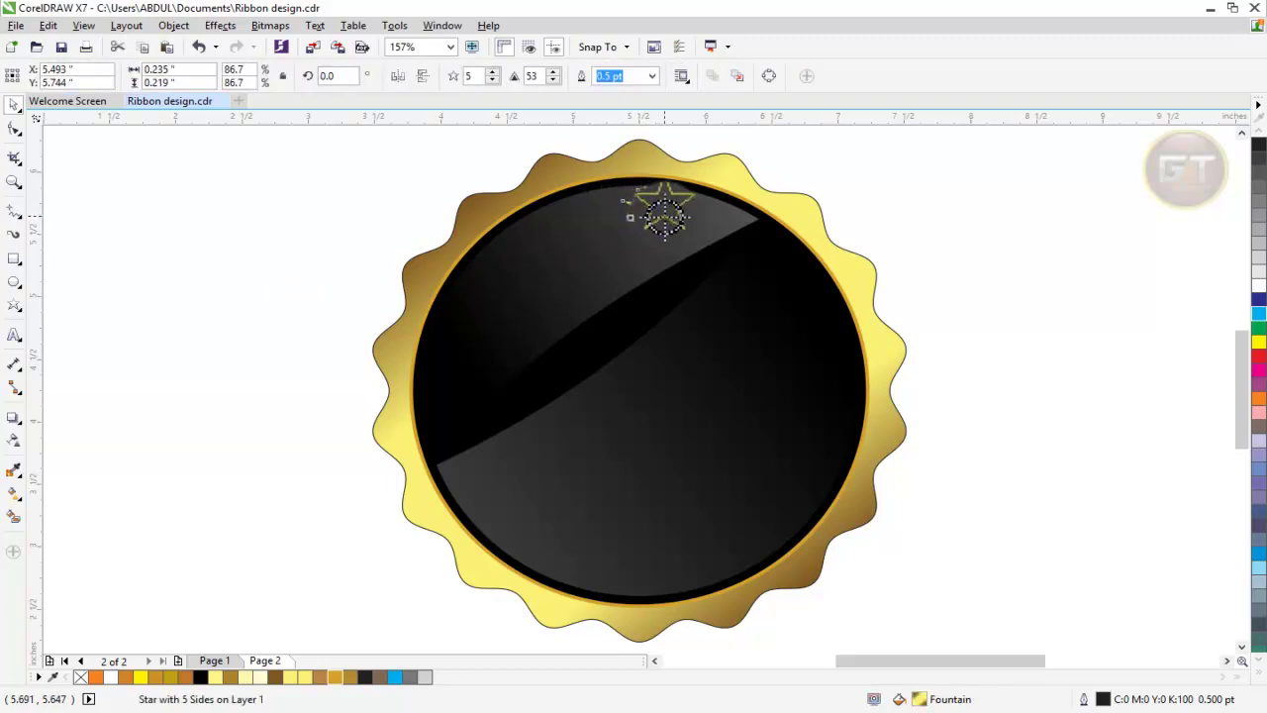
pyautogui.moveTo(638, 204); pyautogui.dragTo(668, 224)
pyautogui.click(713, 228)
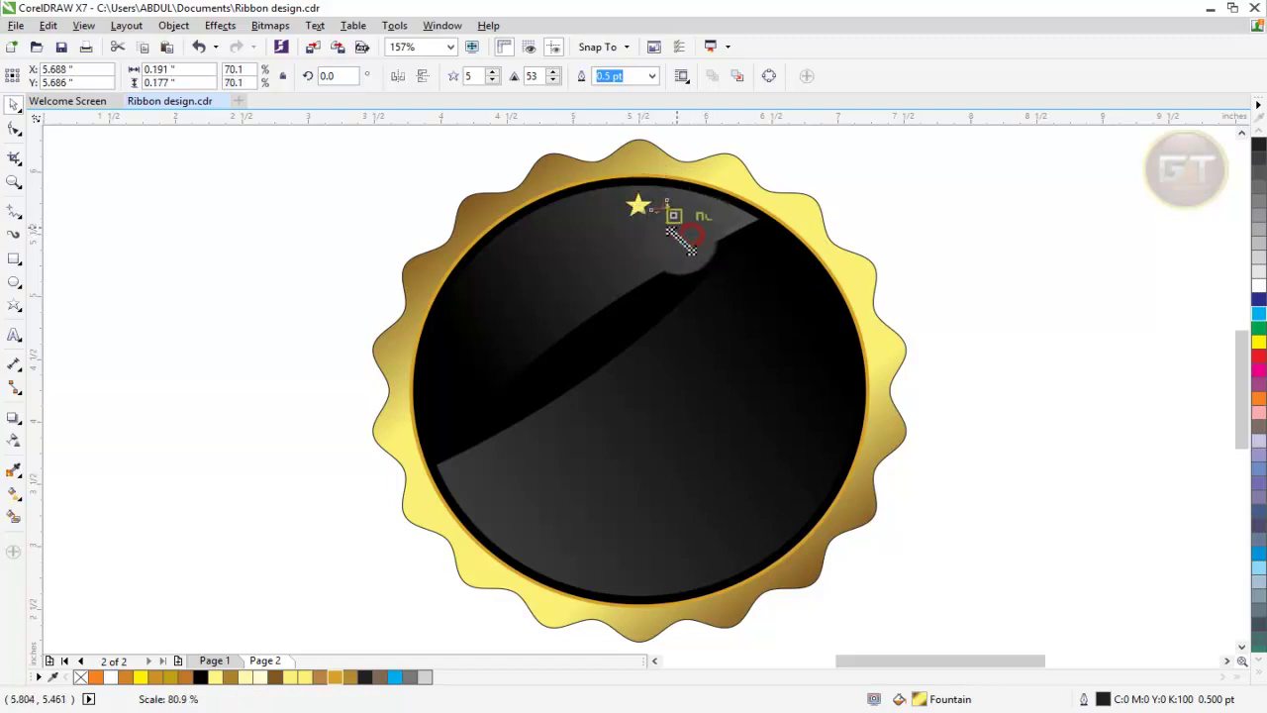
pyautogui.click(327, 252)
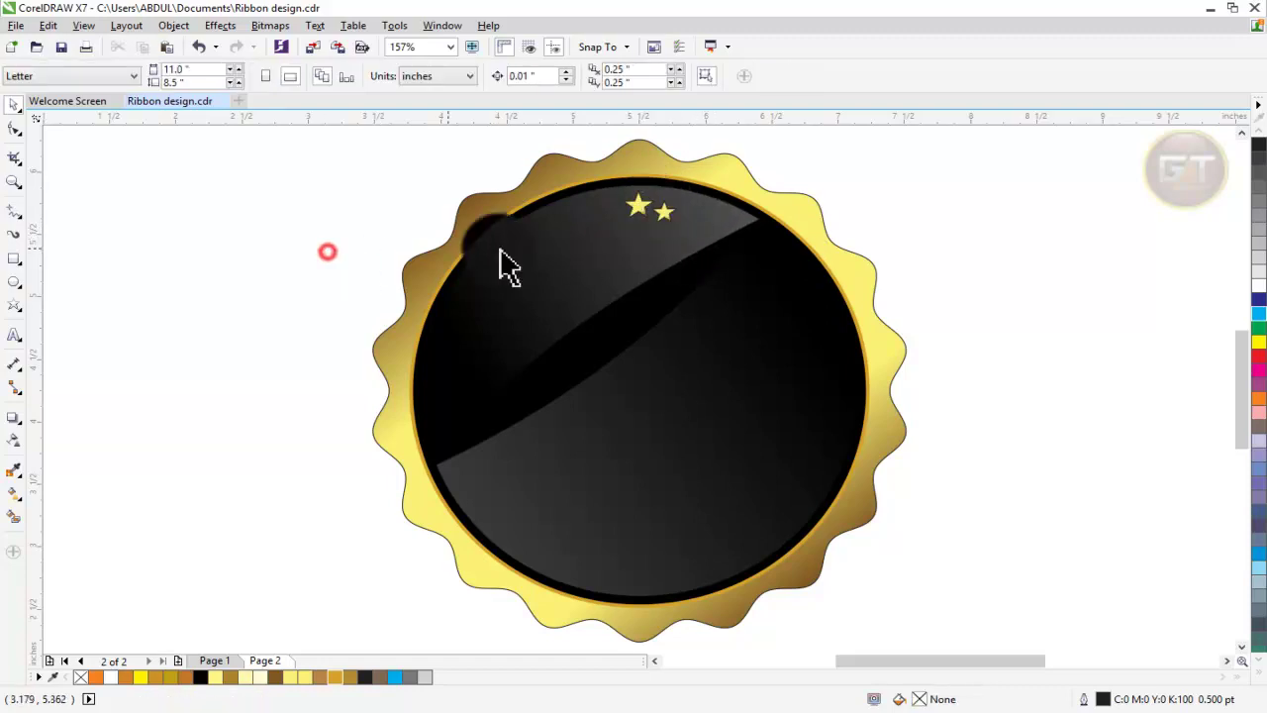
pyautogui.click(663, 211)
pyautogui.moveTo(660, 217); pyautogui.dragTo(608, 228)
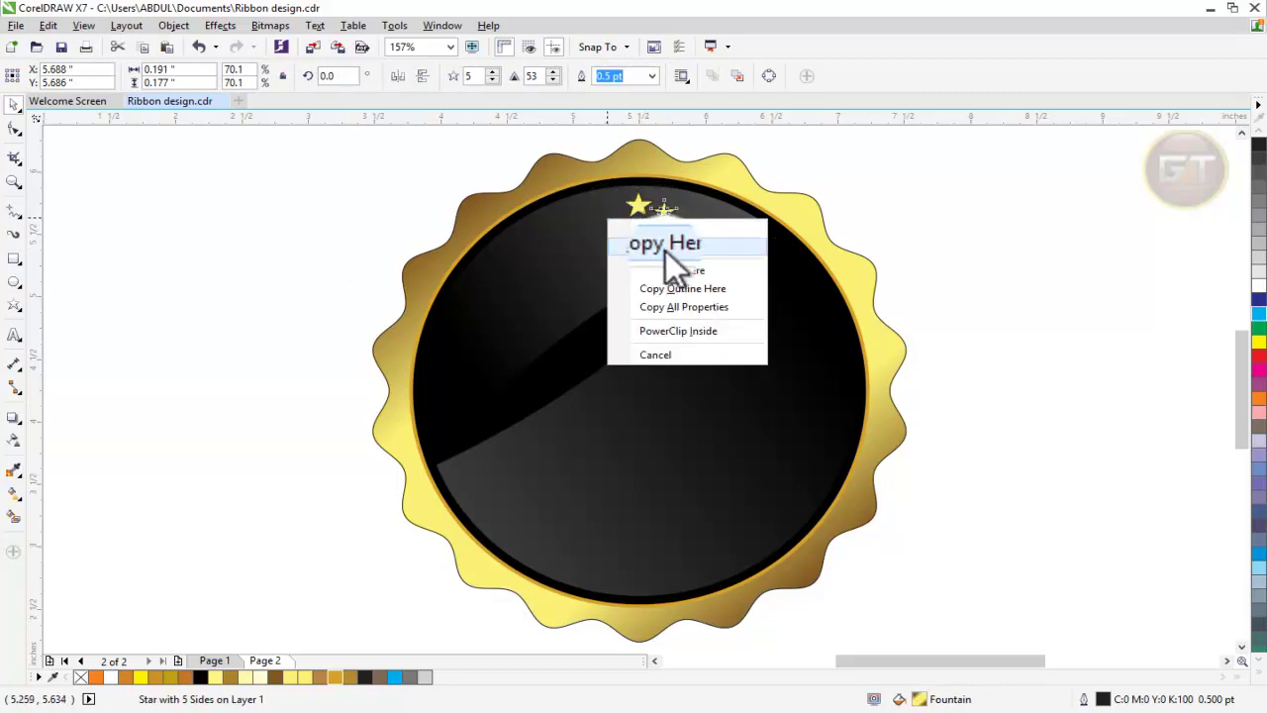
pyautogui.click(665, 248)
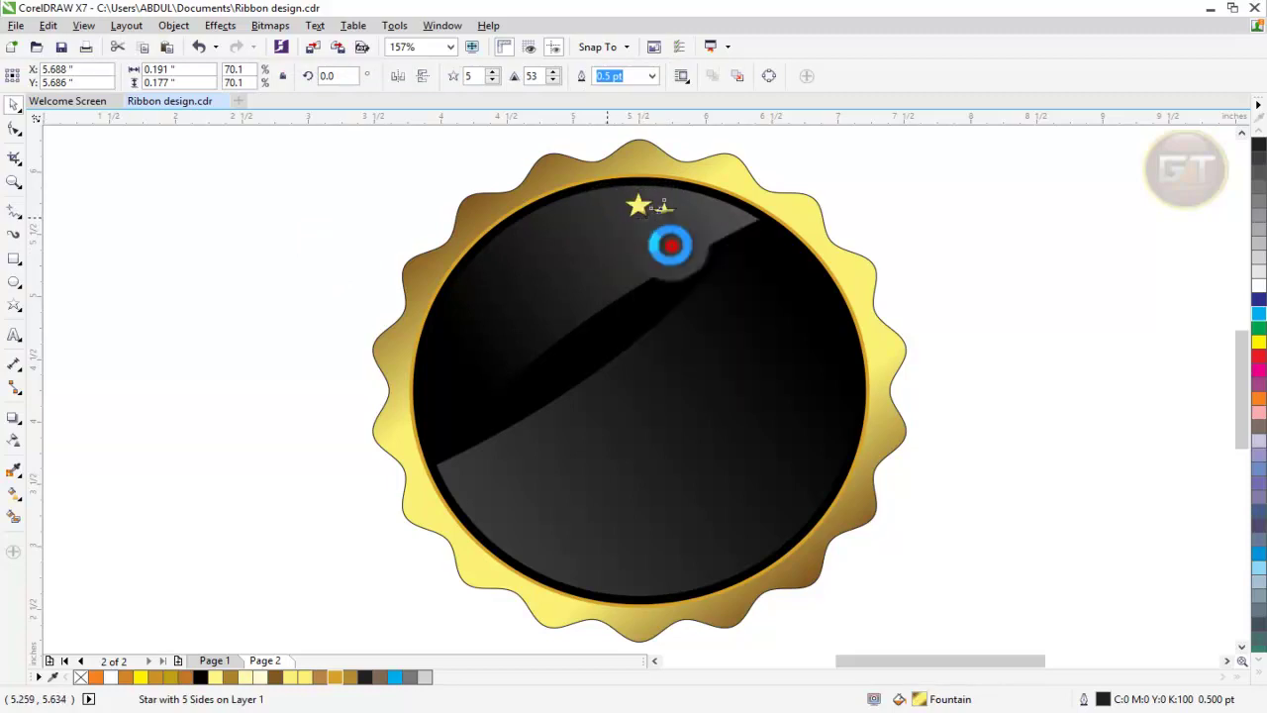
pyautogui.click(297, 246)
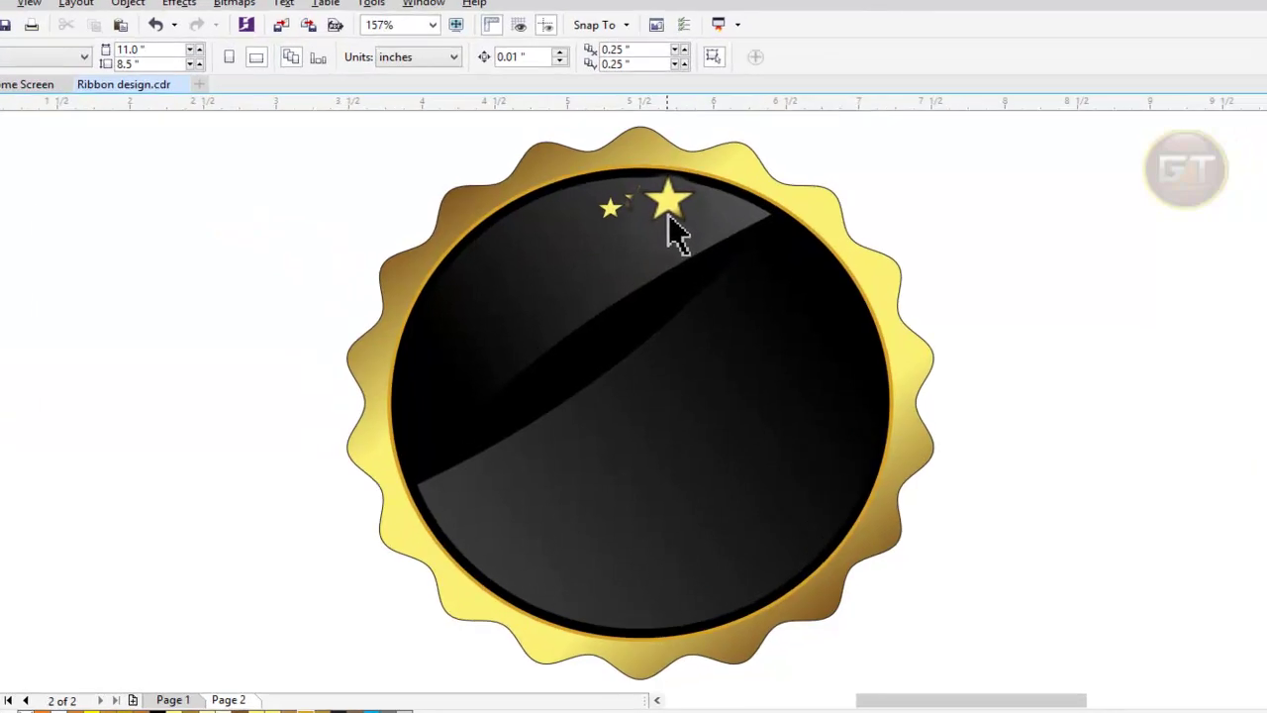
# Step: Move the larger star over to join the two small stars in a row
pyautogui.moveTo(665, 225); pyautogui.dragTo(604, 222)
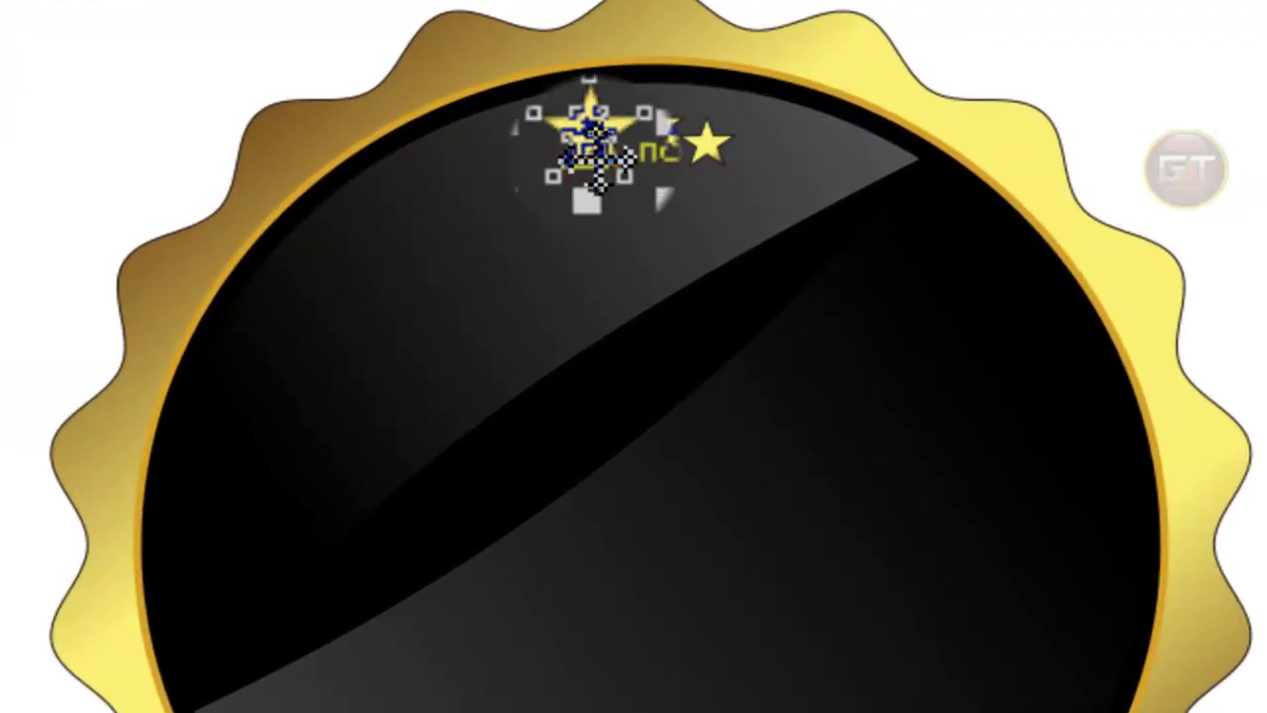
pyautogui.click(48, 135)
pyautogui.click(609, 148)
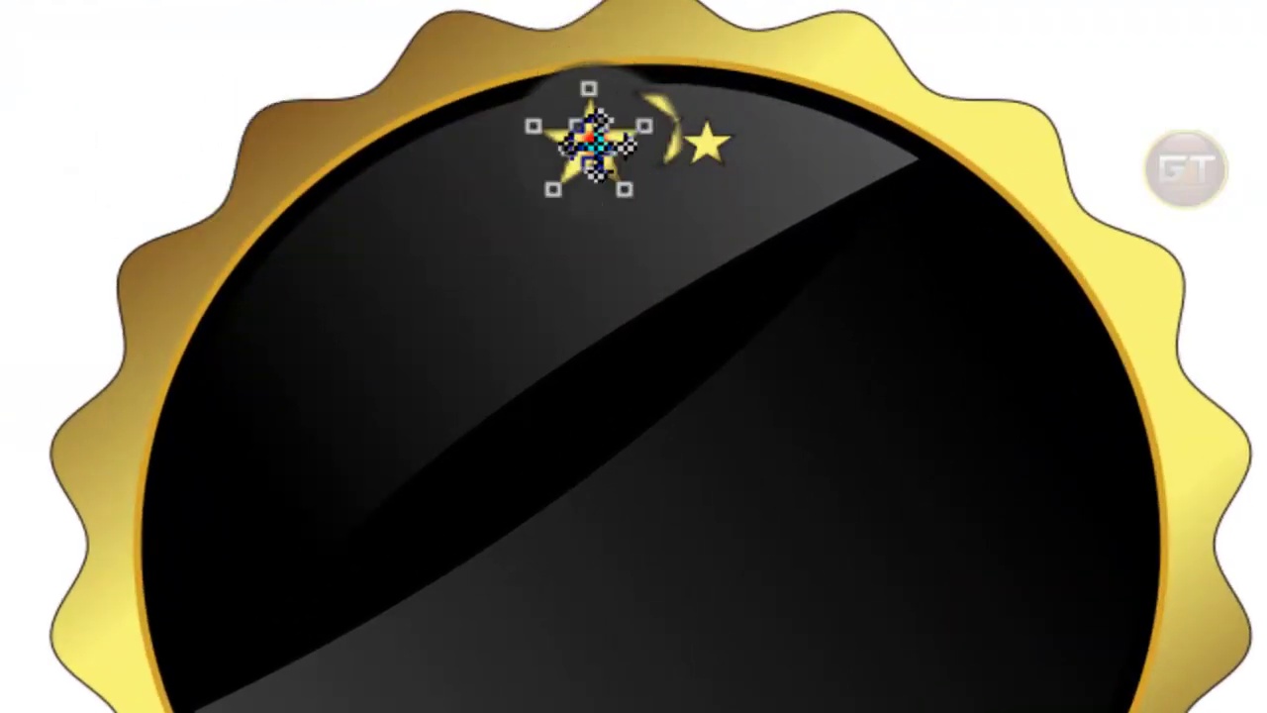
pyautogui.moveTo(518, 79); pyautogui.dragTo(537, 96)
pyautogui.click(128, 118)
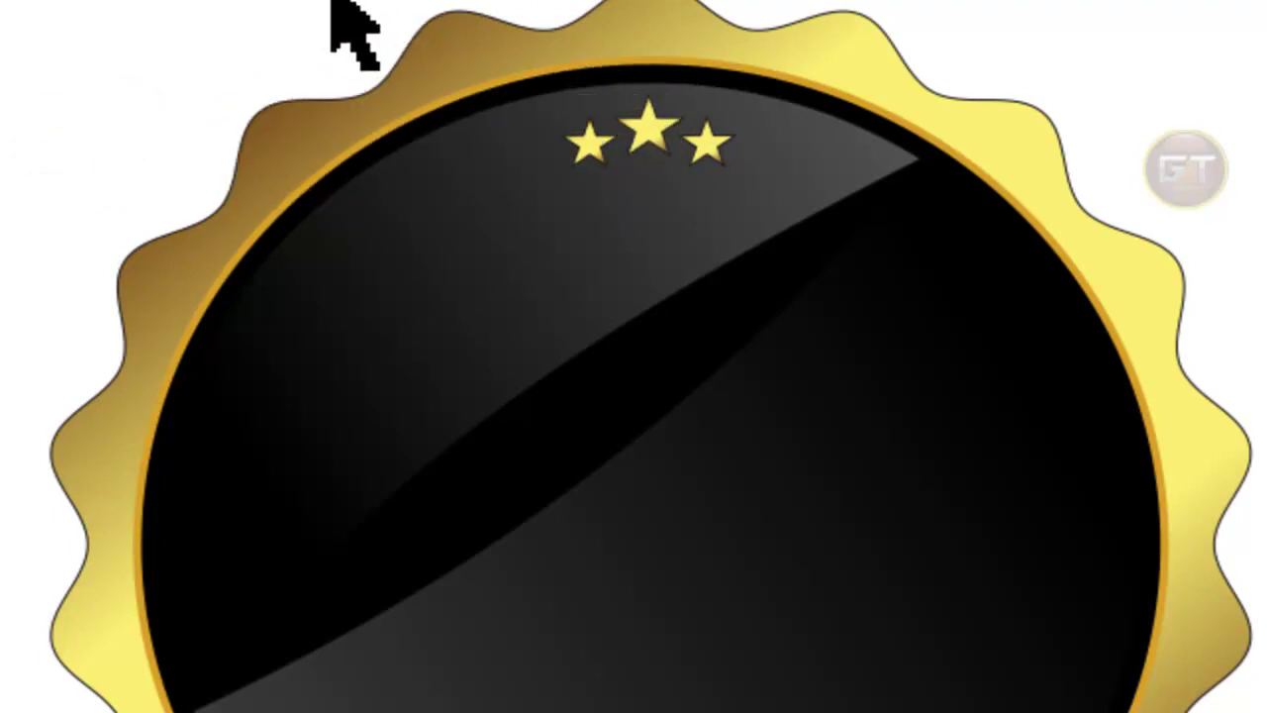
# Step: Set the outline width of all three stars to None
pyautogui.moveTo(337, 25); pyautogui.dragTo(950, 337)
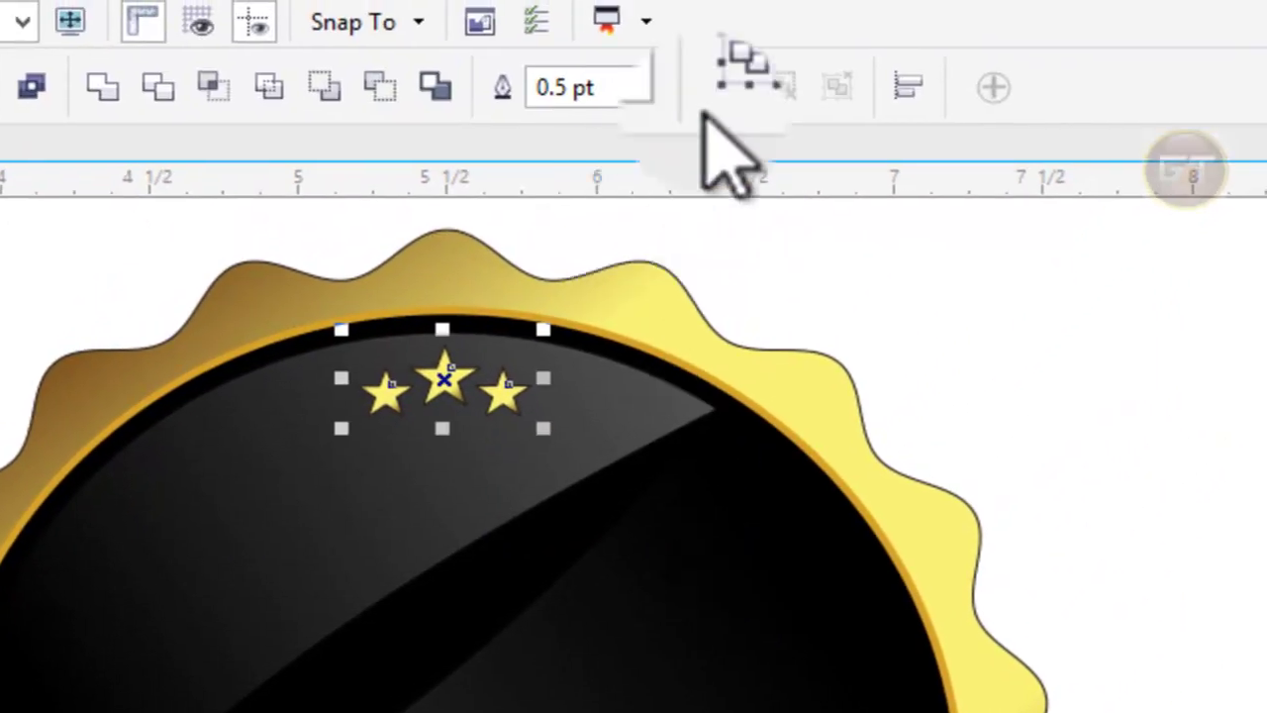
pyautogui.click(658, 87)
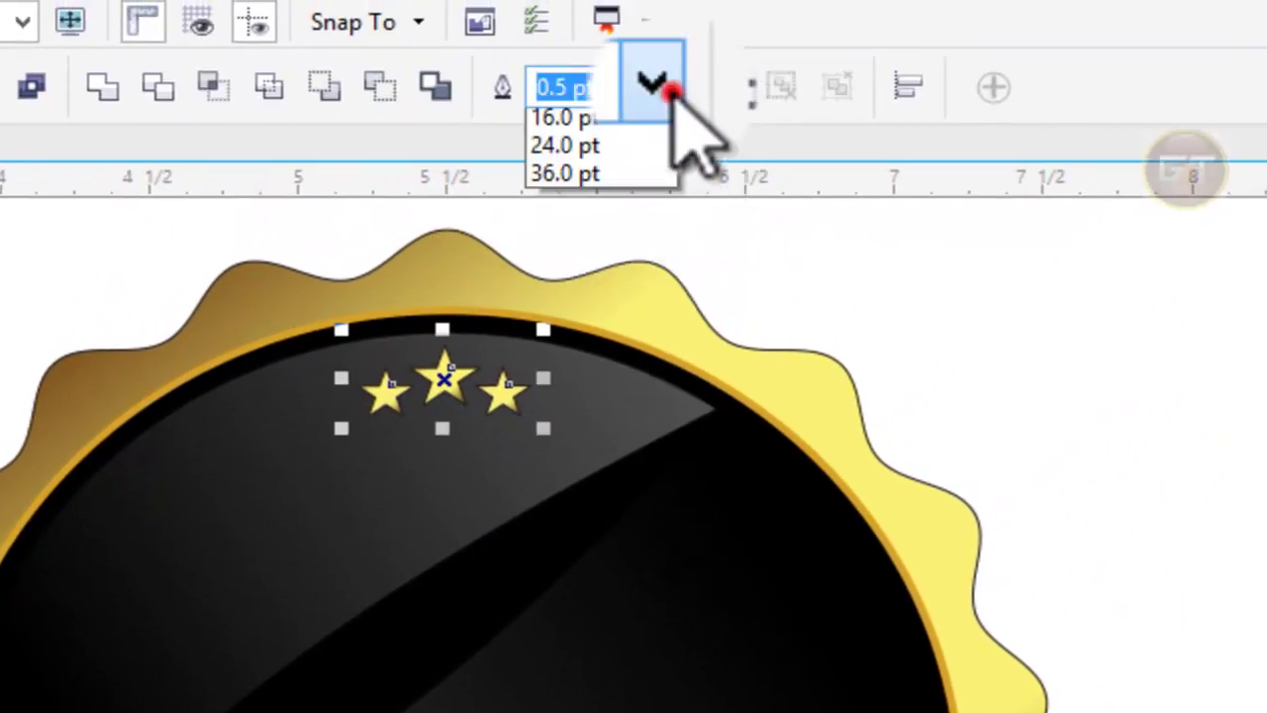
pyautogui.click(531, 120)
pyautogui.click(1096, 490)
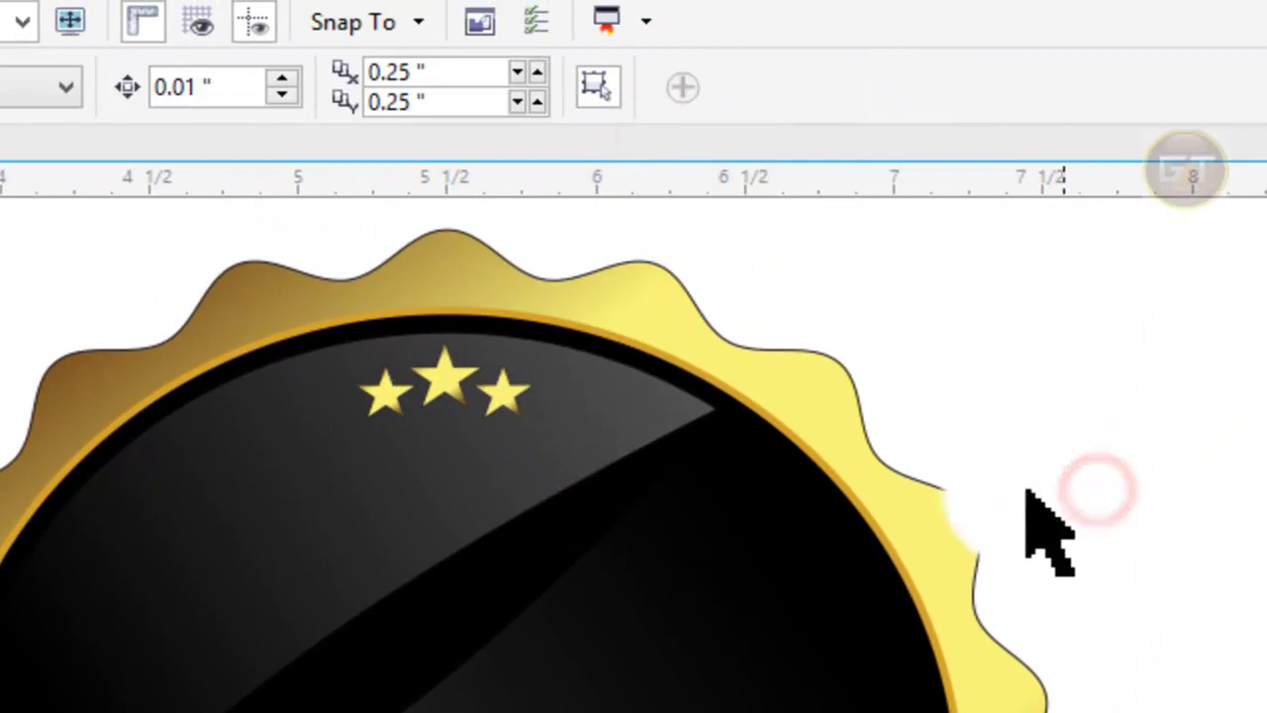
# Step: Centre the larger star in the middle of the star row
pyautogui.click(396, 381)
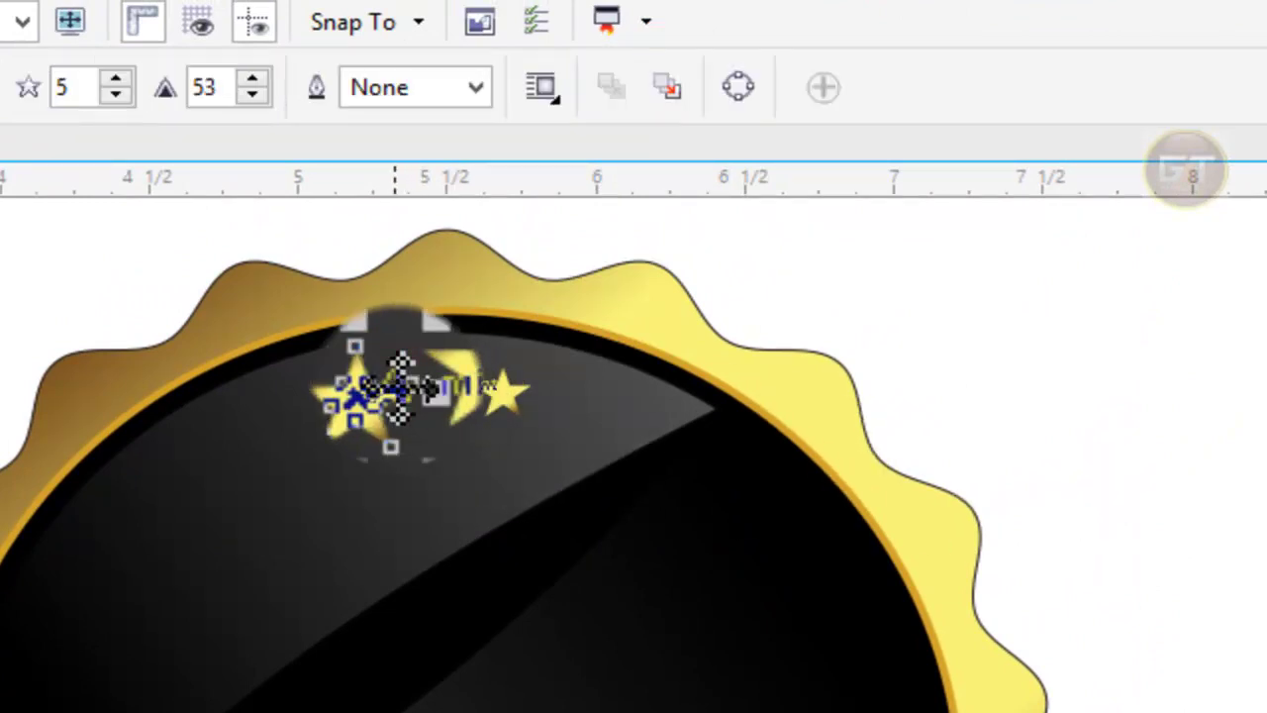
pyautogui.click(502, 384)
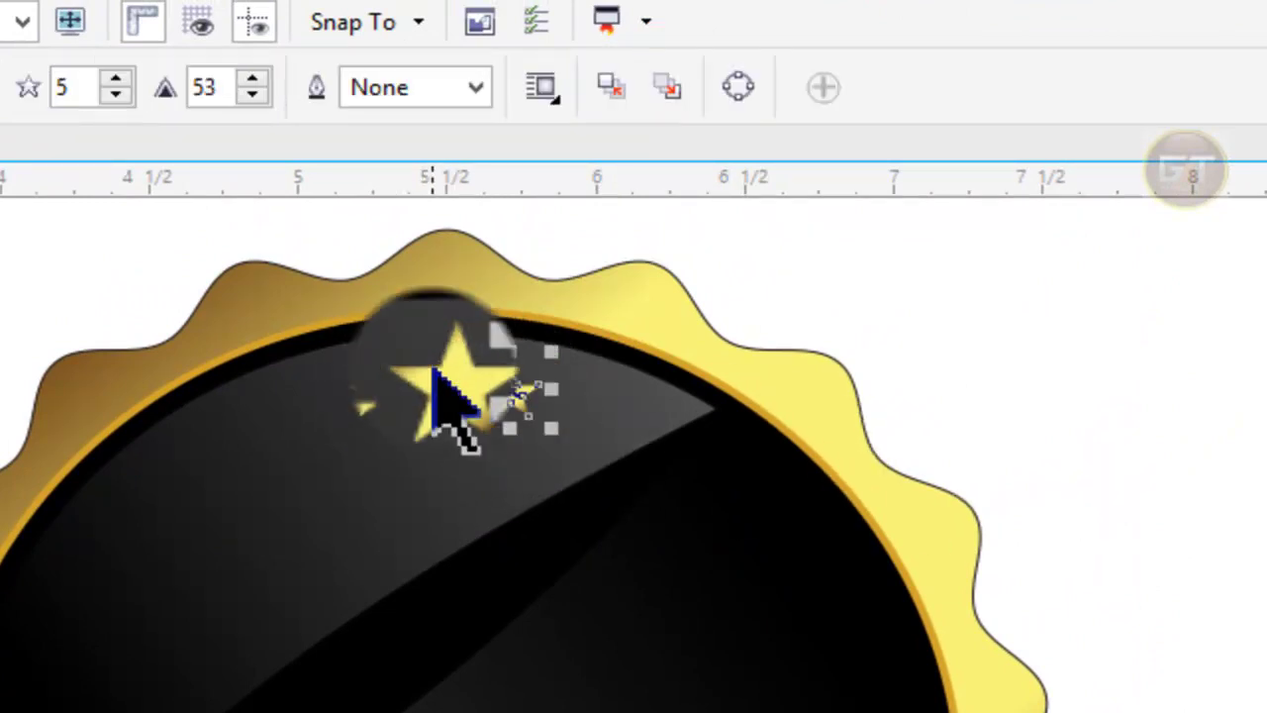
pyautogui.moveTo(505, 396); pyautogui.dragTo(448, 374)
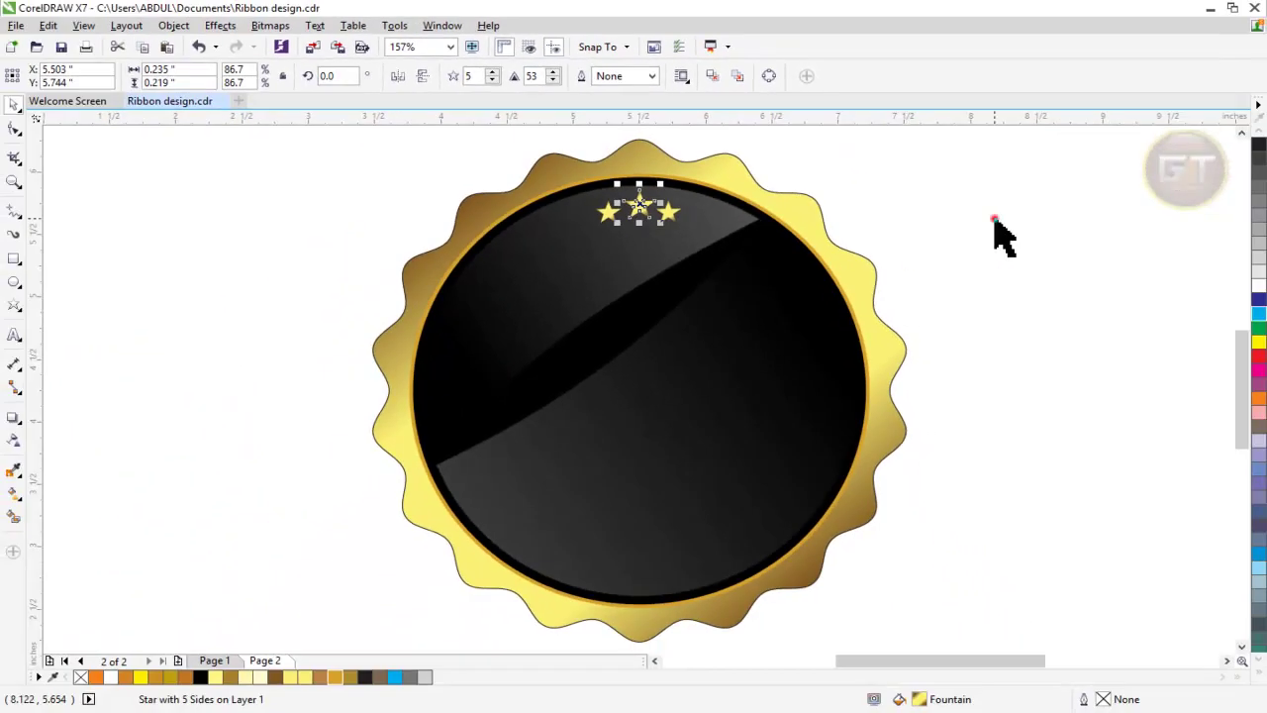
pyautogui.click(993, 219)
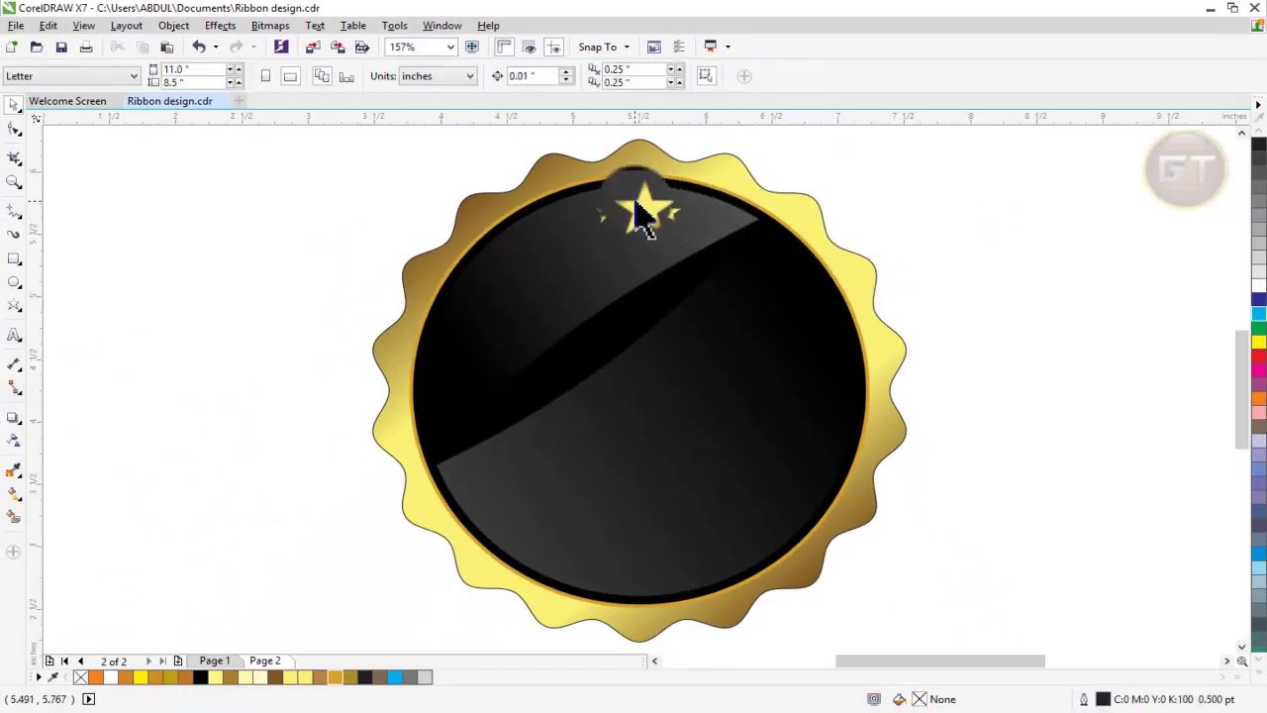
# Step: Copy the three-star row down to the bottom edge of the badge
pyautogui.moveTo(491, 148); pyautogui.dragTo(749, 273)
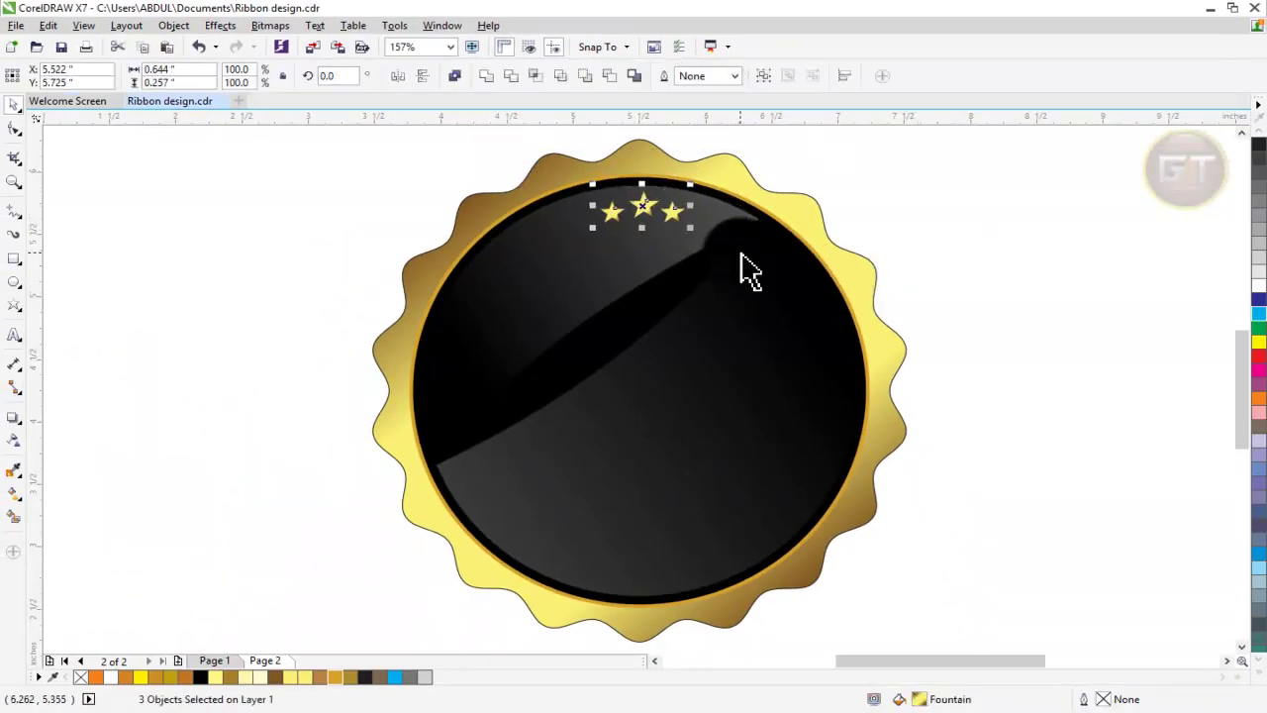
pyautogui.click(1005, 263)
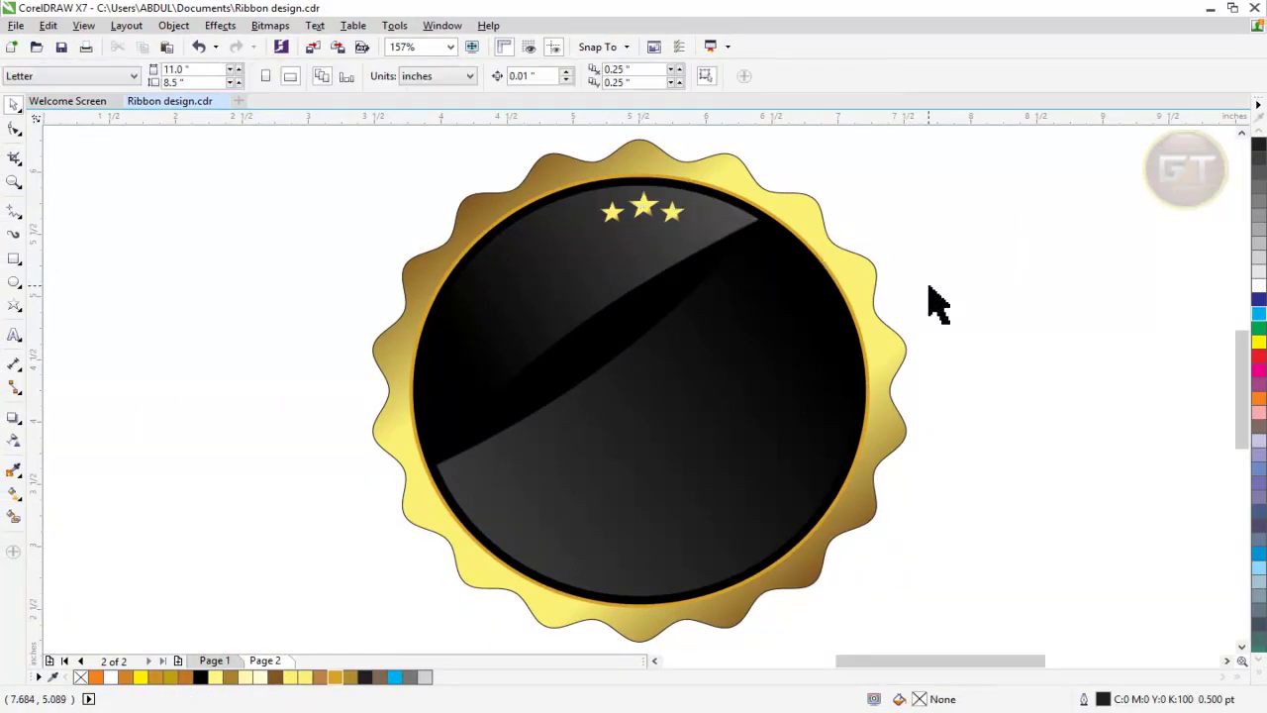
pyautogui.moveTo(928, 297); pyautogui.dragTo(440, 206)
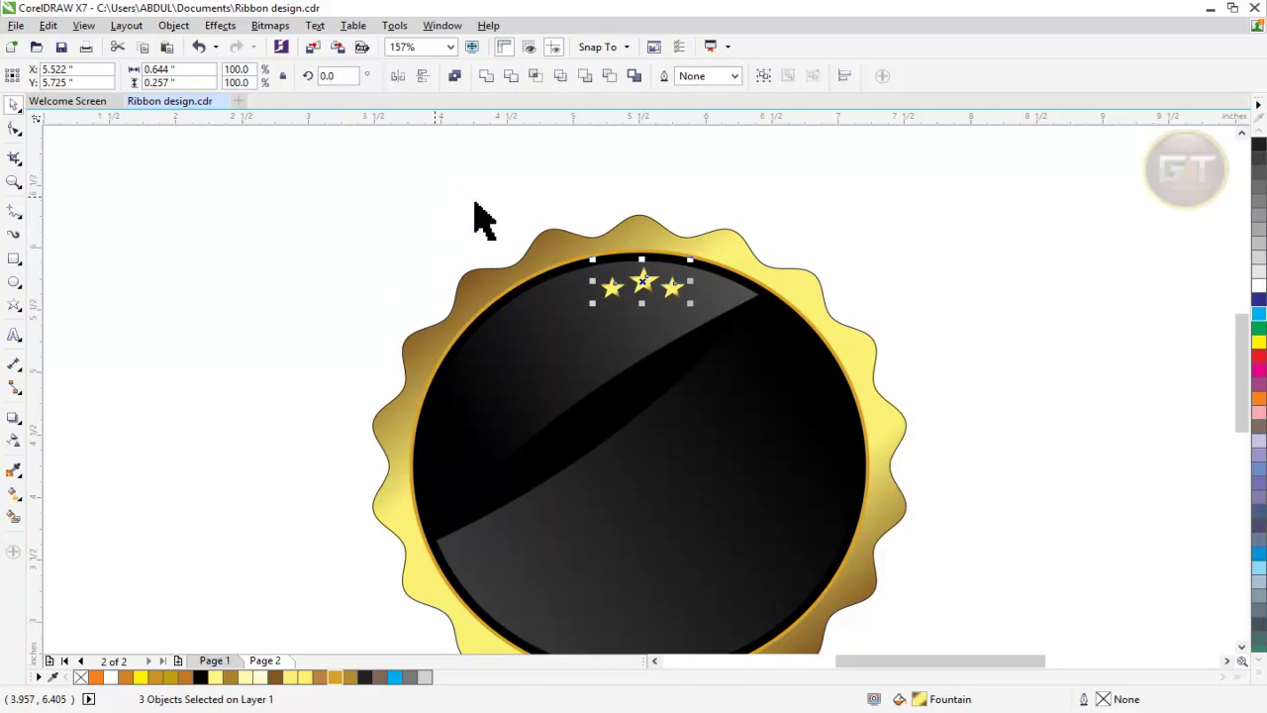
pyautogui.moveTo(642, 282)
pyautogui.mouseDown()
pyautogui.moveTo(621, 556)
pyautogui.moveTo(644, 613)
pyautogui.mouseUp()
pyautogui.scroll(-2, 913, 570)
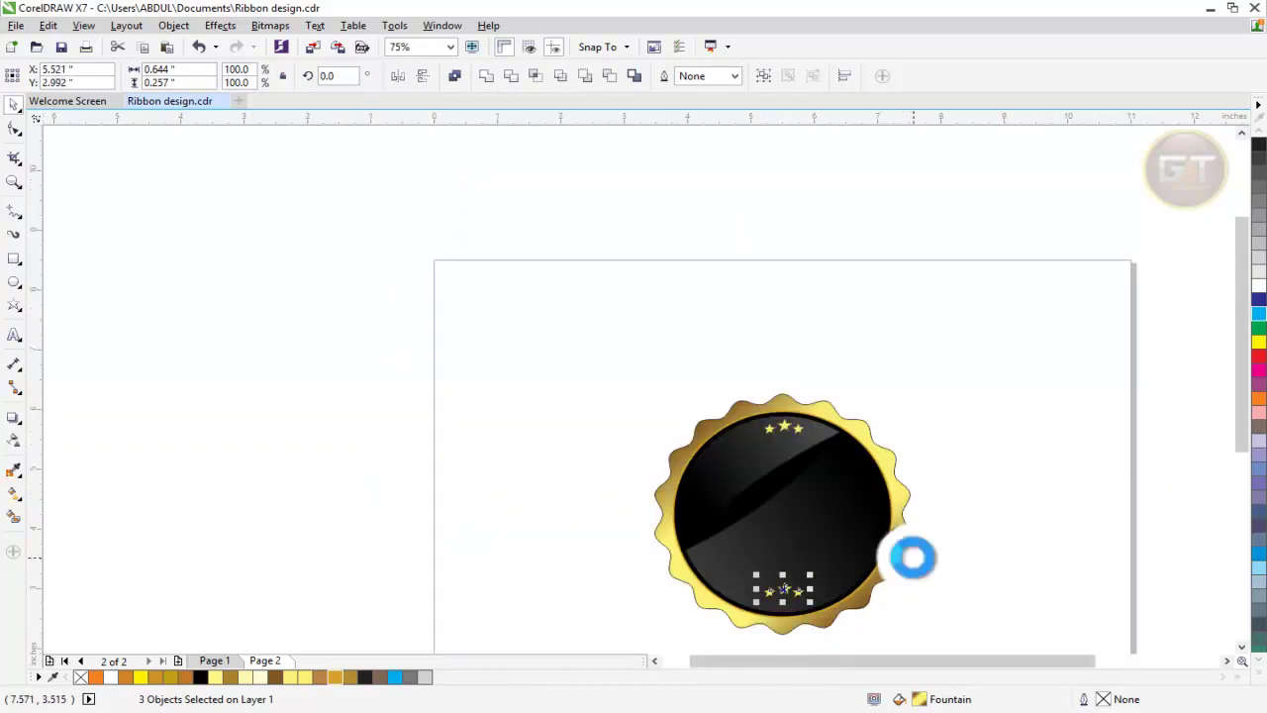
pyautogui.scroll(2, 913, 557)
pyautogui.moveTo(648, 559); pyautogui.dragTo(643, 551)
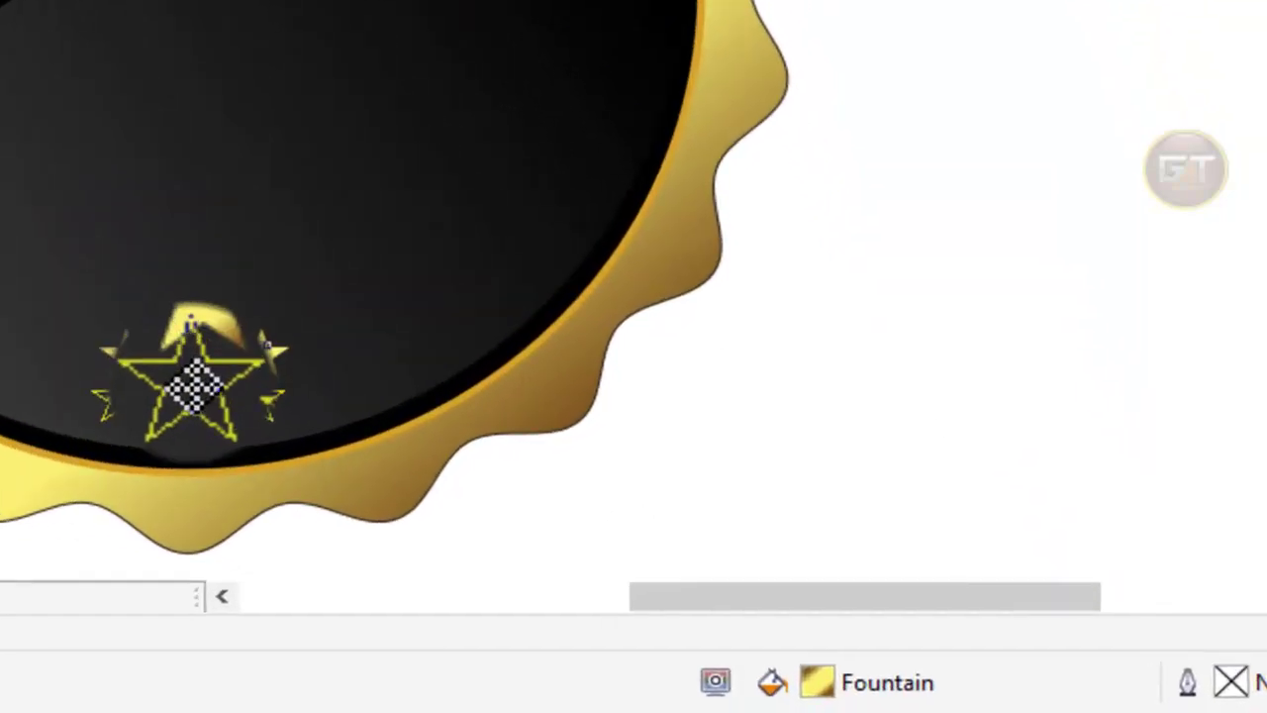
pyautogui.moveTo(195, 386); pyautogui.dragTo(194, 384)
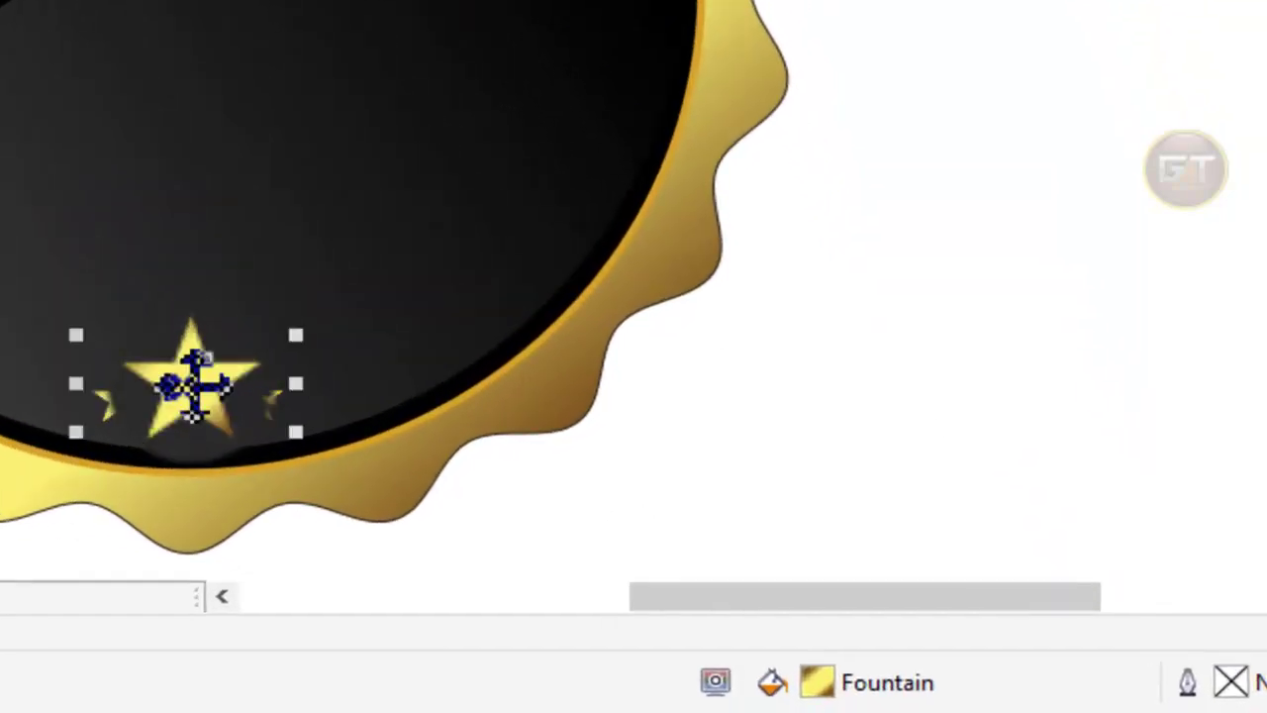
# Step: Arrange the bottom stars into a row with the large star centred between the small ones
pyautogui.click(973, 410)
pyautogui.moveTo(267, 414); pyautogui.dragTo(121, 410)
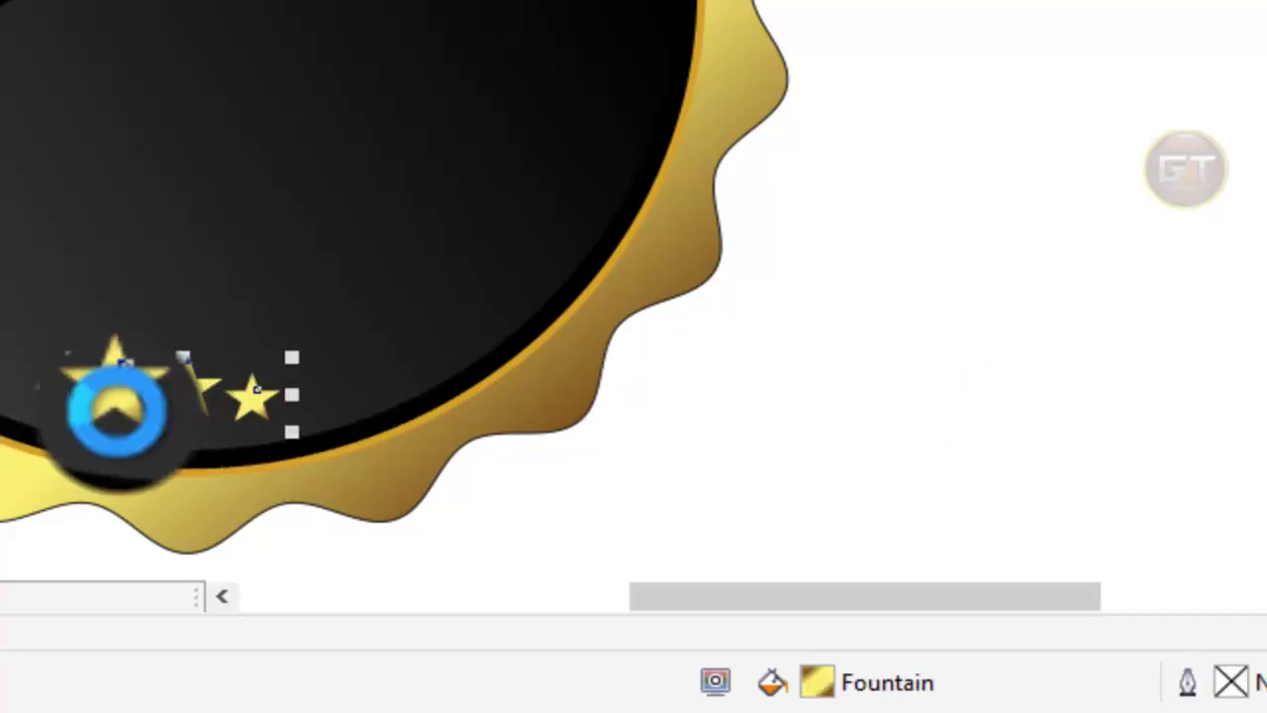
pyautogui.moveTo(121, 411); pyautogui.dragTo(115, 410)
pyautogui.click(762, 405)
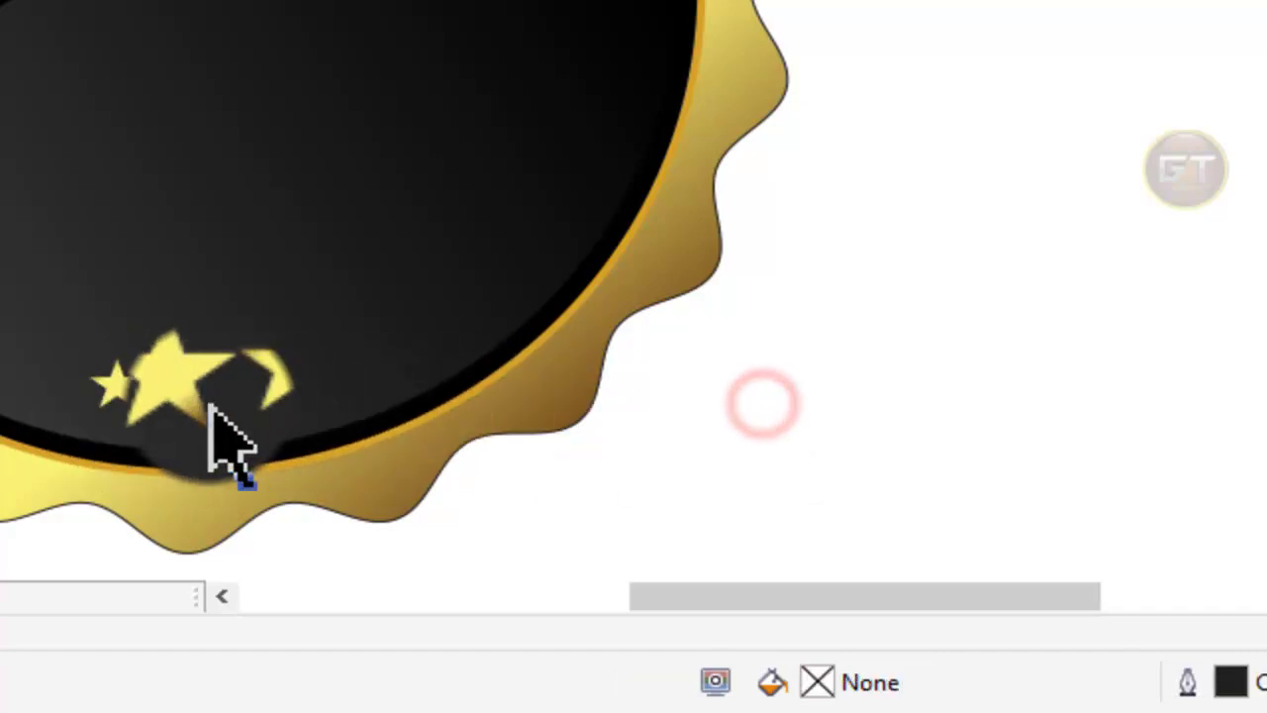
pyautogui.moveTo(192, 396); pyautogui.dragTo(221, 442)
pyautogui.click(927, 390)
pyautogui.click(252, 368)
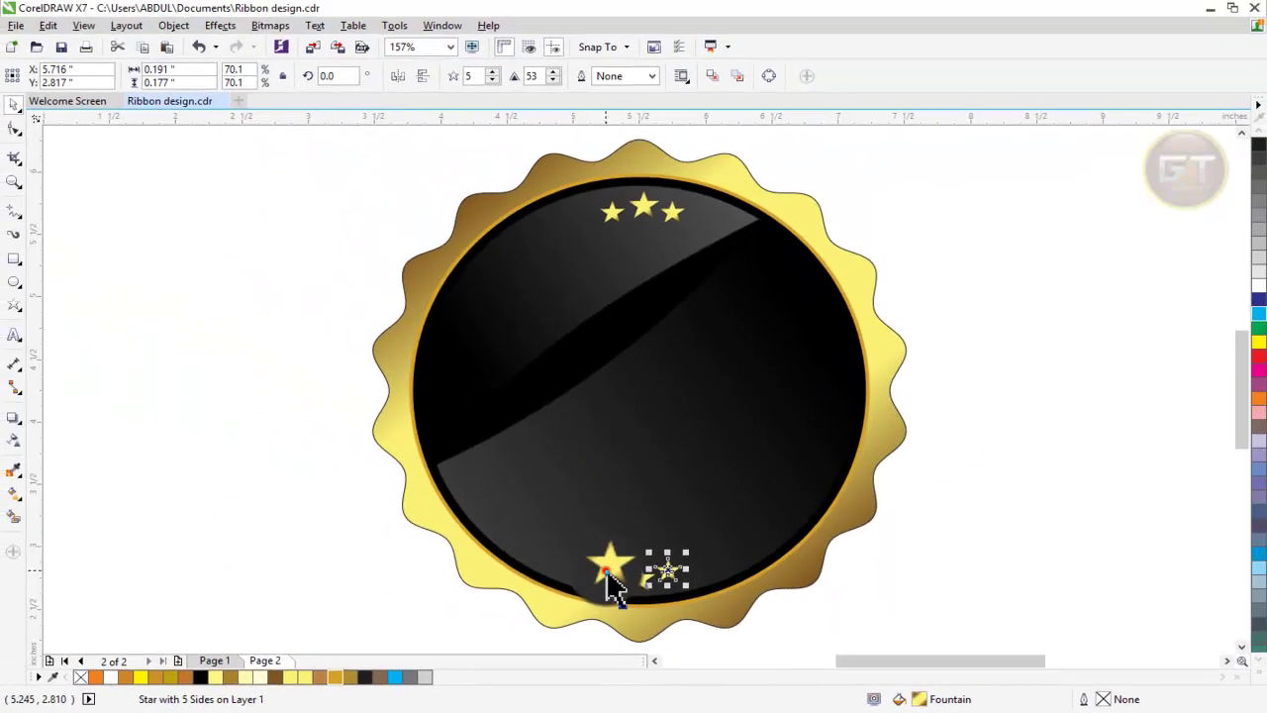
pyautogui.click(607, 574)
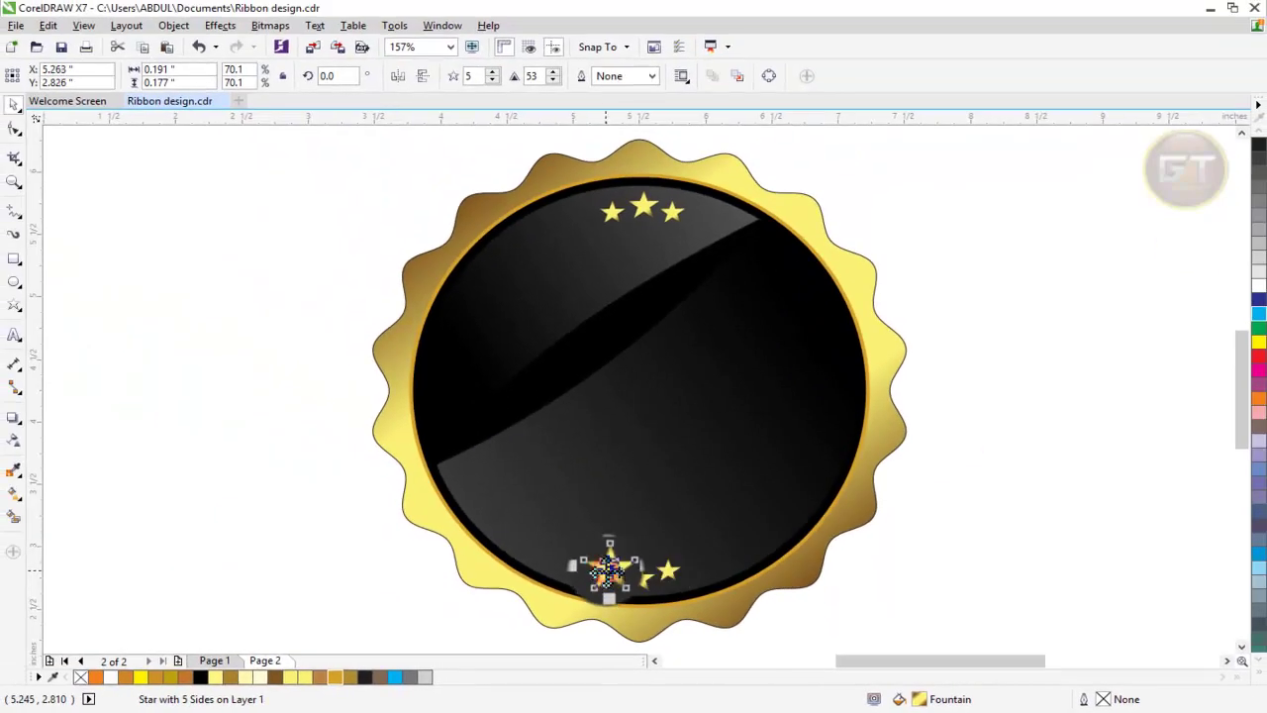
pyautogui.click(1062, 557)
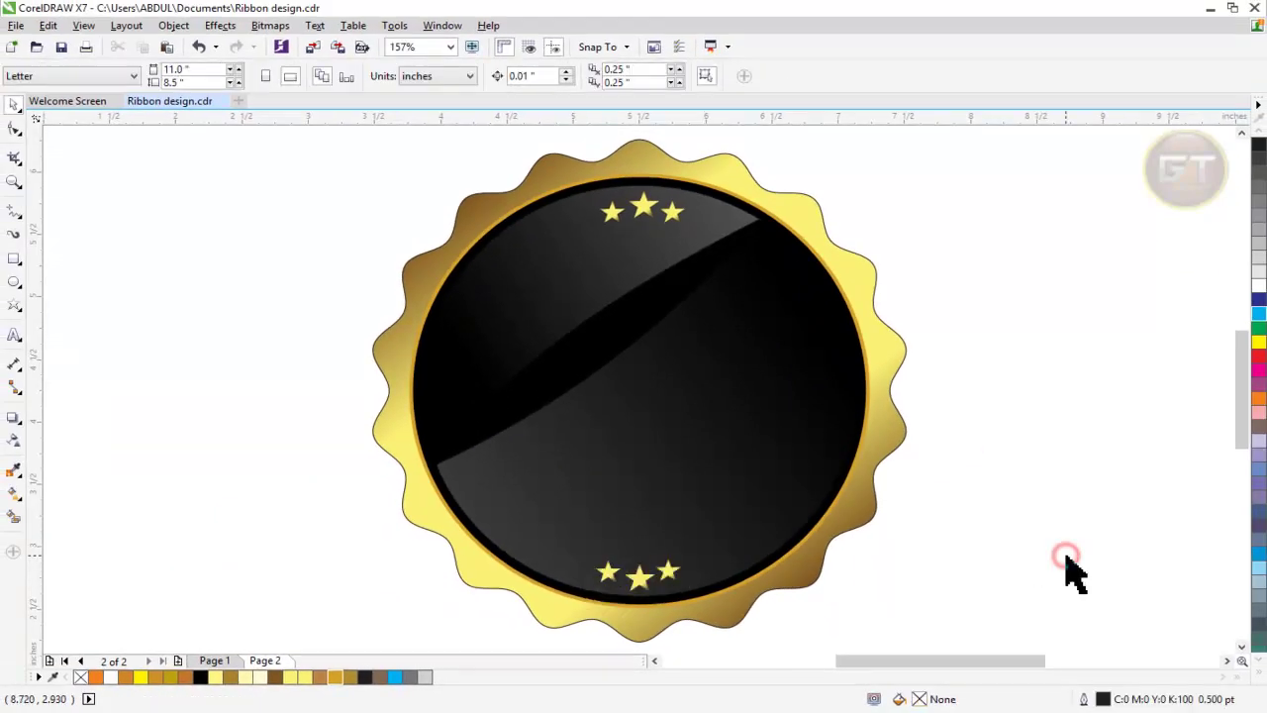
pyautogui.moveTo(615, 589); pyautogui.dragTo(650, 591)
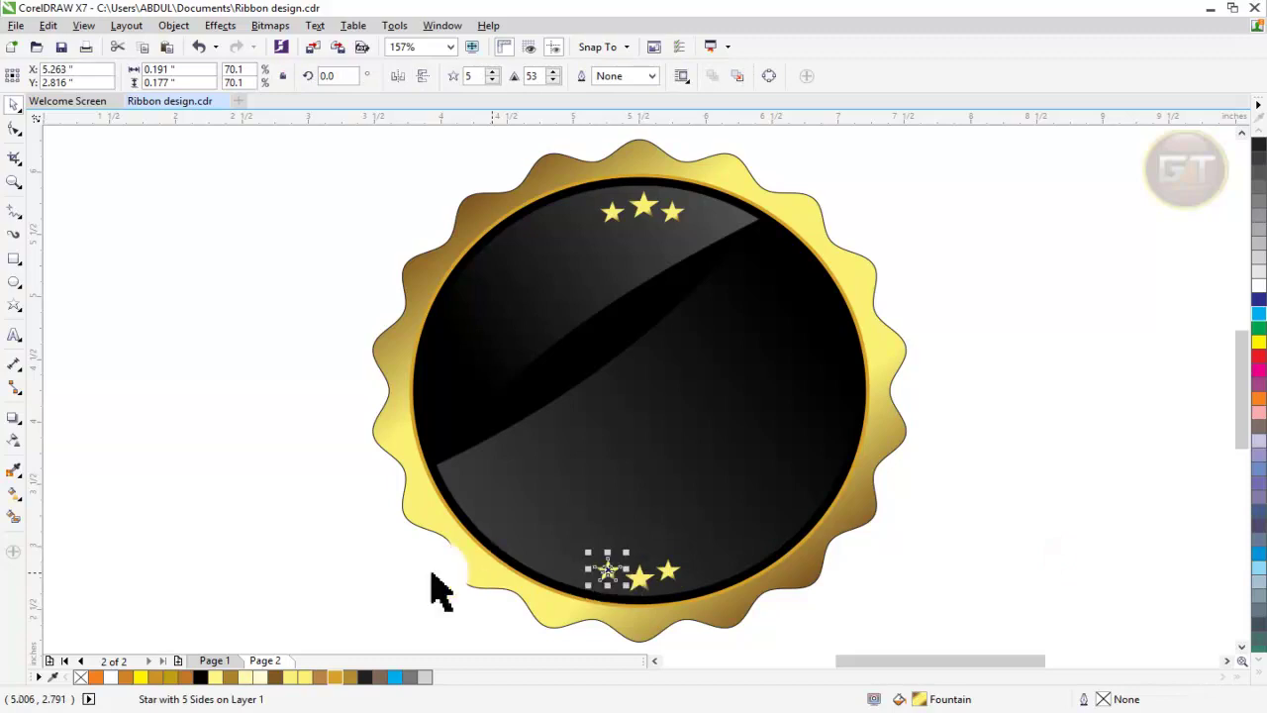
pyautogui.click(328, 574)
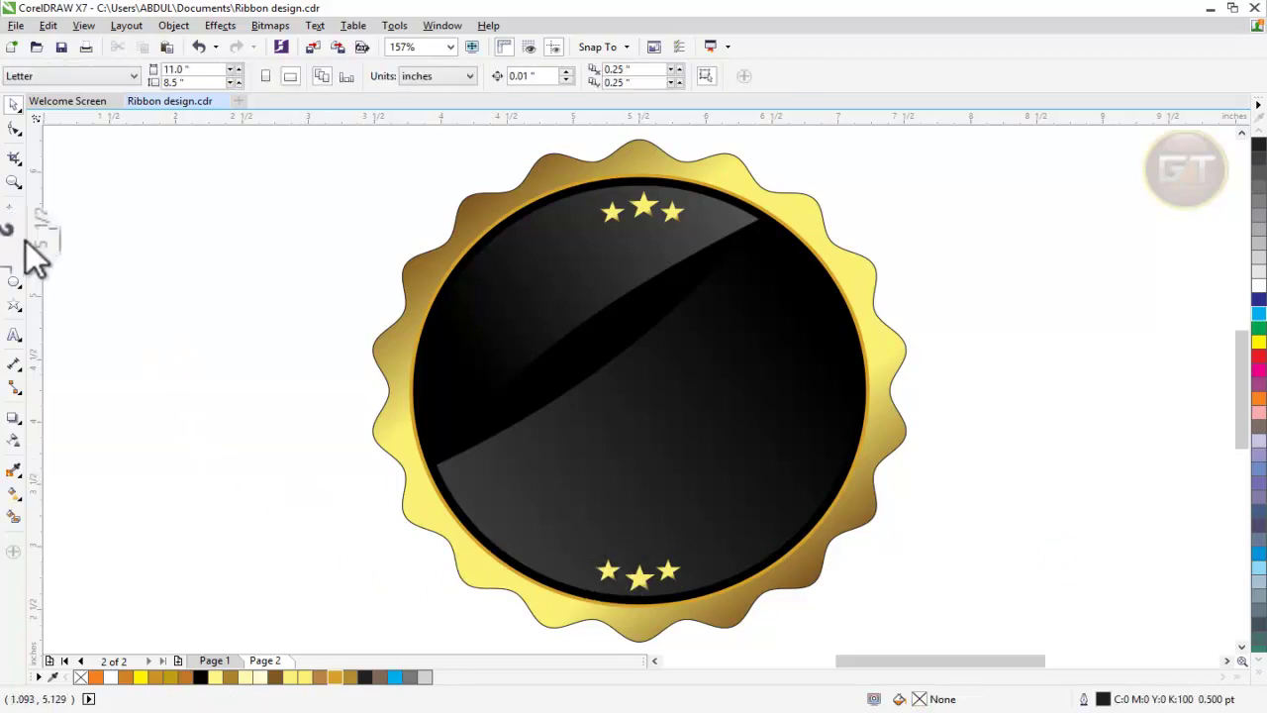
# Step: Add the PREMIUM text and move it onto blank canvas beside the badge
pyautogui.click(14, 335)
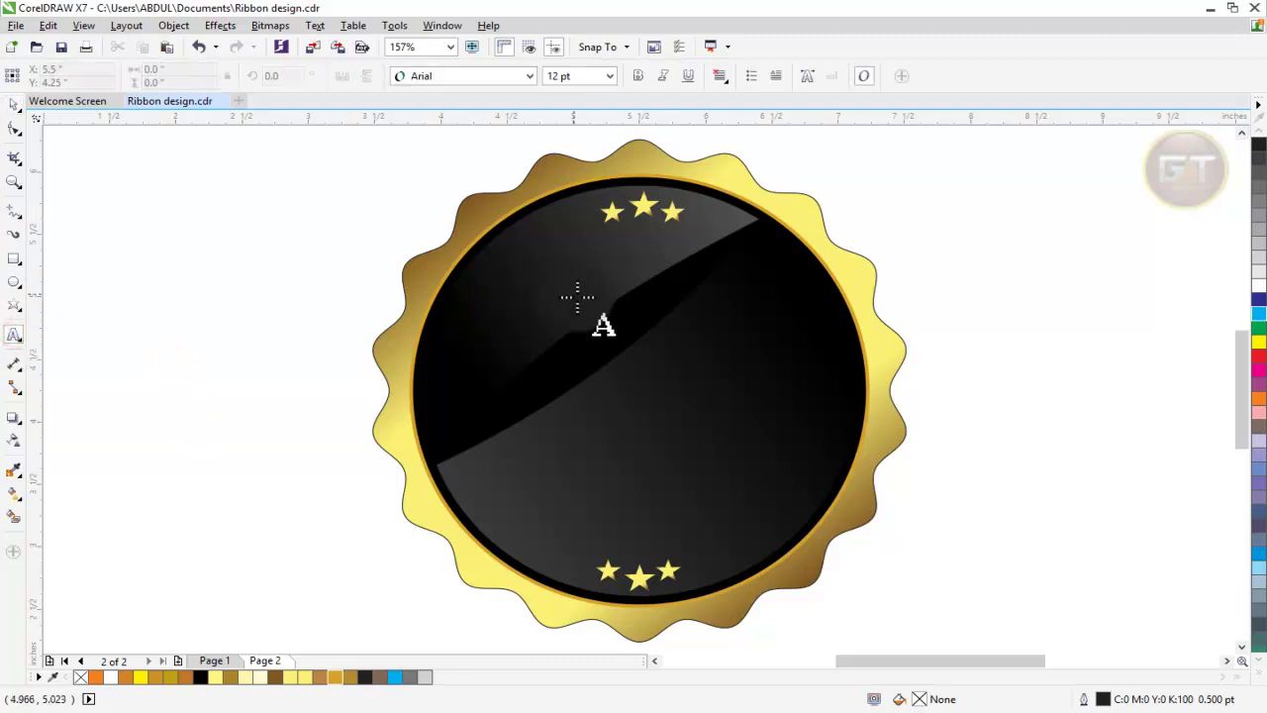
pyautogui.click(536, 297)
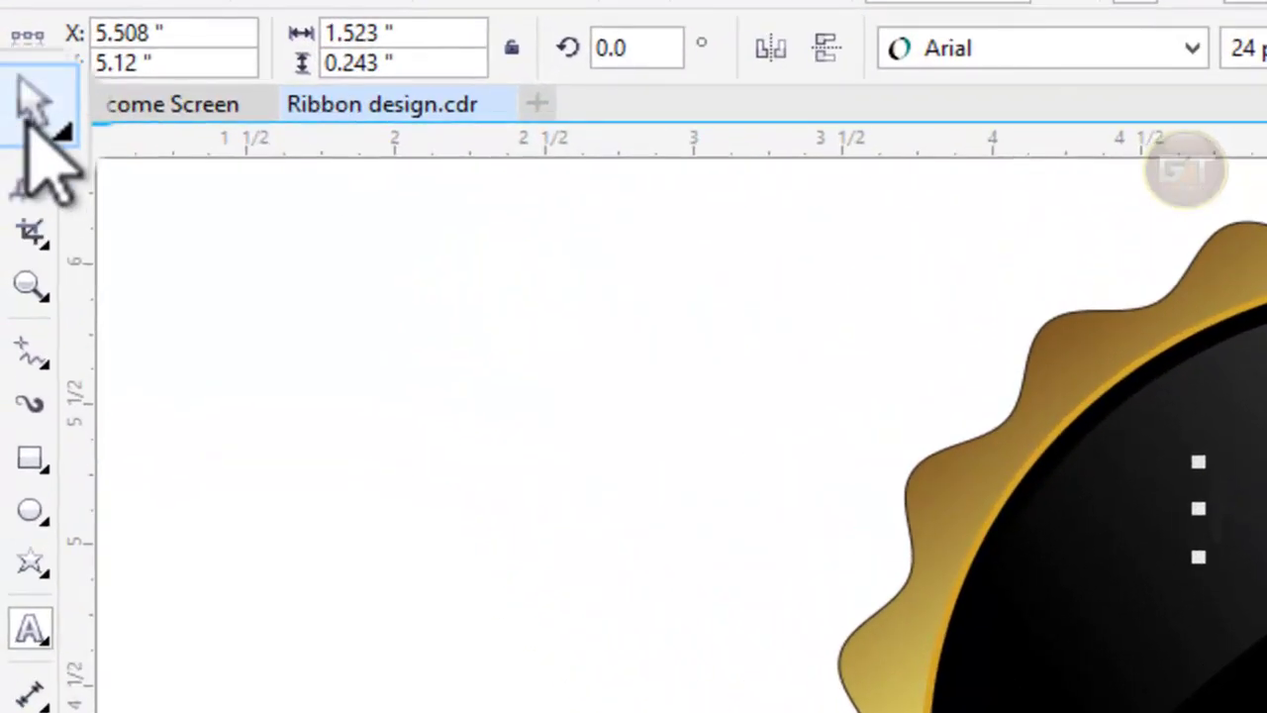
pyautogui.click(14, 104)
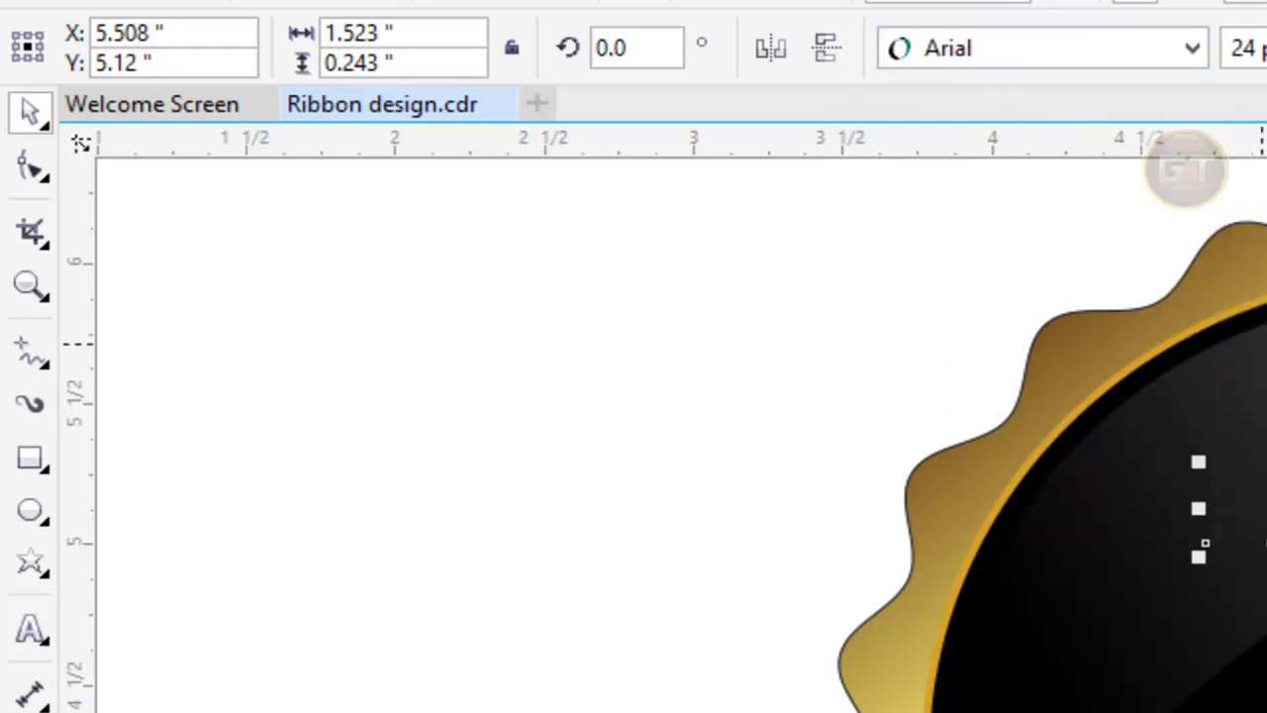
pyautogui.moveTo(614, 294); pyautogui.dragTo(976, 213)
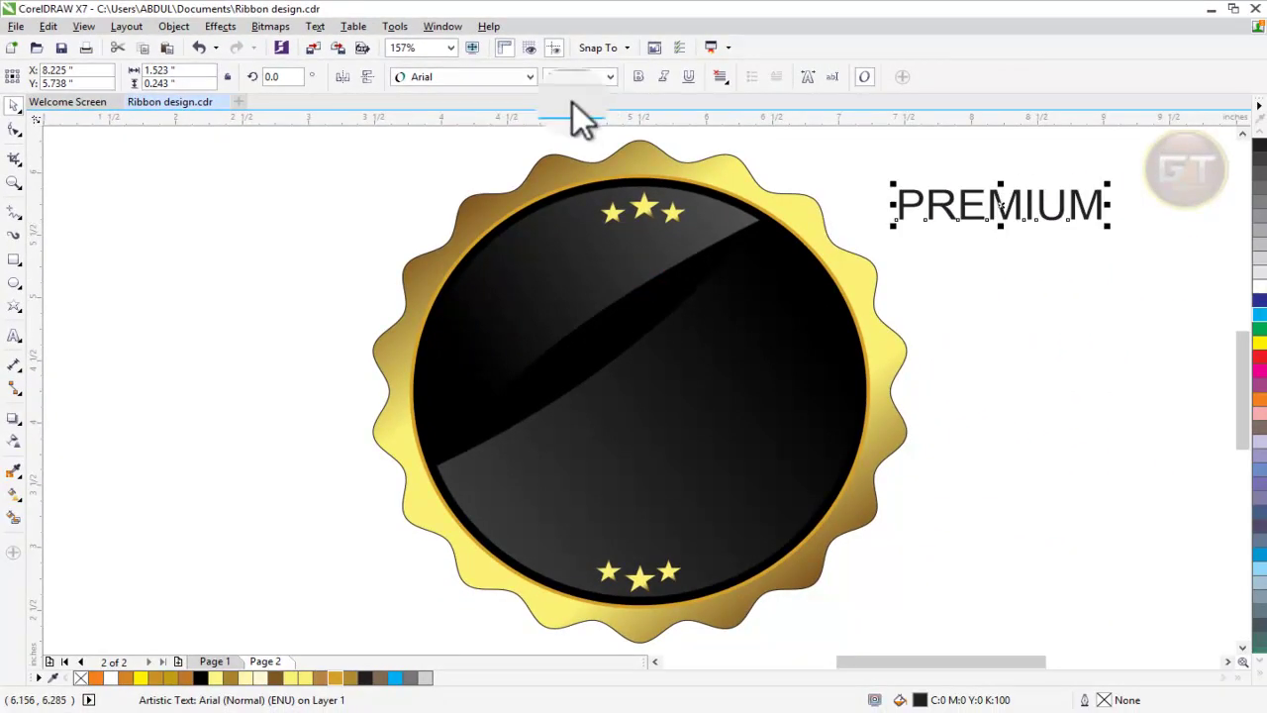
# Step: Set PREMIUM in Sakkal Majalla with the light yellow Chalk colour, placed on the badge
pyautogui.click(530, 78)
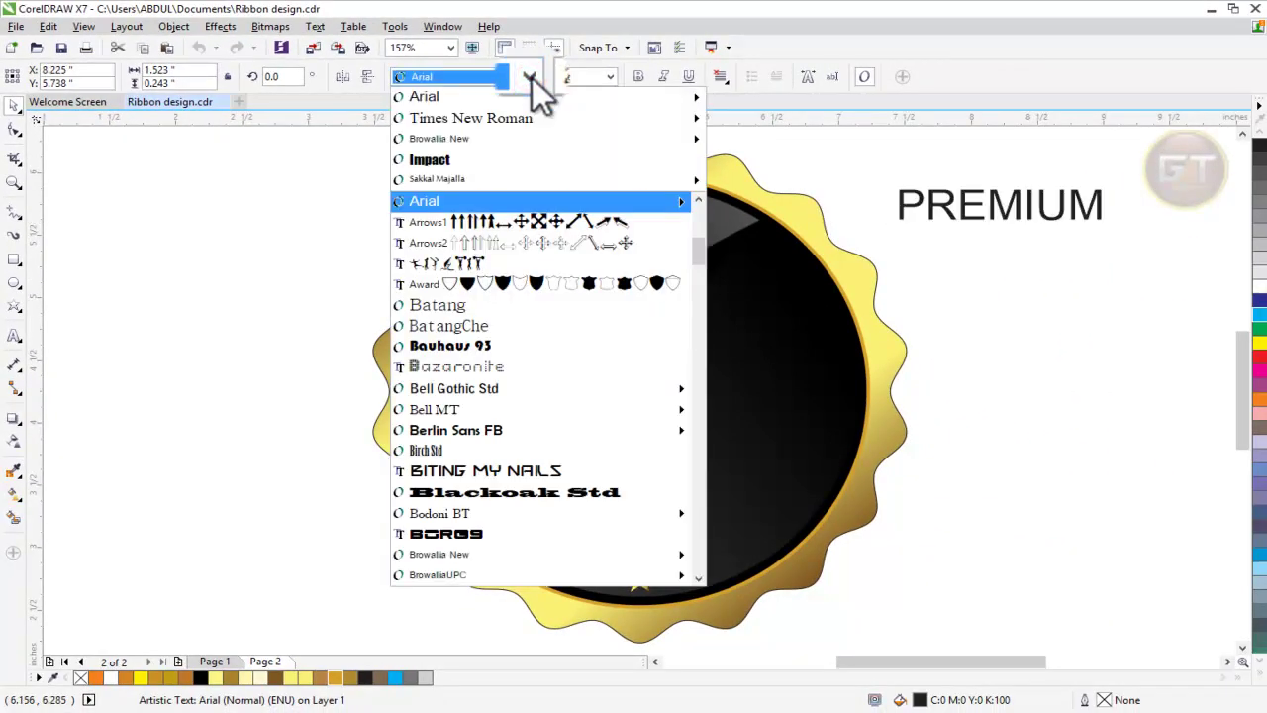
pyautogui.moveTo(436, 180)
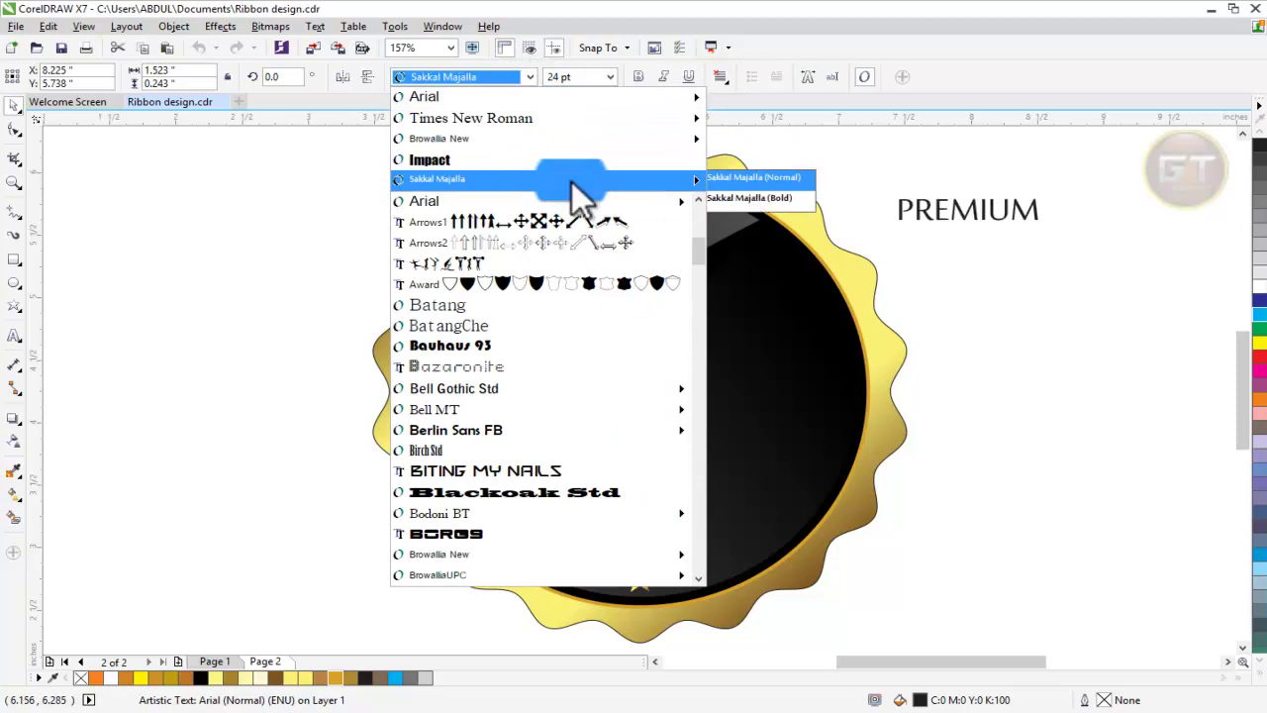
pyautogui.click(601, 181)
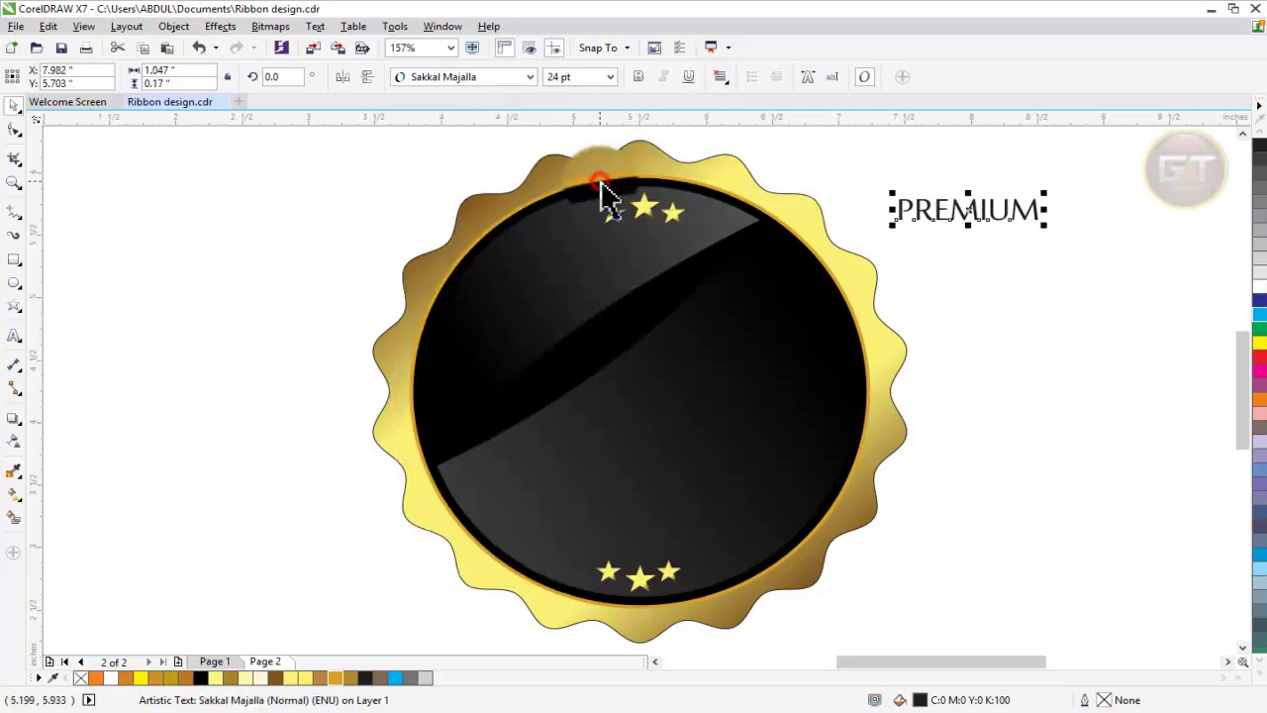
pyautogui.moveTo(965, 210); pyautogui.dragTo(641, 280)
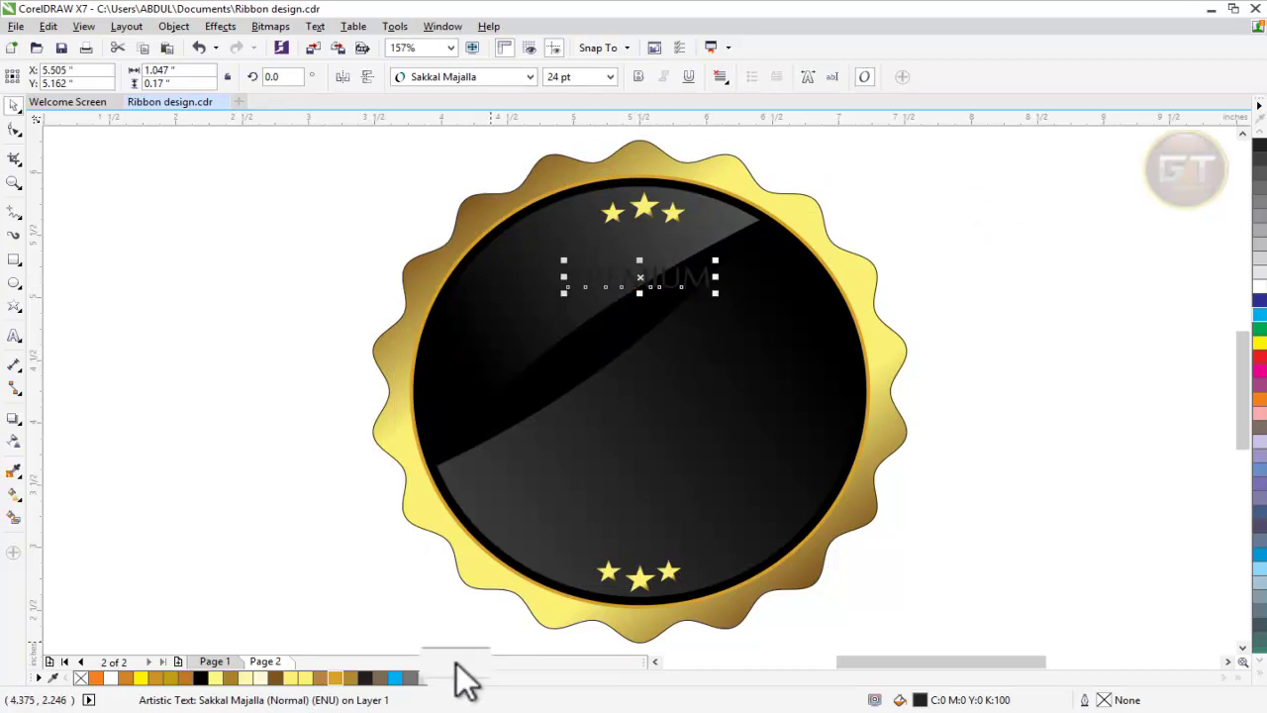
pyautogui.click(245, 678)
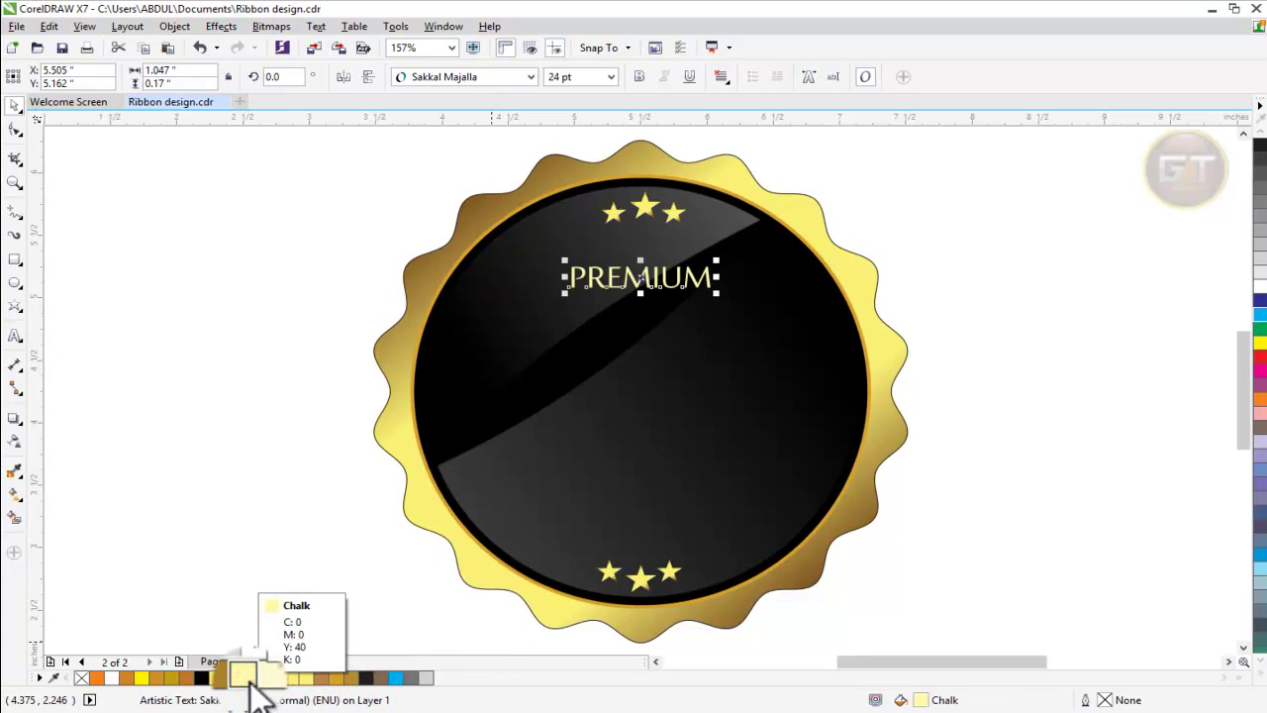
pyautogui.moveTo(249, 683); pyautogui.dragTo(409, 457)
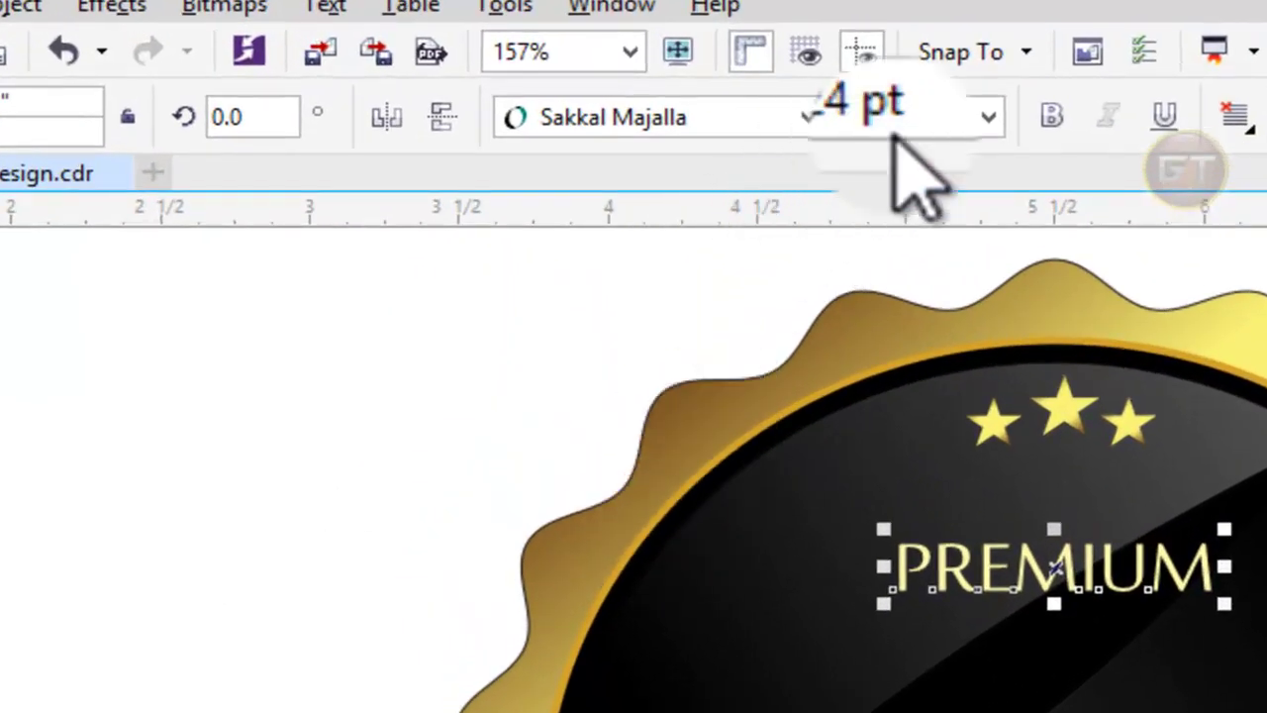
# Step: Resize PREMIUM to 30.231 pt and reposition it on the badge
pyautogui.click(924, 116)
pyautogui.write('30.231')
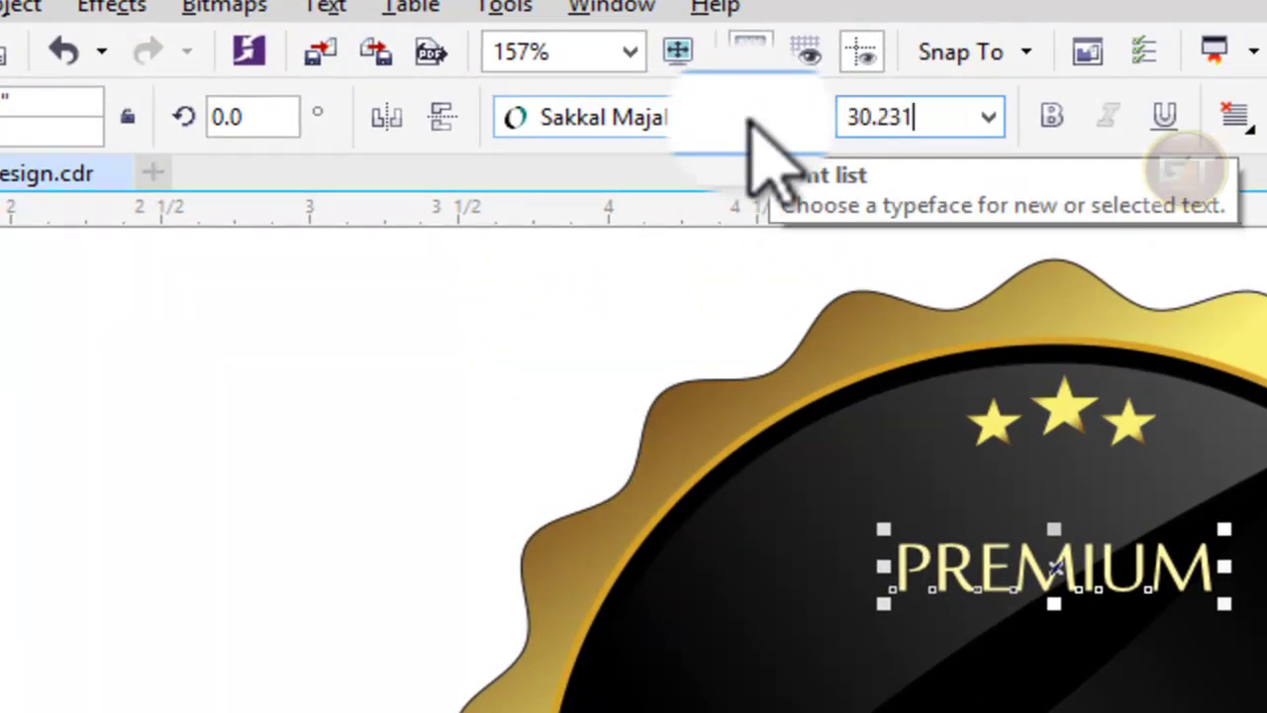
pyautogui.press('Return')
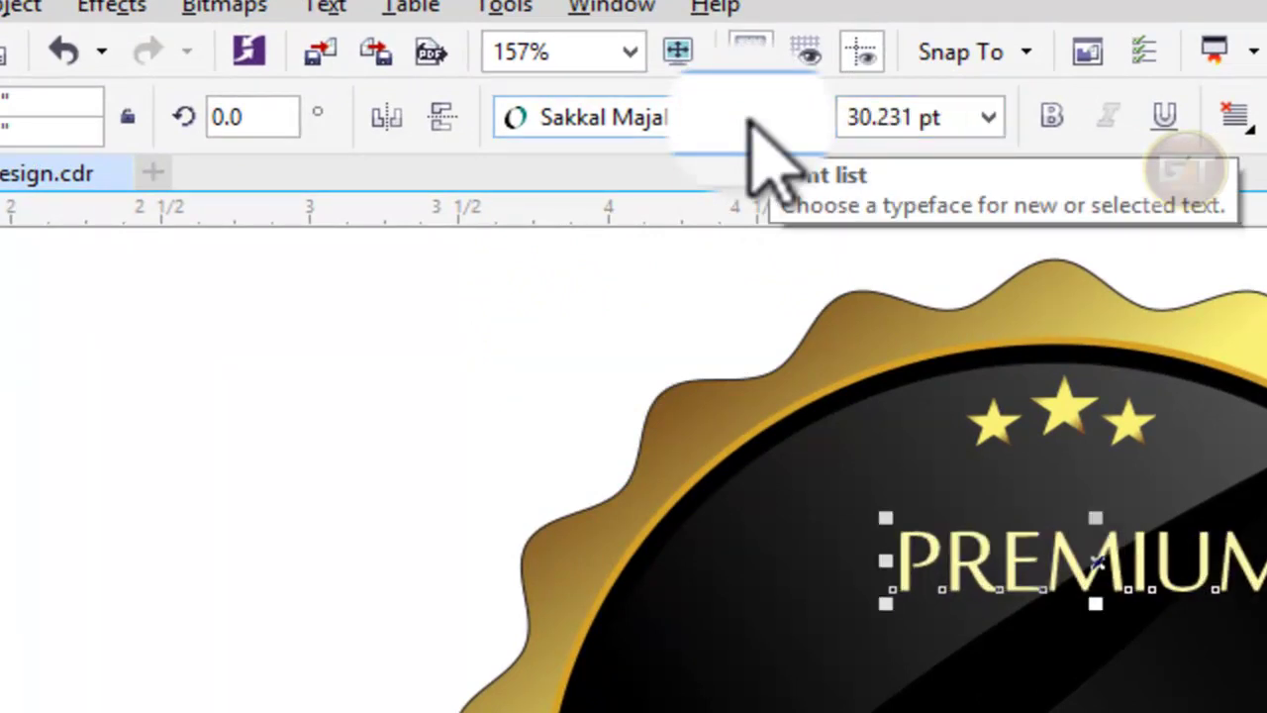
pyautogui.moveTo(695, 289); pyautogui.dragTo(641, 278)
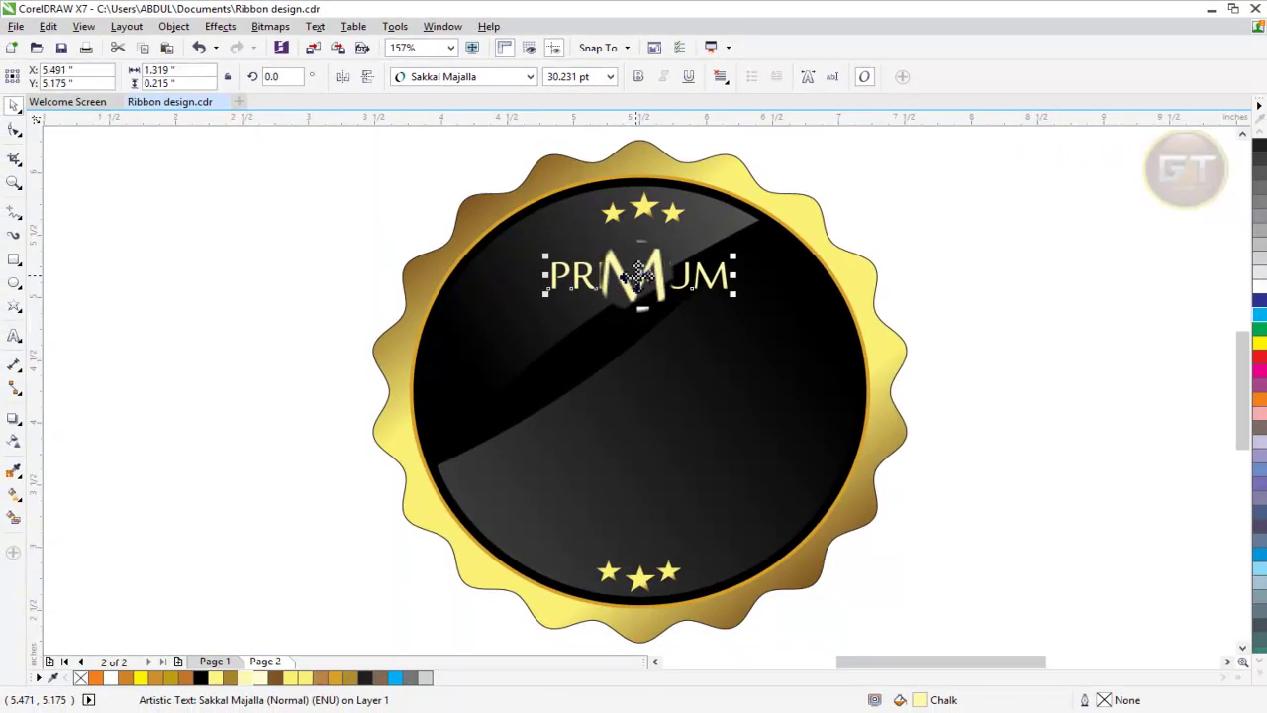
pyautogui.click(1010, 228)
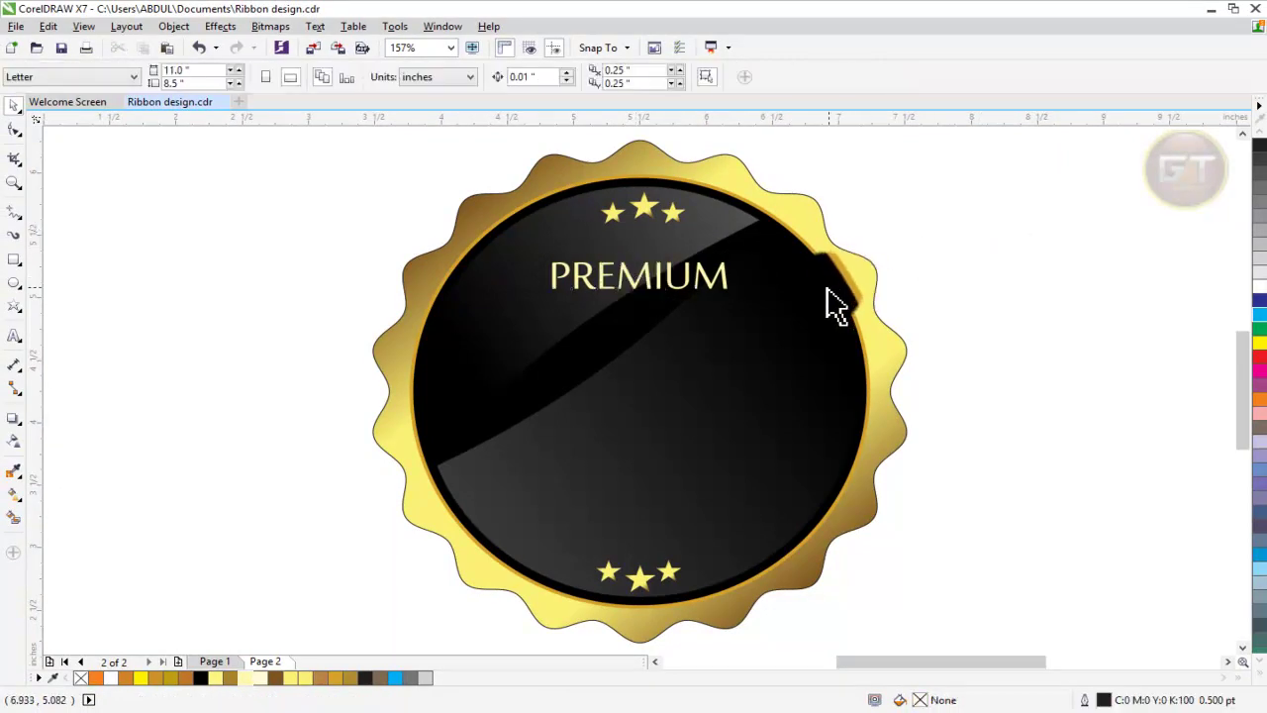
# Step: Centre PREMIUM under the top stars and set its width to 1.412"
pyautogui.moveTo(726, 281); pyautogui.dragTo(644, 287)
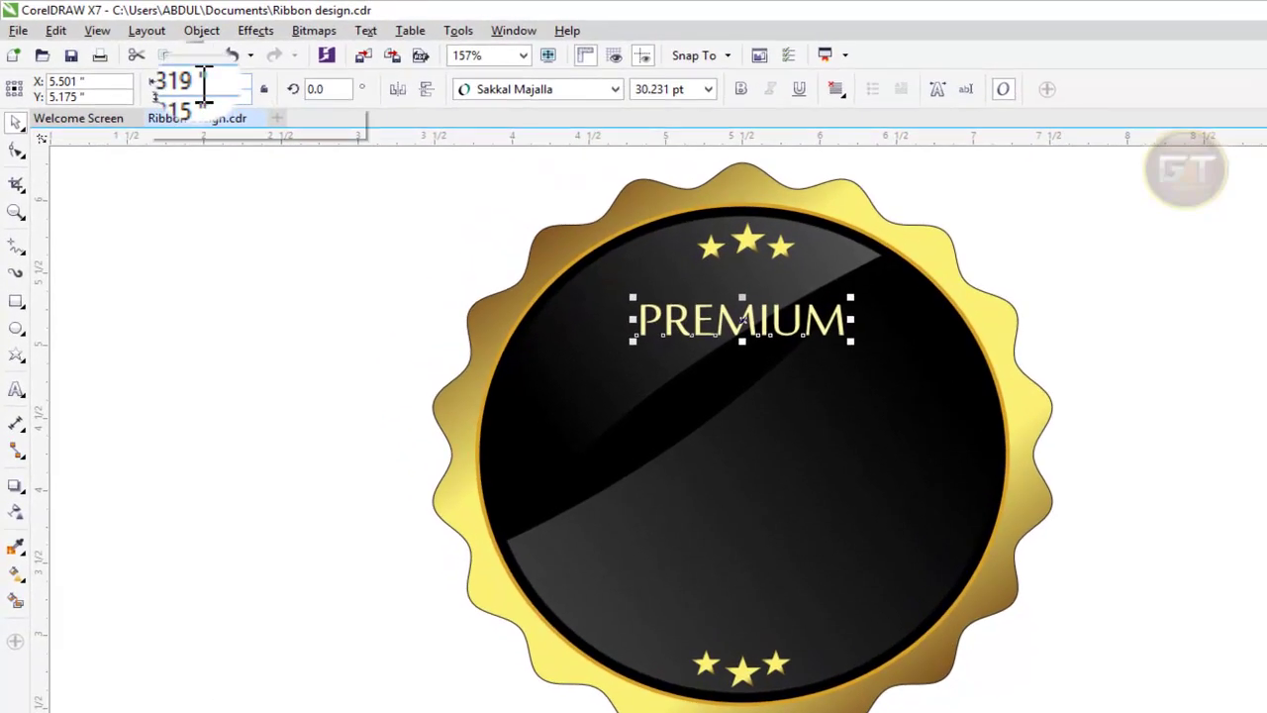
pyautogui.click(175, 69)
pyautogui.write('412')
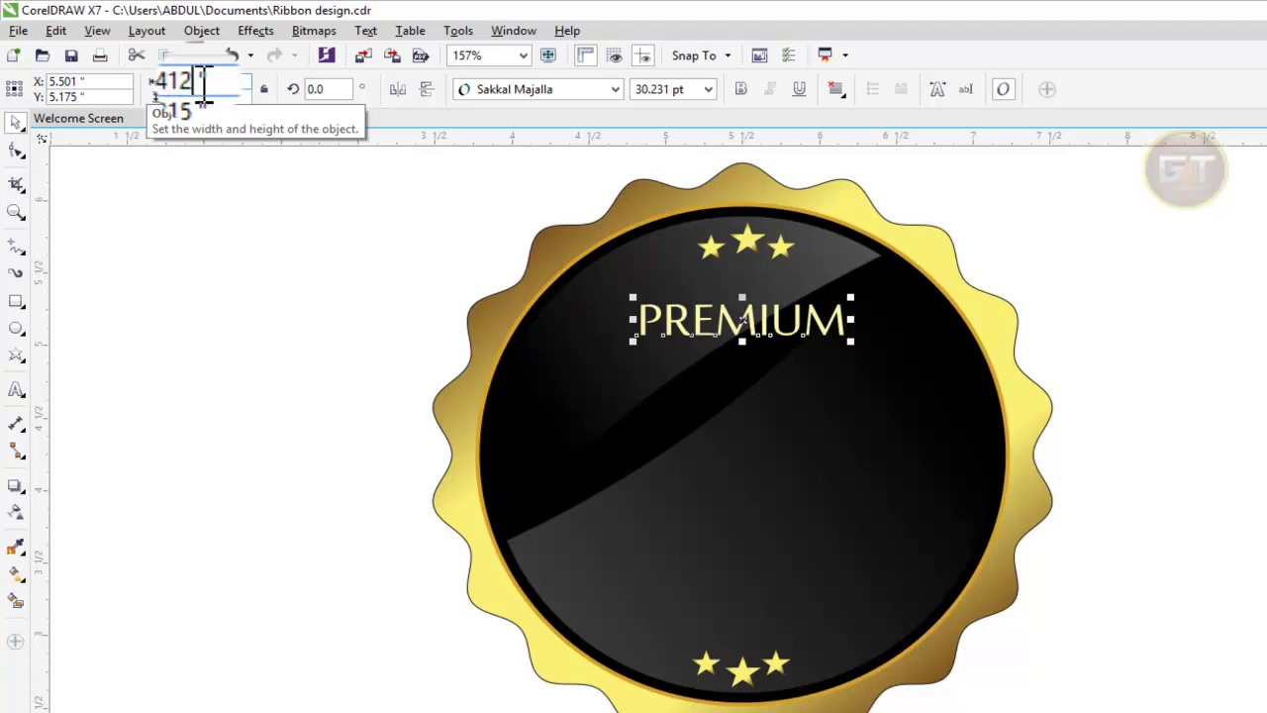
pyautogui.press('Return')
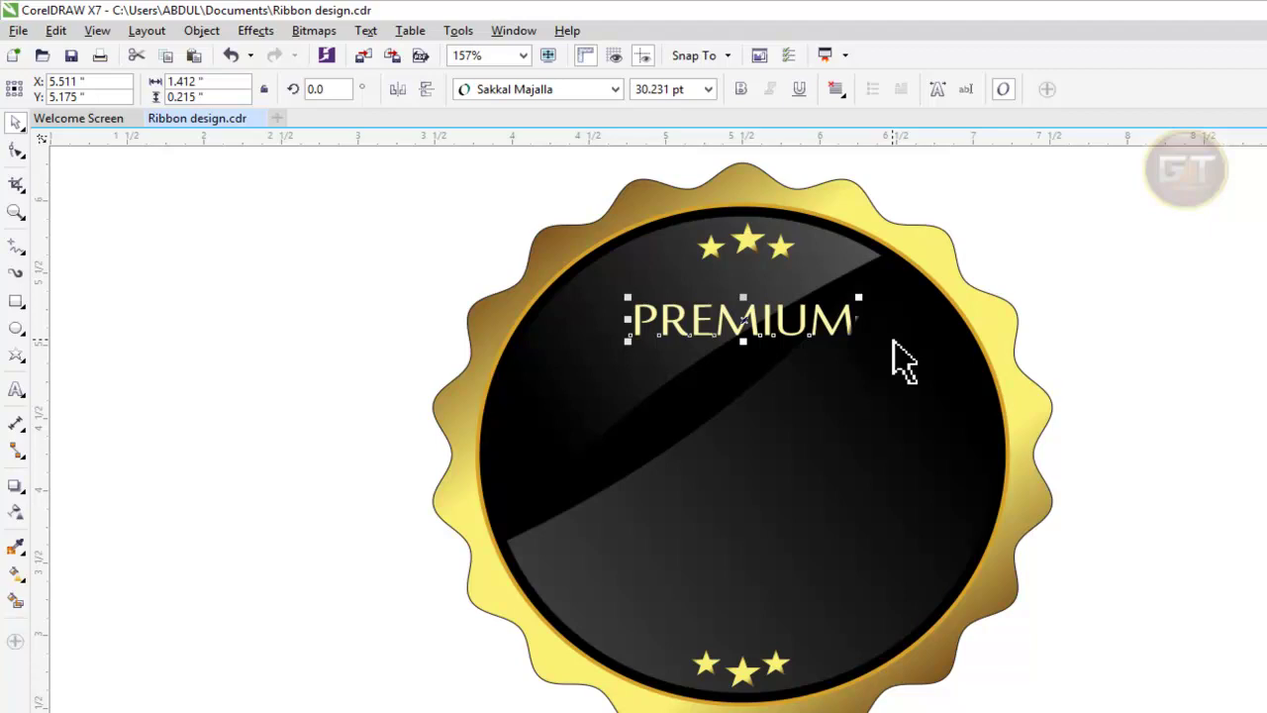
pyautogui.click(1244, 340)
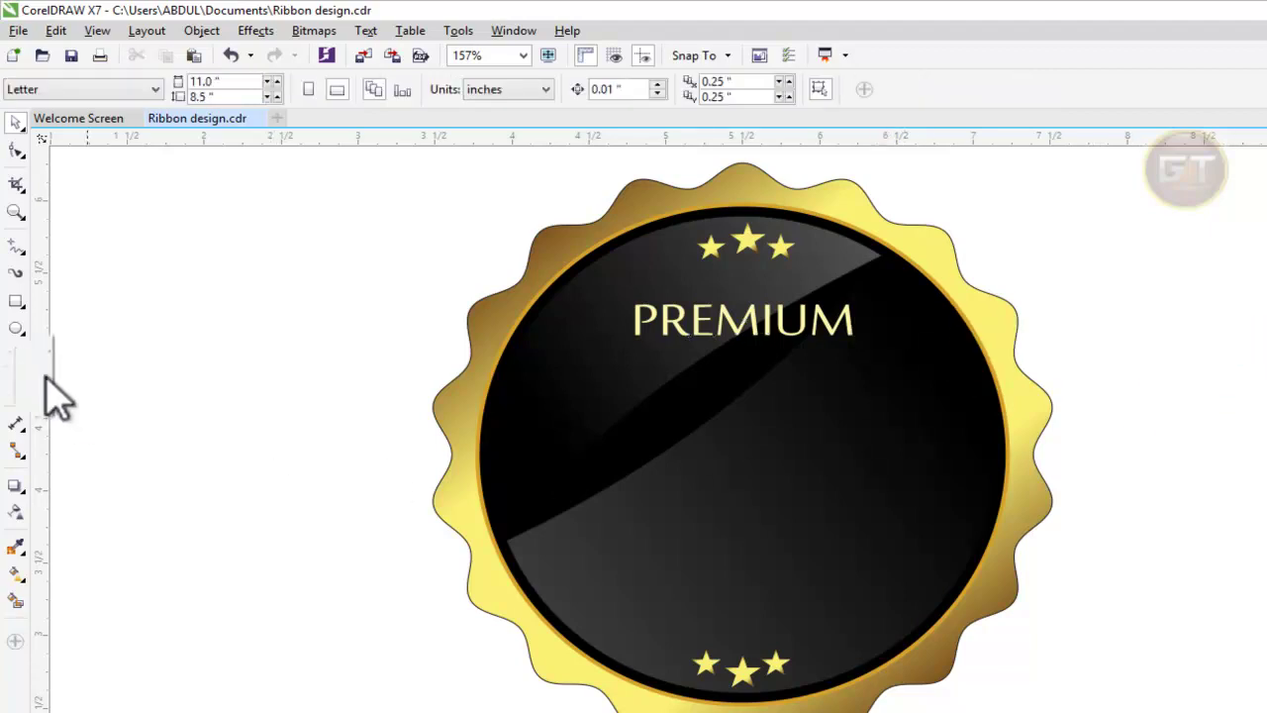
# Step: Type QUALITY below PREMIUM and move it off the badge to the right
pyautogui.click(15, 389)
pyautogui.click(589, 384)
pyautogui.write('QUALITY')
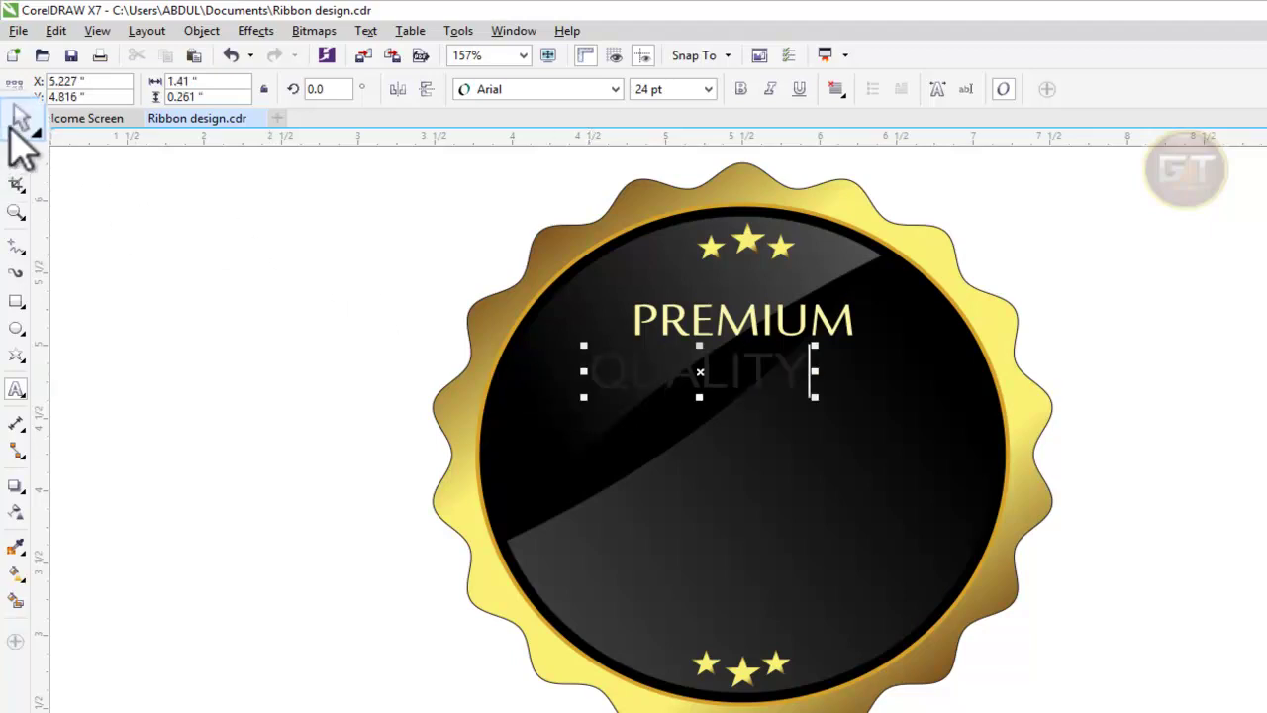
pyautogui.click(14, 122)
pyautogui.moveTo(700, 372); pyautogui.dragTo(1201, 343)
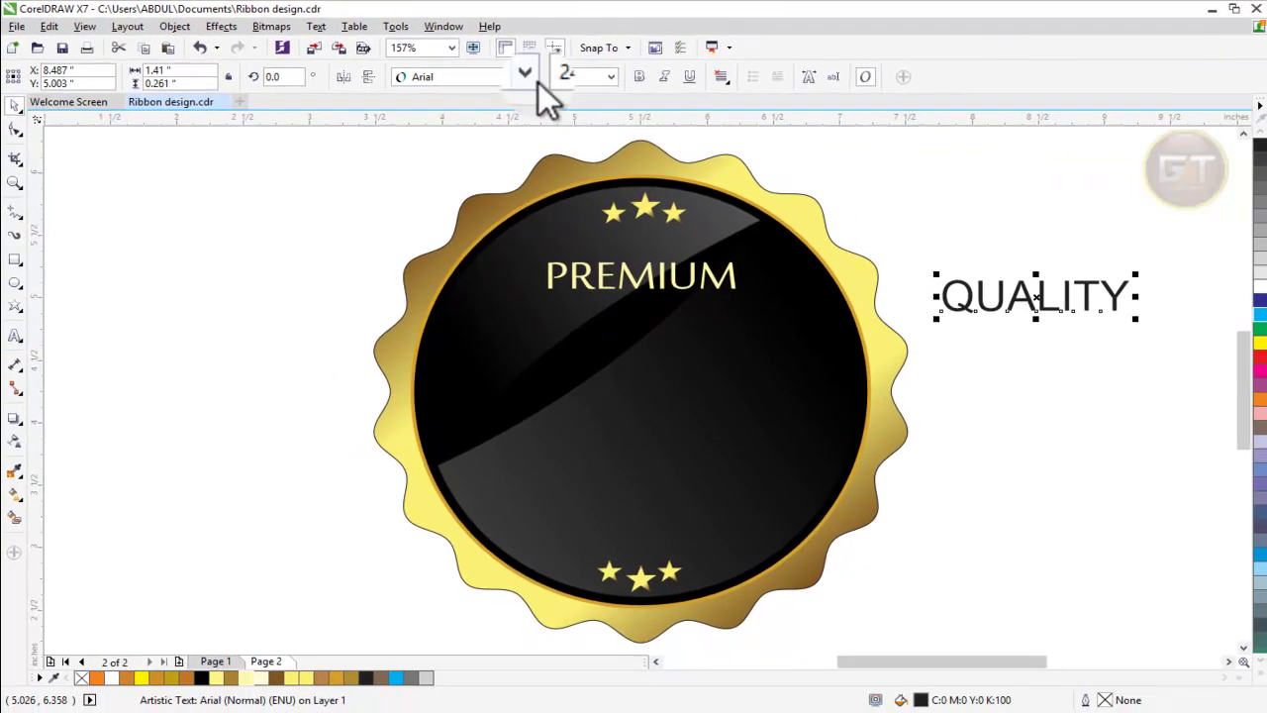
# Step: Set QUALITY in Impact at 35.792 pt
pyautogui.click(535, 81)
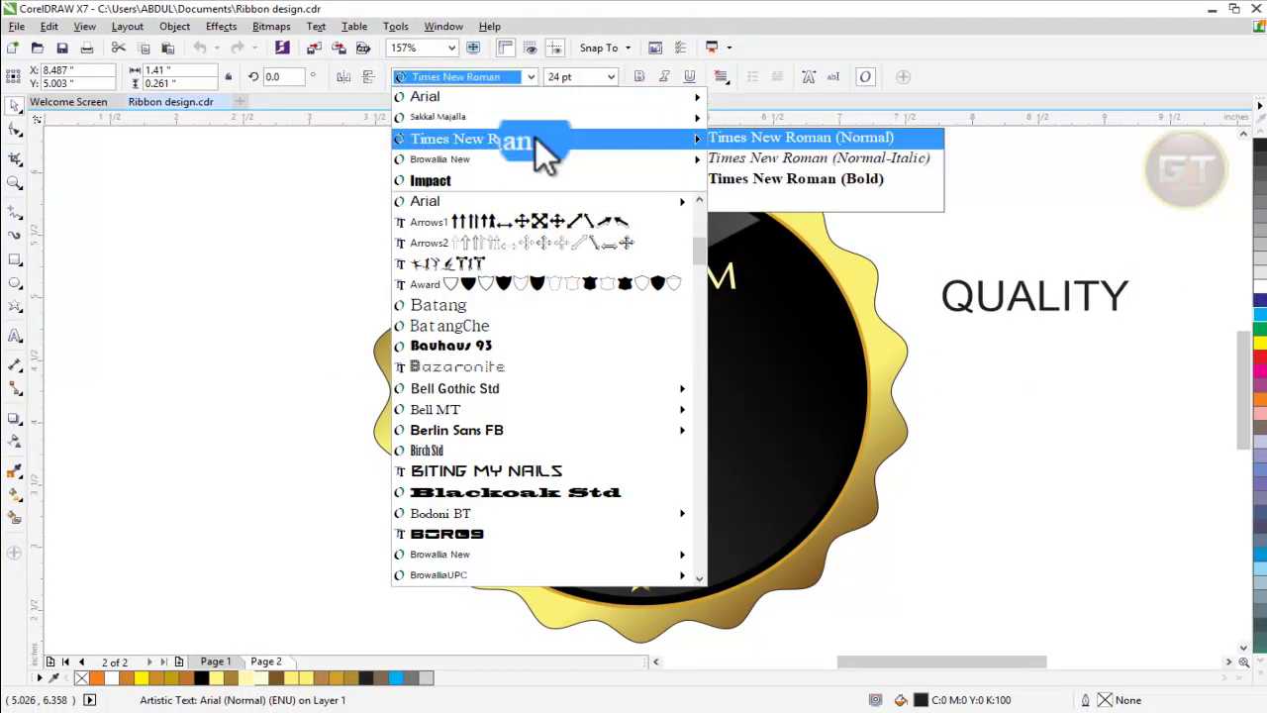
pyautogui.click(543, 179)
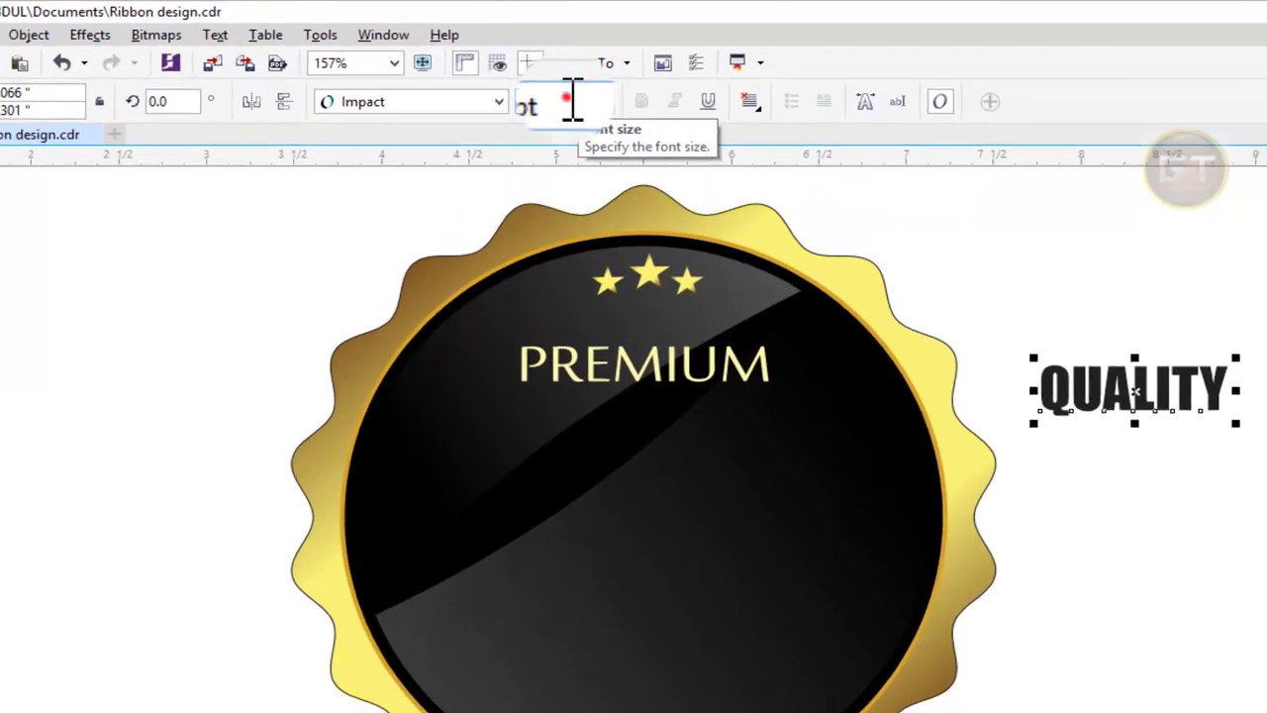
pyautogui.click(581, 82)
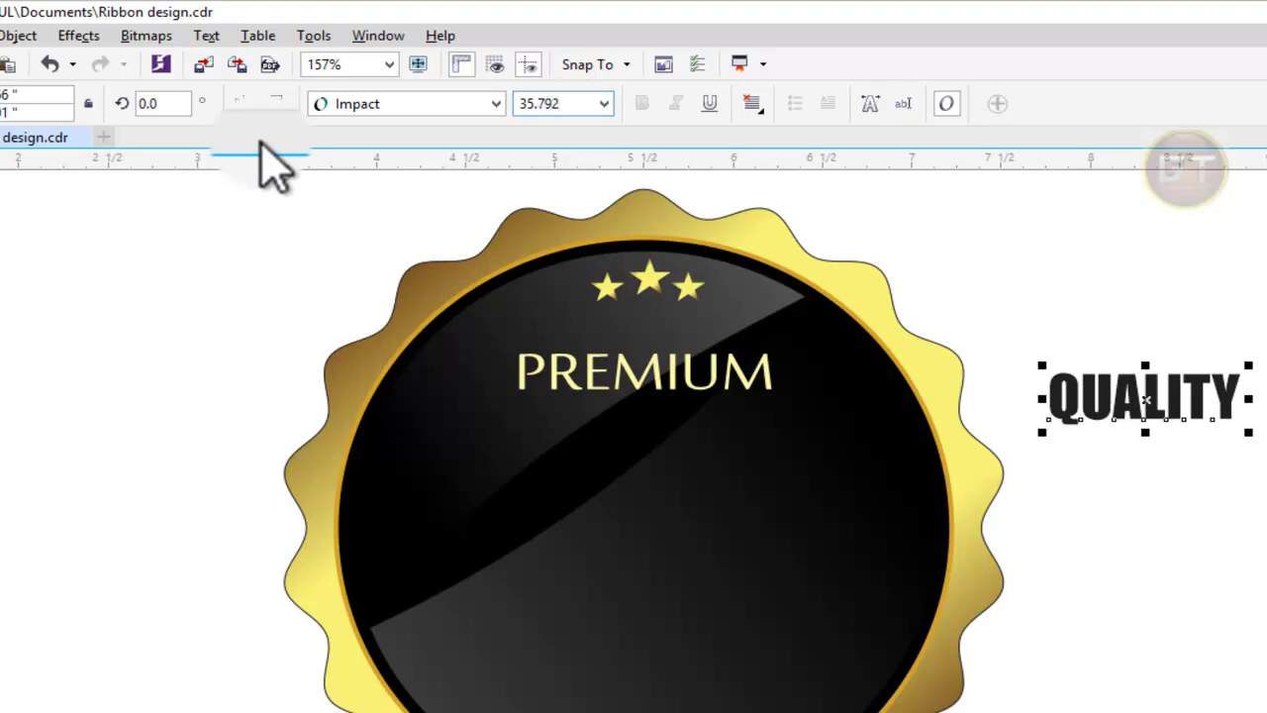
pyautogui.click(260, 138)
# Step: Centre QUALITY on the page, place it below PREMIUM, and widen it to 2.097"
pyautogui.click(1242, 406)
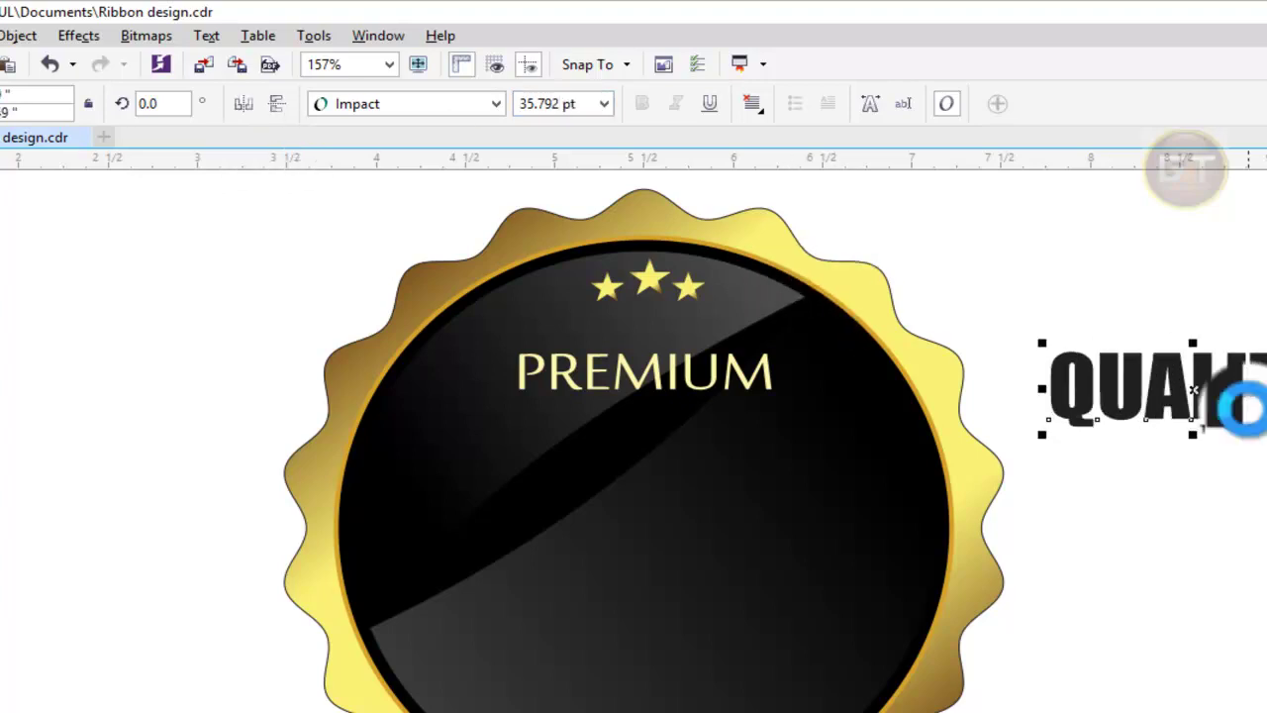
pyautogui.press('c')
pyautogui.press('e')
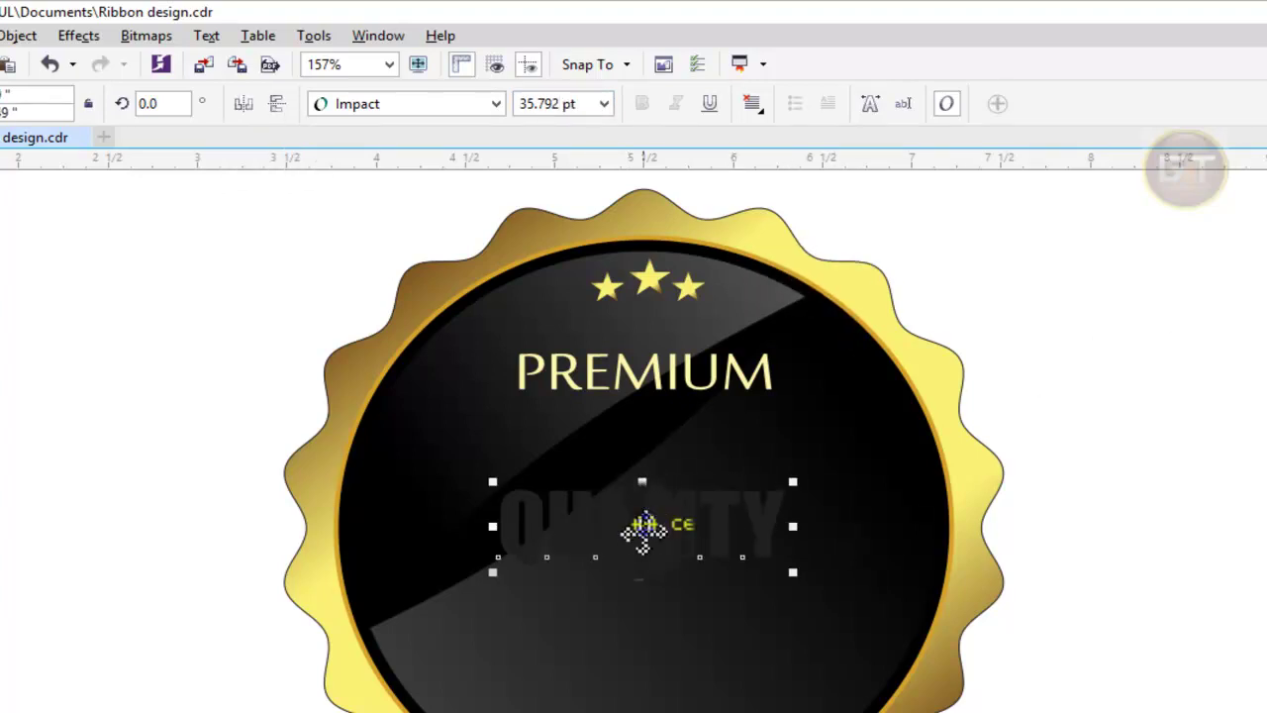
pyautogui.moveTo(643, 534); pyautogui.dragTo(643, 457)
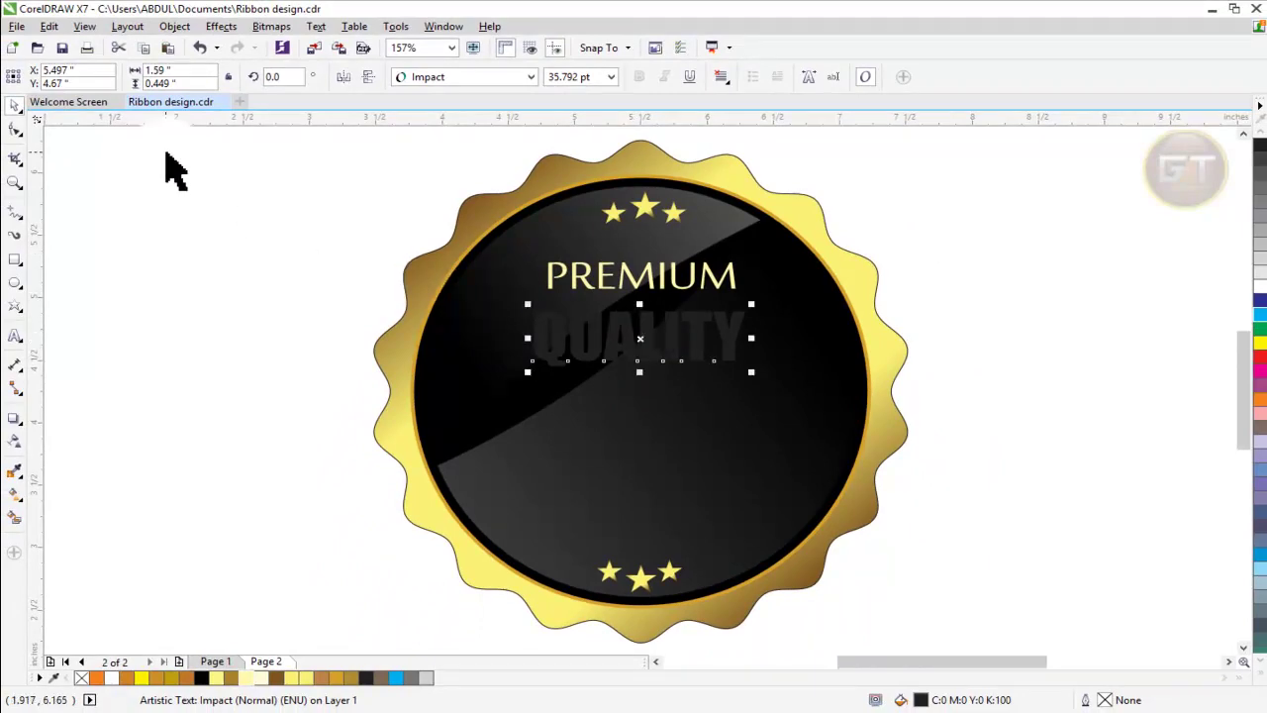
pyautogui.click(158, 70)
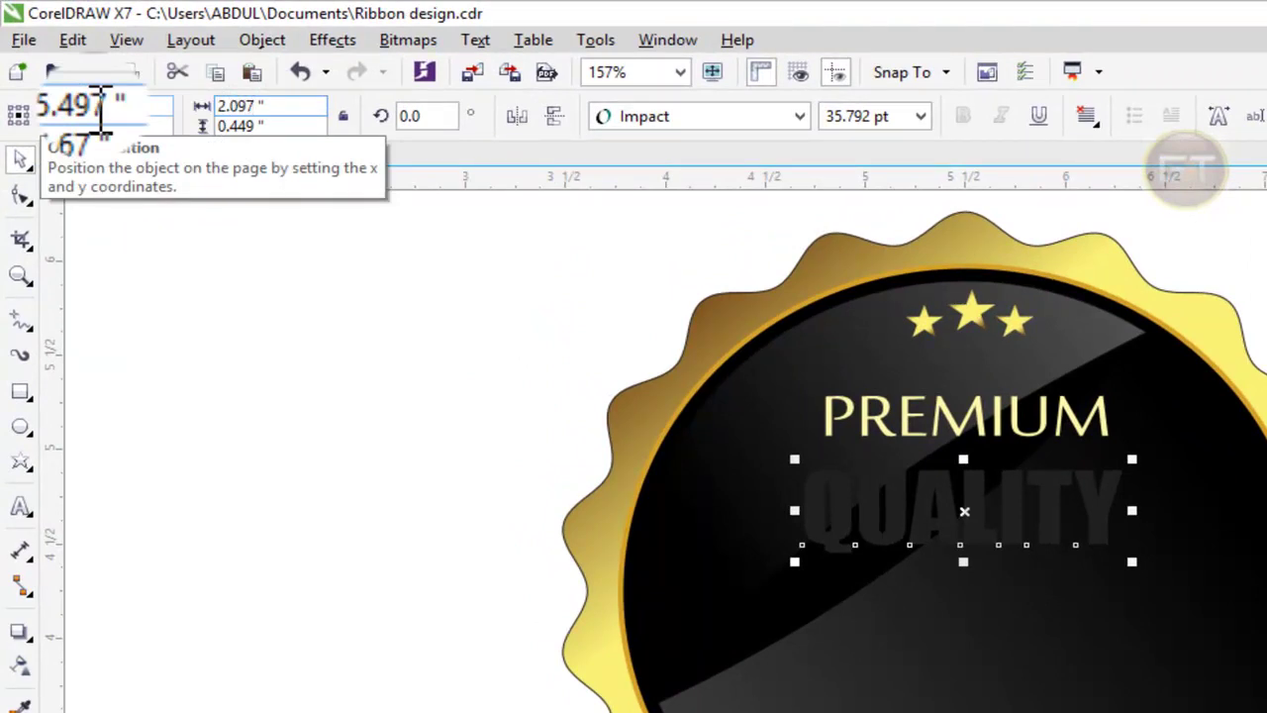
pyautogui.press('Return')
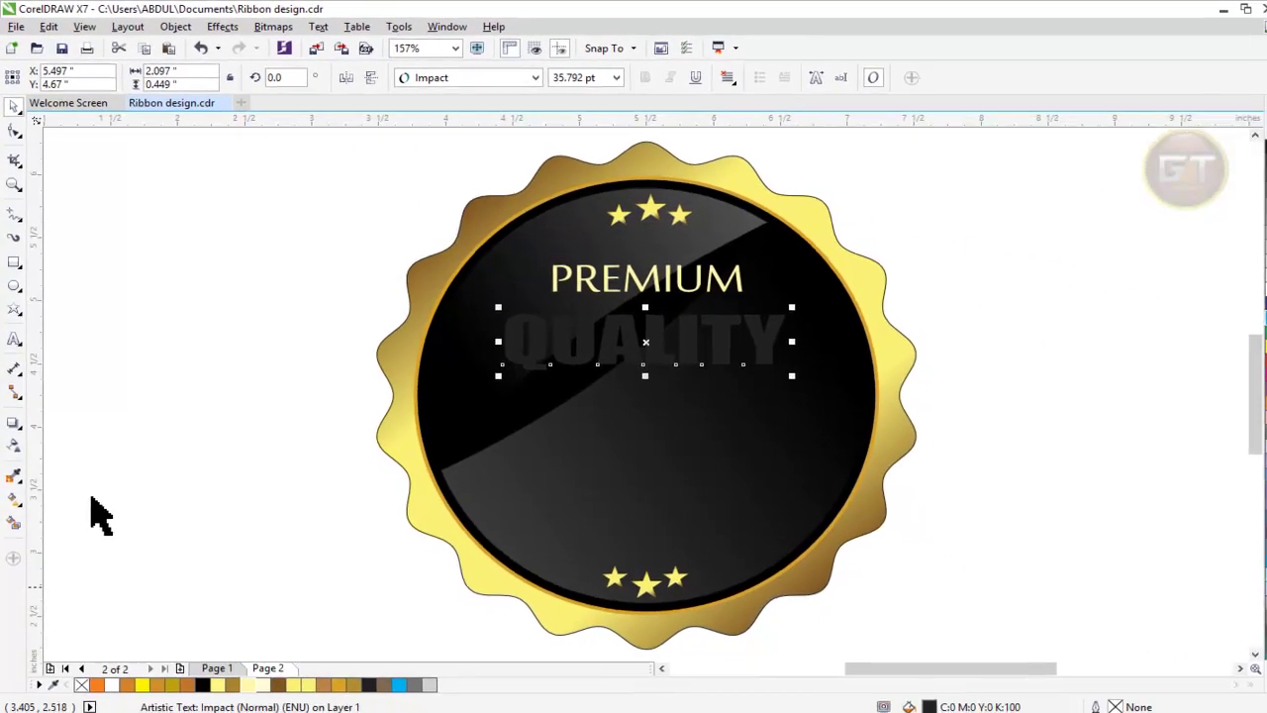
# Step: Copy the badge rim's gold gradient fill onto QUALITY
pyautogui.click(14, 492)
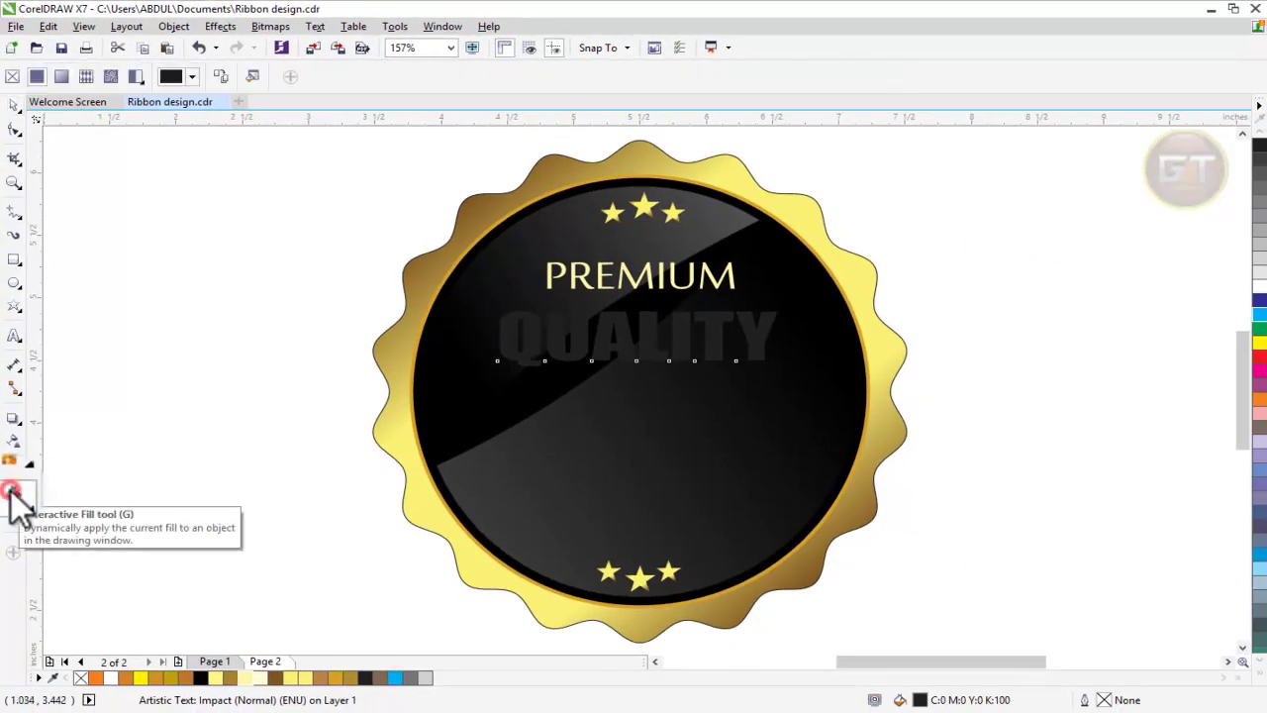
pyautogui.click(222, 77)
pyautogui.click(408, 275)
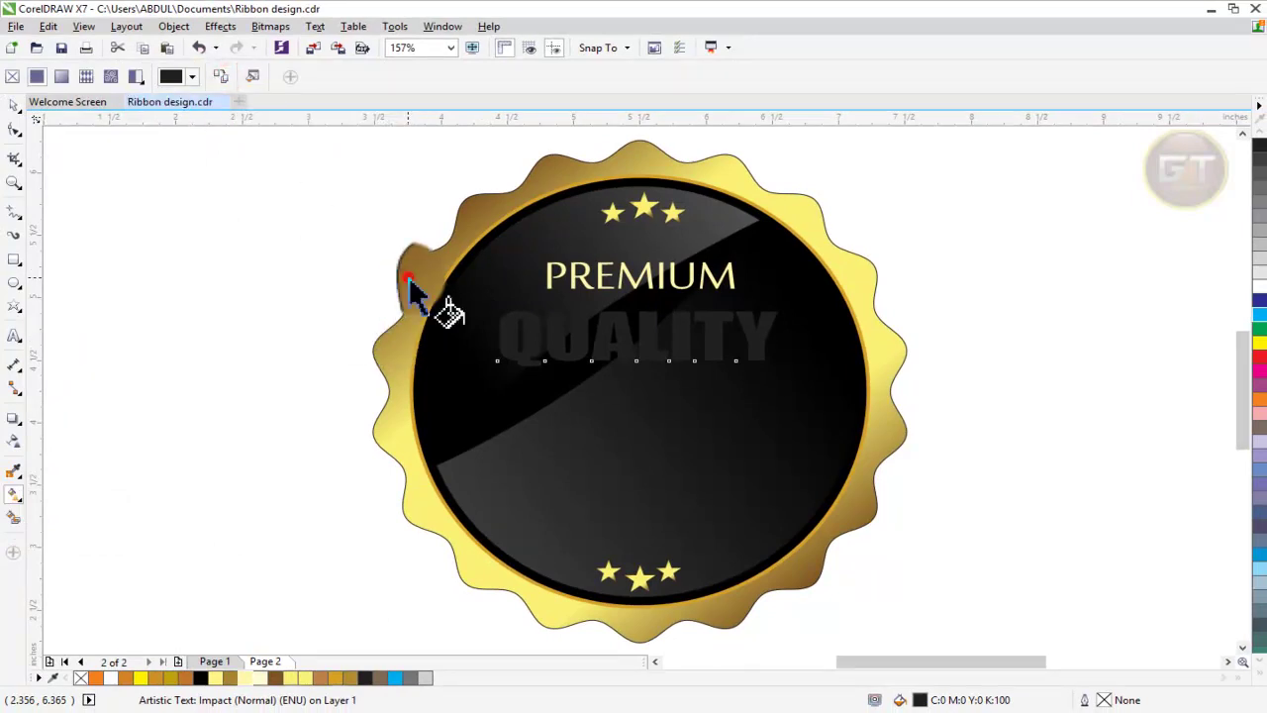
pyautogui.click(192, 437)
# Step: Nudge QUALITY slightly lower on the badge
pyautogui.click(12, 104)
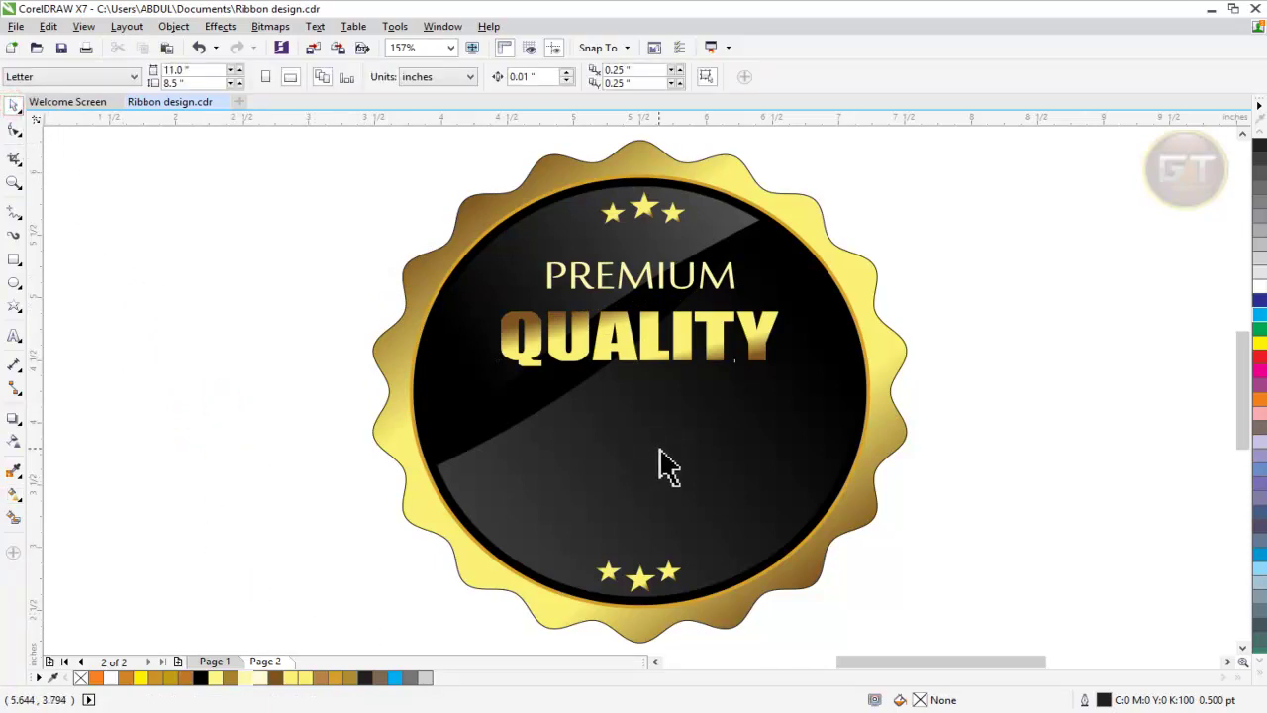
pyautogui.moveTo(663, 346); pyautogui.dragTo(653, 344)
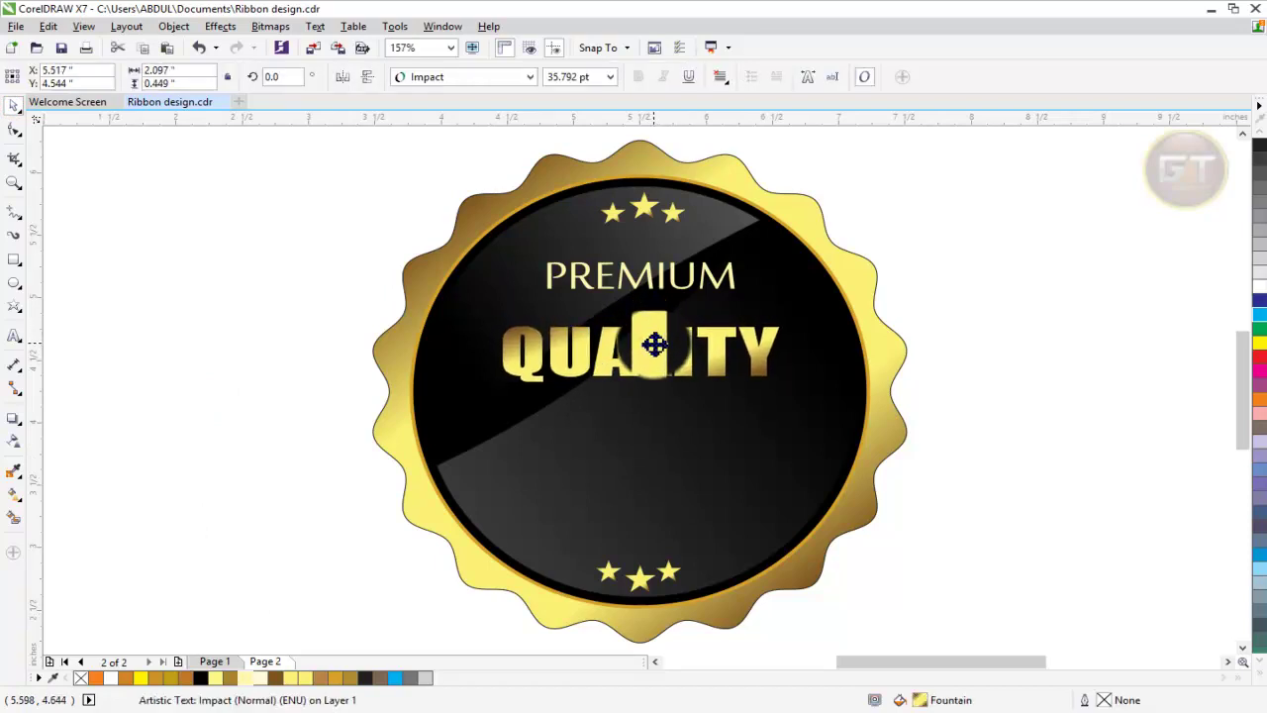
pyautogui.click(361, 344)
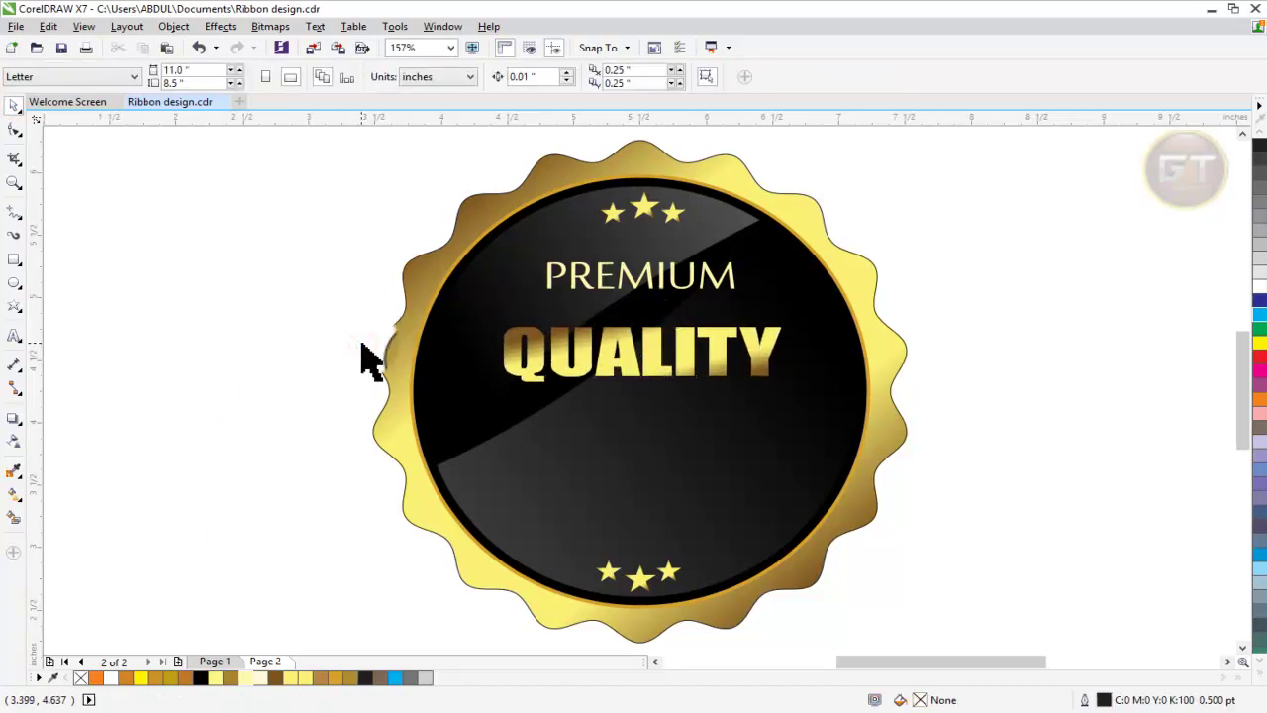
# Step: Type SINCE 2018 left of the badge and move it up closer to it
pyautogui.click(330, 359)
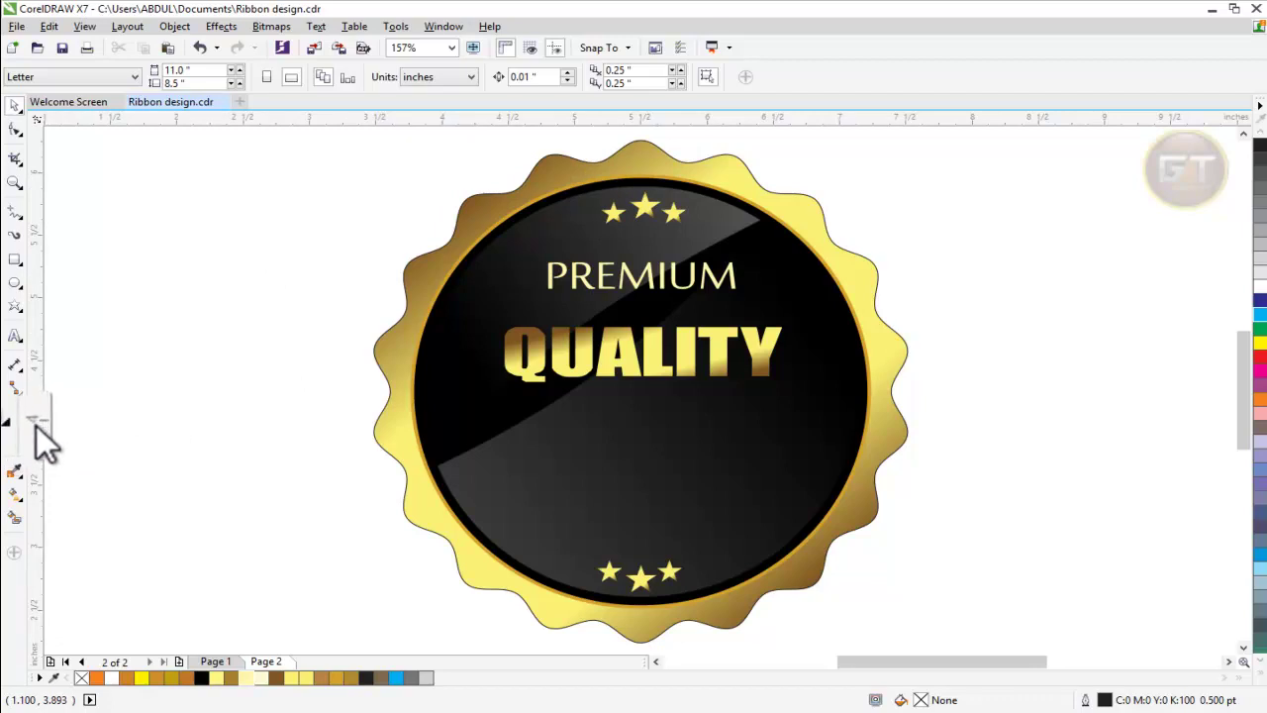
pyautogui.click(12, 337)
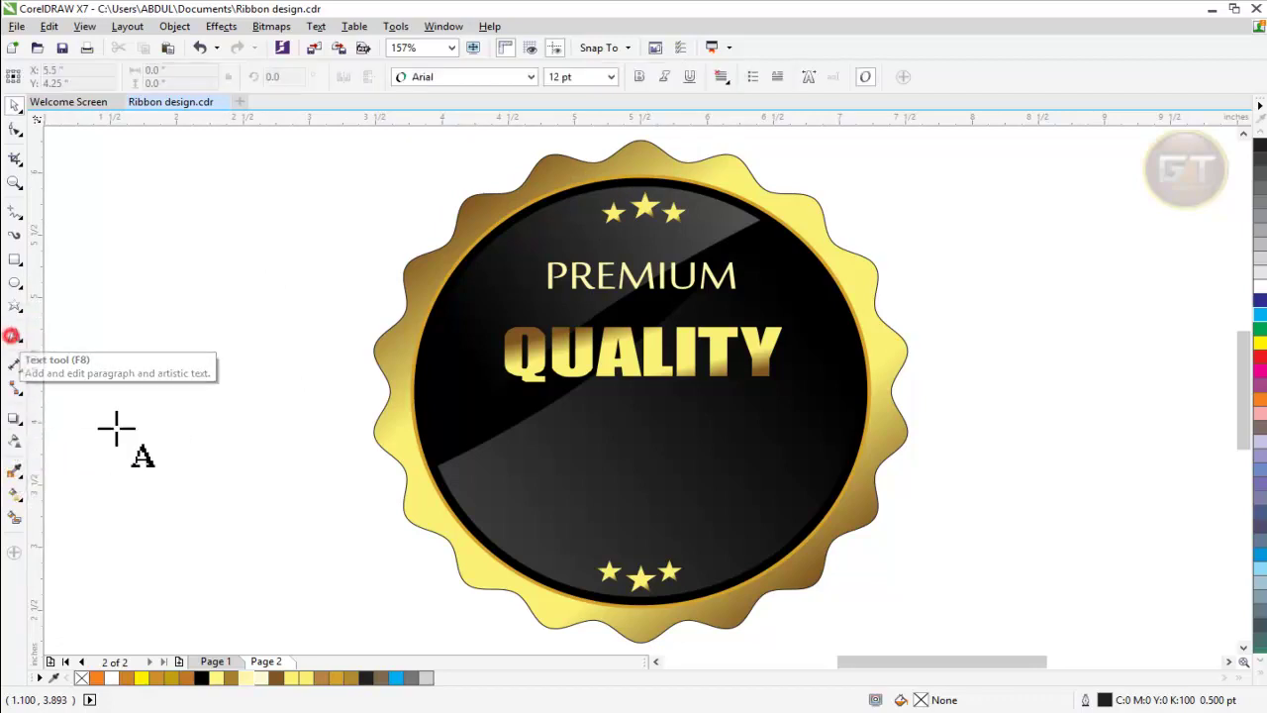
pyautogui.click(167, 486)
pyautogui.write('SINCE 2018')
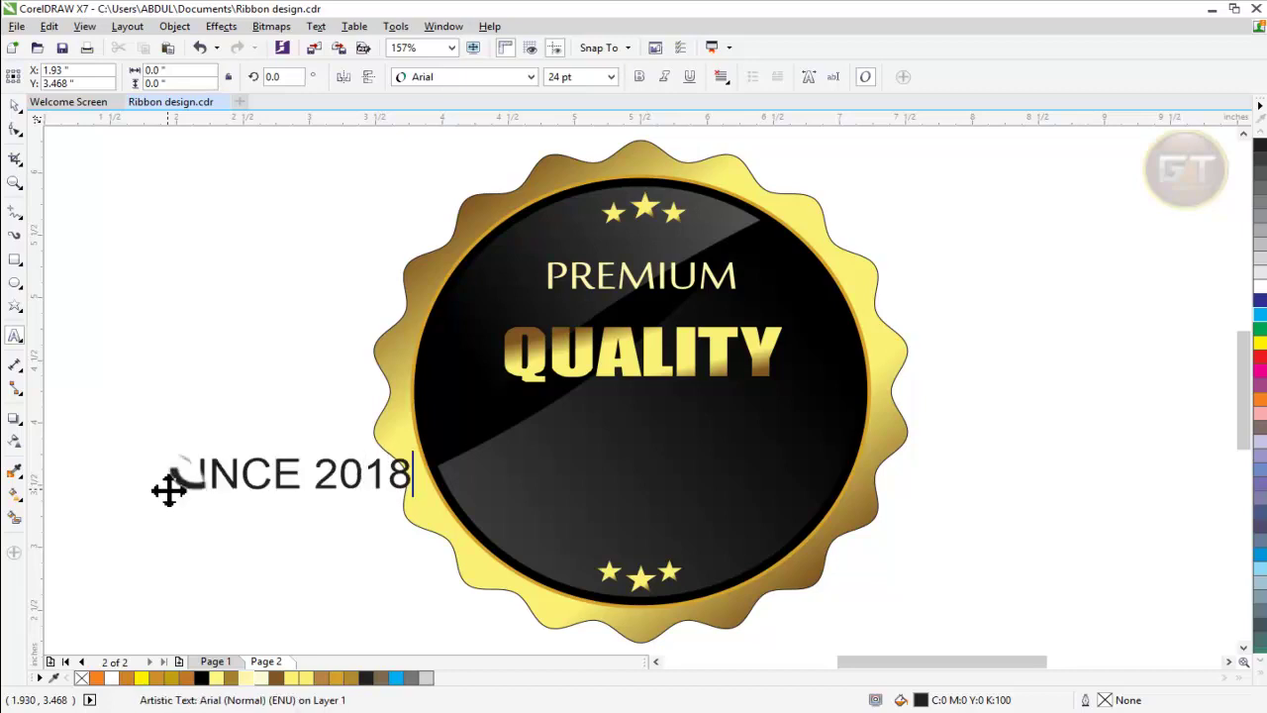
pyautogui.click(14, 104)
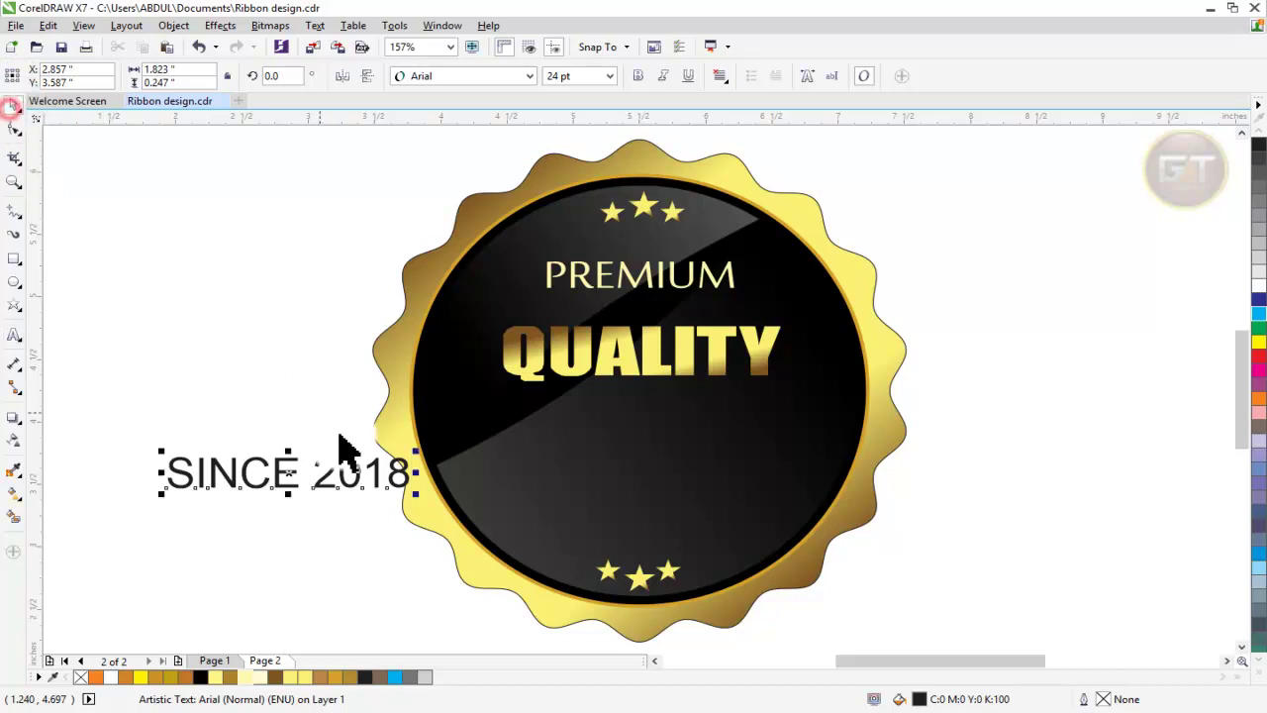
pyautogui.moveTo(339, 473); pyautogui.dragTo(293, 391)
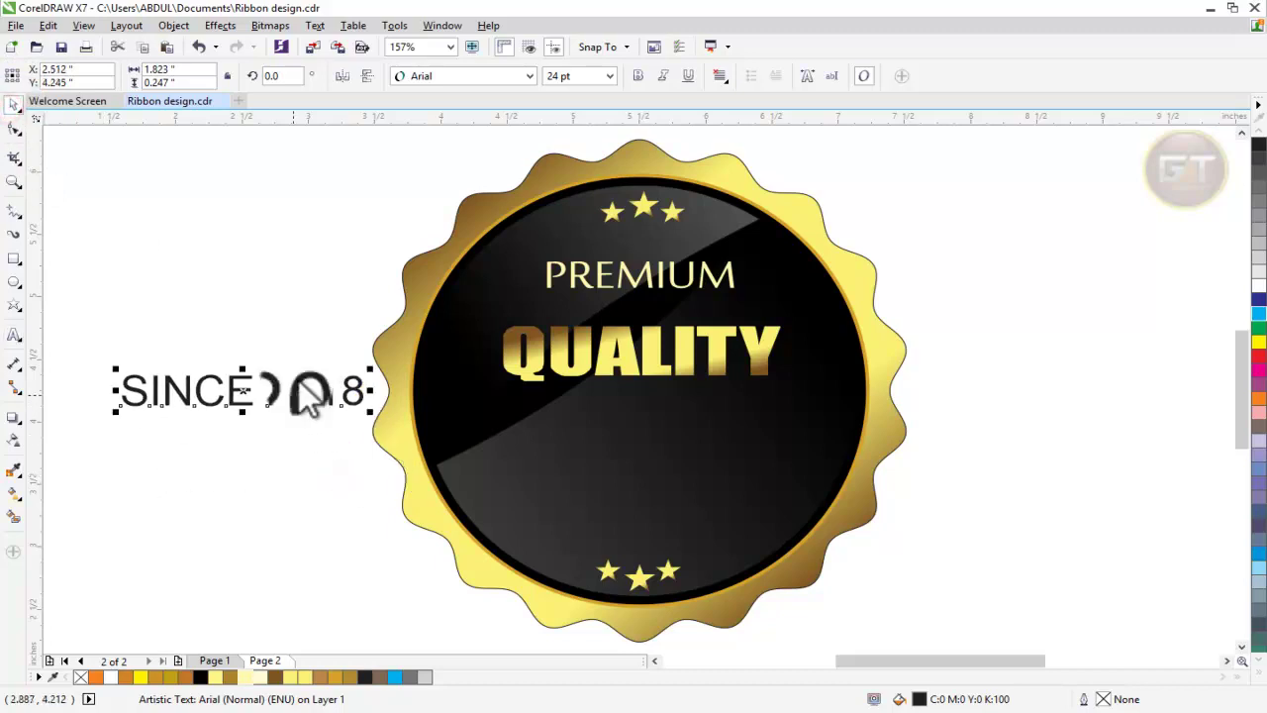
# Step: Set SINCE 2018 in Browallia New and place it just above the bottom stars
pyautogui.click(525, 75)
pyautogui.moveTo(439, 179)
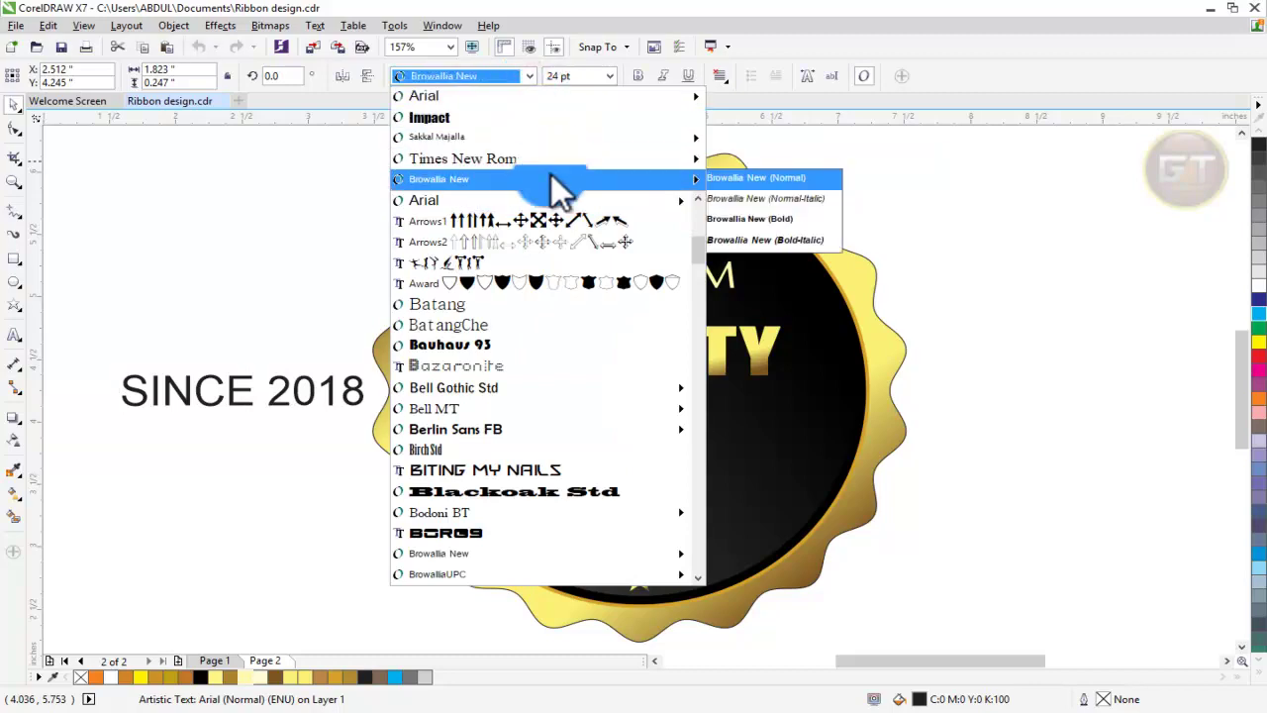
pyautogui.click(654, 185)
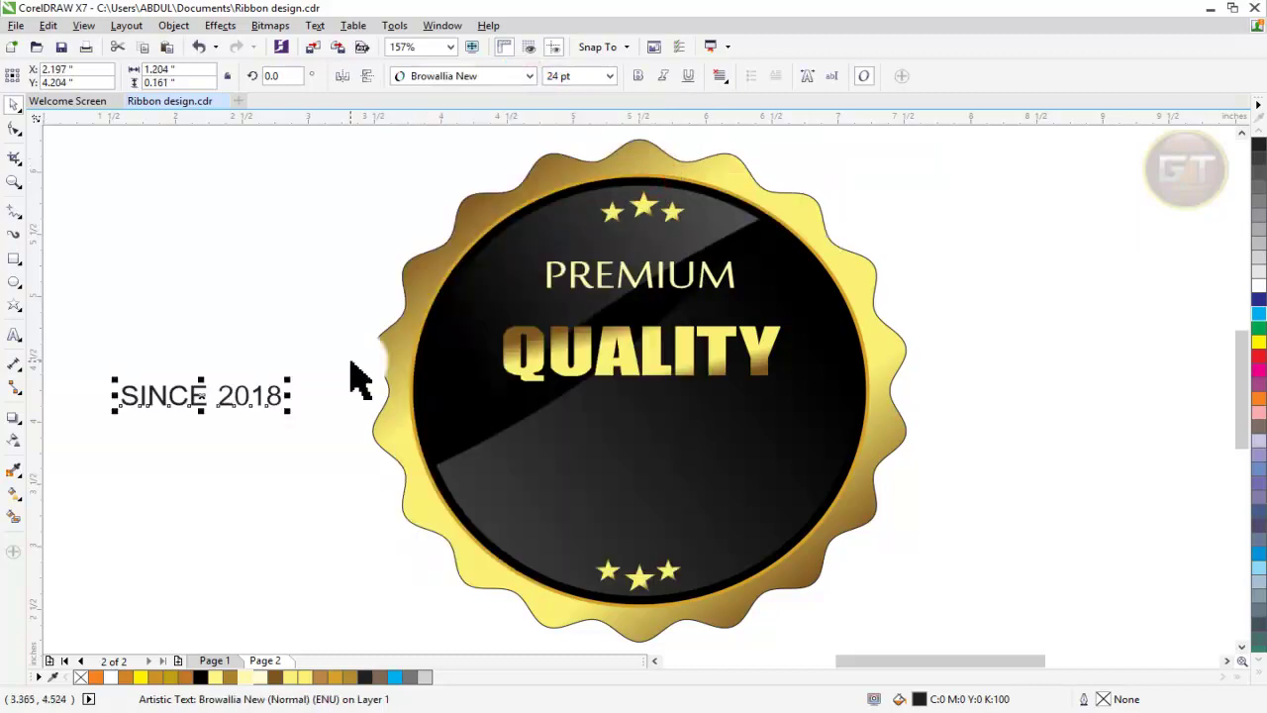
pyautogui.moveTo(198, 396); pyautogui.dragTo(646, 529)
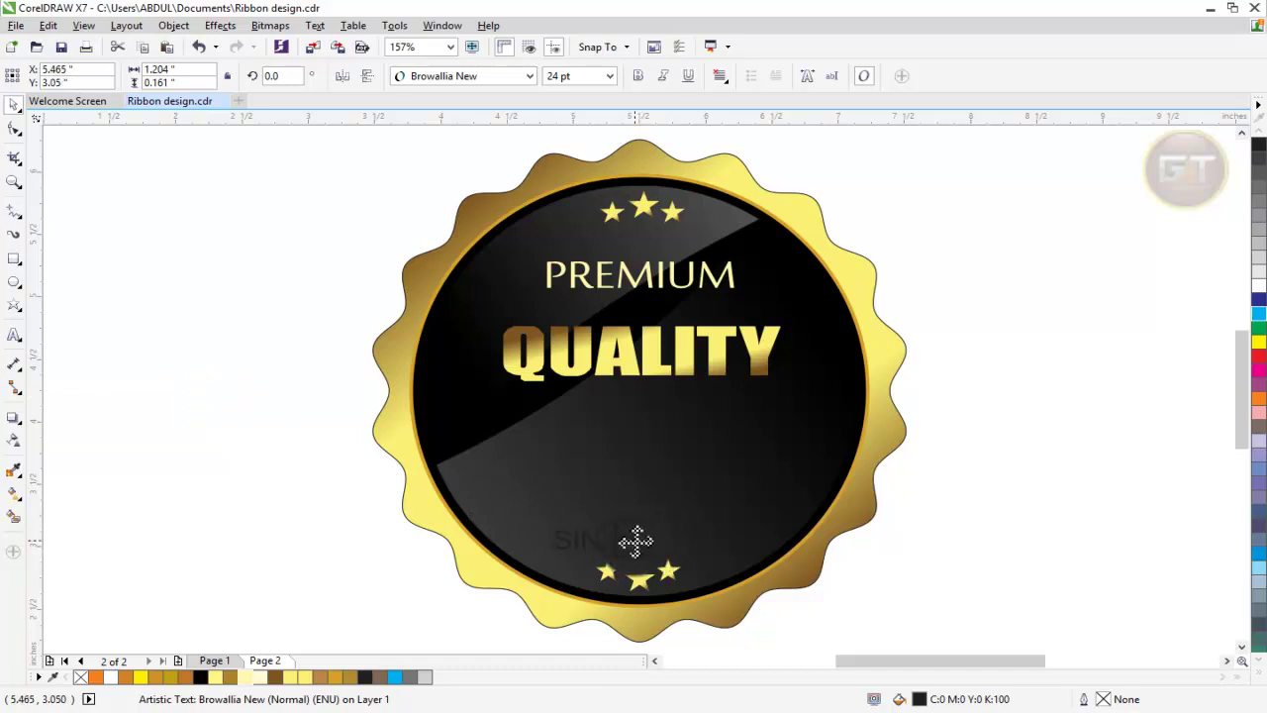
pyautogui.moveTo(636, 539); pyautogui.dragTo(633, 540)
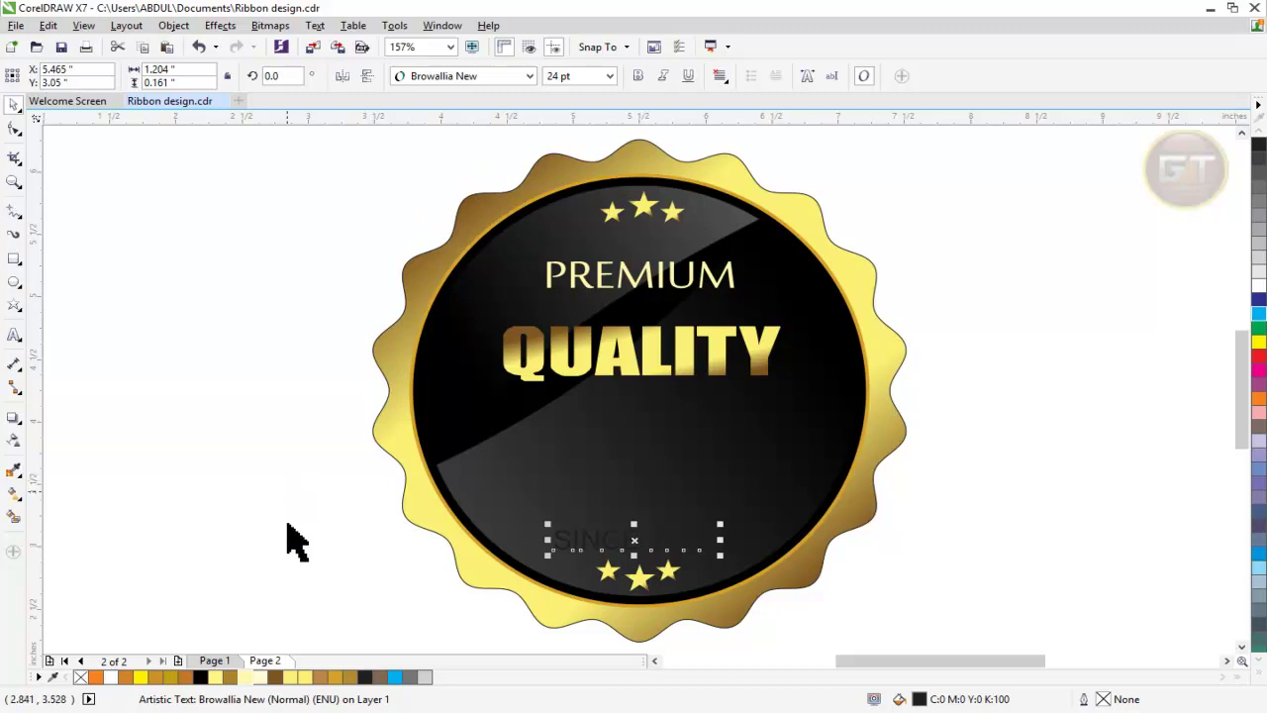
pyautogui.click(14, 492)
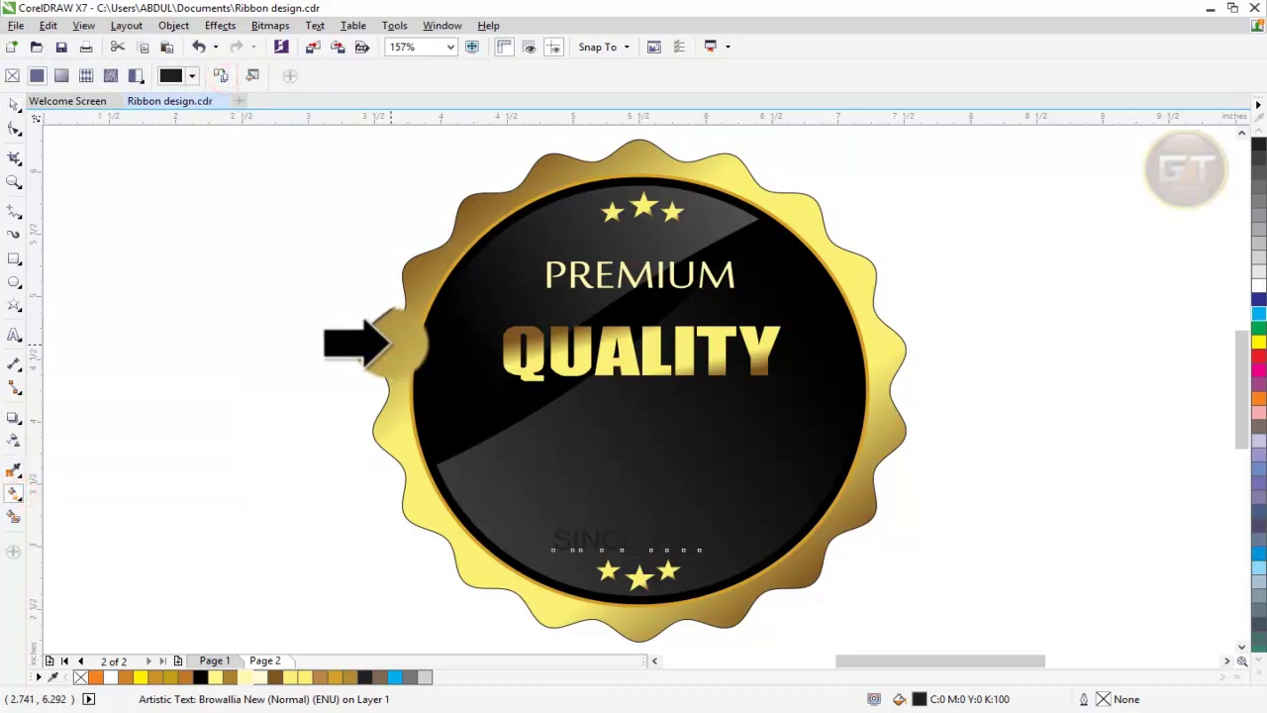
# Step: Give SINCE 2018 a flat pale yellow fill (C3 M0 Y67 K0), dismissing the defaults prompt
pyautogui.click(62, 75)
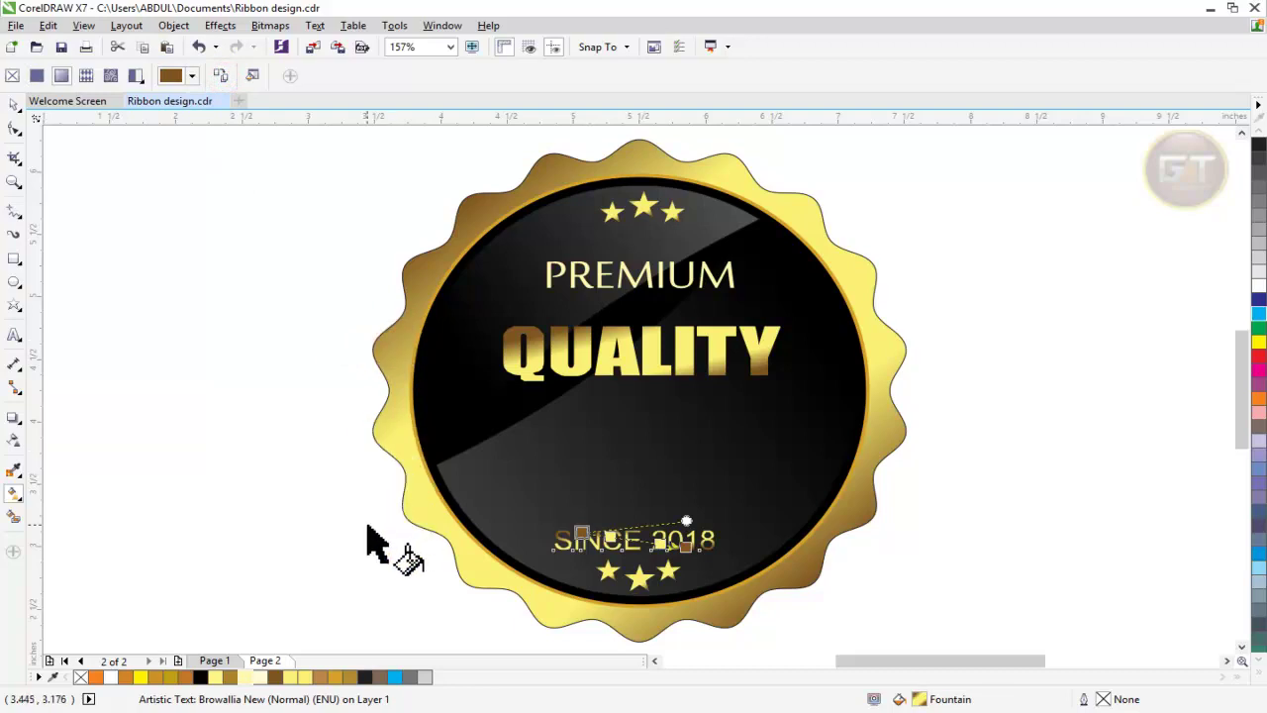
pyautogui.click(381, 564)
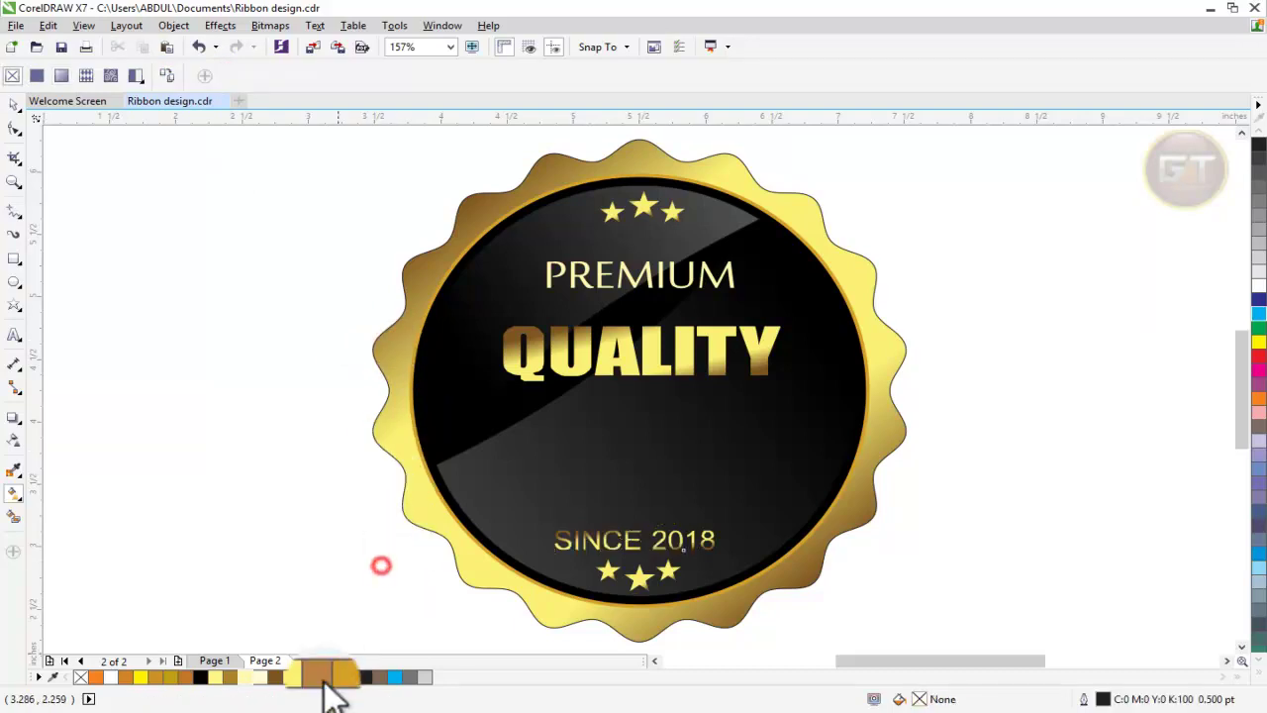
pyautogui.click(304, 679)
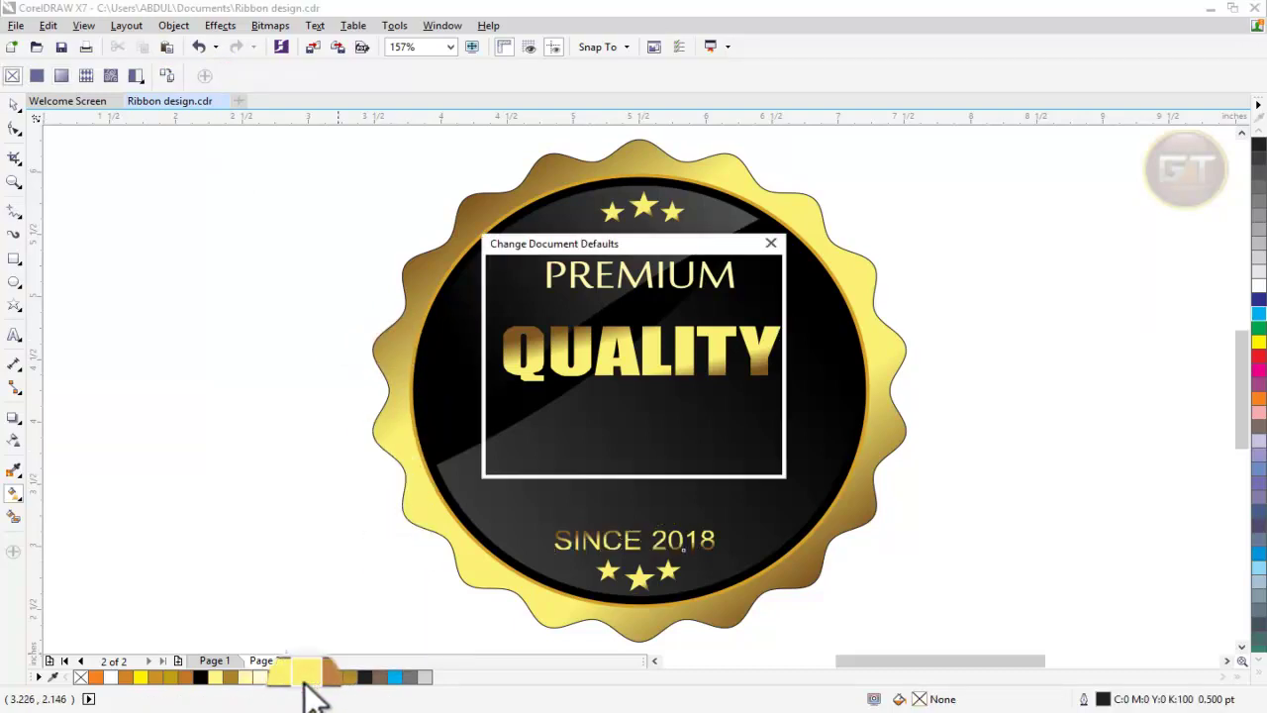
pyautogui.click(771, 243)
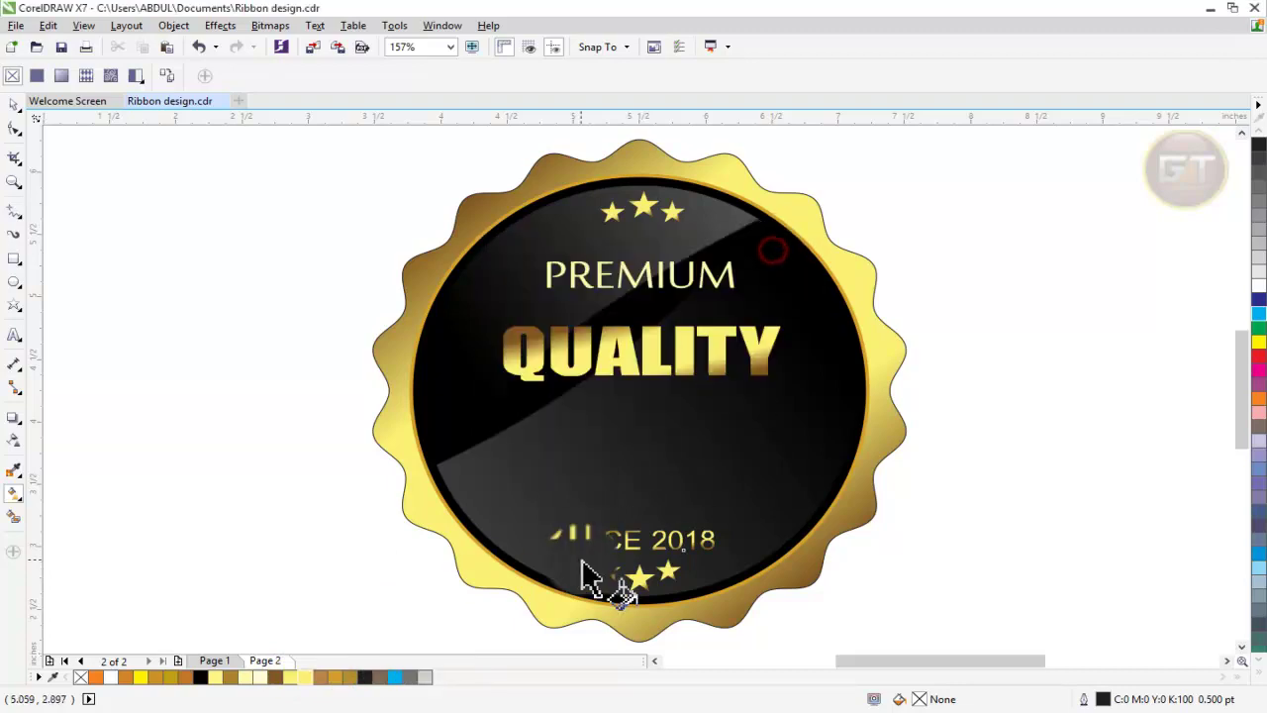
pyautogui.click(14, 100)
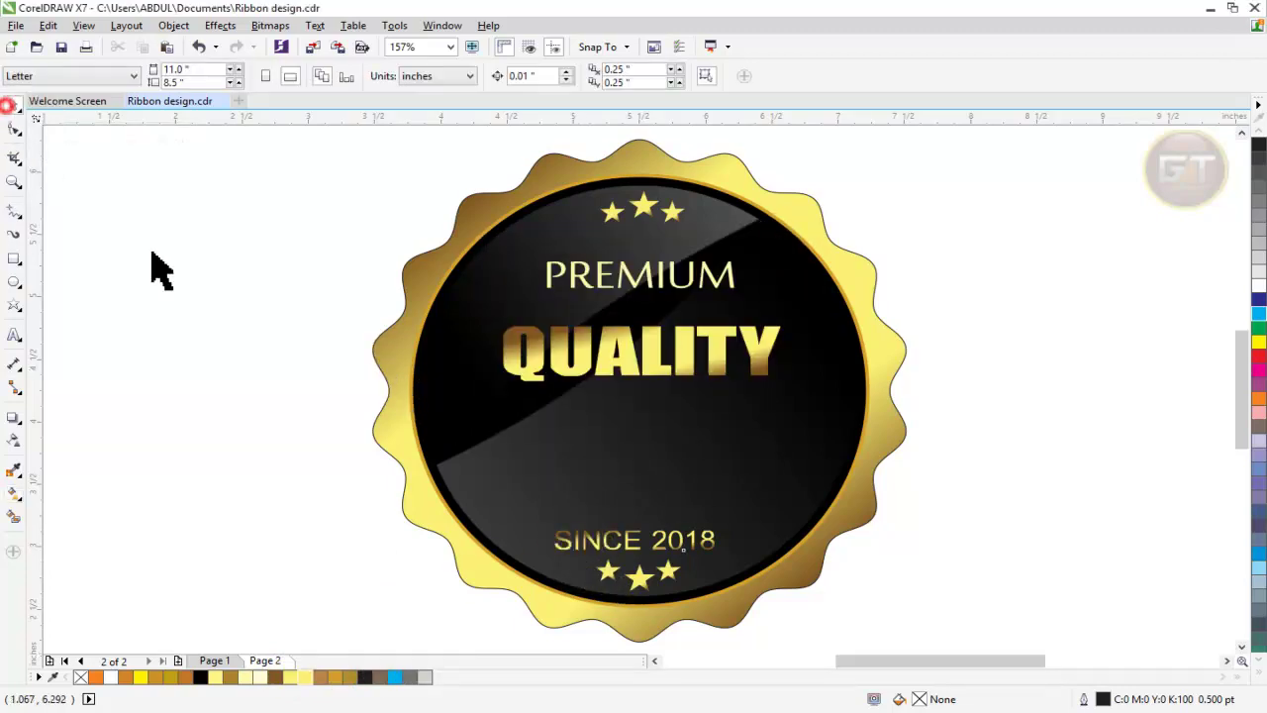
pyautogui.click(360, 523)
pyautogui.click(605, 557)
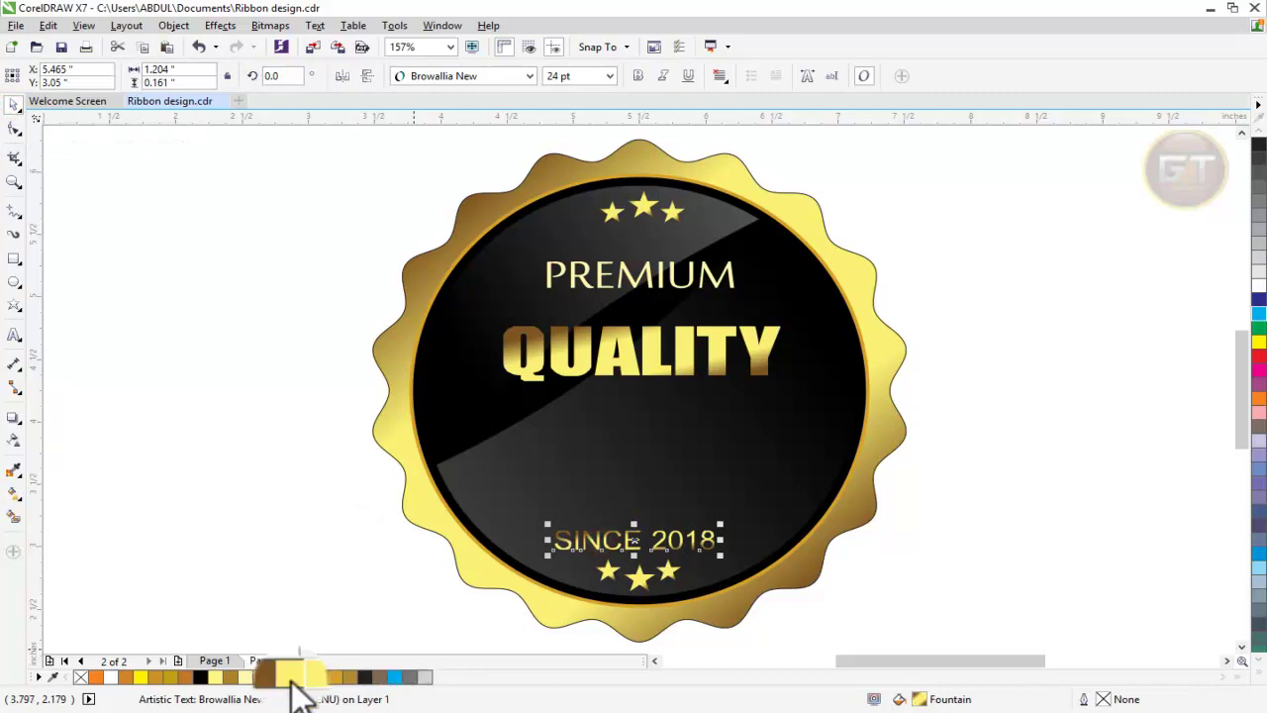
pyautogui.click(305, 677)
pyautogui.moveTo(306, 679); pyautogui.dragTo(639, 540)
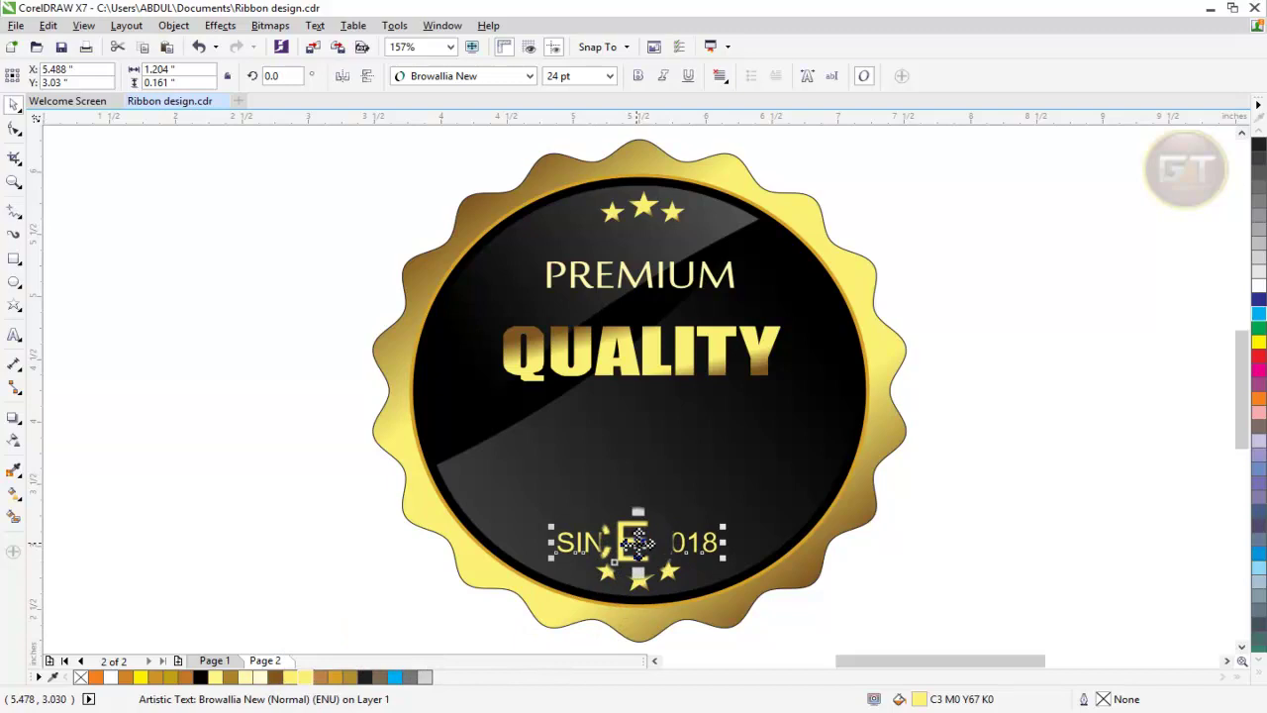
pyautogui.click(291, 540)
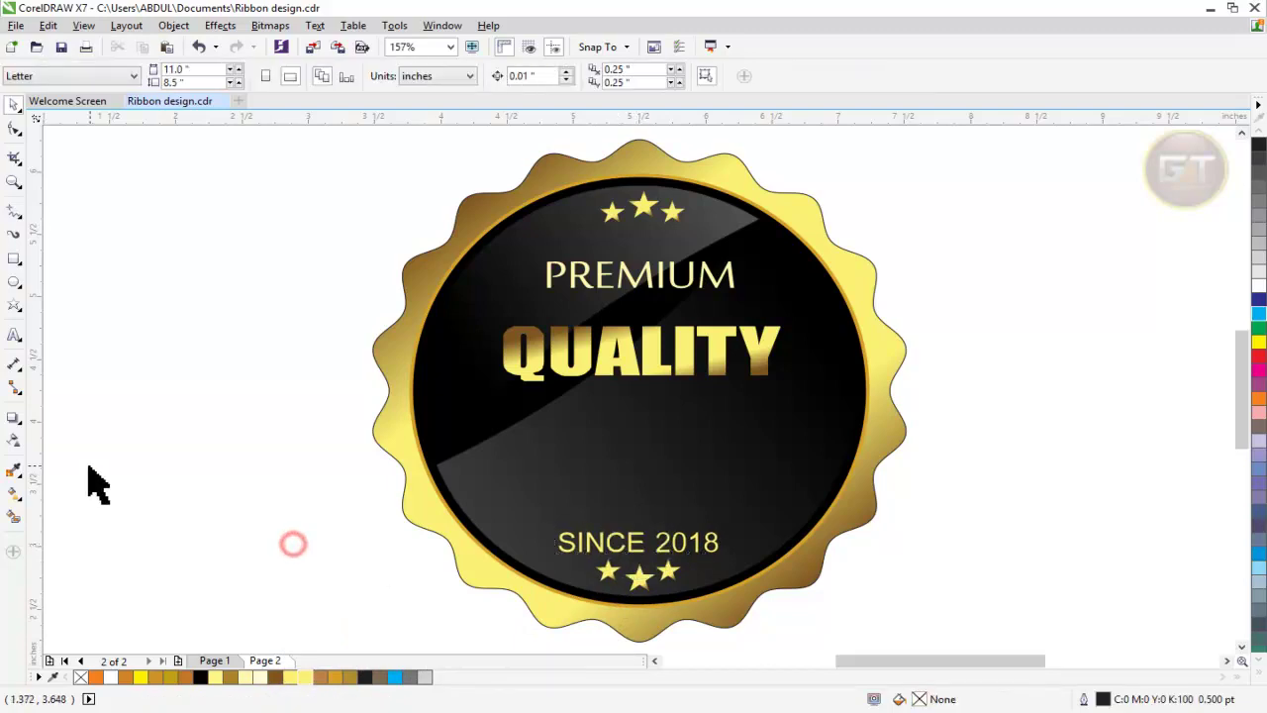
# Step: Re-angle the shine's transparency gradient diagonally across the black lens, then zoom back to fit
pyautogui.click(446, 515)
pyautogui.click(13, 438)
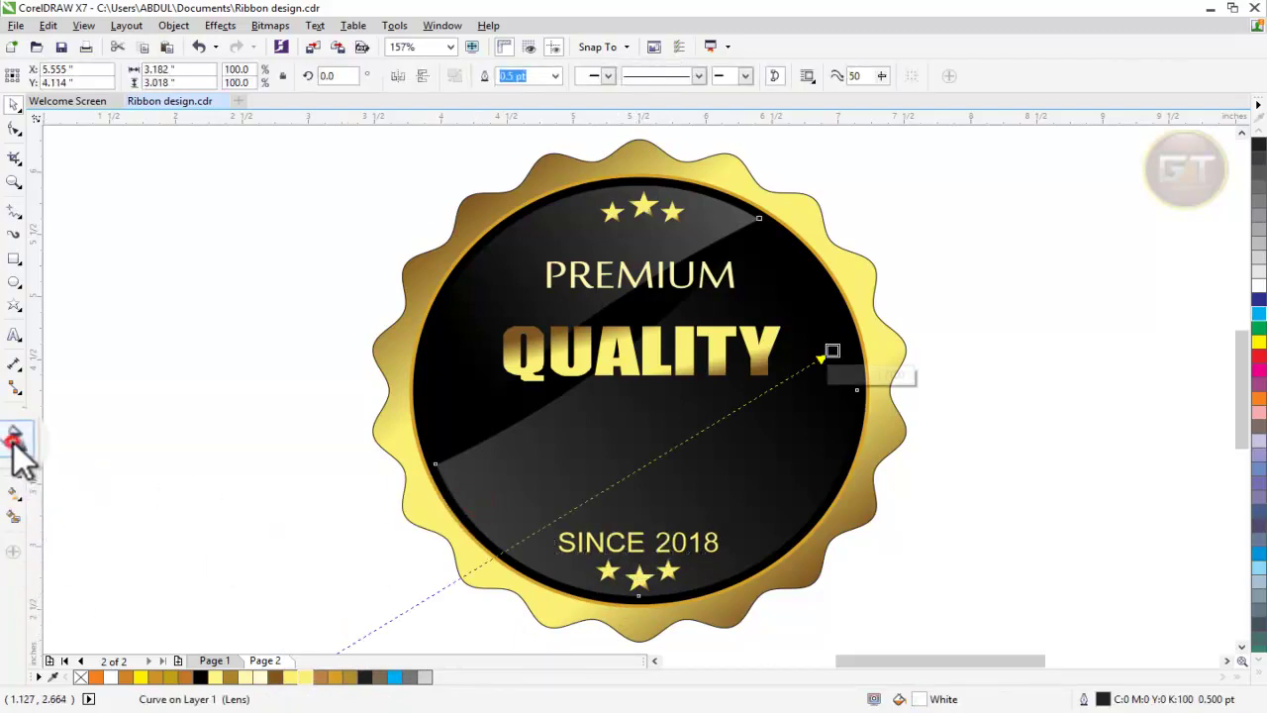
pyautogui.scroll(-2, 538, 450)
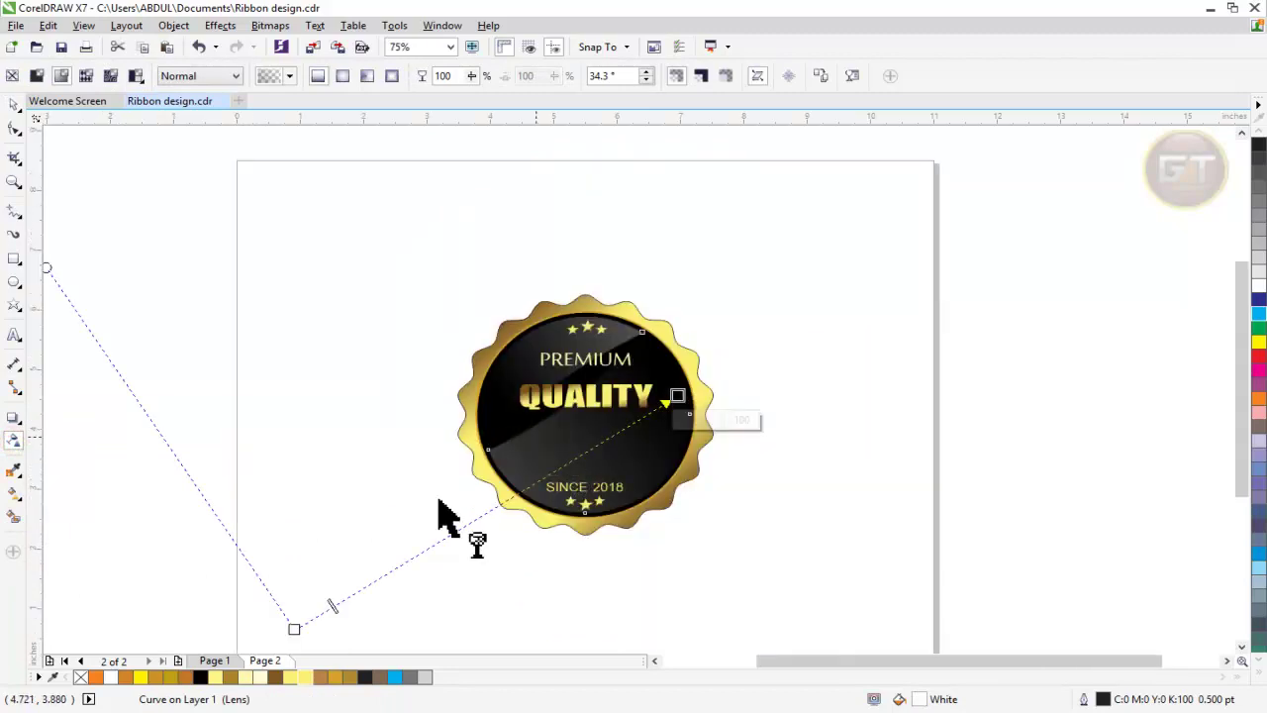
pyautogui.moveTo(290, 626); pyautogui.dragTo(232, 637)
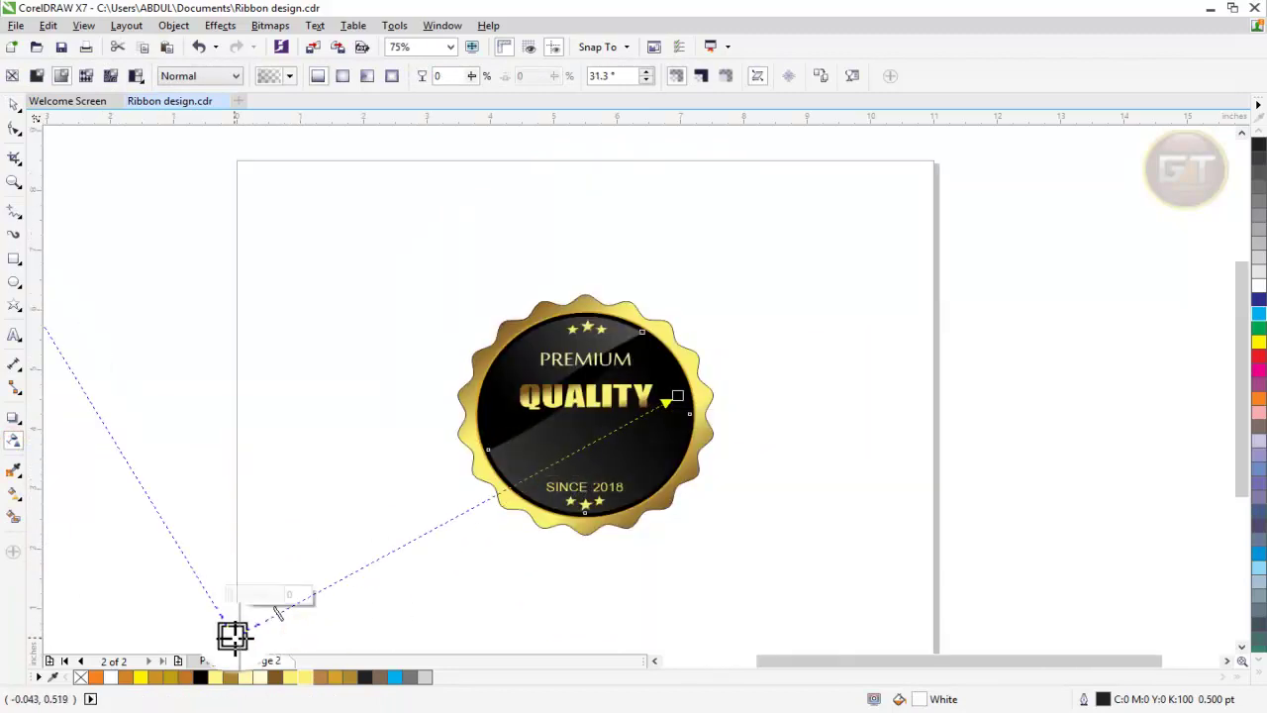
pyautogui.moveTo(645, 334); pyautogui.dragTo(738, 275)
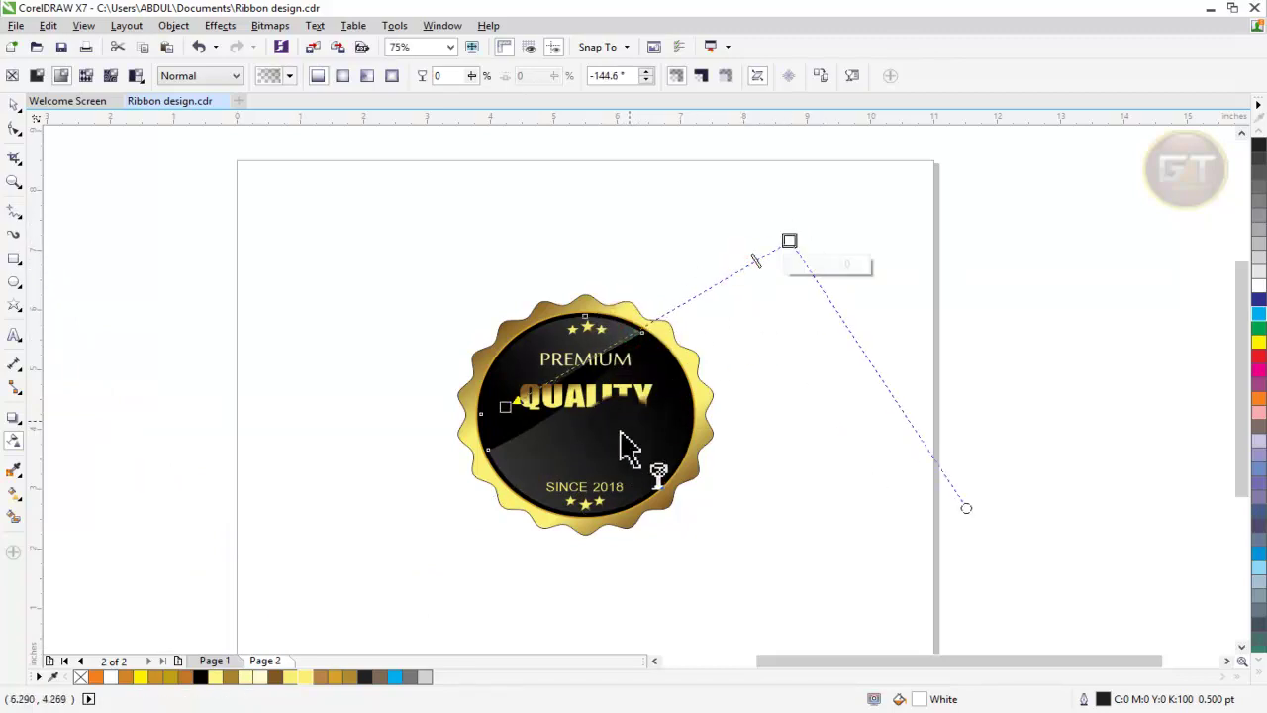
pyautogui.hotkey('ctrl', 'z')
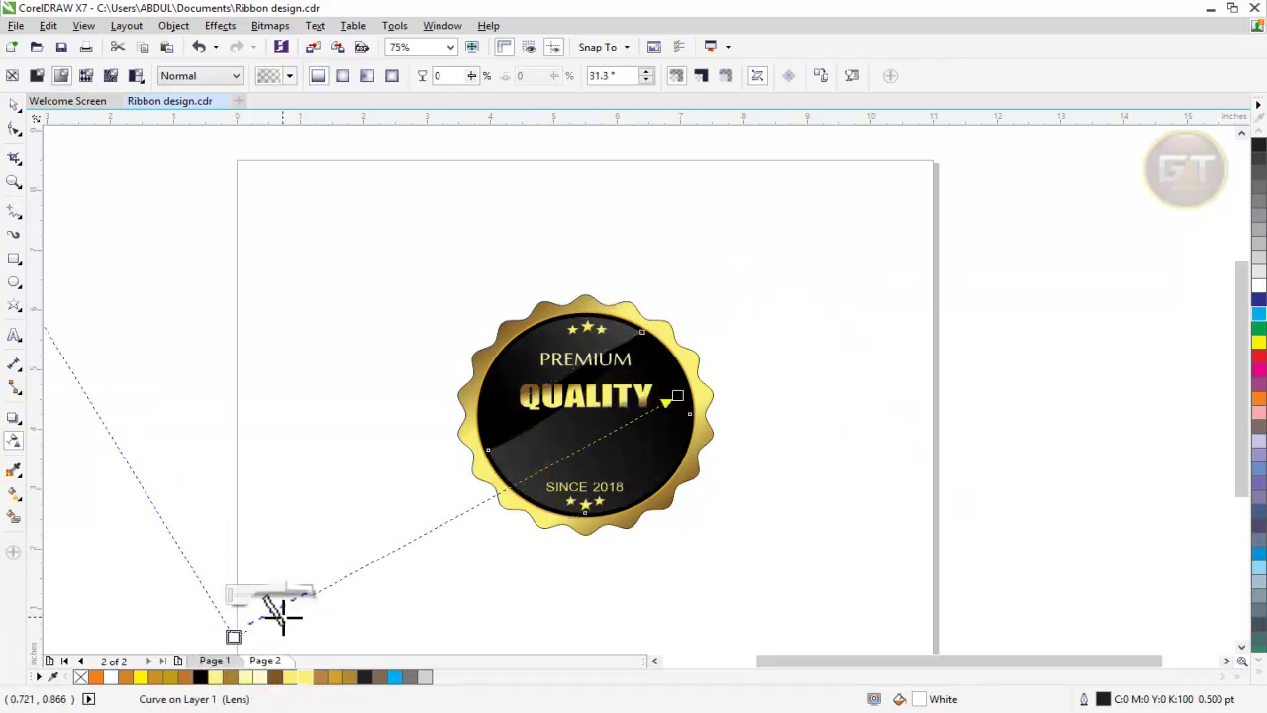
pyautogui.moveTo(230, 634); pyautogui.dragTo(213, 639)
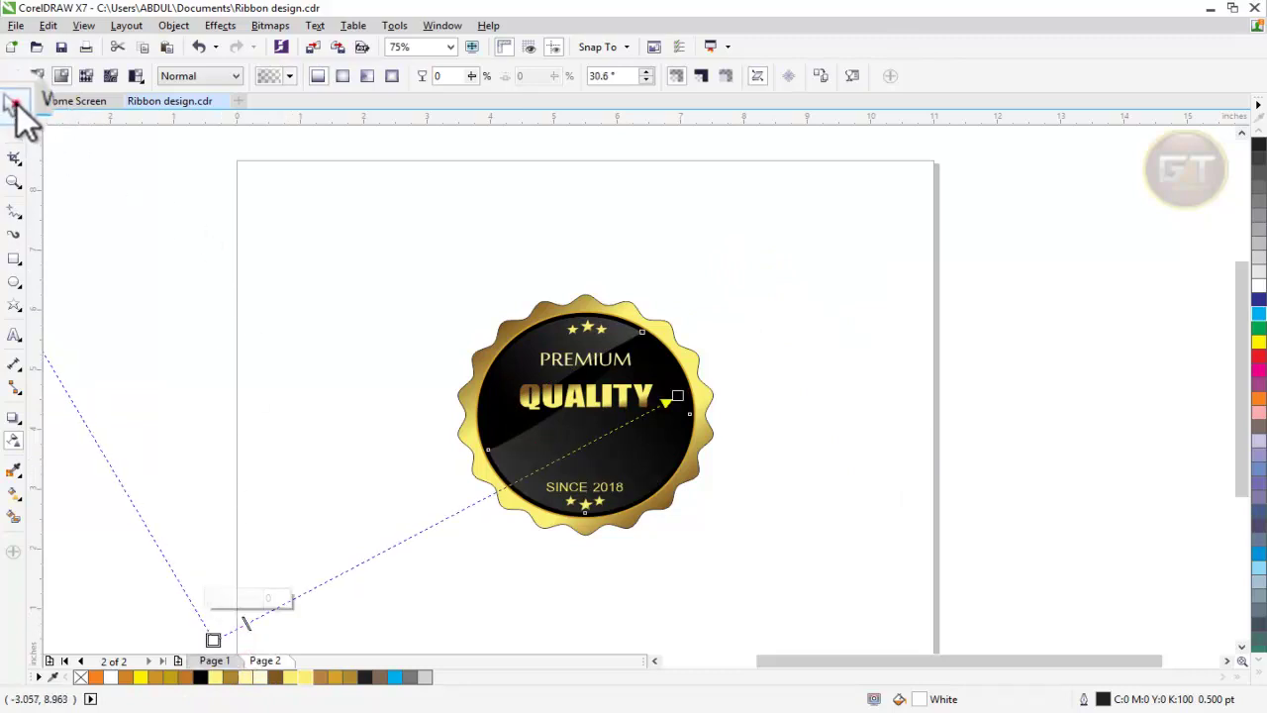
pyautogui.click(13, 103)
pyautogui.click(406, 331)
pyautogui.press('F4')
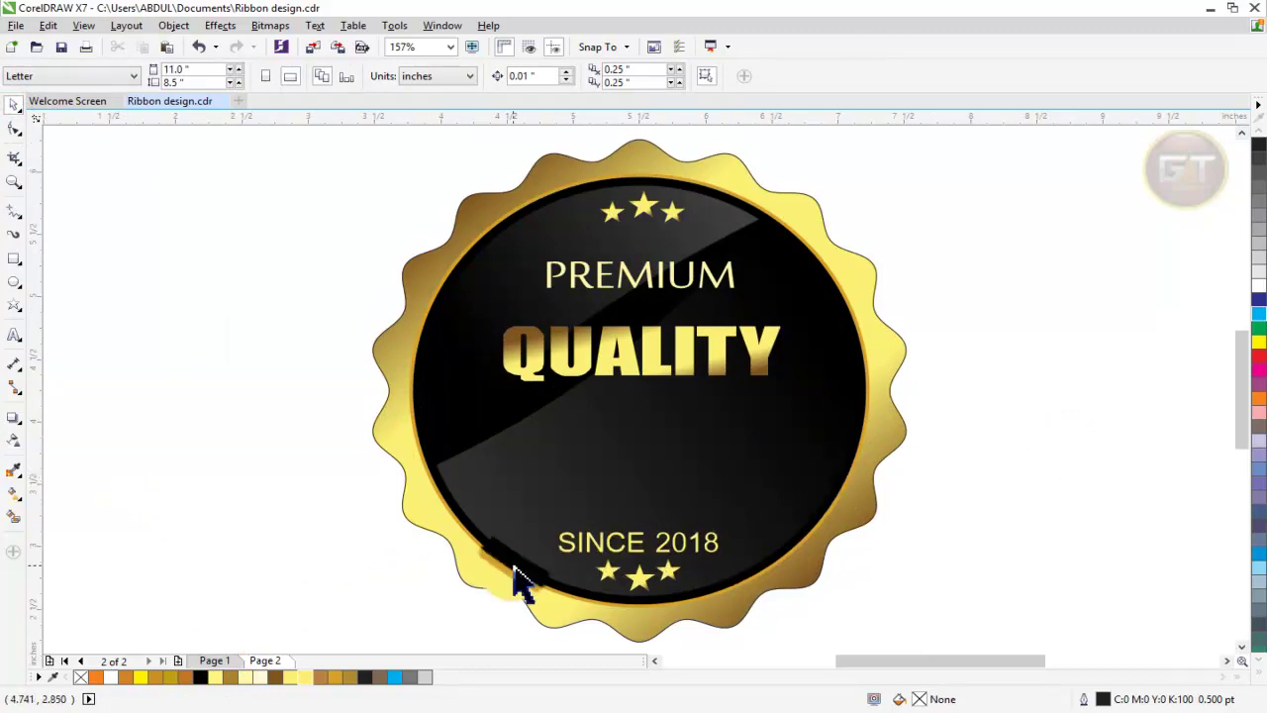
# Step: Draw a short horizontal line with a 1.0 pt outline width
pyautogui.click(14, 212)
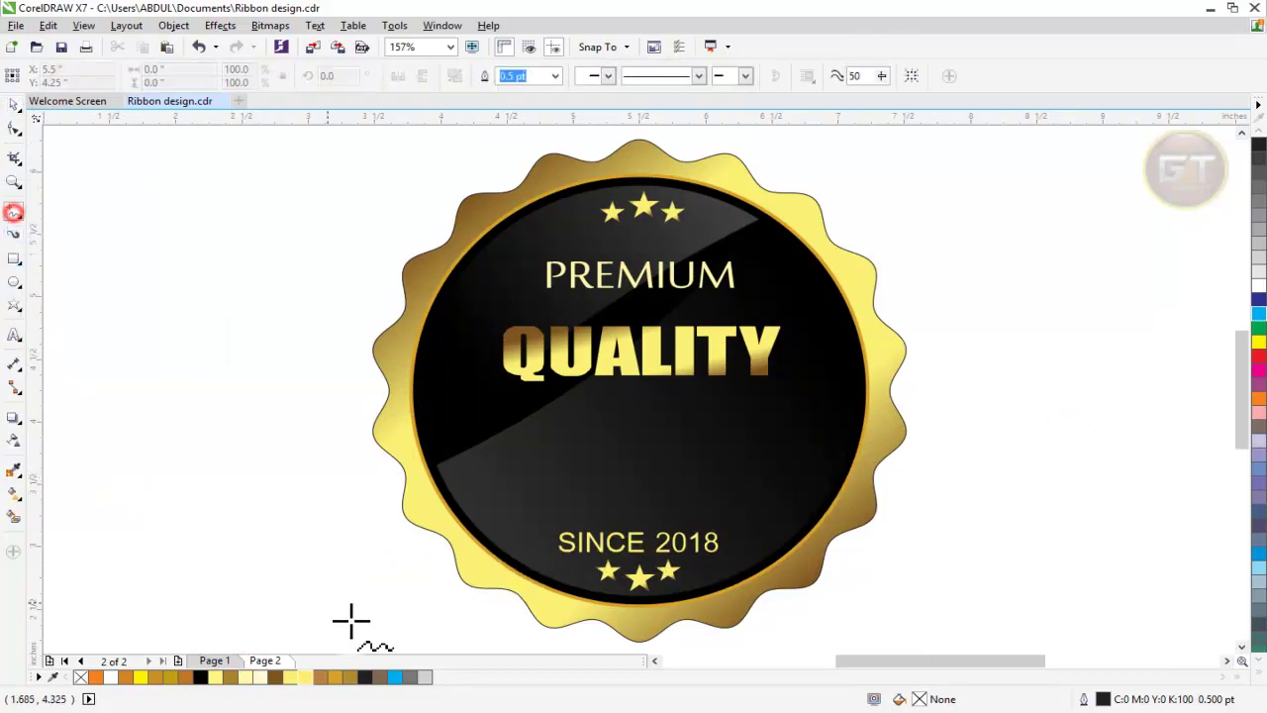
pyautogui.click(401, 591)
pyautogui.click(14, 104)
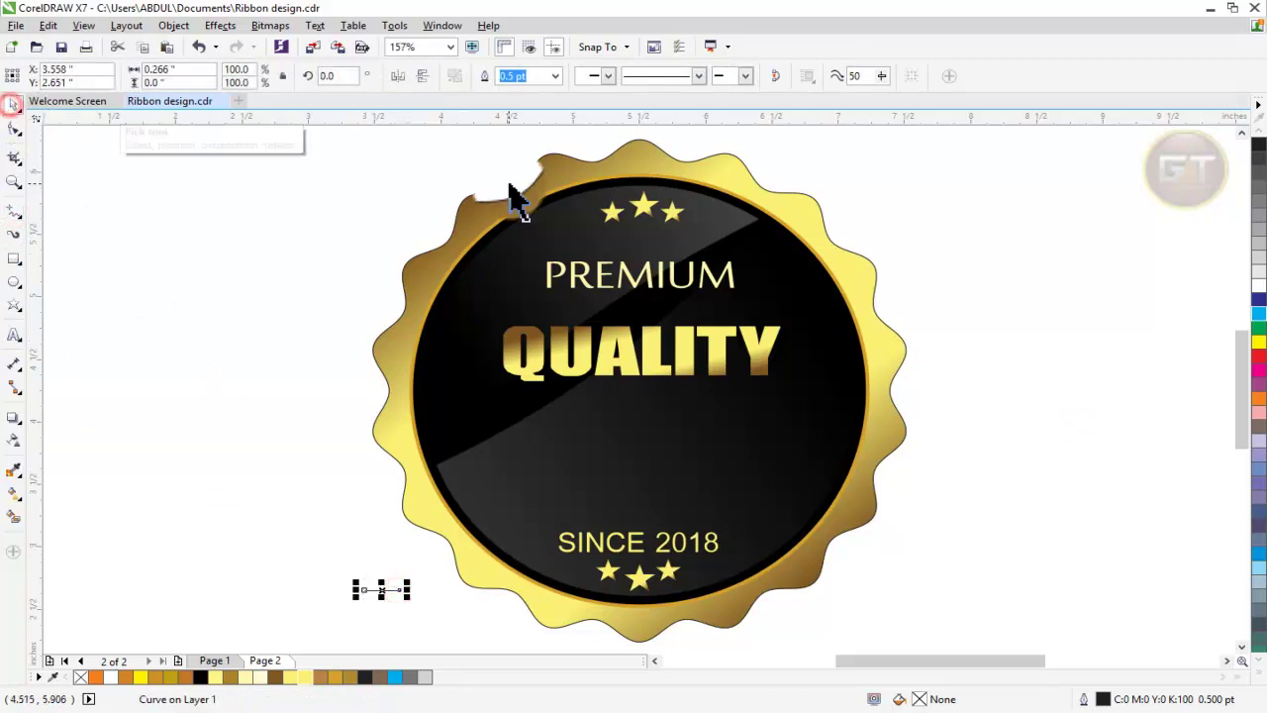
pyautogui.click(555, 76)
pyautogui.click(531, 143)
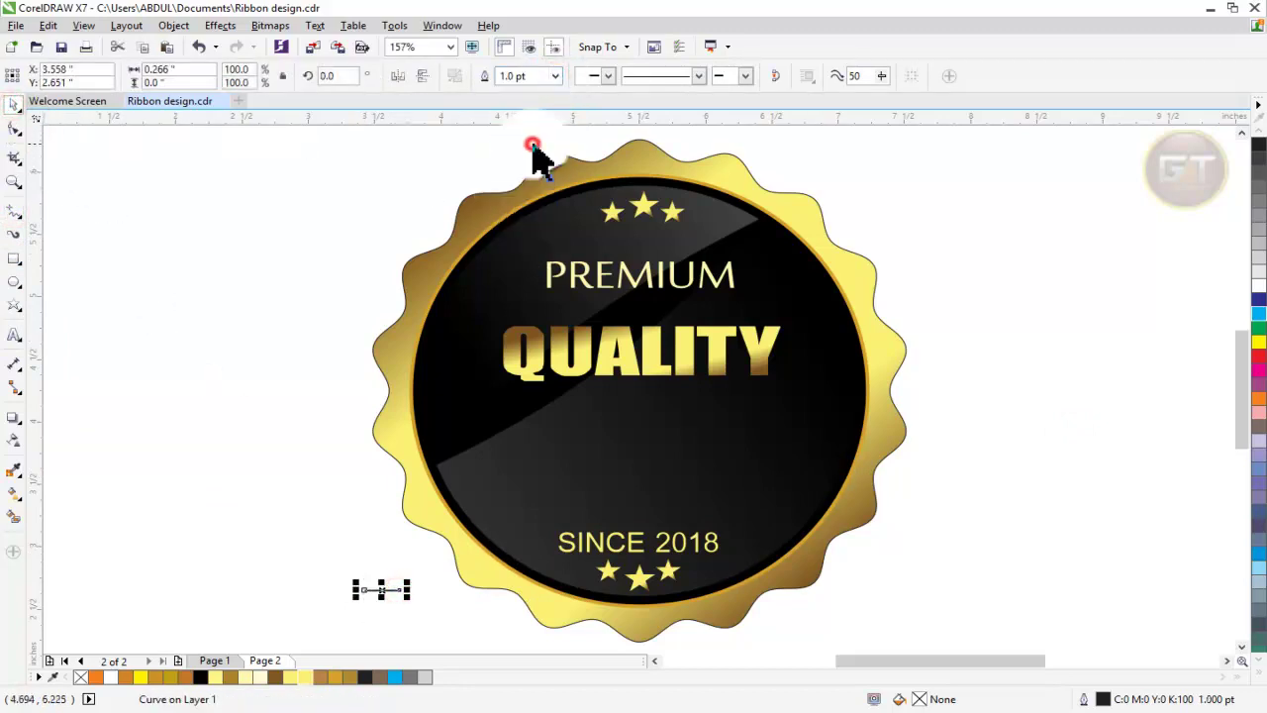
# Step: Move the line just left of SINCE 2018 and give it a pale yellow outline
pyautogui.moveTo(381, 591)
pyautogui.mouseDown()
pyautogui.moveTo(528, 540)
pyautogui.moveTo(499, 539)
pyautogui.mouseUp()
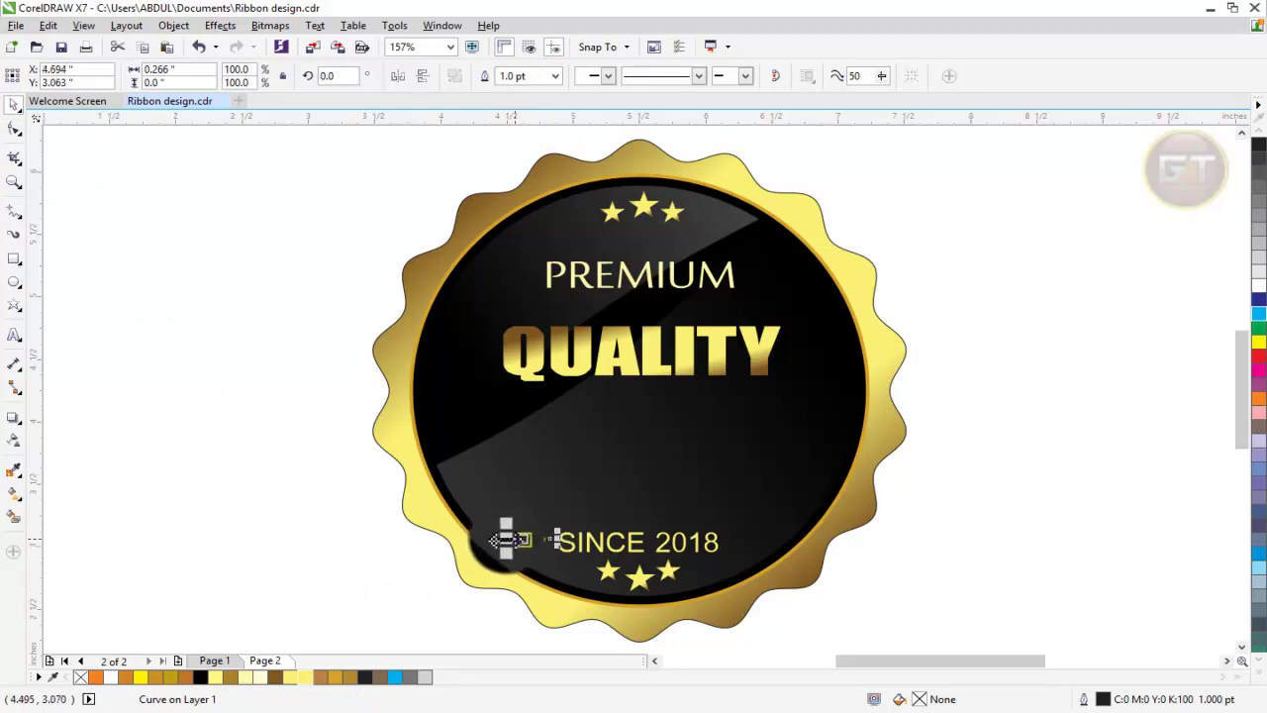
pyautogui.moveTo(509, 539); pyautogui.dragTo(642, 564)
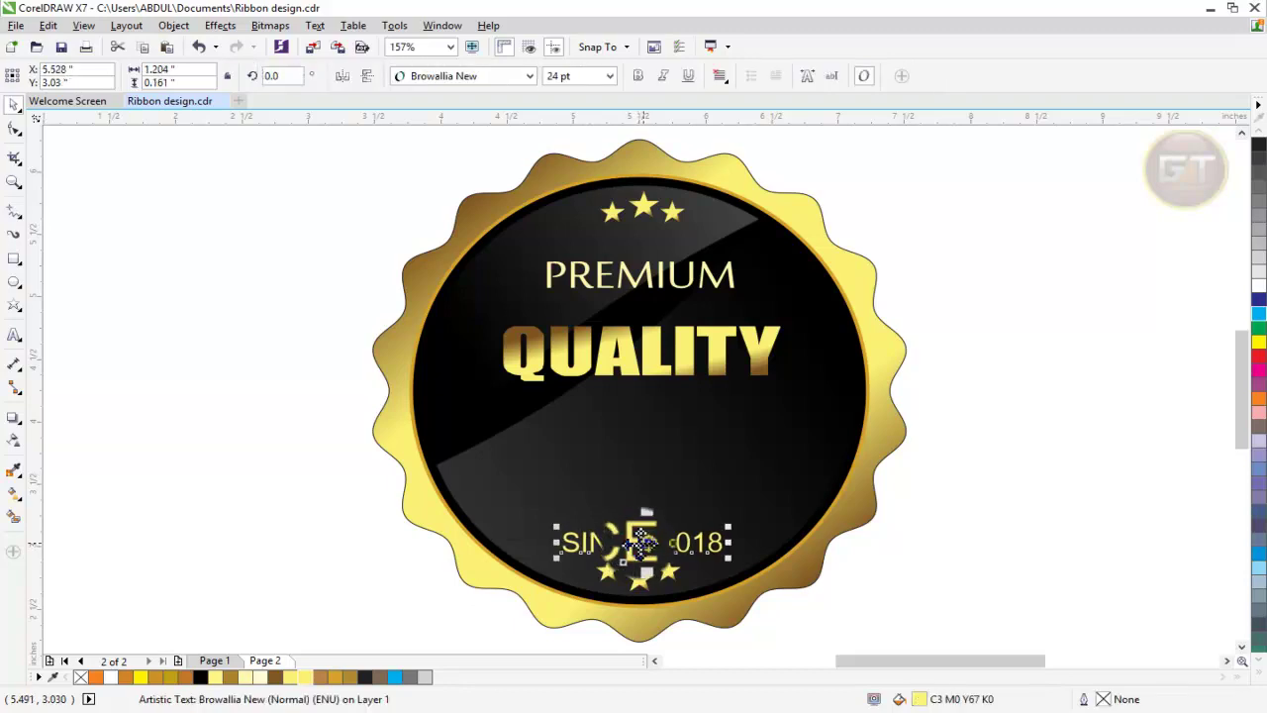
pyautogui.moveTo(642, 564)
pyautogui.mouseDown()
pyautogui.moveTo(551, 564)
pyautogui.moveTo(584, 560)
pyautogui.mouseUp()
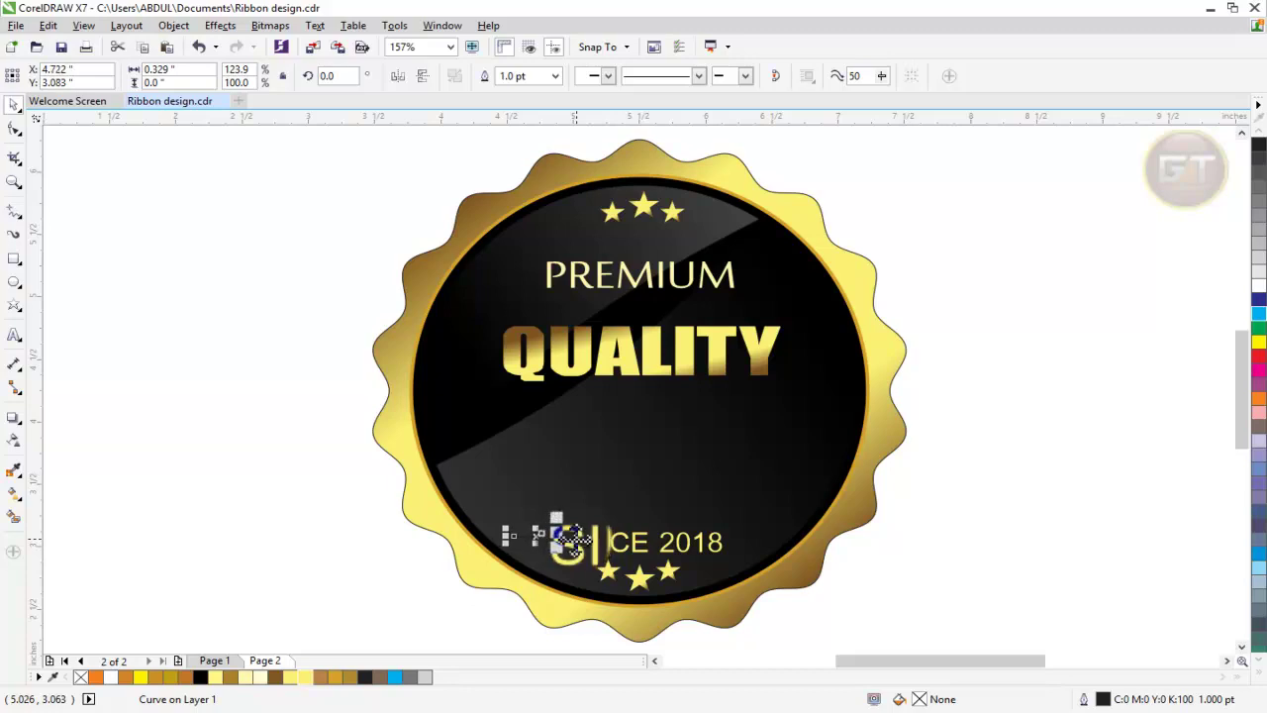
pyautogui.moveTo(584, 559)
pyautogui.mouseDown()
pyautogui.moveTo(510, 539)
pyautogui.moveTo(507, 555)
pyautogui.mouseUp()
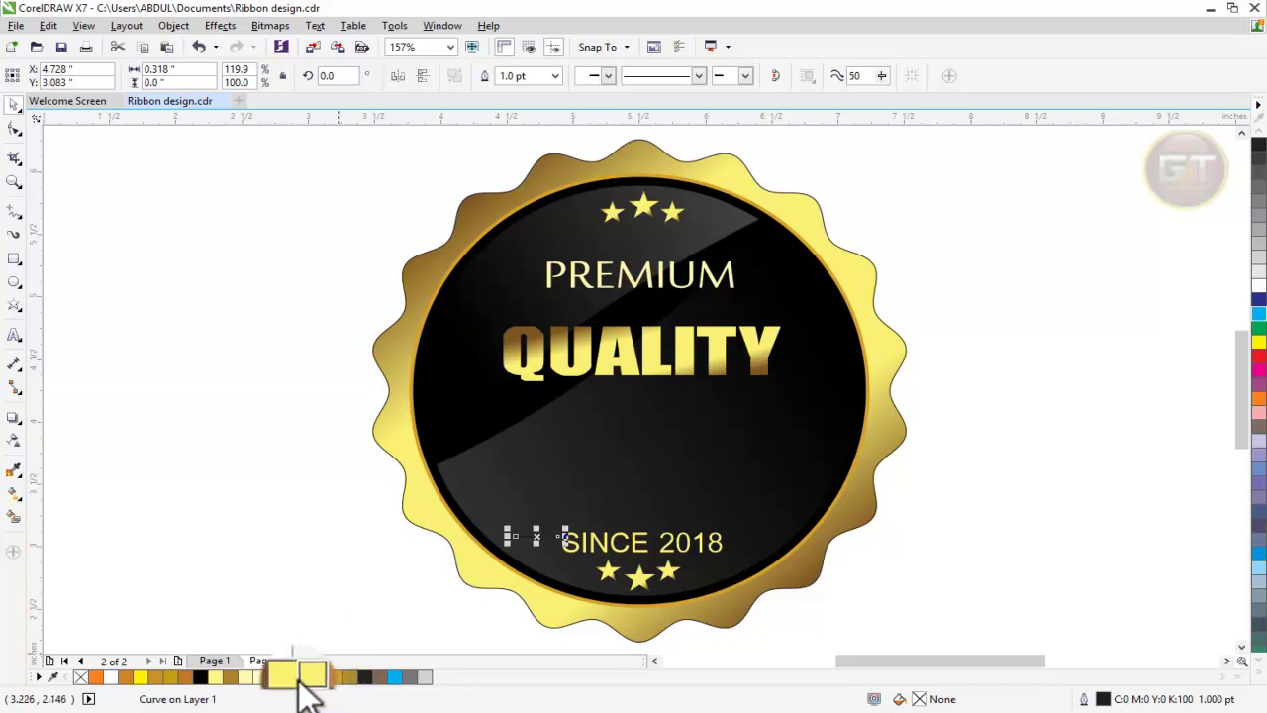
pyautogui.rightClick(305, 677)
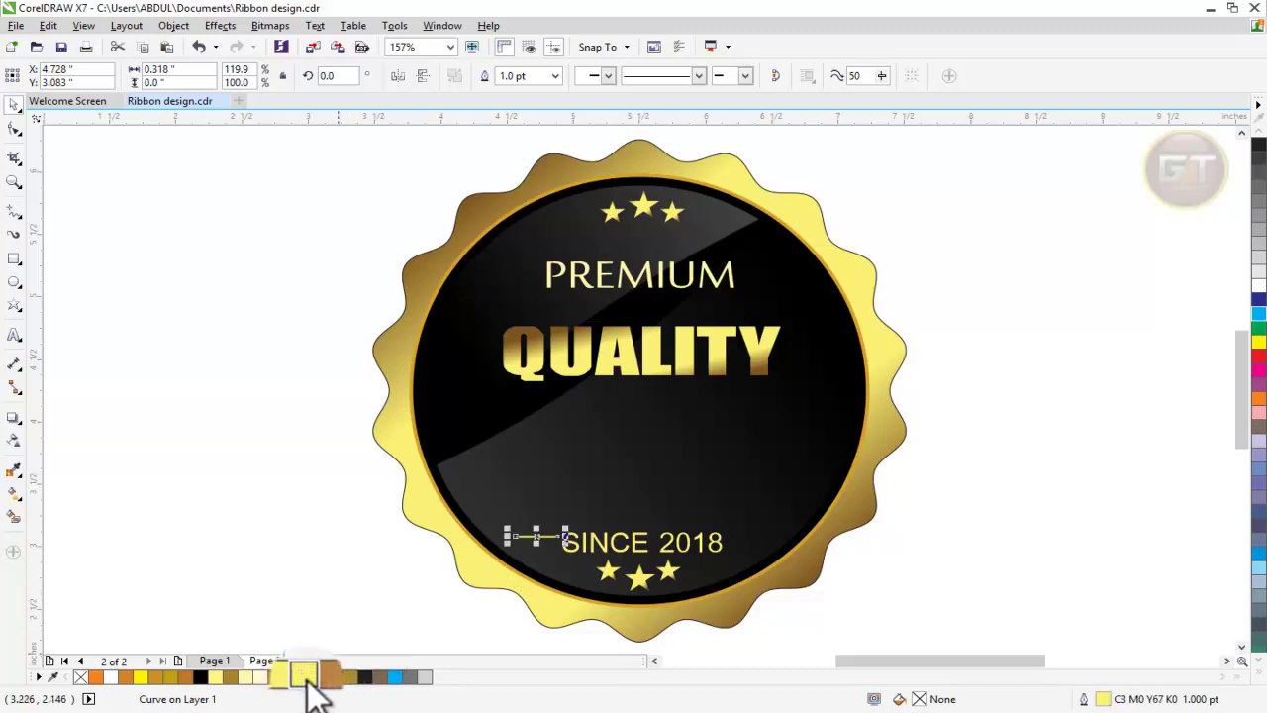
pyautogui.click(297, 535)
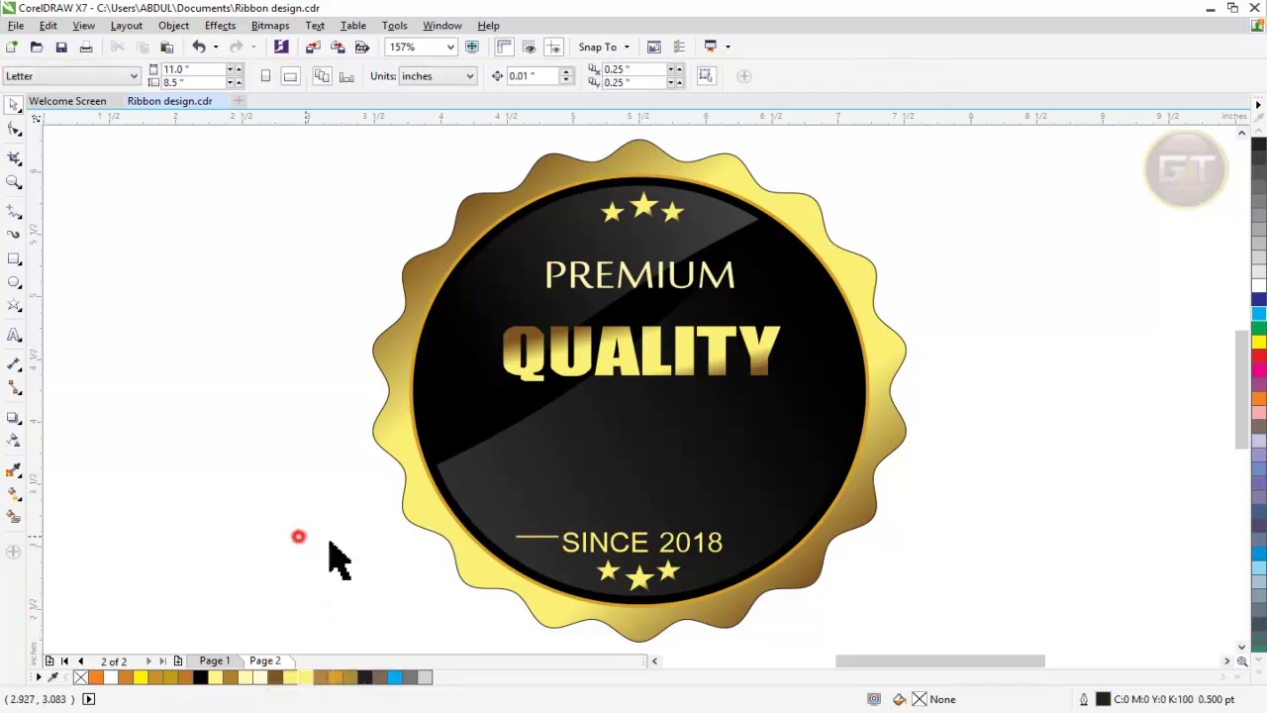
pyautogui.click(642, 557)
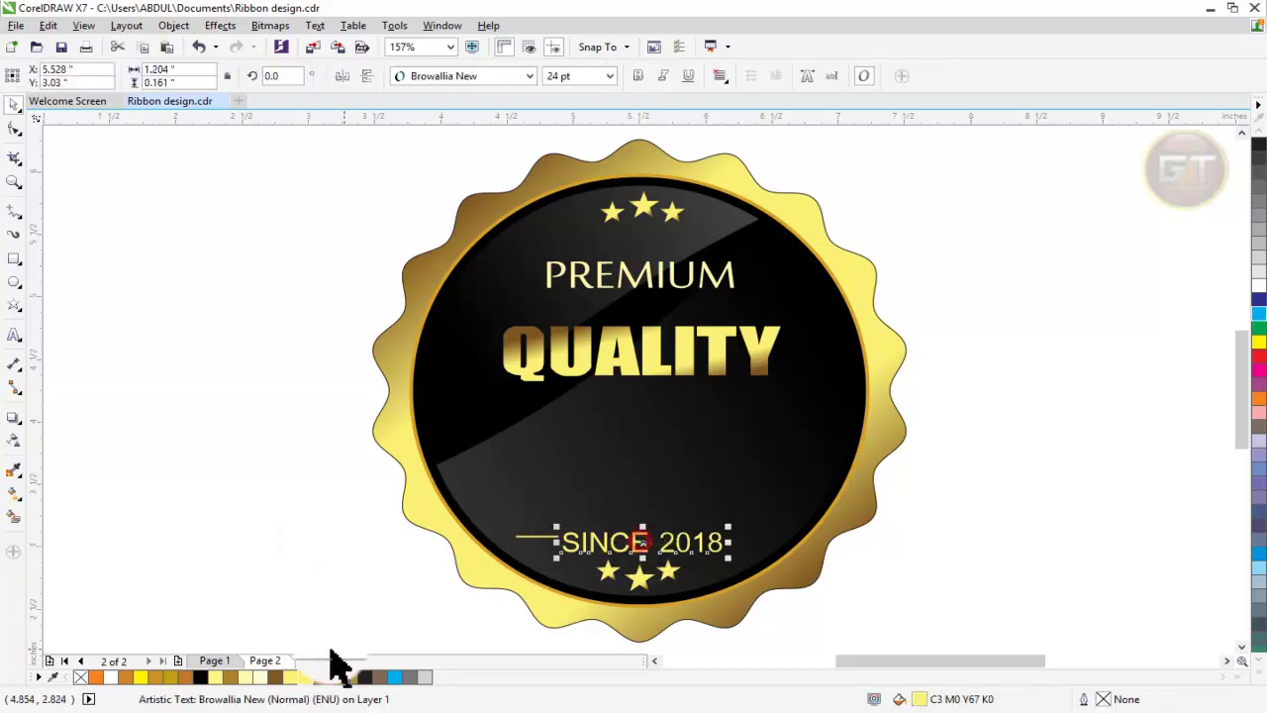
# Step: Give SINCE 2018 a Chalk fill and outline, and colour the short line Chalk
pyautogui.rightClick(245, 677)
pyautogui.click(247, 678)
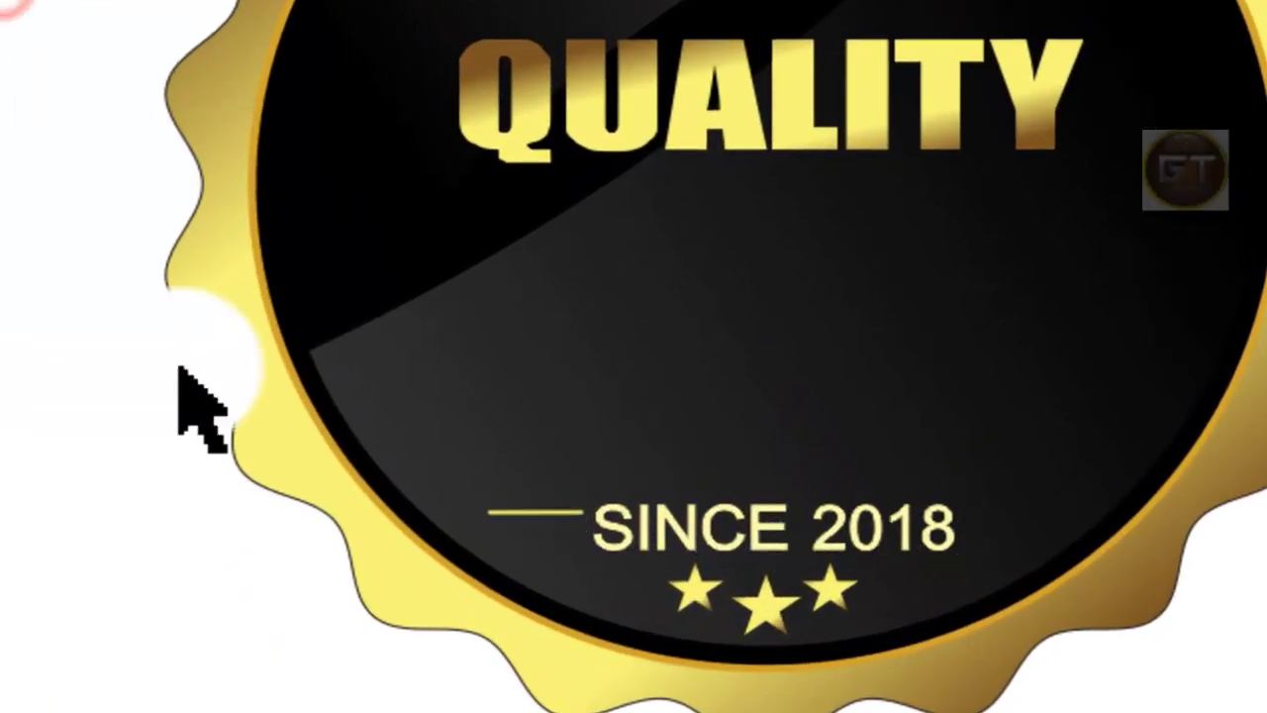
pyautogui.click(560, 512)
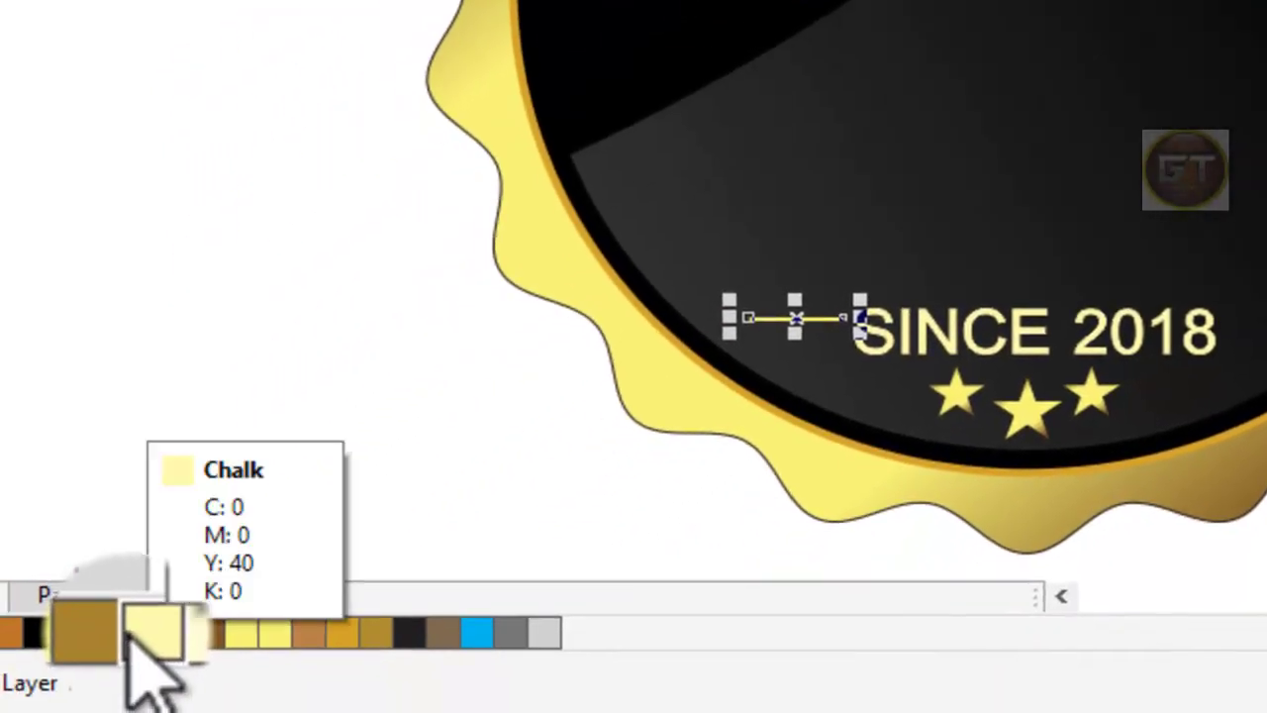
pyautogui.click(131, 631)
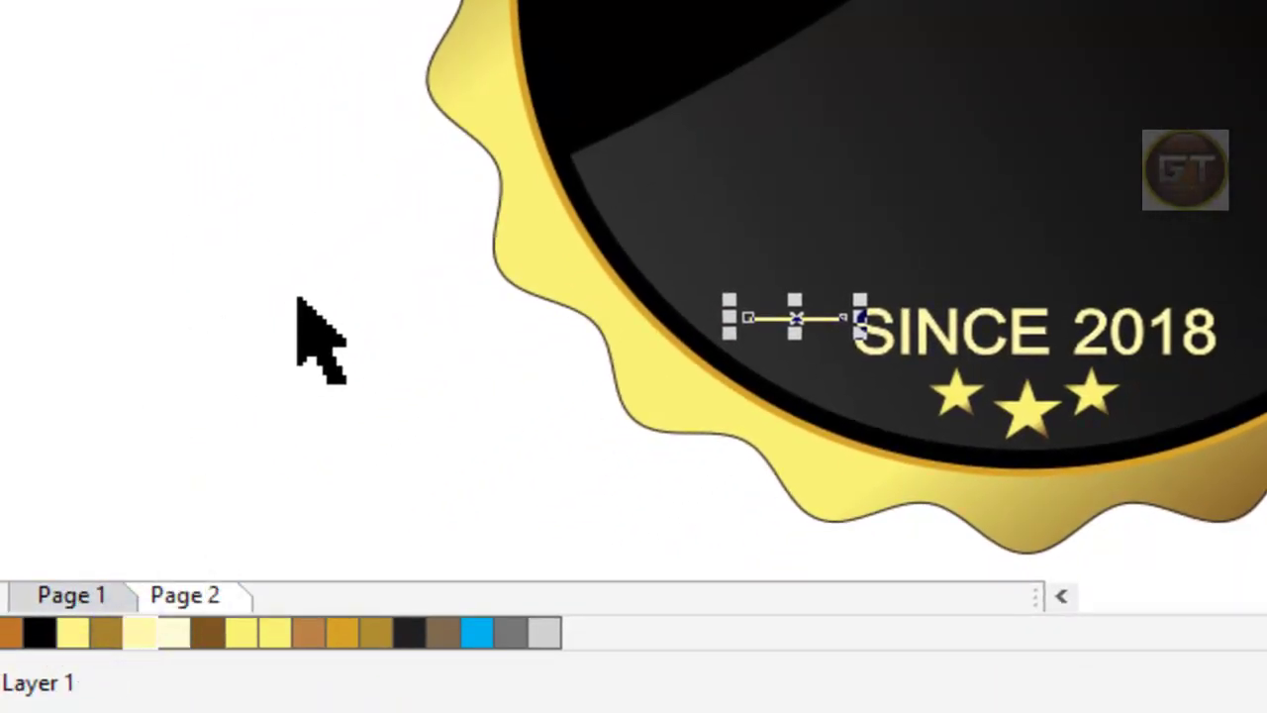
# Step: Move the short Chalk line beside SINCE 2018 and lengthen it toward the S
pyautogui.click(297, 297)
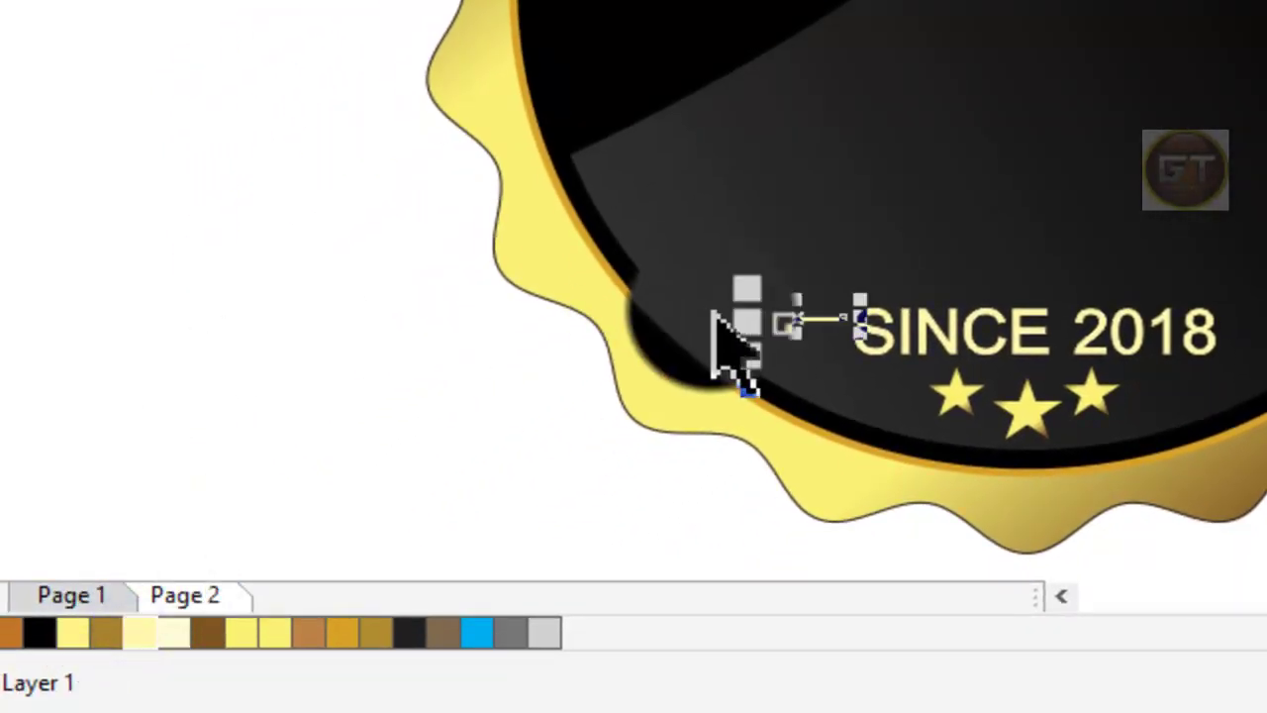
pyautogui.moveTo(722, 326); pyautogui.dragTo(768, 319)
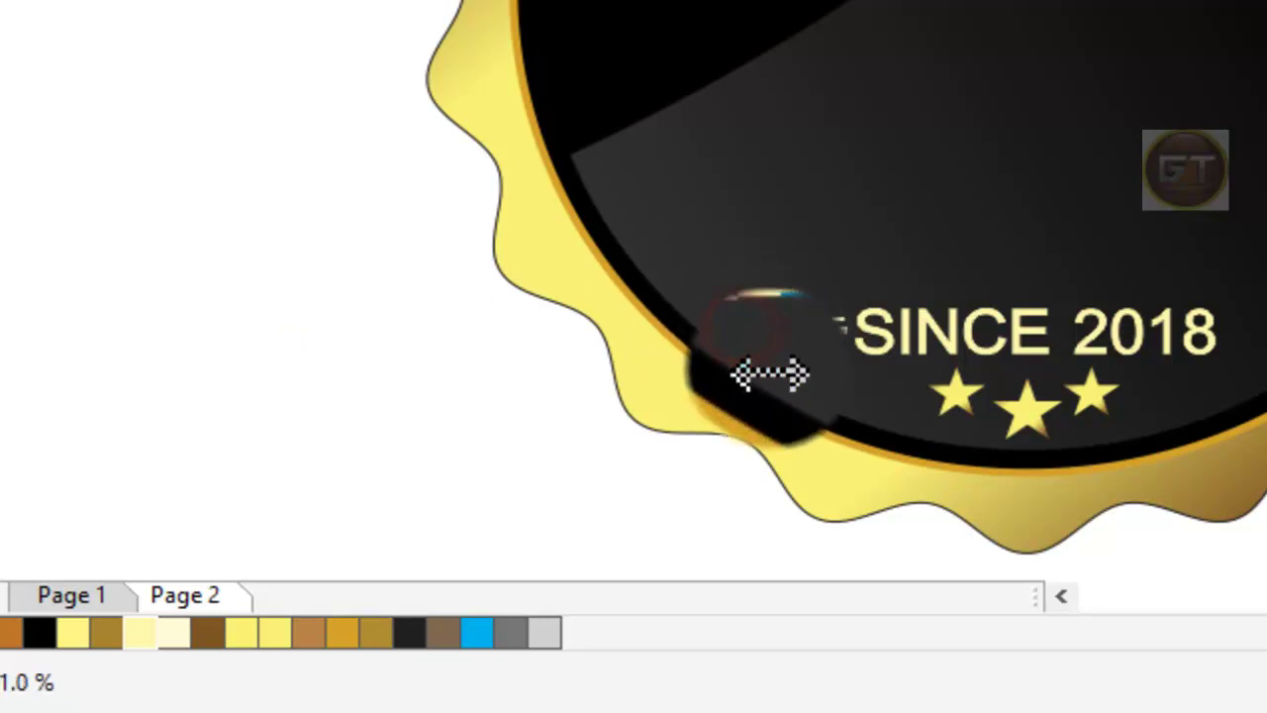
pyautogui.moveTo(743, 333); pyautogui.dragTo(782, 406)
pyautogui.click(385, 376)
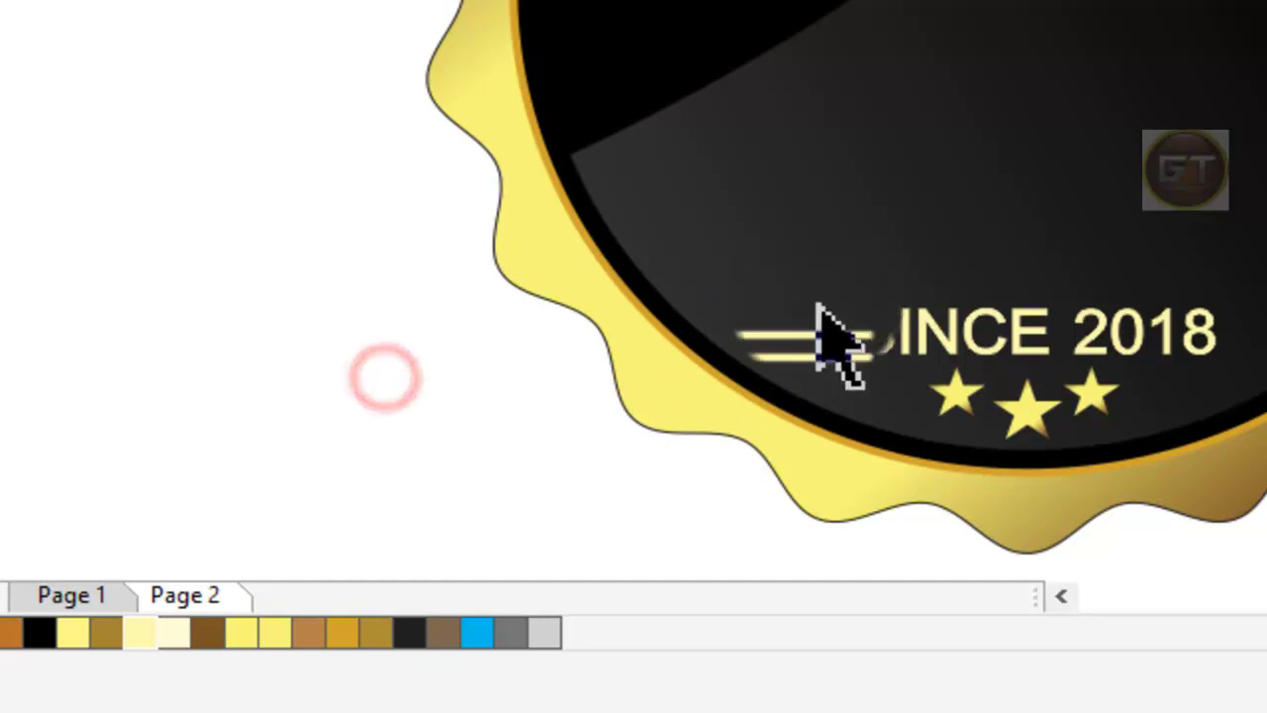
pyautogui.moveTo(820, 311); pyautogui.dragTo(820, 336)
# Step: Duplicate the line twice, nudging the copies down below the original
pyautogui.click(814, 329)
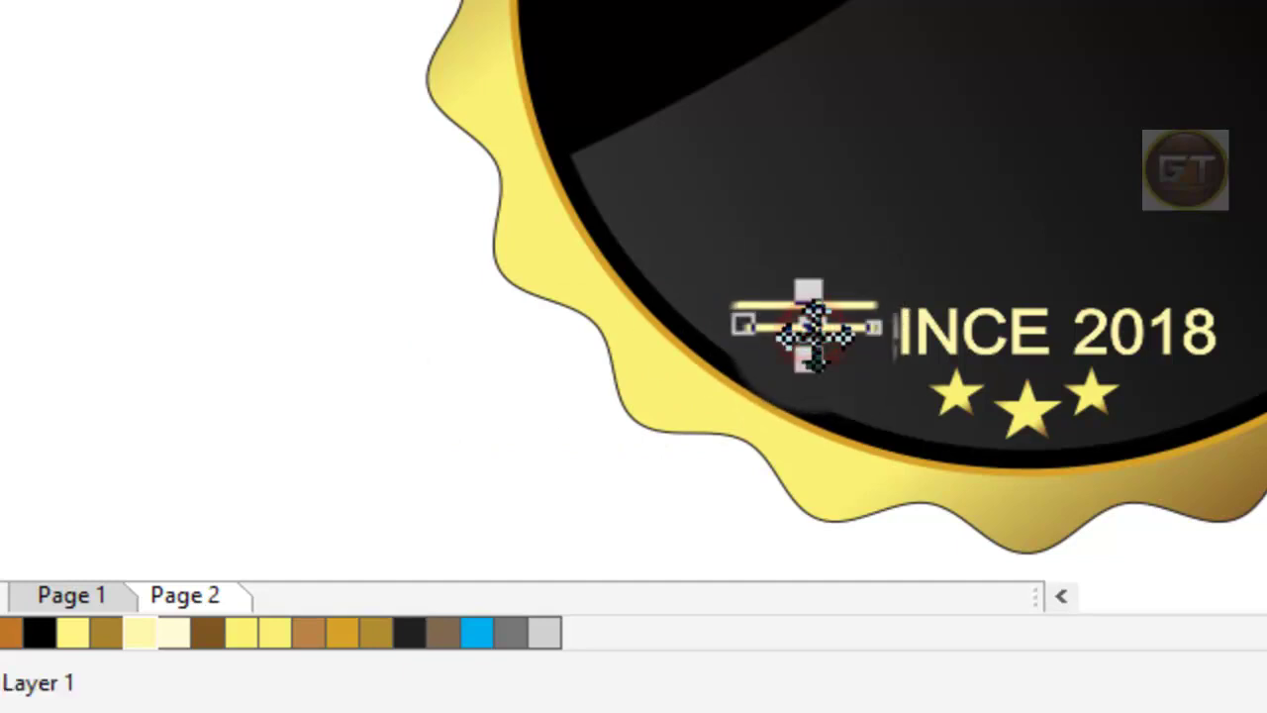
pyautogui.click(813, 335)
pyautogui.press('Down')
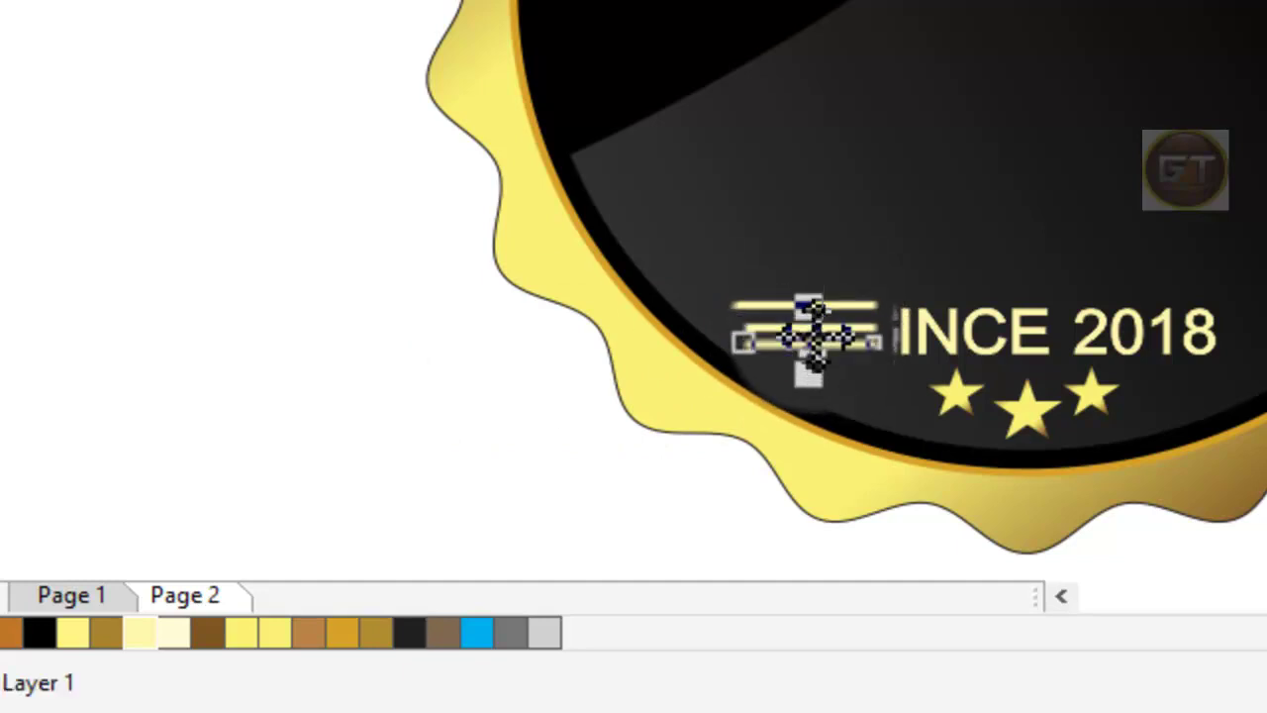
pyautogui.press('Down')
pyautogui.press('Down')
pyautogui.press('Down')
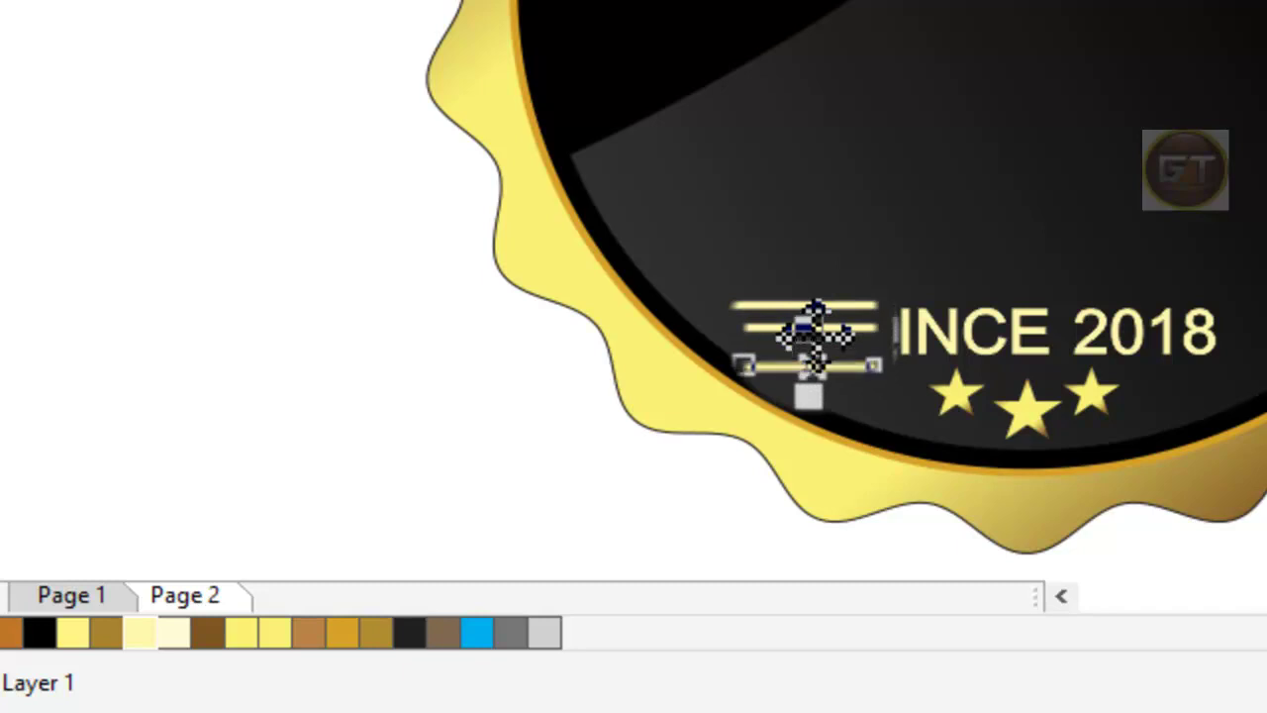
pyautogui.click(833, 335)
pyautogui.click(836, 334)
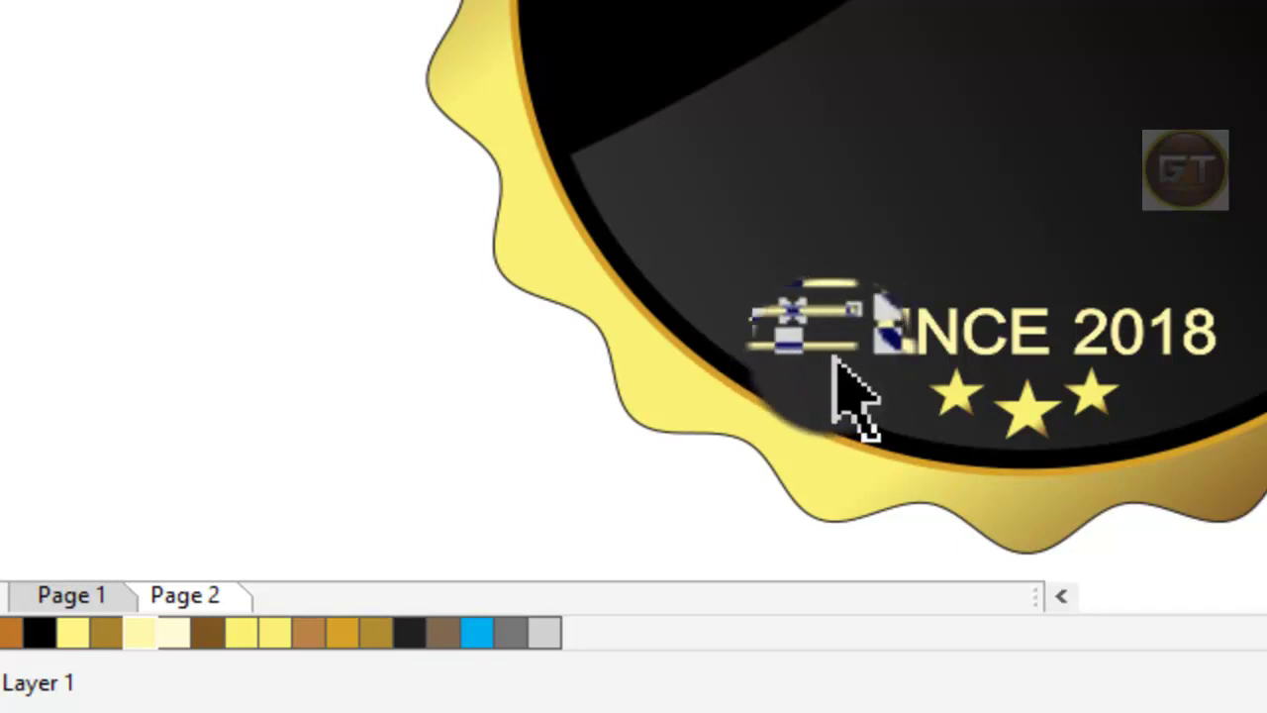
# Step: Stagger one copy to the left, then shift all three speed lines slightly right
pyautogui.click(834, 358)
pyautogui.moveTo(834, 359); pyautogui.dragTo(787, 390)
pyautogui.click(392, 317)
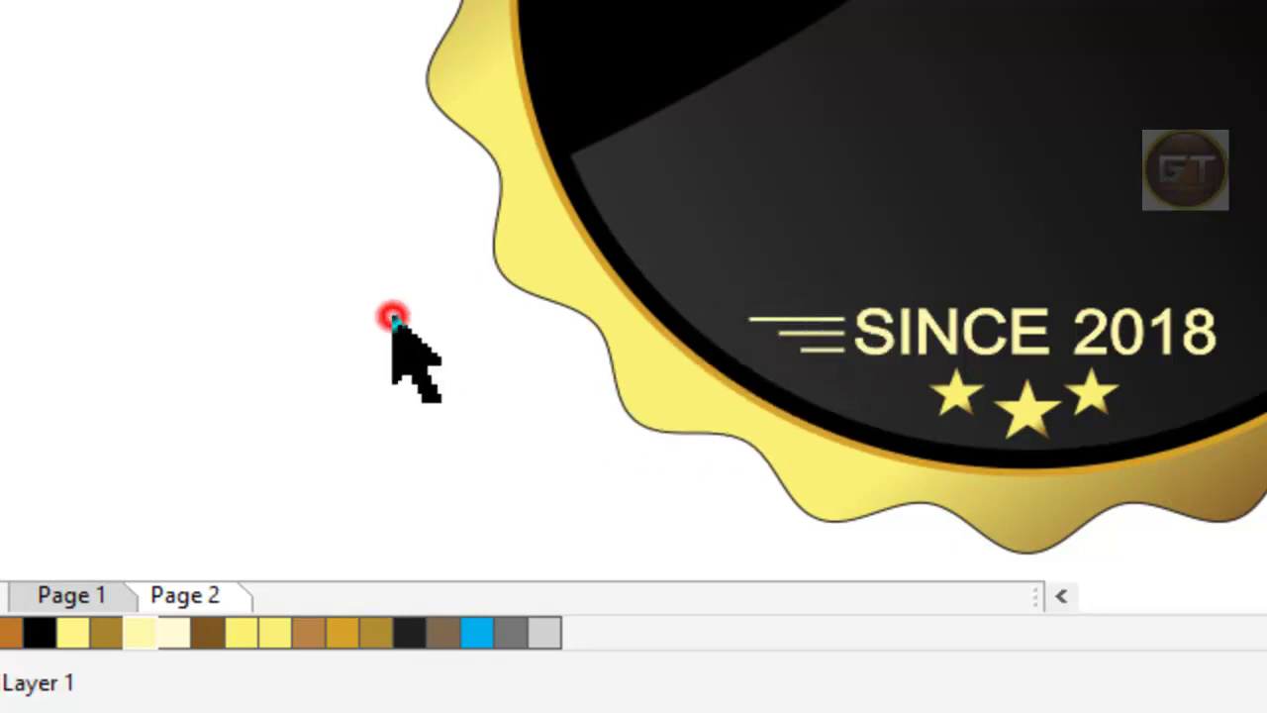
pyautogui.moveTo(404, 176); pyautogui.dragTo(871, 421)
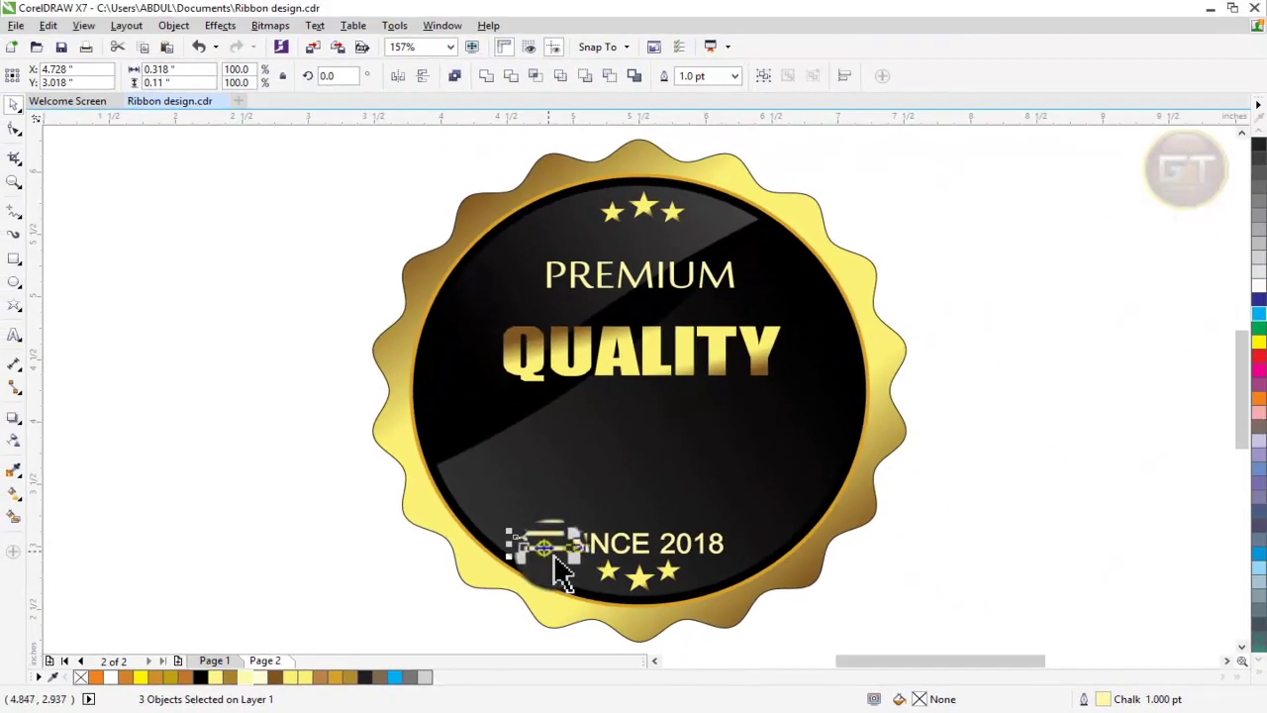
pyautogui.moveTo(548, 551); pyautogui.dragTo(549, 550)
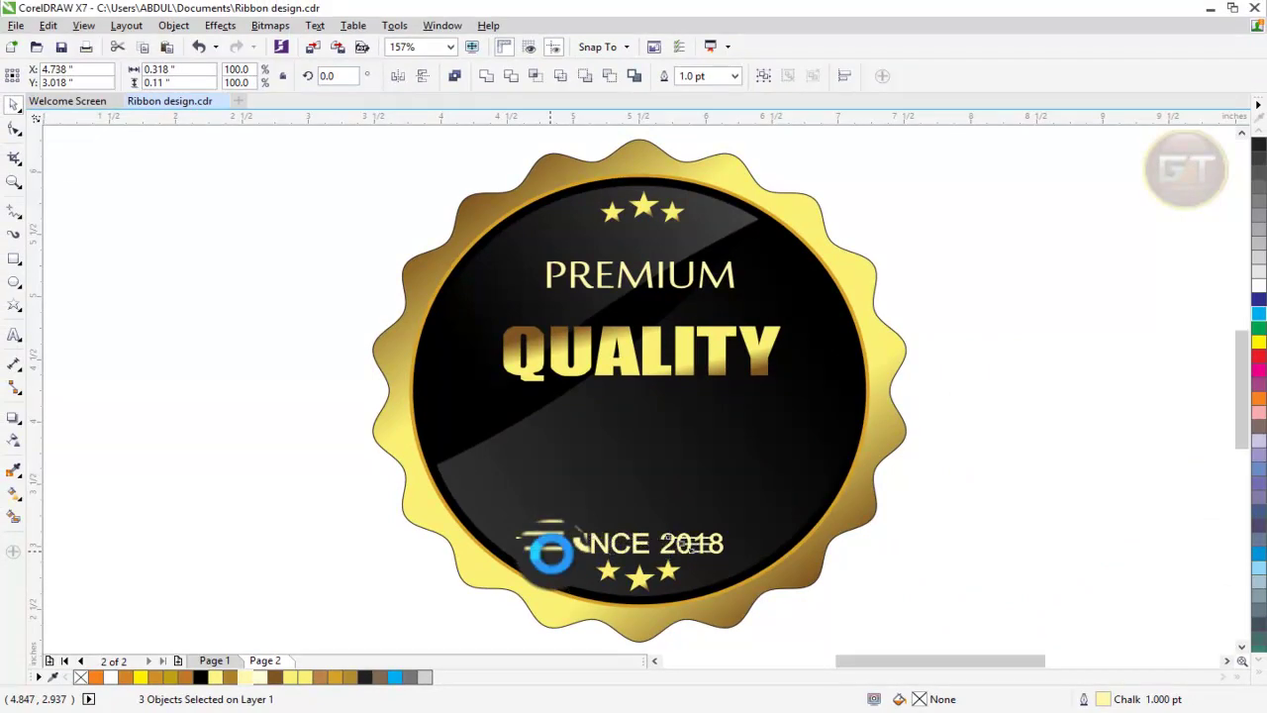
# Step: Copy the speed lines to the right side, mirror them, and combine each set into one curve
pyautogui.moveTo(550, 551); pyautogui.dragTo(523, 554)
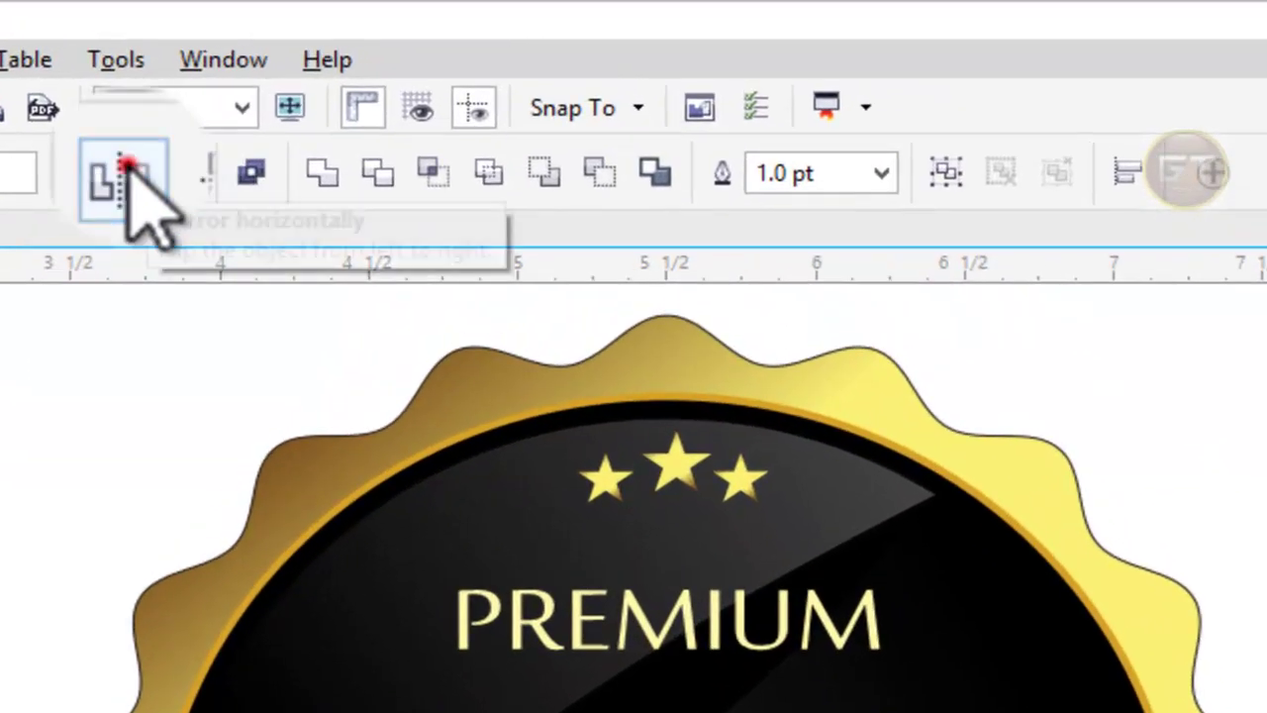
pyautogui.click(126, 163)
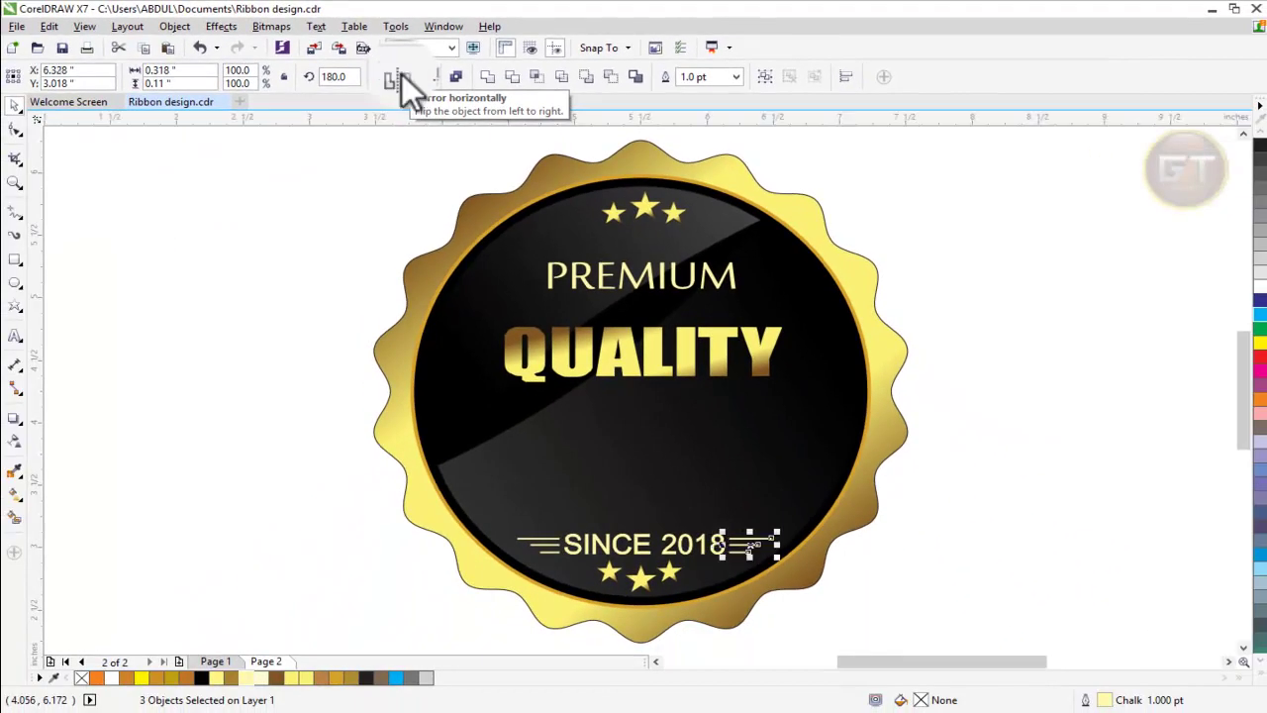
pyautogui.click(494, 79)
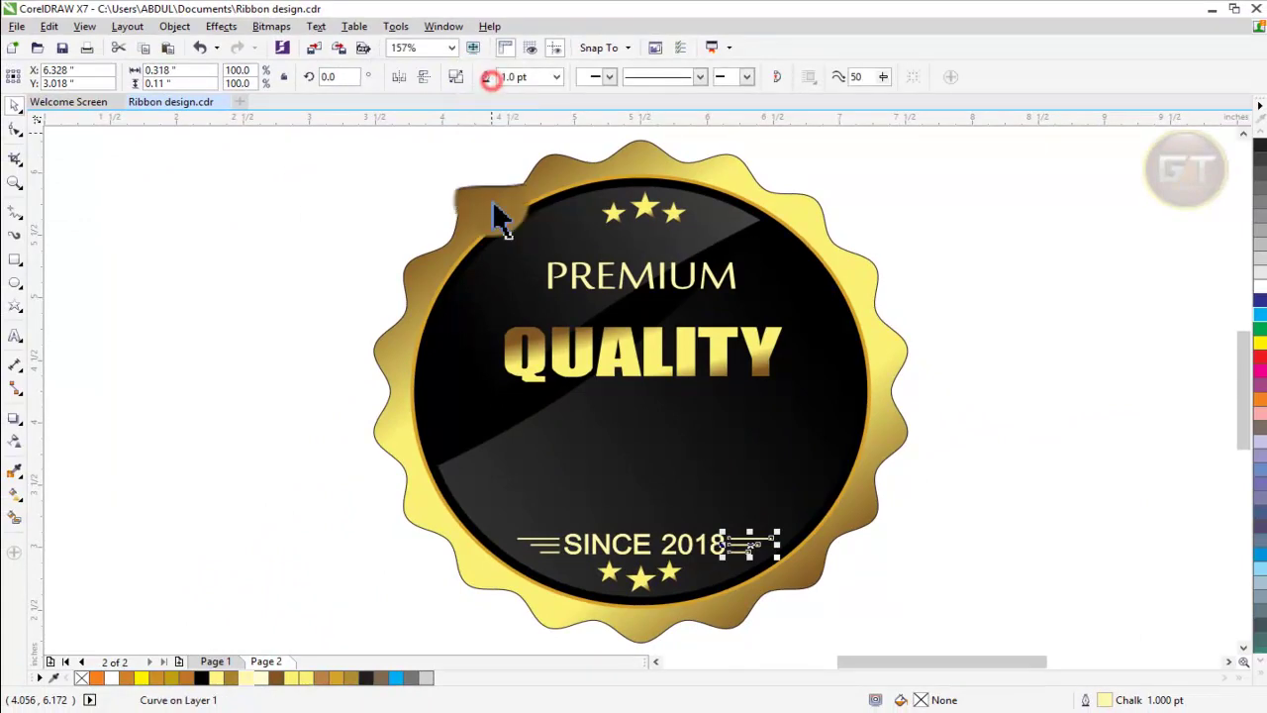
pyautogui.click(362, 465)
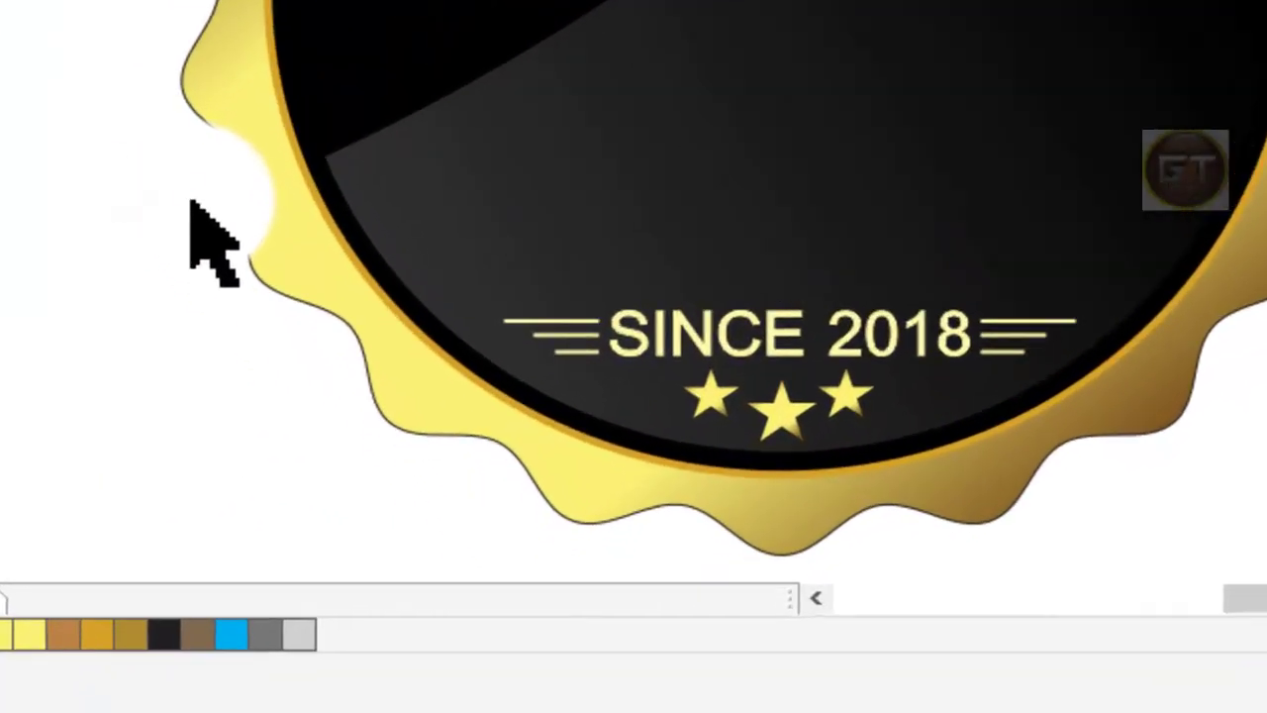
pyautogui.moveTo(191, 193); pyautogui.dragTo(608, 466)
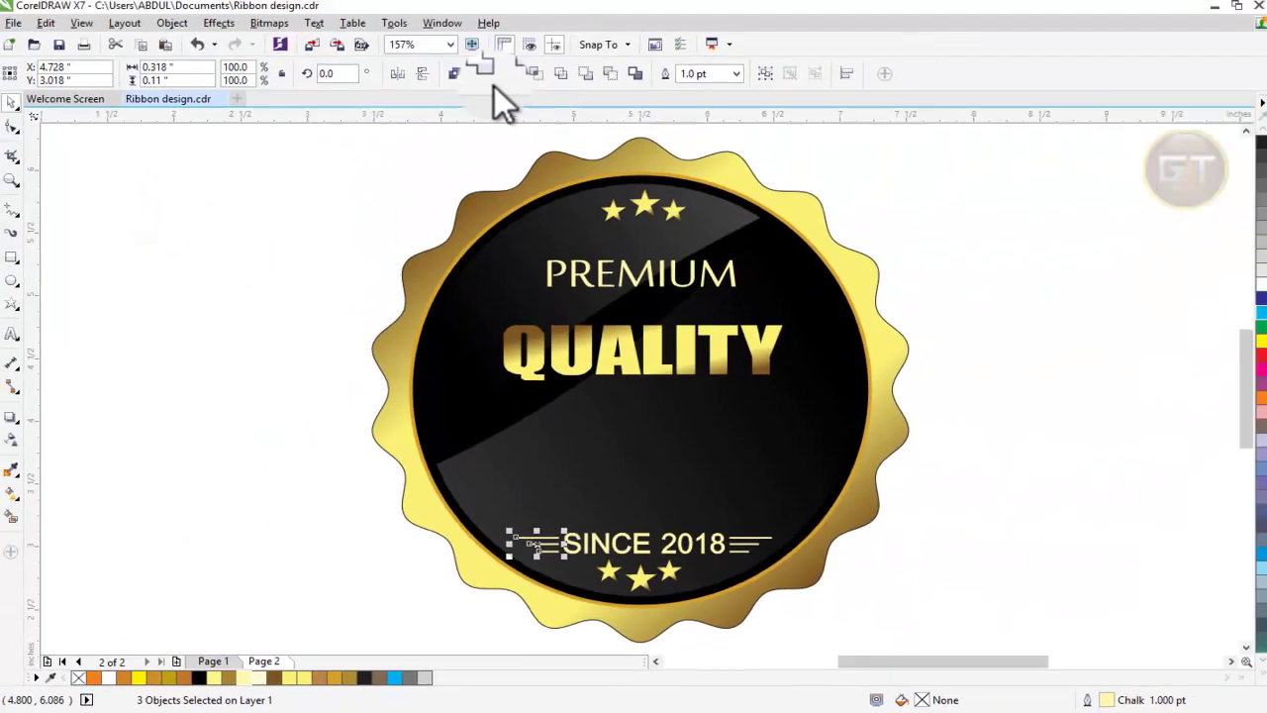
pyautogui.click(489, 82)
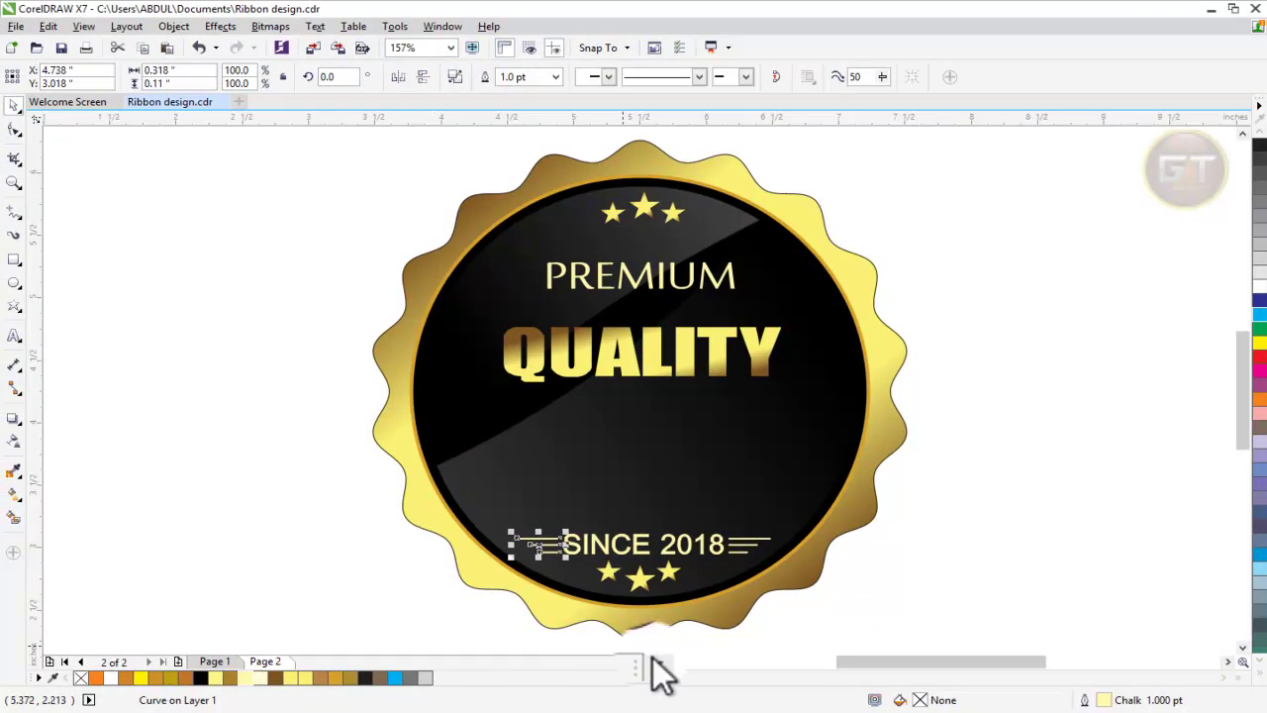
pyautogui.click(998, 527)
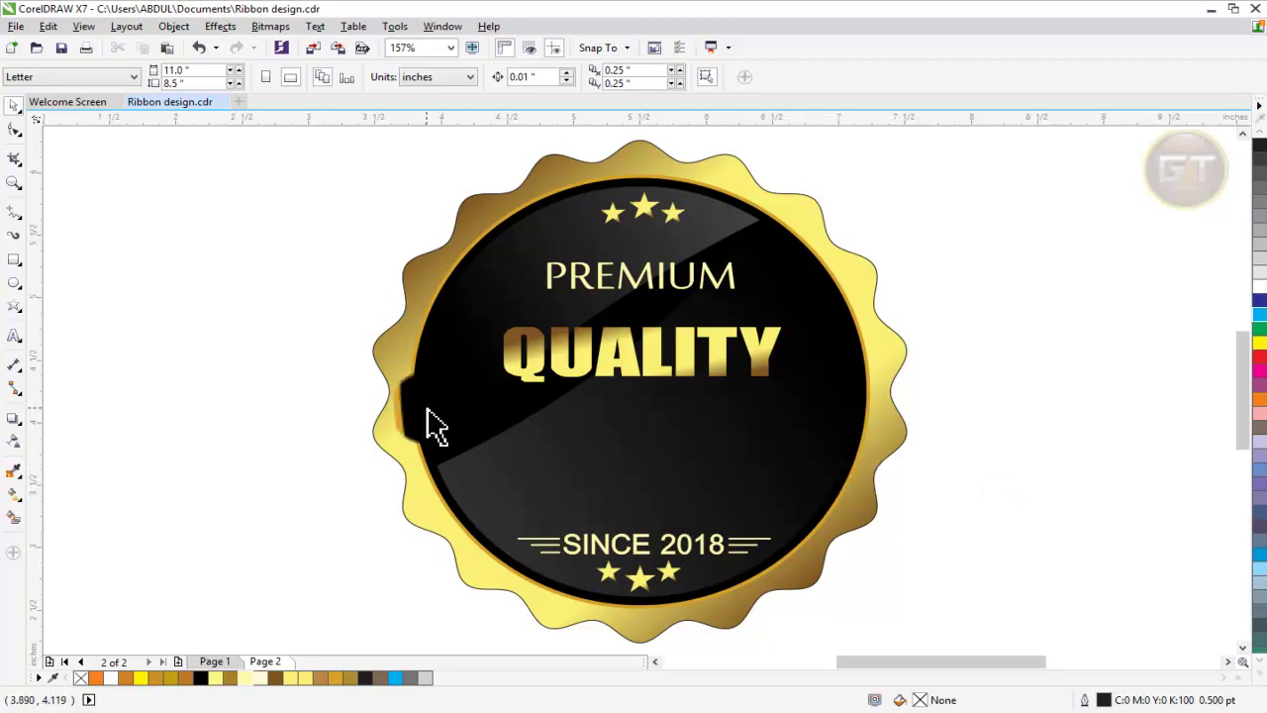
# Step: Draw a 4.431 × 0.412-inch rectangle spanning the badge's middle, wider than the seal
pyautogui.click(14, 260)
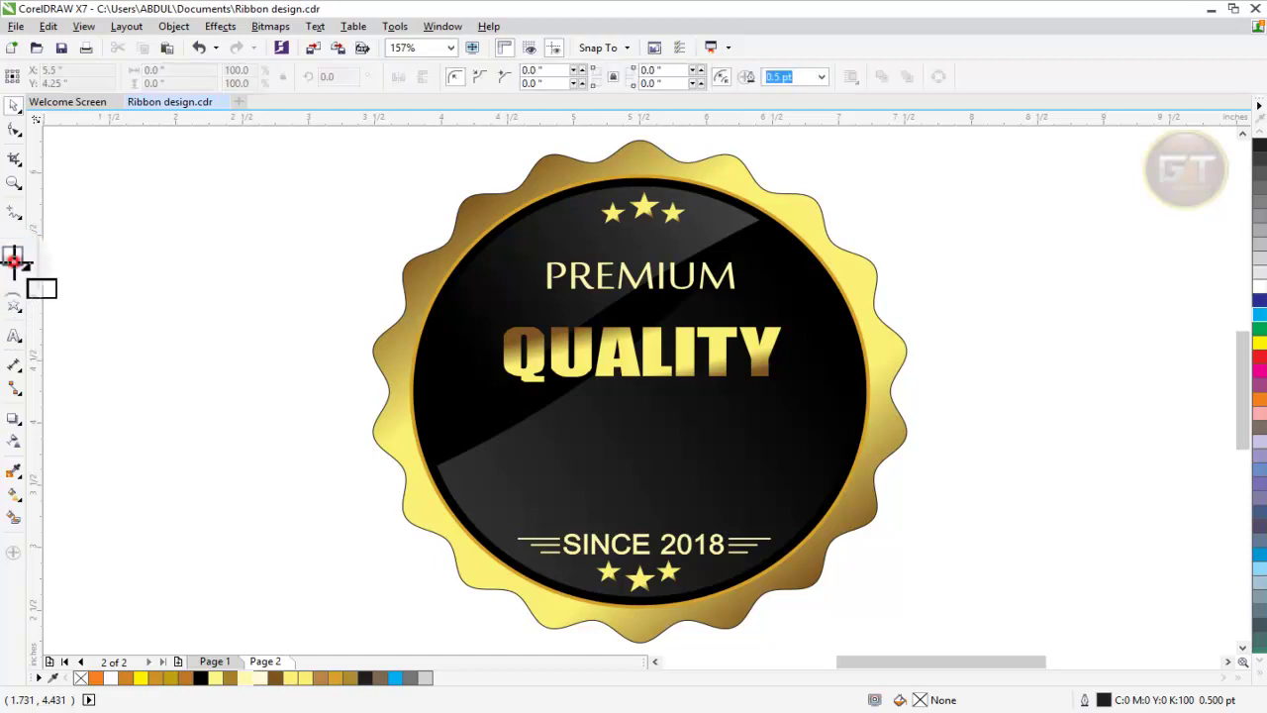
pyautogui.moveTo(346, 443); pyautogui.dragTo(933, 492)
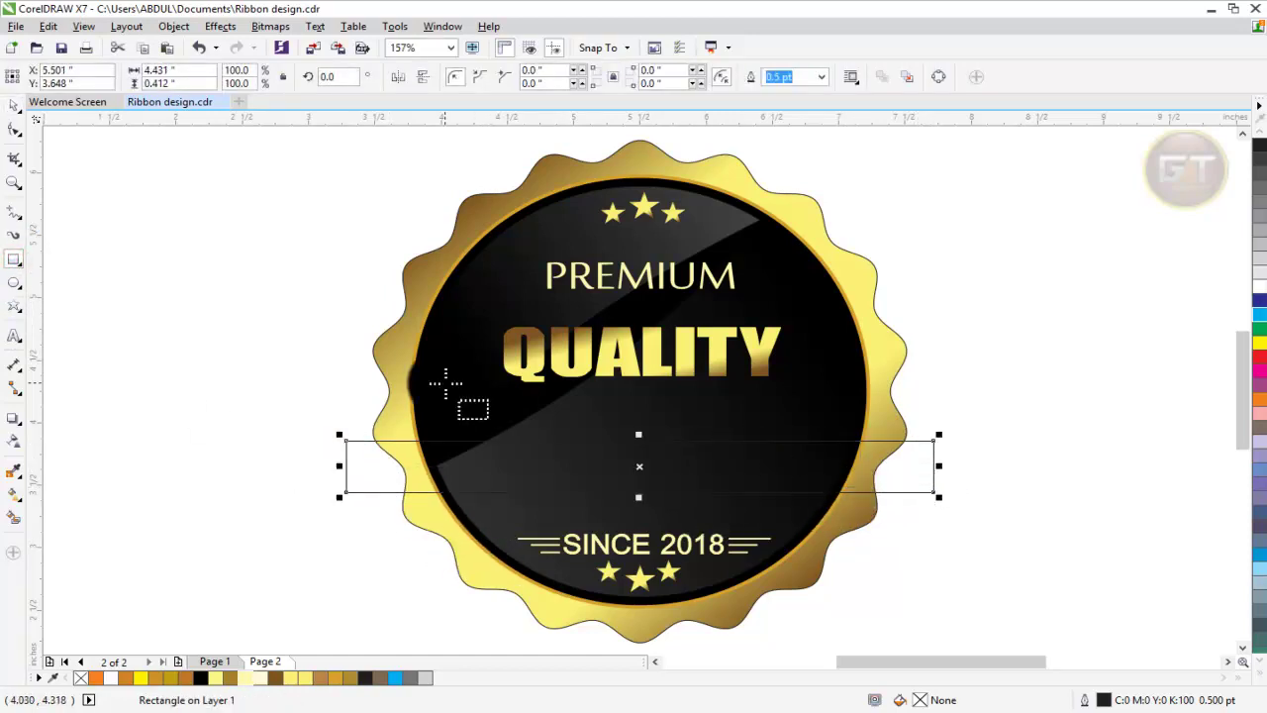
pyautogui.click(14, 105)
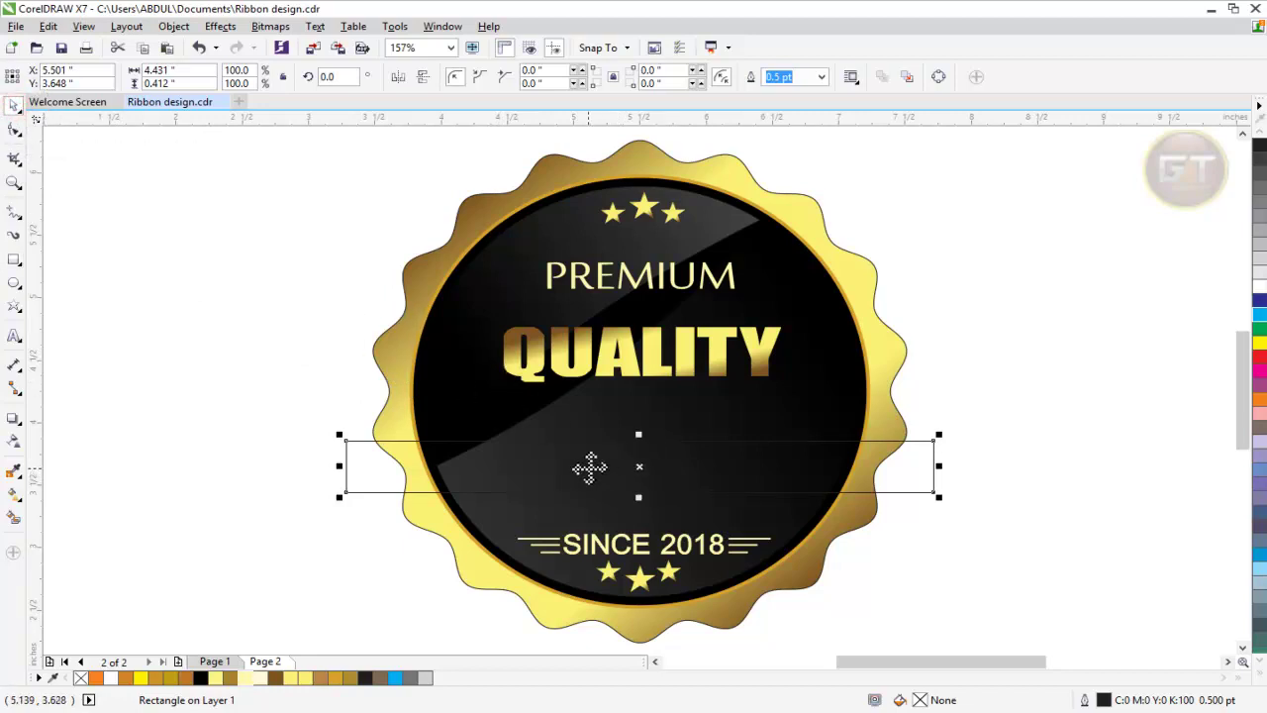
pyautogui.scroll(-2, 590, 467)
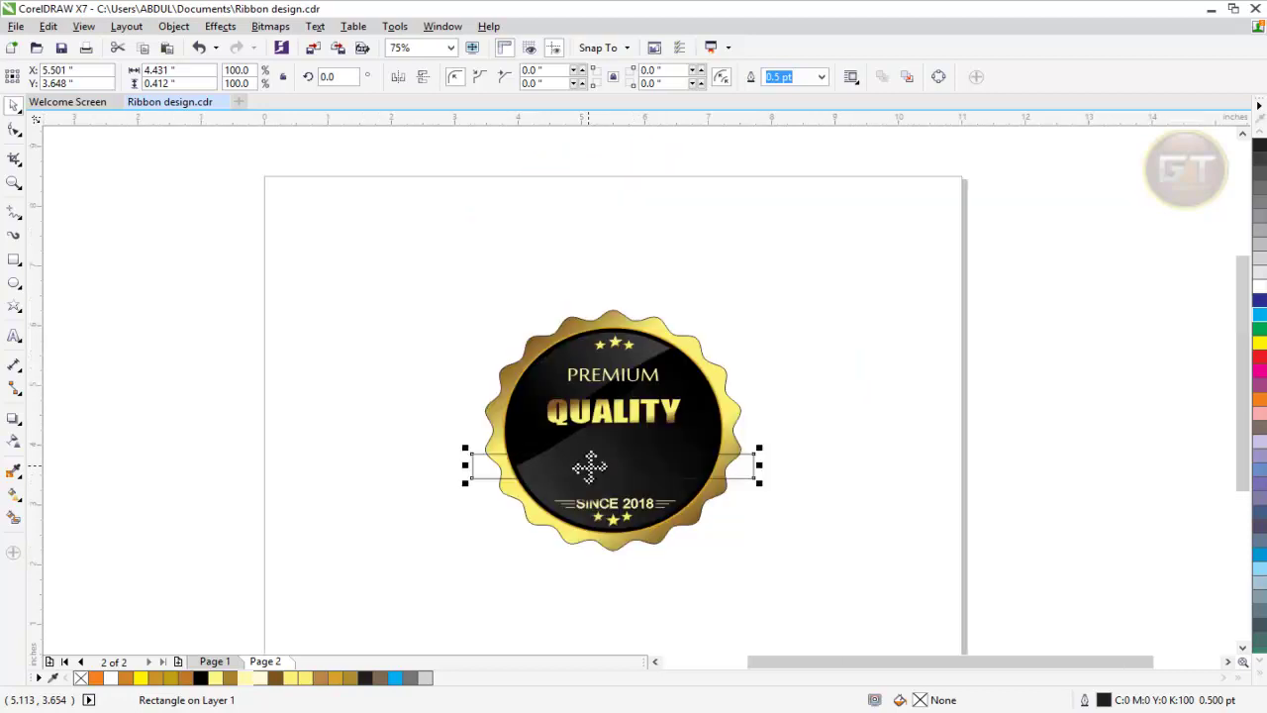
pyautogui.scroll(2, 590, 466)
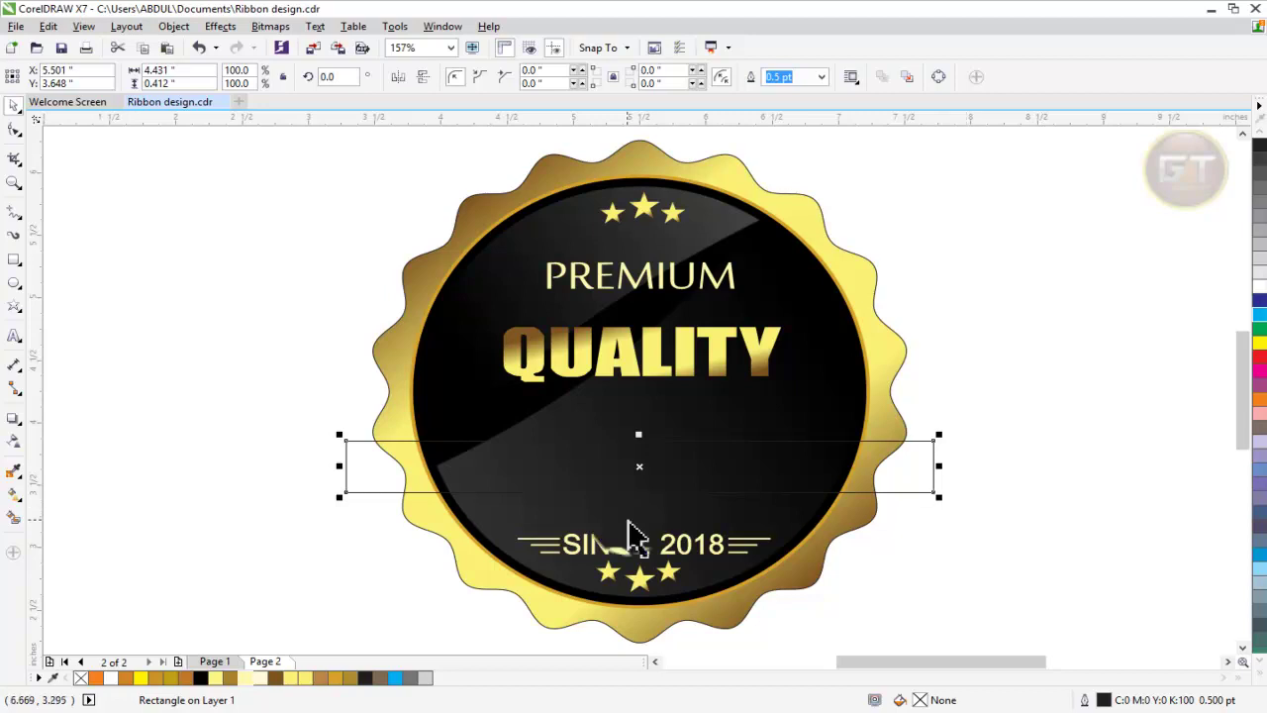
# Step: Draw a small fold triangle at the banner's lower-right corner
pyautogui.click(14, 212)
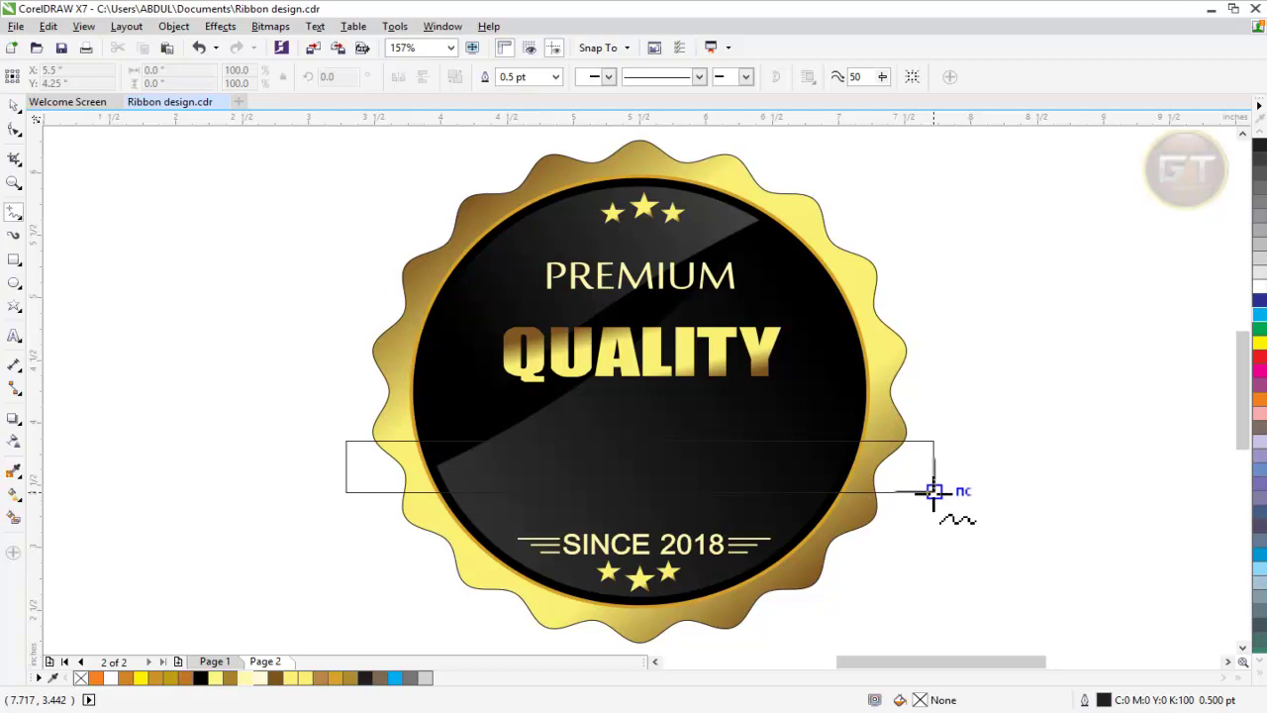
pyautogui.click(933, 491)
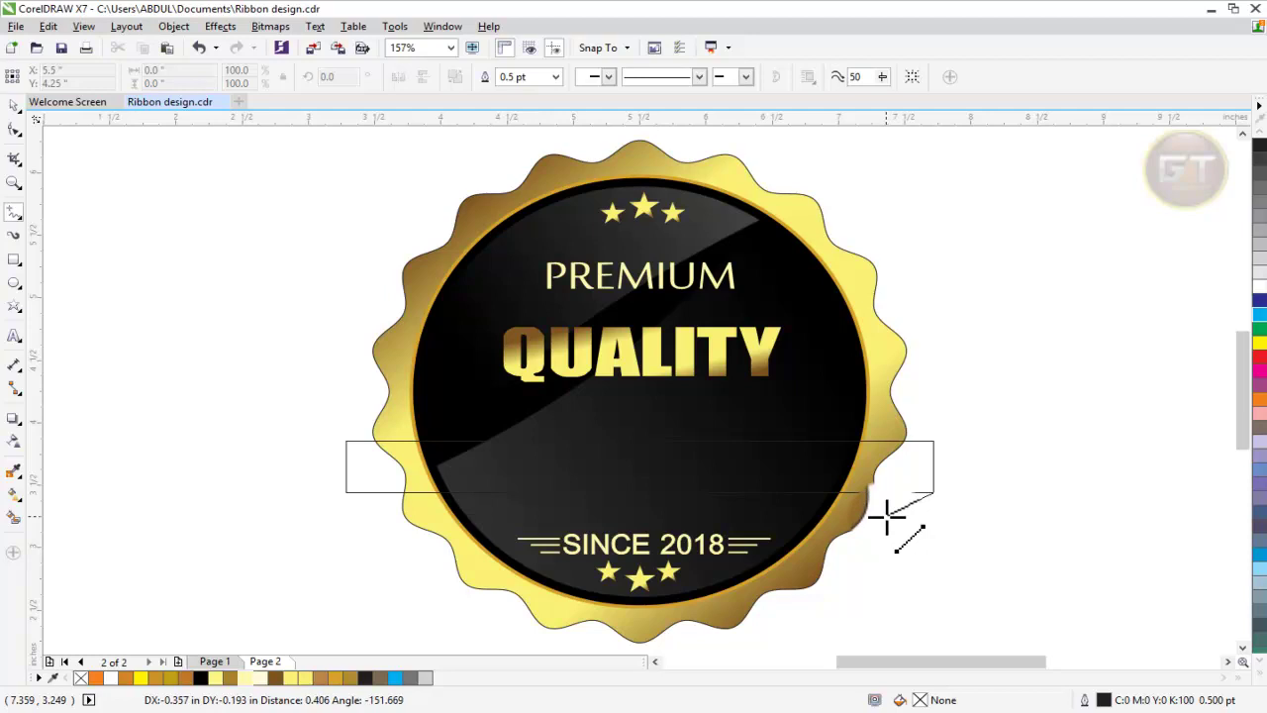
pyautogui.click(887, 515)
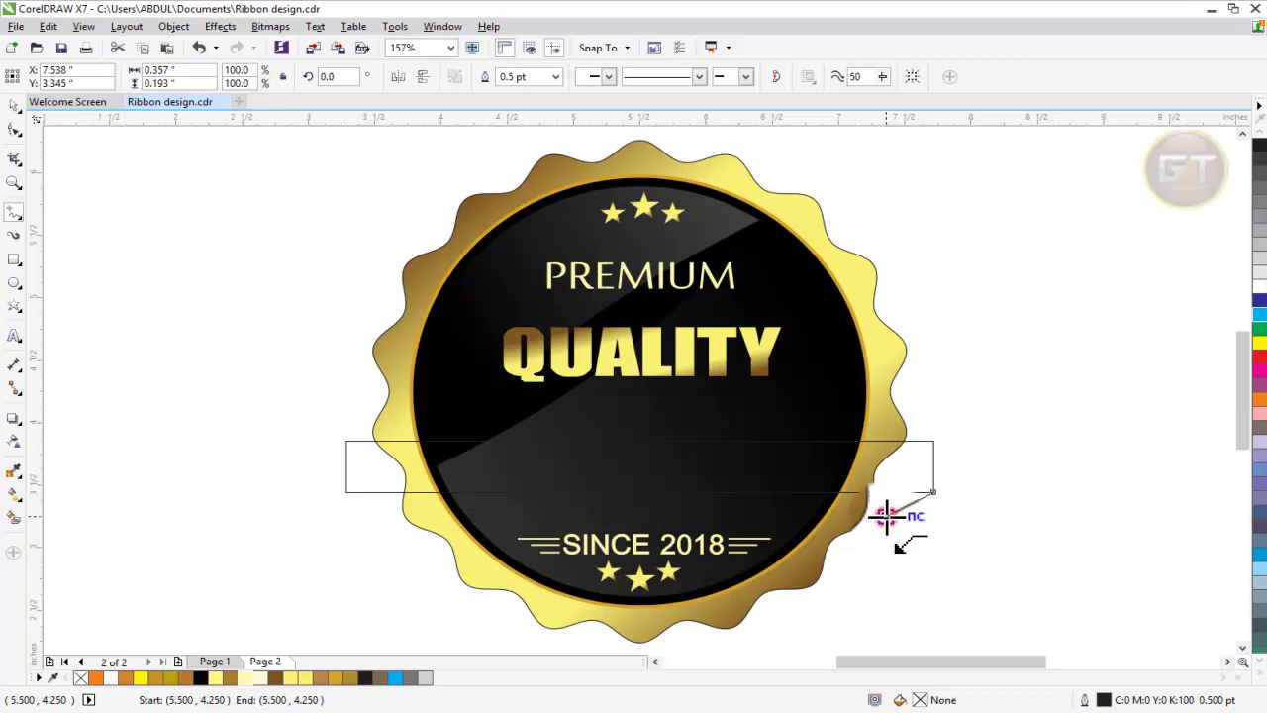
pyautogui.moveTo(886, 515); pyautogui.dragTo(887, 491)
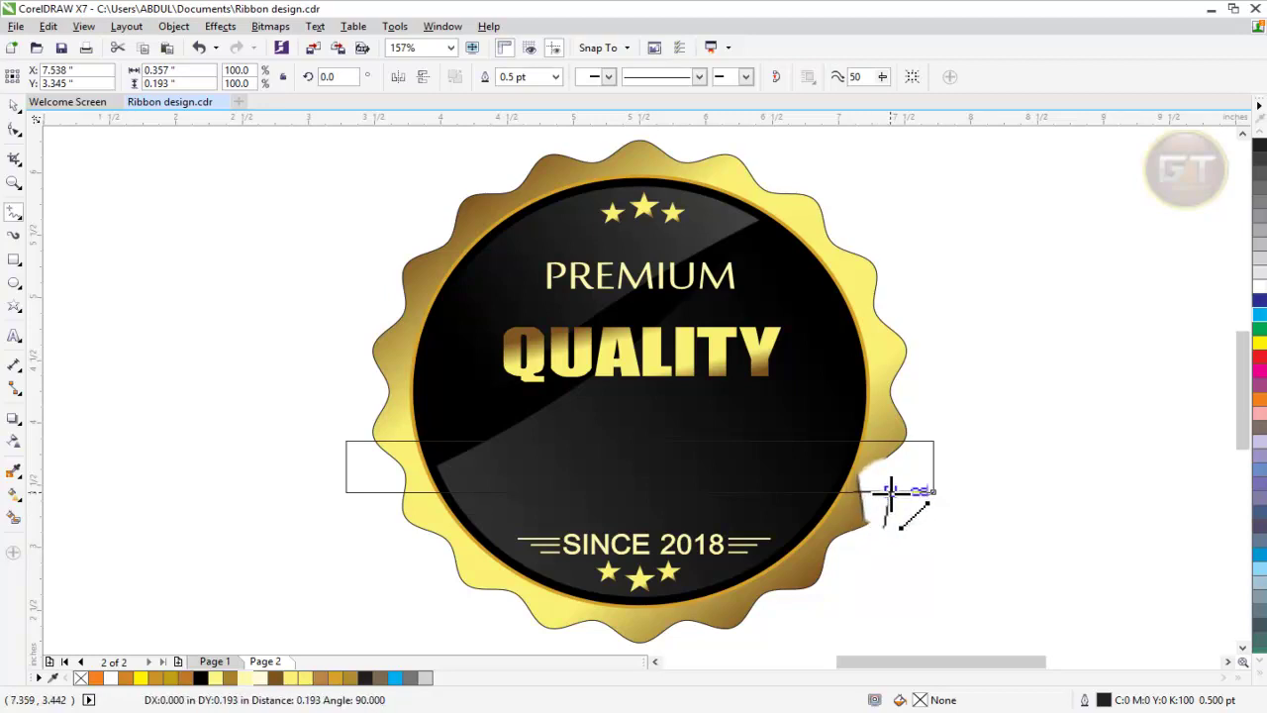
pyautogui.click(887, 492)
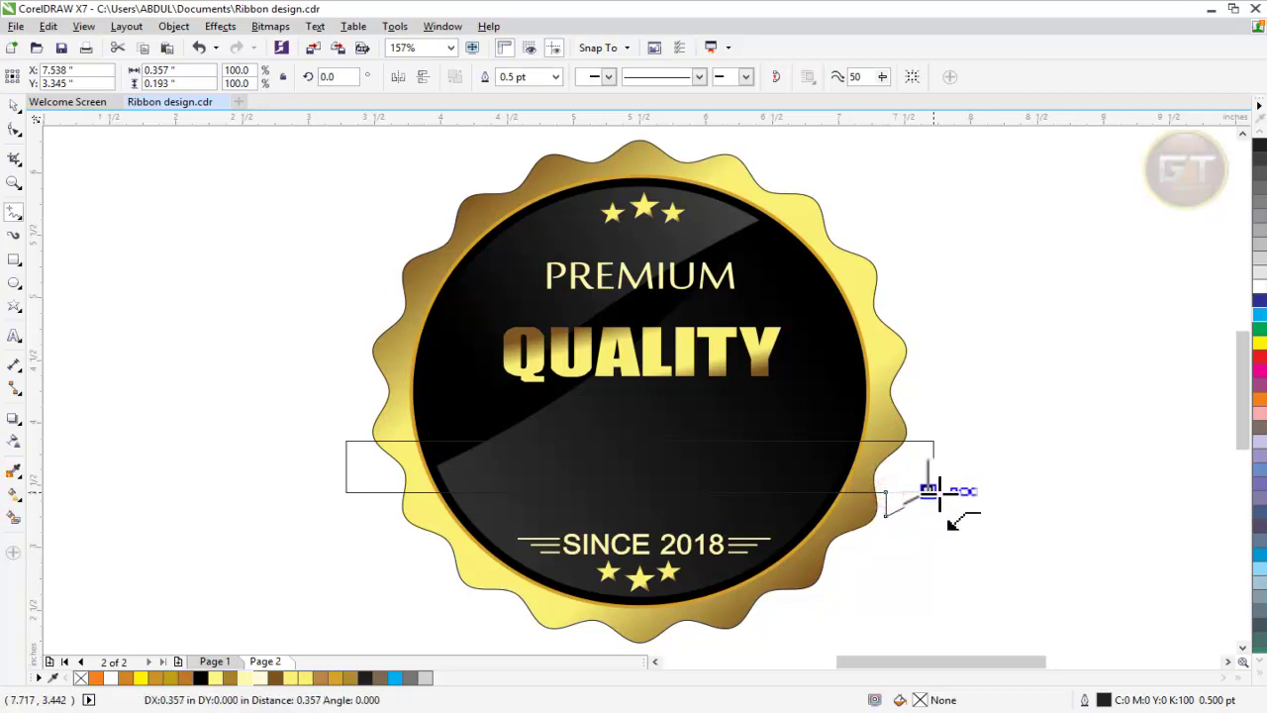
pyautogui.doubleClick(933, 490)
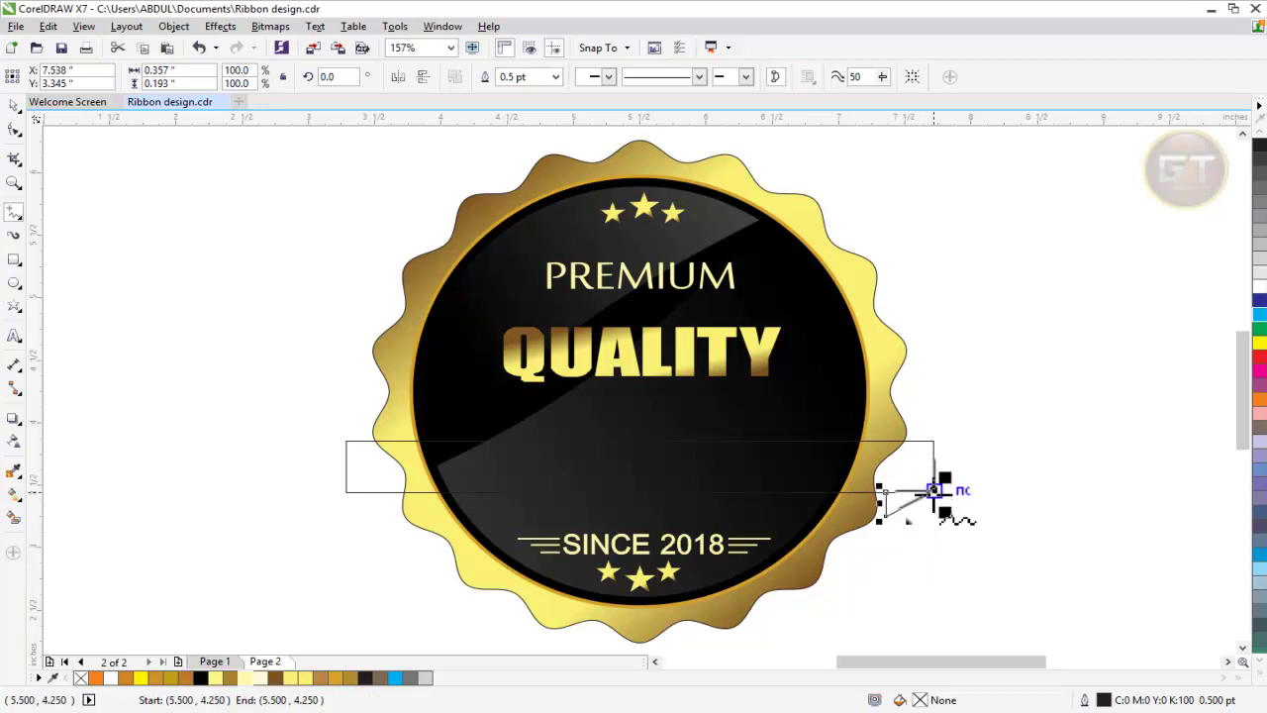
# Step: Draw the notched ribbon tail outline, about 0.844 × 0.319 inches, off the right end
pyautogui.click(933, 491)
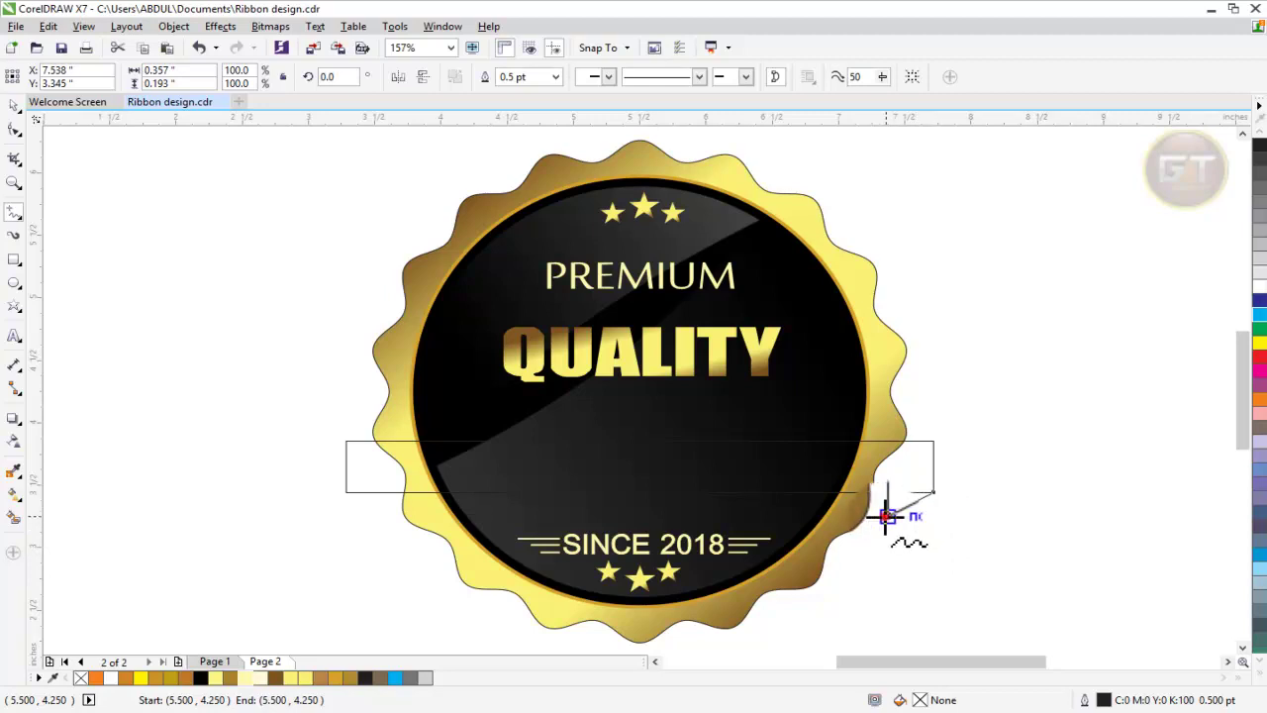
pyautogui.click(886, 515)
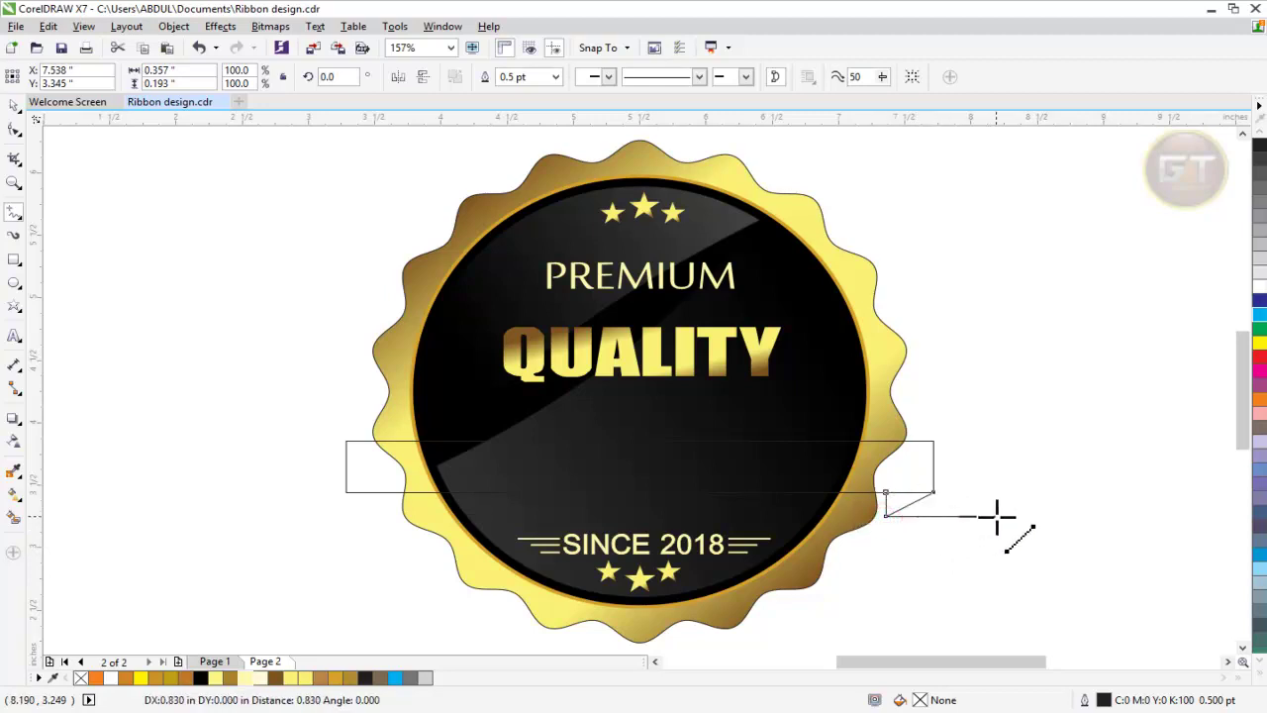
pyautogui.doubleClick(1000, 515)
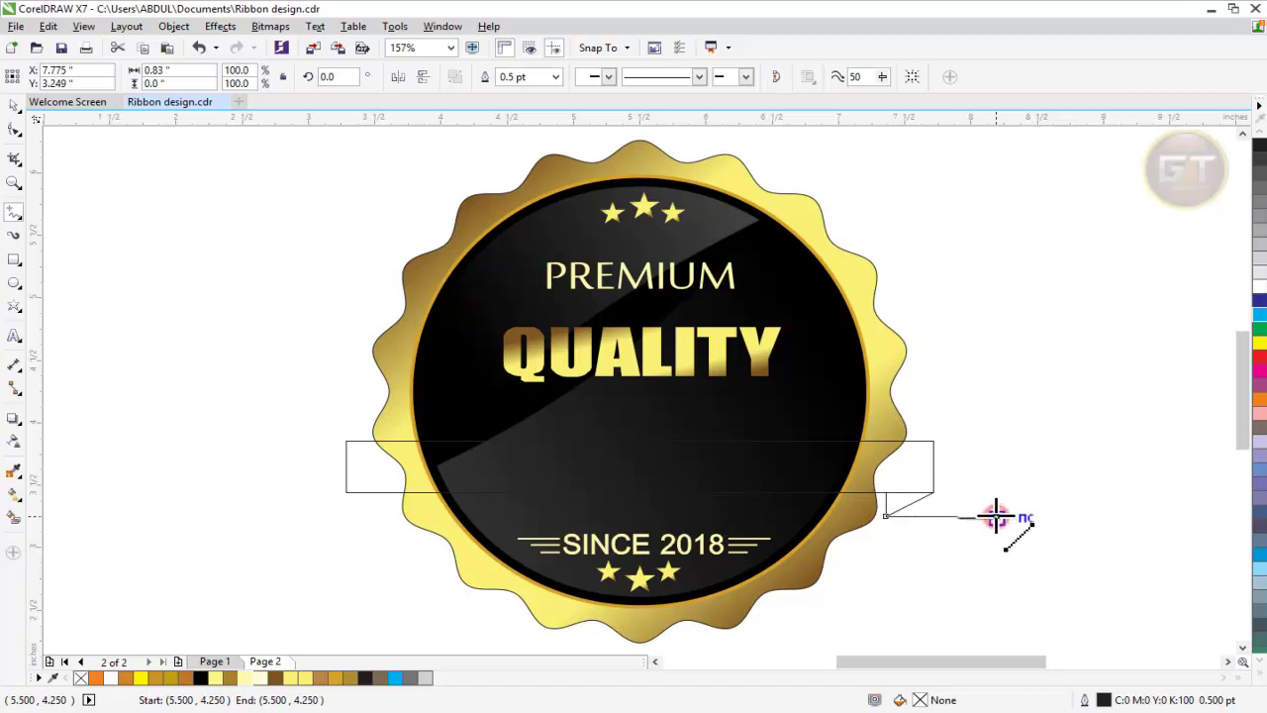
pyautogui.click(997, 521)
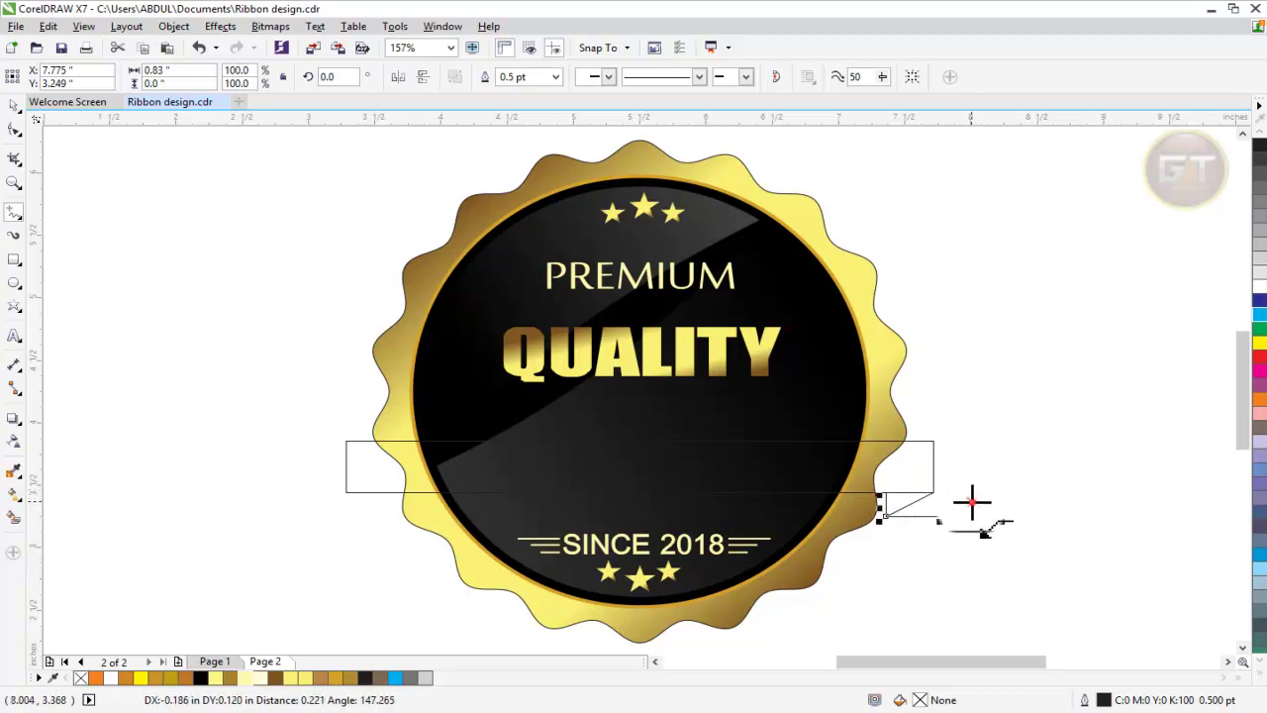
pyautogui.click(974, 501)
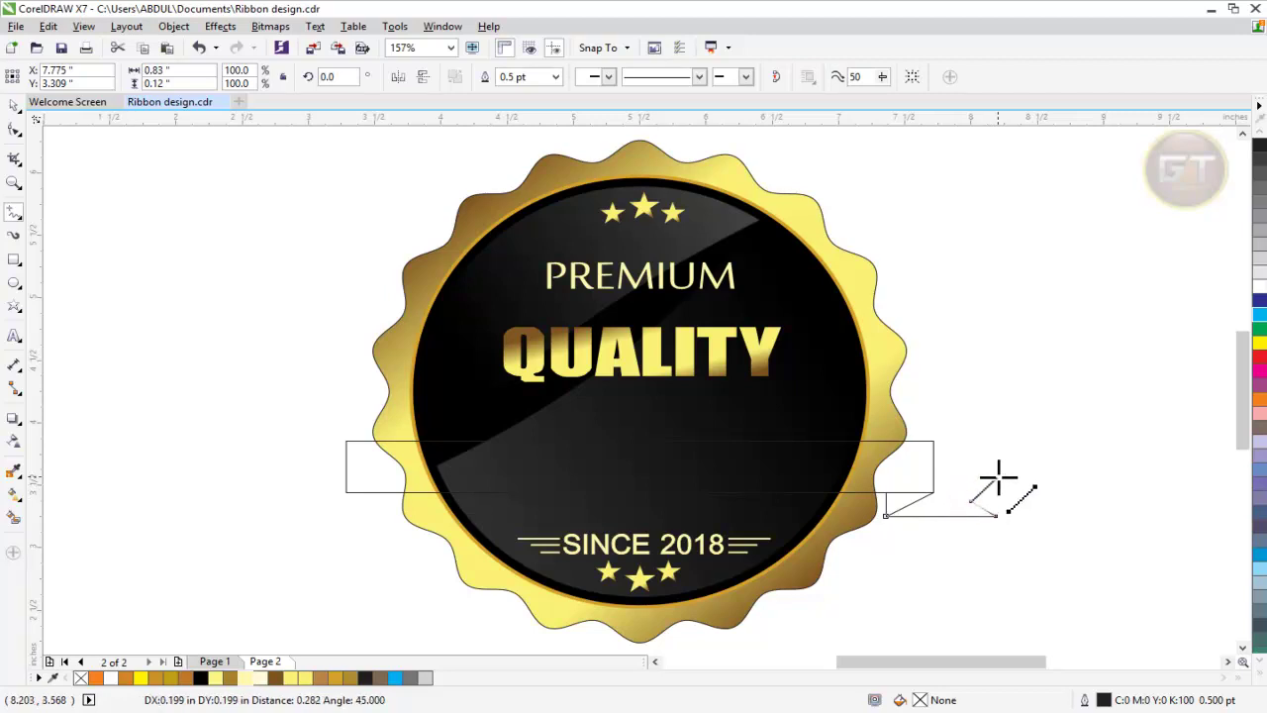
pyautogui.click(998, 479)
pyautogui.moveTo(997, 479); pyautogui.dragTo(936, 478)
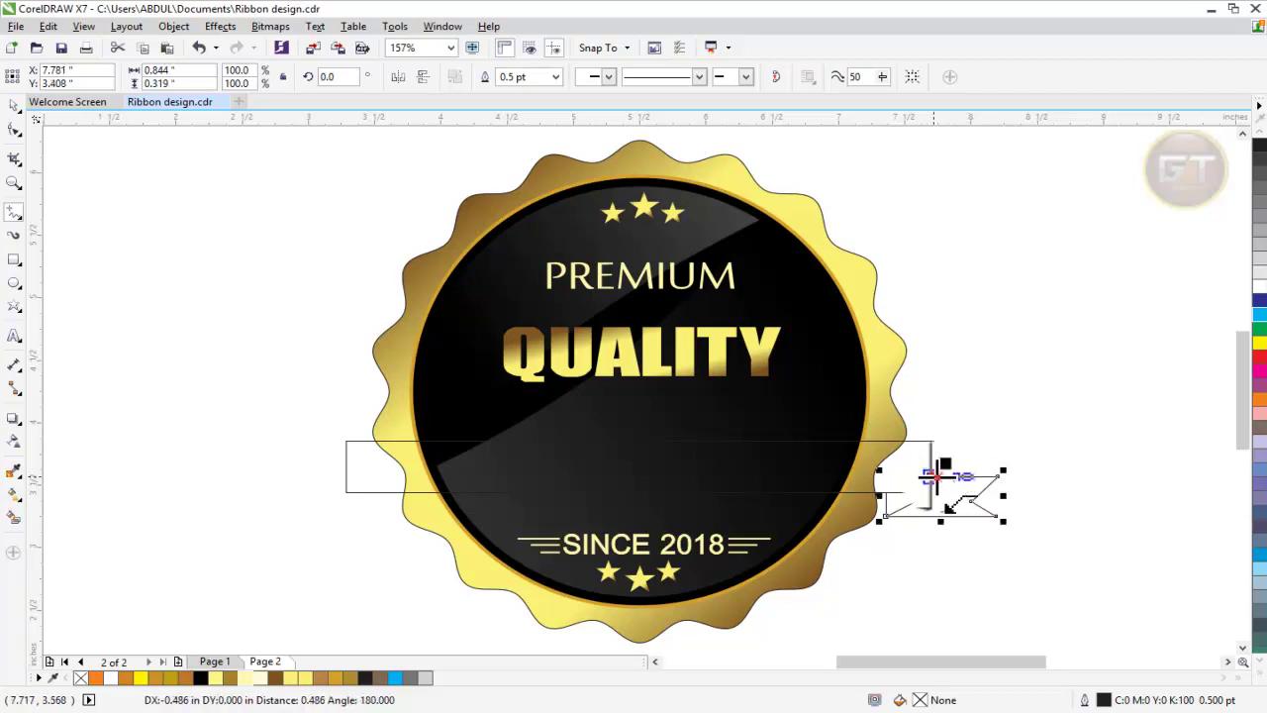
pyautogui.doubleClick(935, 478)
pyautogui.click(13, 104)
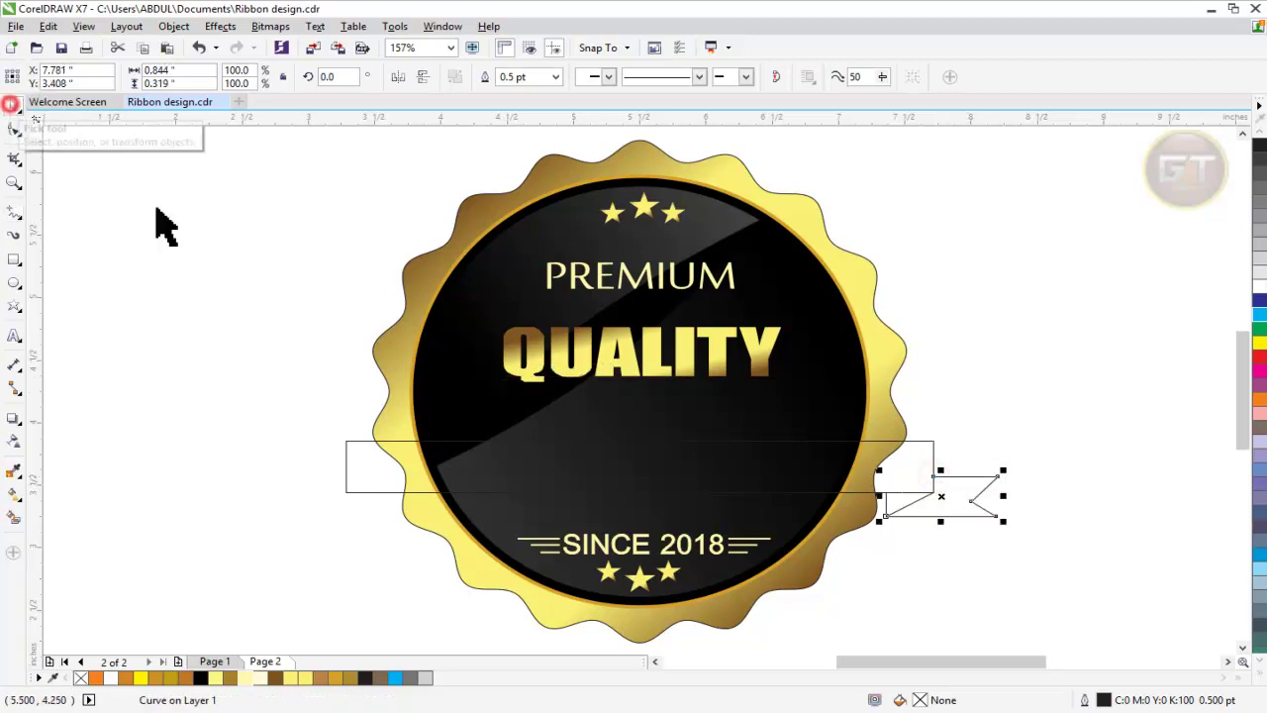
# Step: Duplicate the small fold piece and move the copy to the banner's left end
pyautogui.click(1014, 557)
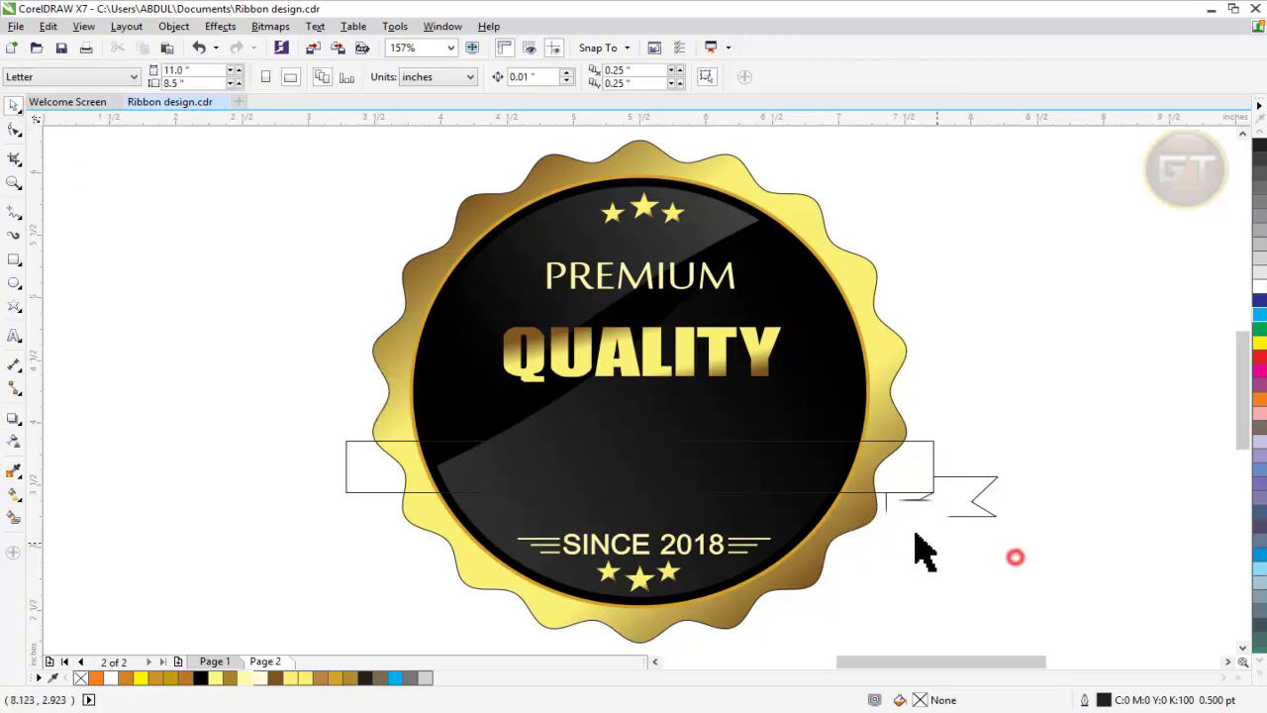
pyautogui.click(900, 503)
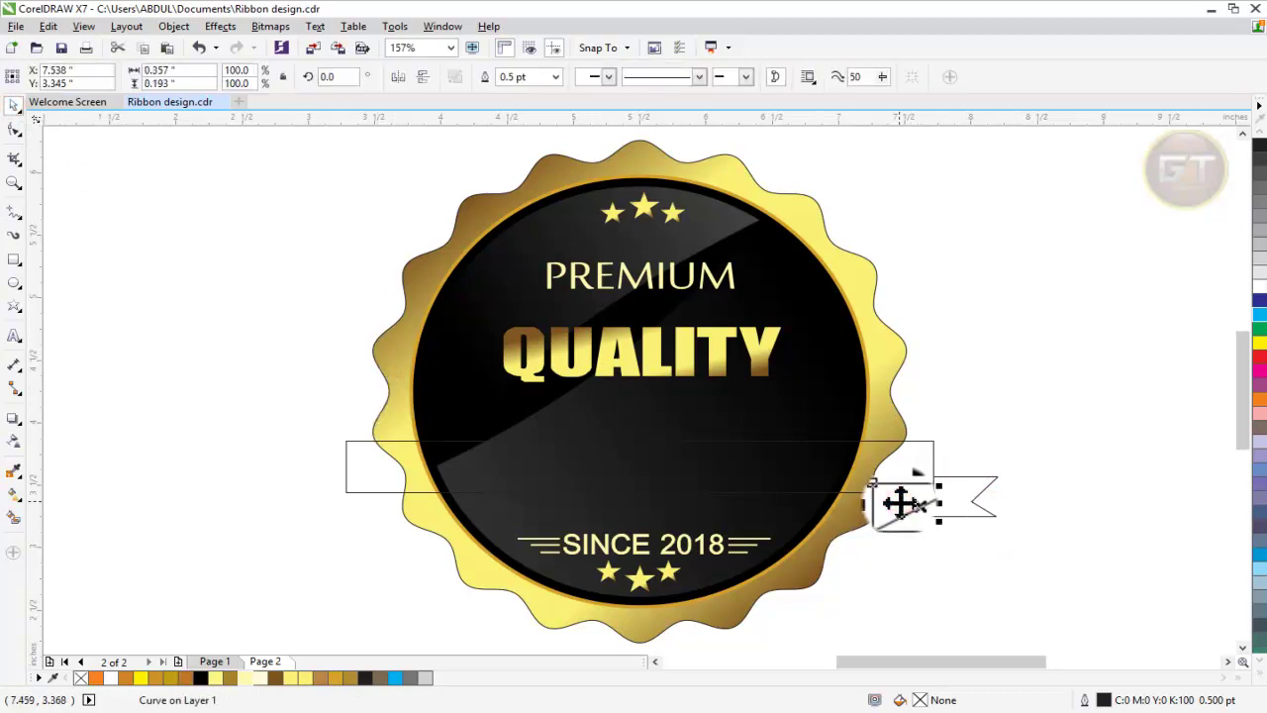
pyautogui.hotkey('ctrl', 'c')
pyautogui.click(899, 503)
pyautogui.click(899, 503)
pyautogui.click(900, 503)
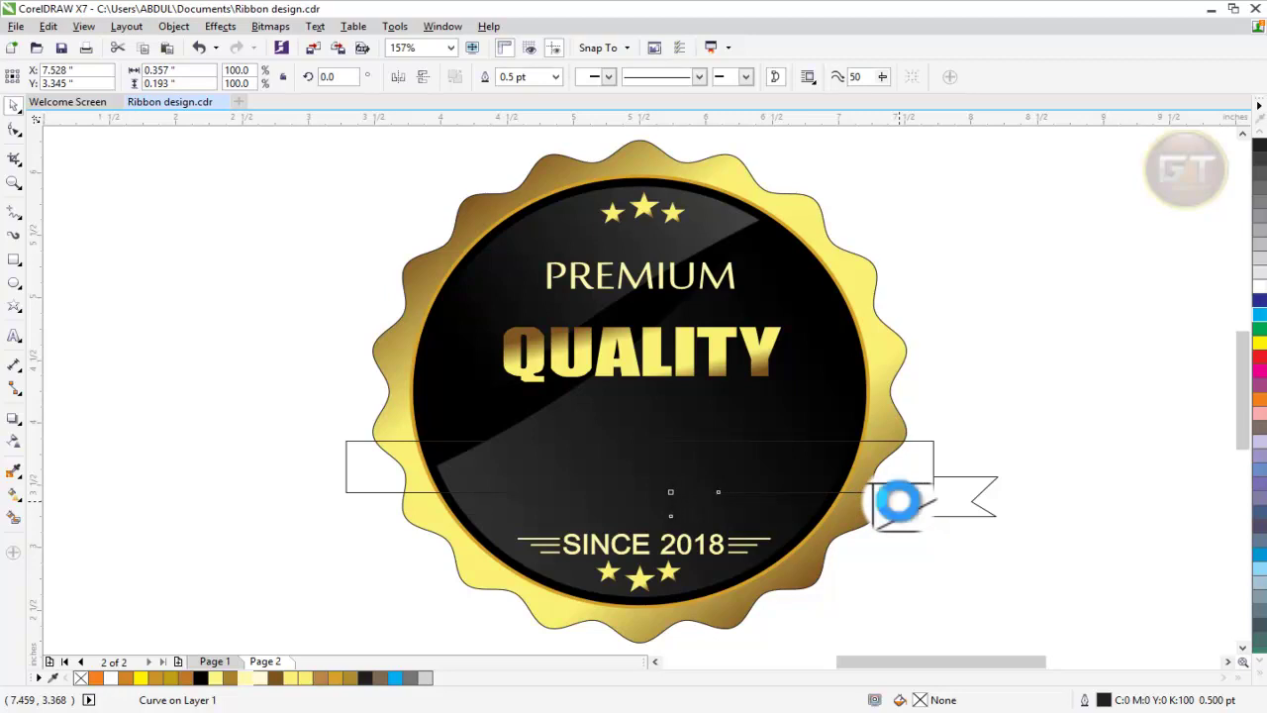
pyautogui.click(900, 503)
pyautogui.click(900, 502)
pyautogui.click(899, 503)
pyautogui.click(900, 503)
pyautogui.click(900, 503)
pyautogui.click(899, 503)
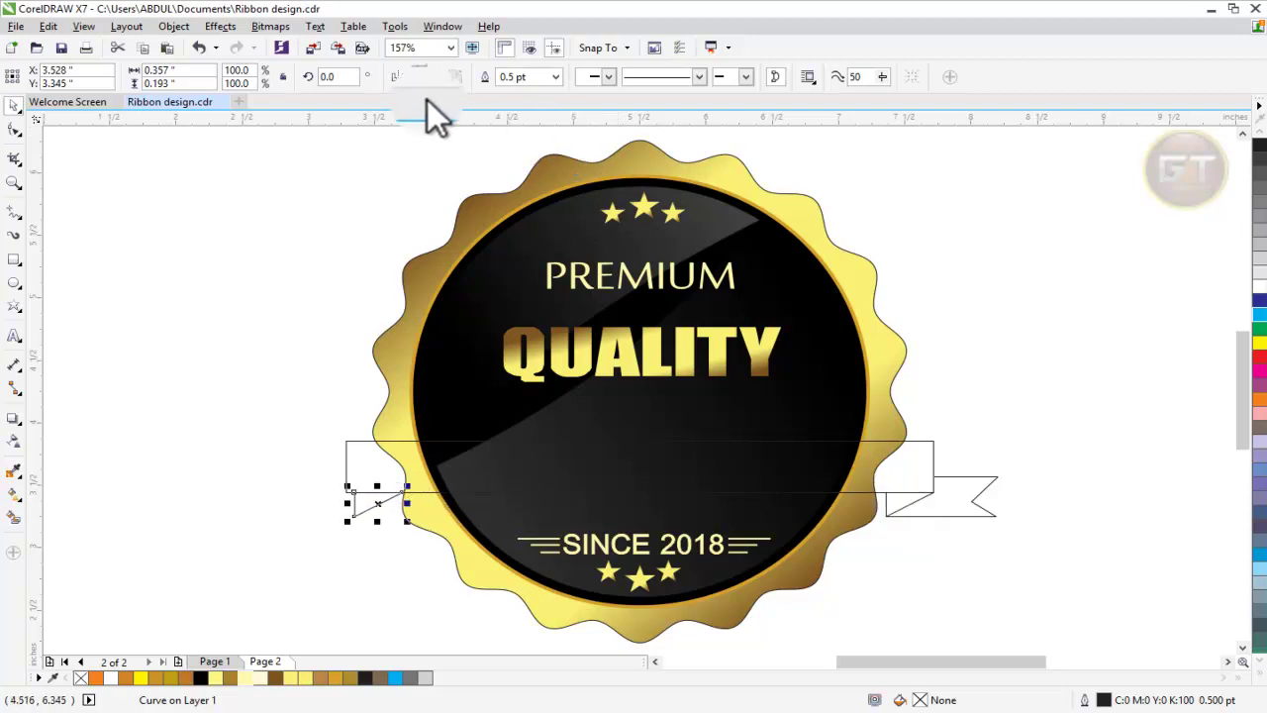
# Step: Mirror the fold copy horizontally and vertically so it matches the right side
pyautogui.click(396, 77)
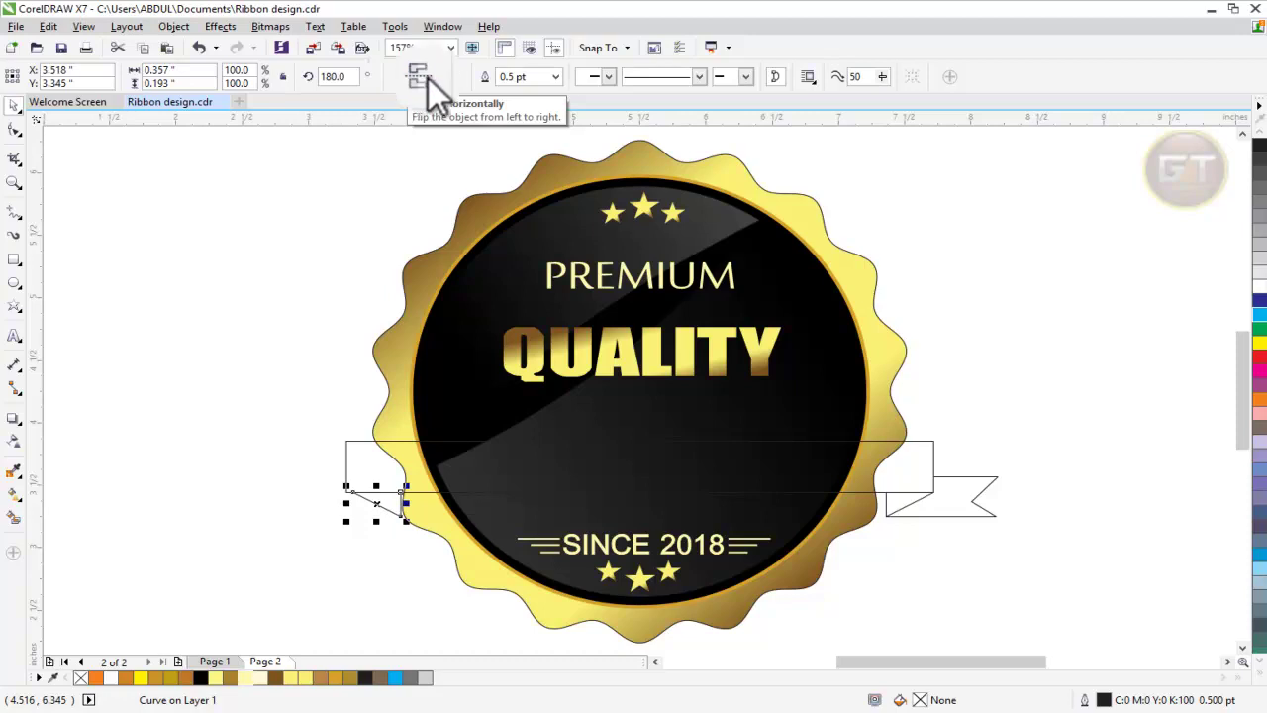
pyautogui.click(430, 76)
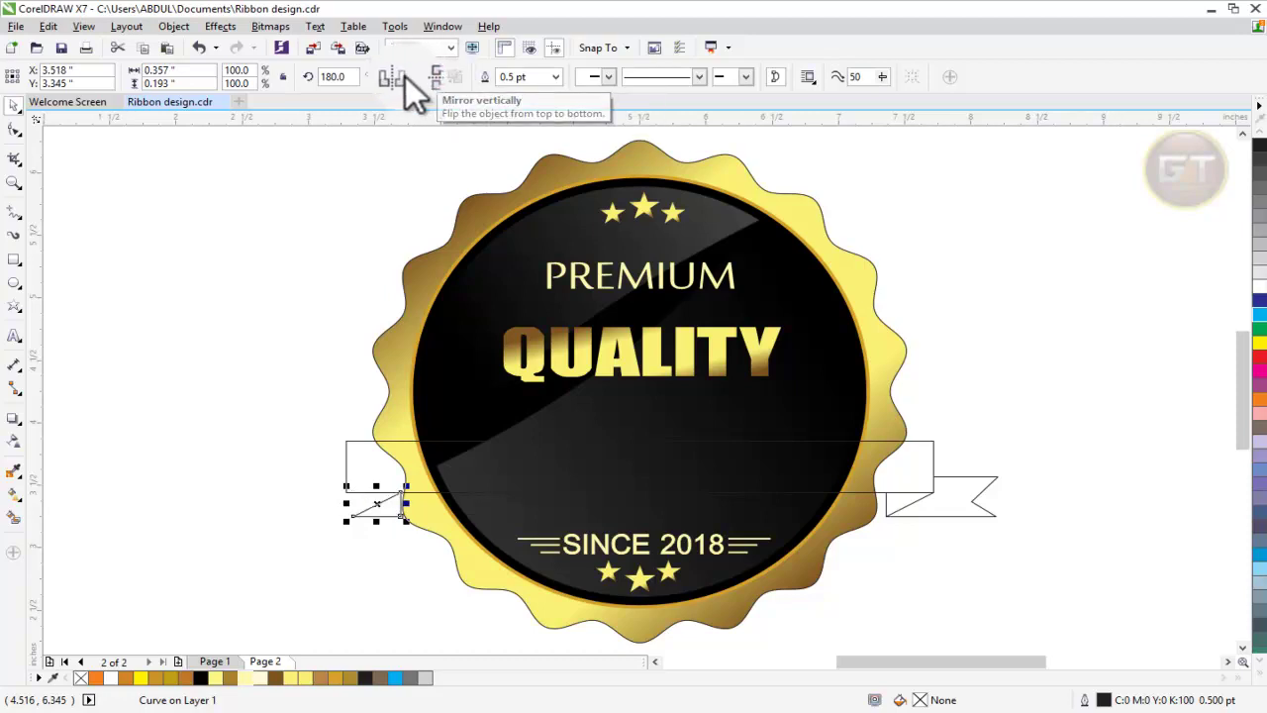
pyautogui.click(402, 76)
pyautogui.click(401, 76)
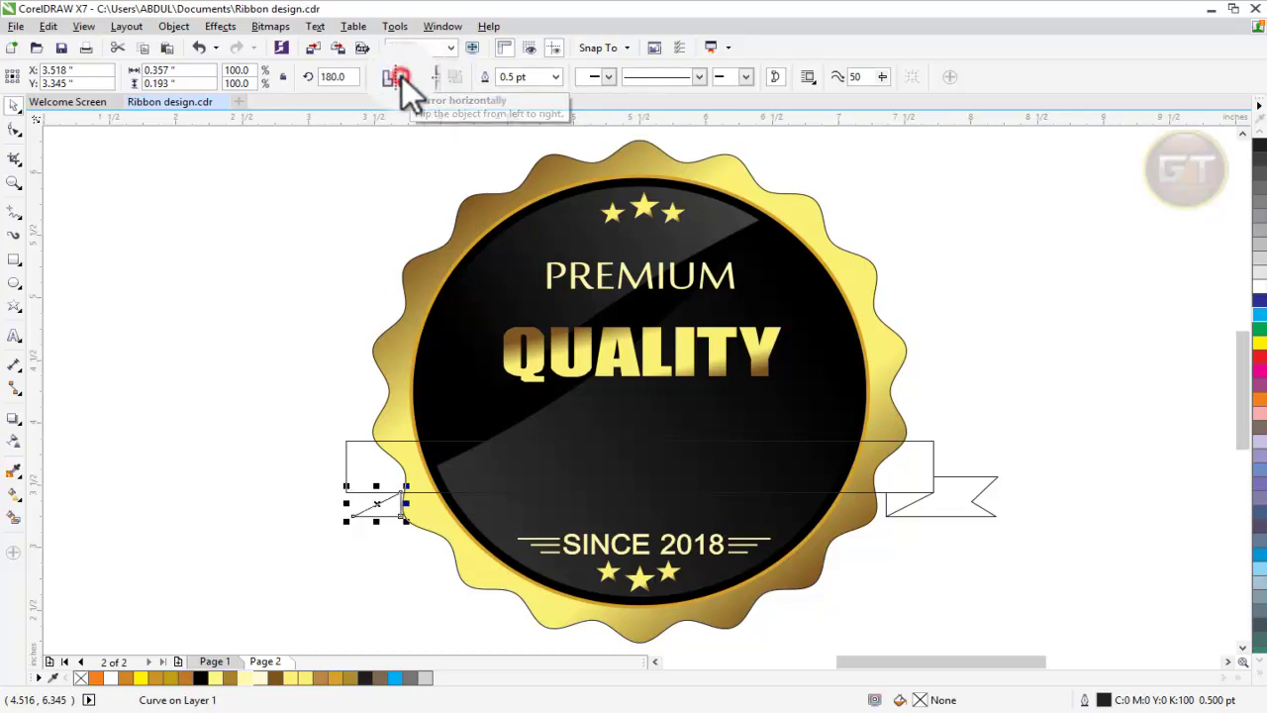
pyautogui.click(421, 76)
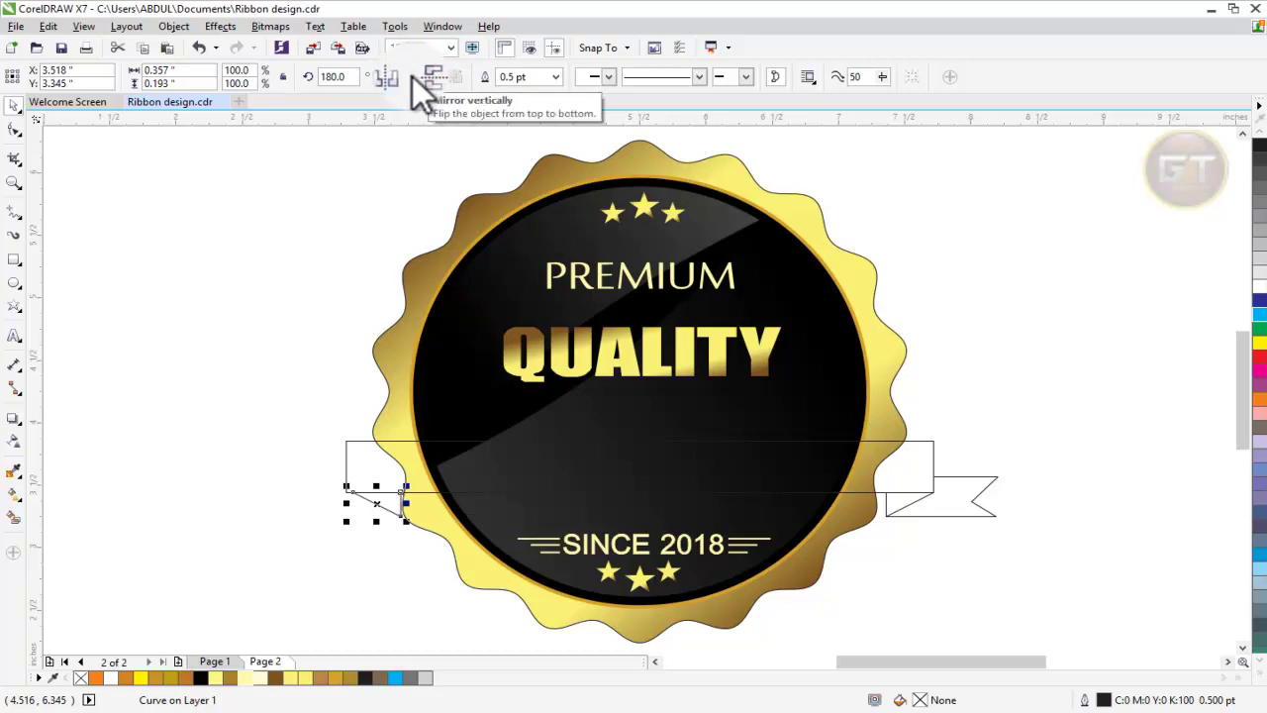
pyautogui.click(400, 77)
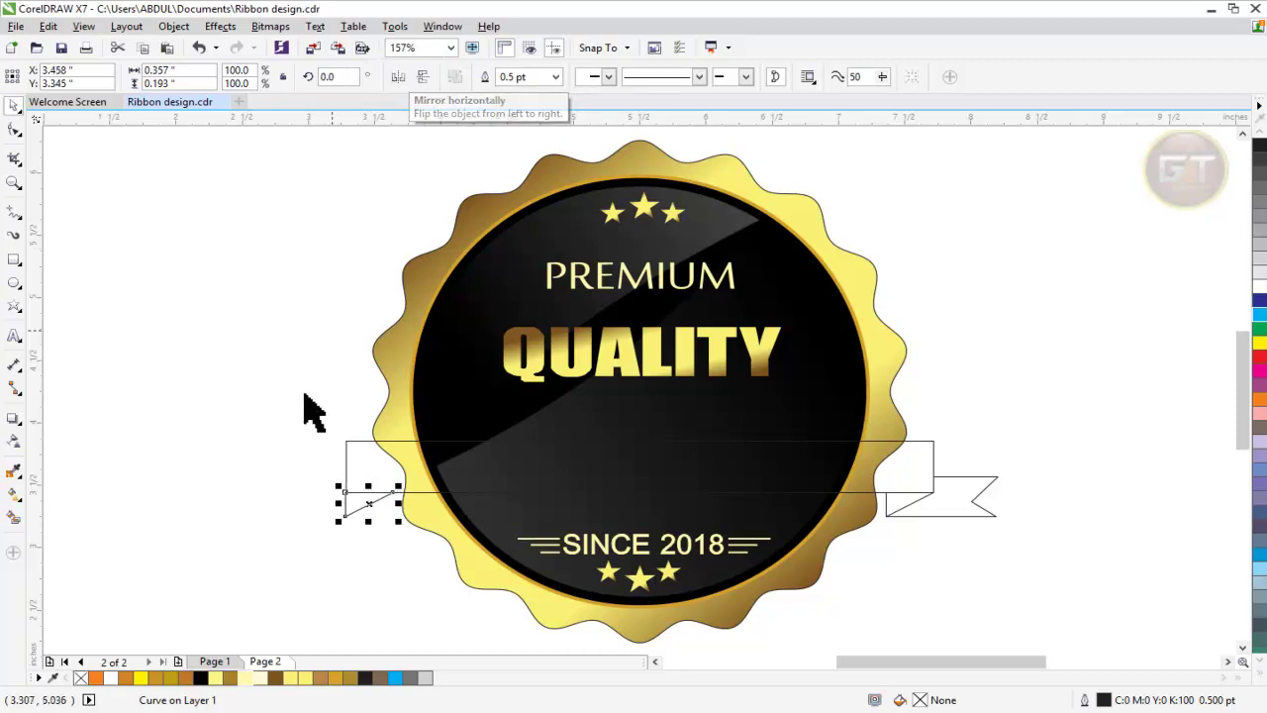
pyautogui.click(269, 439)
pyautogui.click(349, 506)
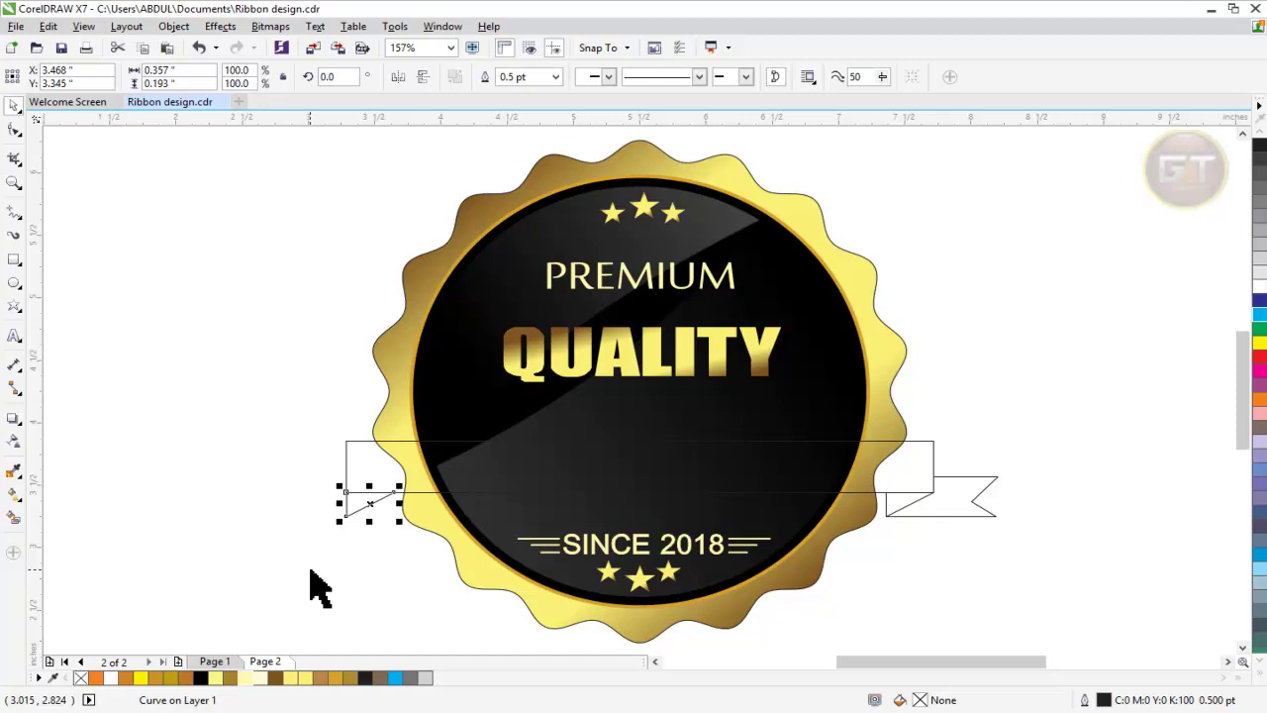
pyautogui.click(311, 580)
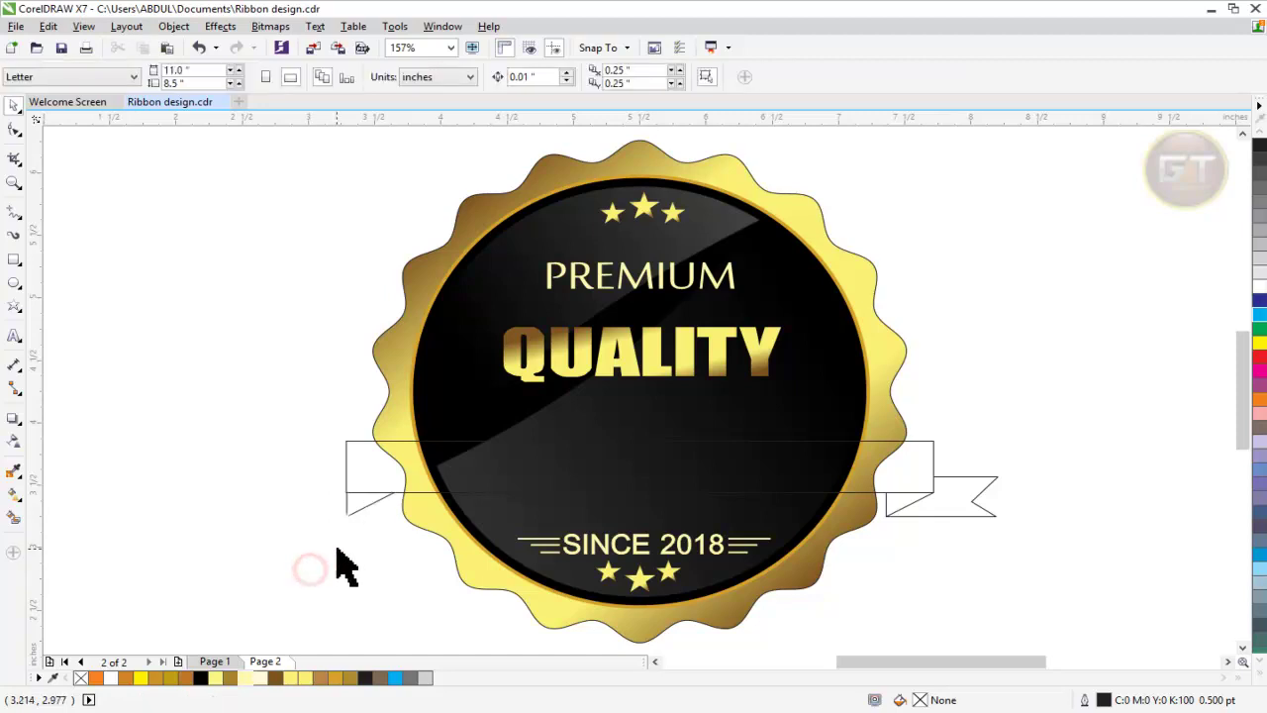
# Step: Delete the mirrored fold copy and draw a new fold triangle from the banner's lower-left corner
pyautogui.click(373, 507)
pyautogui.press('Delete')
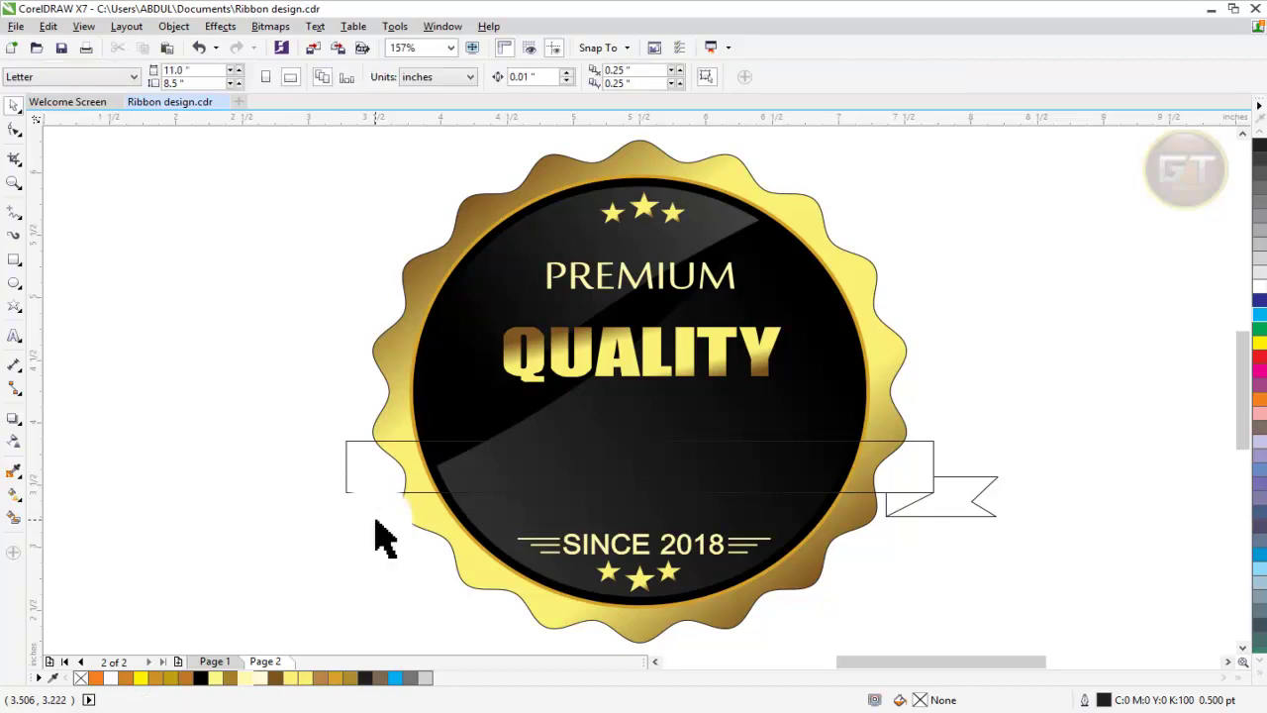
pyautogui.click(14, 211)
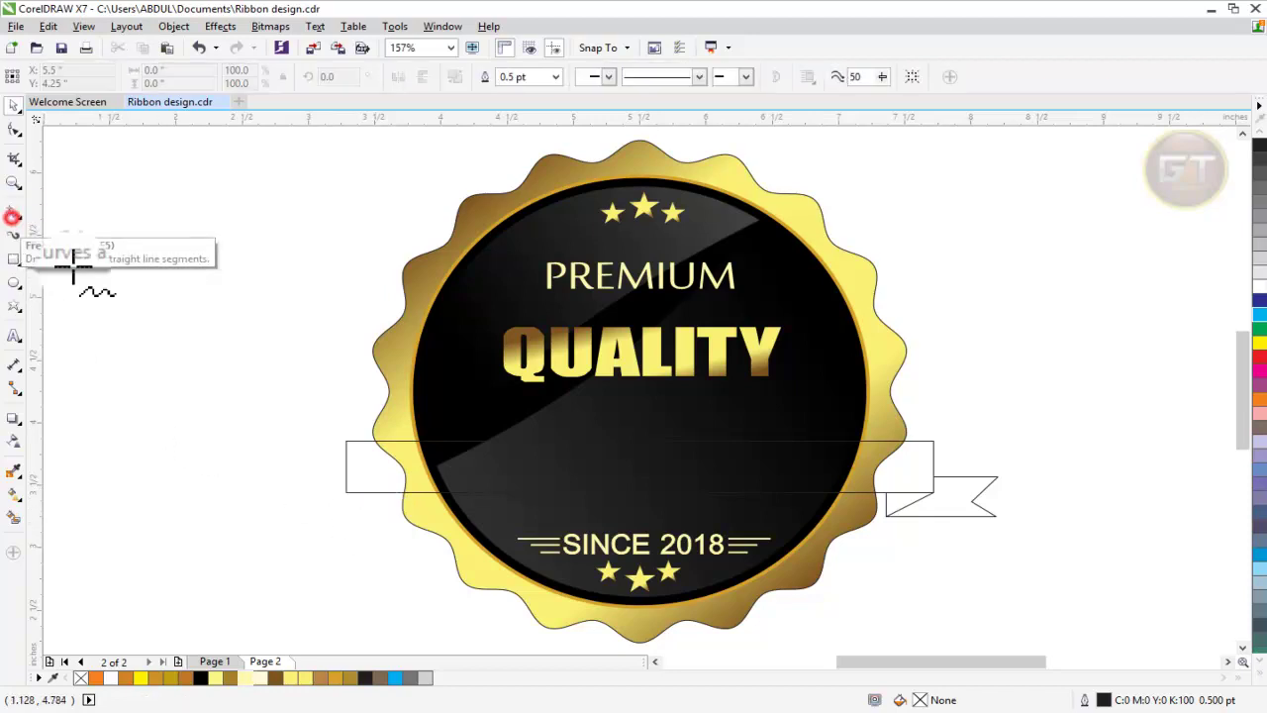
pyautogui.click(345, 492)
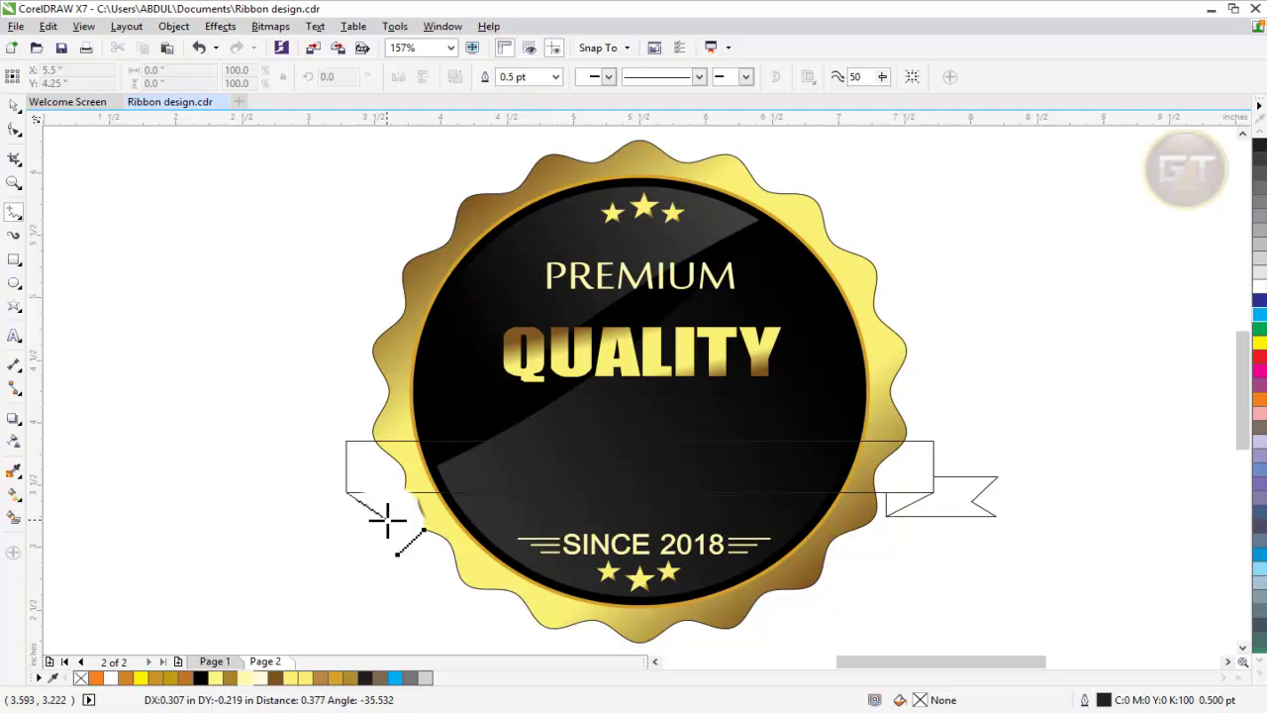
pyautogui.click(388, 517)
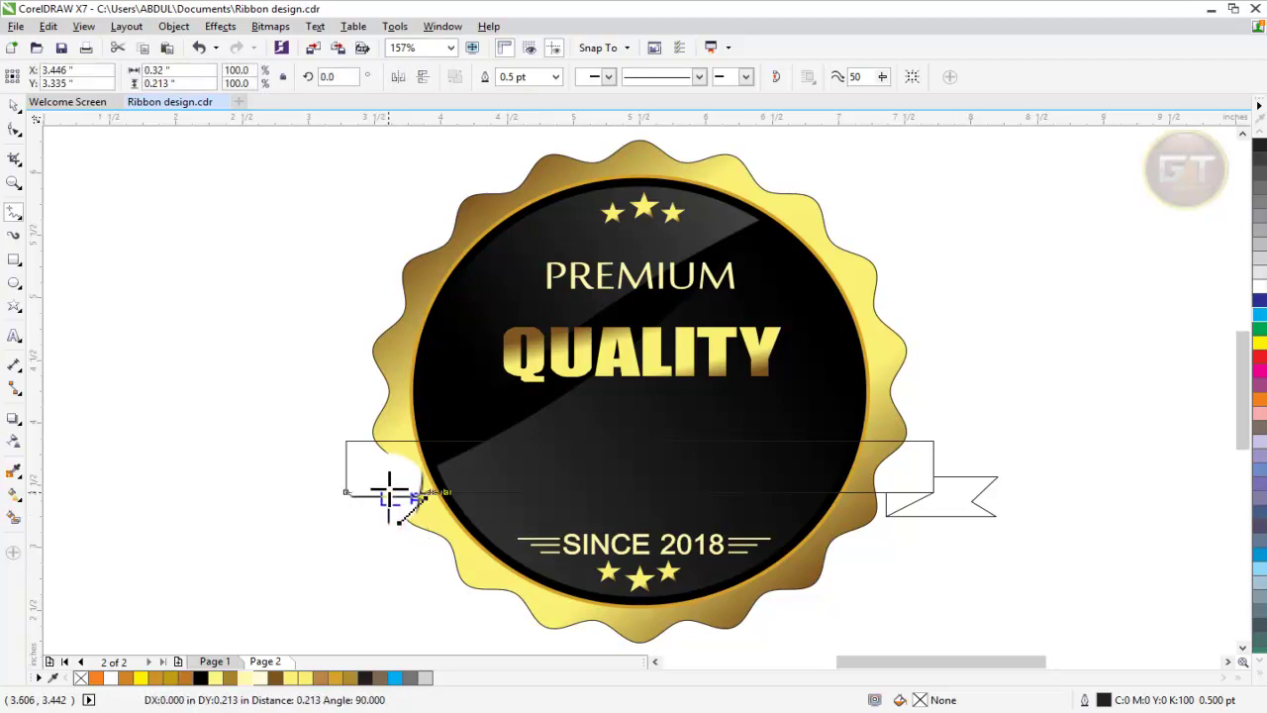
pyautogui.click(343, 492)
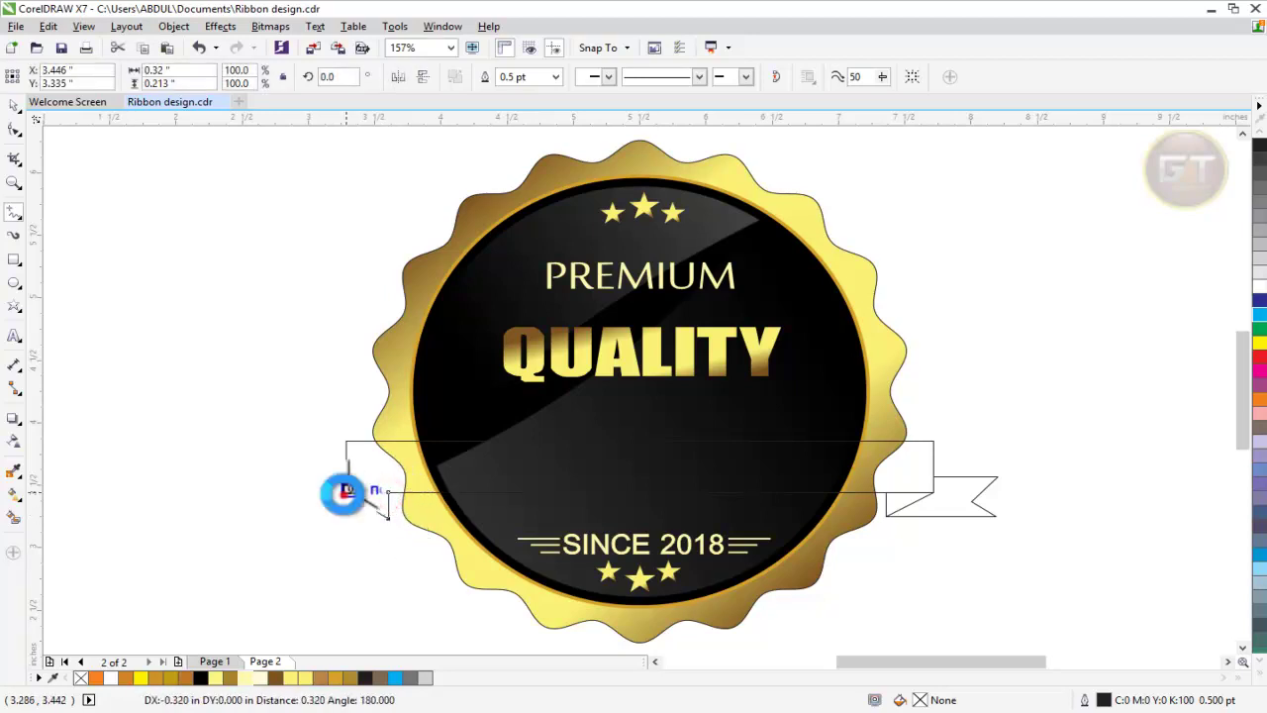
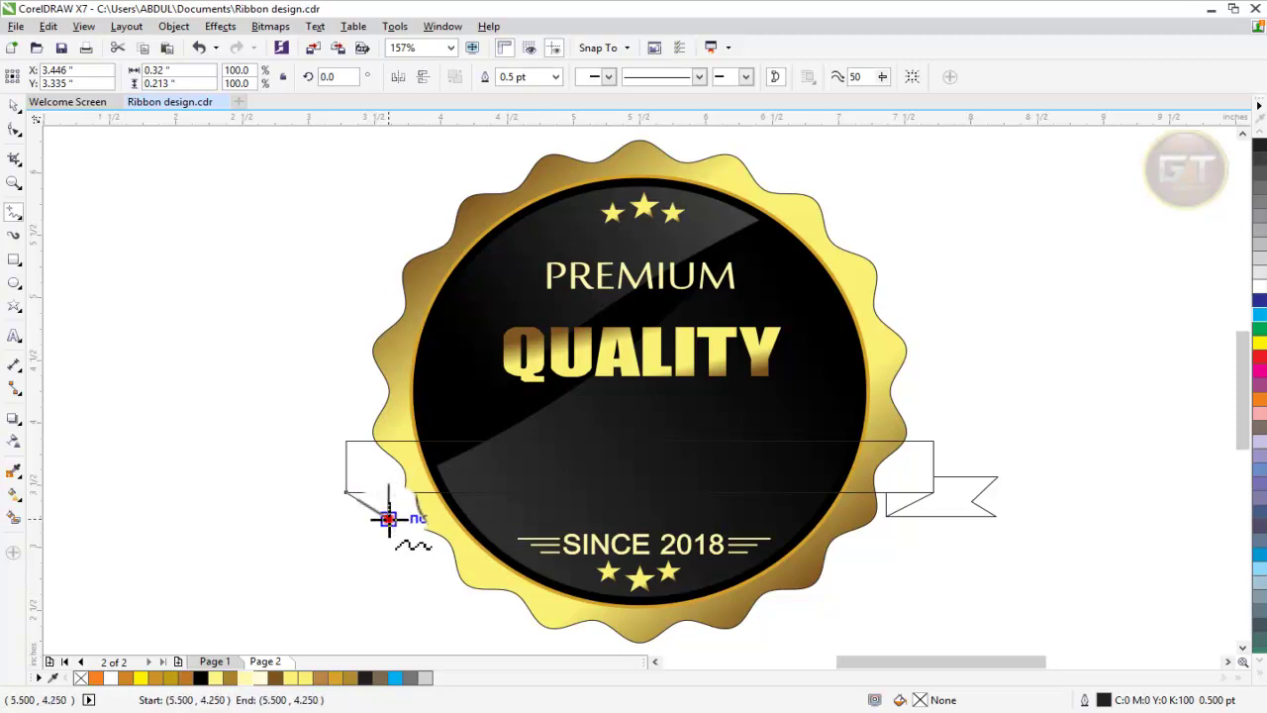
# Step: Draw a closed, notched Polyline tail outline left of the banner, mirroring the right tail
pyautogui.click(387, 518)
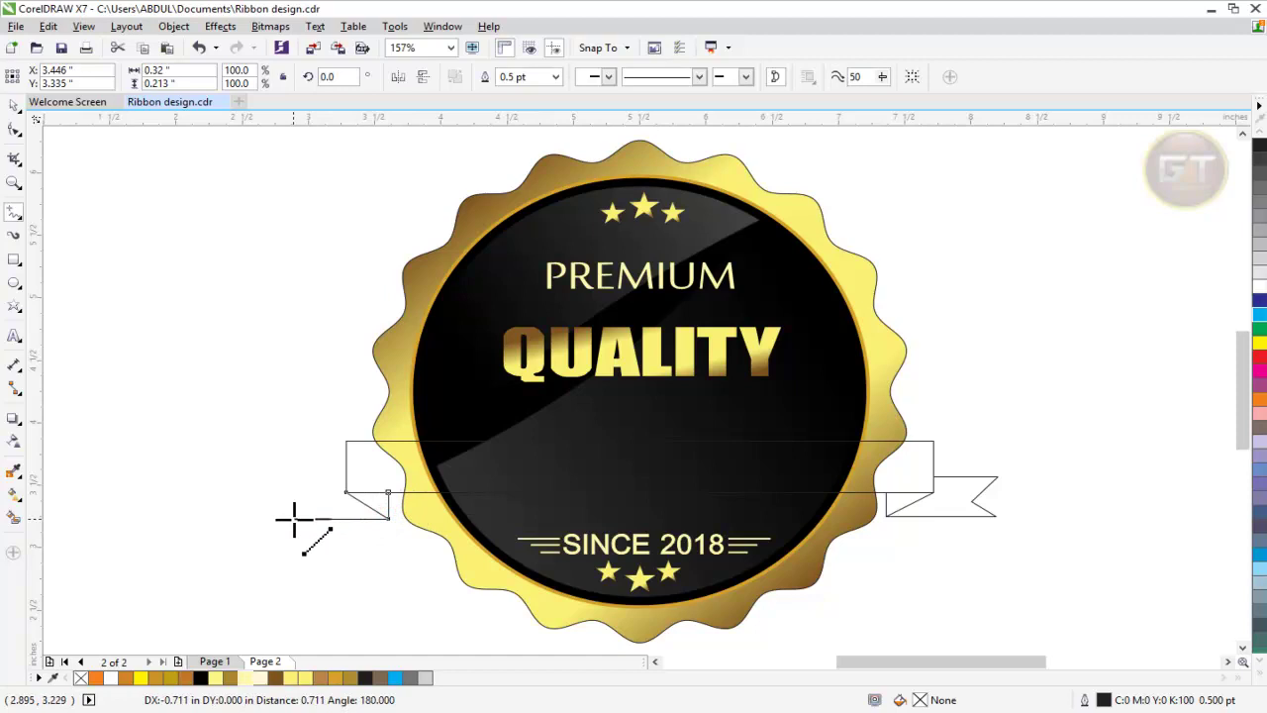
pyautogui.click(287, 518)
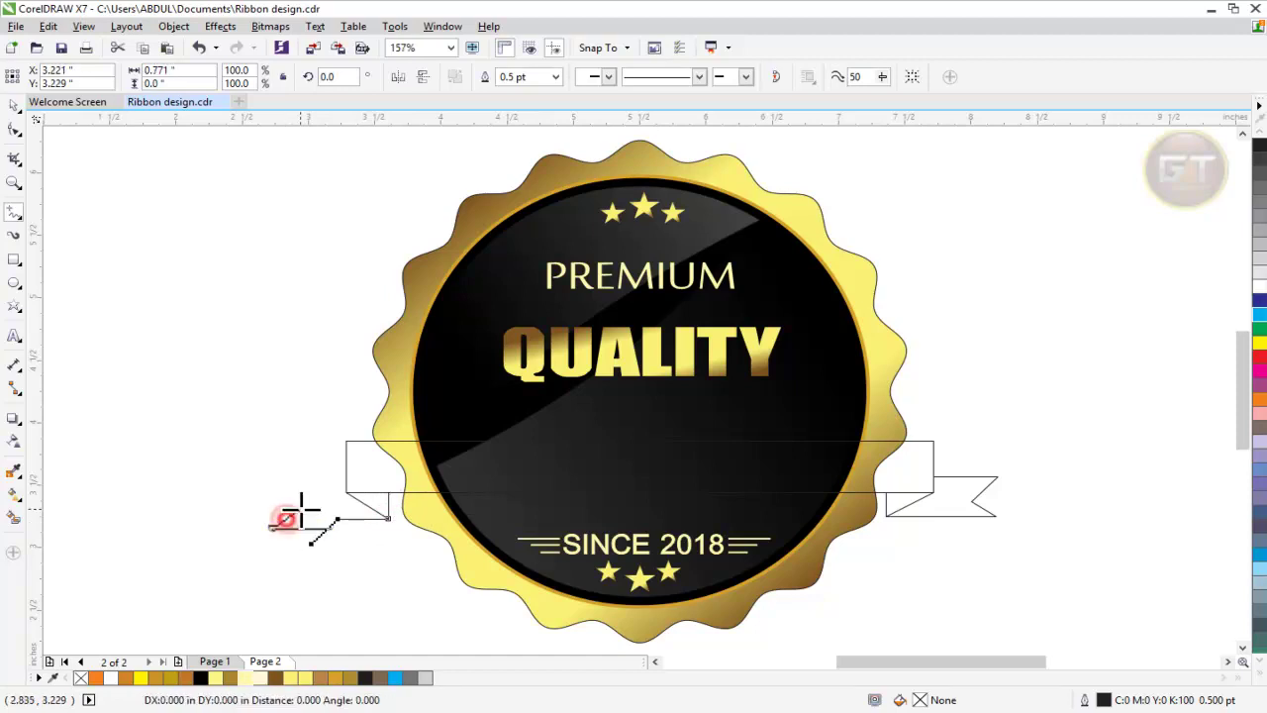
pyautogui.click(313, 501)
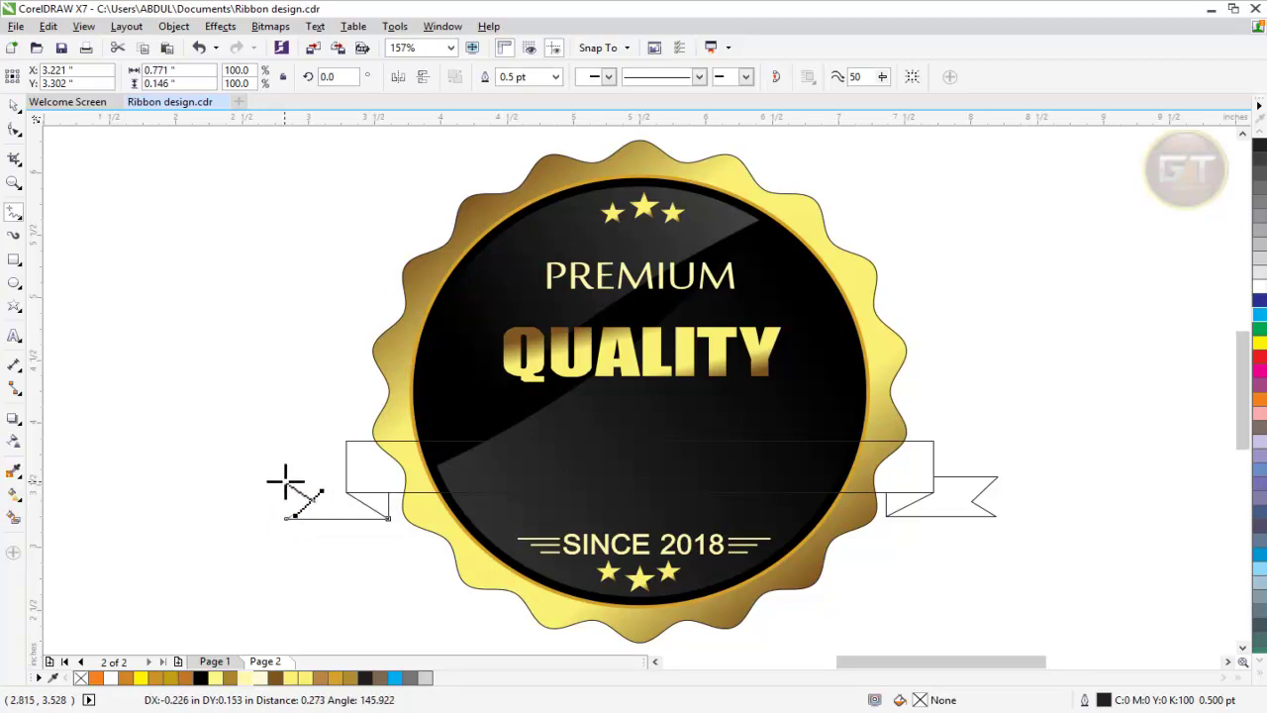
pyautogui.click(285, 479)
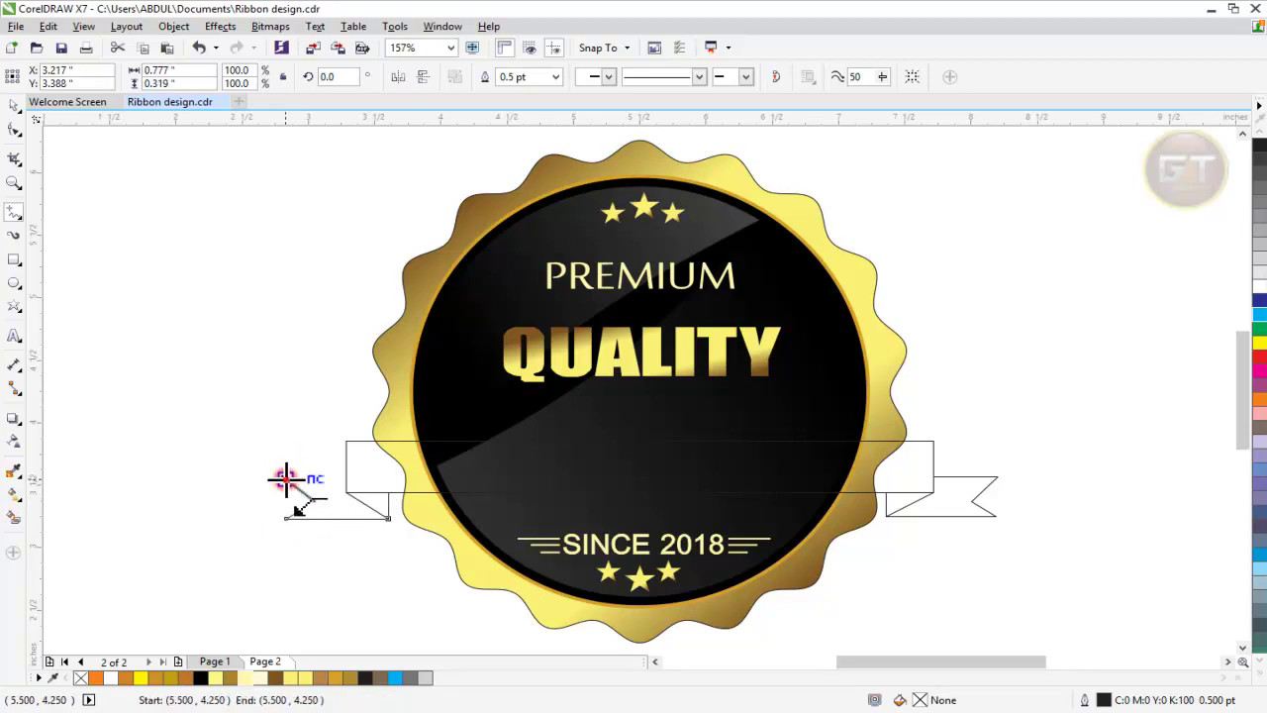
pyautogui.click(346, 479)
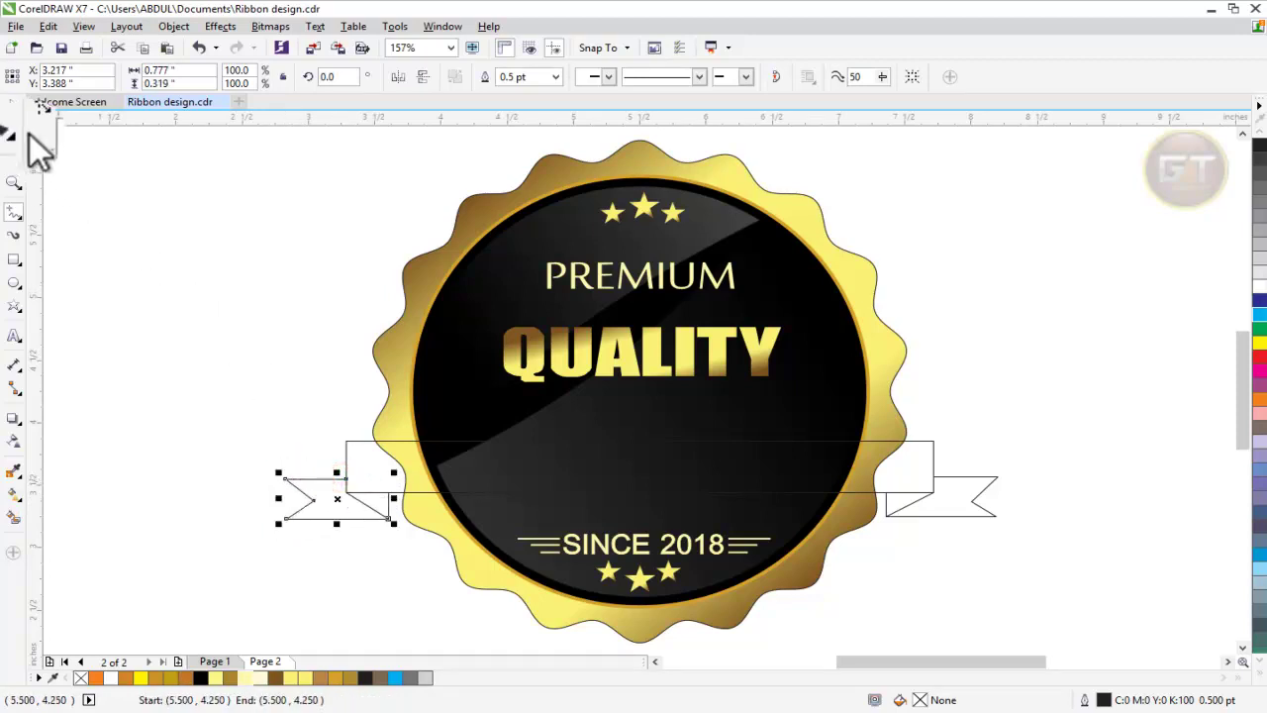
pyautogui.click(213, 352)
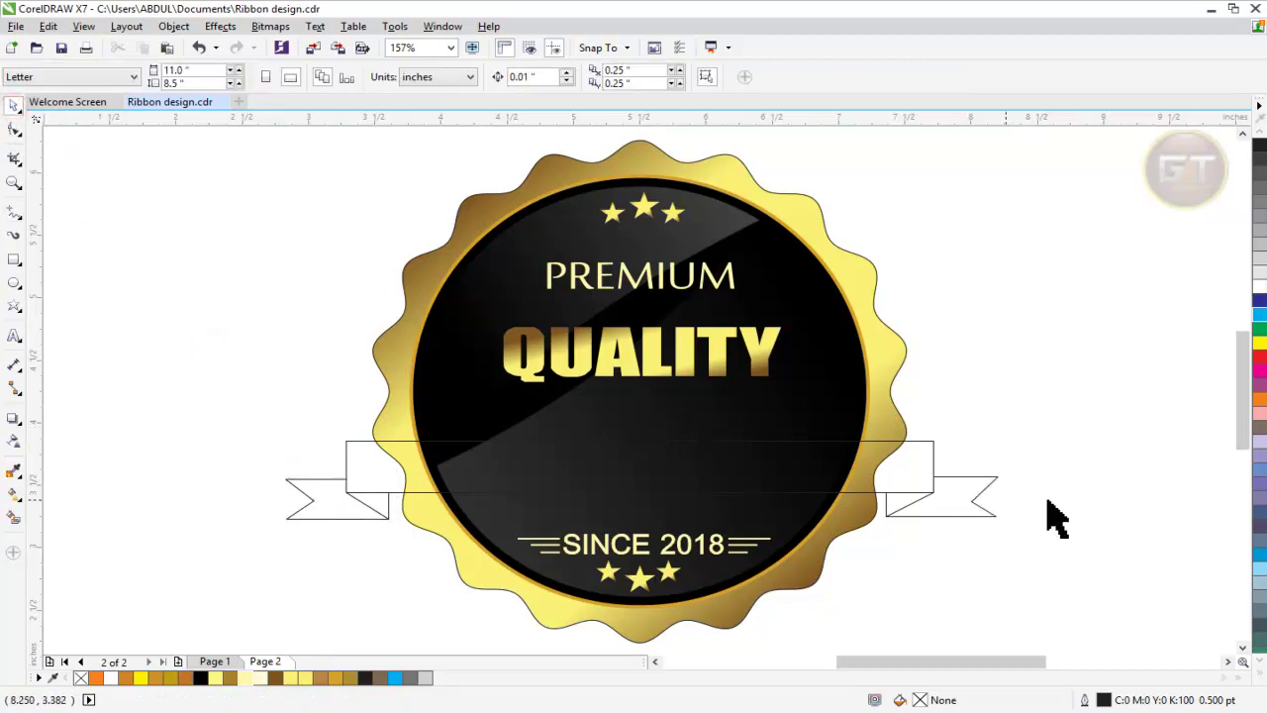
# Step: Convert the long ribbon band rectangle to curves (Ctrl+Q) for node editing
pyautogui.scroll(-1, 1059, 514)
pyautogui.scroll(1, 1059, 515)
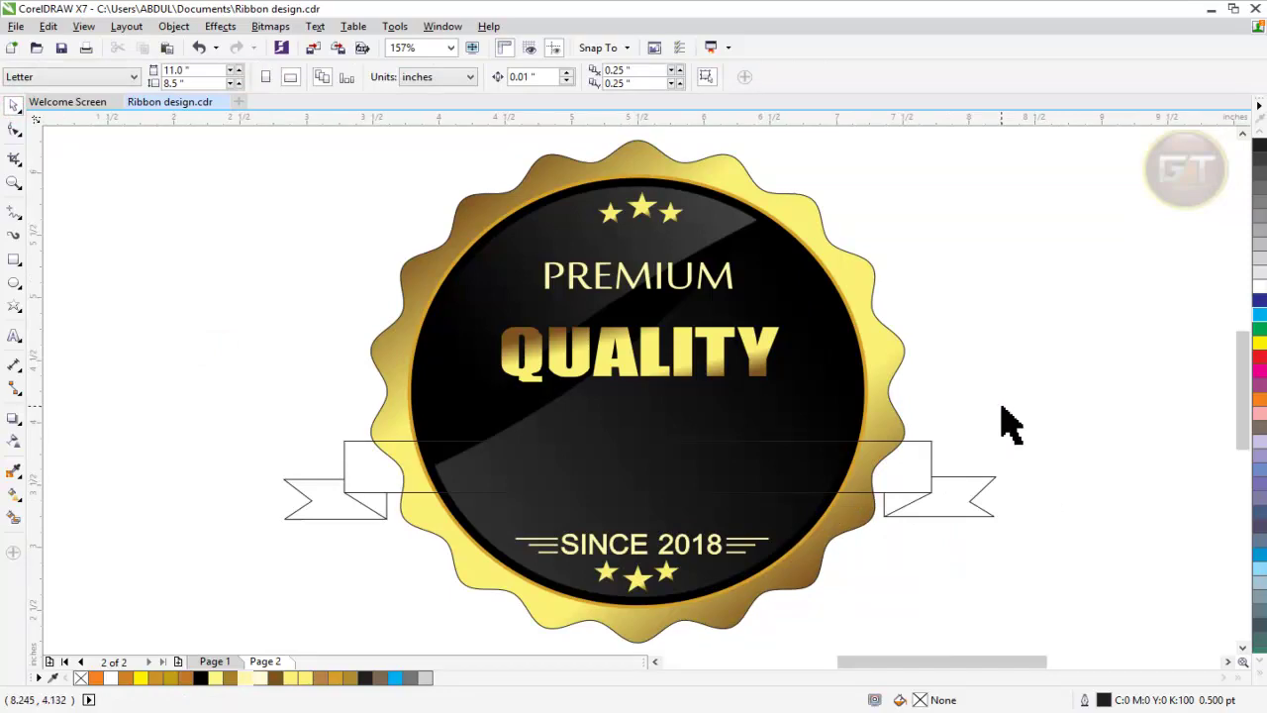
pyautogui.click(909, 470)
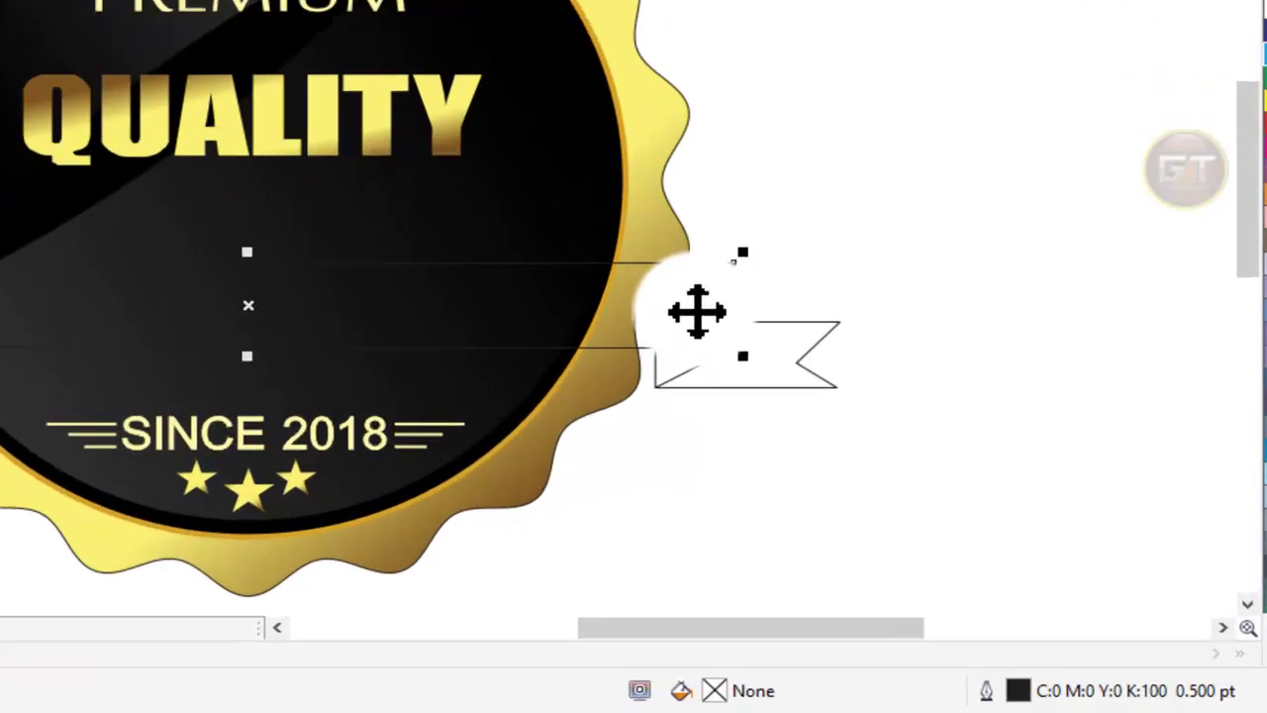
pyautogui.click(909, 470)
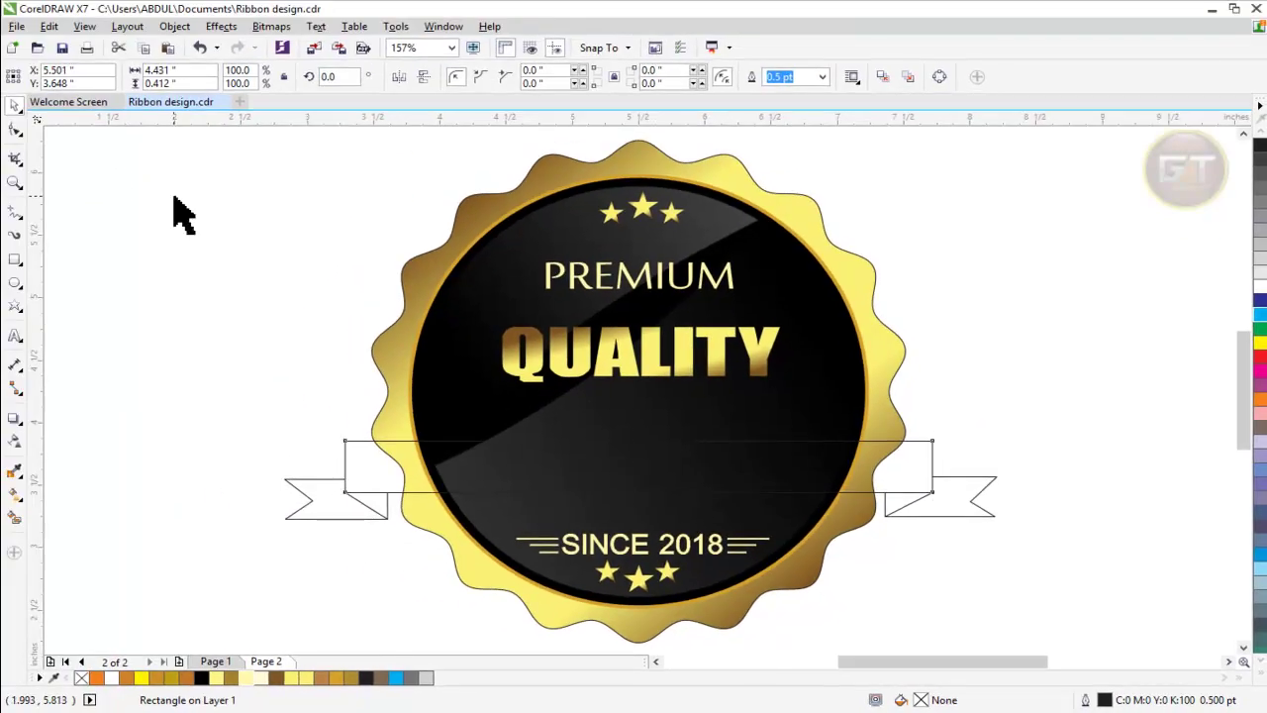
pyautogui.hotkey('ctrl', 'q')
pyautogui.press('F10')
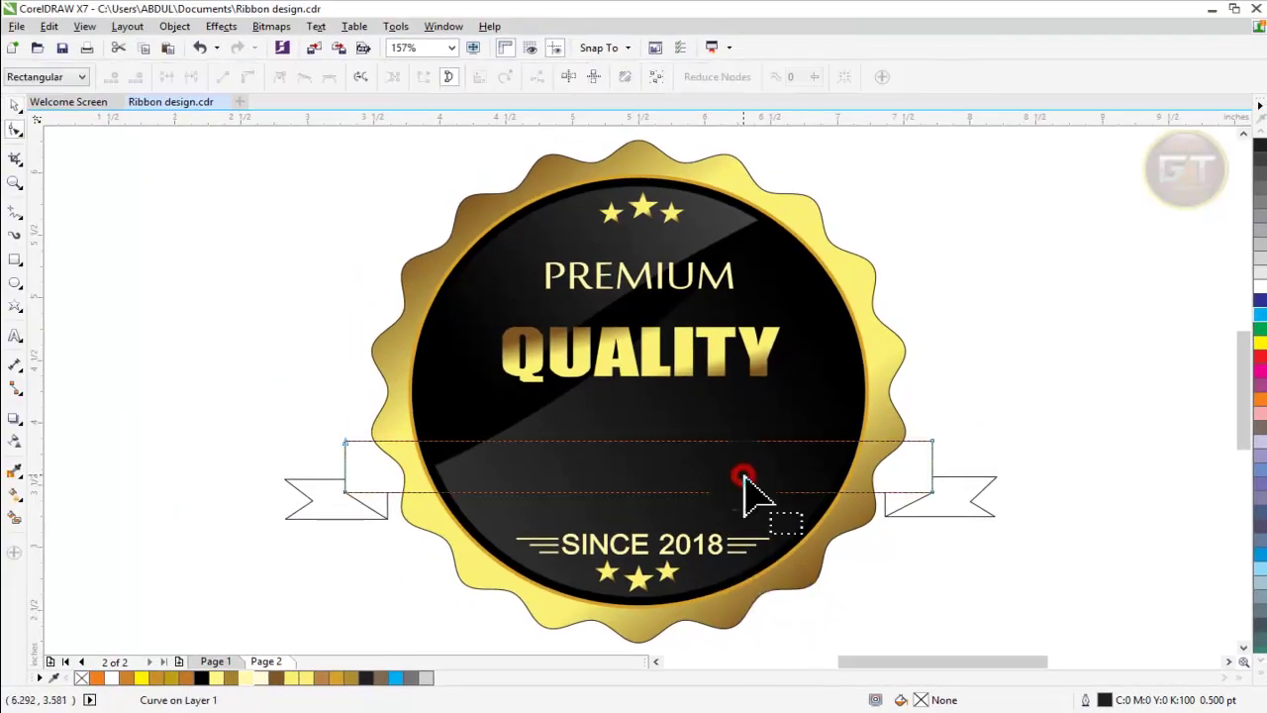
pyautogui.click(932, 441)
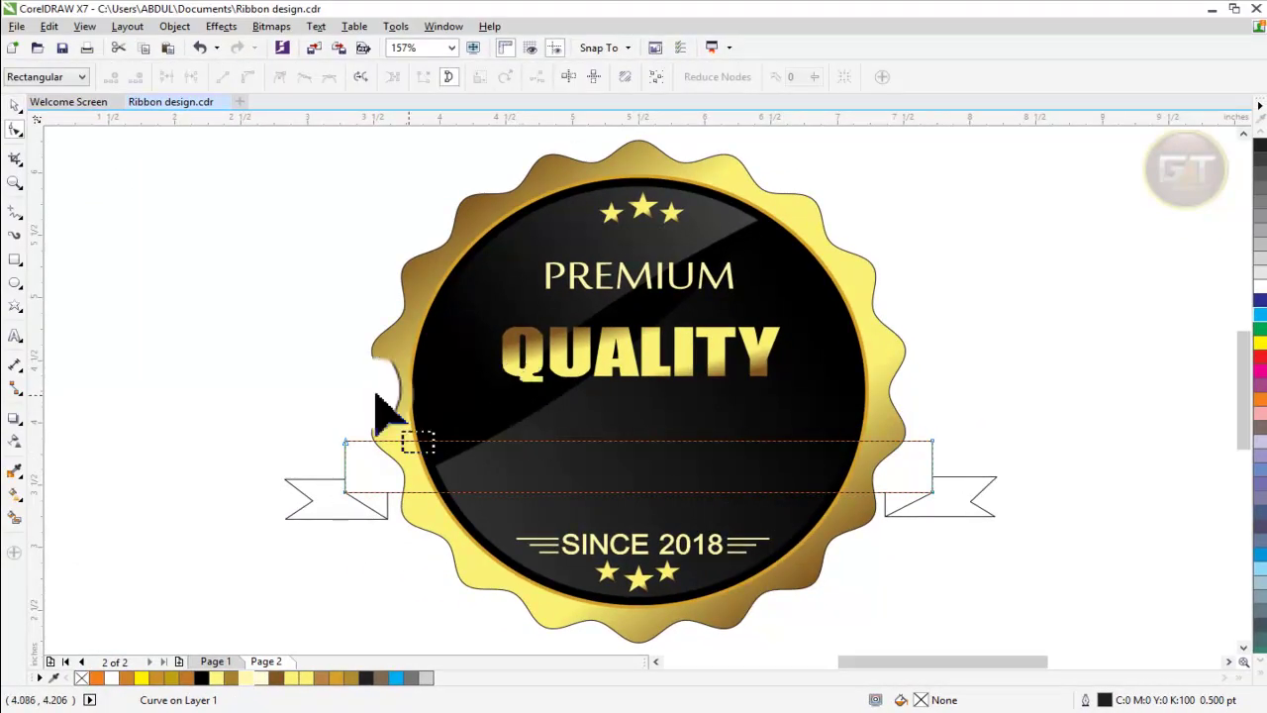
pyautogui.moveTo(304, 393); pyautogui.dragTo(974, 544)
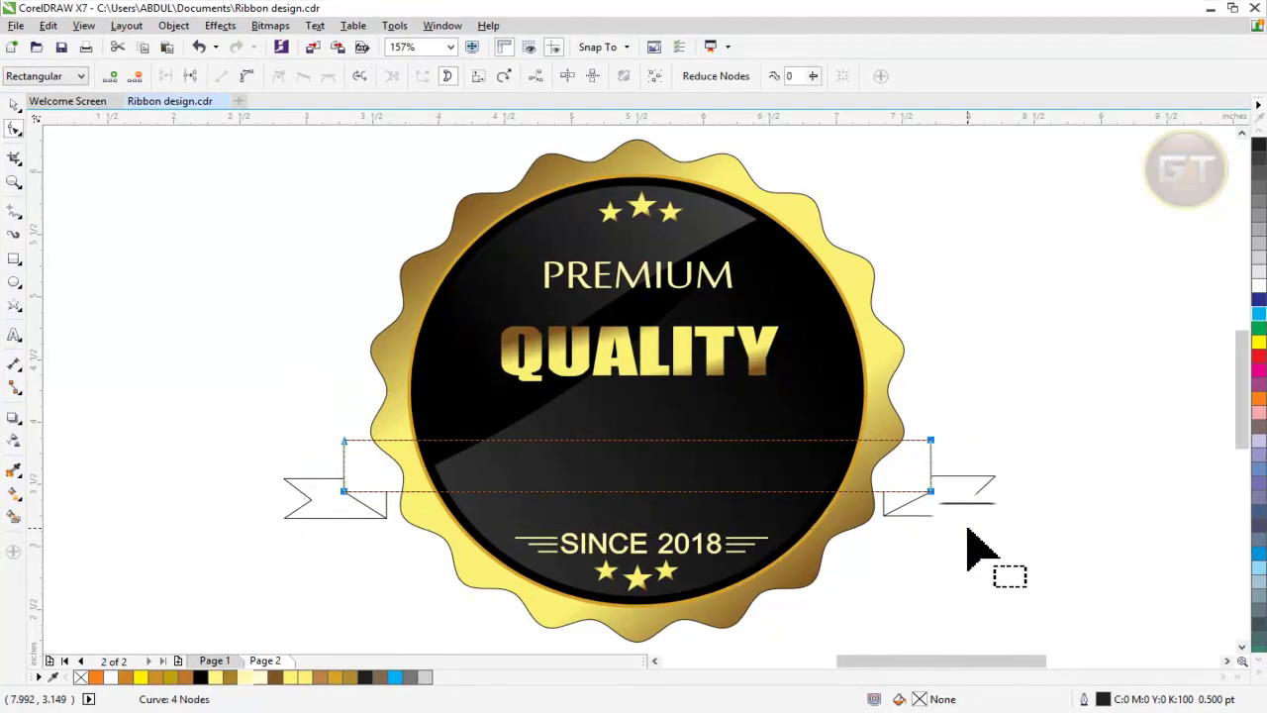
pyautogui.click(237, 334)
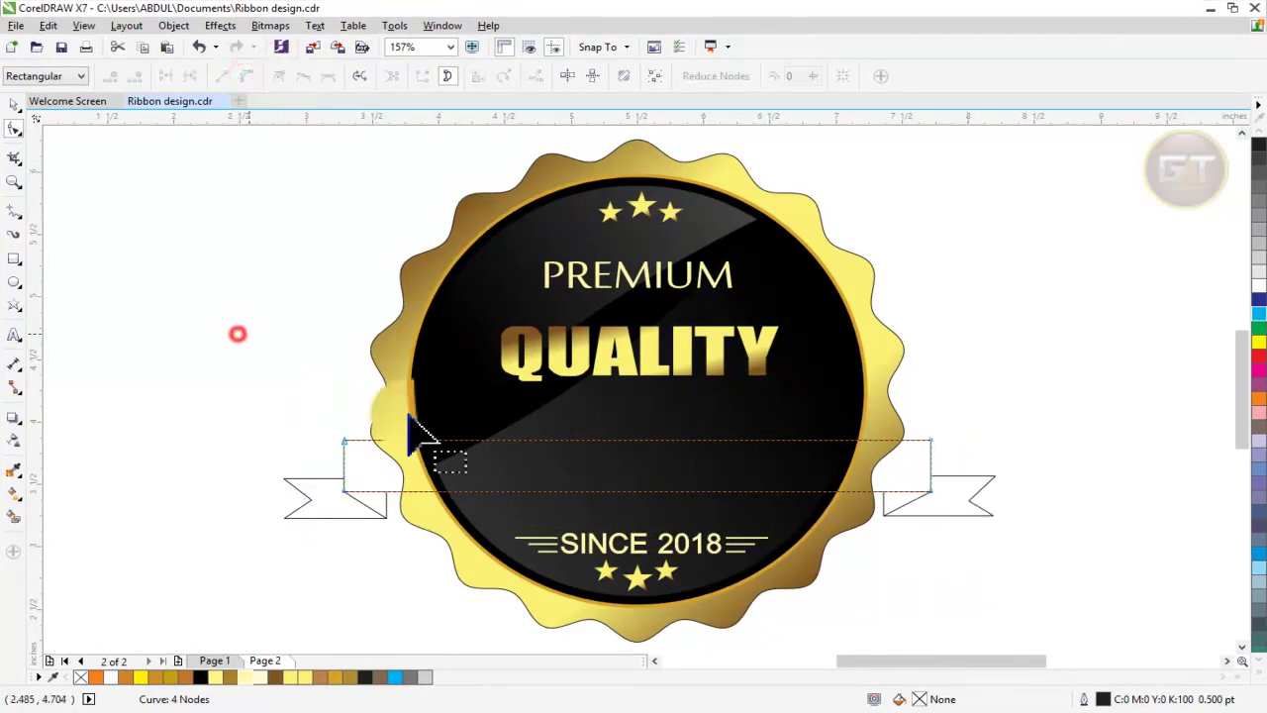
# Step: Bend the band's top and bottom edges upward into matching gentle arcs
pyautogui.click(928, 440)
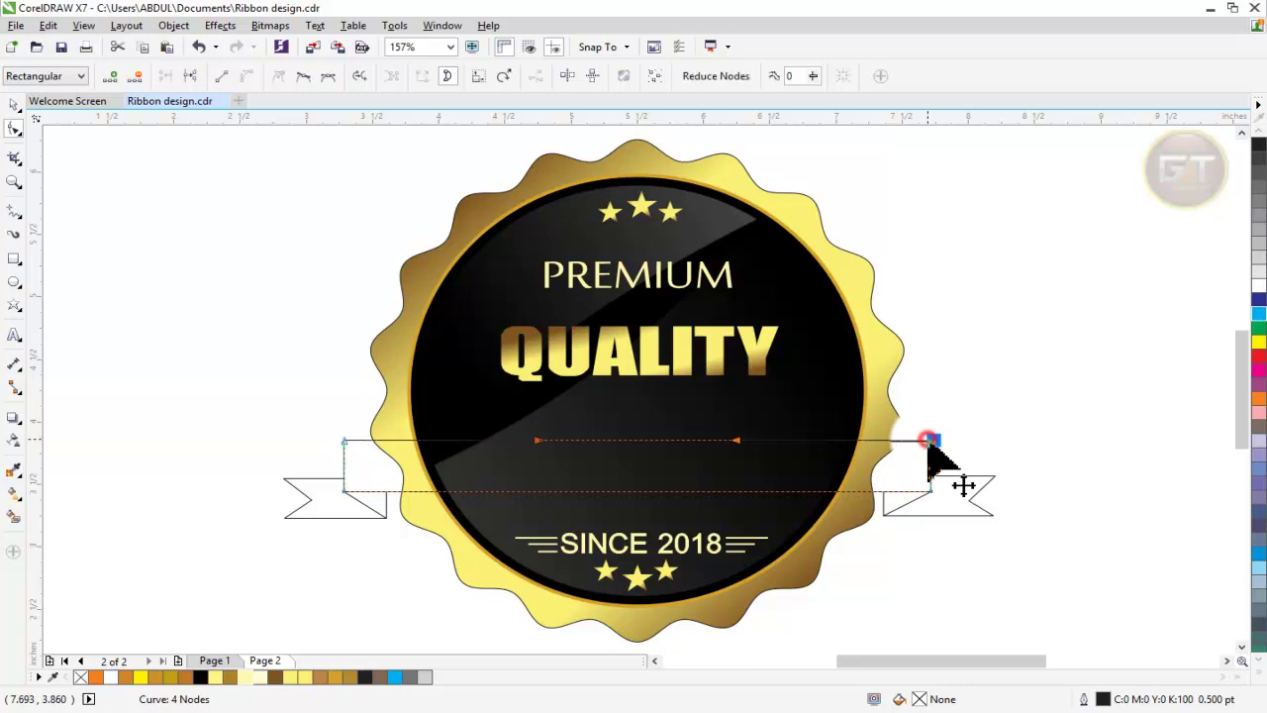
pyautogui.moveTo(648, 442); pyautogui.dragTo(646, 424)
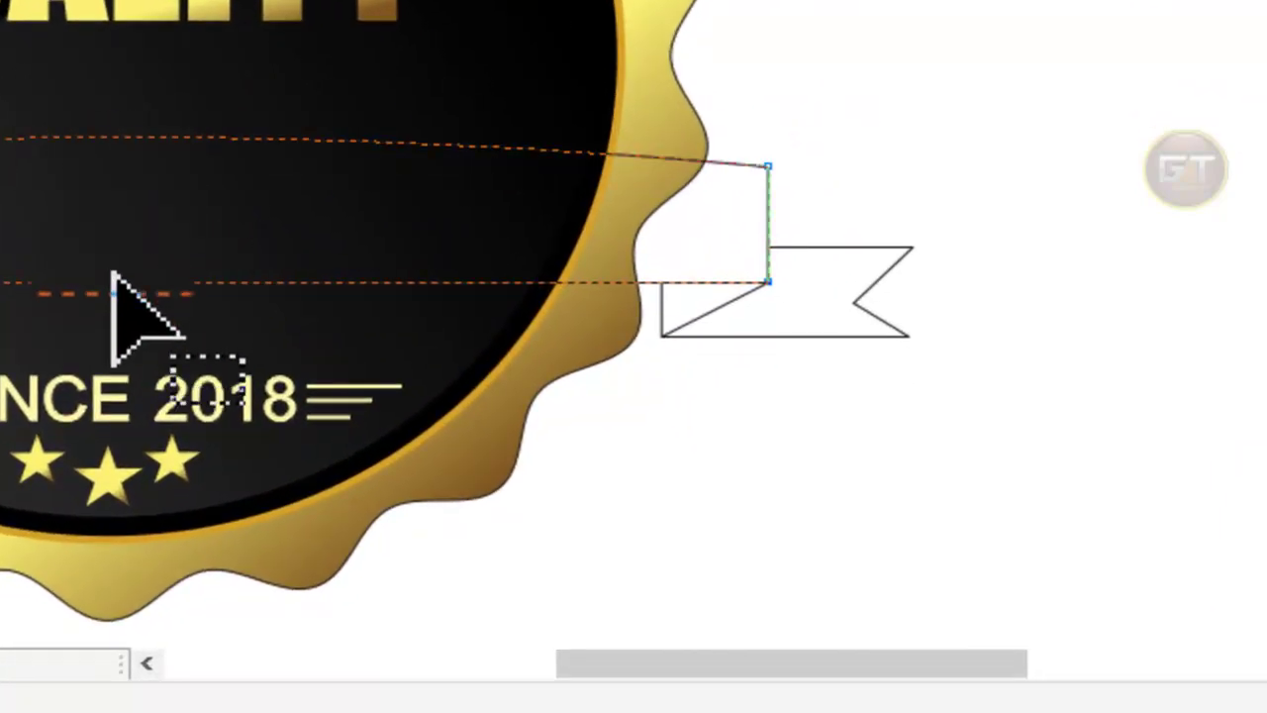
pyautogui.moveTo(113, 282); pyautogui.dragTo(111, 259)
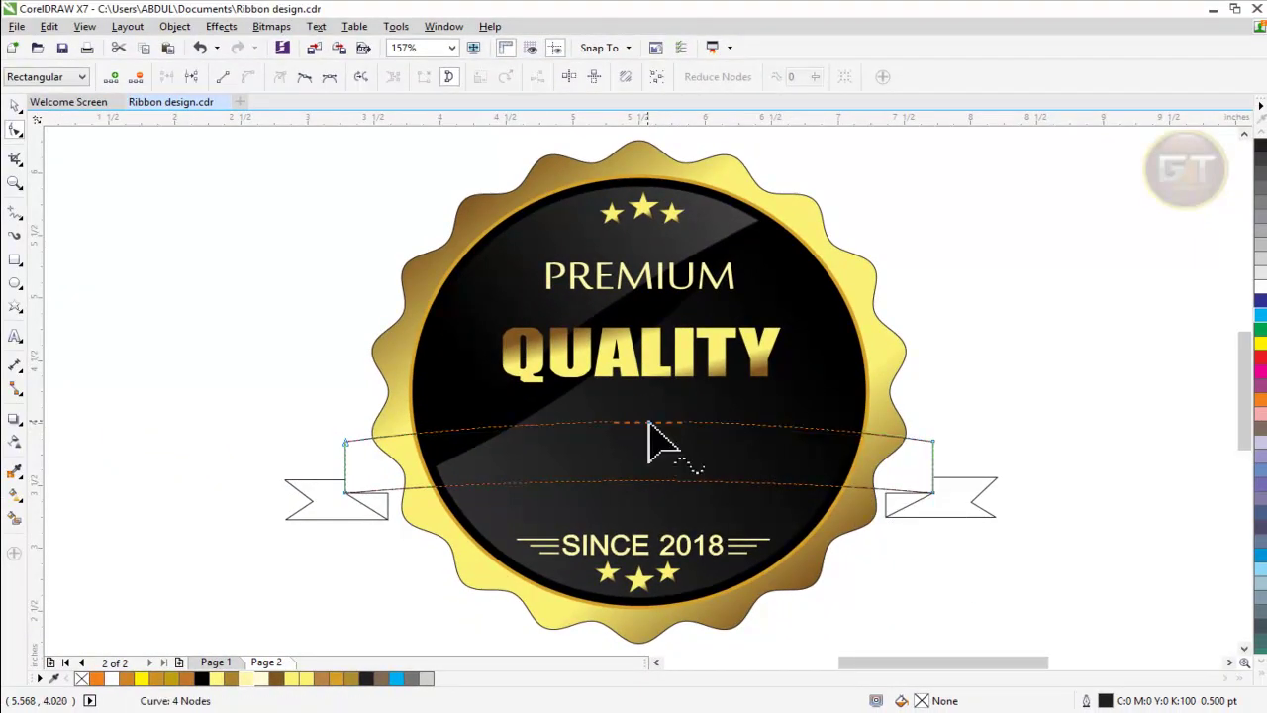
pyautogui.moveTo(649, 481); pyautogui.dragTo(649, 479)
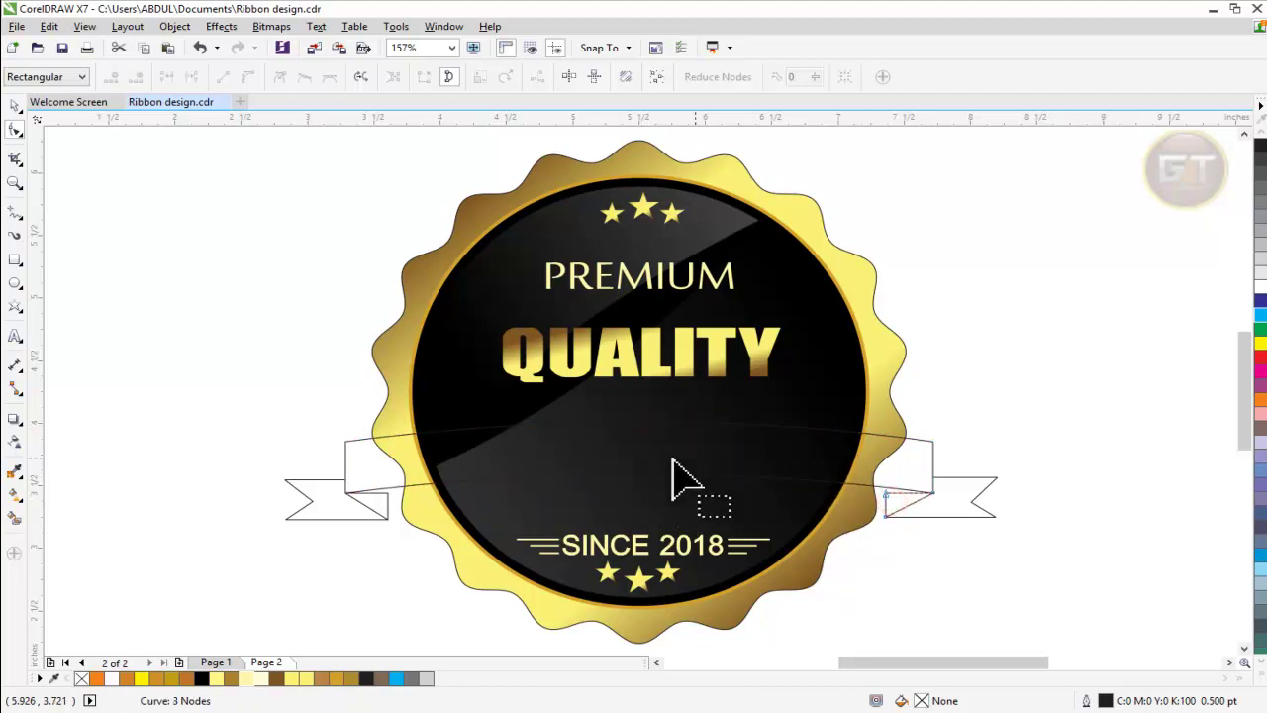
# Step: Move the right and left fold pieces' corners to meet the curved band ends
pyautogui.click(885, 499)
pyautogui.moveTo(886, 494); pyautogui.dragTo(881, 488)
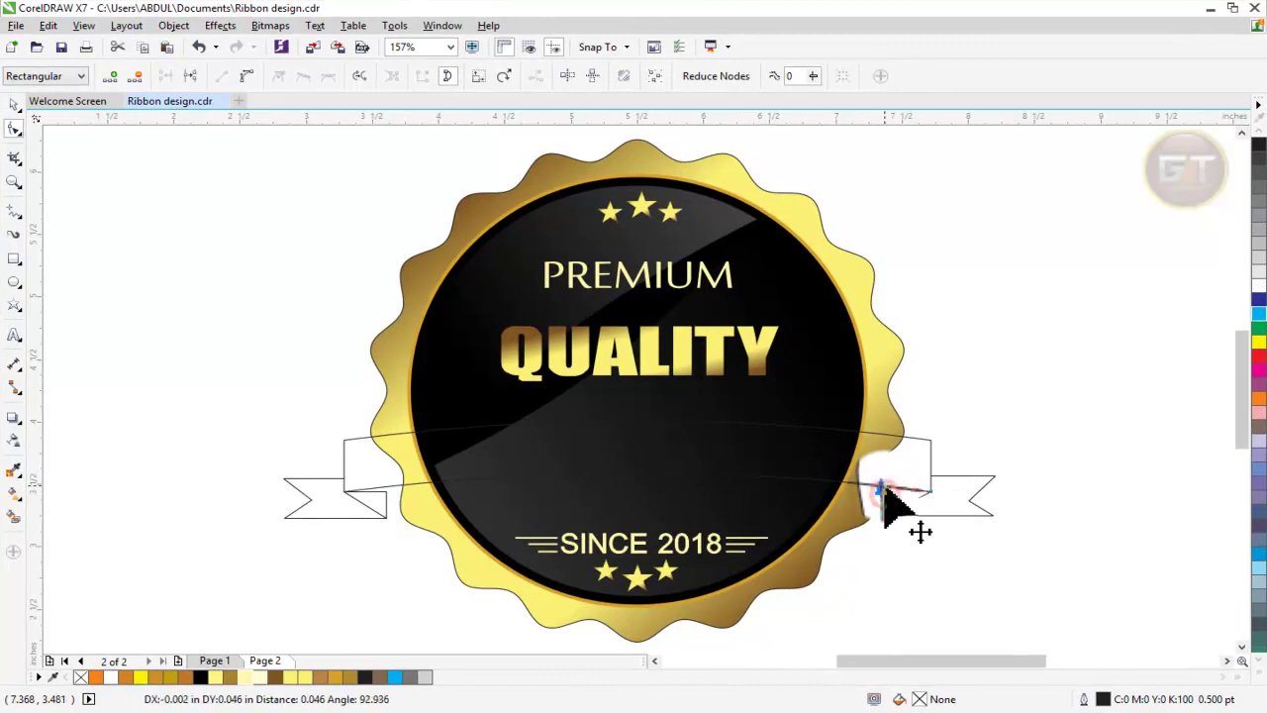
pyautogui.click(384, 503)
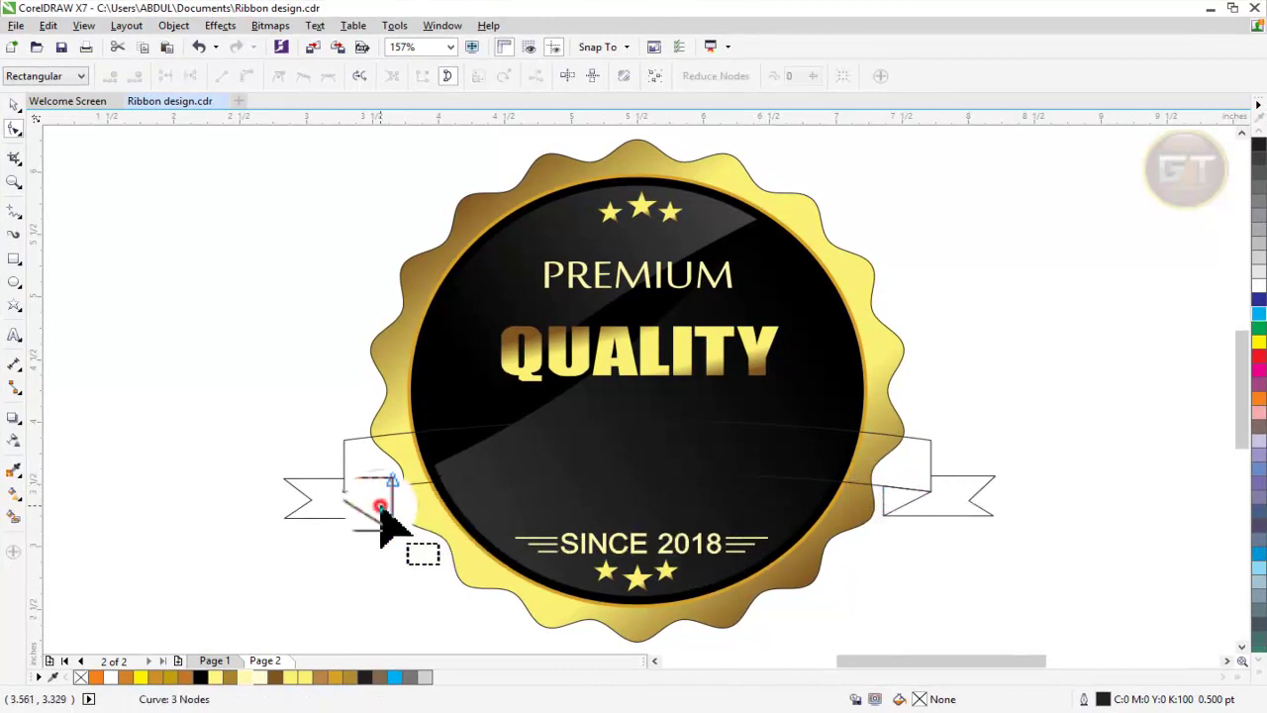
pyautogui.moveTo(386, 491); pyautogui.dragTo(387, 489)
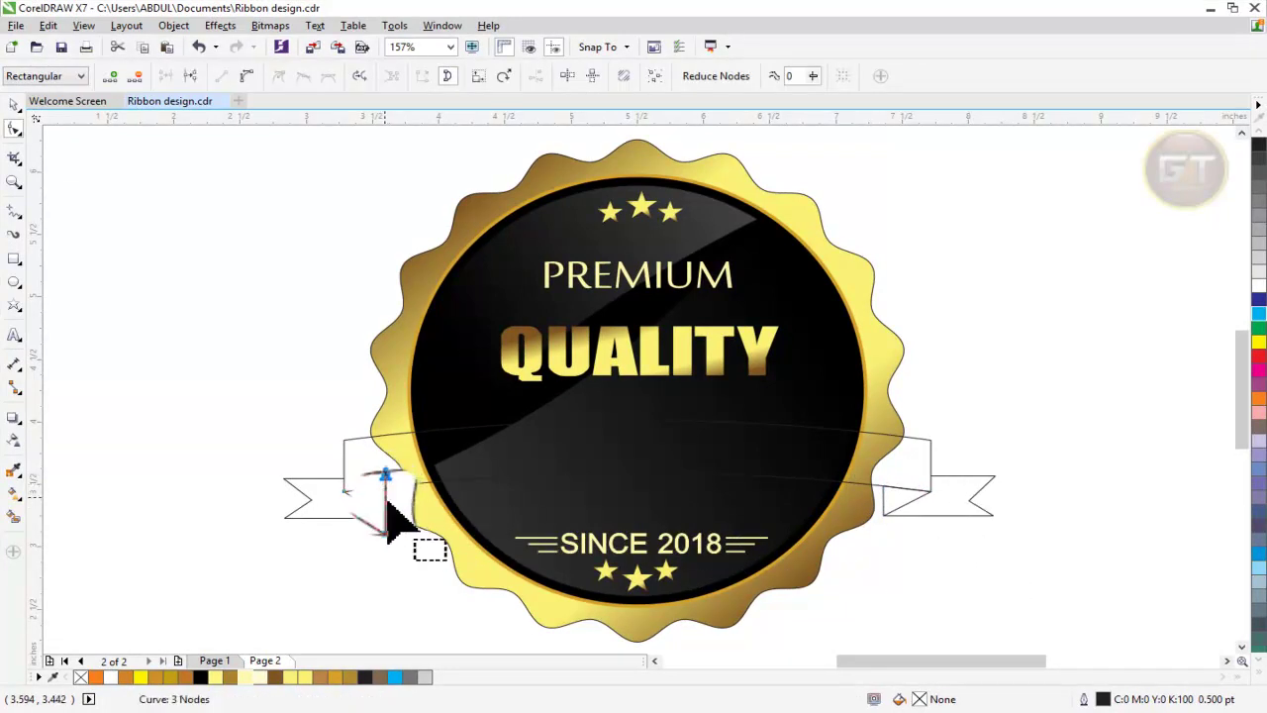
pyautogui.moveTo(423, 566); pyautogui.dragTo(376, 477)
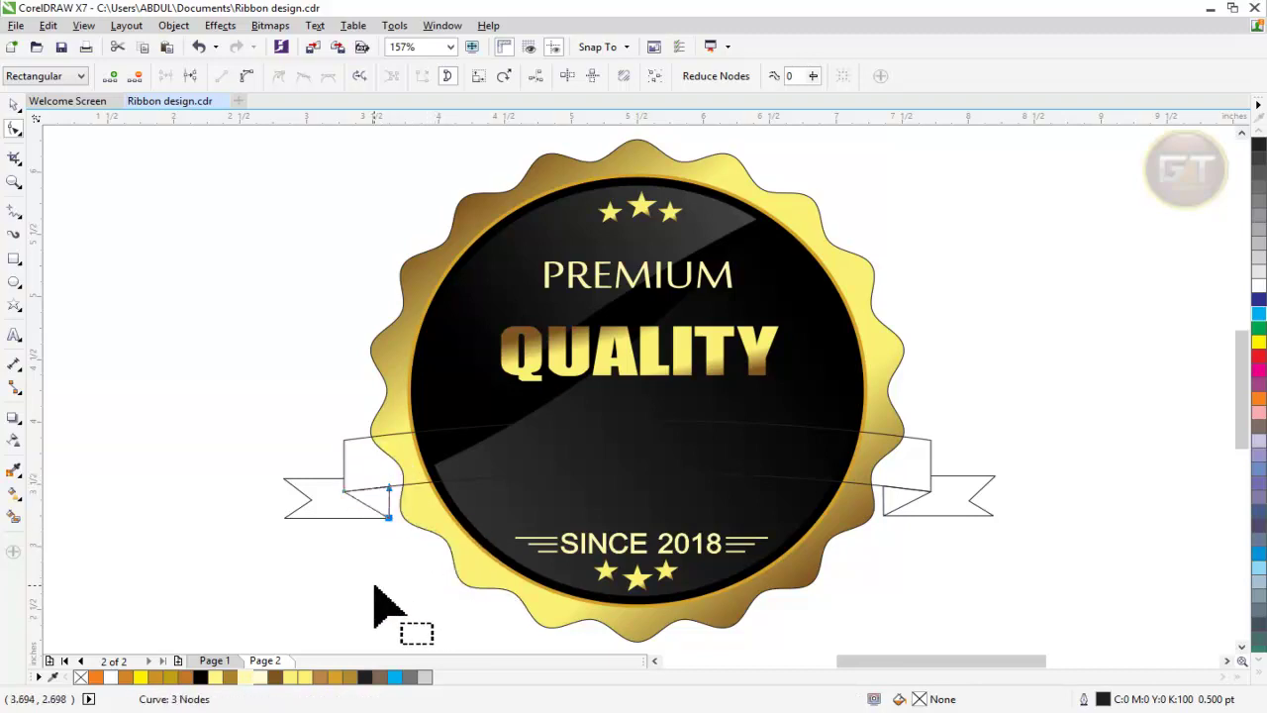
# Step: Convert all the left tail's segments to curves and nudge its bottom-right corner
pyautogui.click(317, 514)
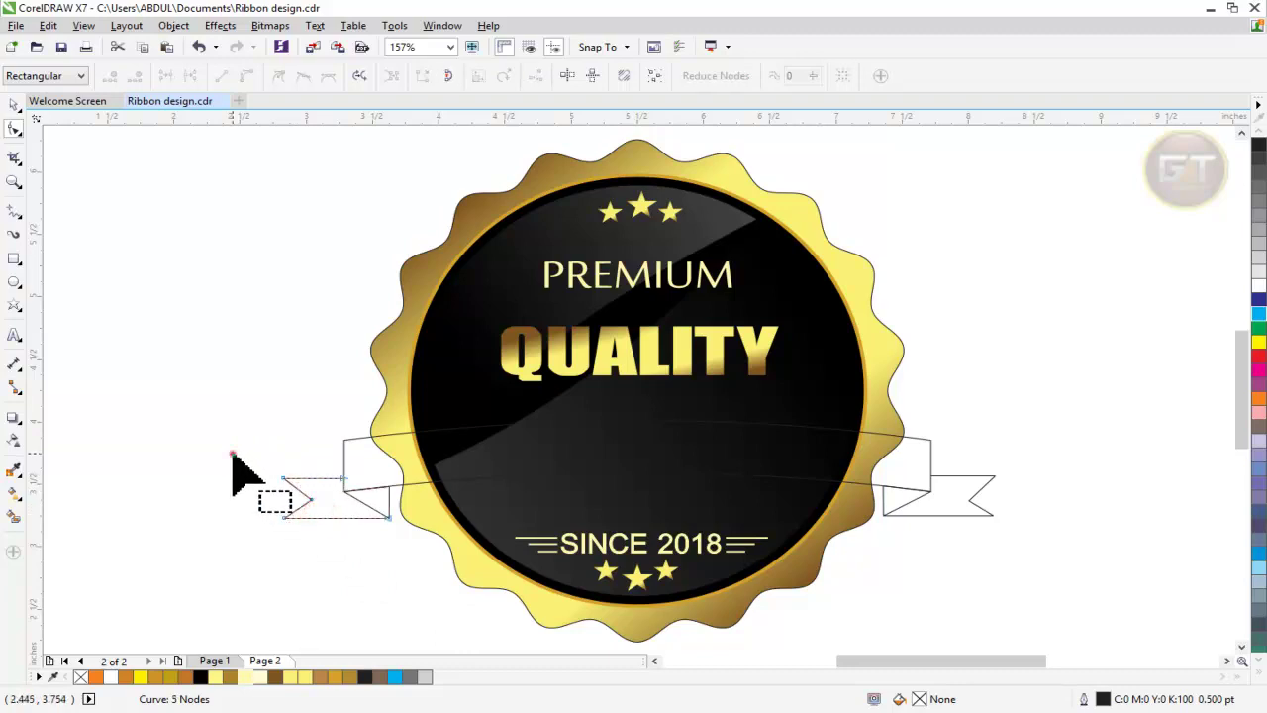
pyautogui.moveTo(231, 455); pyautogui.dragTo(395, 564)
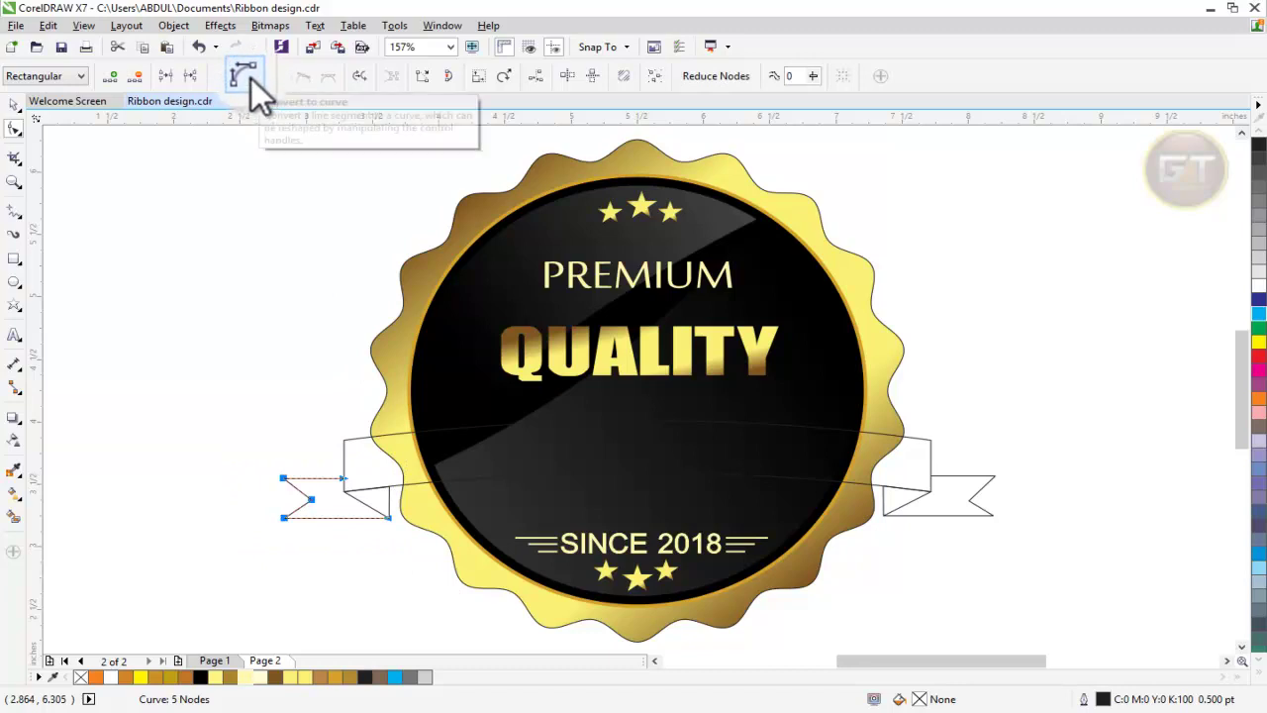
pyautogui.click(252, 78)
pyautogui.click(243, 398)
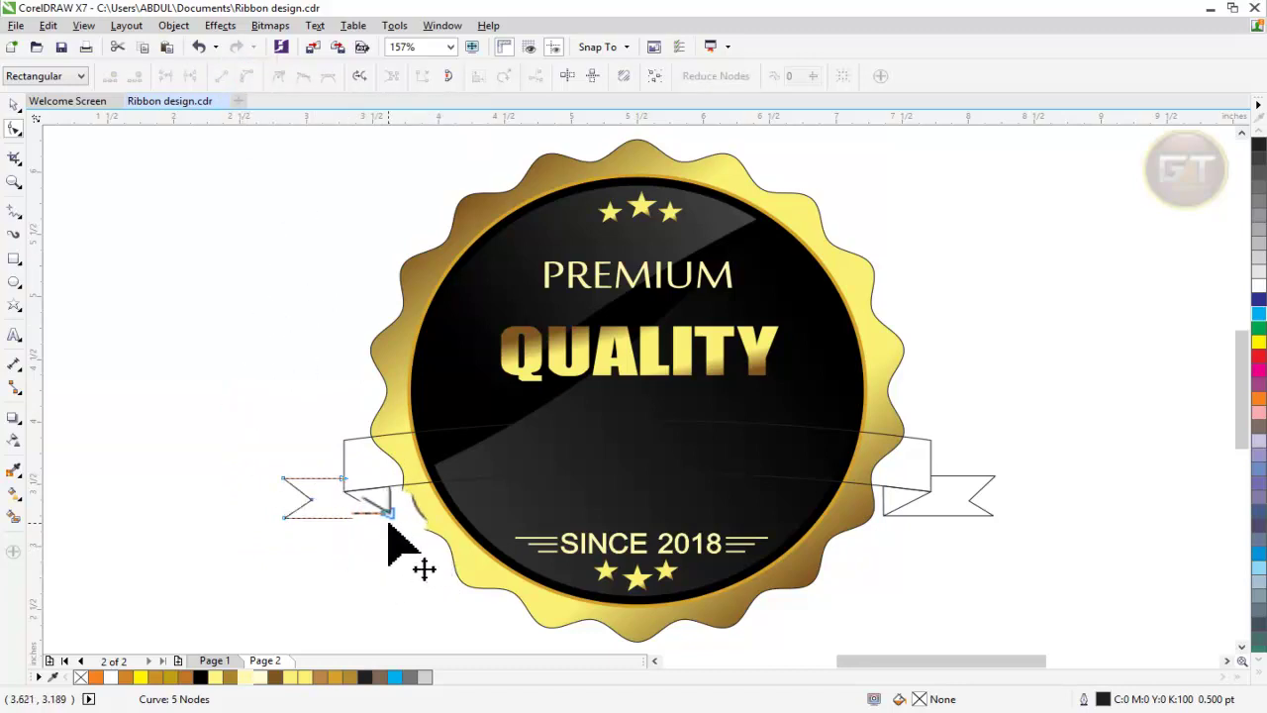
pyautogui.moveTo(388, 522)
pyautogui.mouseDown()
pyautogui.moveTo(333, 514)
pyautogui.moveTo(333, 526)
pyautogui.mouseUp()
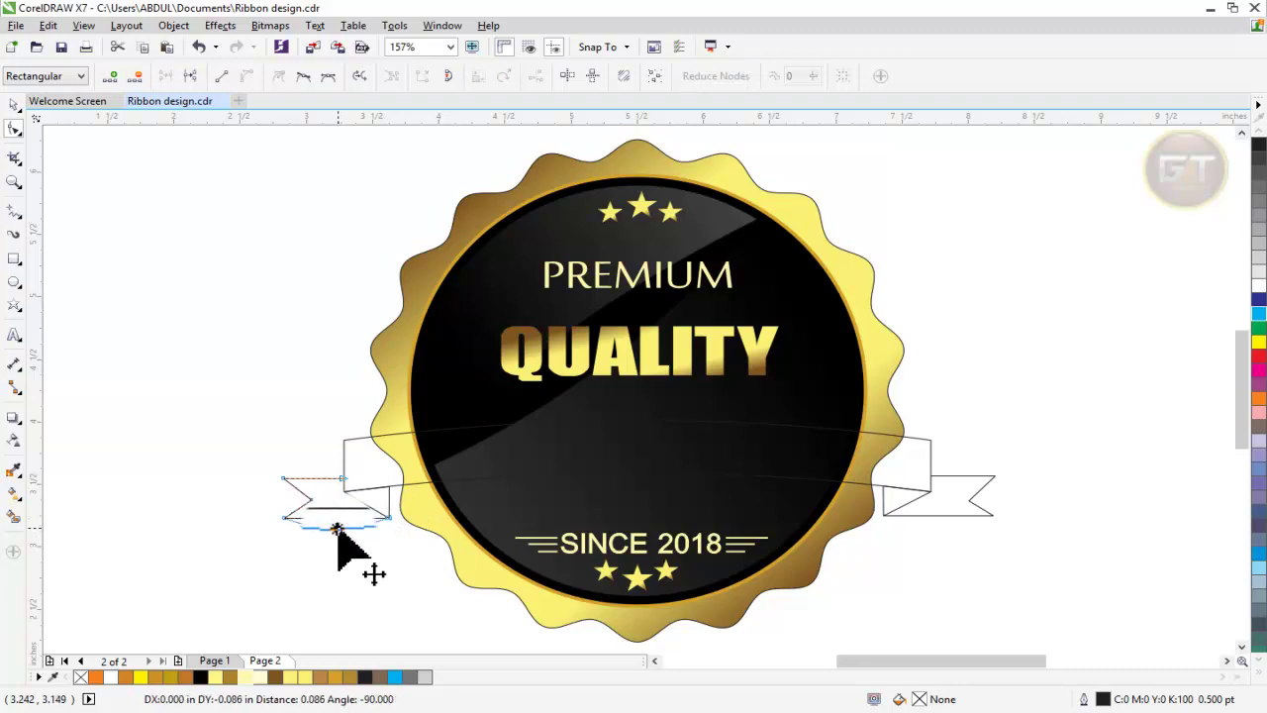
# Step: Arch the left tail's top and bottom edges and lower its notch point slightly
pyautogui.moveTo(317, 481); pyautogui.dragTo(318, 485)
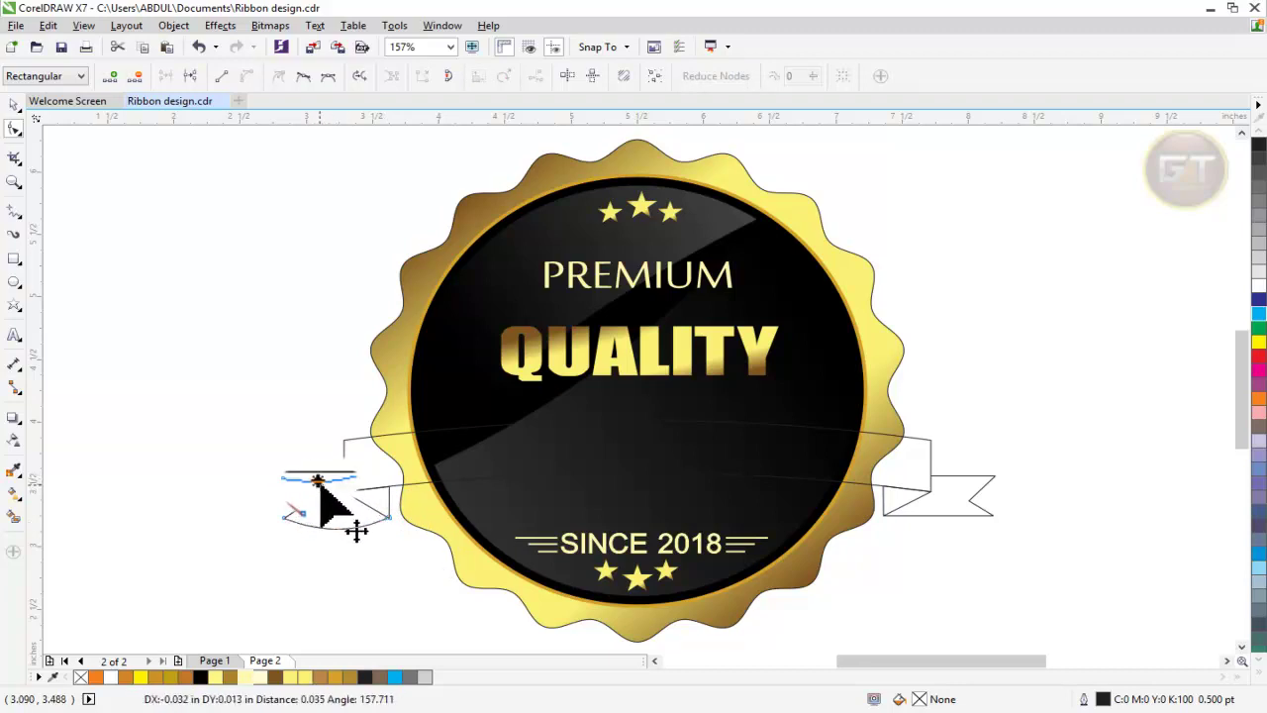
pyautogui.moveTo(318, 485); pyautogui.dragTo(313, 493)
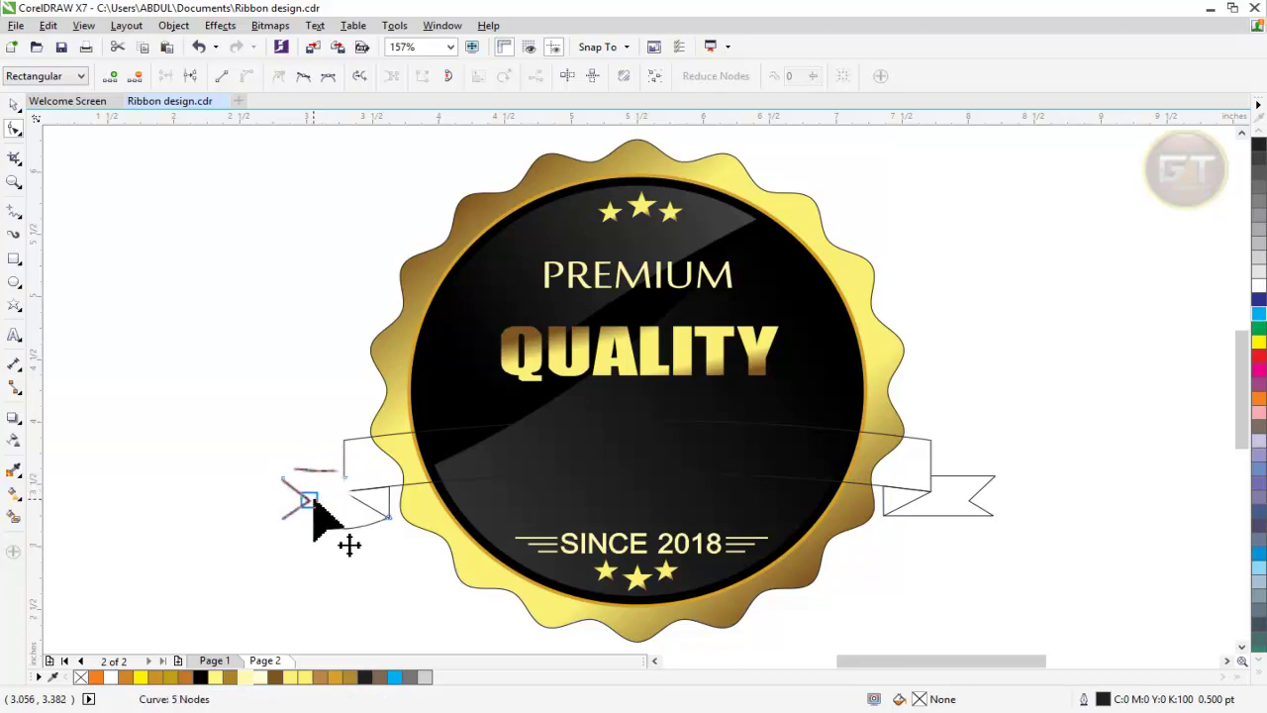
pyautogui.click(313, 501)
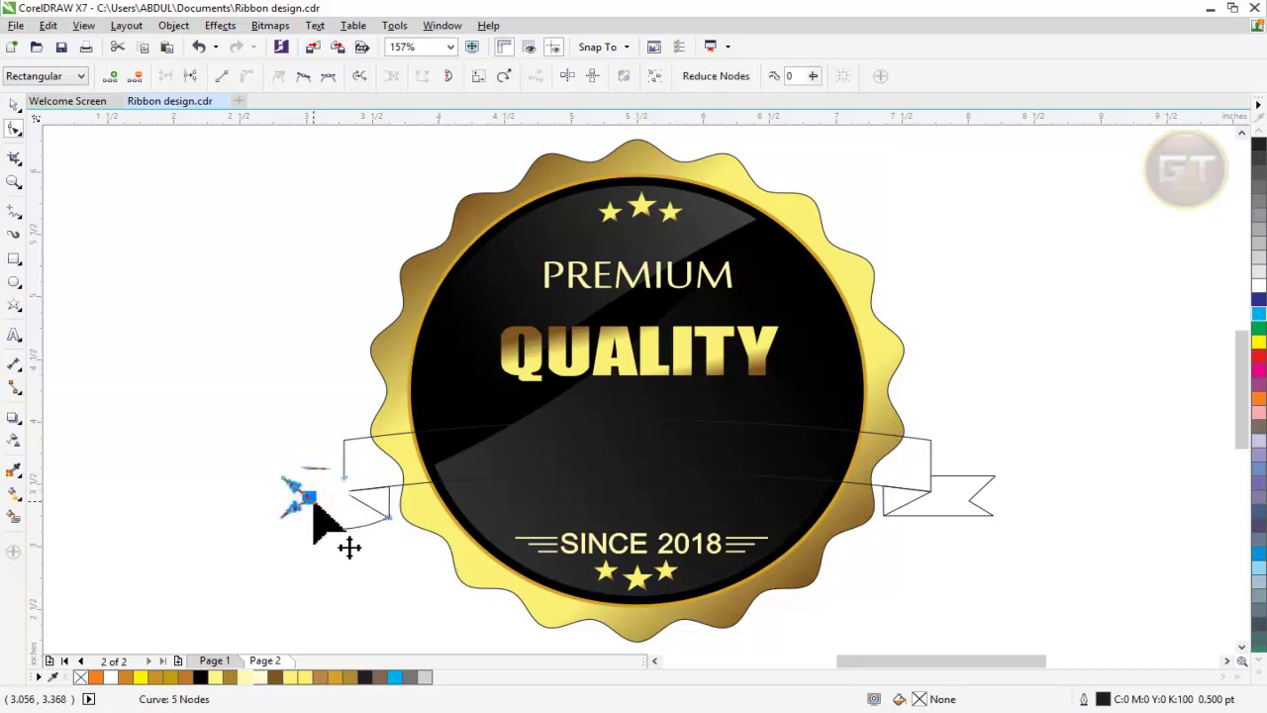
pyautogui.moveTo(313, 501); pyautogui.dragTo(313, 502)
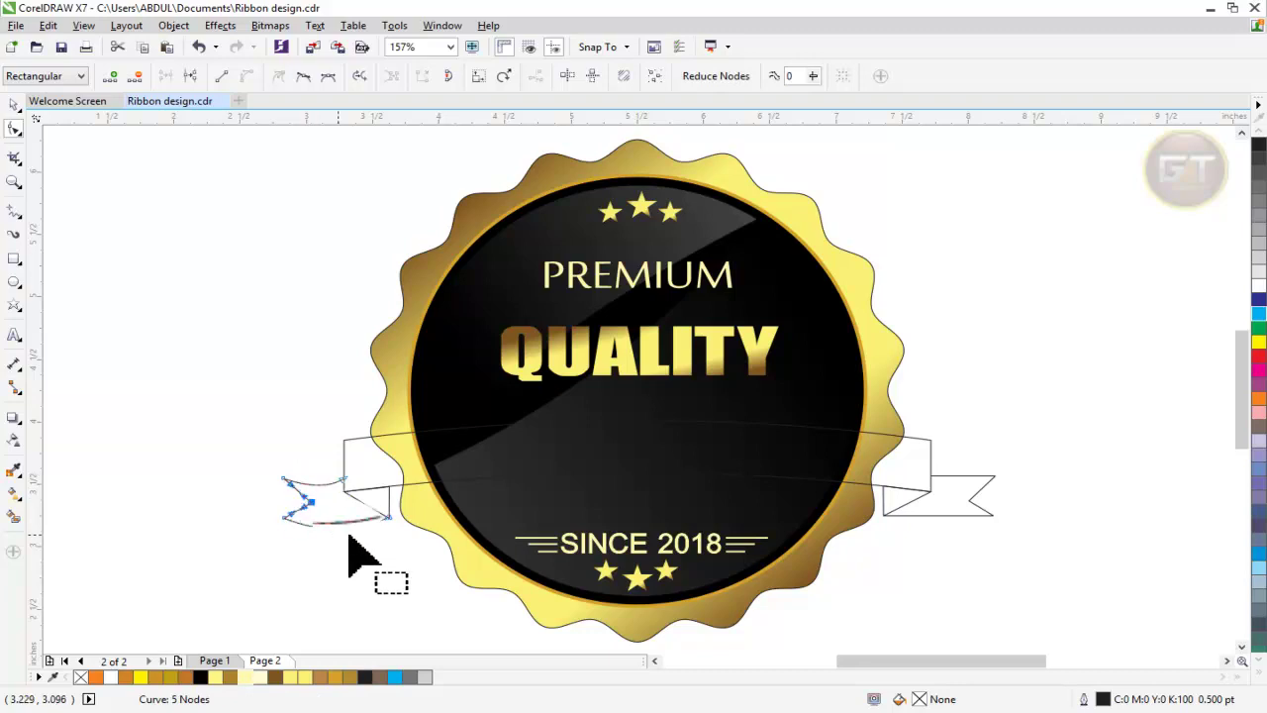
pyautogui.moveTo(386, 519); pyautogui.dragTo(357, 532)
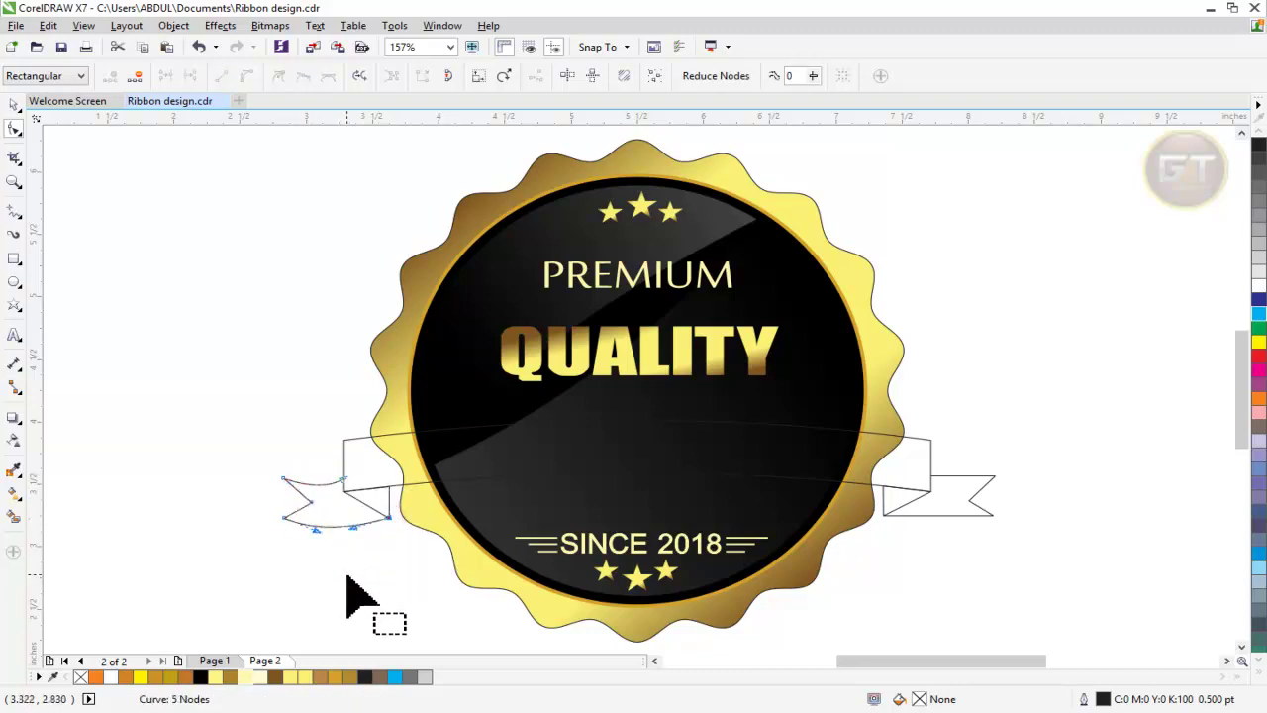
pyautogui.click(347, 576)
# Step: Select the right tail's nodes, adjust one, and bend its bottom edge downward
pyautogui.click(948, 505)
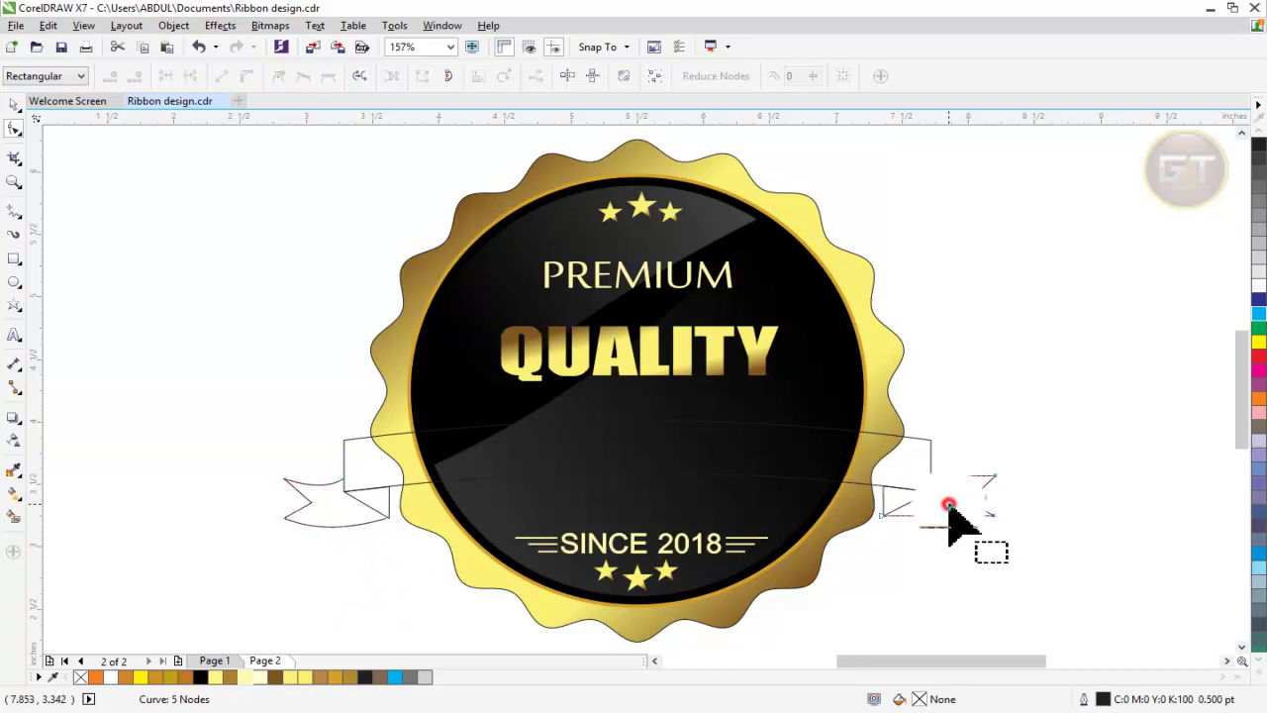
pyautogui.moveTo(1021, 551); pyautogui.dragTo(873, 450)
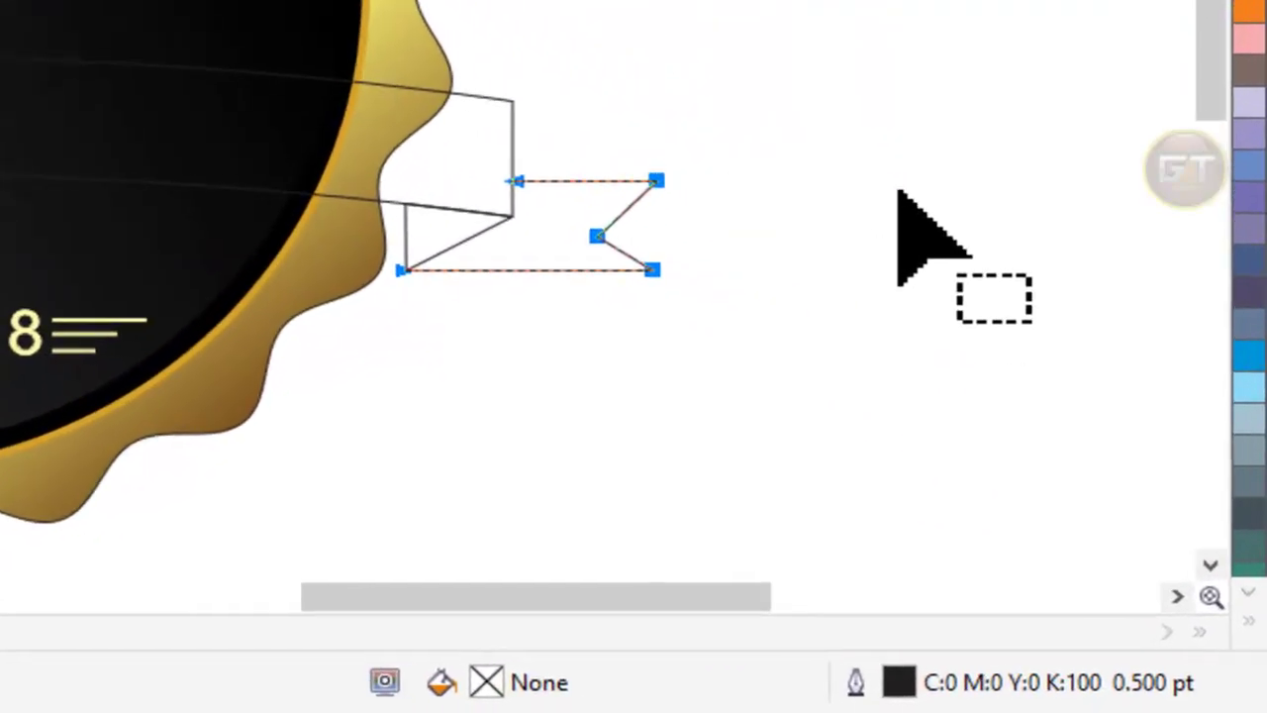
pyautogui.click(1102, 479)
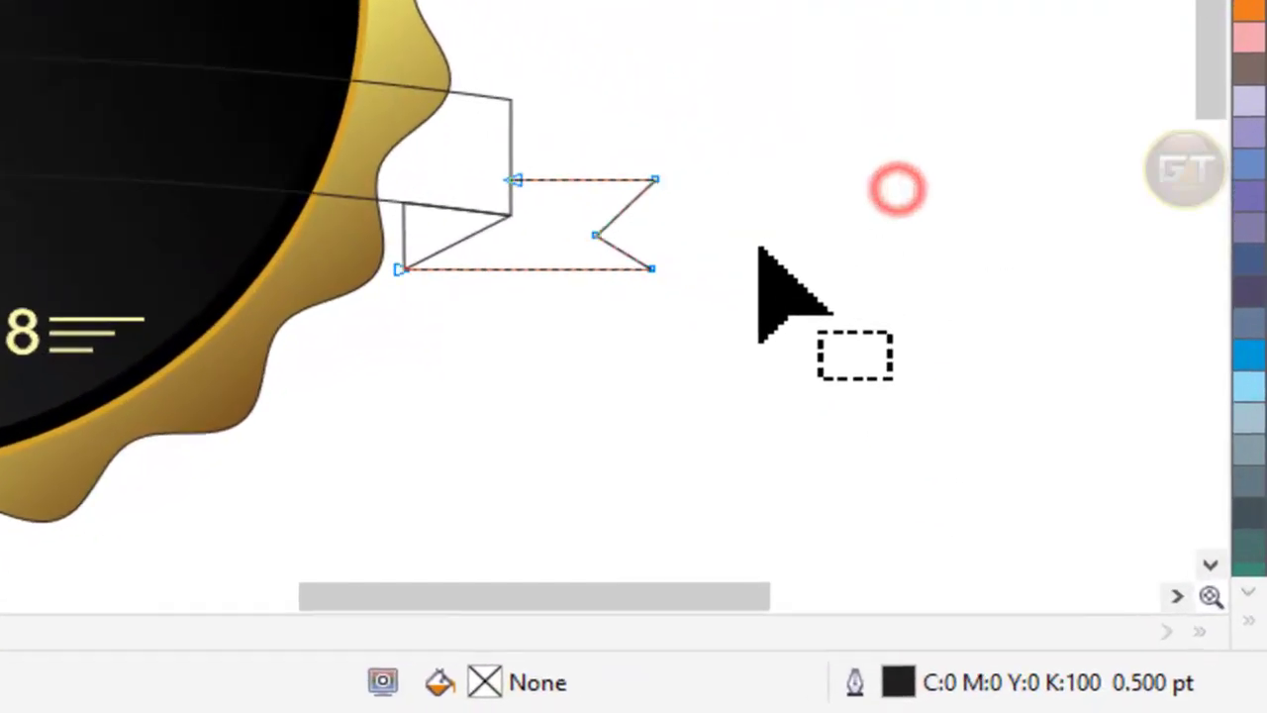
pyautogui.moveTo(967, 500); pyautogui.dragTo(993, 515)
pyautogui.click(522, 274)
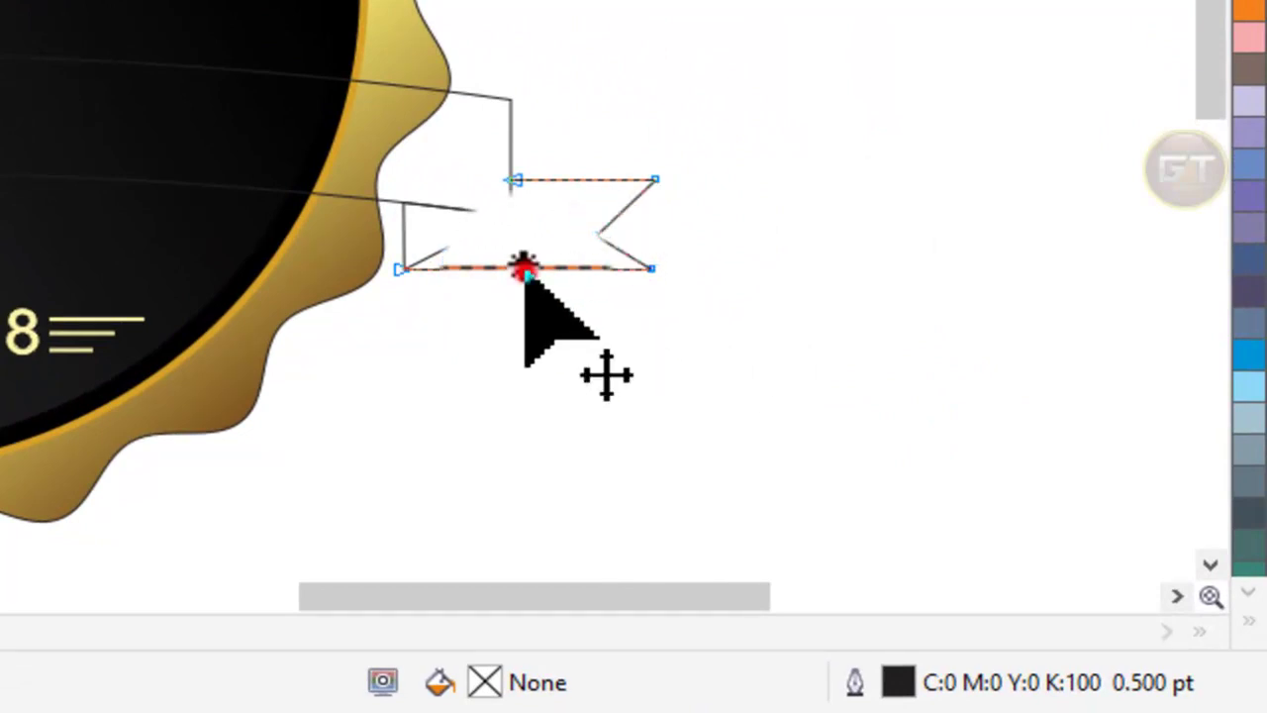
pyautogui.moveTo(523, 274); pyautogui.dragTo(523, 292)
# Step: Curve the right tail's top edge to match the left tail
pyautogui.click(655, 181)
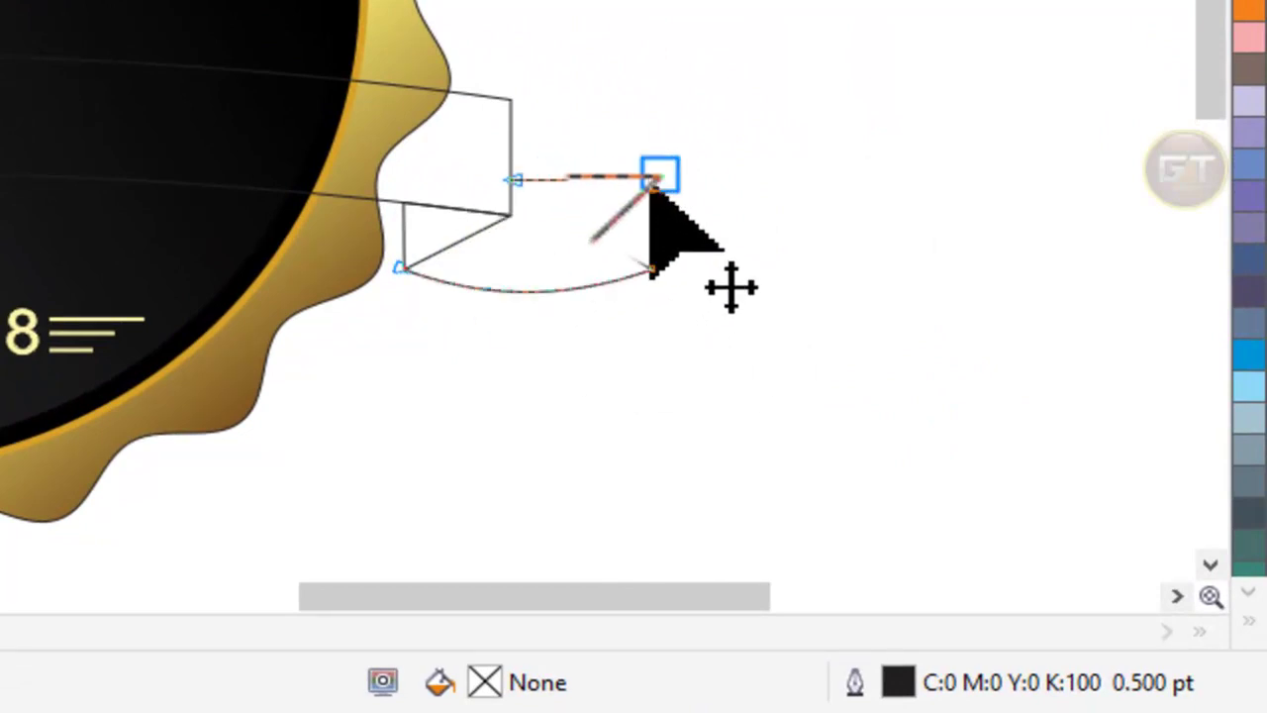
pyautogui.moveTo(650, 183); pyautogui.dragTo(572, 193)
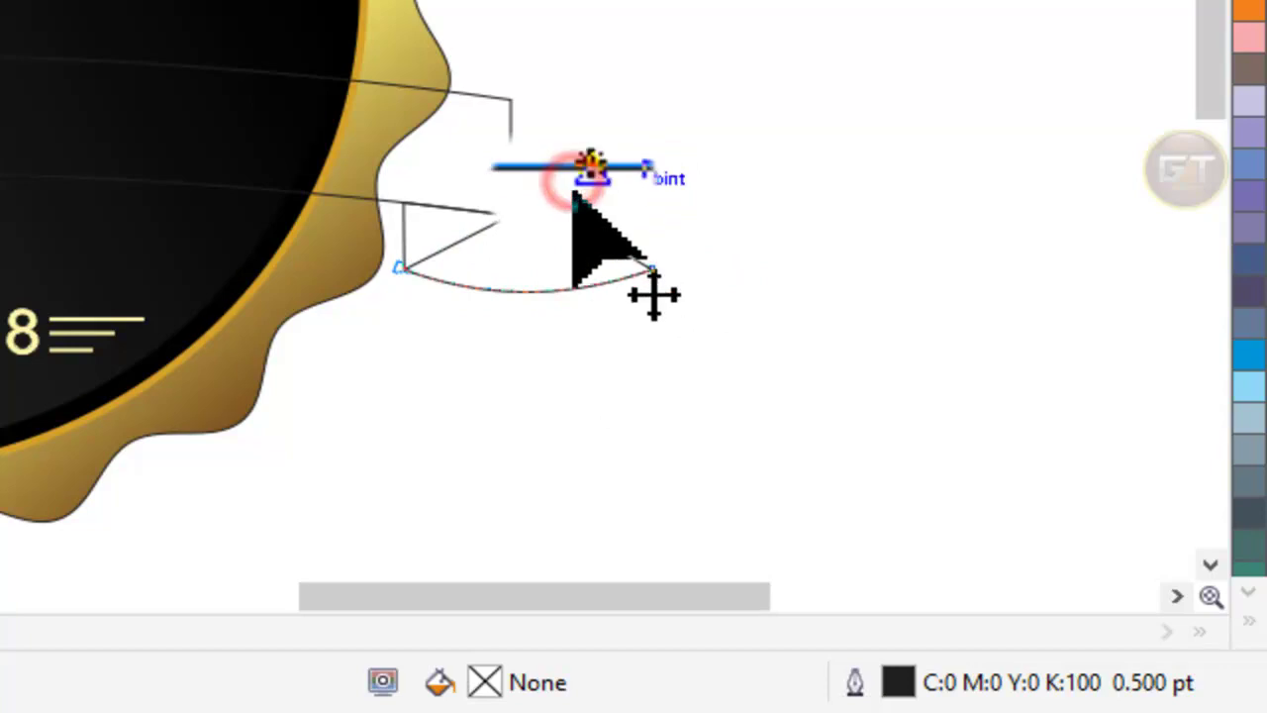
pyautogui.moveTo(591, 165); pyautogui.dragTo(572, 189)
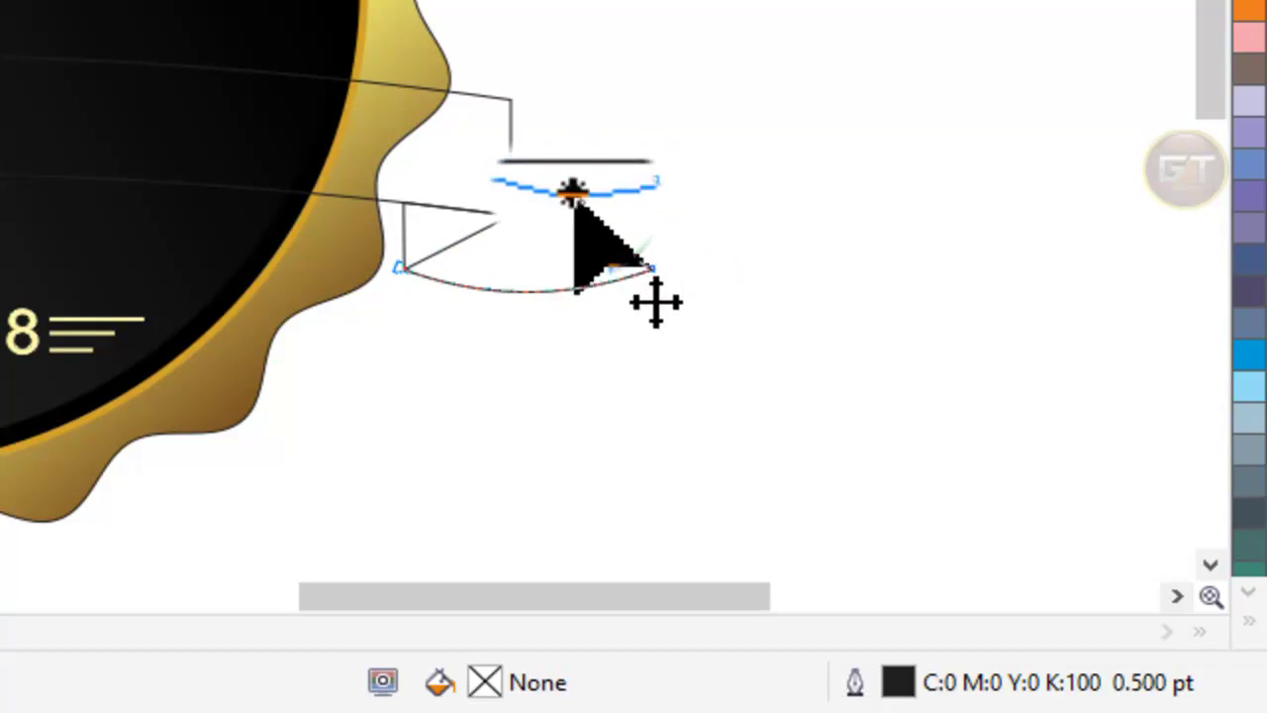
pyautogui.moveTo(572, 193); pyautogui.dragTo(591, 241)
pyautogui.click(592, 240)
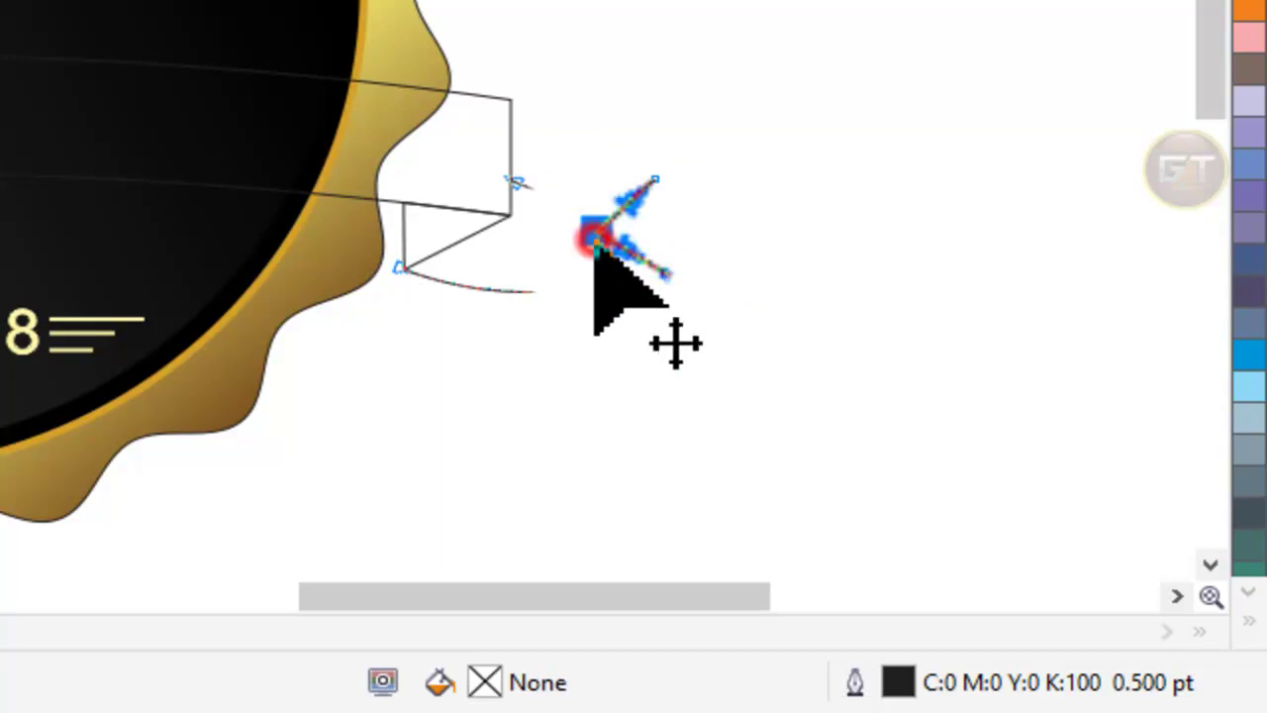
pyautogui.click(766, 244)
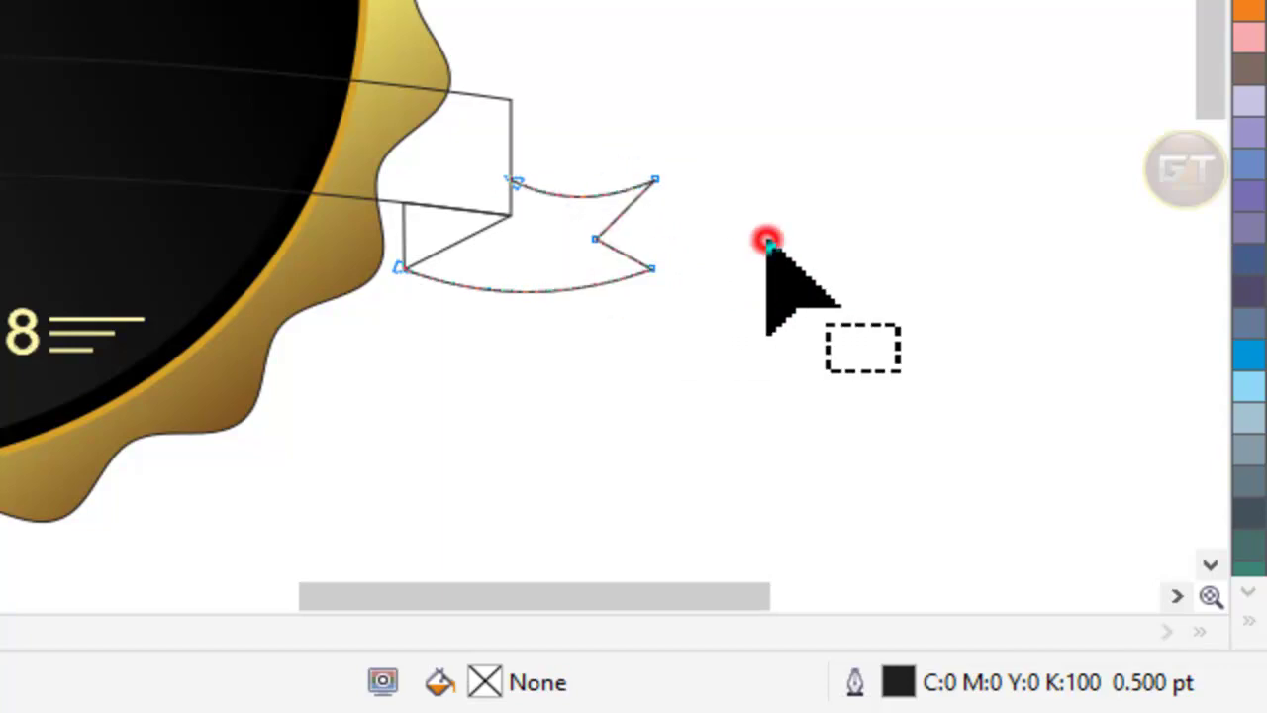
pyautogui.click(33, 181)
# Step: Copy the badge rim's gold gradient fill onto the ribbon band
pyautogui.click(14, 105)
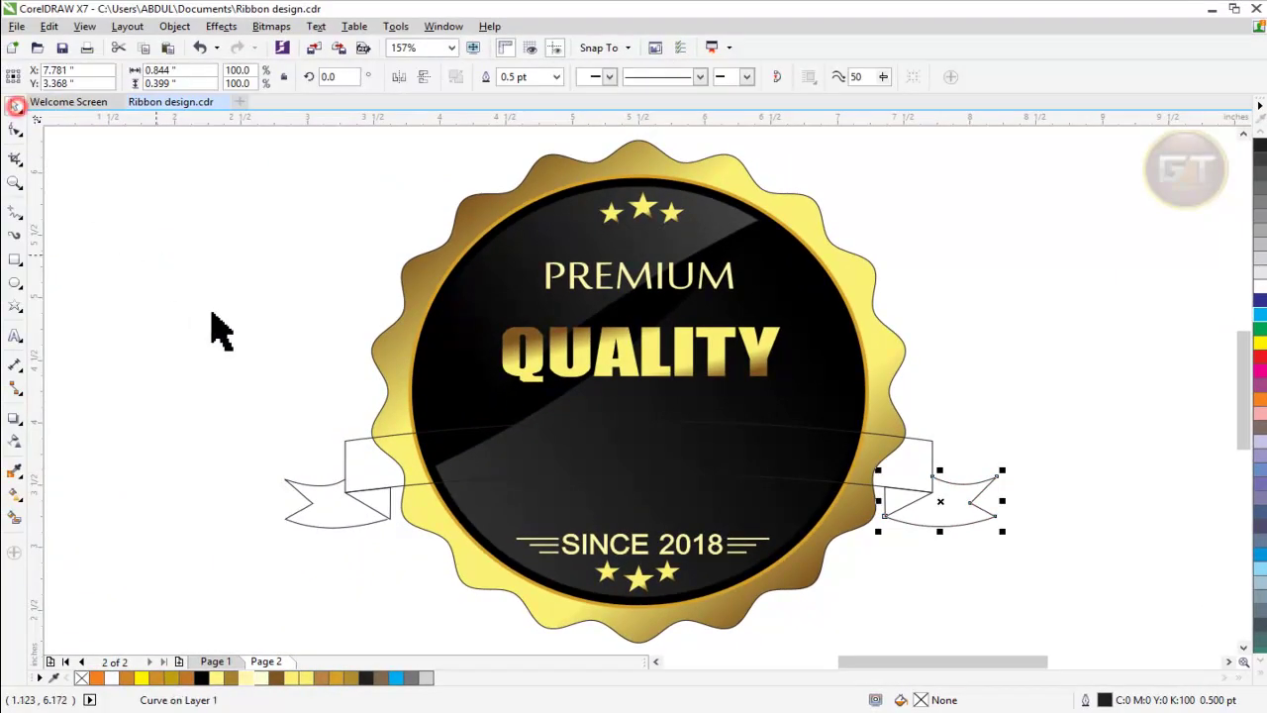
pyautogui.click(221, 323)
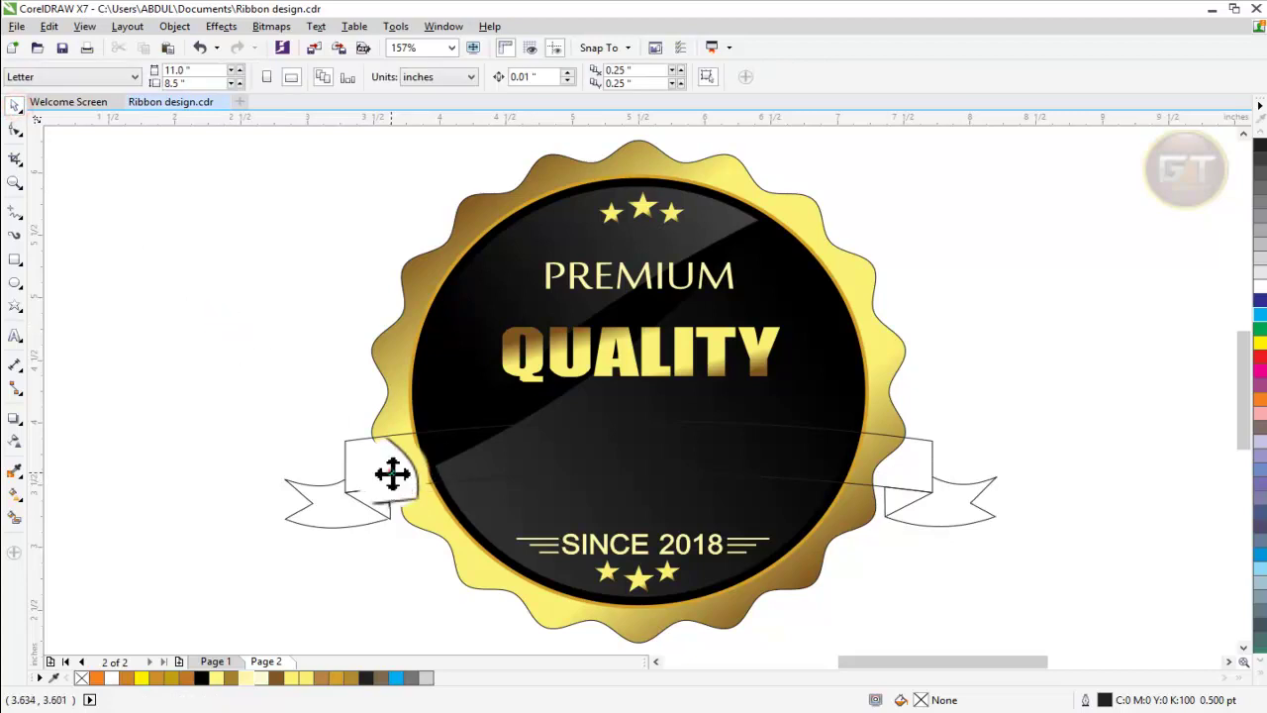
pyautogui.click(391, 474)
pyautogui.click(14, 492)
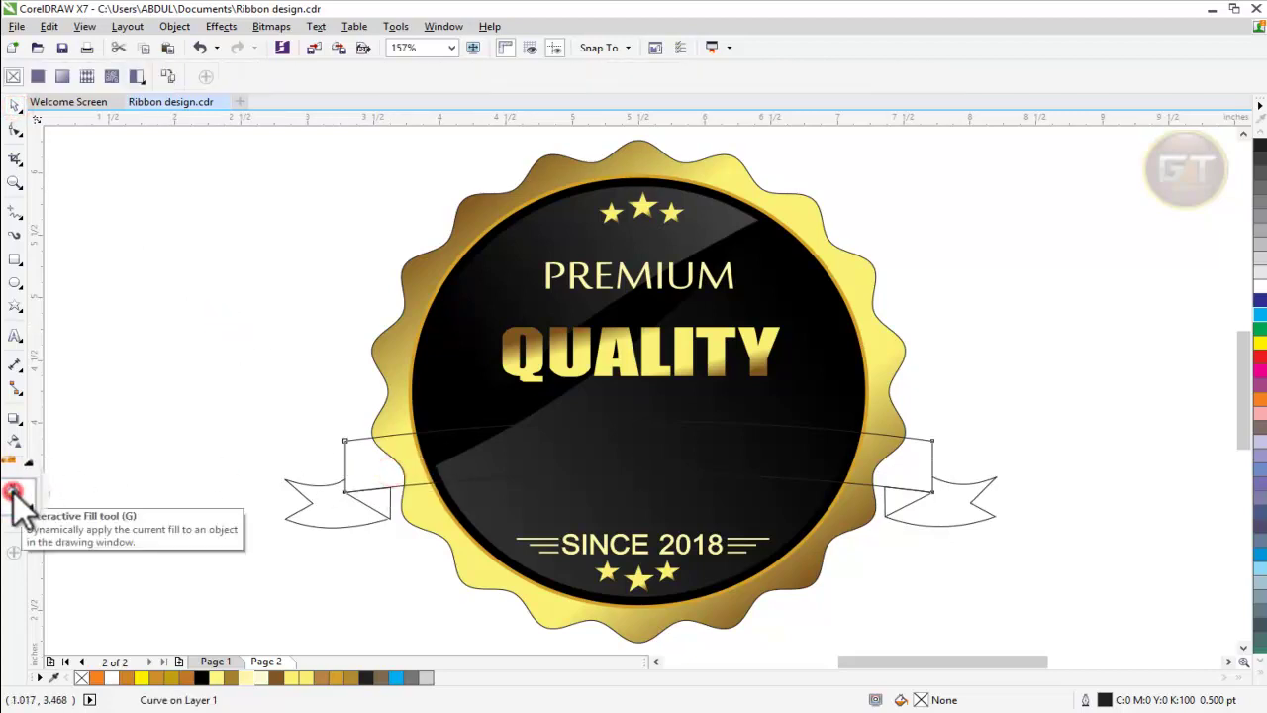
pyautogui.click(168, 77)
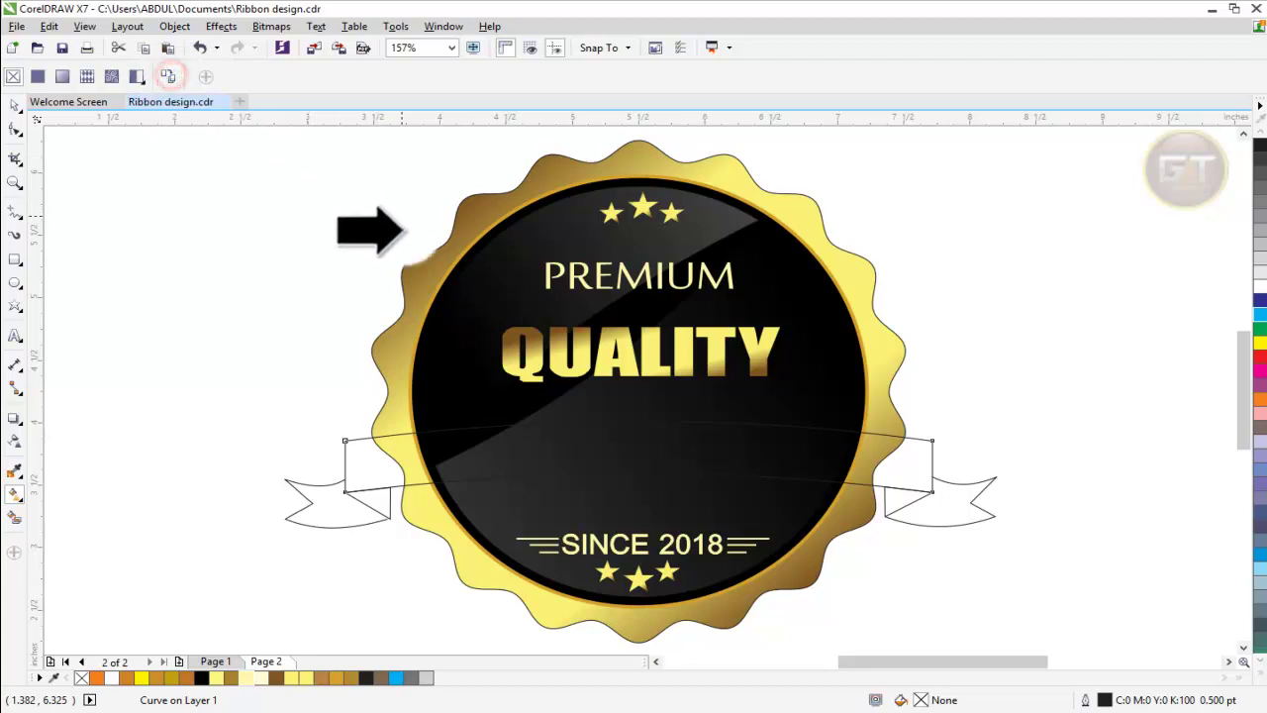
pyautogui.click(423, 285)
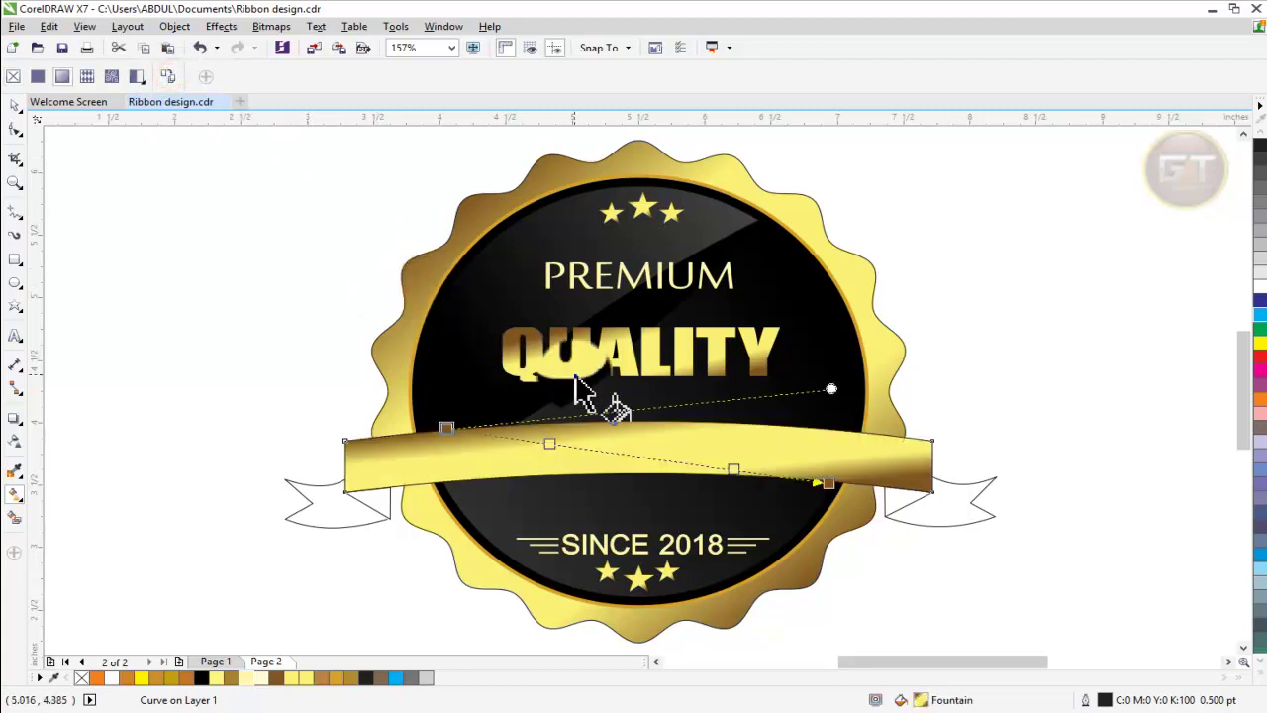
# Step: Drag the gradient handles to run the gradient along the band end to end
pyautogui.moveTo(584, 391); pyautogui.dragTo(510, 424)
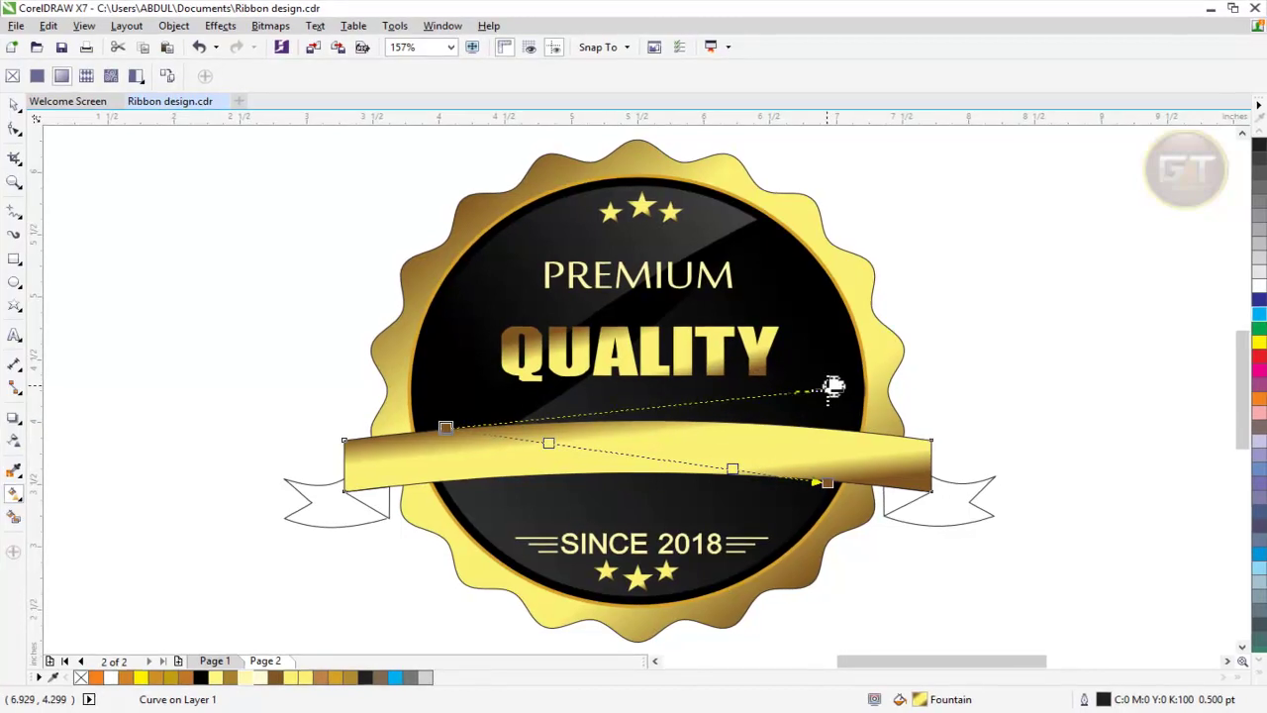
pyautogui.moveTo(830, 388)
pyautogui.mouseDown()
pyautogui.moveTo(772, 359)
pyautogui.moveTo(527, 297)
pyautogui.mouseUp()
pyautogui.moveTo(448, 254); pyautogui.dragTo(448, 255)
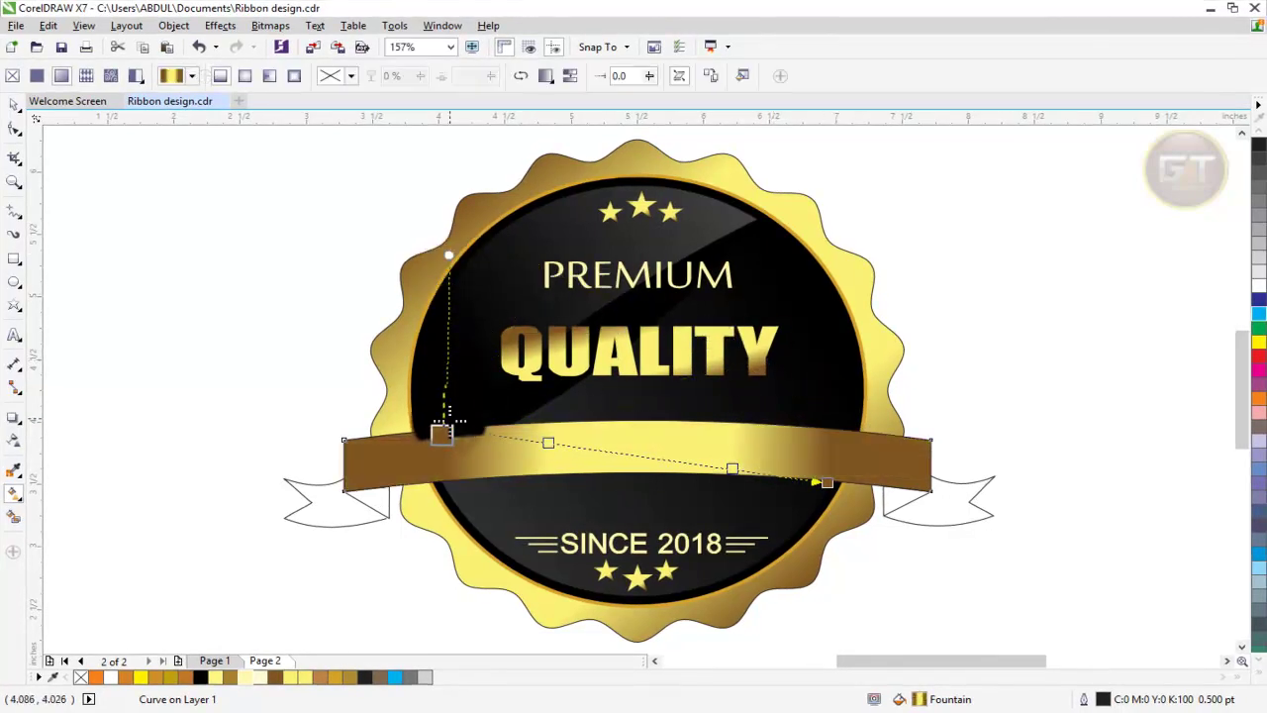
pyautogui.moveTo(445, 426); pyautogui.dragTo(342, 478)
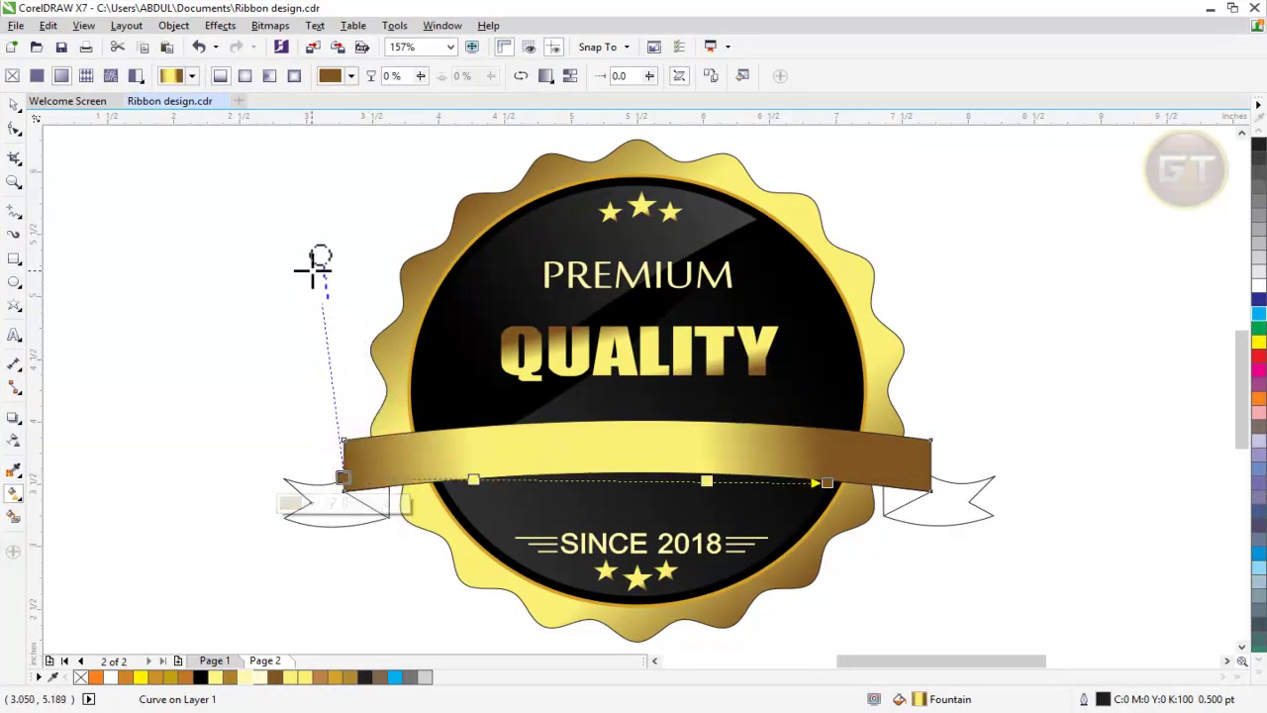
pyautogui.moveTo(827, 482); pyautogui.dragTo(931, 475)
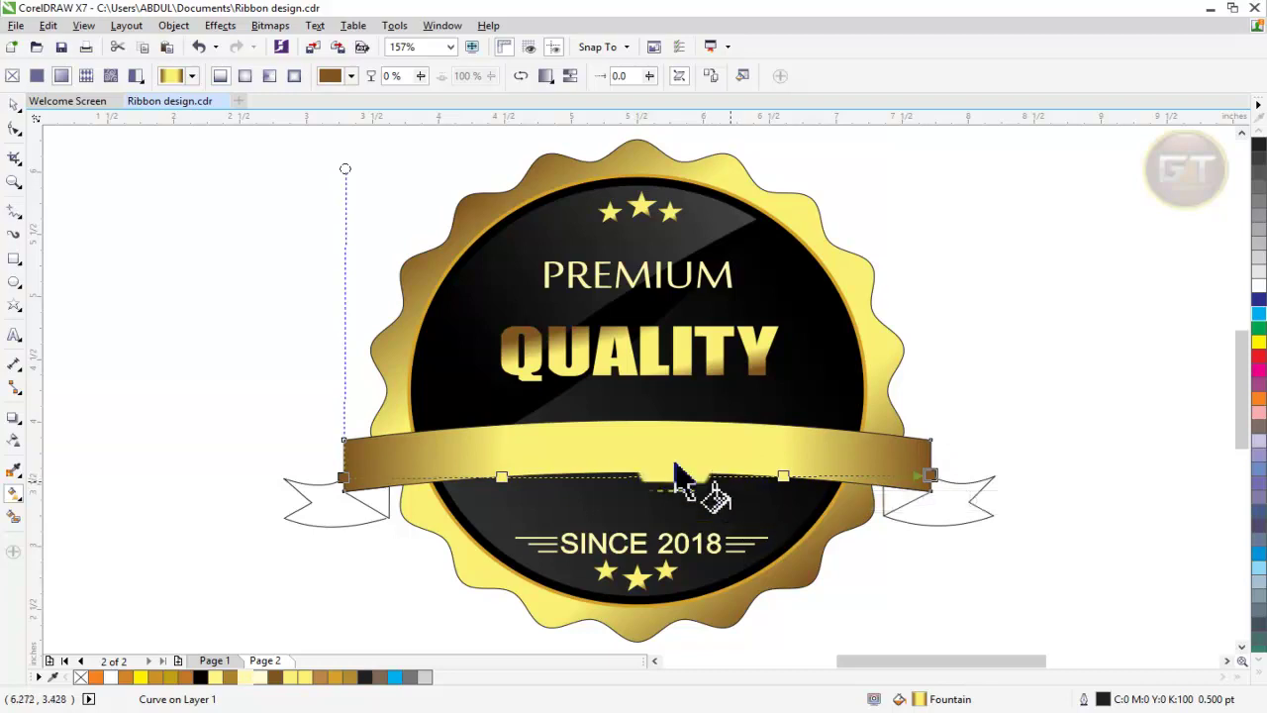
# Step: Add a gold centre node and spread the outer gradient nodes toward the band ends
pyautogui.doubleClick(642, 478)
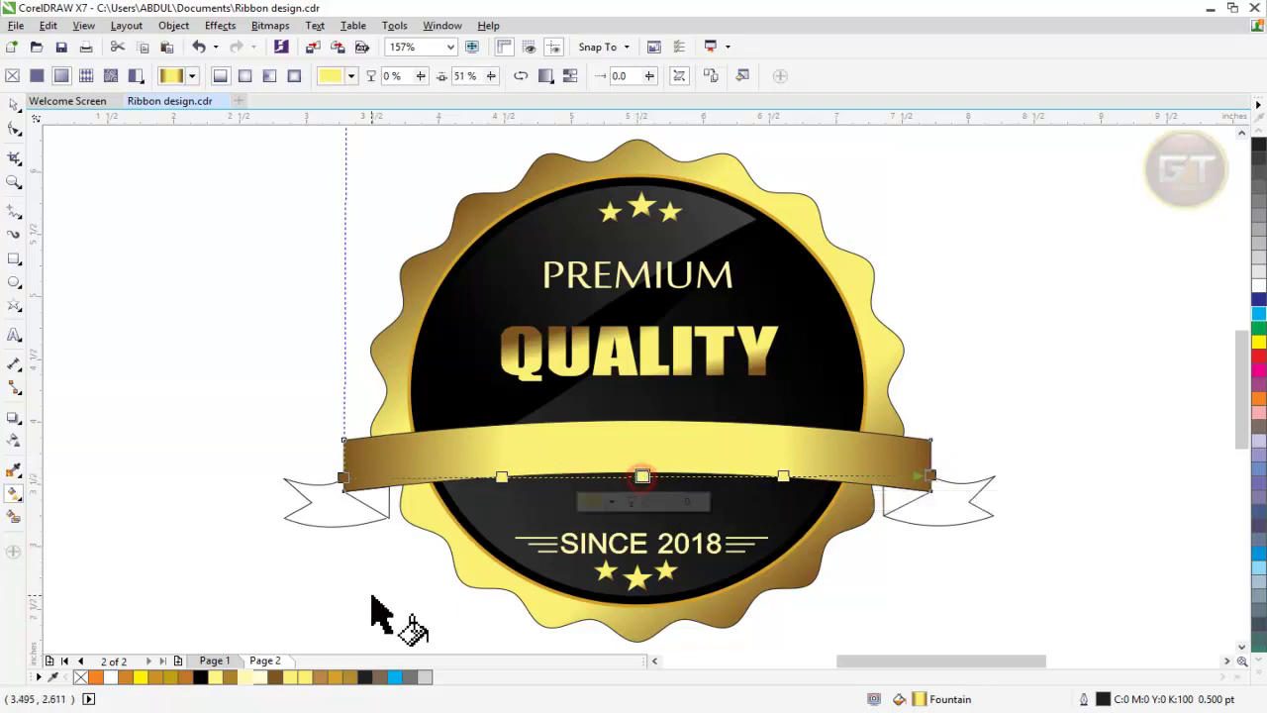
pyautogui.click(319, 677)
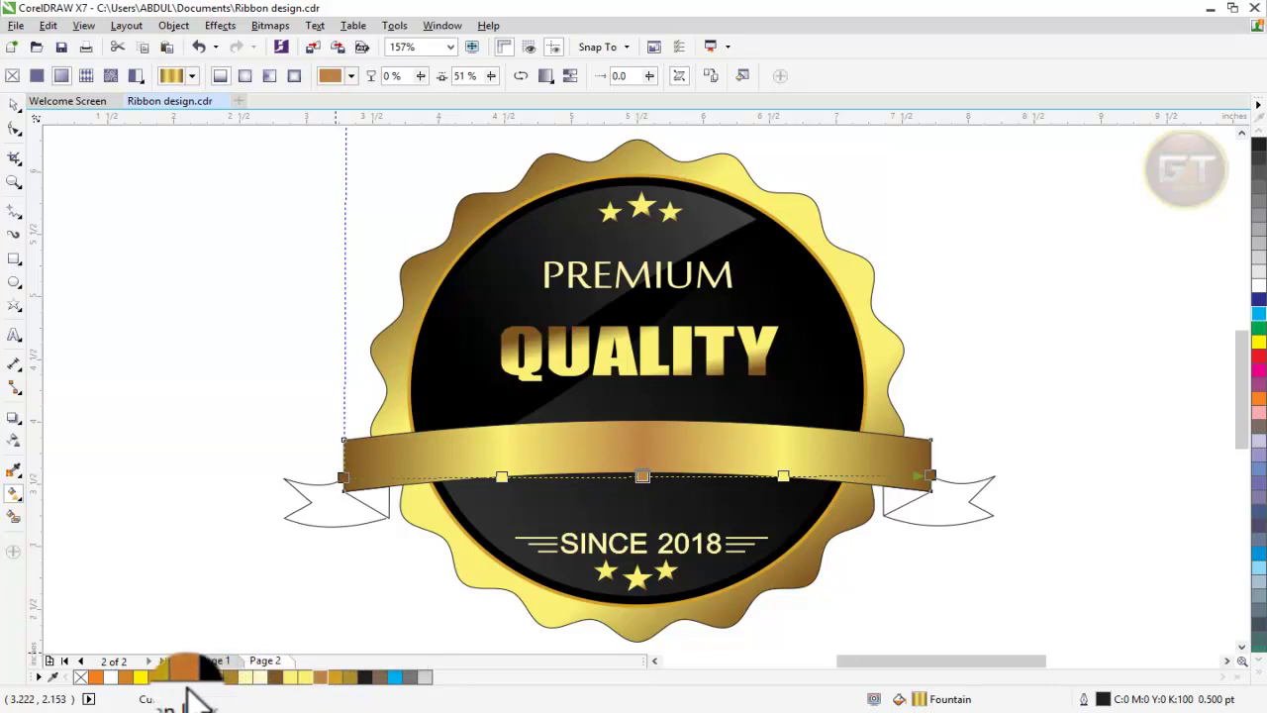
pyautogui.click(337, 677)
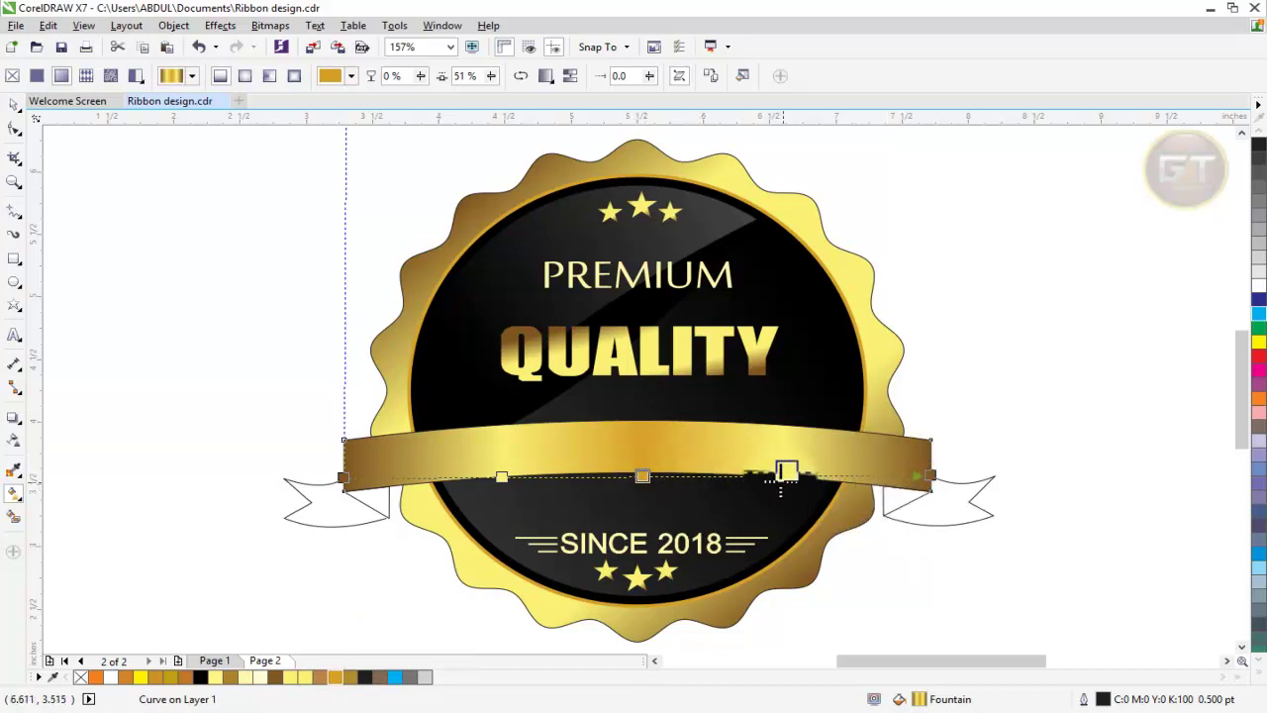
pyautogui.moveTo(778, 476); pyautogui.dragTo(818, 477)
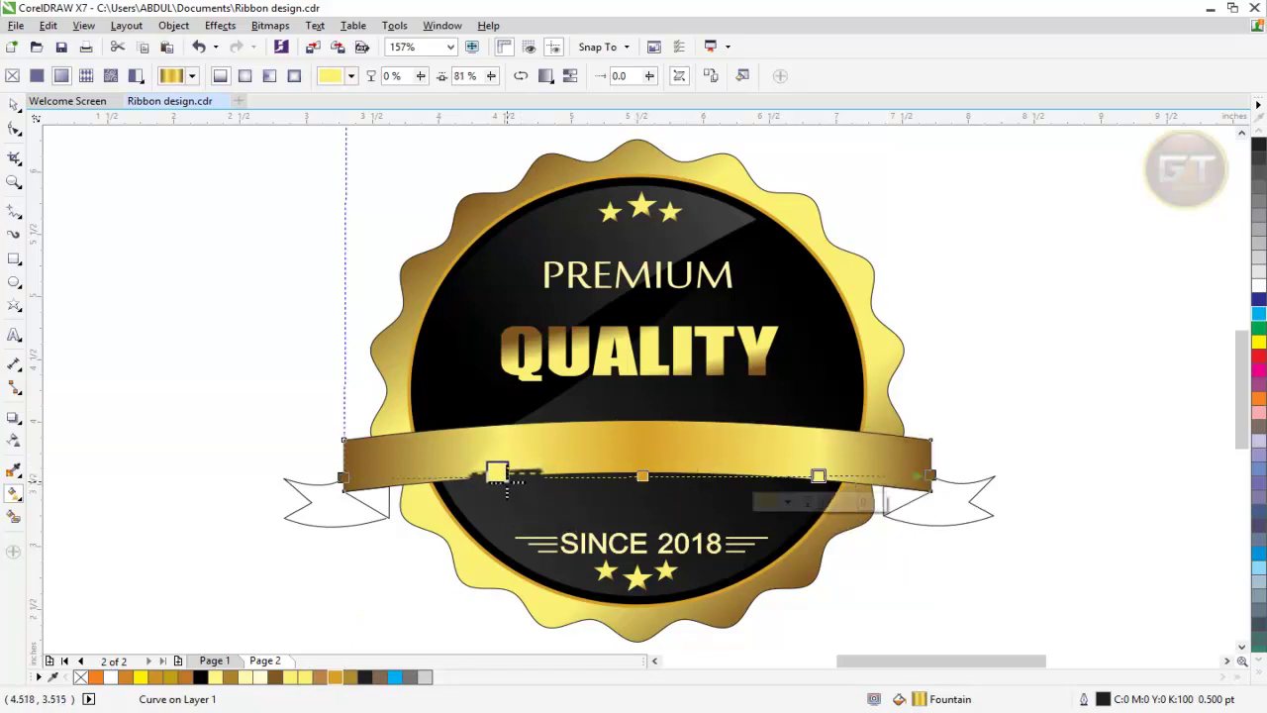
pyautogui.moveTo(502, 476); pyautogui.dragTo(324, 477)
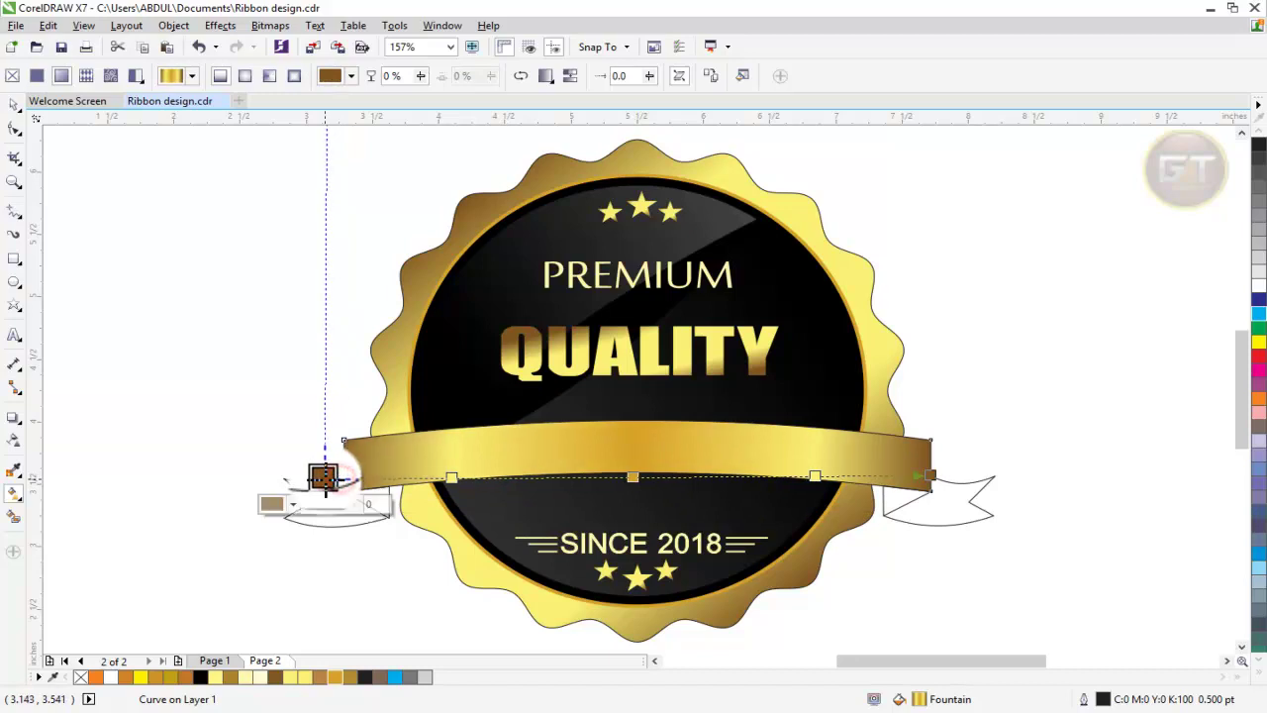
pyautogui.click(159, 380)
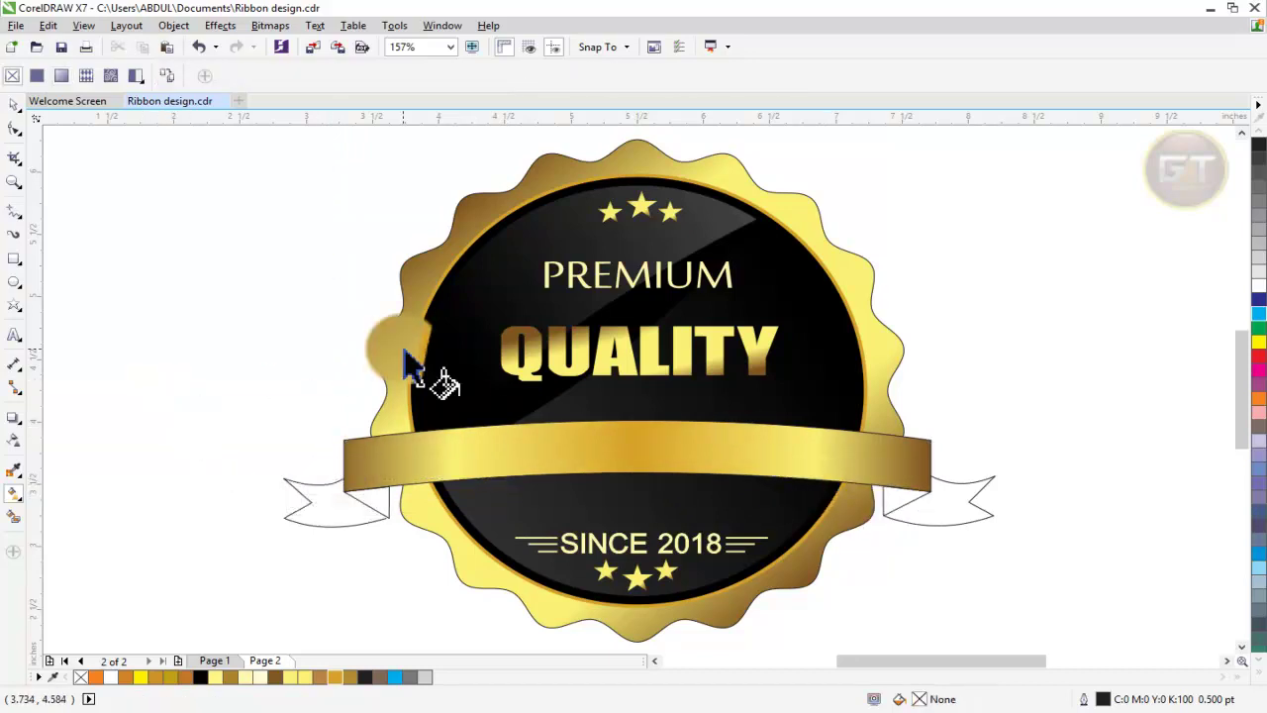
# Step: Fill the left ribbon fold solid black from the palette and select the right fold
pyautogui.click(12, 102)
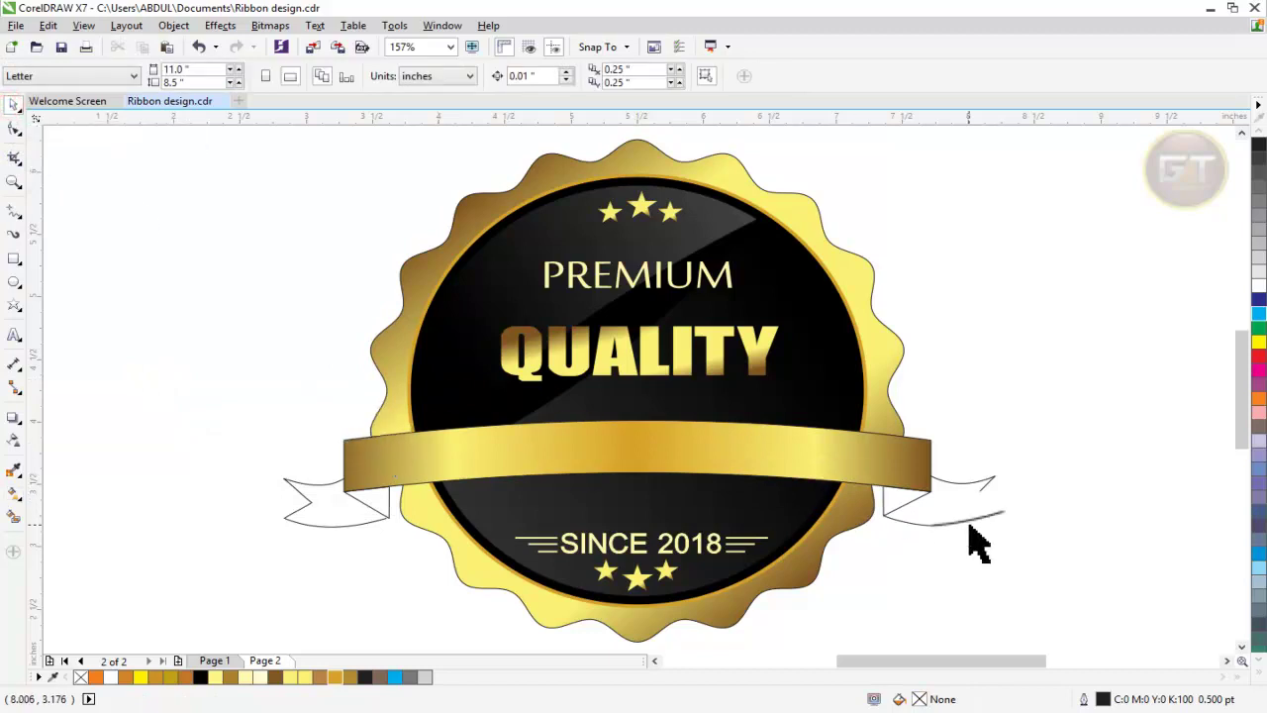
pyautogui.click(894, 508)
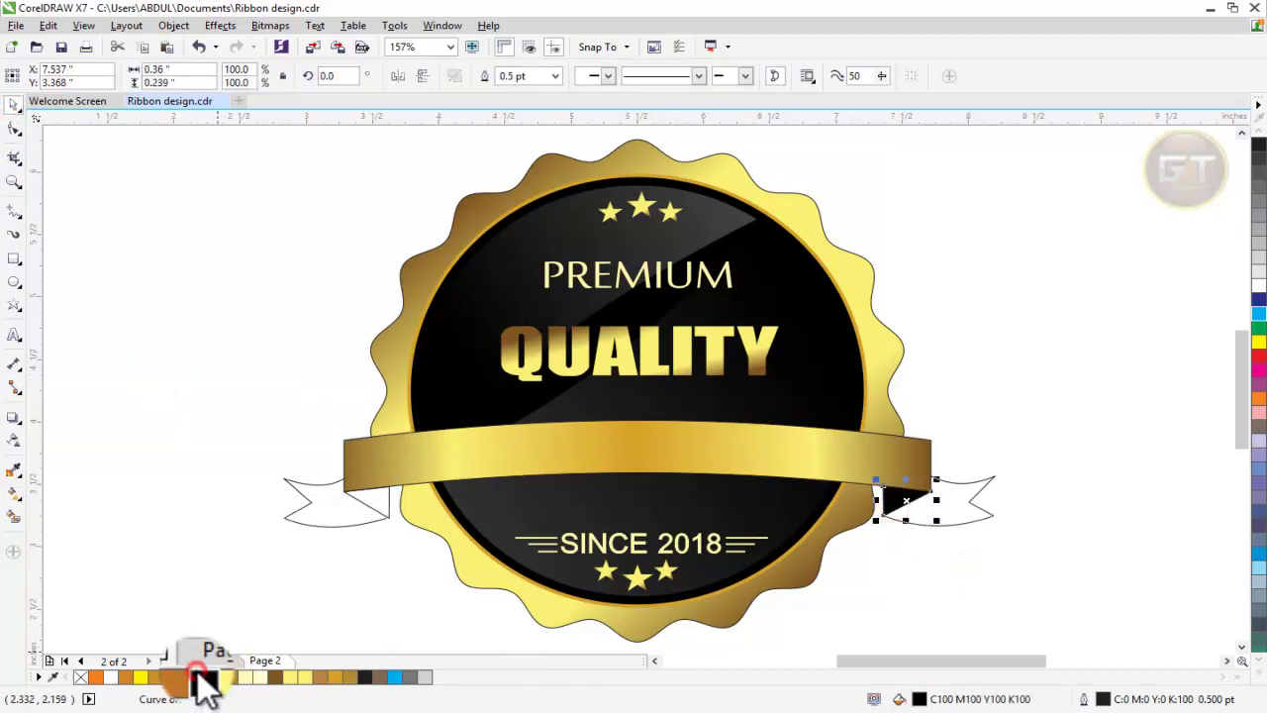
pyautogui.click(390, 565)
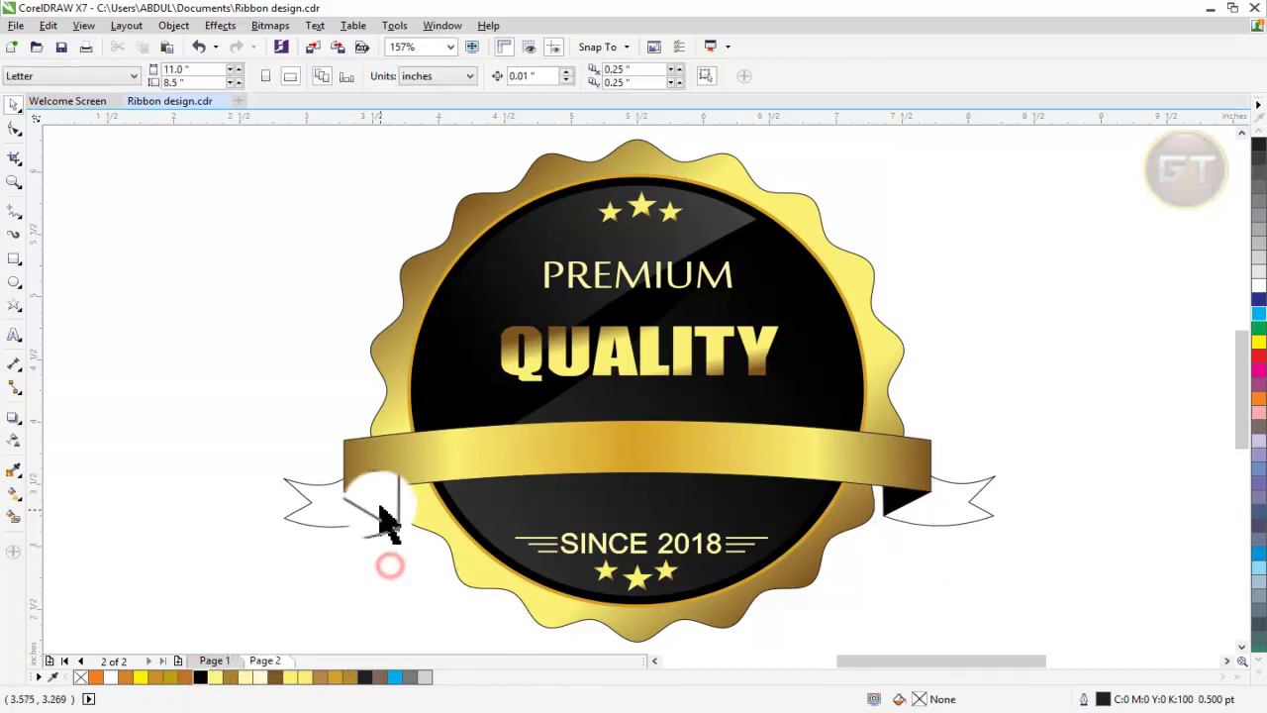
pyautogui.click(380, 510)
pyautogui.click(200, 676)
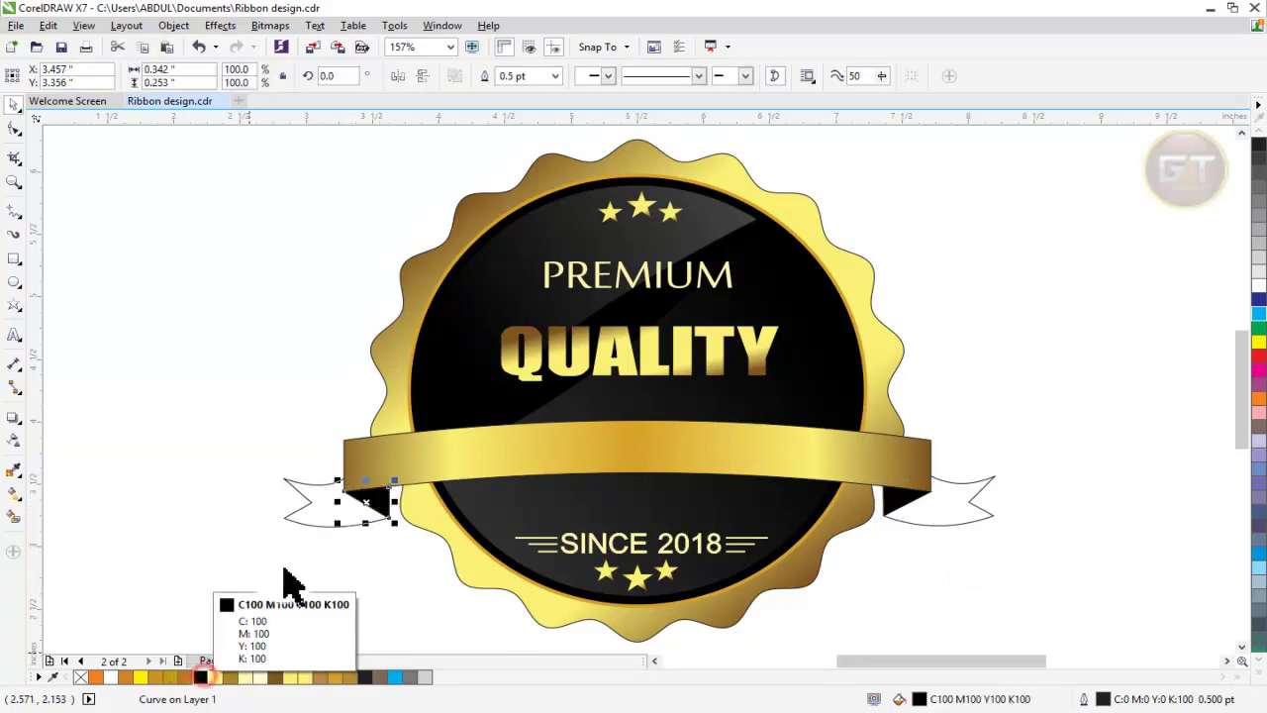
pyautogui.click(293, 564)
pyautogui.click(947, 516)
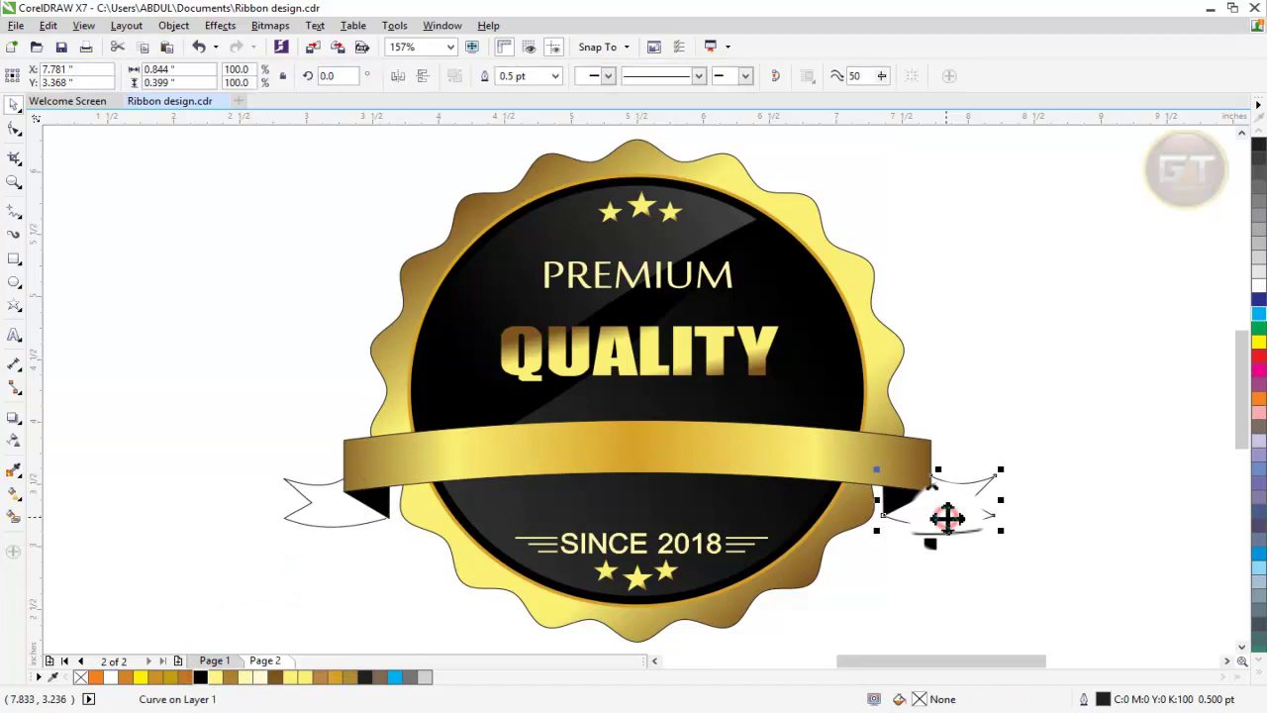
# Step: Smart Fill the right ribbon tail with flat gold, undoing a misplaced first attempt
pyautogui.click(14, 492)
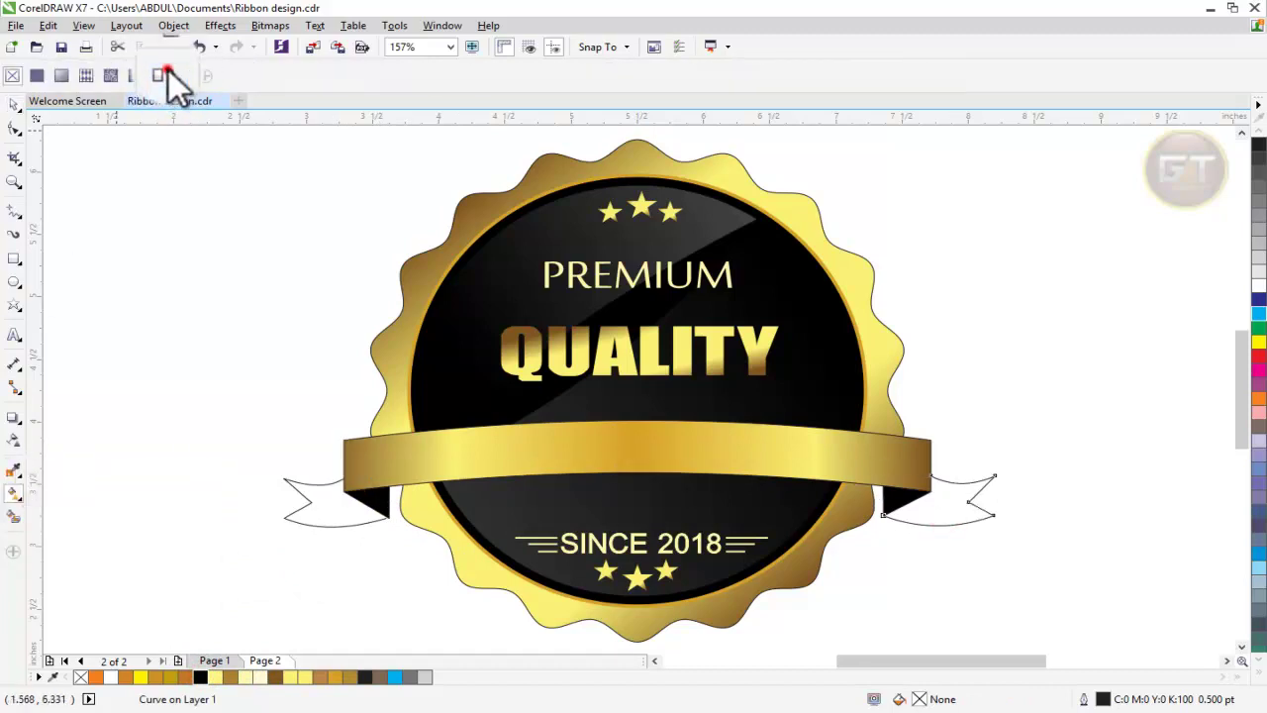
pyautogui.click(470, 211)
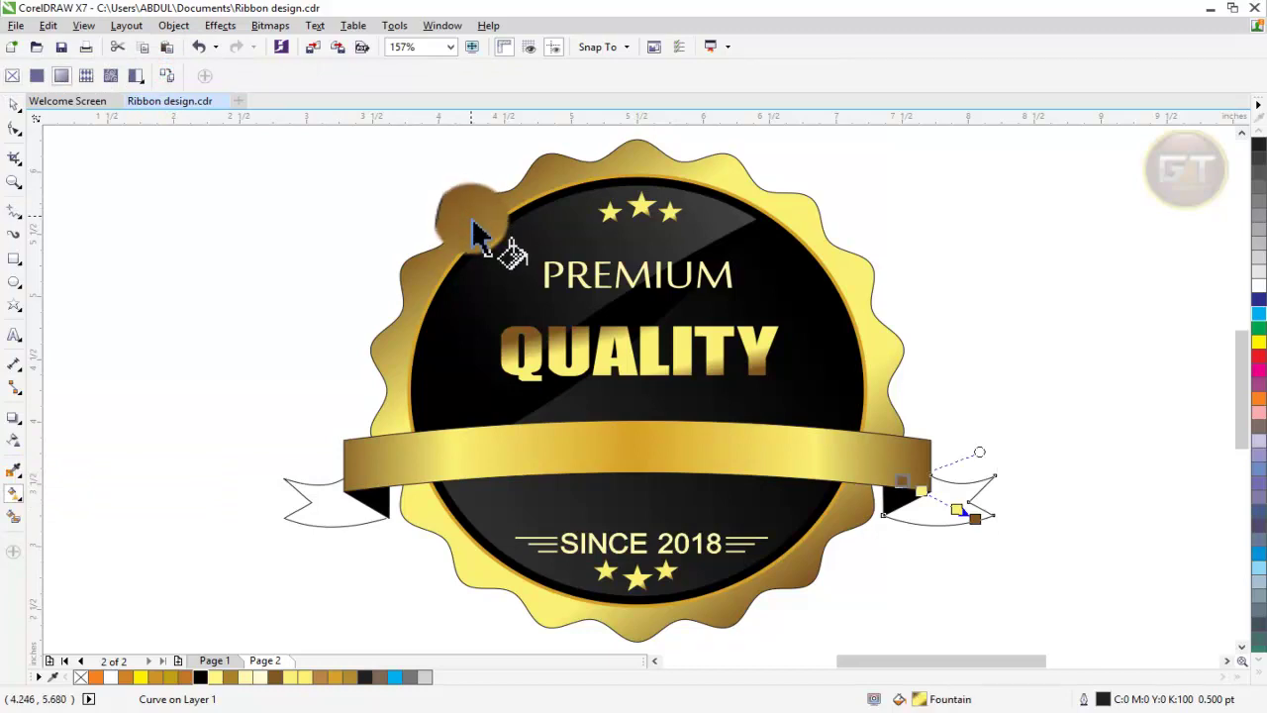
pyautogui.click(14, 103)
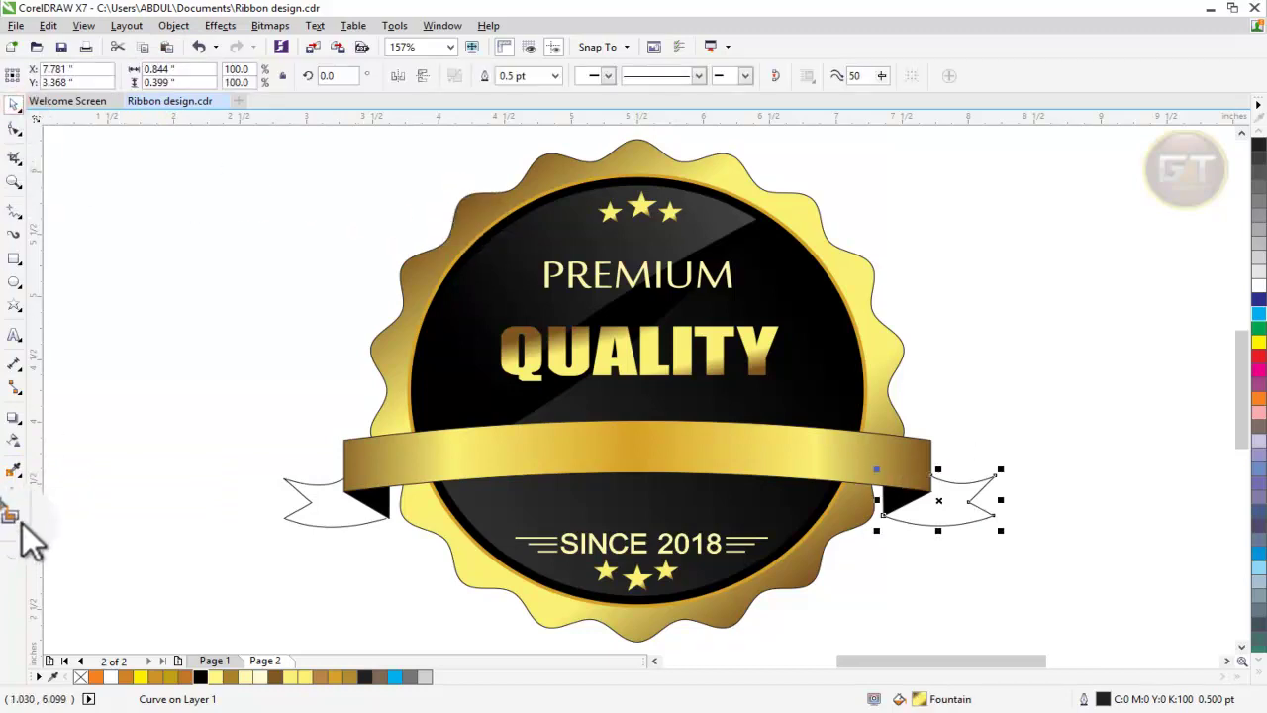
pyautogui.click(13, 516)
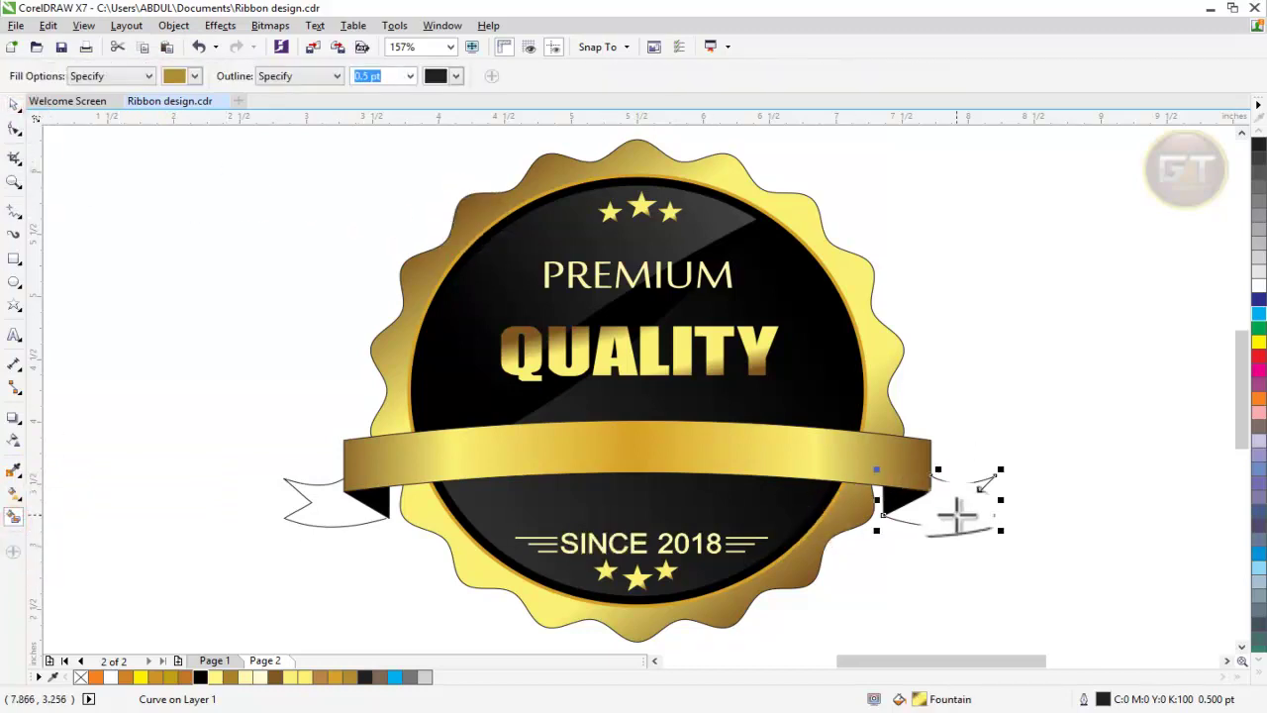
pyautogui.click(965, 513)
pyautogui.hotkey('ctrl', 'z')
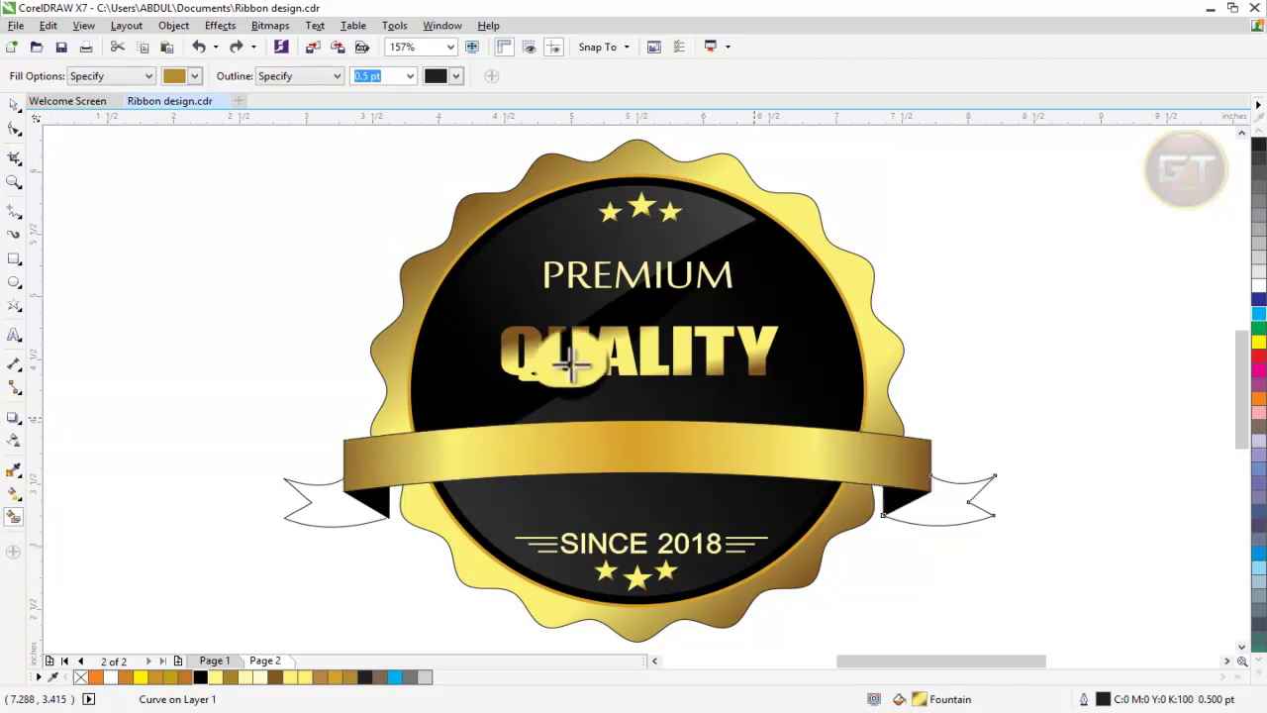
pyautogui.click(13, 104)
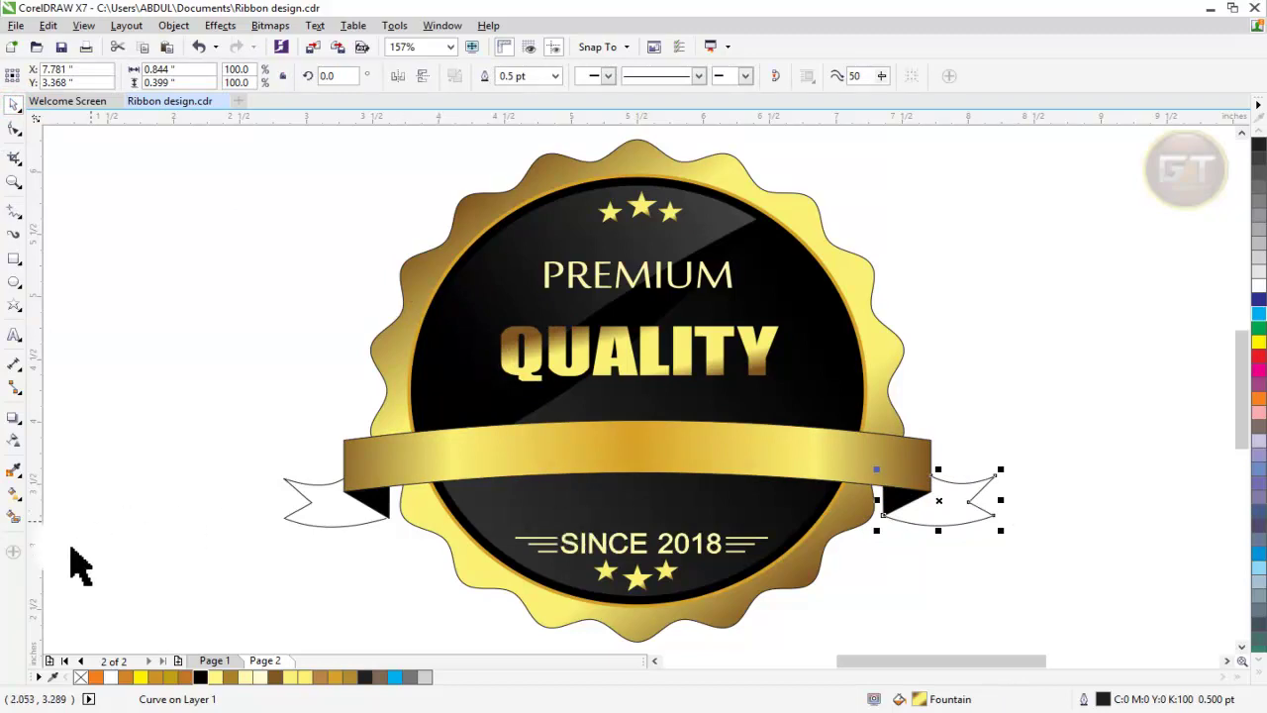
pyautogui.click(14, 516)
pyautogui.click(958, 513)
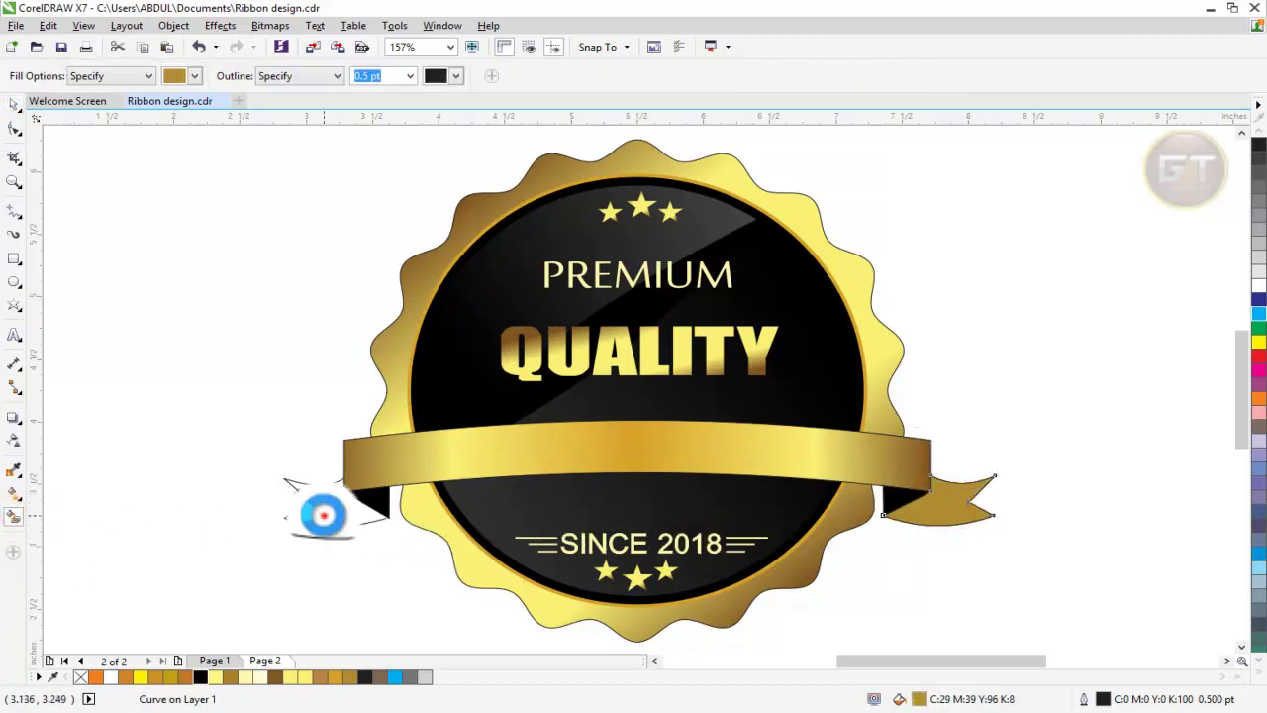
# Step: Attempt a gold fill on the left tail, undo the oversized result, and select the tail
pyautogui.click(324, 513)
pyautogui.hotkey('ctrl', 'z')
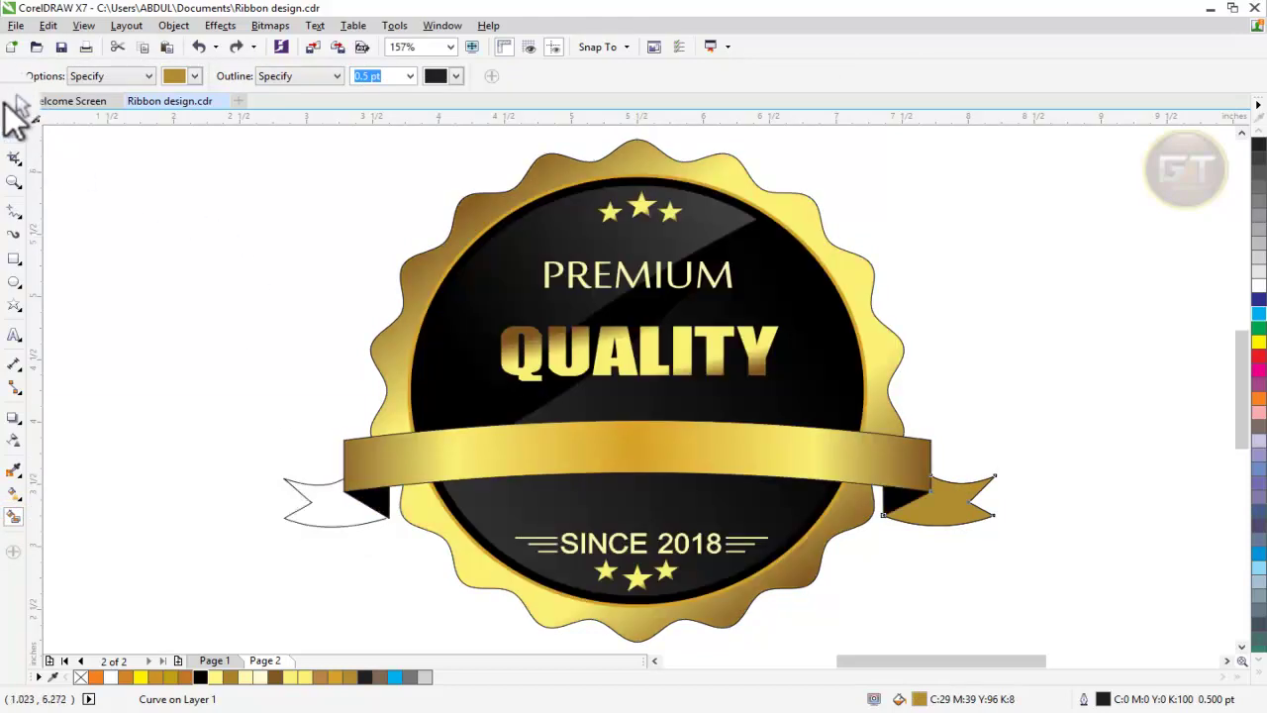
pyautogui.click(12, 102)
pyautogui.click(170, 325)
pyautogui.click(327, 509)
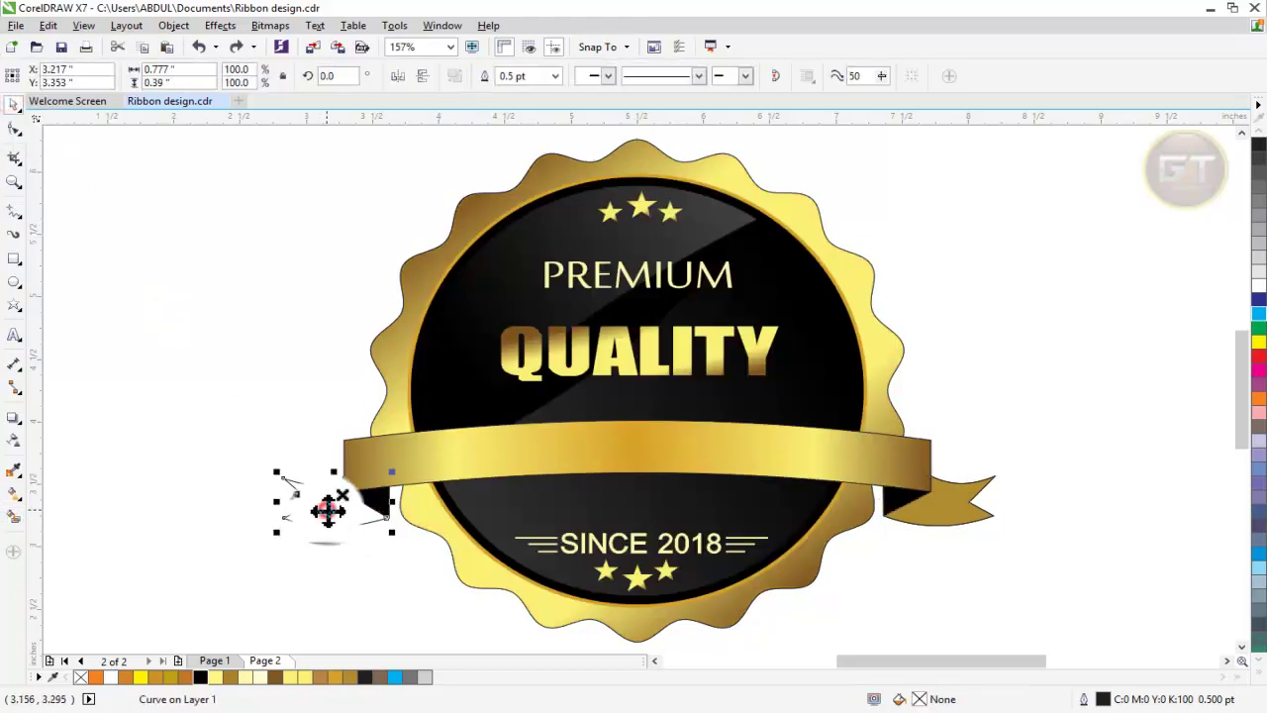
# Step: Undo another oversized left-tail fill and inspect the tail's end nodes at the fold
pyautogui.click(12, 516)
pyautogui.click(330, 515)
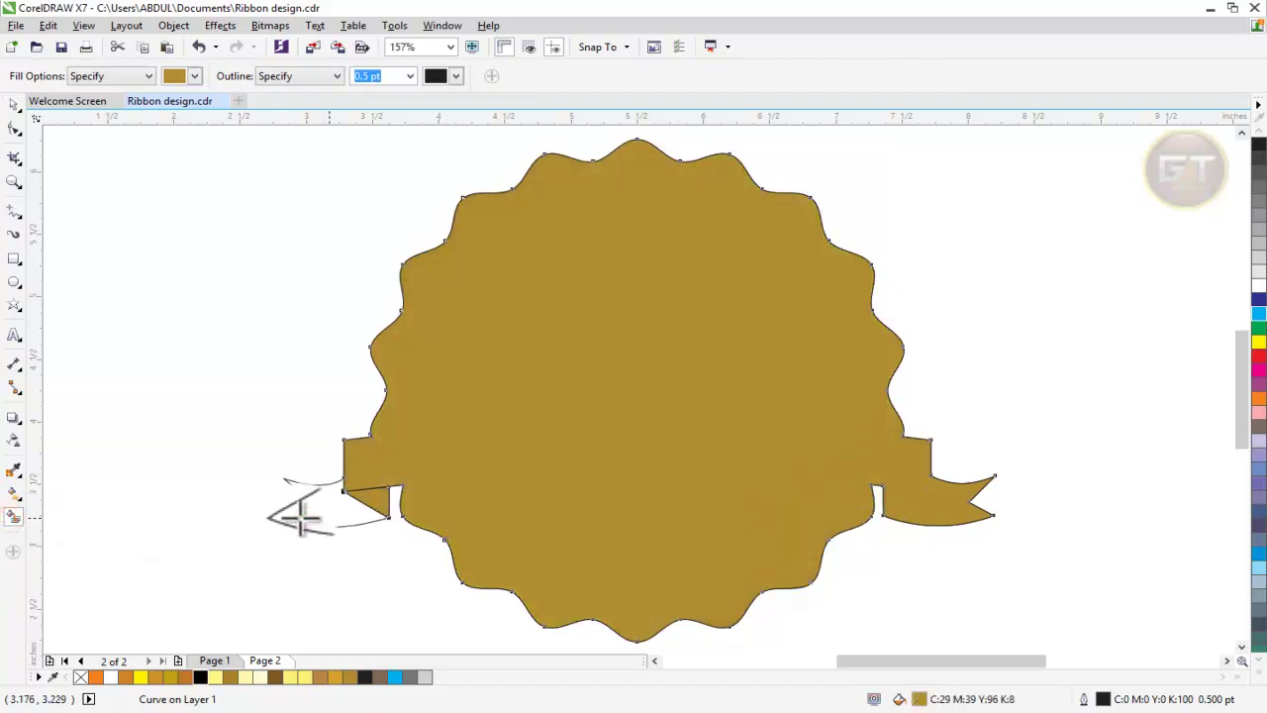
pyautogui.hotkey('ctrl', 'z')
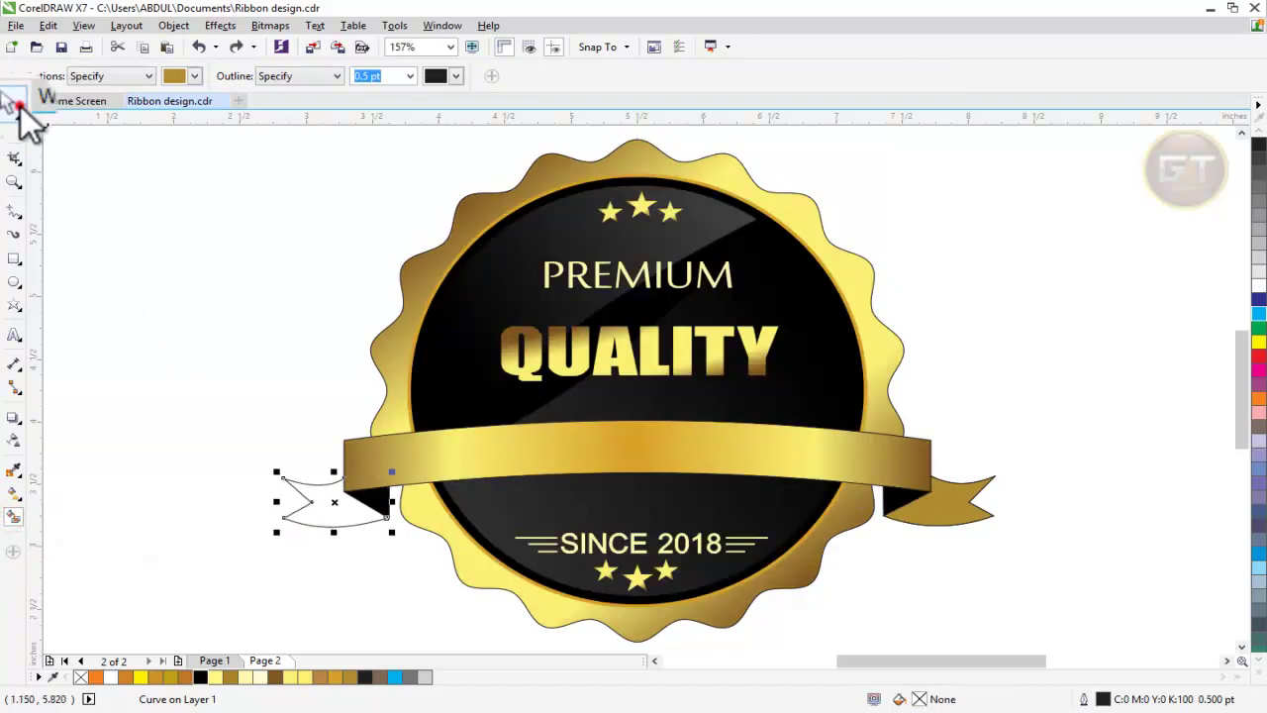
pyautogui.click(15, 103)
pyautogui.click(179, 328)
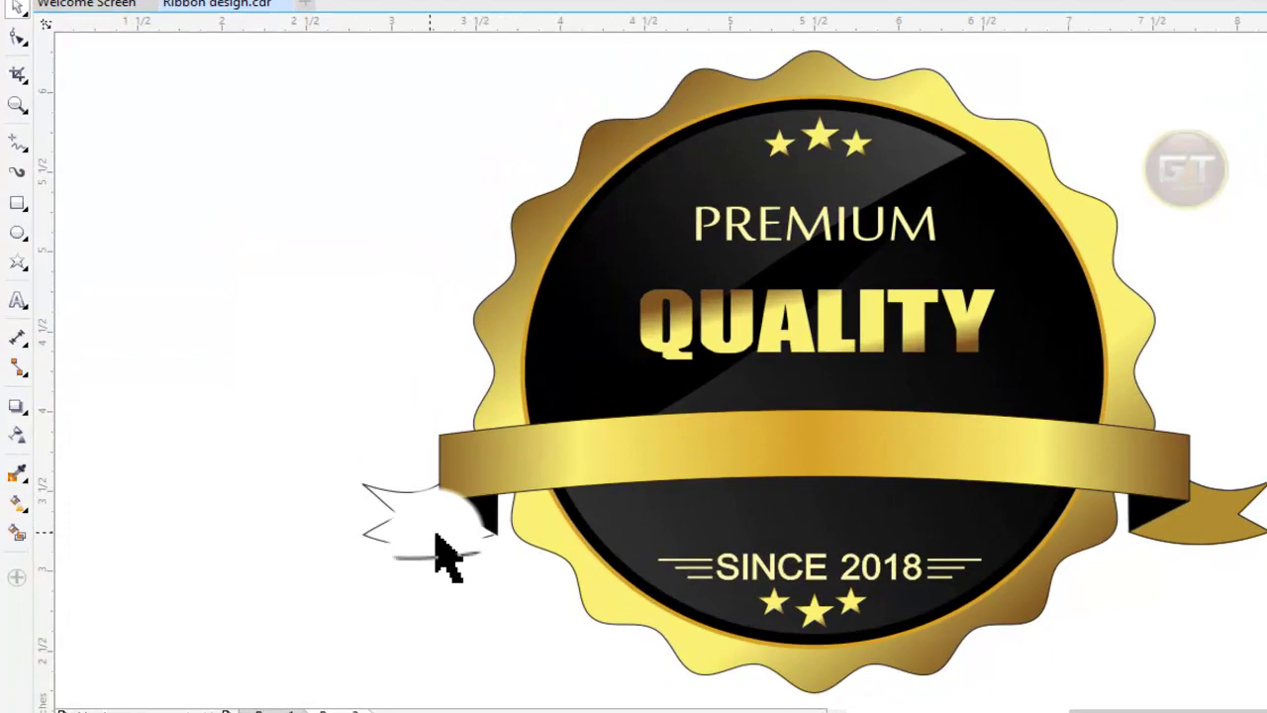
pyautogui.click(341, 516)
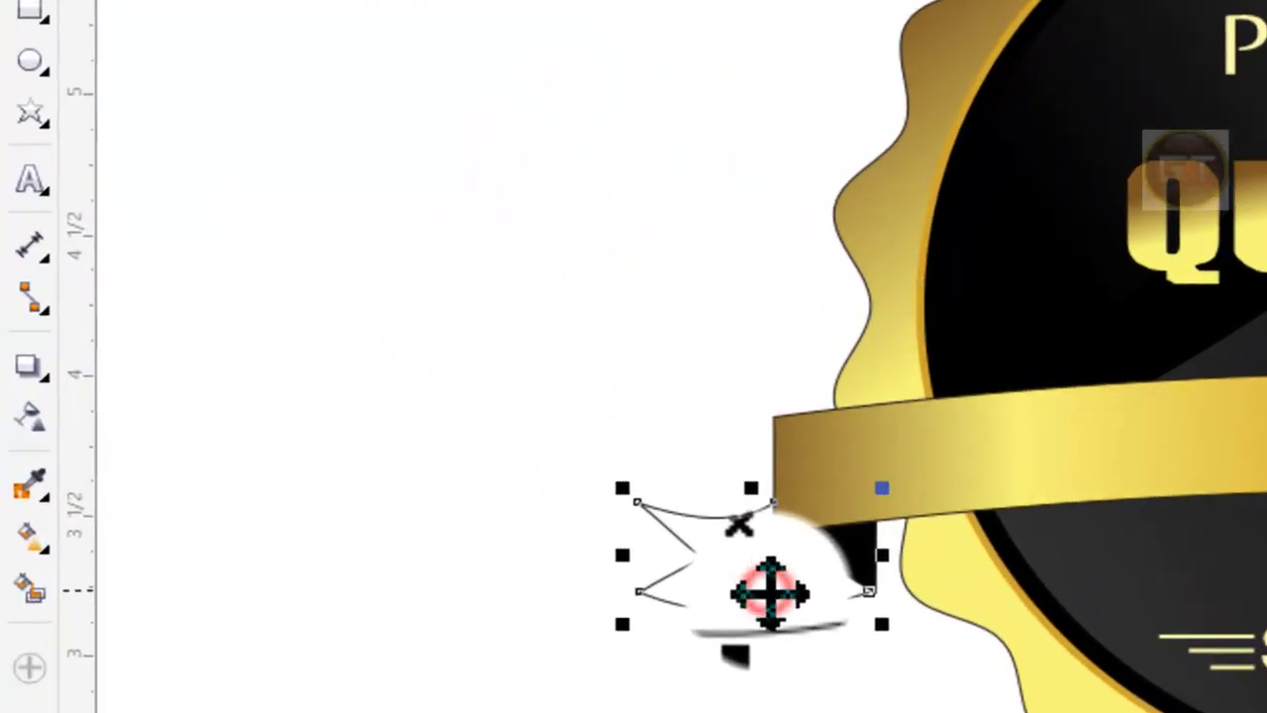
pyautogui.click(875, 591)
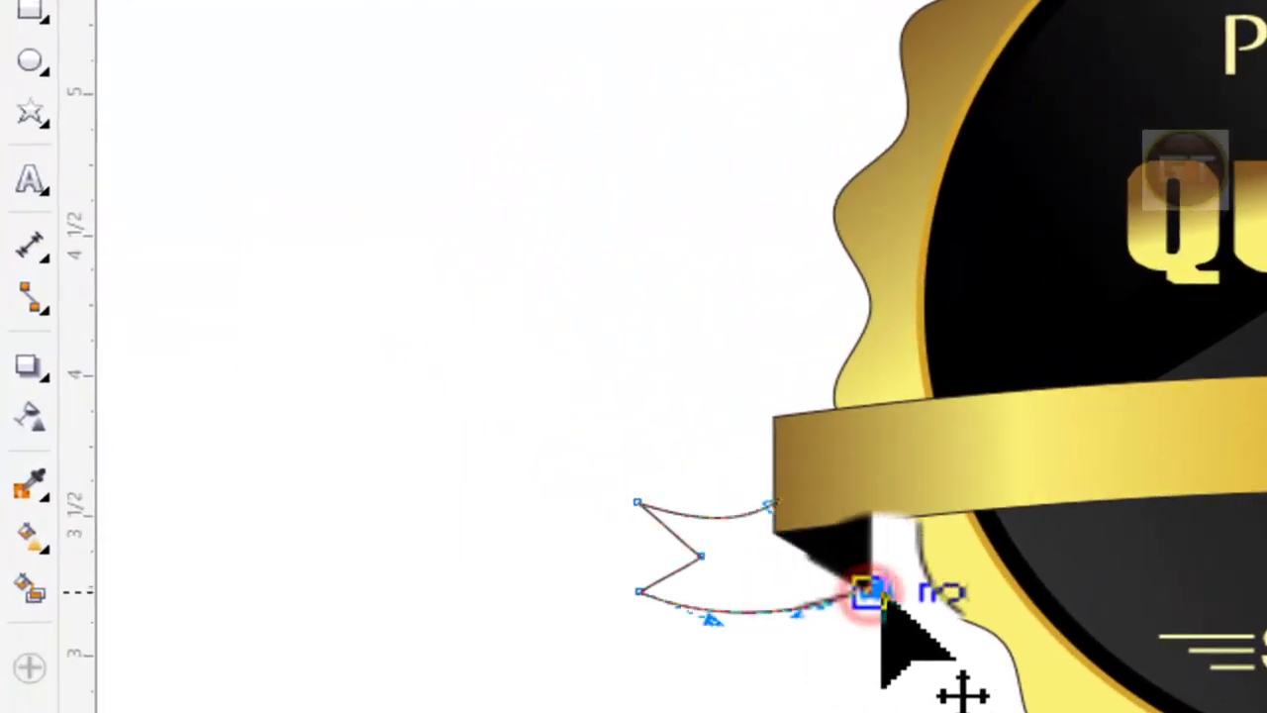
pyautogui.click(772, 505)
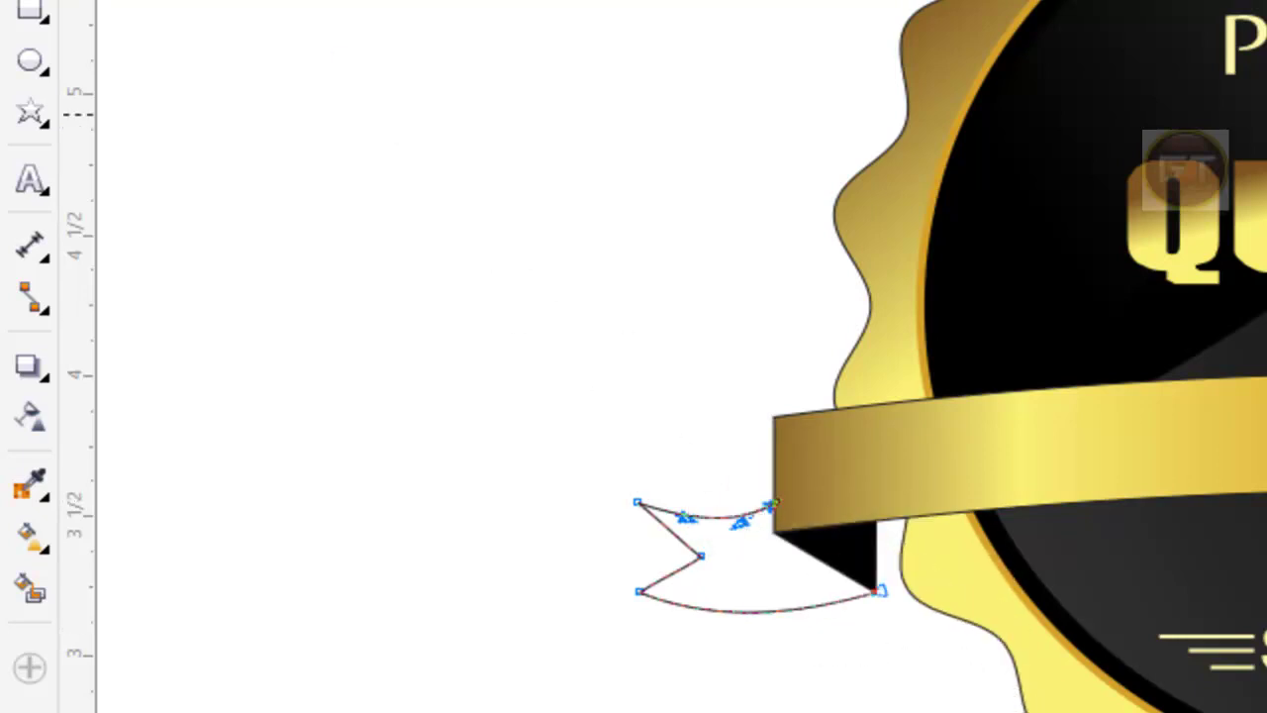
# Step: Zoom in on the badge's ribbon tails and check the black fold curve's nodes
pyautogui.press('space')
pyautogui.press('z')
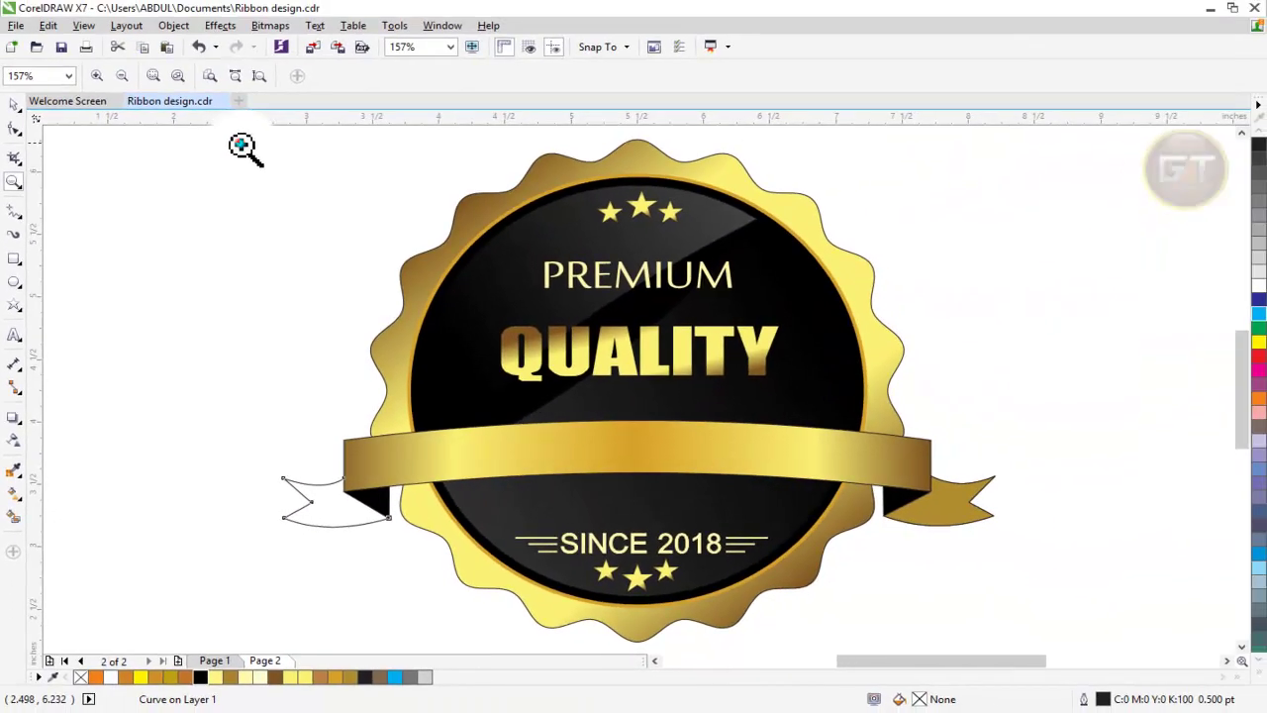
pyautogui.moveTo(240, 144); pyautogui.dragTo(1084, 620)
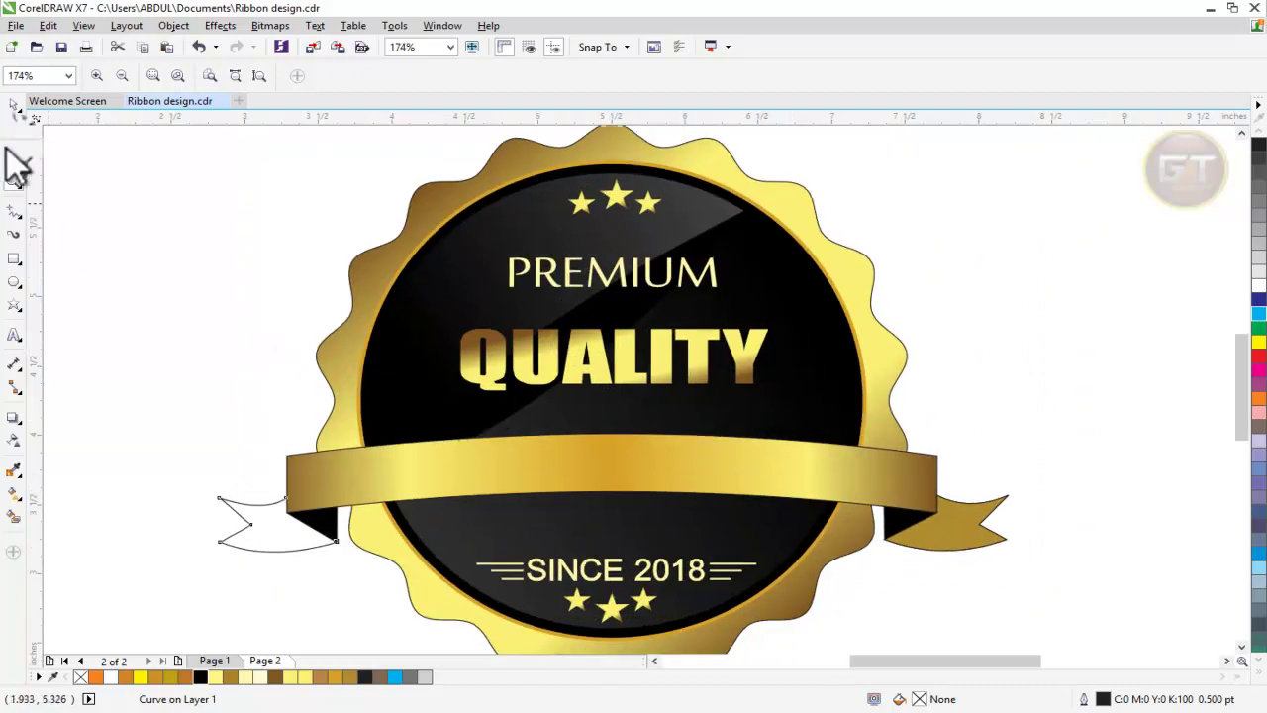
pyautogui.click(14, 103)
pyautogui.click(155, 343)
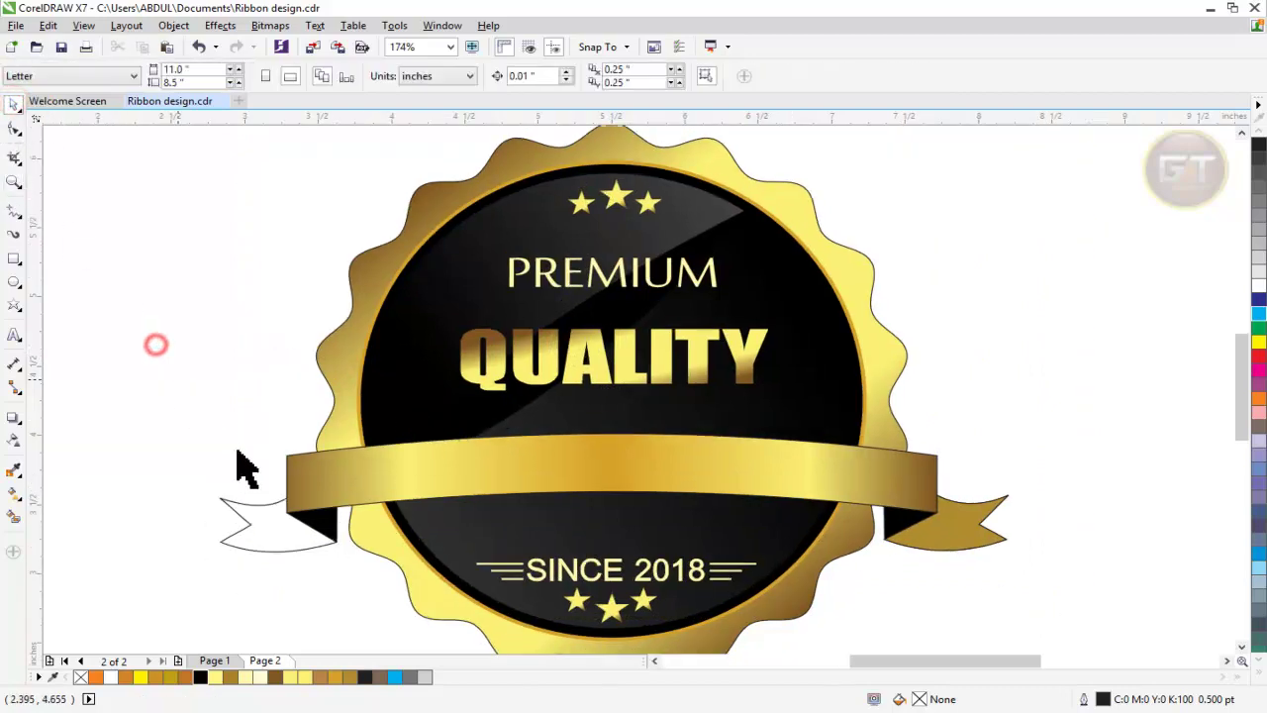
pyautogui.click(315, 544)
pyautogui.click(331, 525)
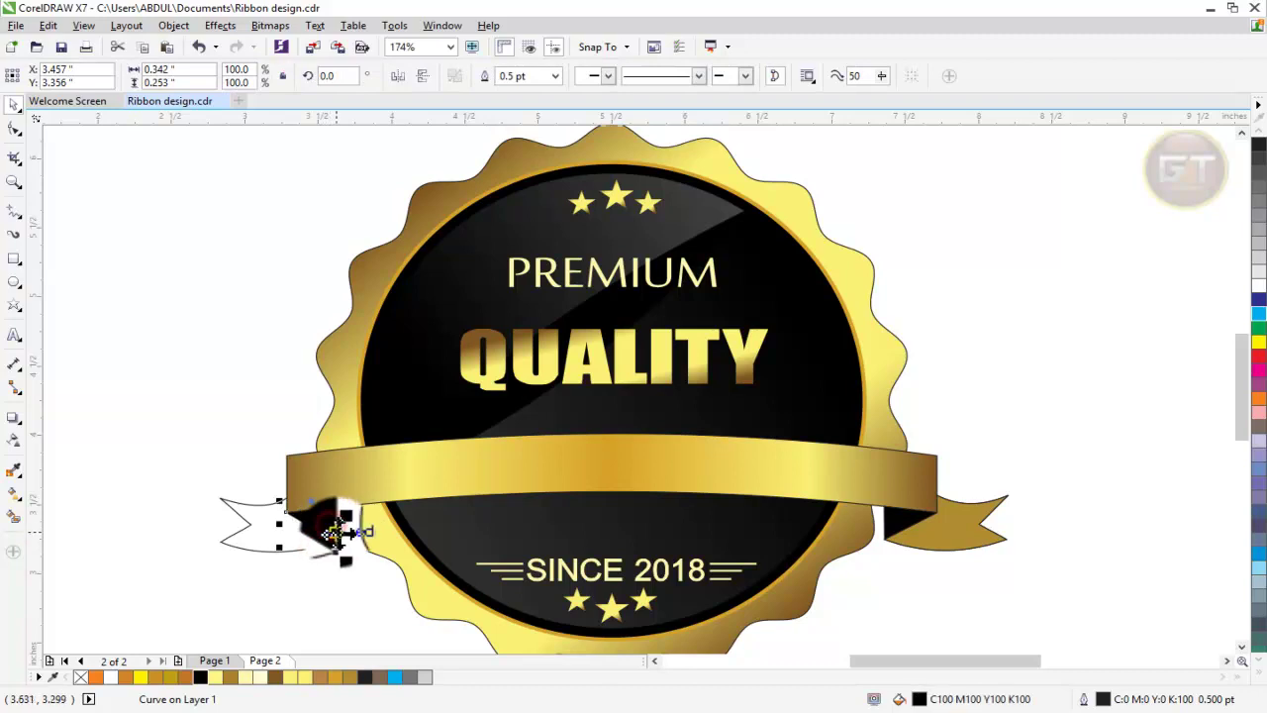
pyautogui.press('F10')
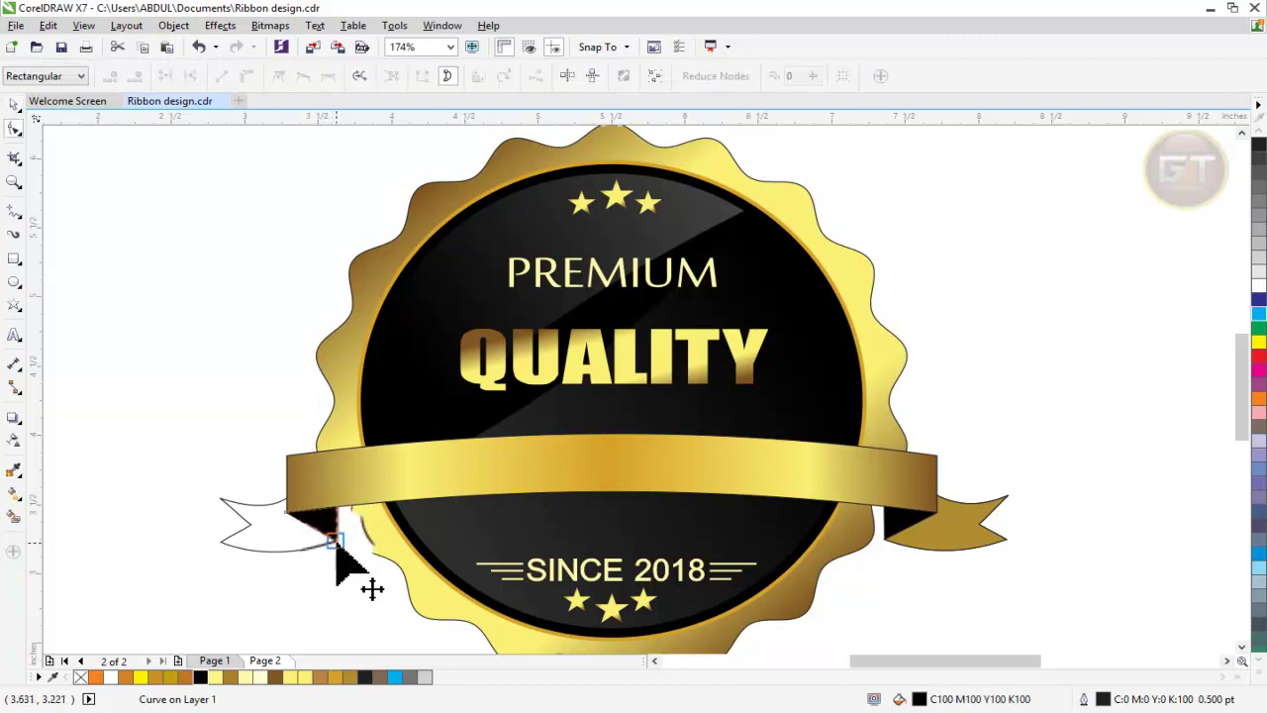
pyautogui.click(335, 542)
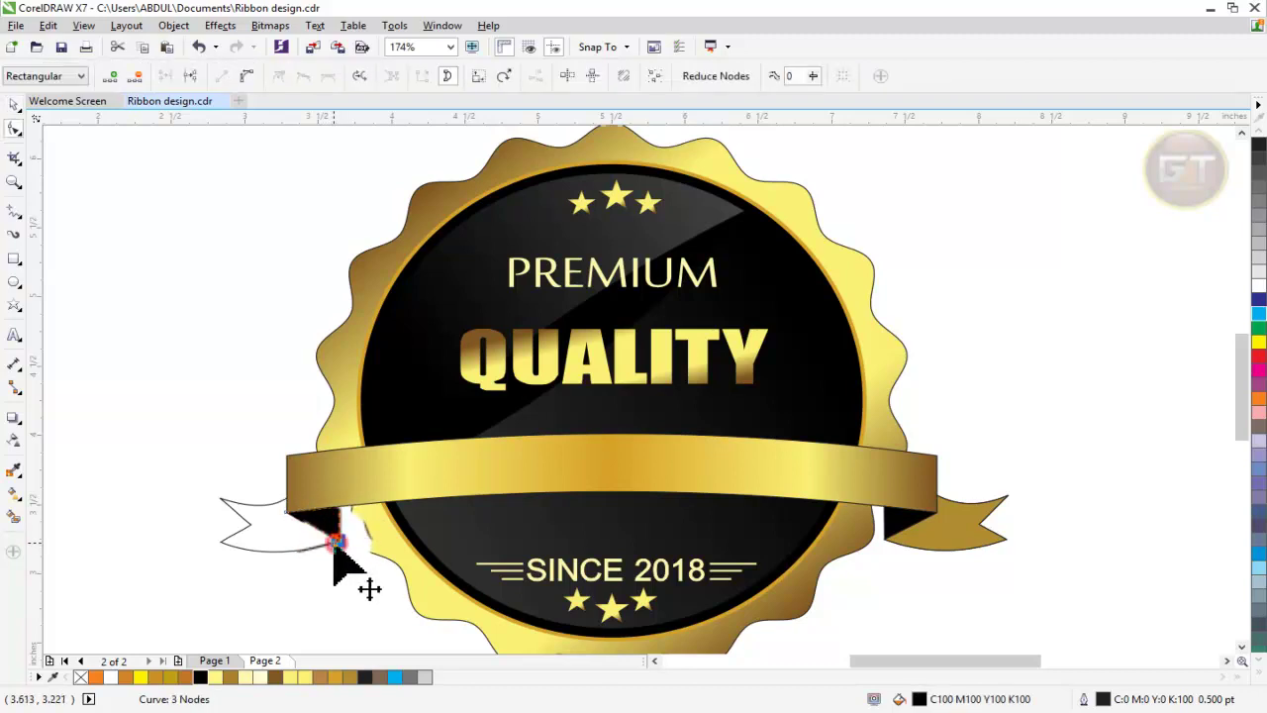
pyautogui.click(14, 105)
pyautogui.click(158, 305)
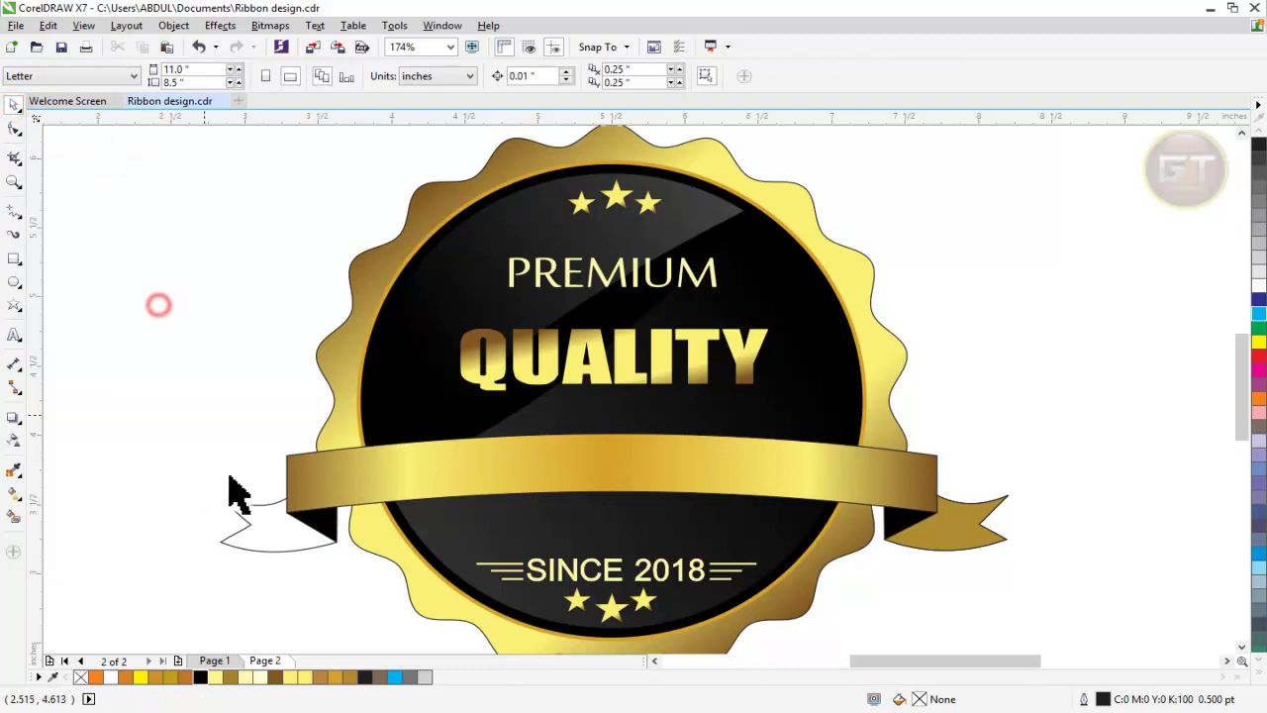
# Step: Smart Fill the left ribbon tail with flat gold and select it
pyautogui.click(256, 524)
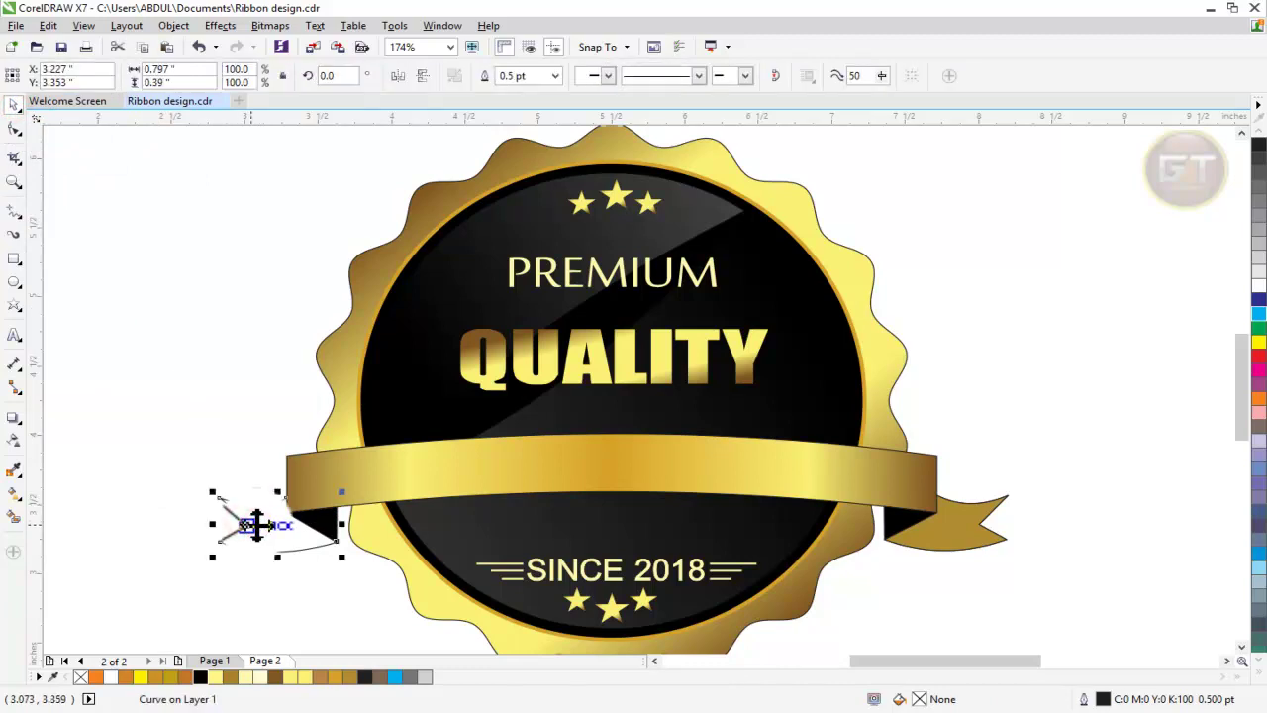
pyautogui.click(160, 524)
pyautogui.click(14, 517)
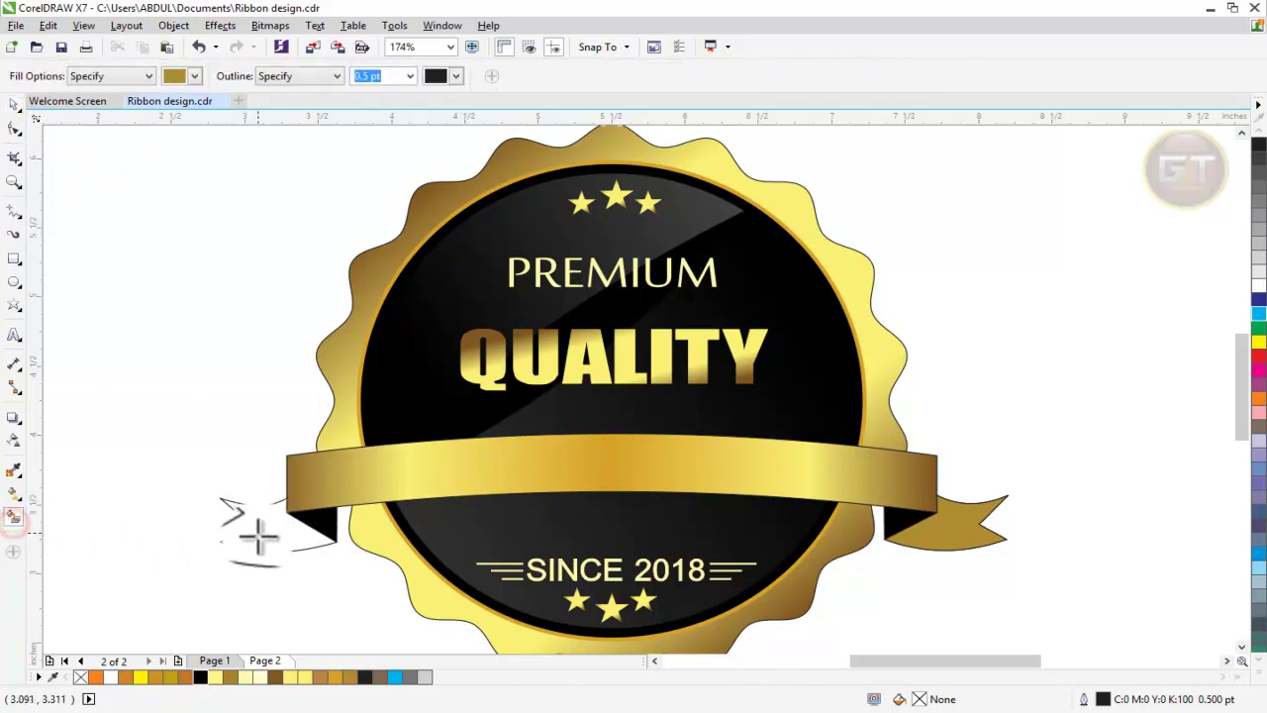
pyautogui.click(254, 528)
pyautogui.click(13, 100)
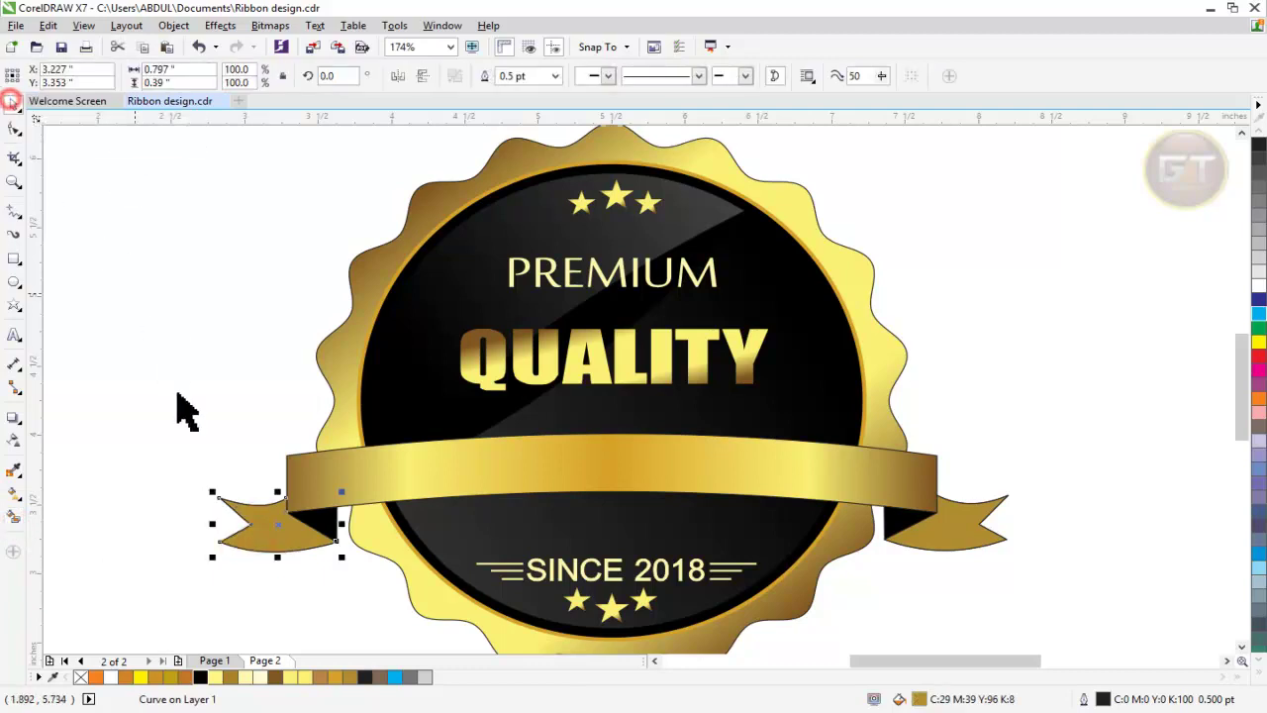
pyautogui.click(175, 393)
pyautogui.click(266, 529)
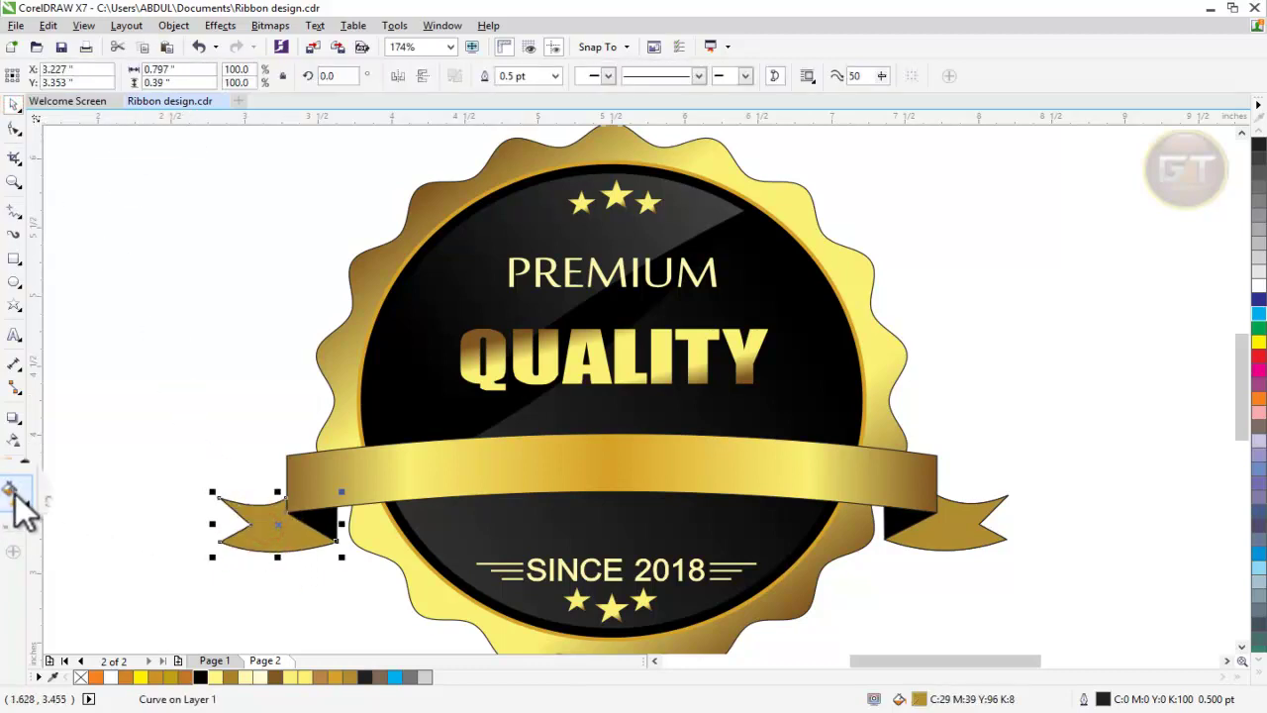
# Step: Copy the badge's gold gradient onto the left tail and darken it toward the fold
pyautogui.click(14, 492)
pyautogui.click(221, 74)
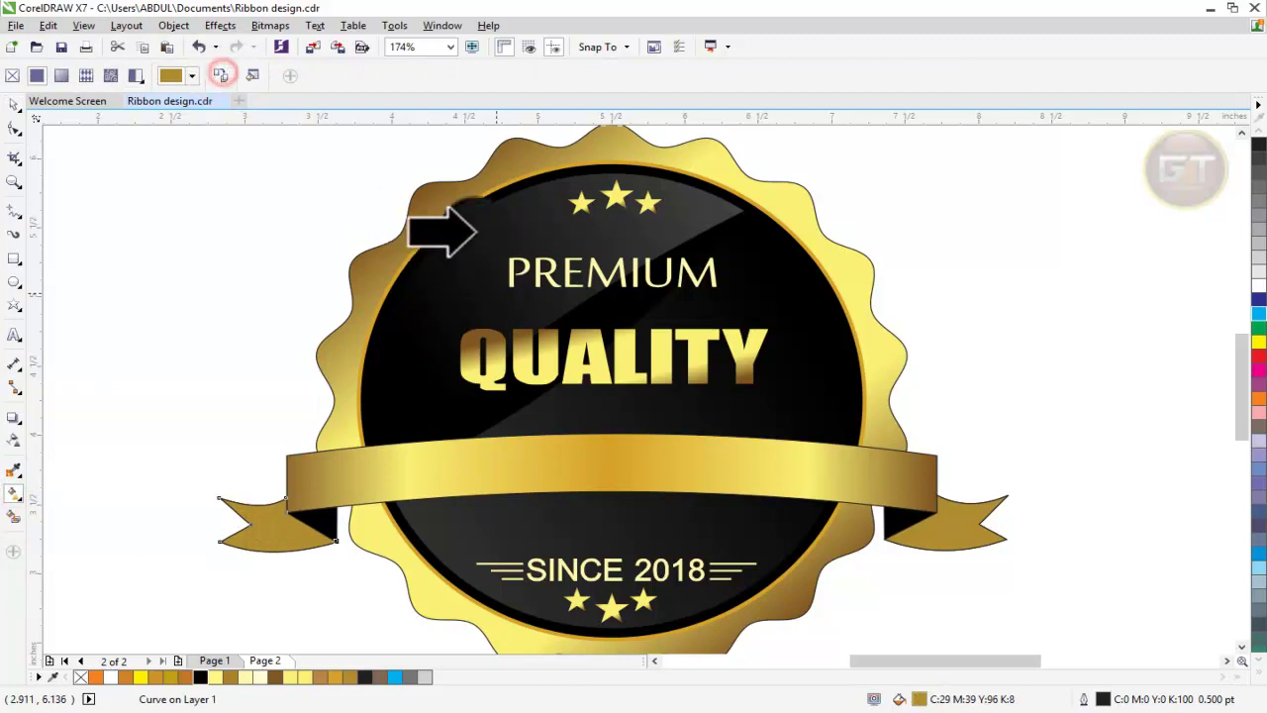
pyautogui.click(408, 201)
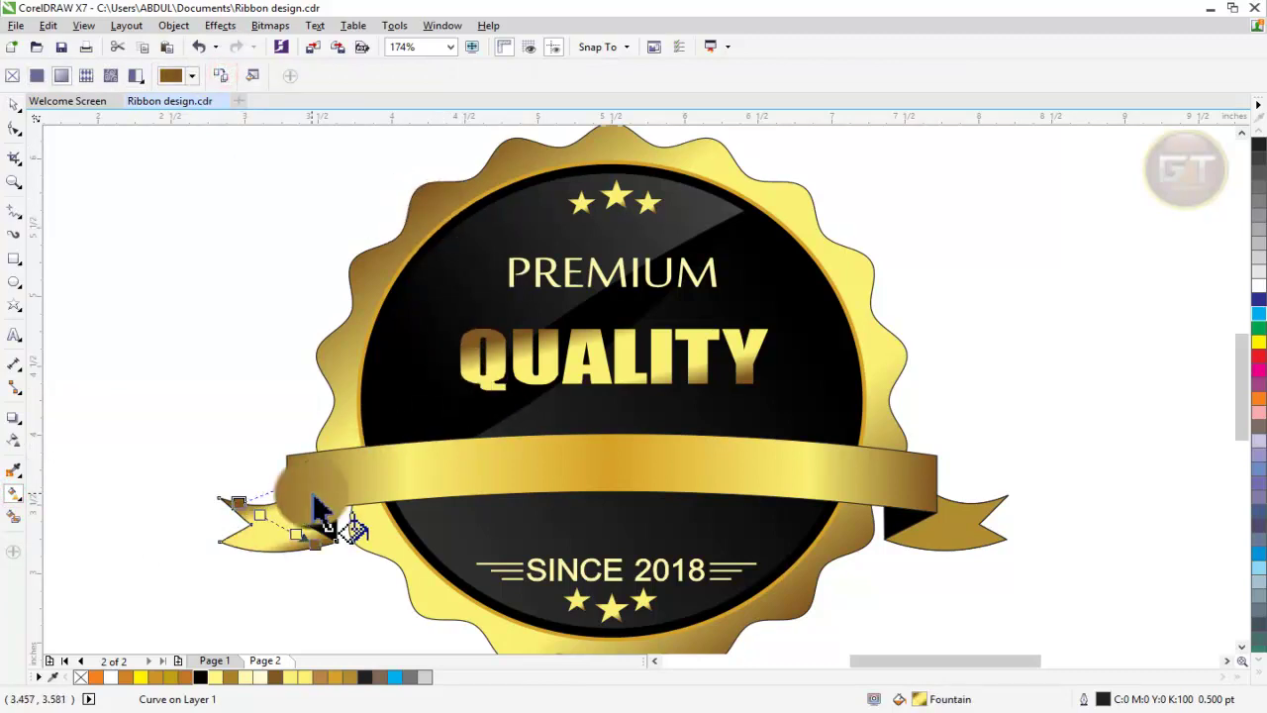
pyautogui.moveTo(315, 505)
pyautogui.mouseDown()
pyautogui.moveTo(295, 572)
pyautogui.moveTo(314, 541)
pyautogui.mouseUp()
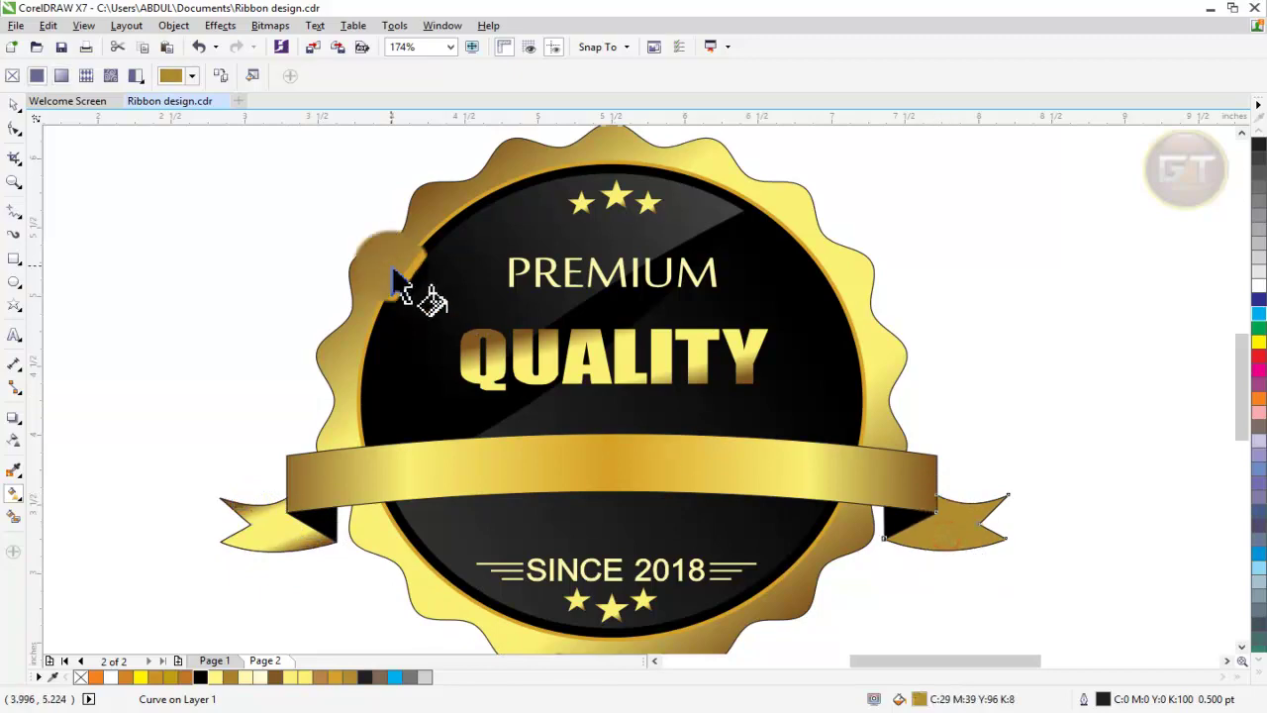
pyautogui.click(220, 75)
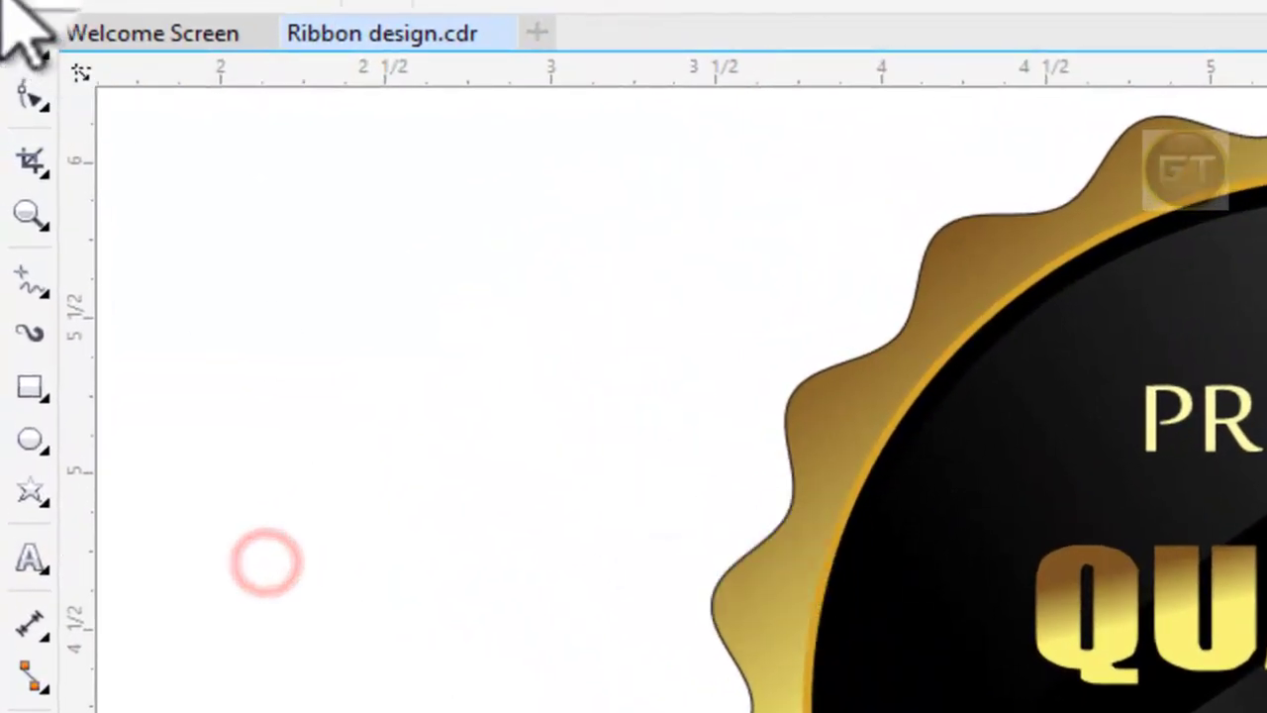
pyautogui.click(30, 39)
pyautogui.click(370, 444)
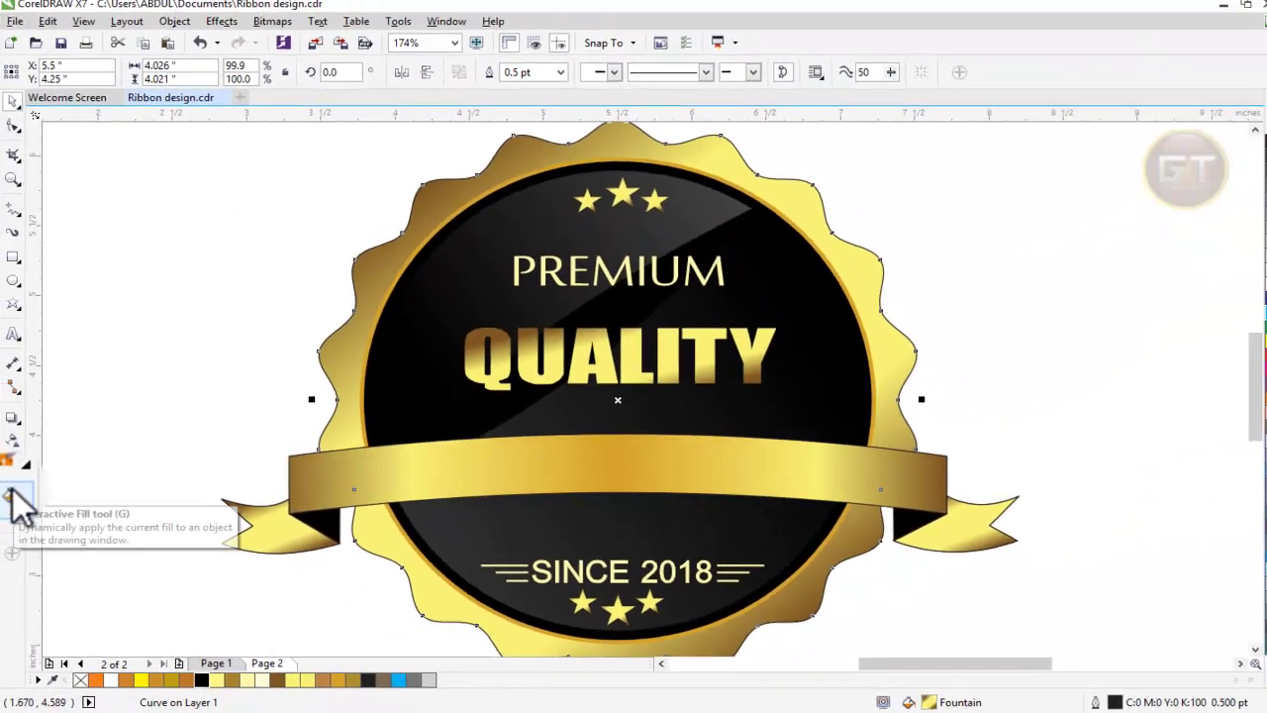
# Step: Shift the badge border gradient's midpoint to 37%
pyautogui.click(12, 492)
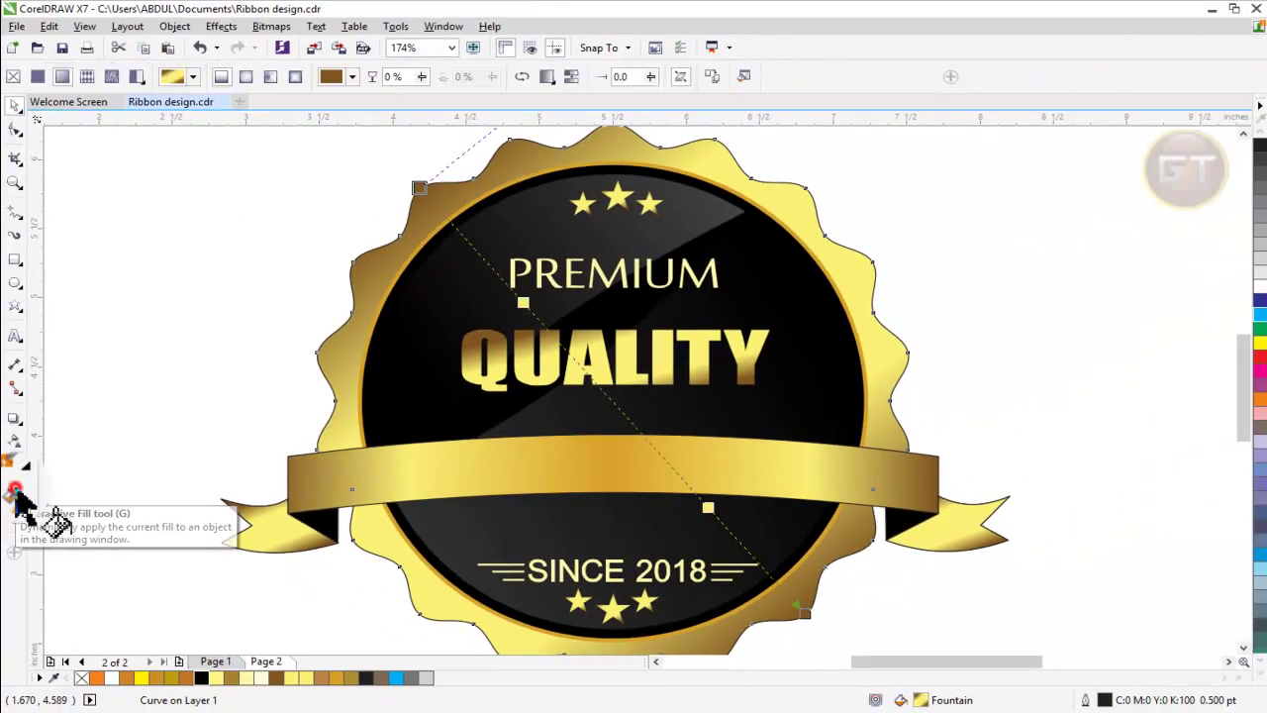
pyautogui.click(608, 396)
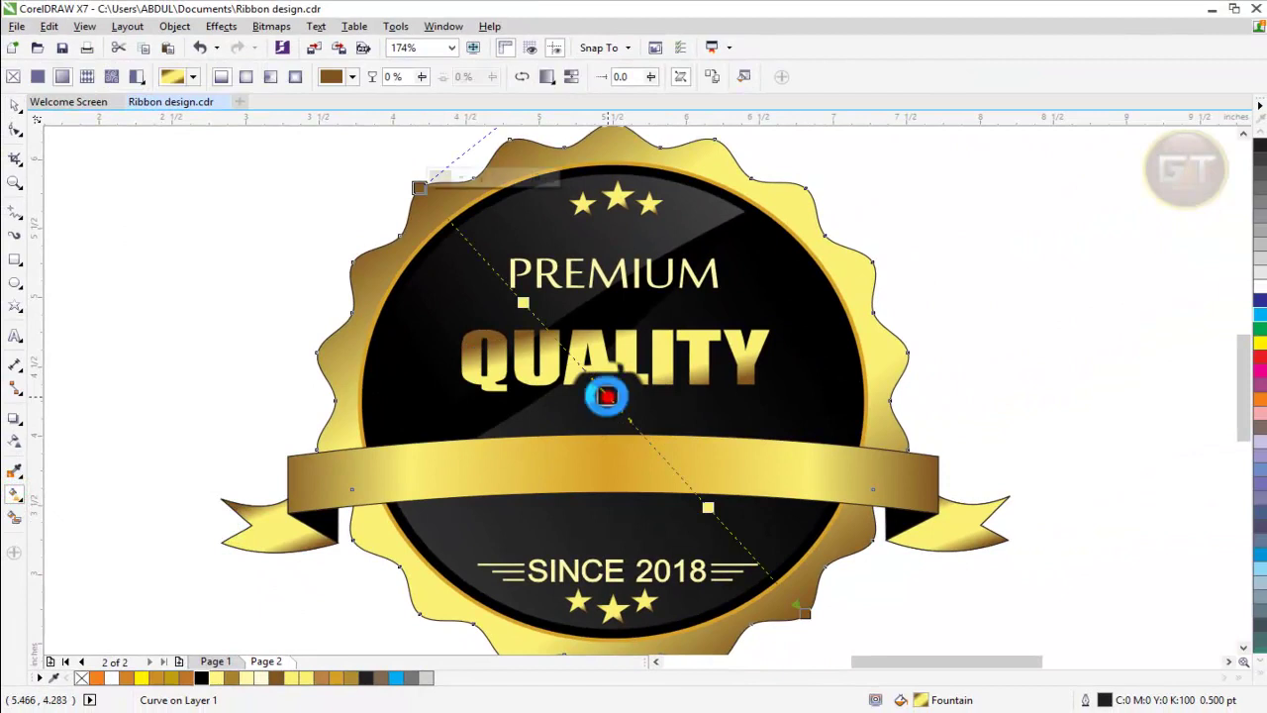
pyautogui.click(518, 275)
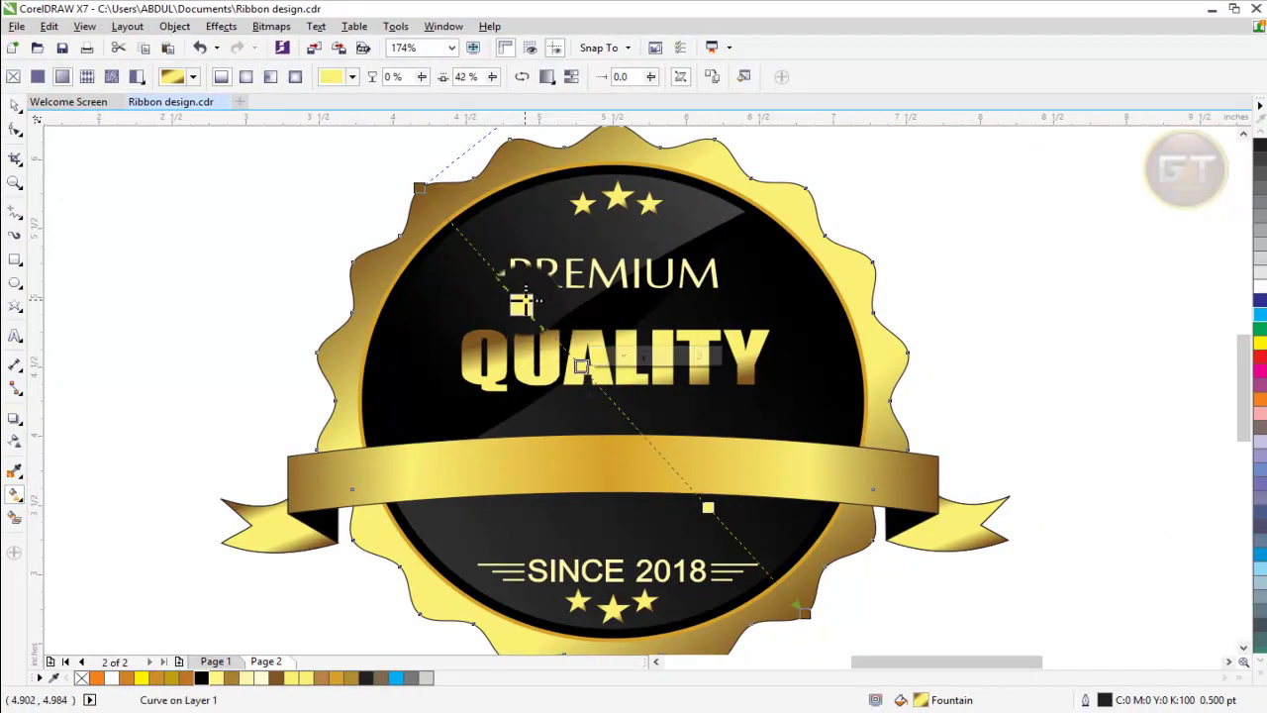
pyautogui.click(510, 265)
pyautogui.click(578, 367)
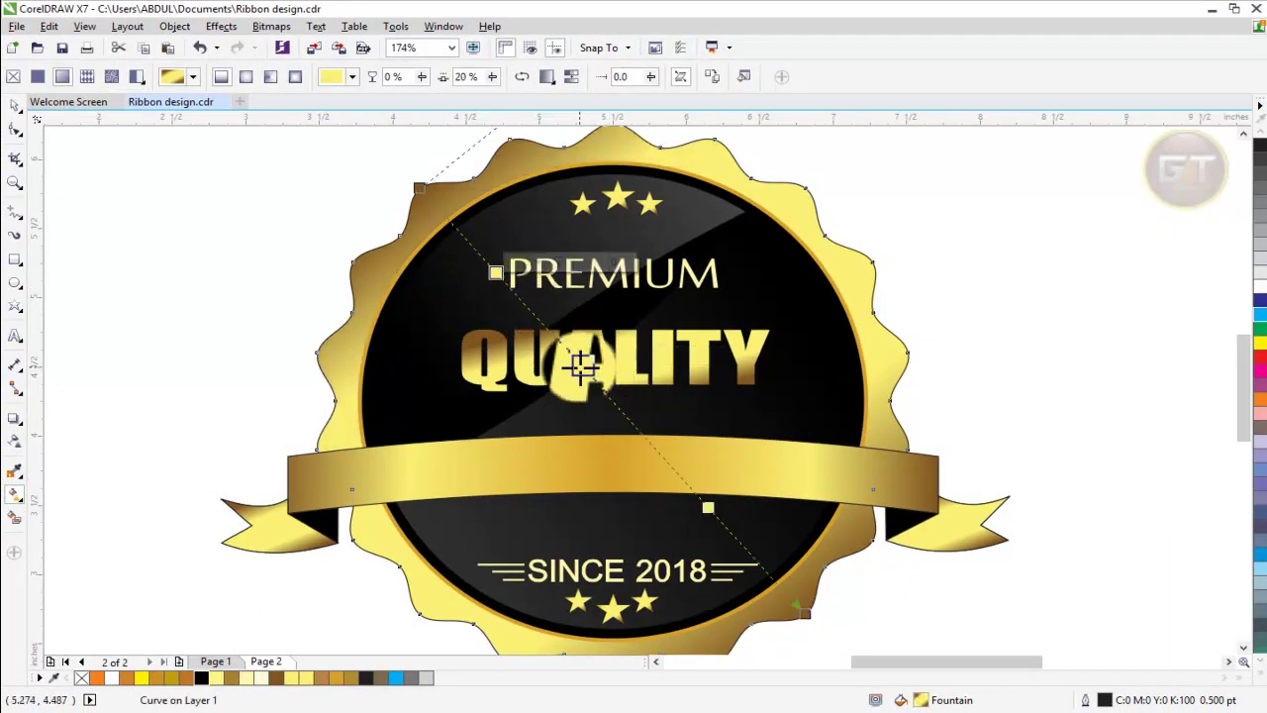
pyautogui.moveTo(581, 368); pyautogui.dragTo(560, 346)
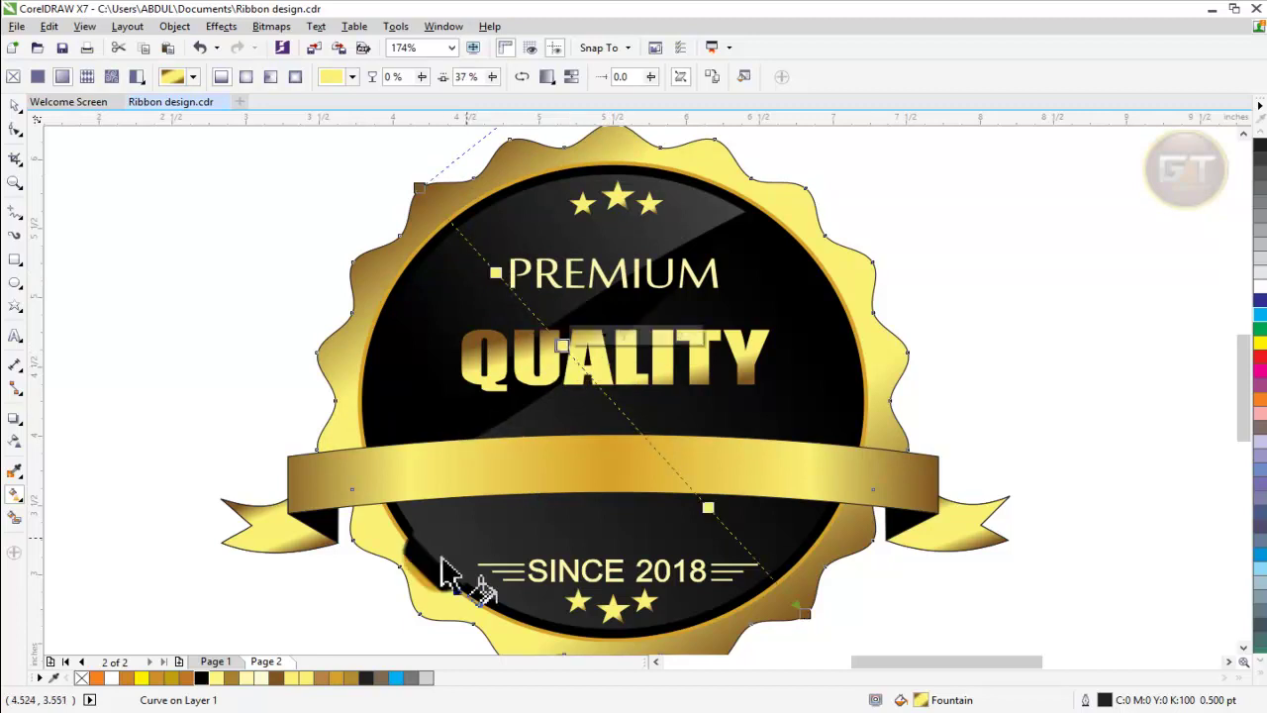
# Step: Add light yellow colour stops to the badge gradient, including one at about 66%
pyautogui.click(248, 679)
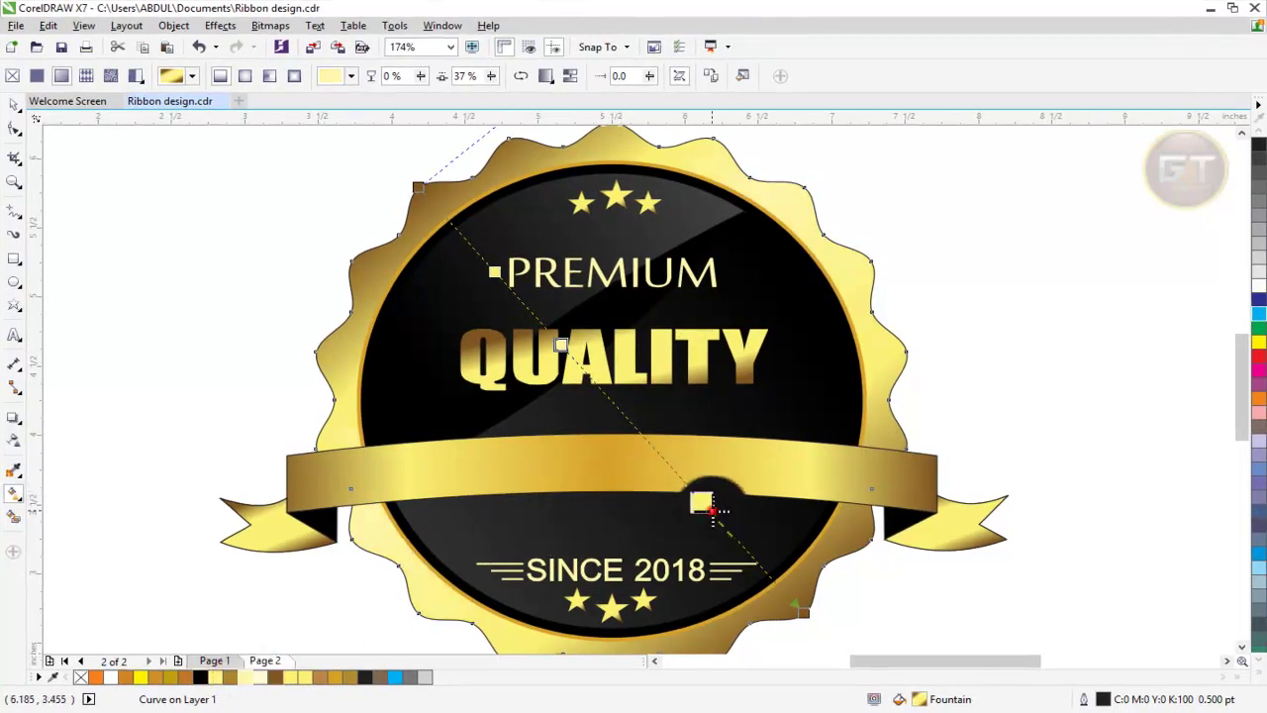
pyautogui.moveTo(741, 543); pyautogui.dragTo(744, 547)
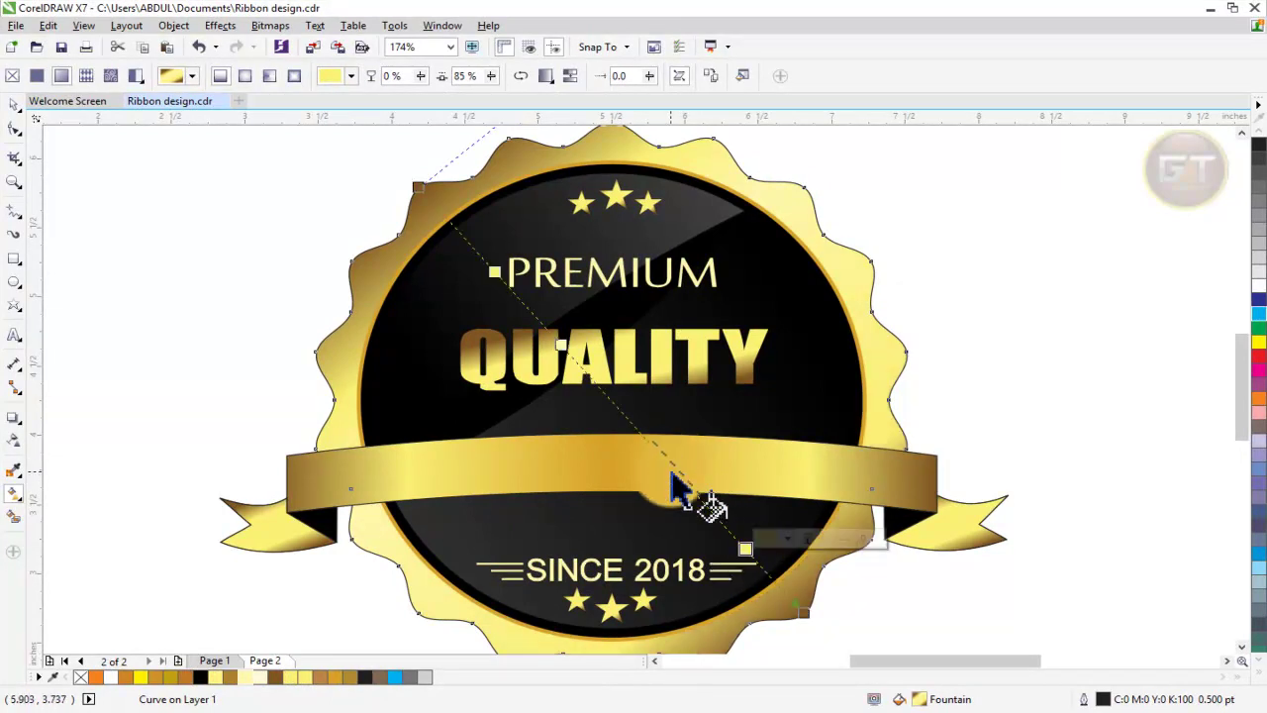
pyautogui.doubleClick(675, 472)
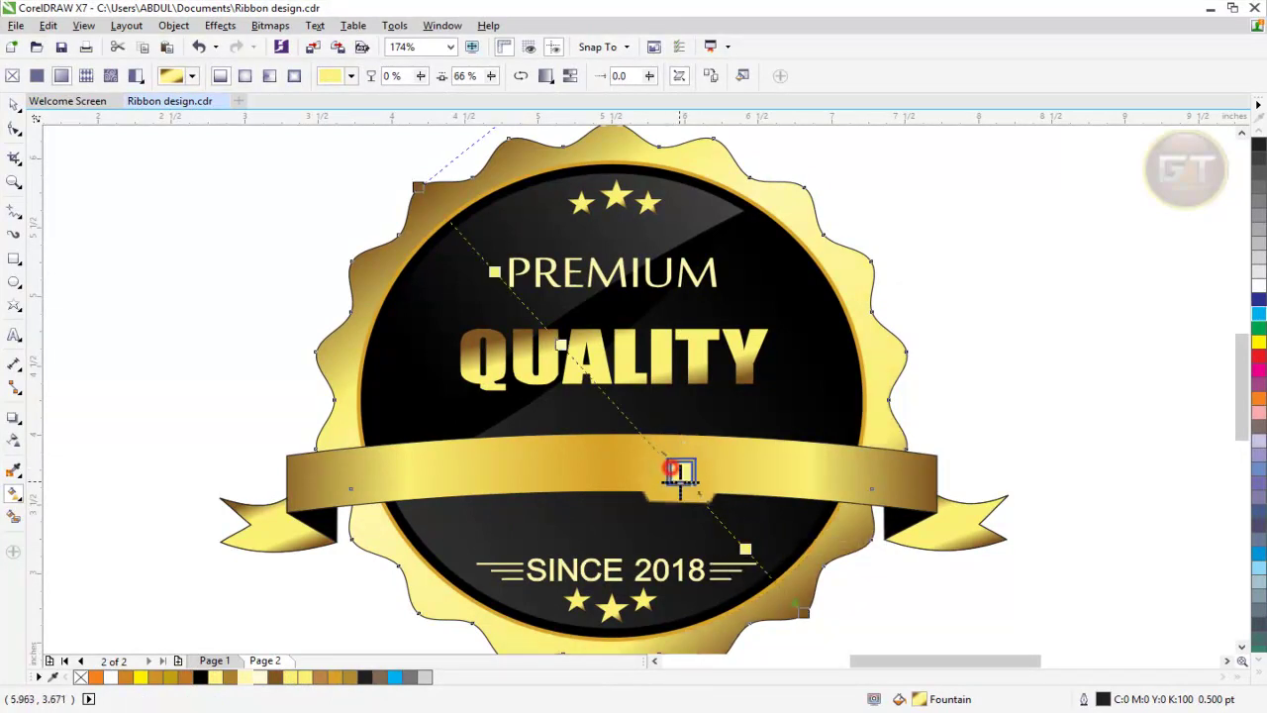
pyautogui.click(688, 495)
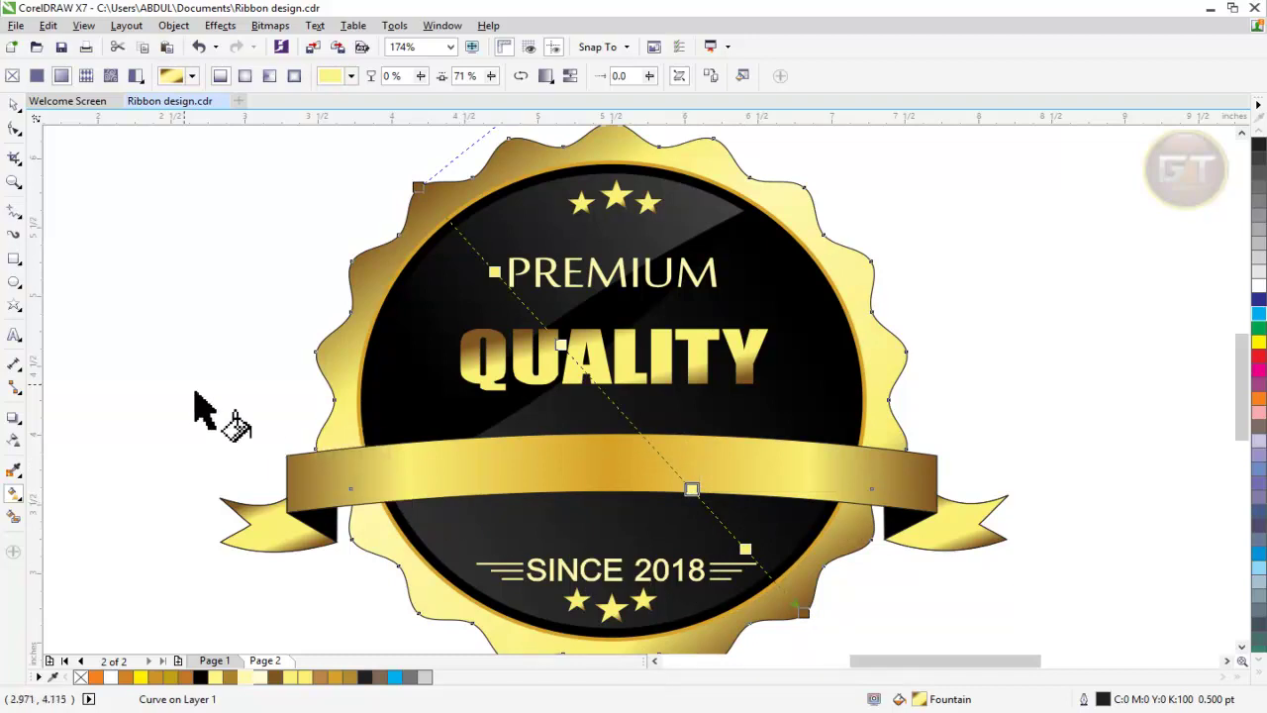
pyautogui.click(160, 348)
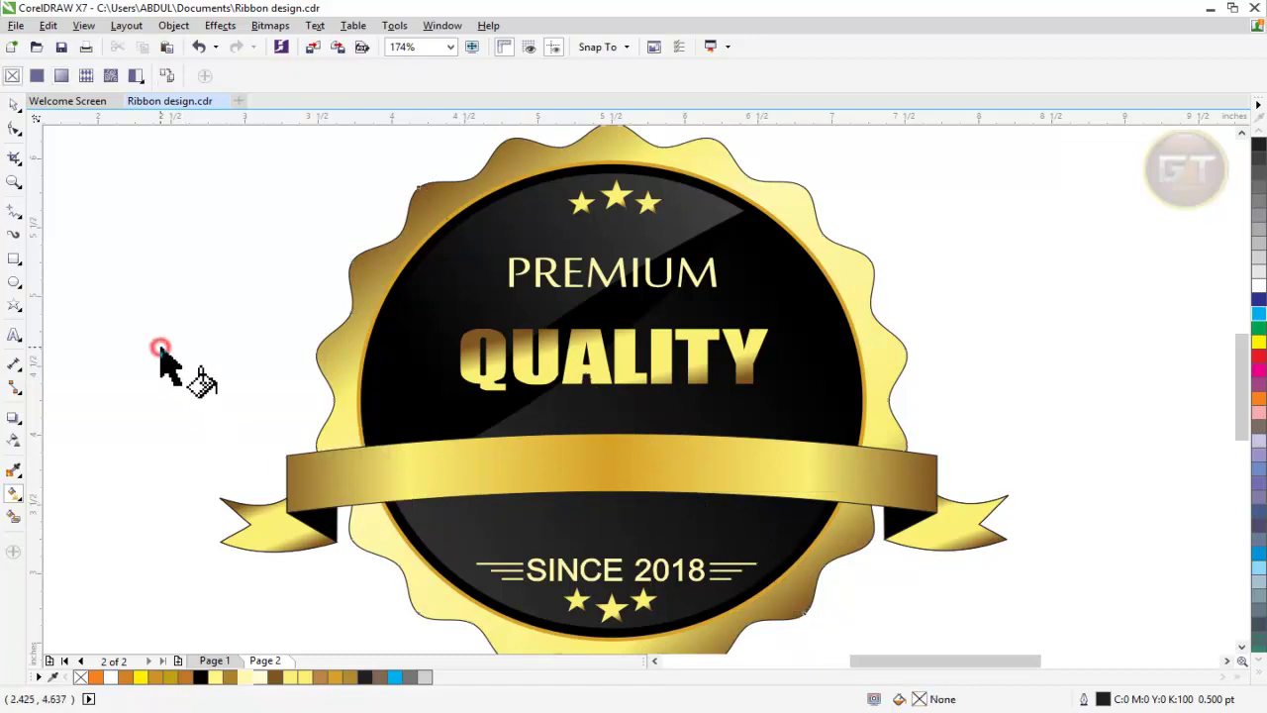
# Step: Apply a multi-stop gold gradient to the QUALITY text
pyautogui.click(497, 379)
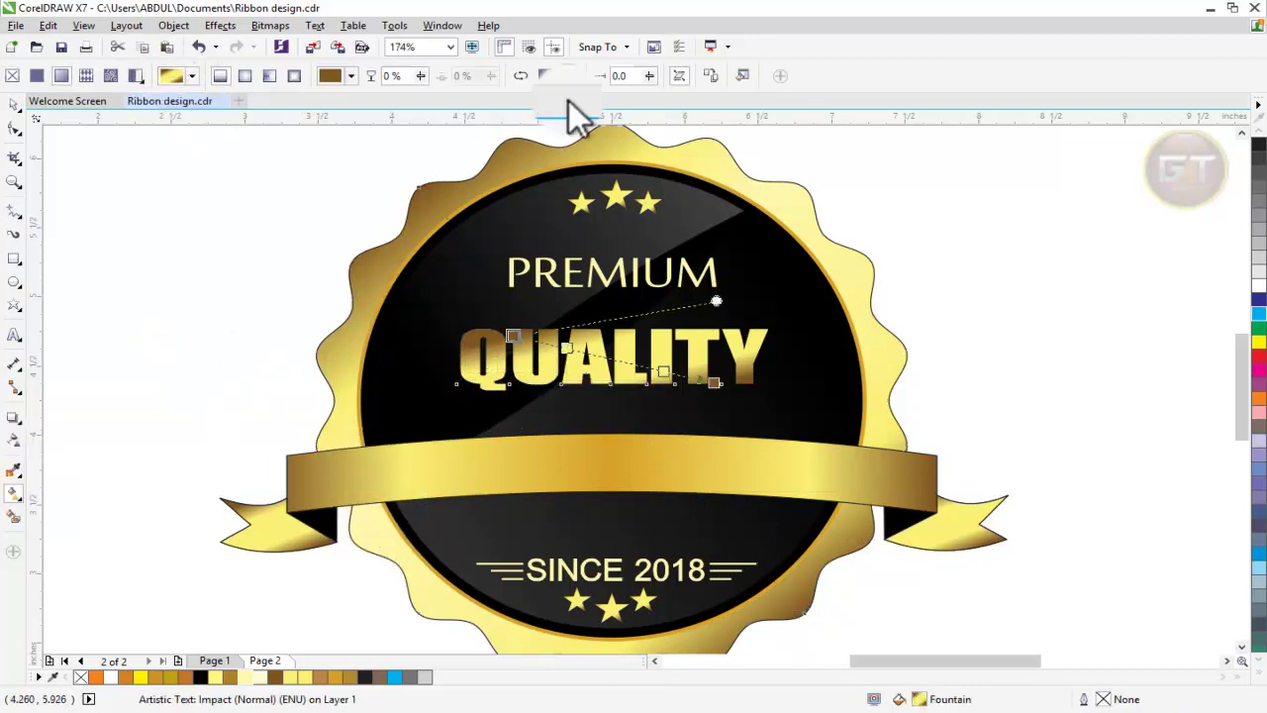
pyautogui.click(713, 71)
pyautogui.click(495, 161)
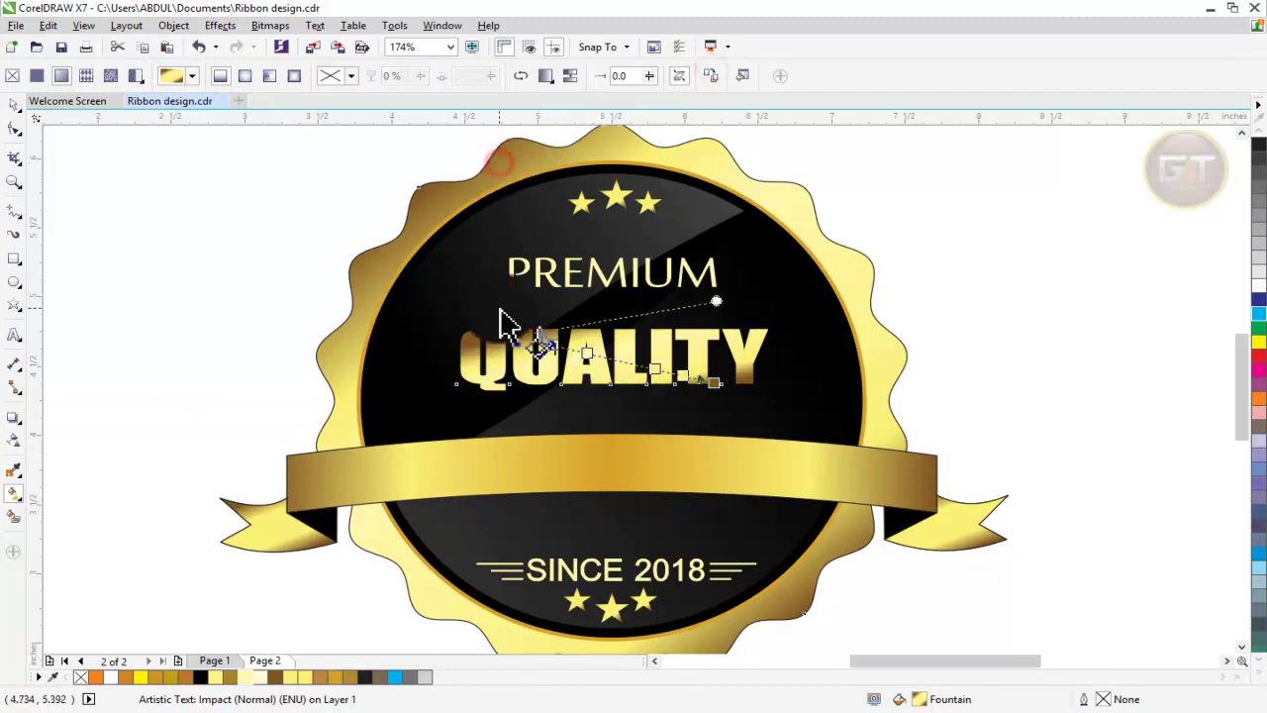
# Step: Copy the badge's gold gradient onto the ribbon and stretch it level across the band
pyautogui.click(386, 485)
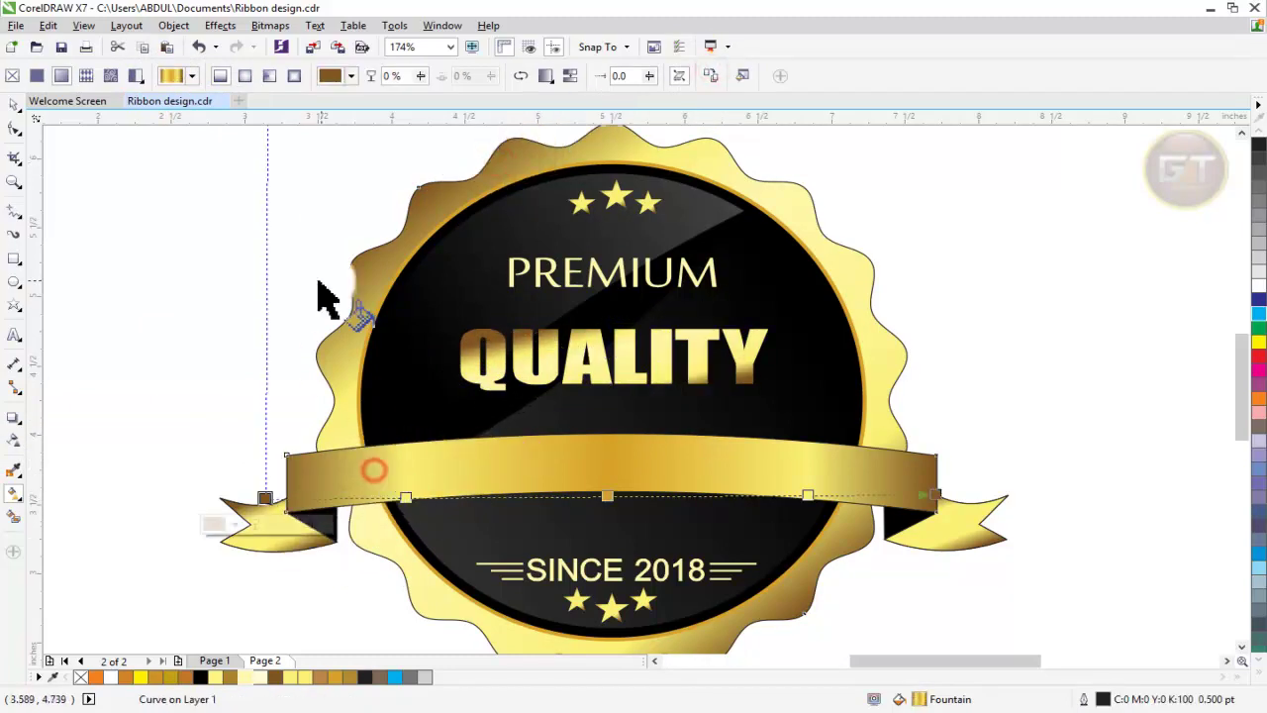
pyautogui.click(714, 78)
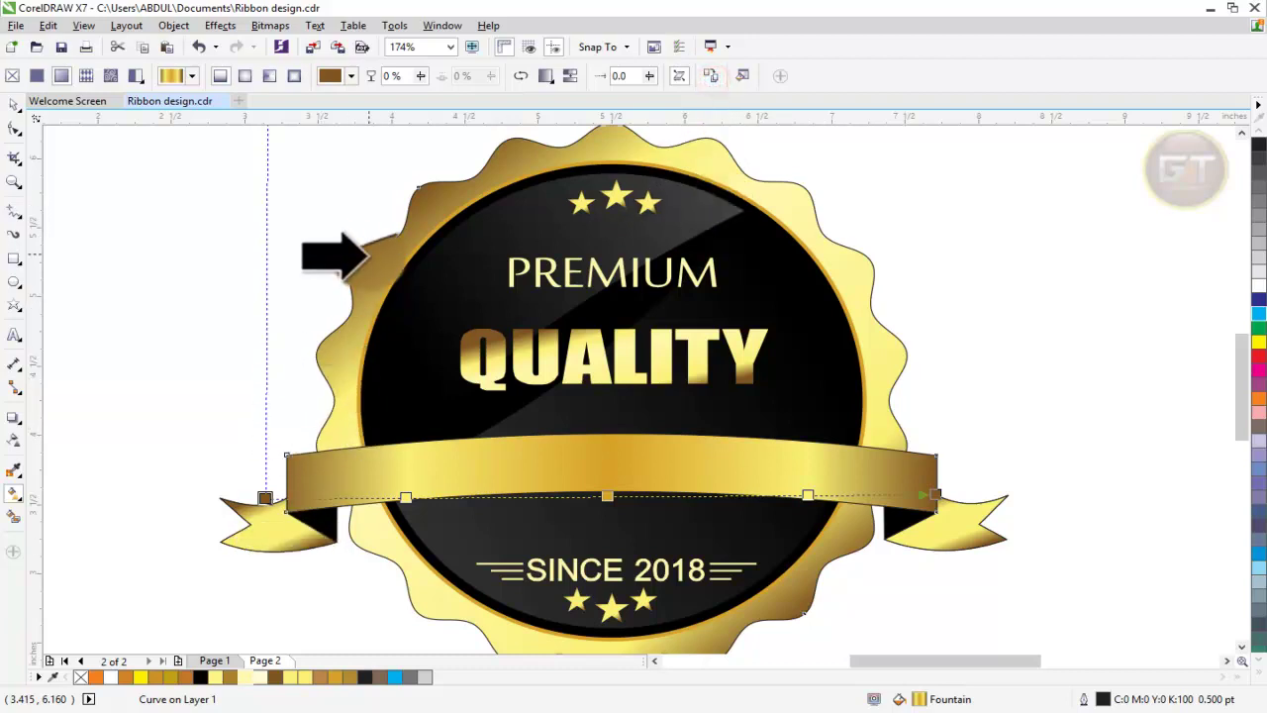
pyautogui.click(361, 263)
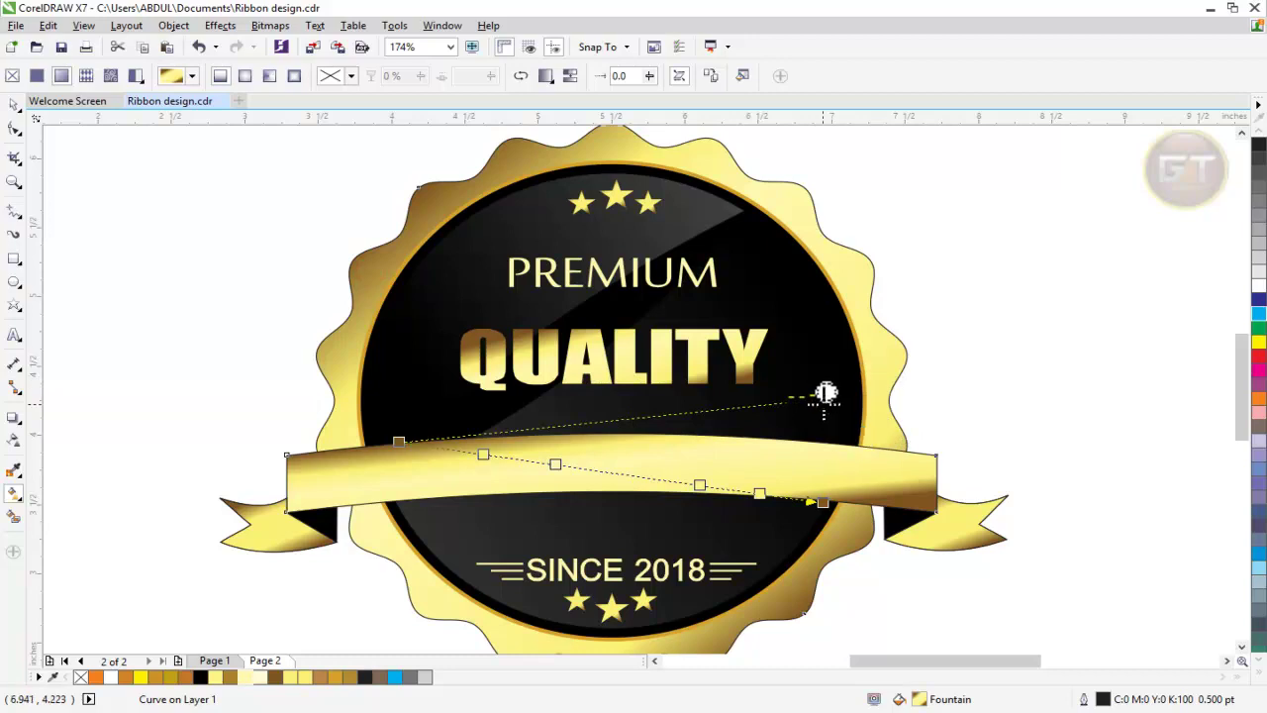
pyautogui.moveTo(418, 317)
pyautogui.mouseDown()
pyautogui.moveTo(404, 409)
pyautogui.moveTo(285, 511)
pyautogui.mouseUp()
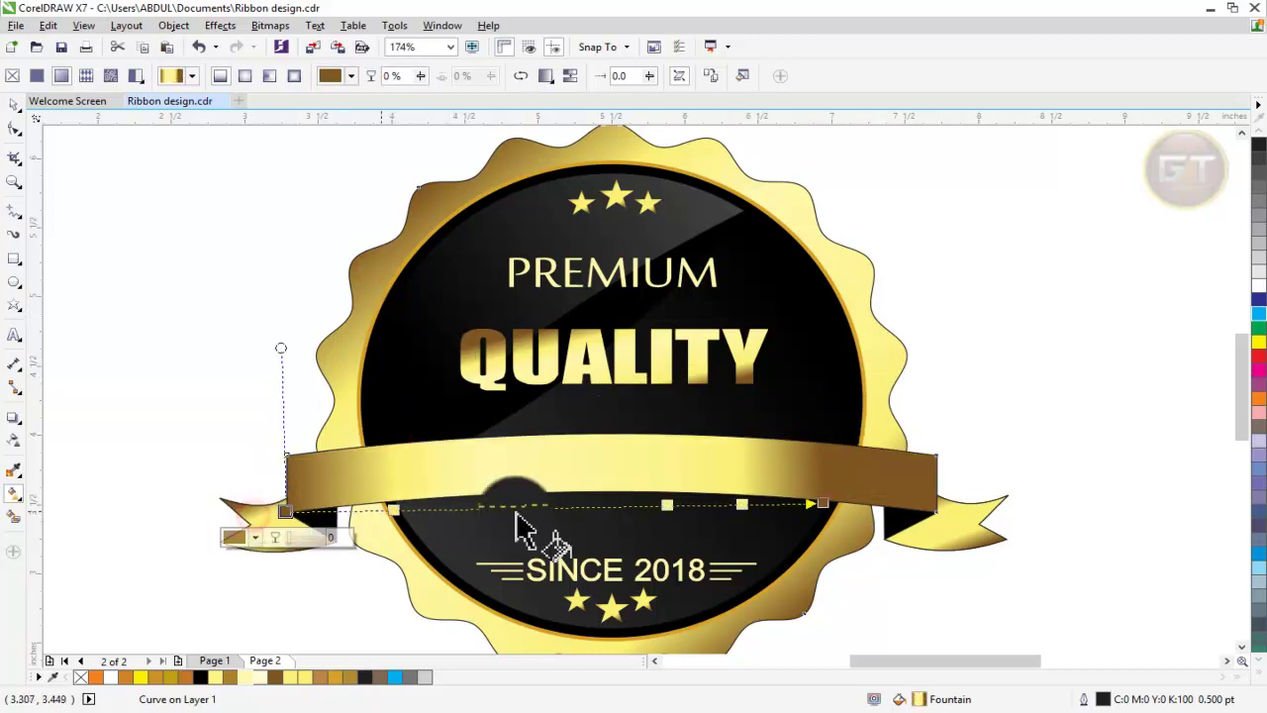
pyautogui.moveTo(822, 502); pyautogui.dragTo(953, 505)
pyautogui.moveTo(286, 510); pyautogui.dragTo(949, 500)
pyautogui.click(172, 337)
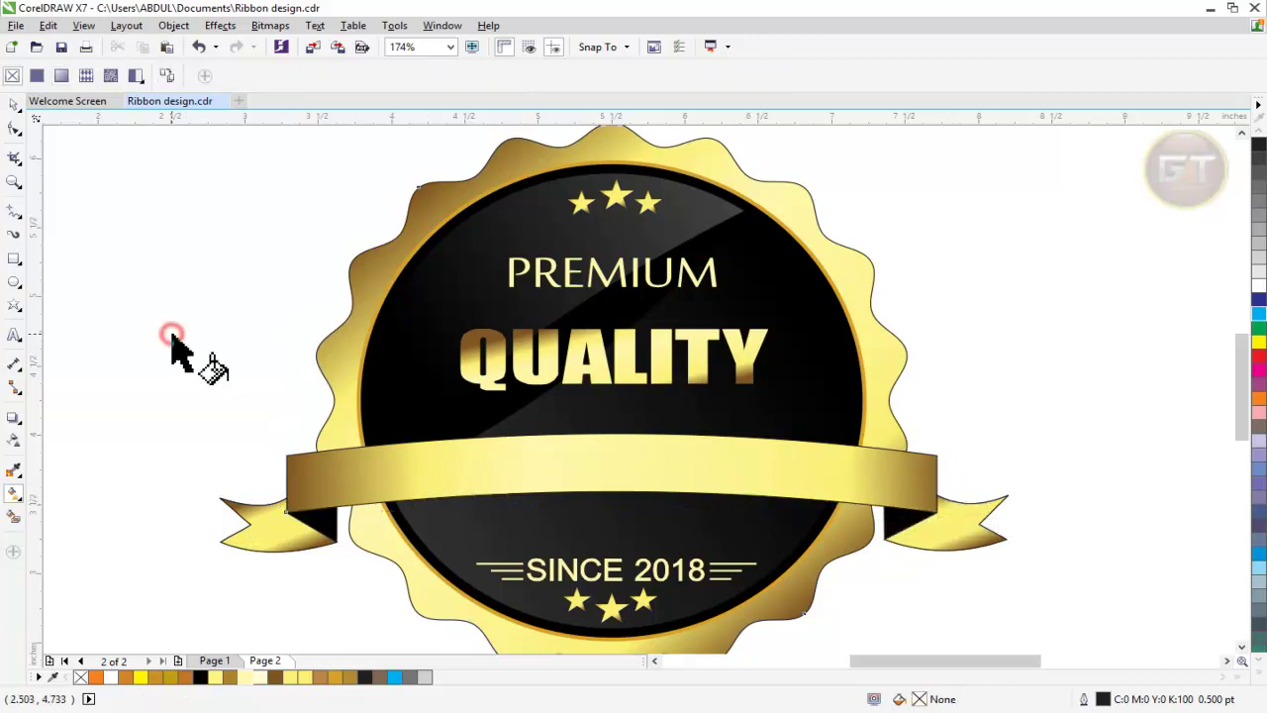
pyautogui.click(10, 104)
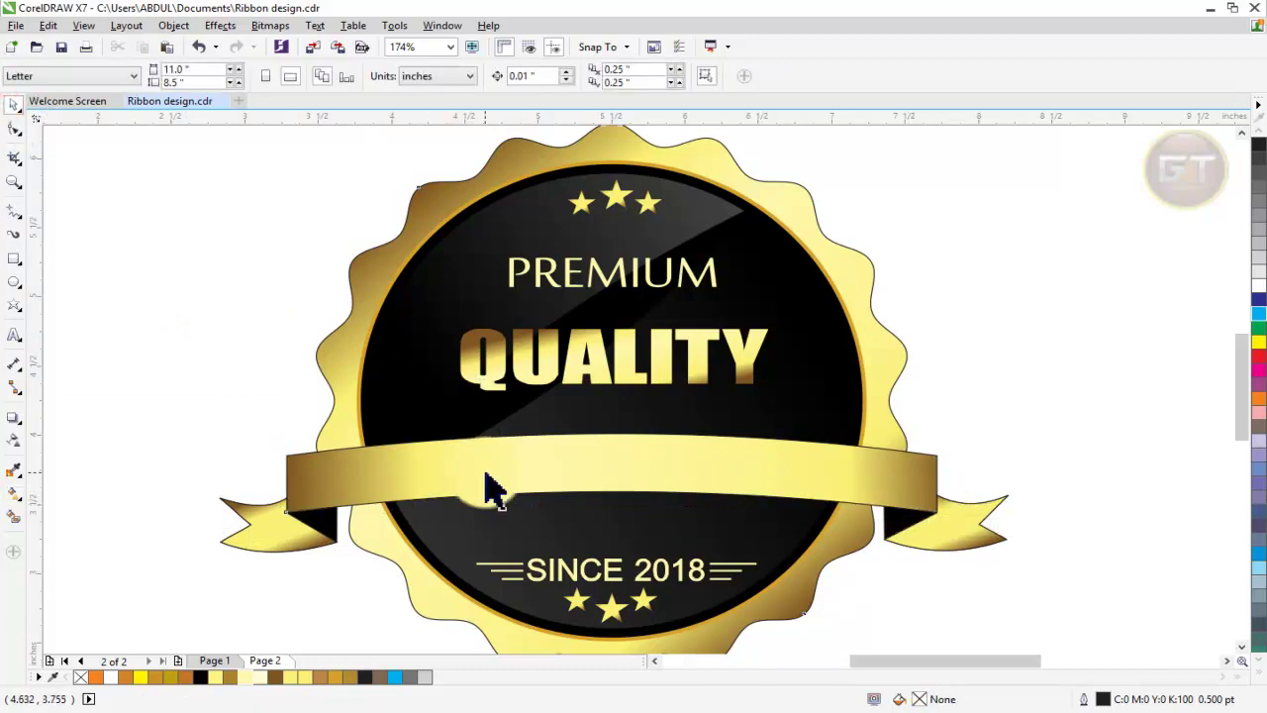
# Step: Recolour a ribbon gradient stop copper-orange and shift it slightly left
pyautogui.click(467, 473)
pyautogui.click(13, 492)
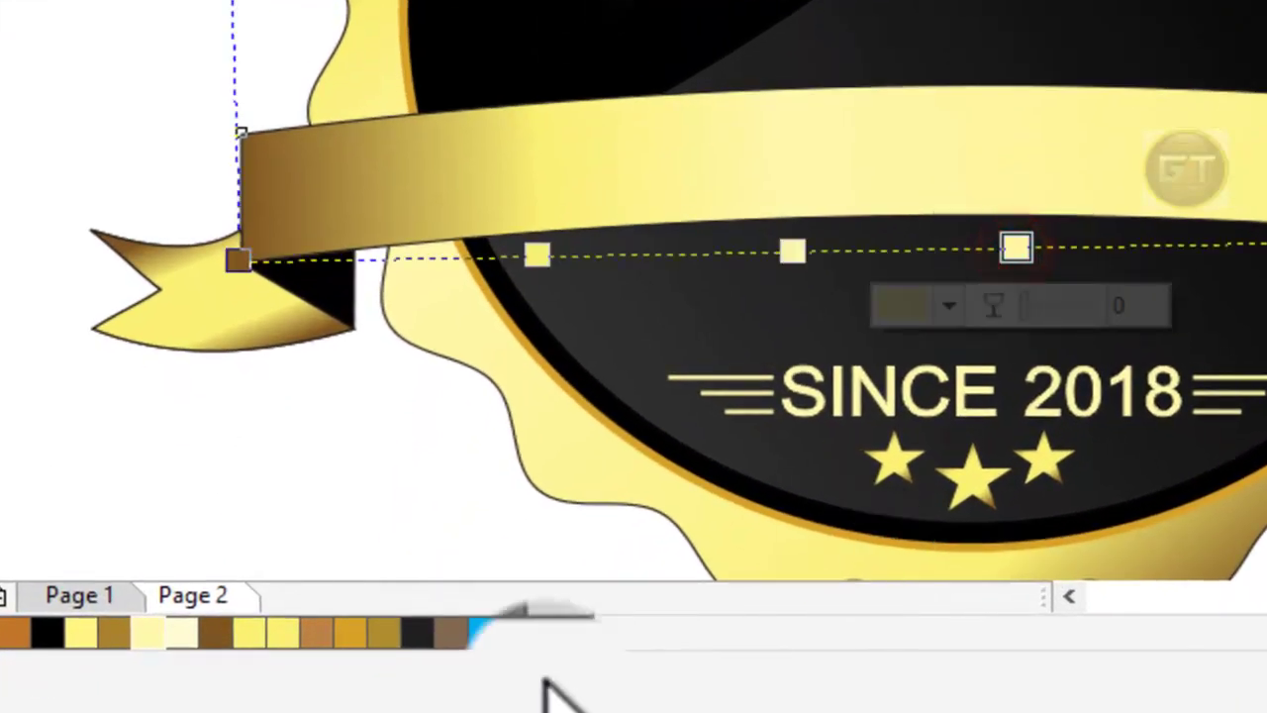
pyautogui.click(323, 629)
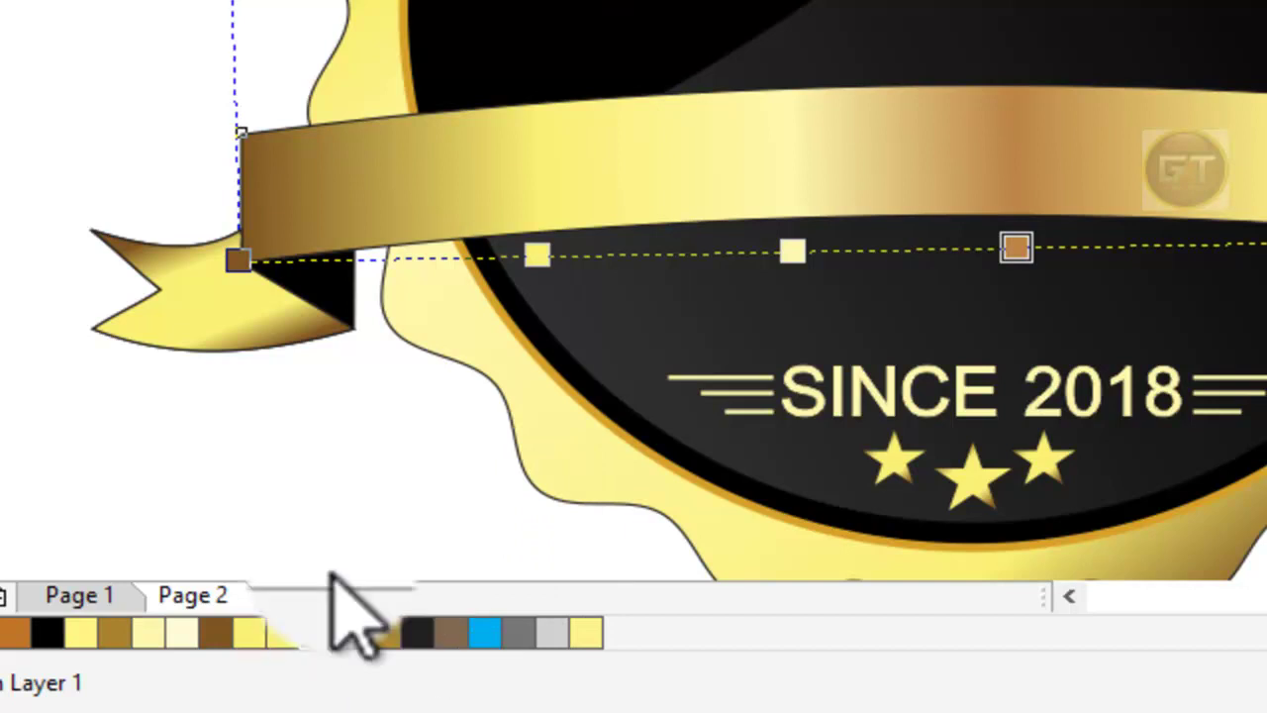
pyautogui.click(14, 634)
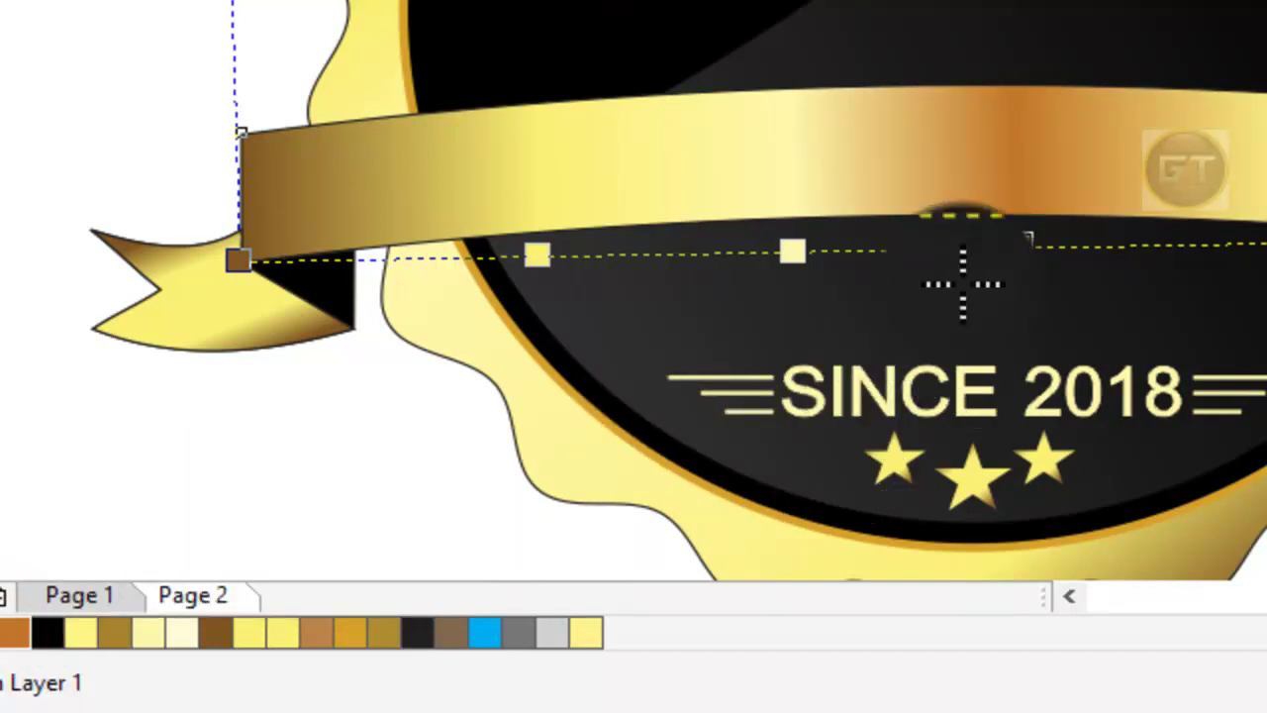
pyautogui.moveTo(1016, 247); pyautogui.dragTo(986, 248)
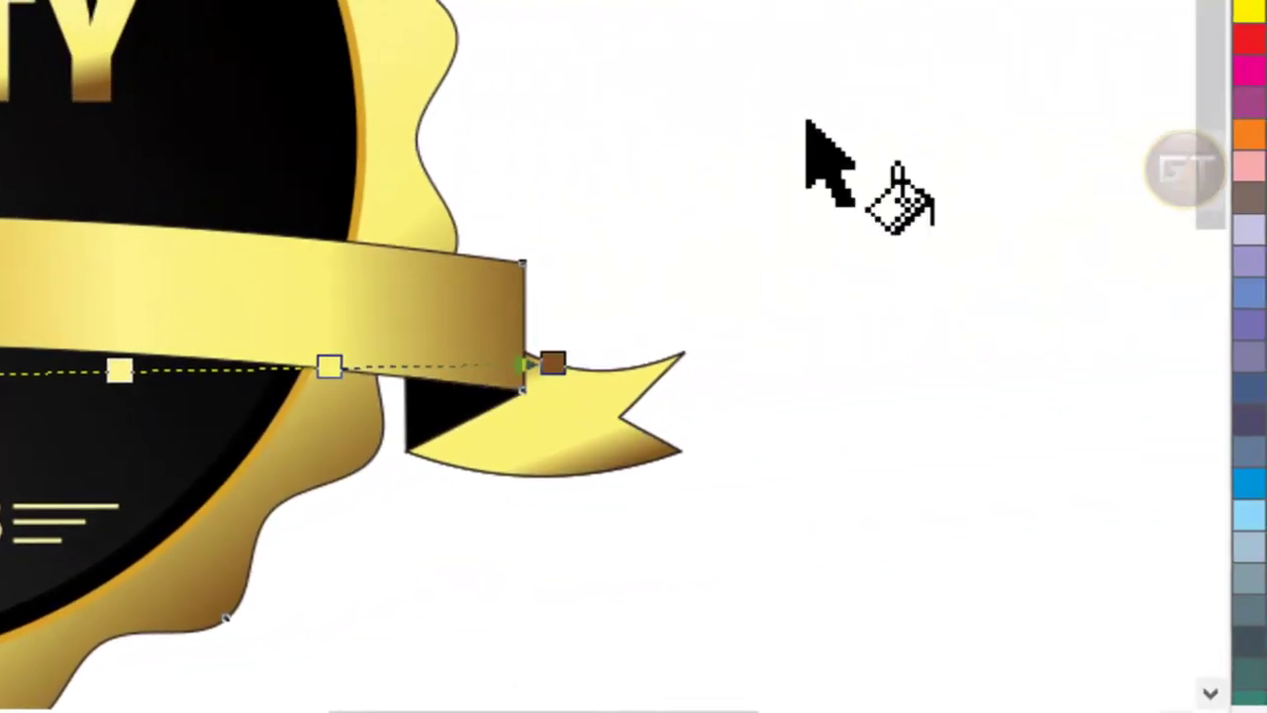
pyautogui.click(805, 120)
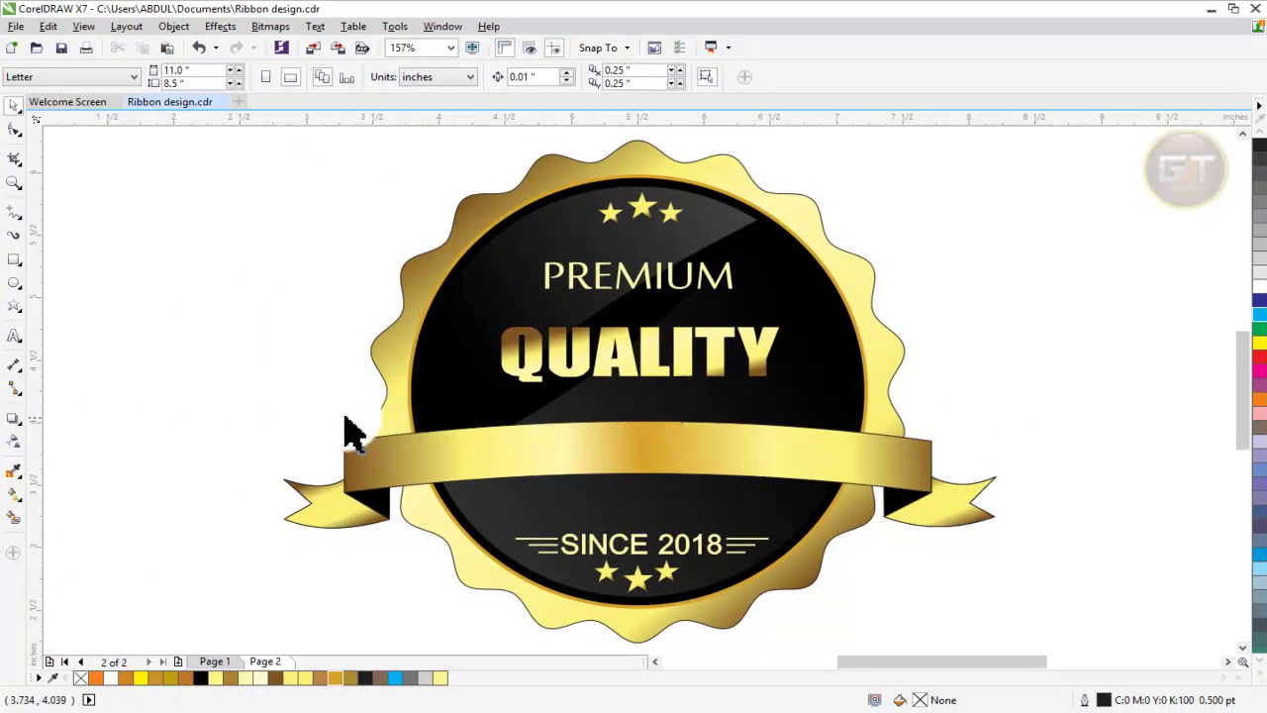
# Step: Adjust the scalloped badge border's gradient stops, moving one down-right
pyautogui.click(387, 361)
pyautogui.click(14, 492)
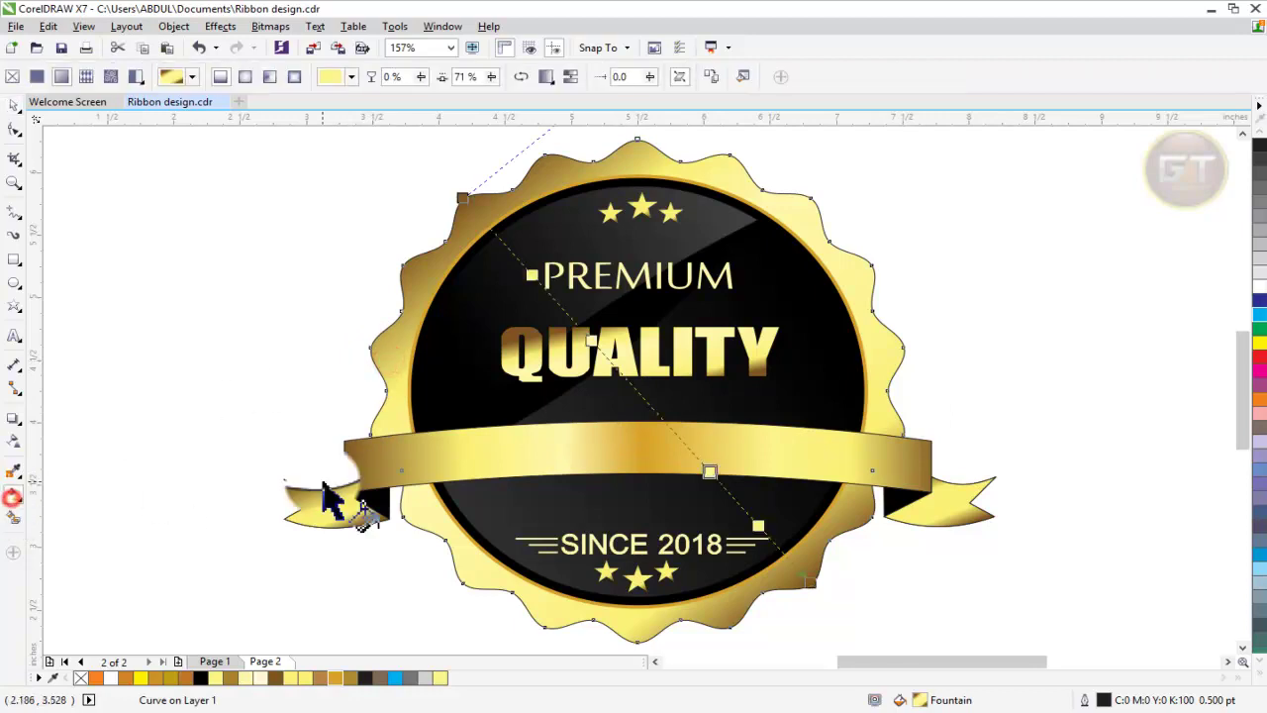
pyautogui.moveTo(718, 468); pyautogui.dragTo(749, 510)
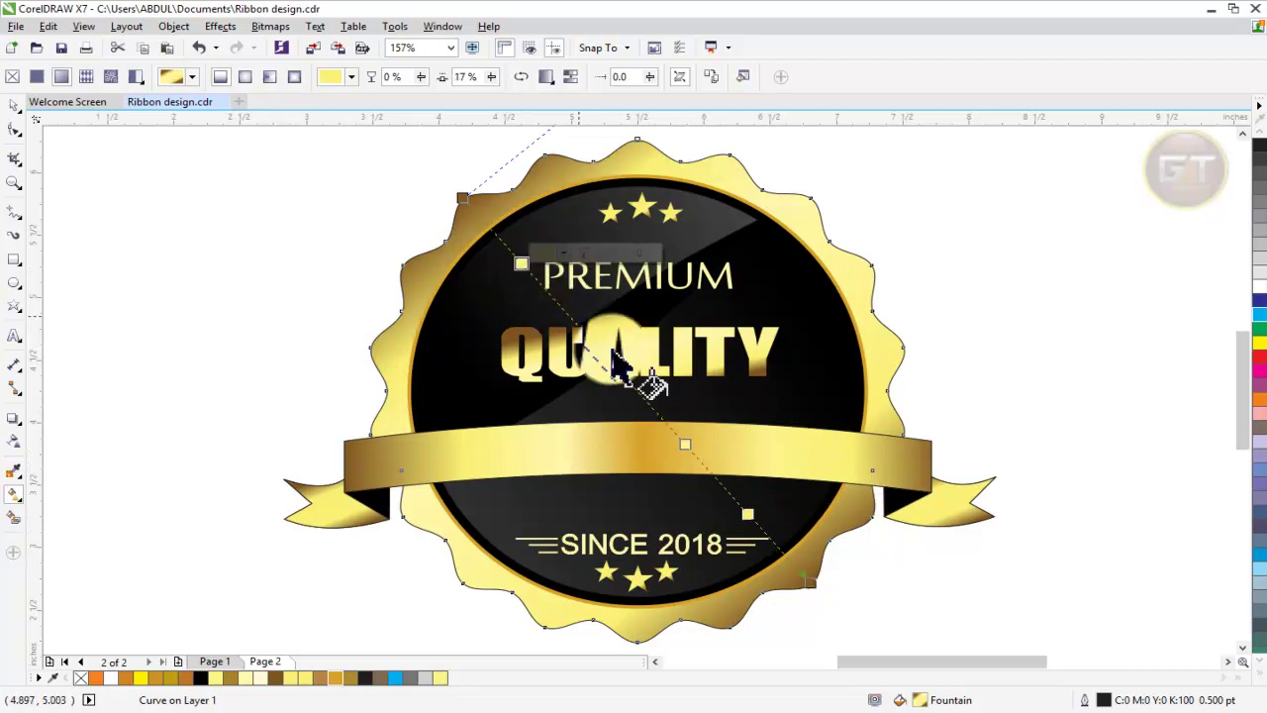
pyautogui.click(682, 443)
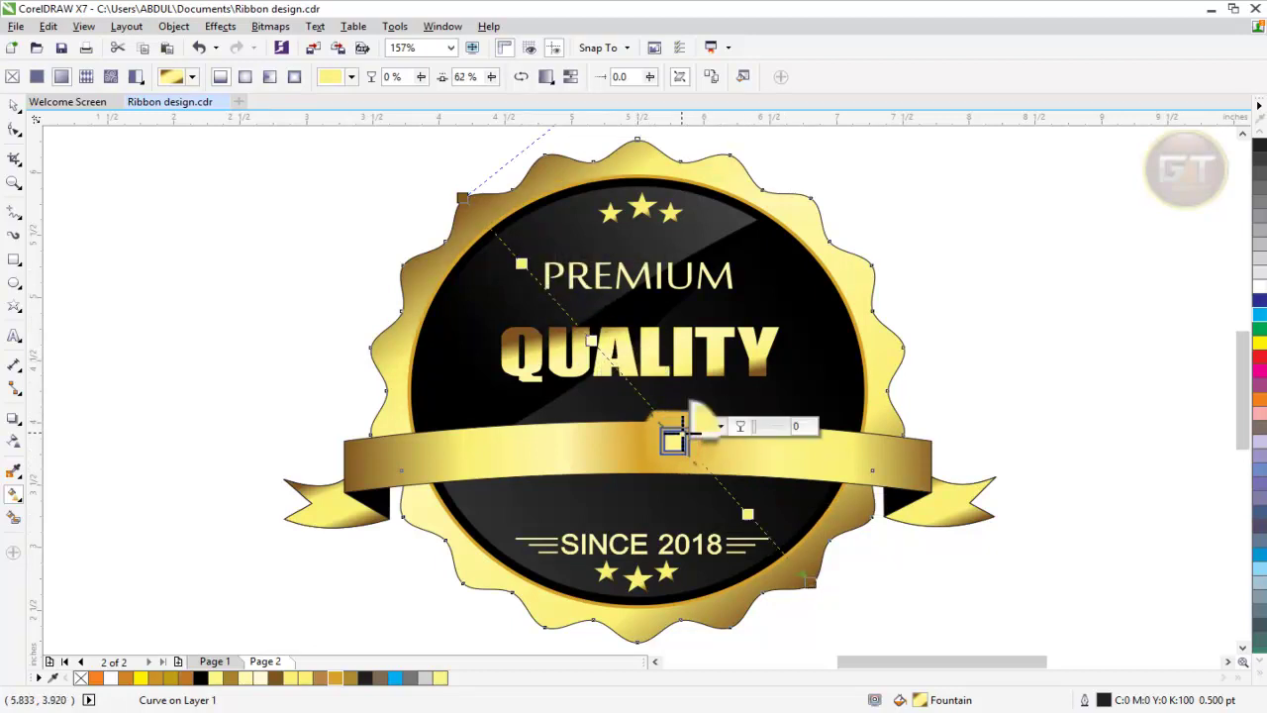
pyautogui.click(747, 512)
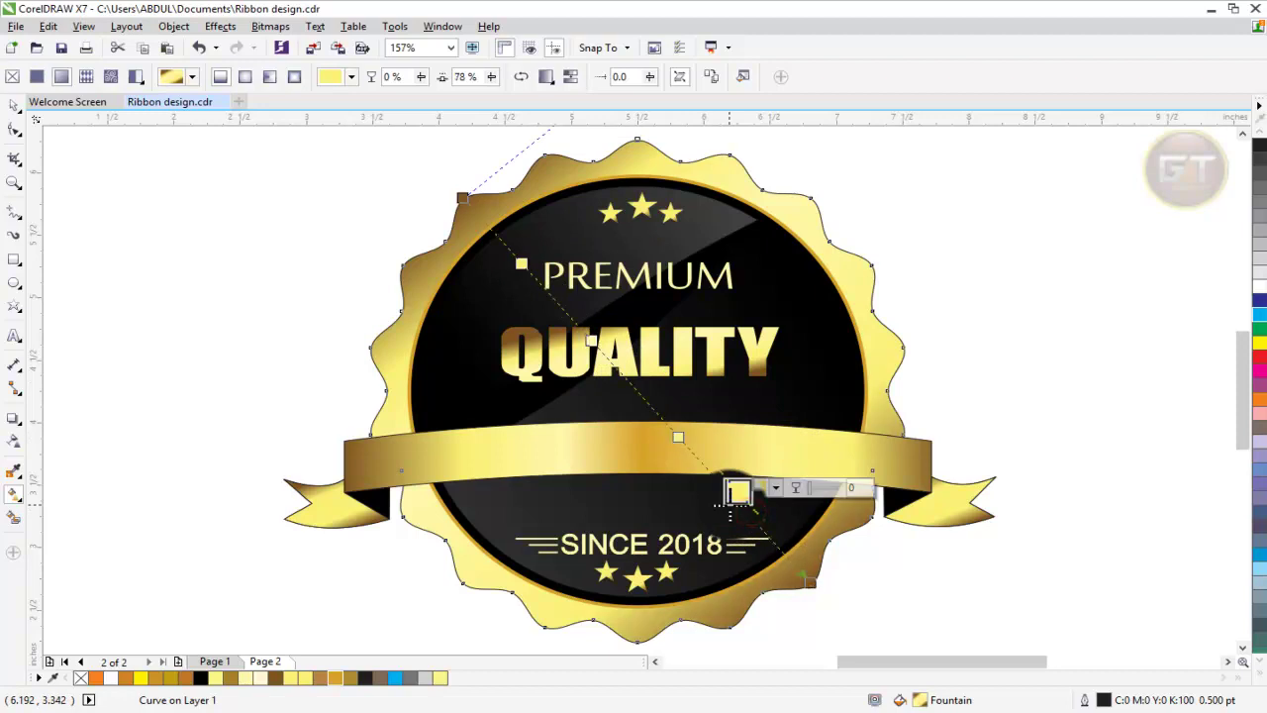
pyautogui.click(164, 435)
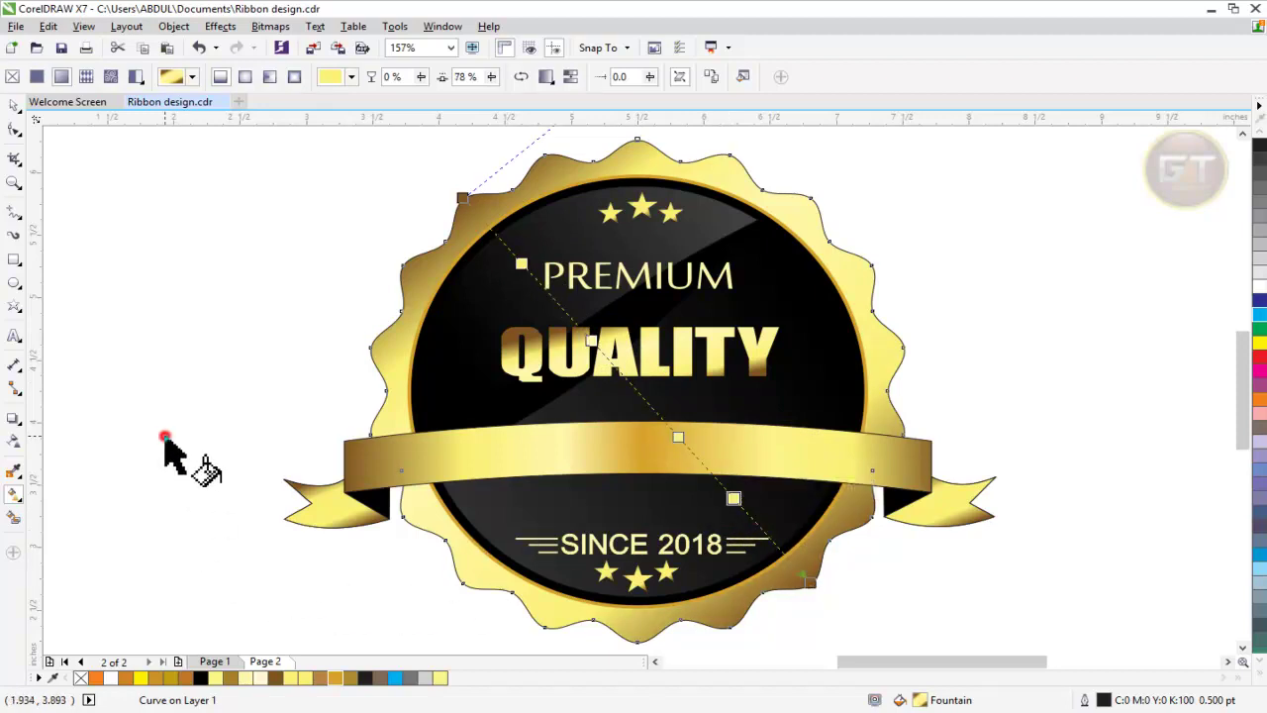
# Step: Copy the left ribbon tail's gold gradient fill onto the right tail
pyautogui.click(321, 510)
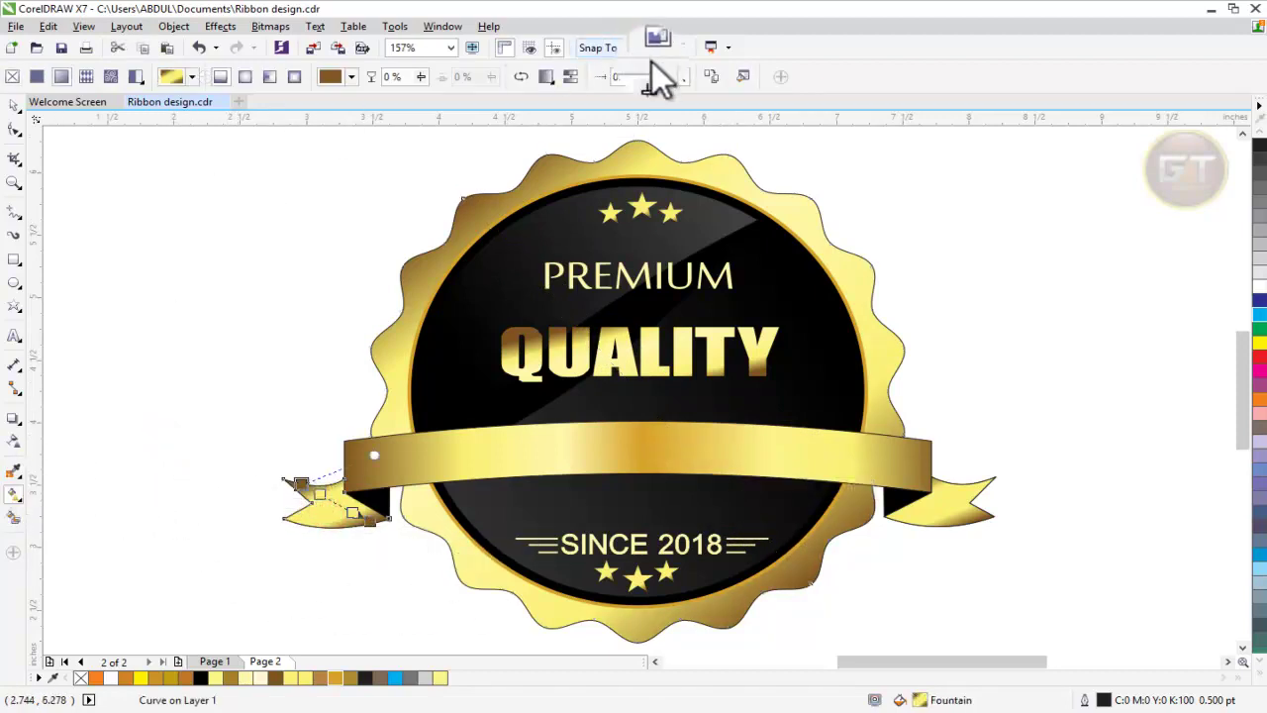
pyautogui.click(709, 77)
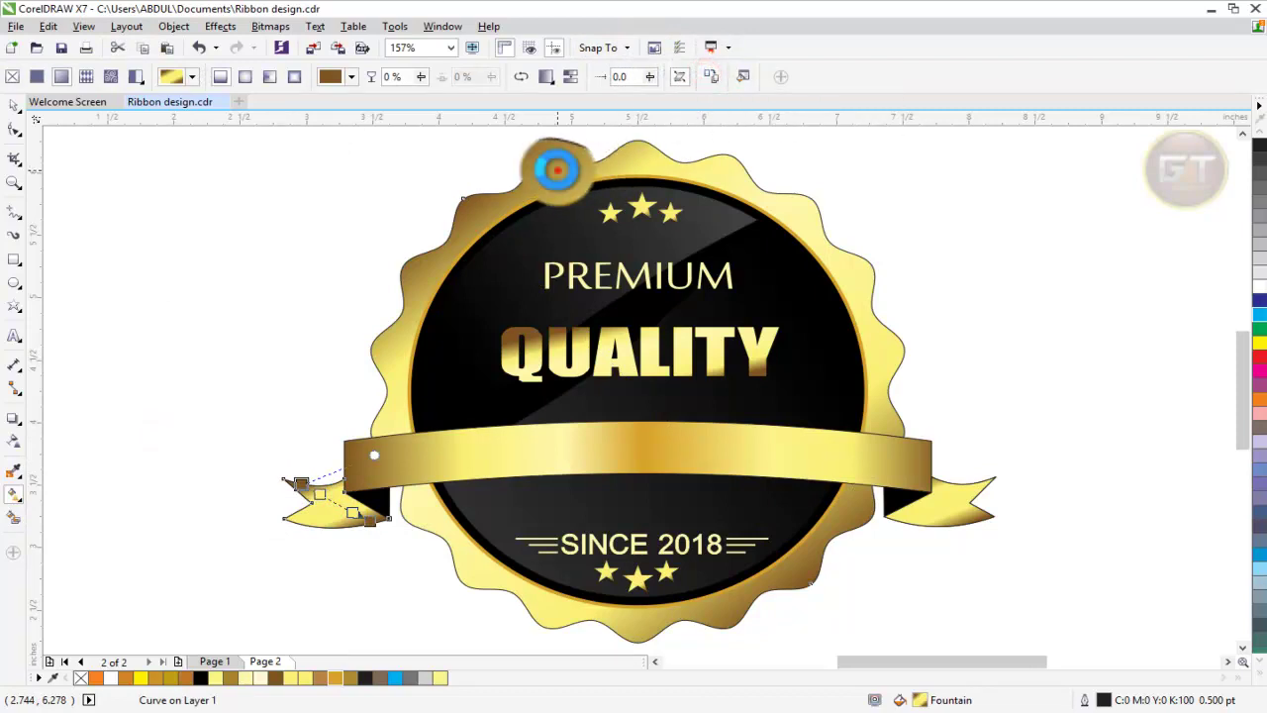
pyautogui.click(955, 515)
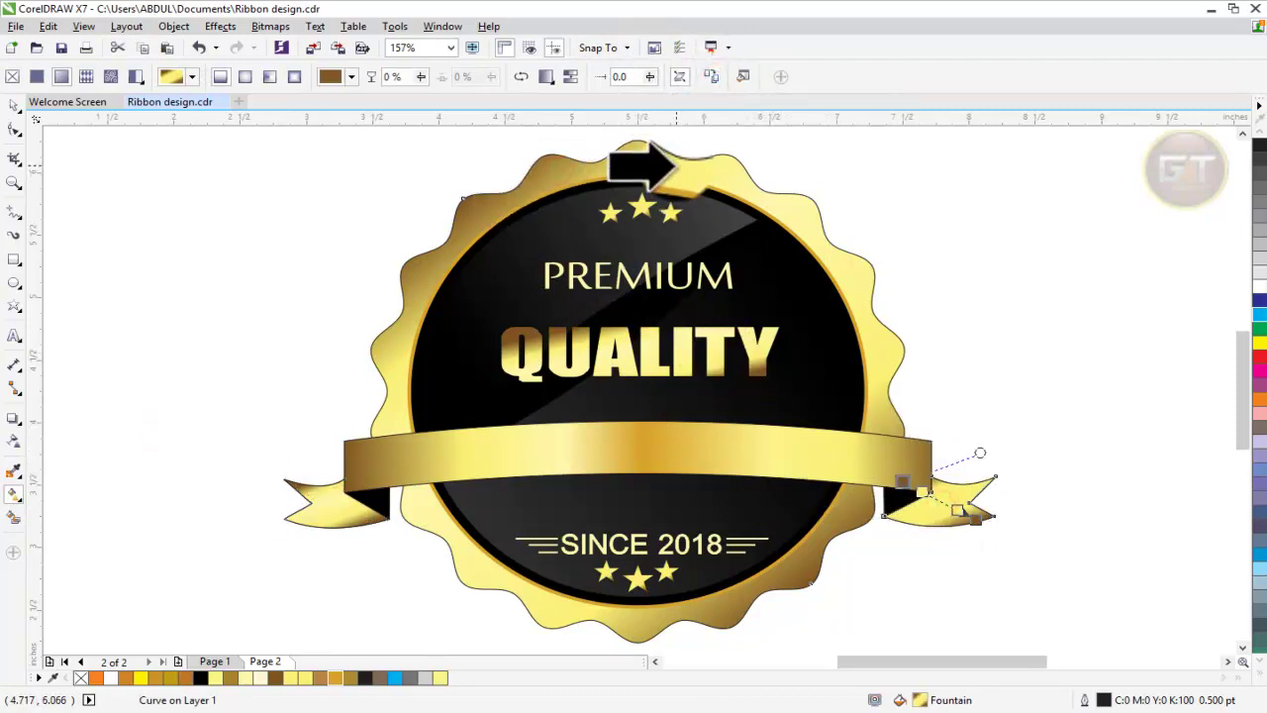
pyautogui.click(676, 166)
pyautogui.click(249, 318)
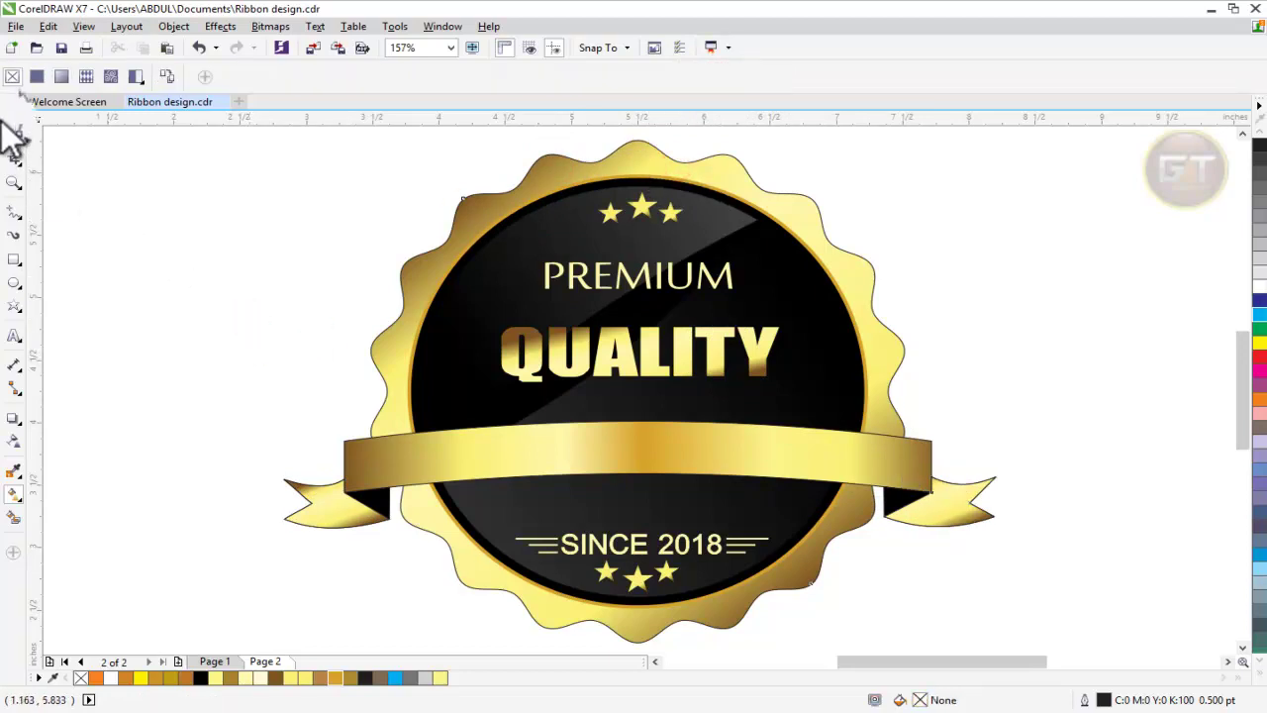
# Step: Type PRODUCT, centre it on the ribbon, and set it in Times New Roman
pyautogui.click(14, 105)
pyautogui.click(115, 242)
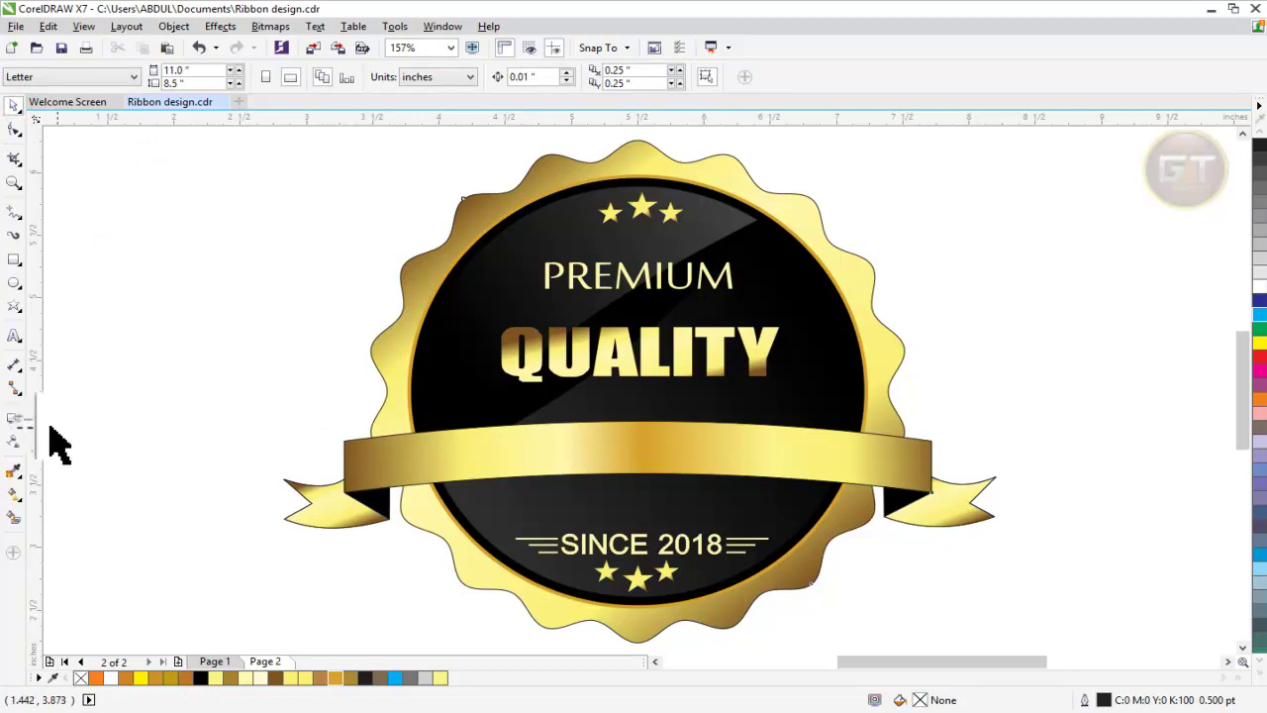
pyautogui.click(14, 336)
pyautogui.click(261, 467)
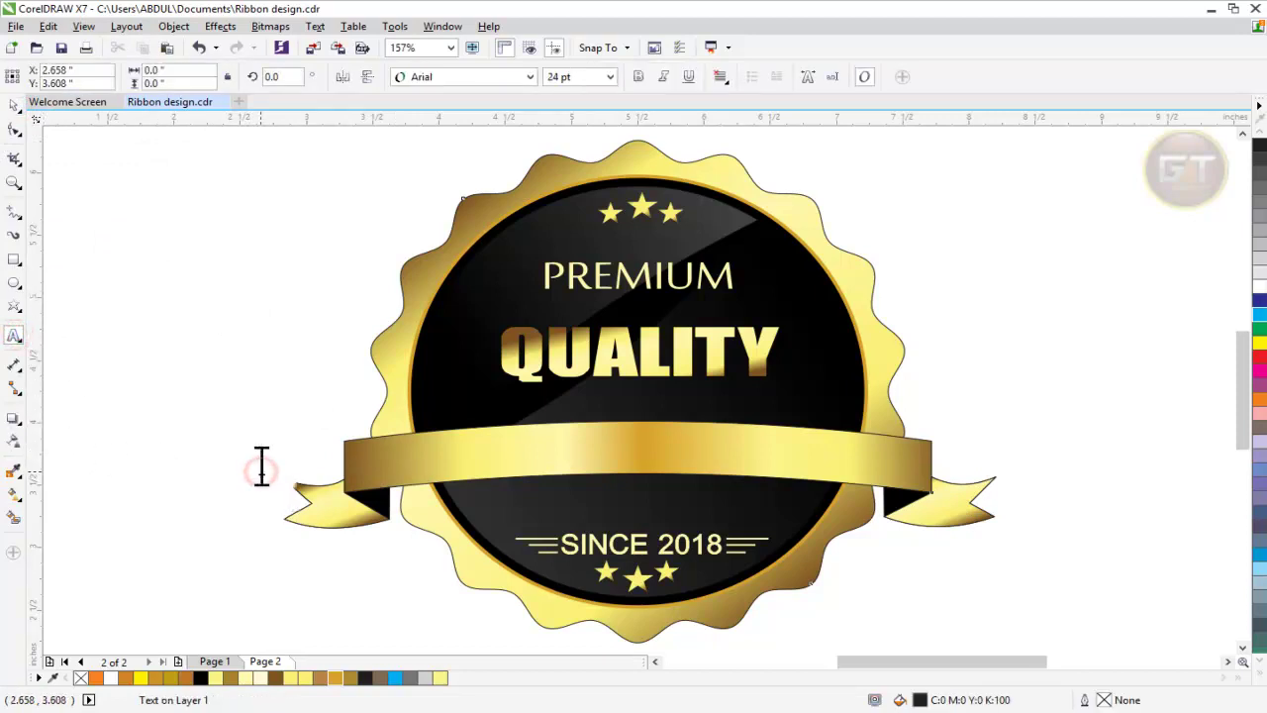
pyautogui.write('PRODUCT')
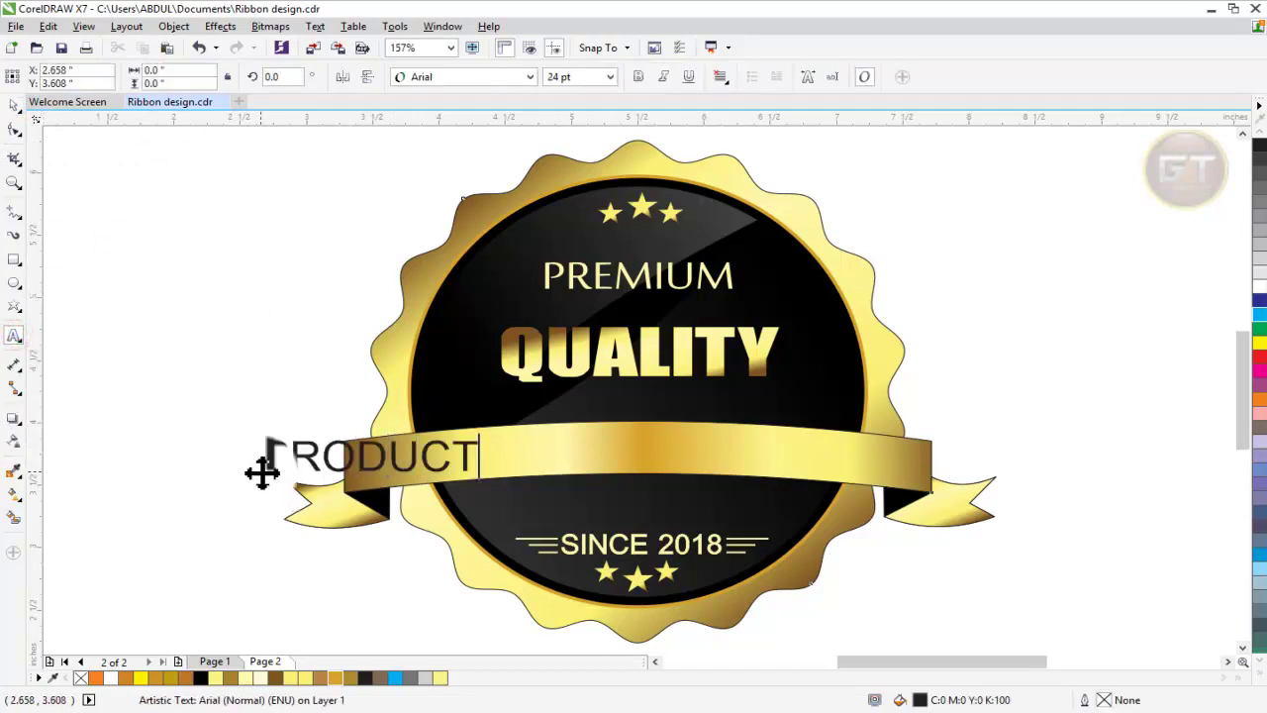
pyautogui.click(10, 103)
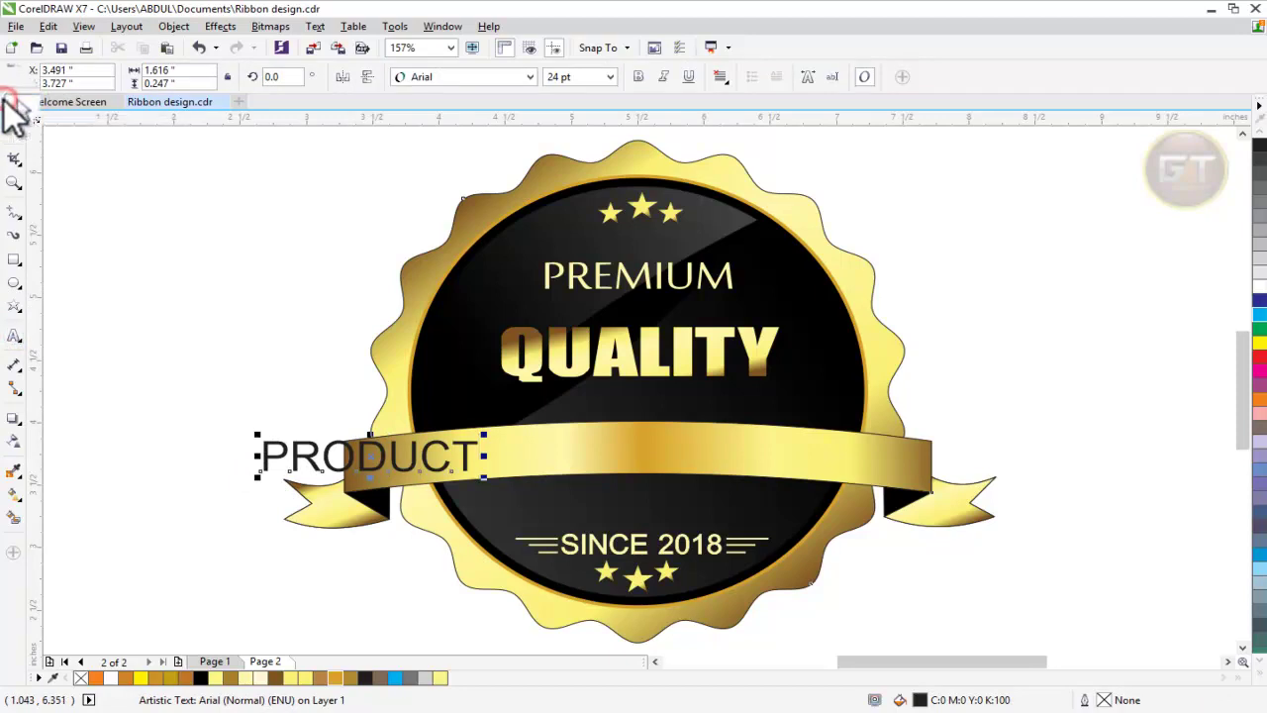
pyautogui.moveTo(381, 465); pyautogui.dragTo(639, 451)
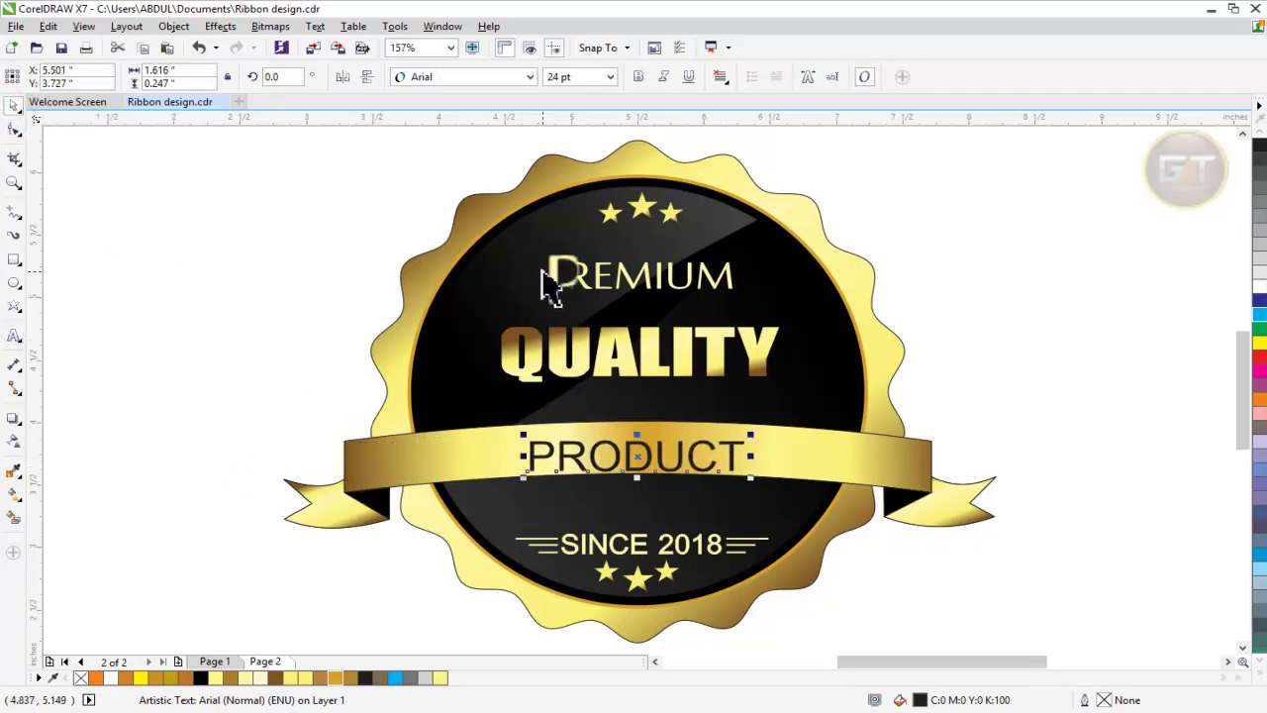
pyautogui.click(532, 77)
pyautogui.moveTo(462, 180)
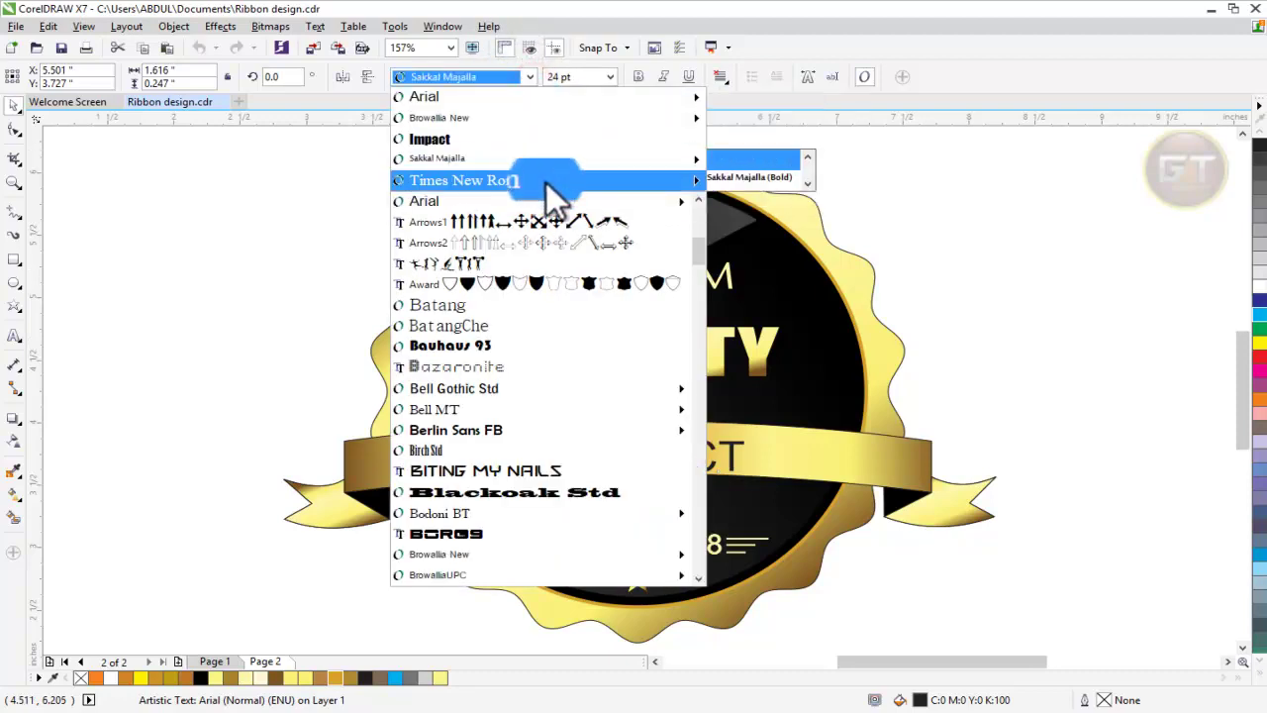
pyautogui.click(576, 183)
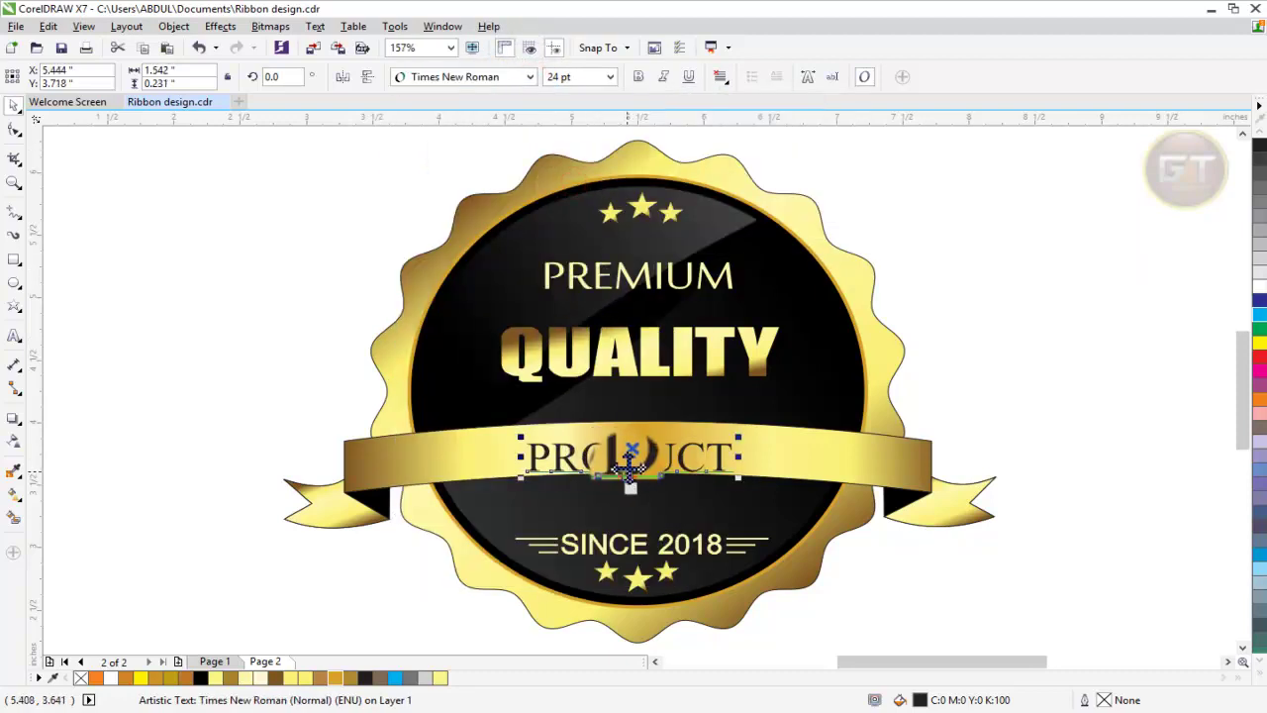
pyautogui.moveTo(630, 455); pyautogui.dragTo(637, 446)
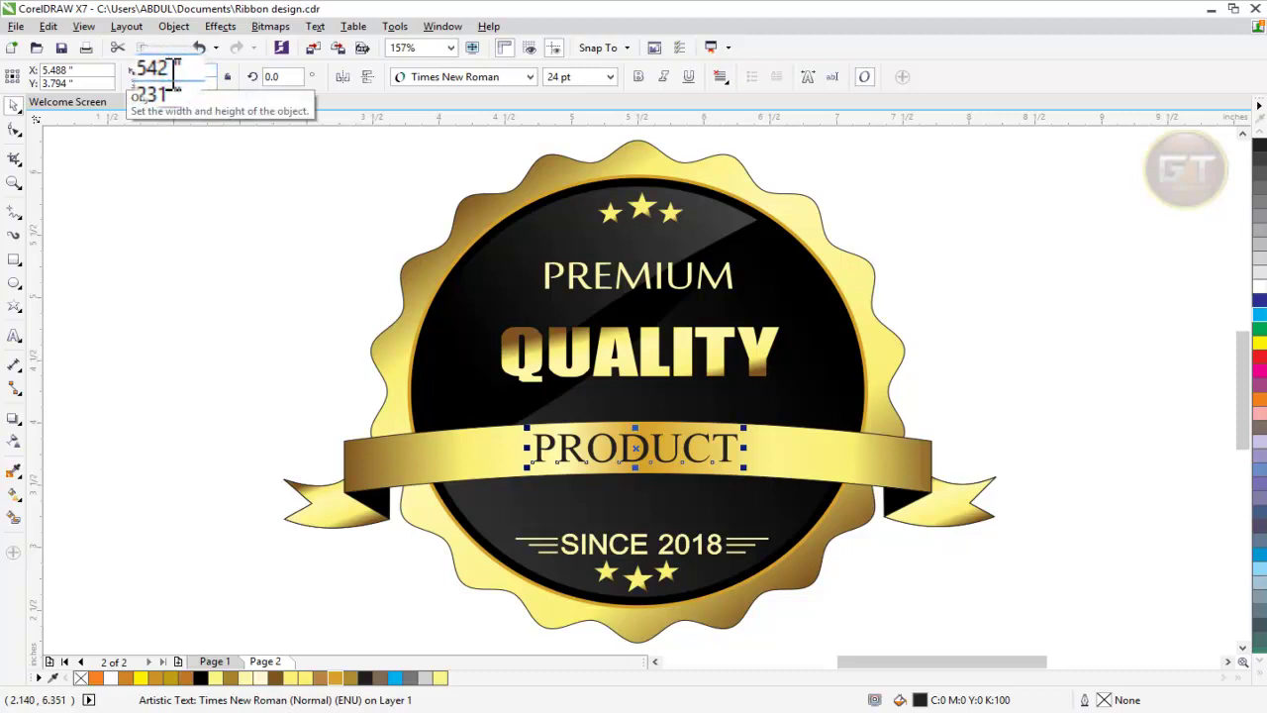
# Step: Group the ribbon band, folds and tails with Ctrl+G
pyautogui.click(124, 277)
pyautogui.click(388, 479)
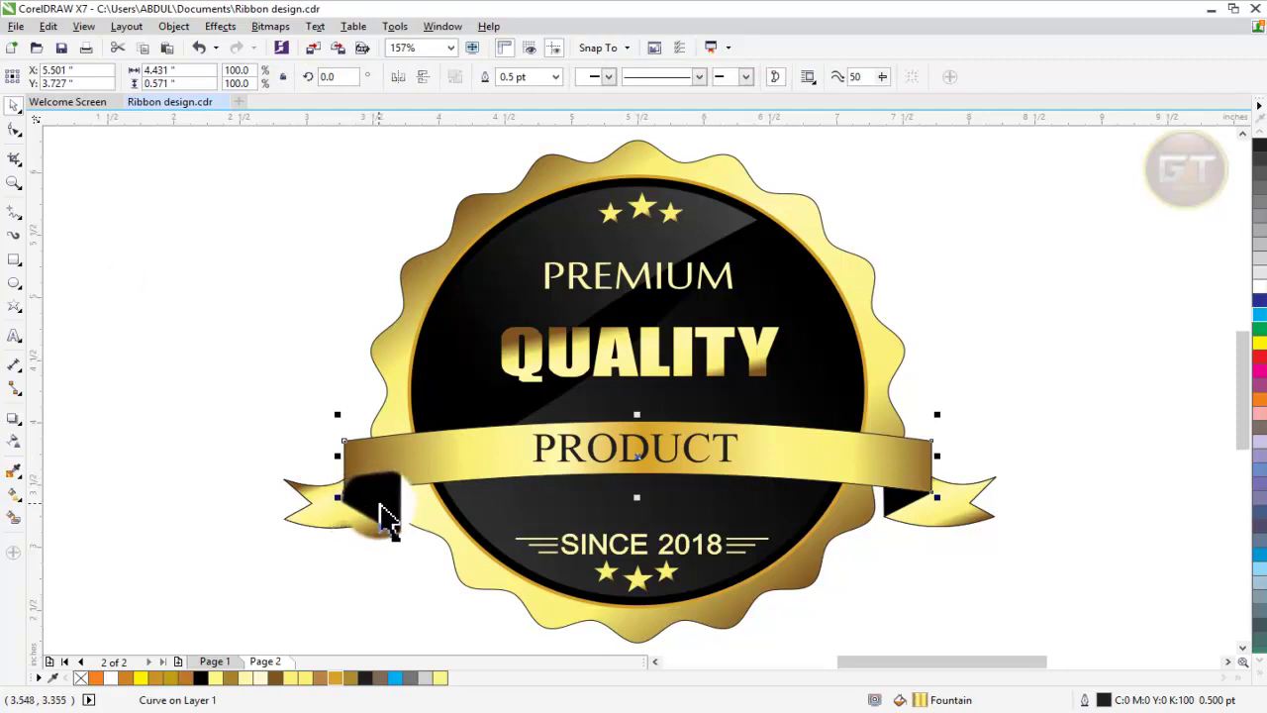
pyautogui.keyDown('shift'); pyautogui.click(386, 510); pyautogui.keyUp('shift')
pyautogui.keyDown('shift'); pyautogui.click(333, 522); pyautogui.keyUp('shift')
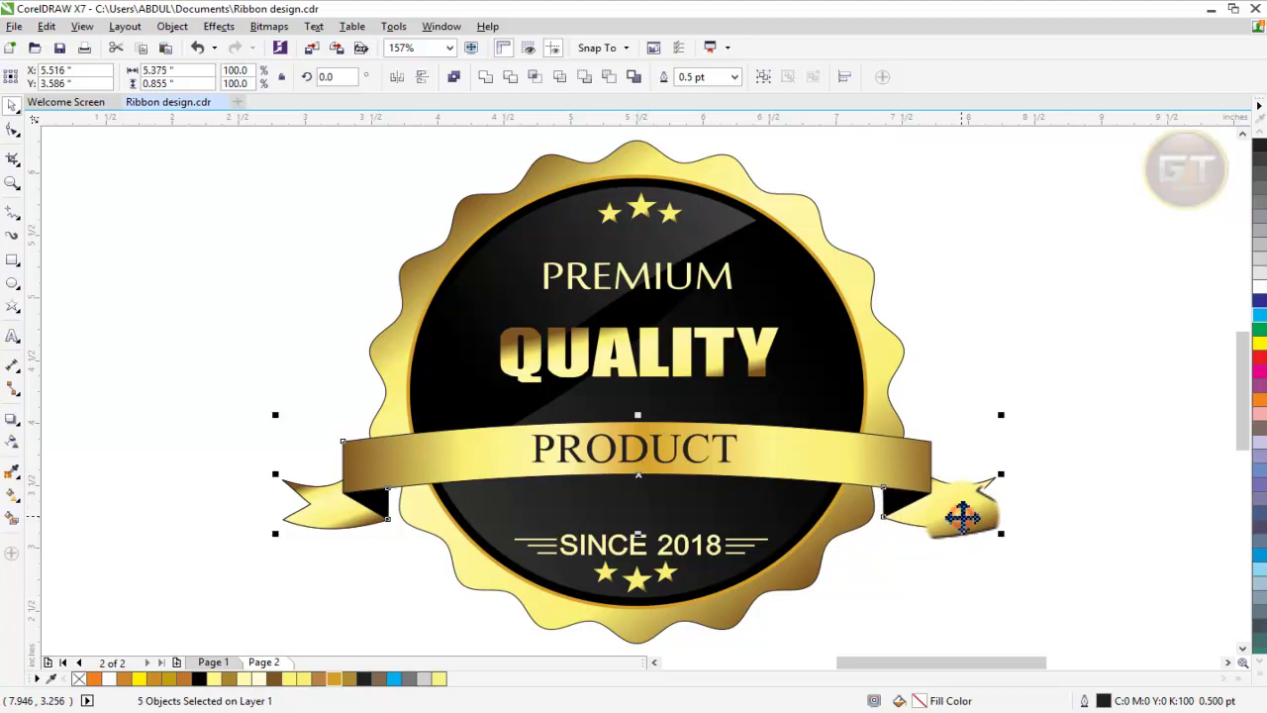
pyautogui.hotkey('ctrl', 'g')
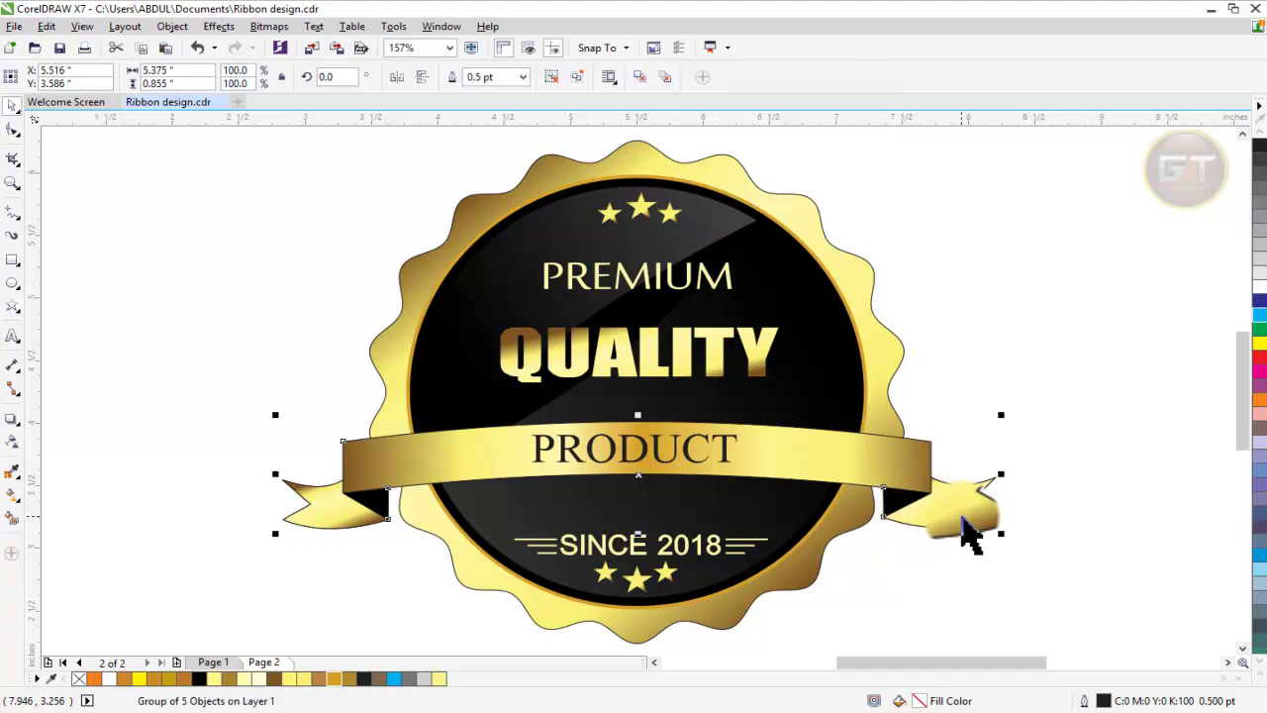
# Step: Narrow the ribbon group slightly from its right side
pyautogui.moveTo(1000, 474); pyautogui.dragTo(993, 487)
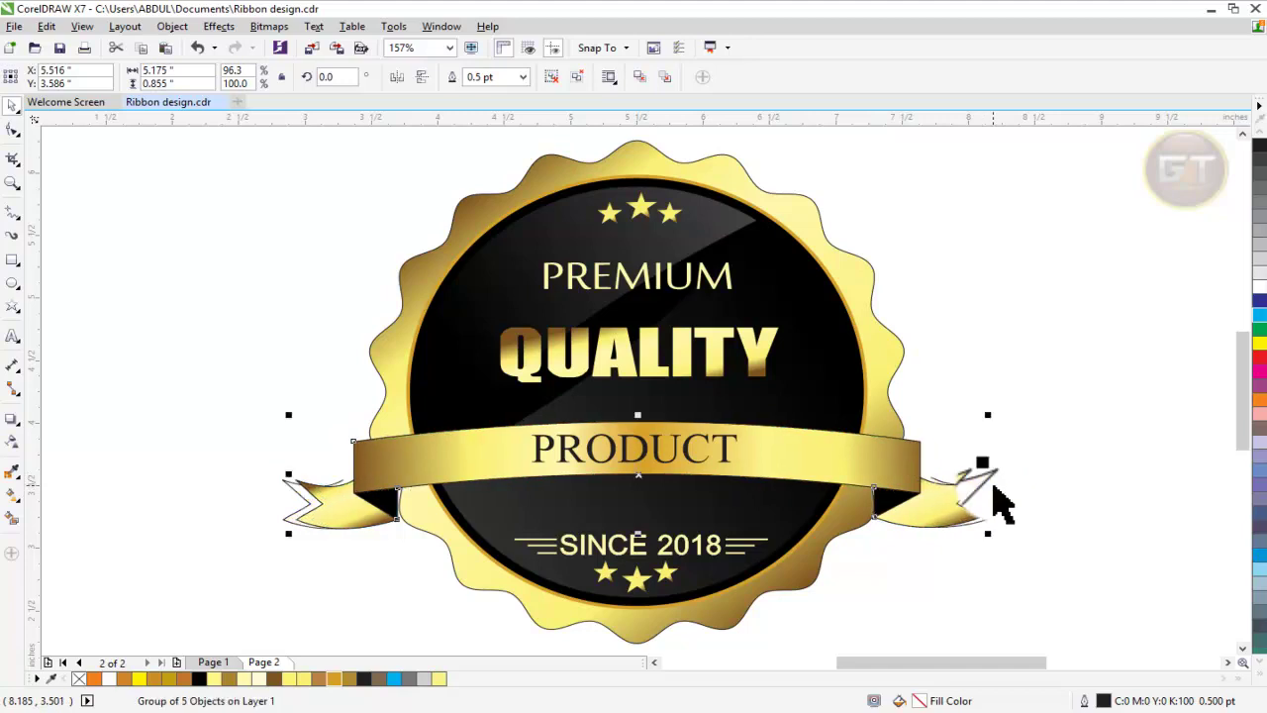
pyautogui.click(1064, 539)
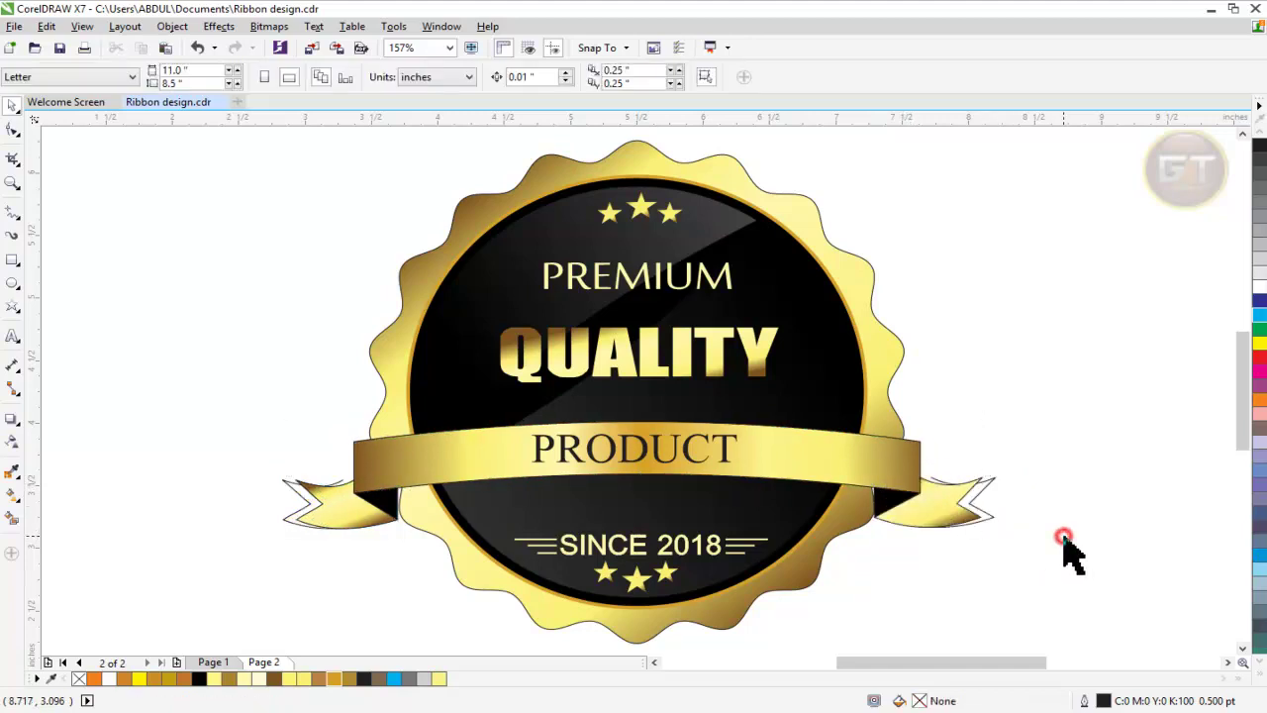
pyautogui.click(992, 514)
pyautogui.click(993, 513)
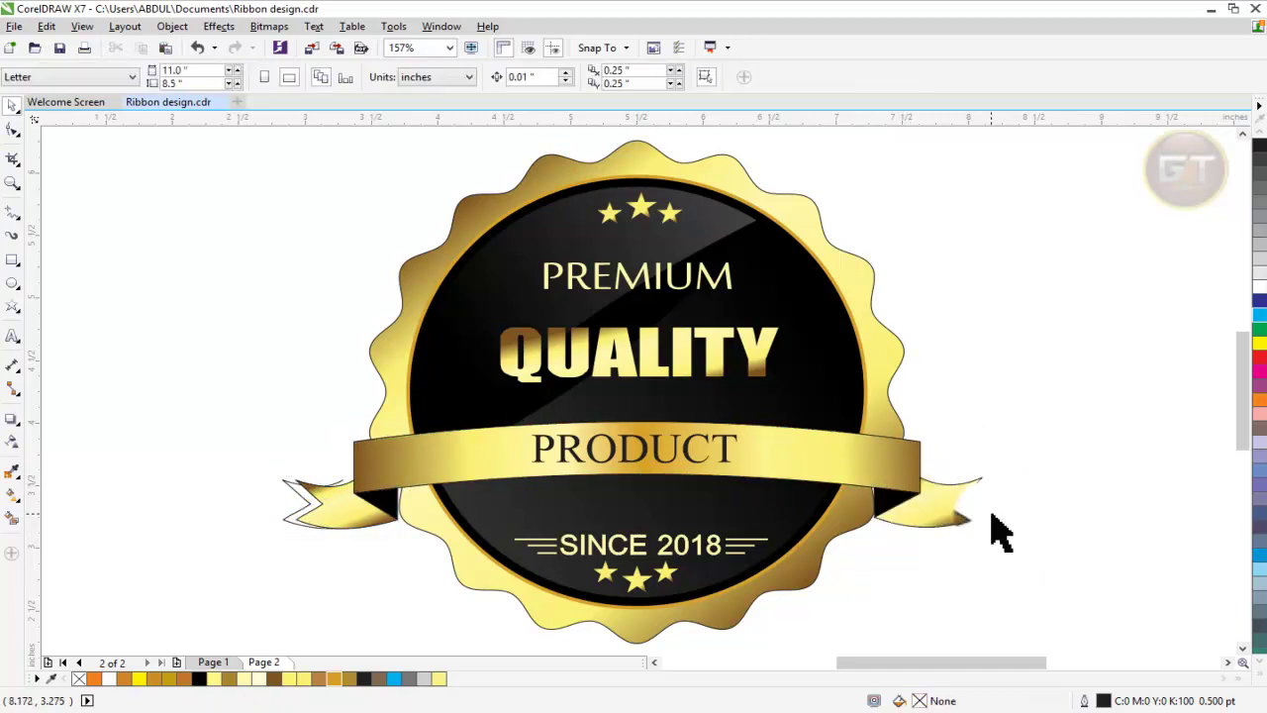
pyautogui.click(307, 512)
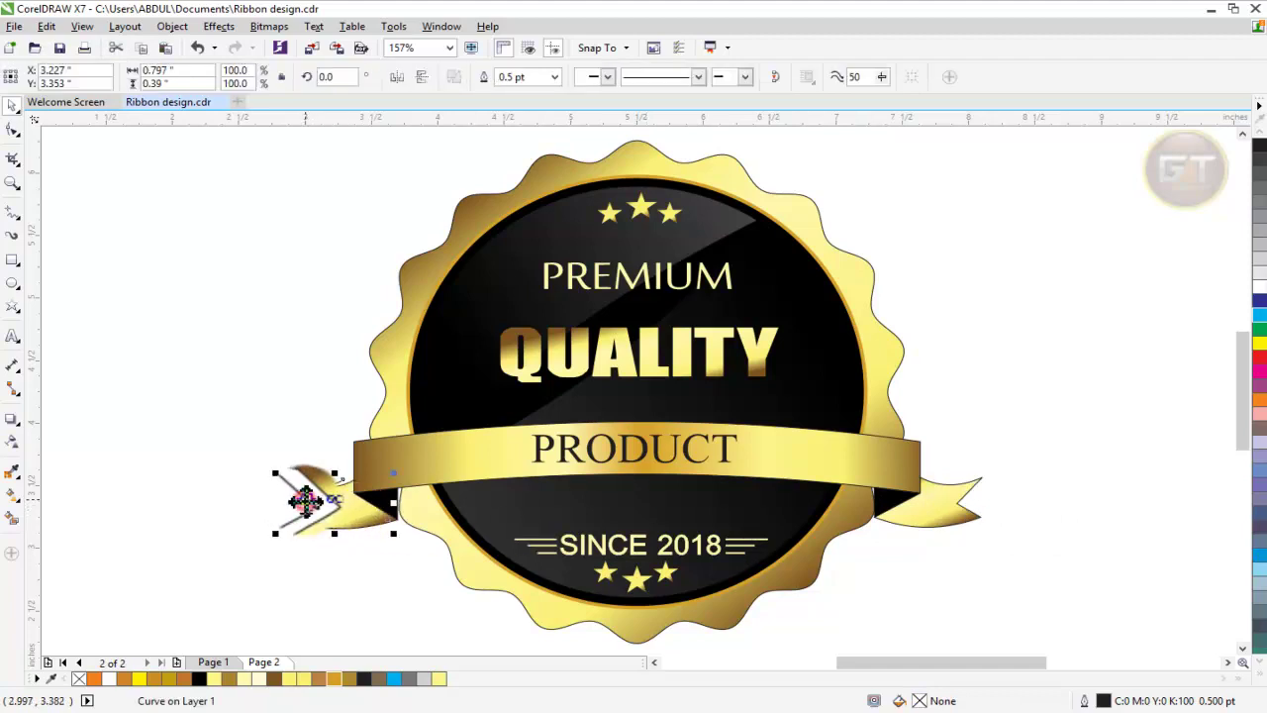
pyautogui.press('Escape')
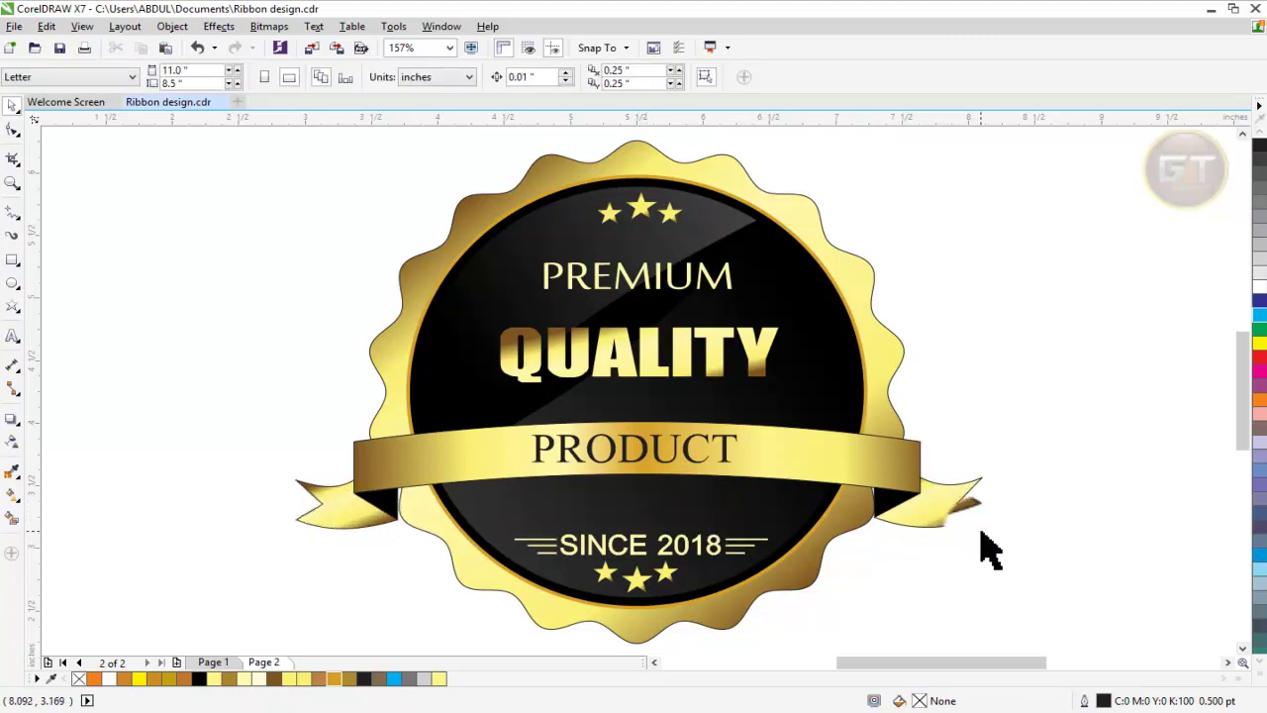
pyautogui.click(947, 525)
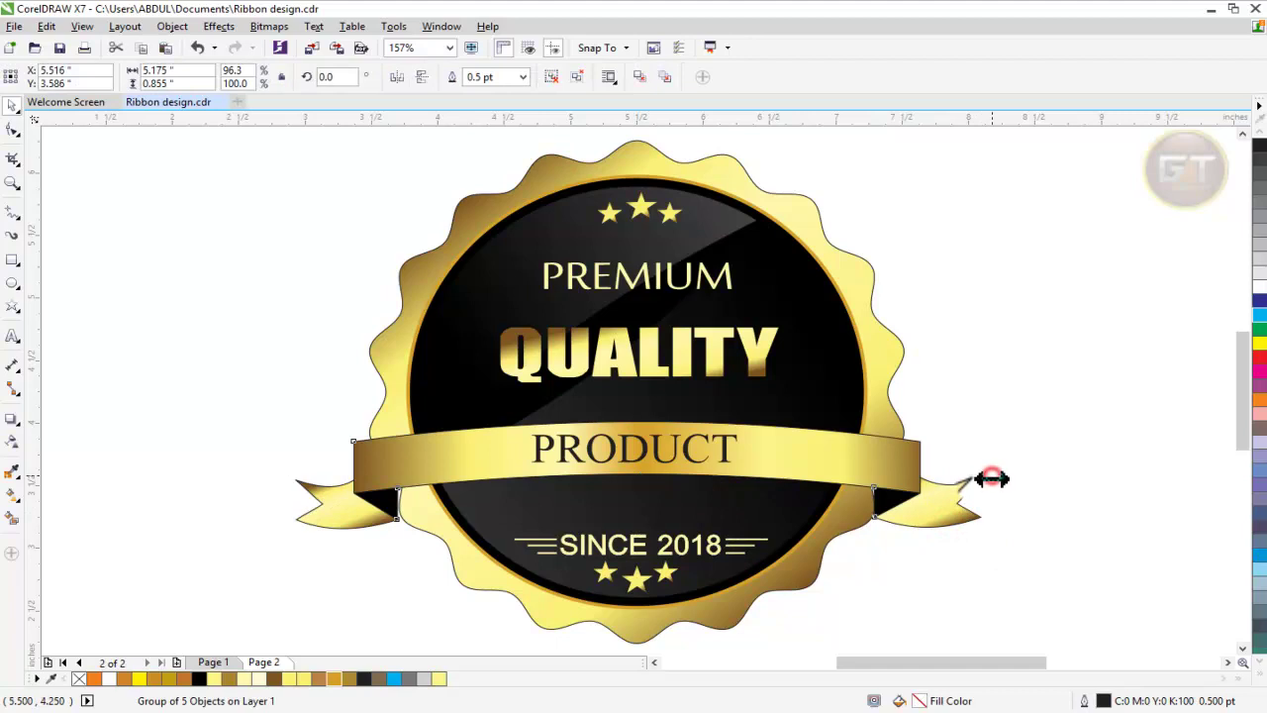
pyautogui.moveTo(991, 479); pyautogui.dragTo(968, 514)
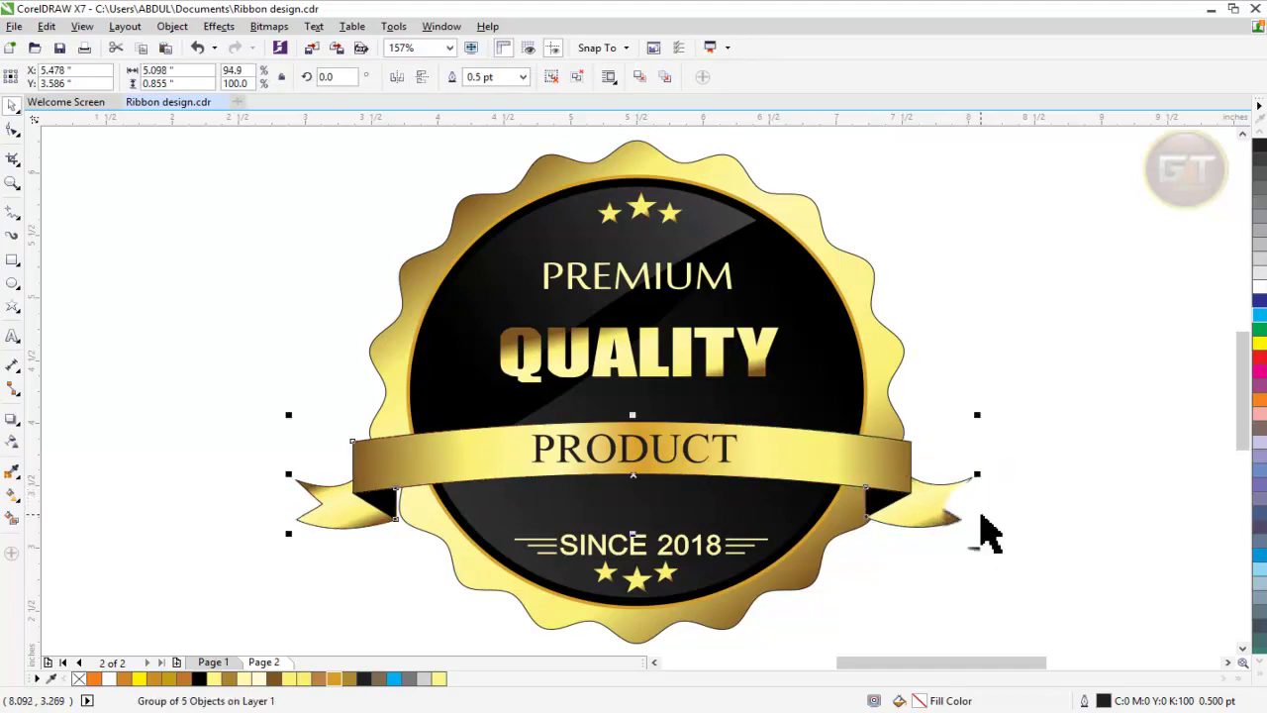
pyautogui.hotkey('ctrl', 'z')
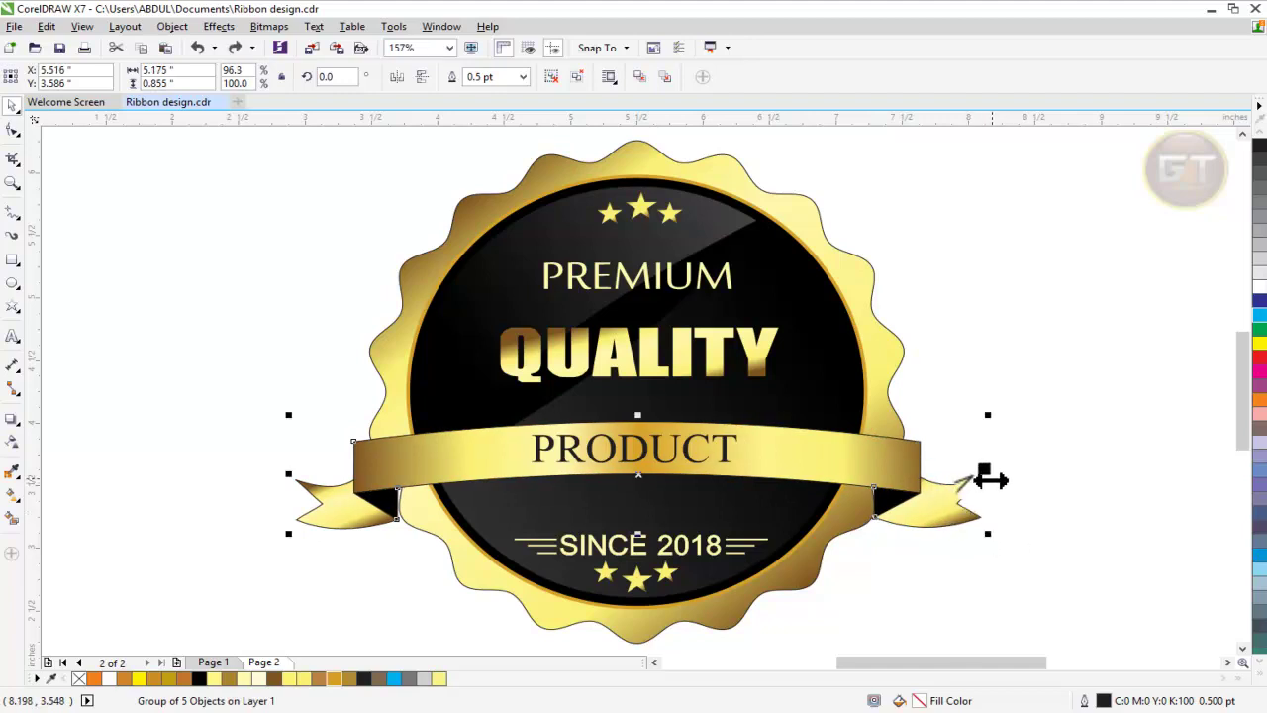
pyautogui.moveTo(990, 478); pyautogui.dragTo(983, 492)
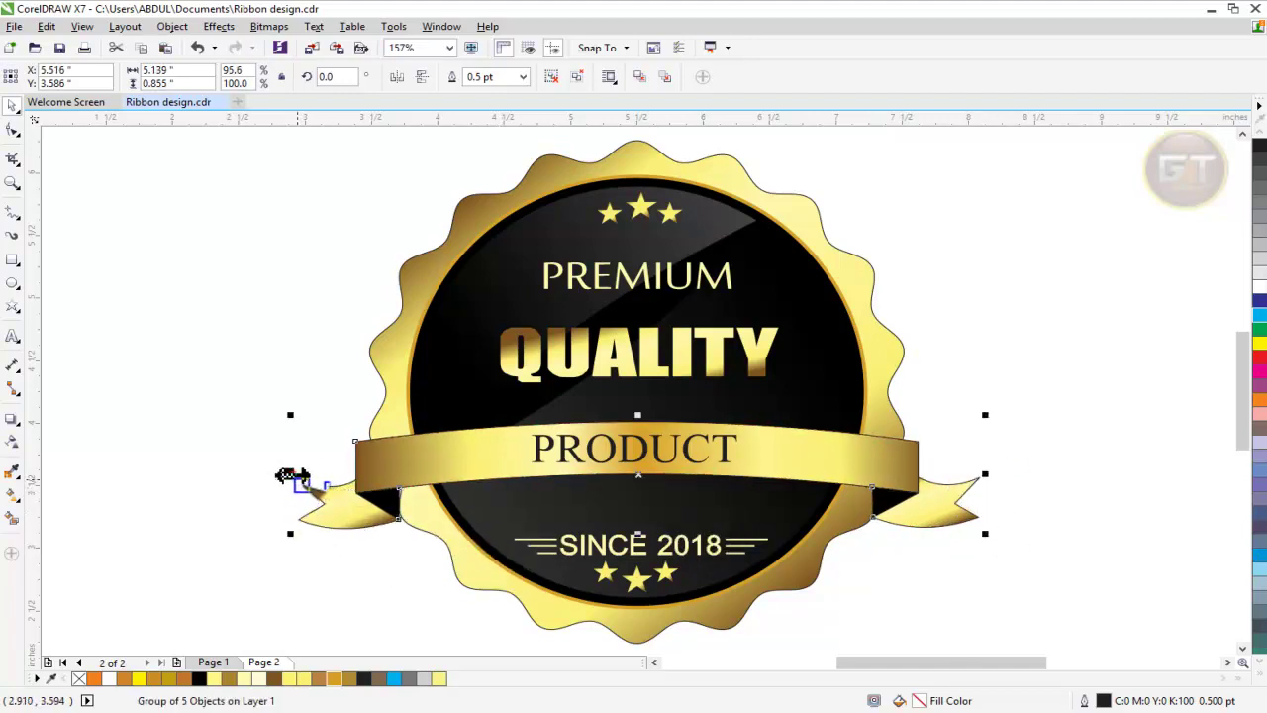
# Step: Pull the ribbon's left side inward, then ungroup the ribbon pieces
pyautogui.moveTo(290, 475); pyautogui.dragTo(300, 490)
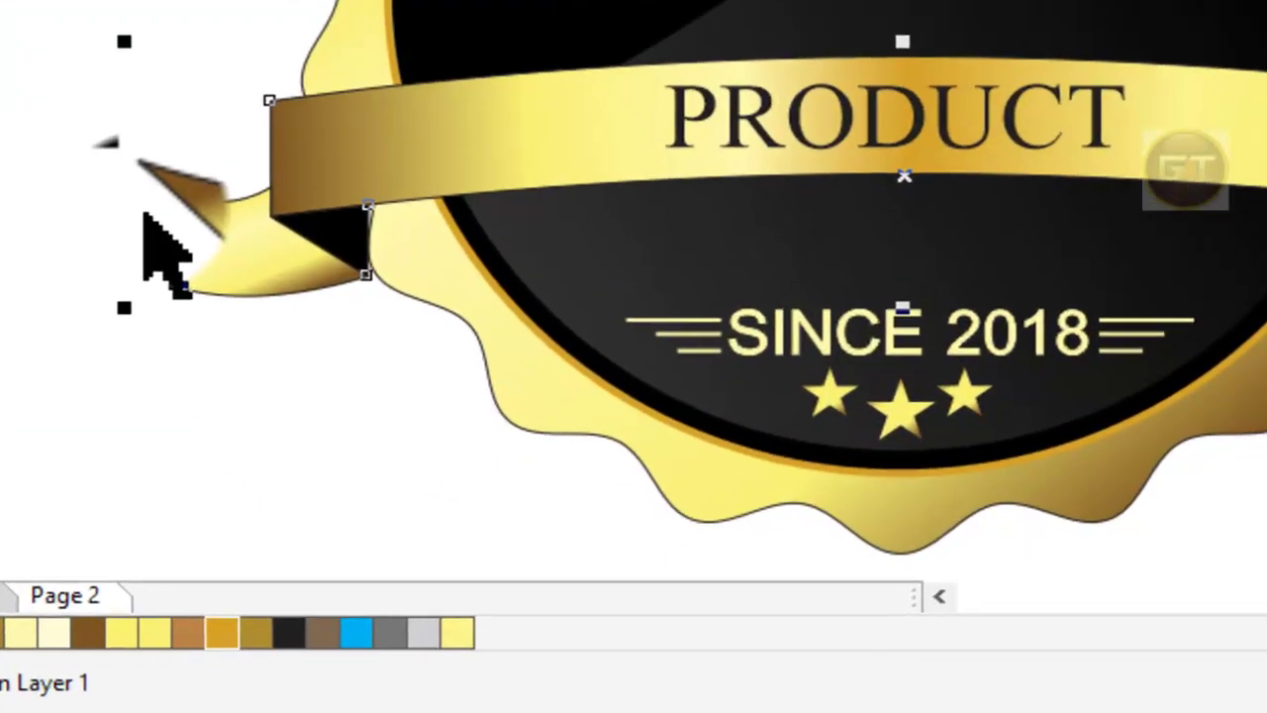
pyautogui.moveTo(125, 174); pyautogui.dragTo(127, 252)
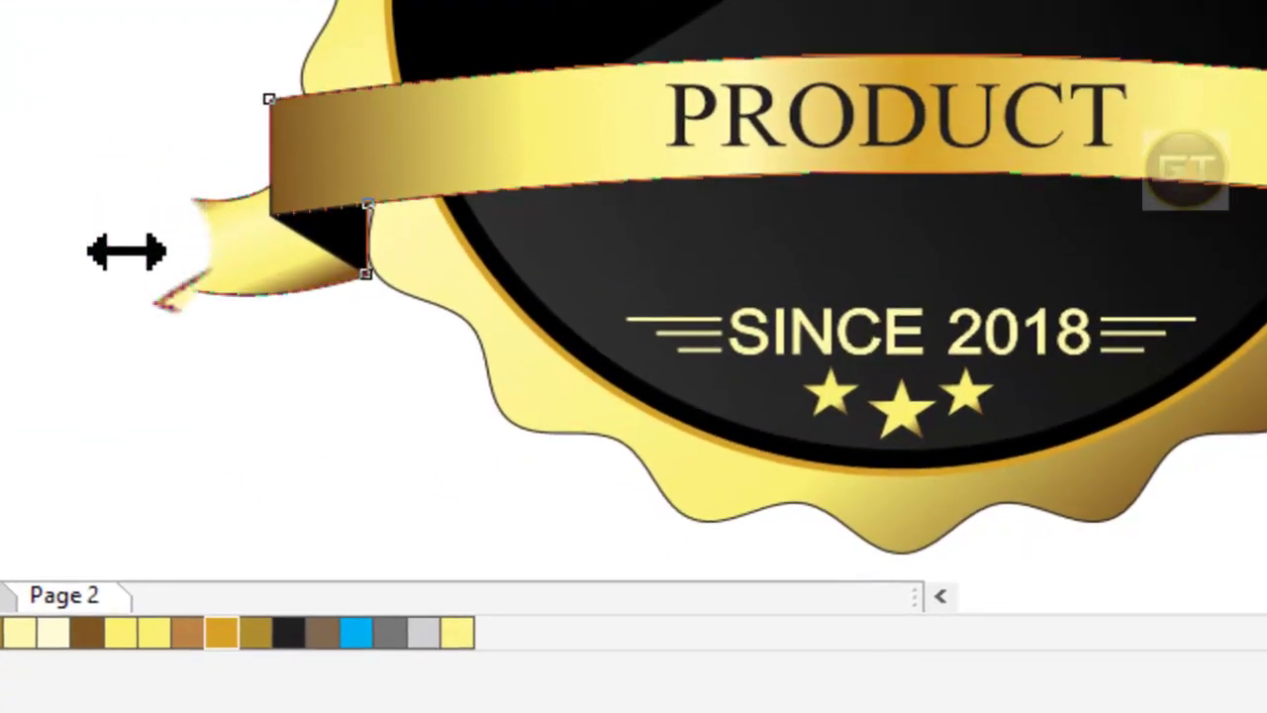
pyautogui.moveTo(127, 251); pyautogui.dragTo(132, 320)
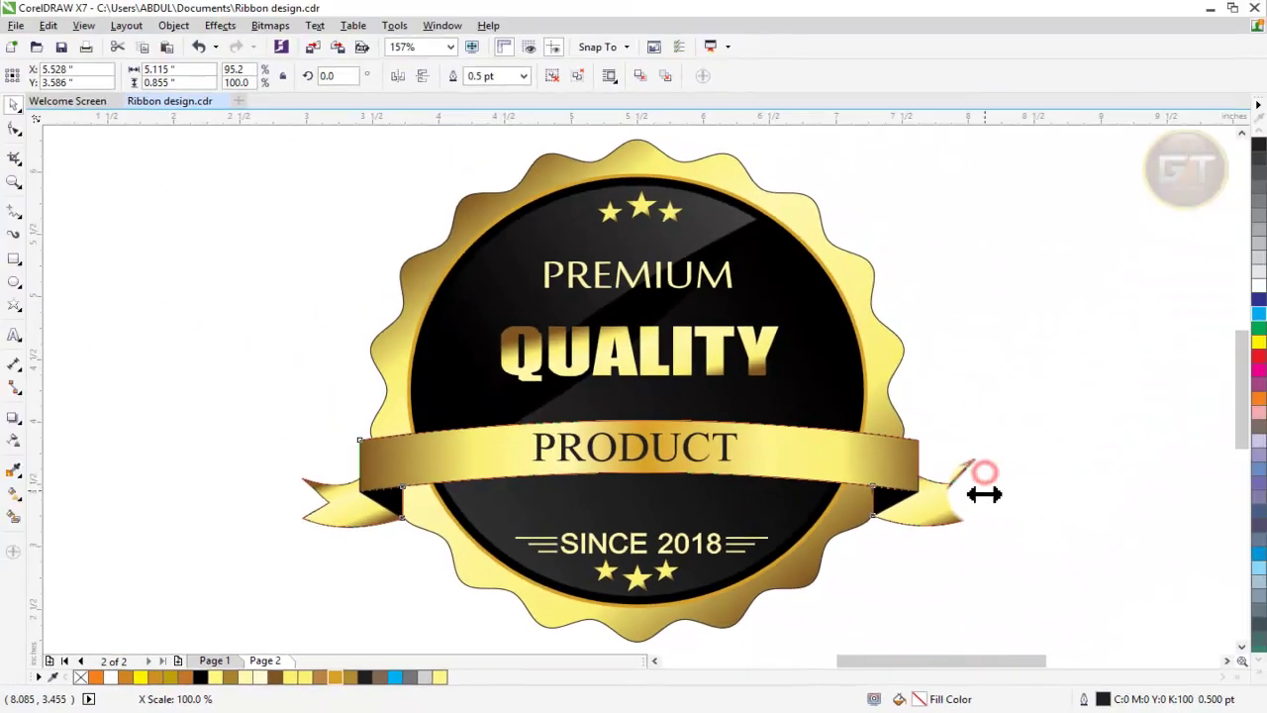
pyautogui.click(916, 510)
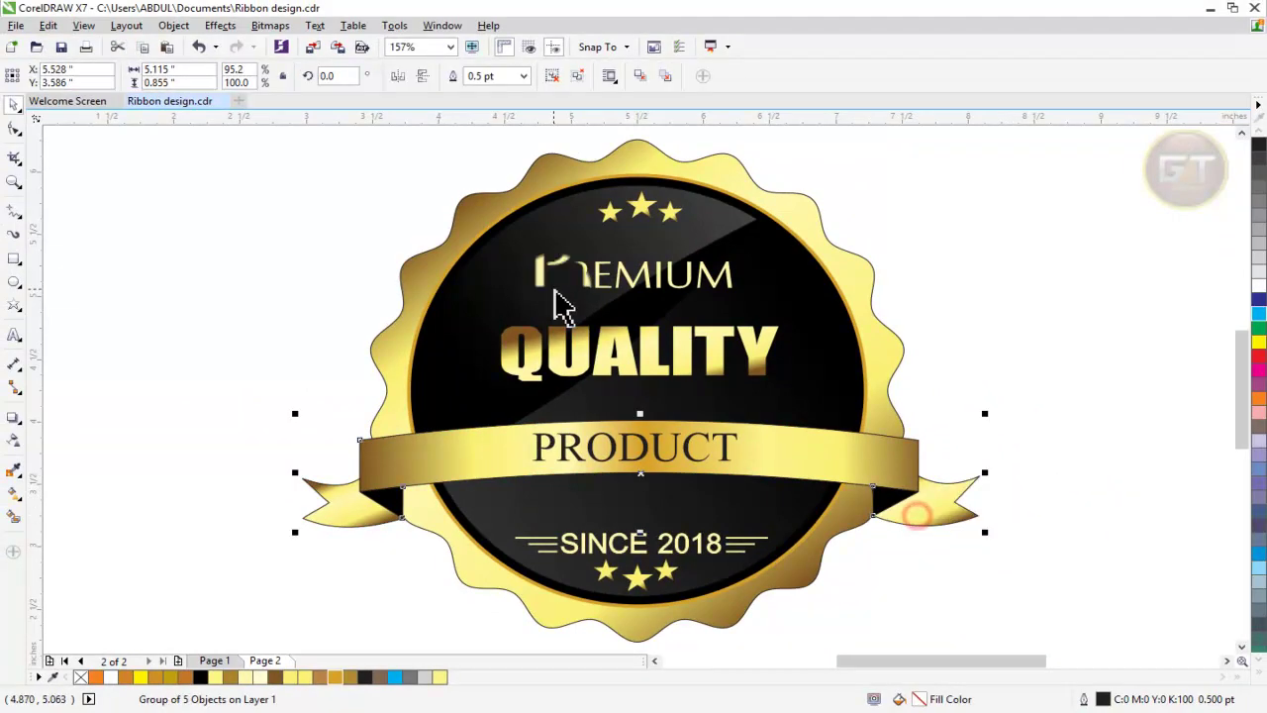
pyautogui.click(551, 75)
pyautogui.click(1076, 481)
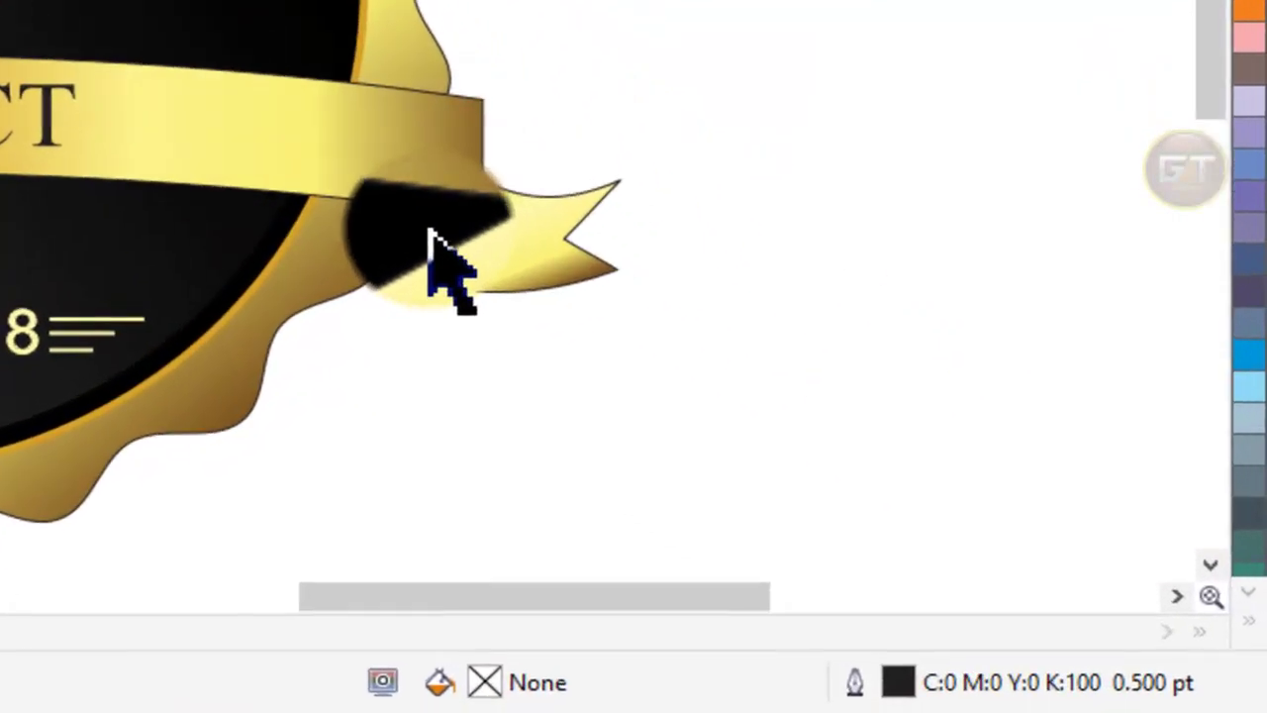
pyautogui.click(430, 234)
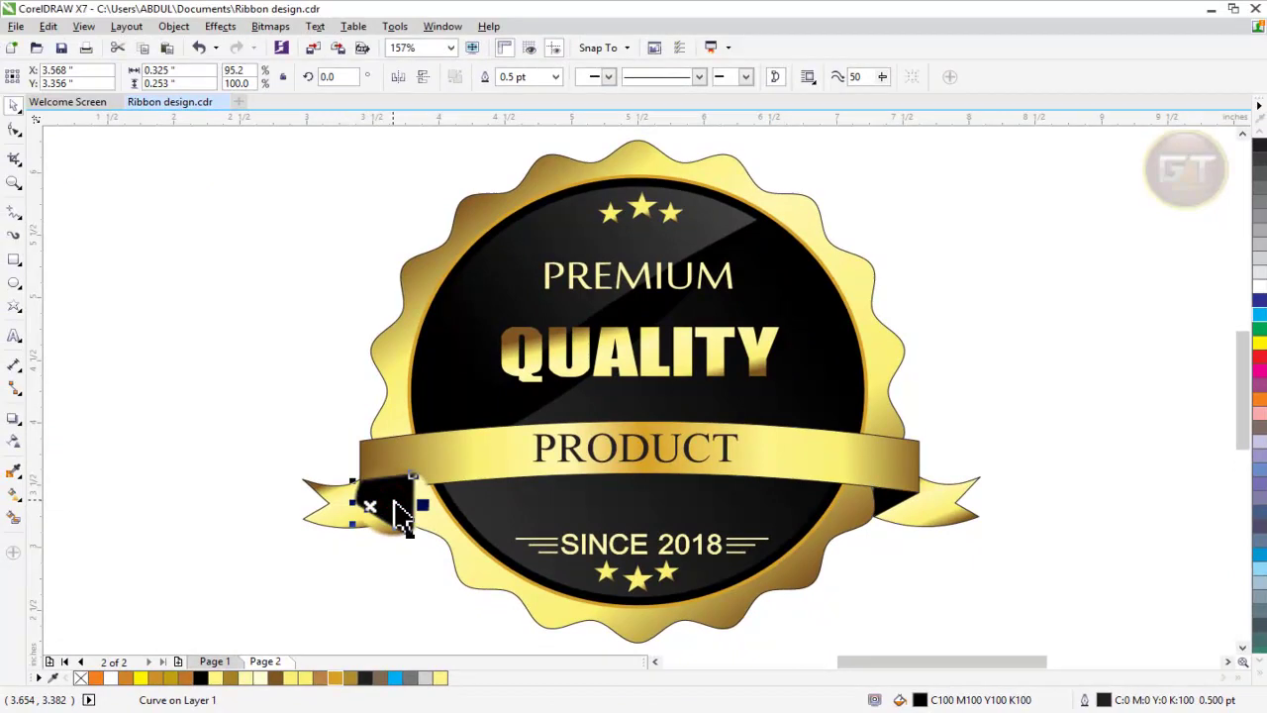
# Step: Send the right fold behind its tail, then narrow band, tail and fold to about 99%
pyautogui.hotkey('ctrl', 'pagedown')
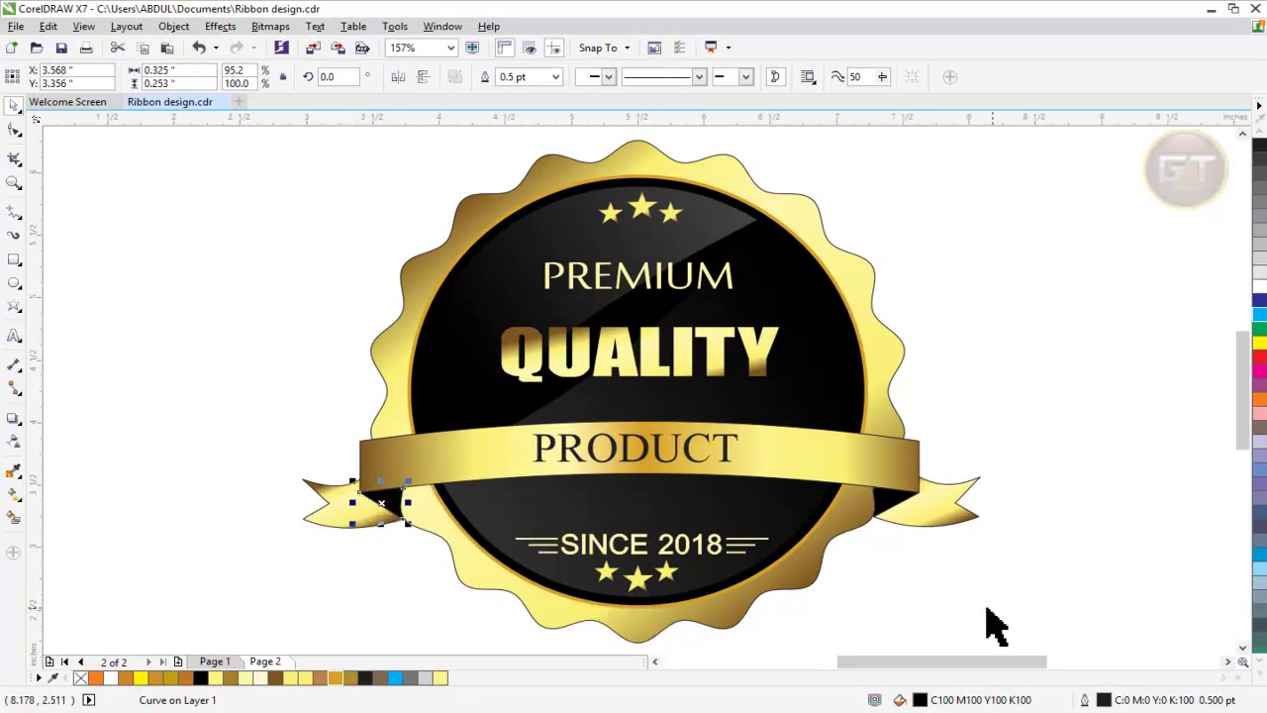
pyautogui.moveTo(915, 576); pyautogui.dragTo(900, 503)
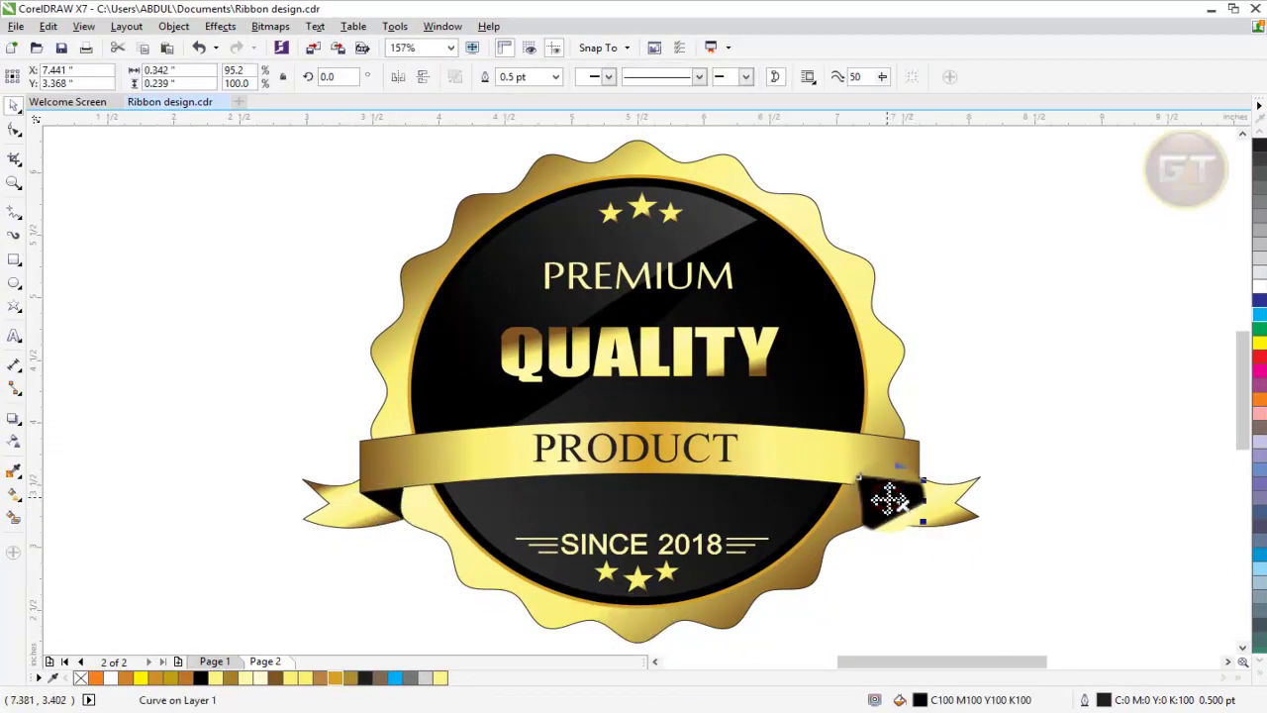
pyautogui.click(910, 455)
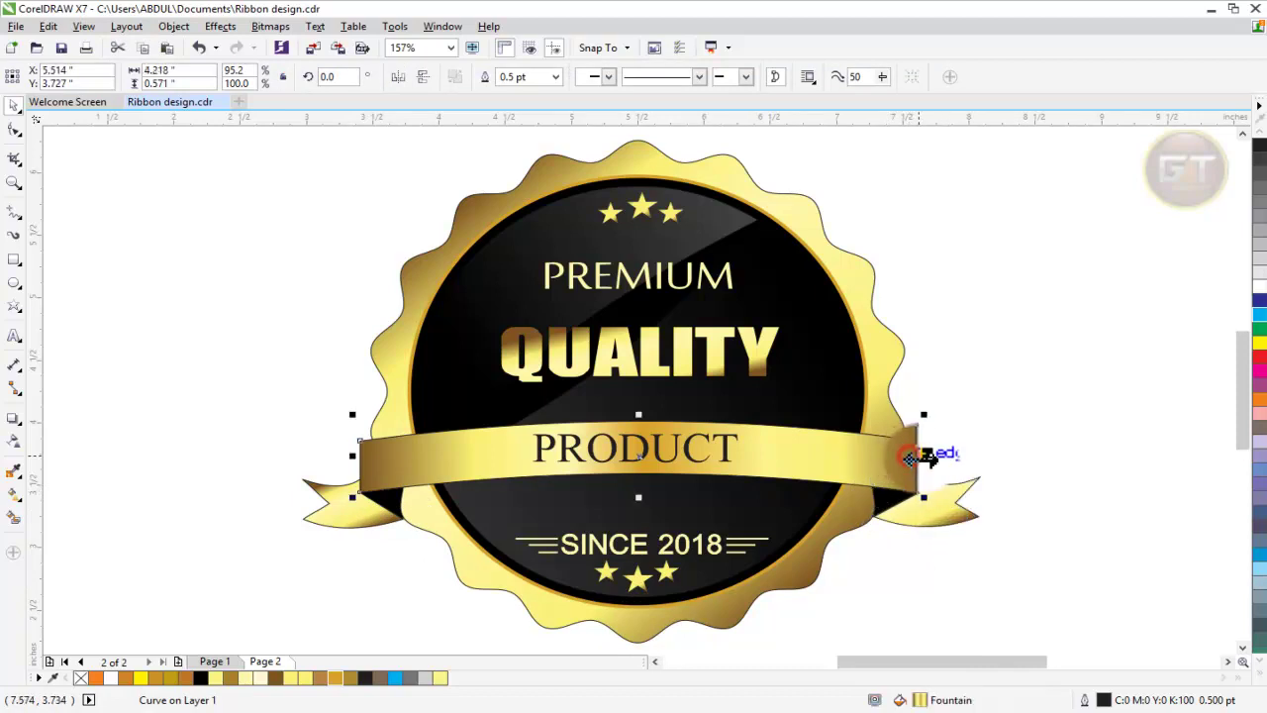
pyautogui.keyDown('shift'); pyautogui.click(895, 510); pyautogui.keyUp('shift')
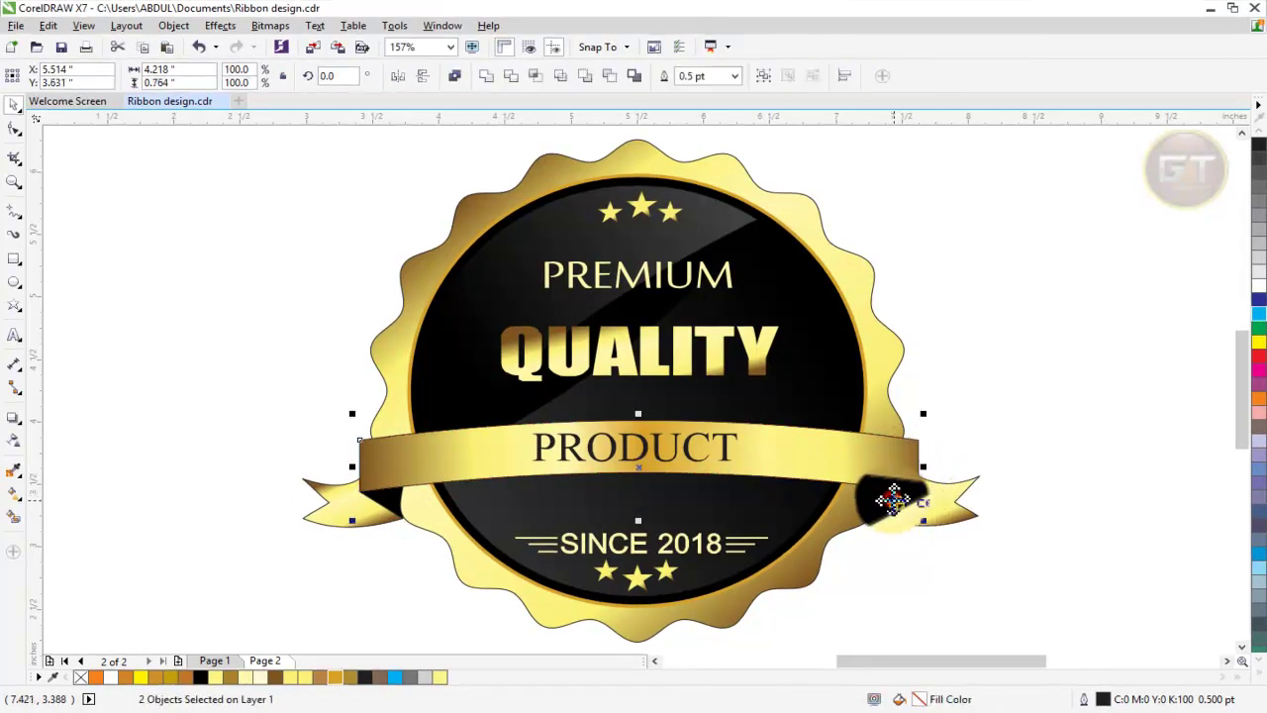
pyautogui.keyDown('shift'); pyautogui.click(947, 513); pyautogui.keyUp('shift')
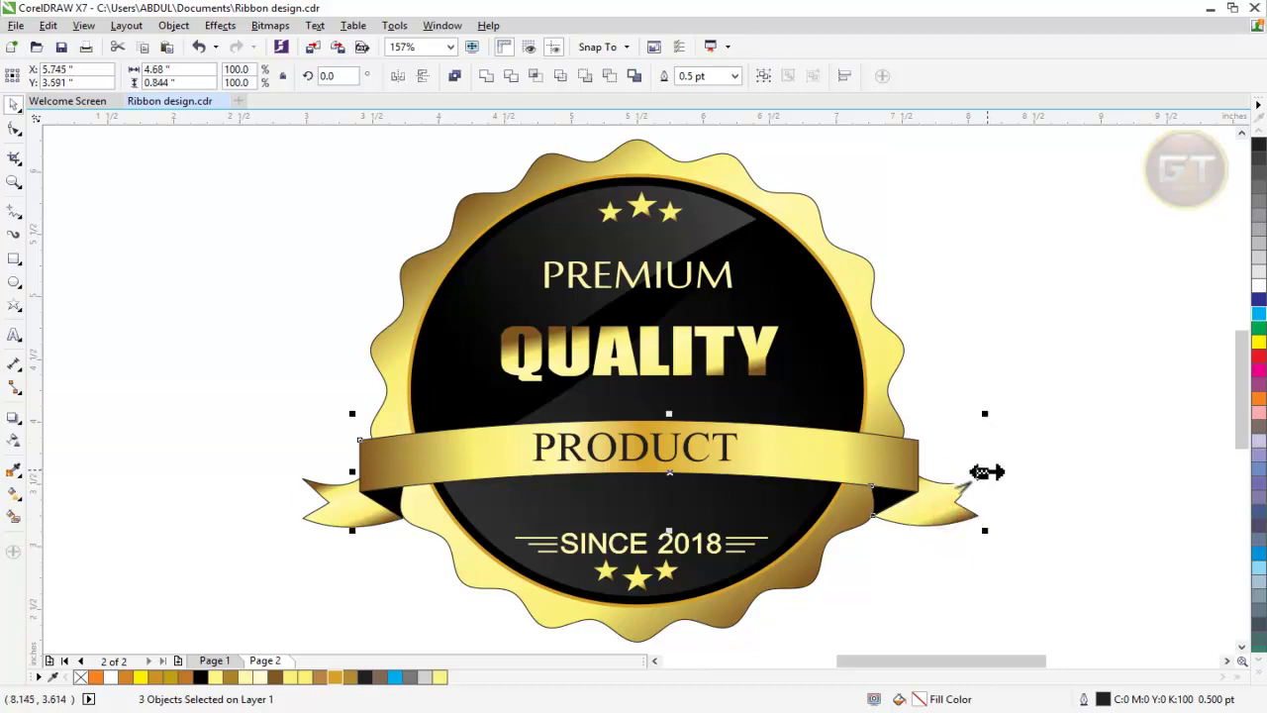
pyautogui.moveTo(987, 472)
pyautogui.mouseDown()
pyautogui.moveTo(988, 495)
pyautogui.moveTo(973, 444)
pyautogui.mouseUp()
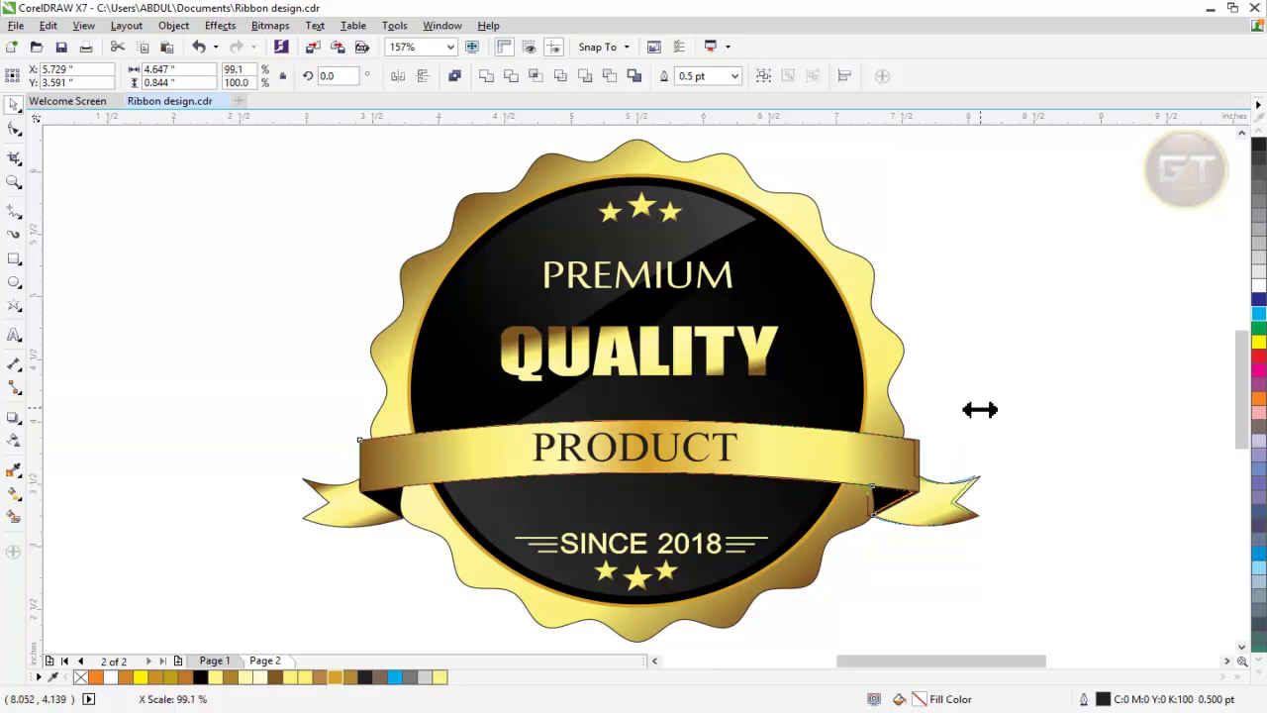
pyautogui.moveTo(979, 409); pyautogui.dragTo(990, 424)
pyautogui.click(1083, 439)
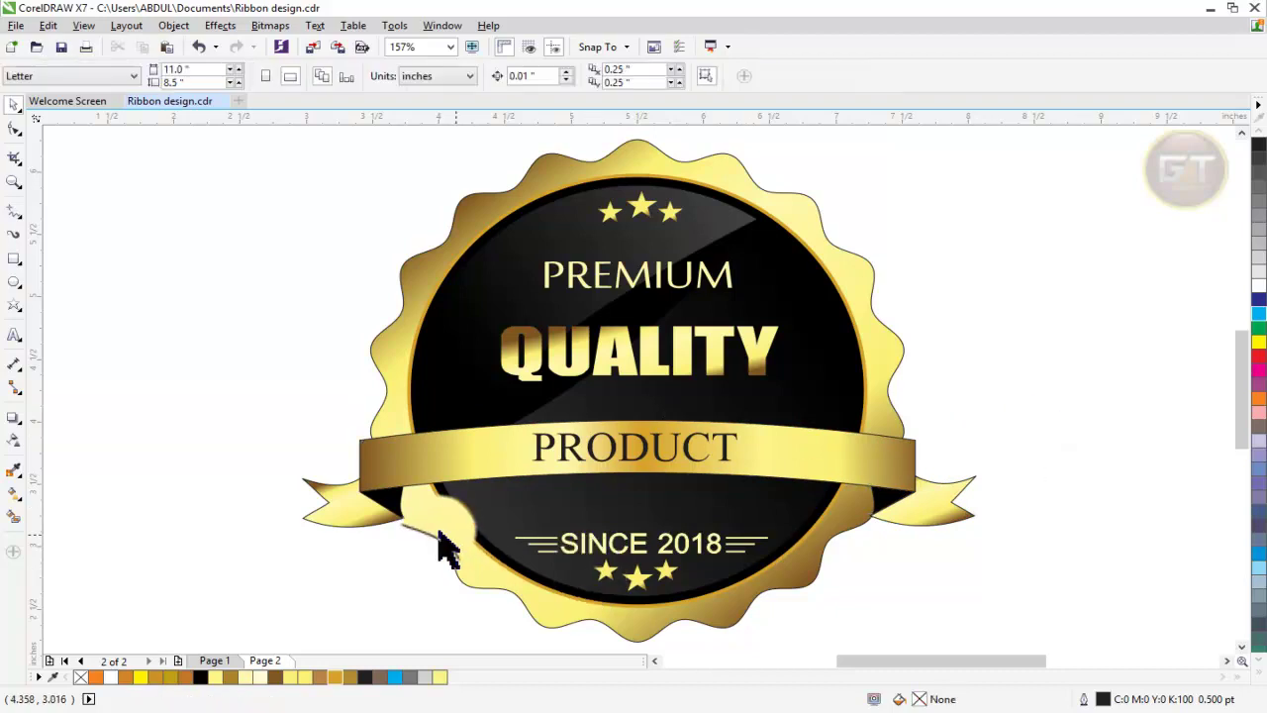
# Step: Move the left fold under the left tail and rescale the left side with the band horizontally
pyautogui.moveTo(396, 503)
pyautogui.mouseDown()
pyautogui.moveTo(341, 525)
pyautogui.moveTo(297, 495)
pyautogui.mouseUp()
pyautogui.keyDown('shift'); pyautogui.click(334, 504); pyautogui.keyUp('shift')
pyautogui.keyDown('shift'); pyautogui.click(411, 455); pyautogui.keyUp('shift')
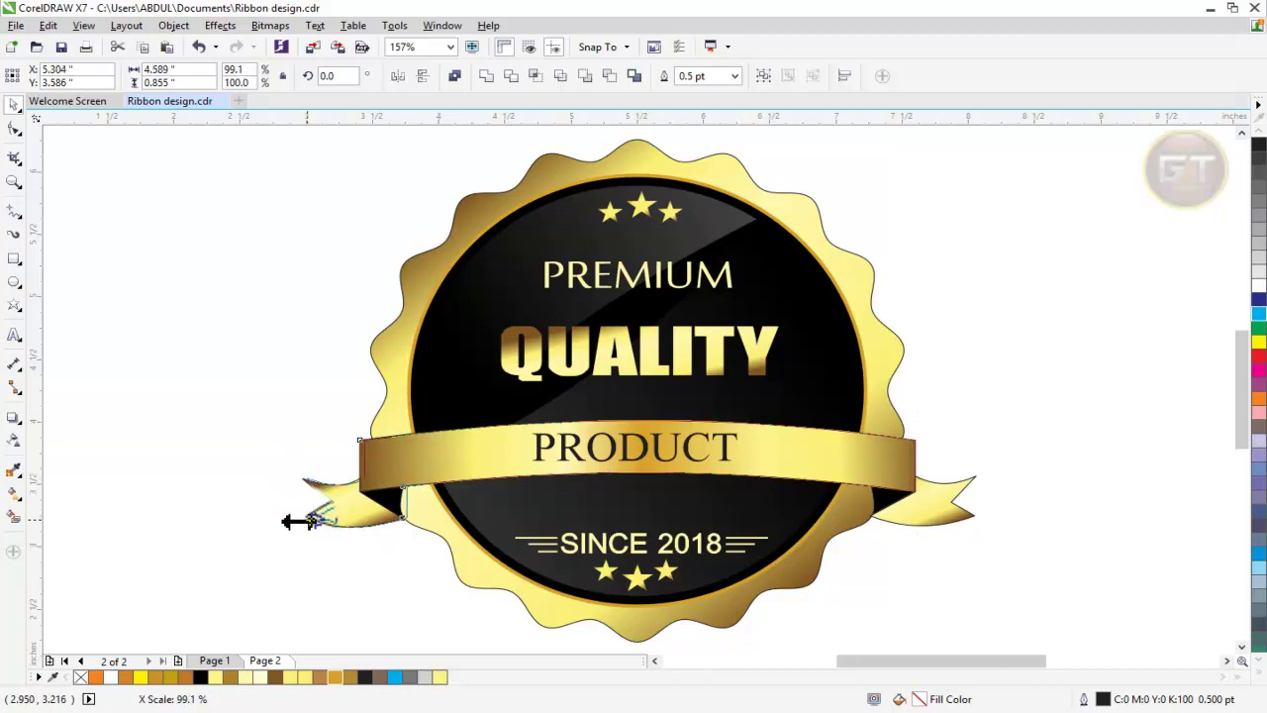
pyautogui.moveTo(297, 522); pyautogui.dragTo(307, 540)
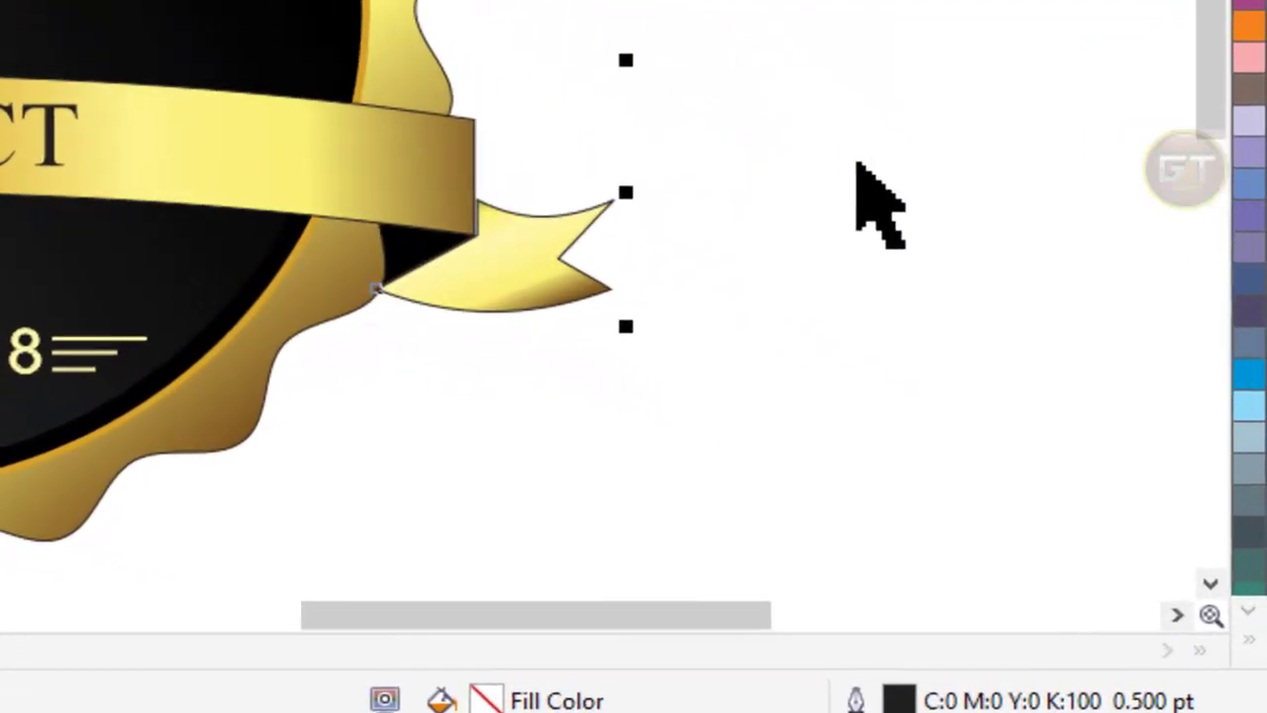
pyautogui.click(854, 158)
# Step: Select the right tail and its black fold to check how they meet
pyautogui.click(512, 277)
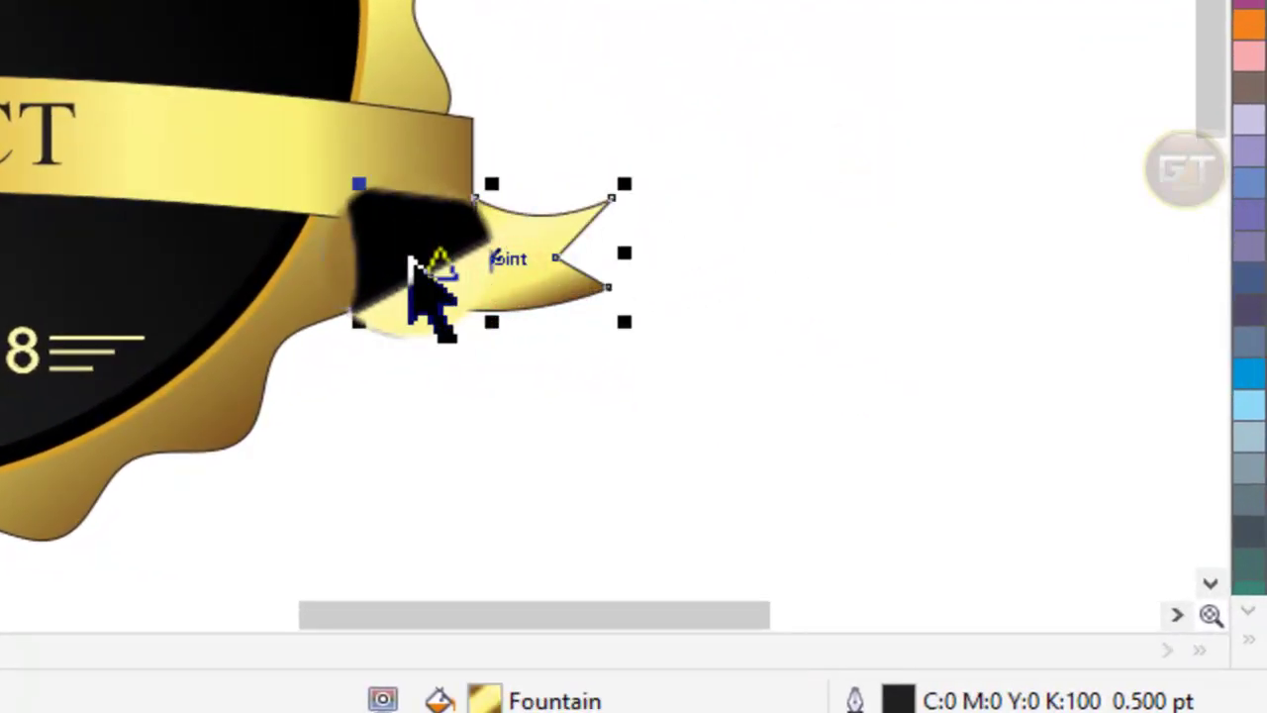
pyautogui.click(410, 267)
pyautogui.keyDown('shift'); pyautogui.click(528, 268); pyautogui.keyUp('shift')
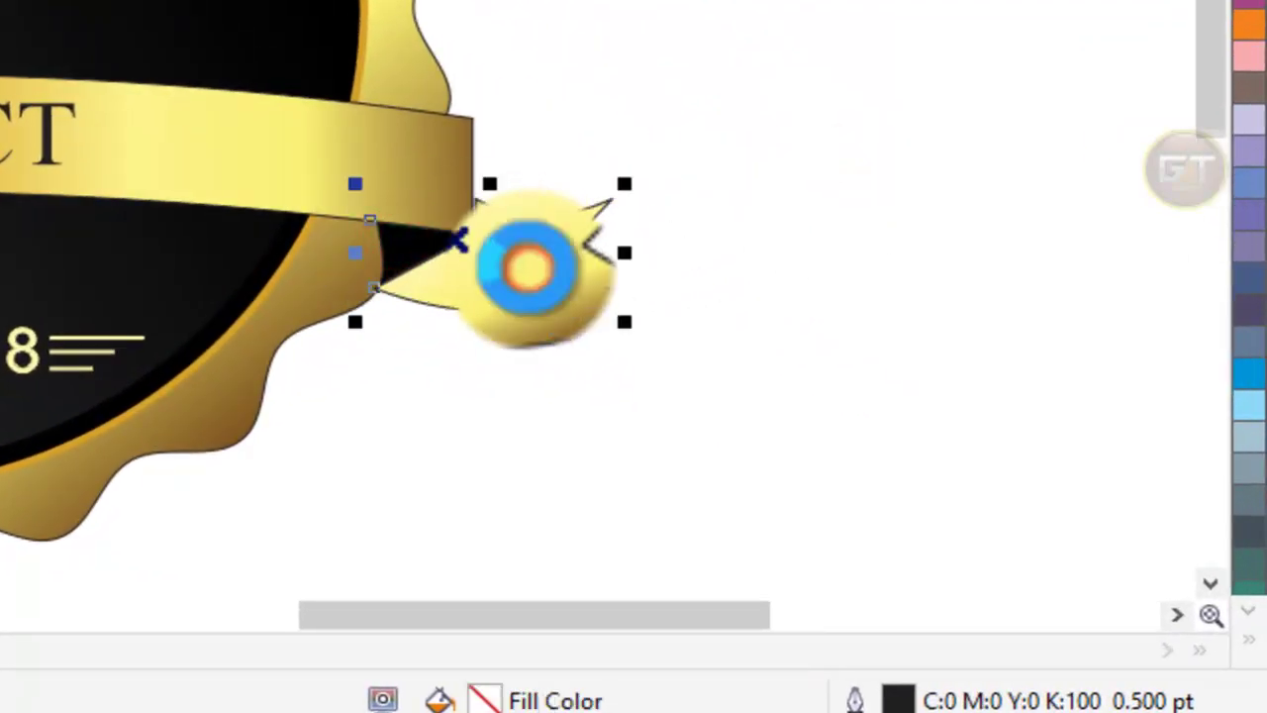
pyautogui.click(679, 8)
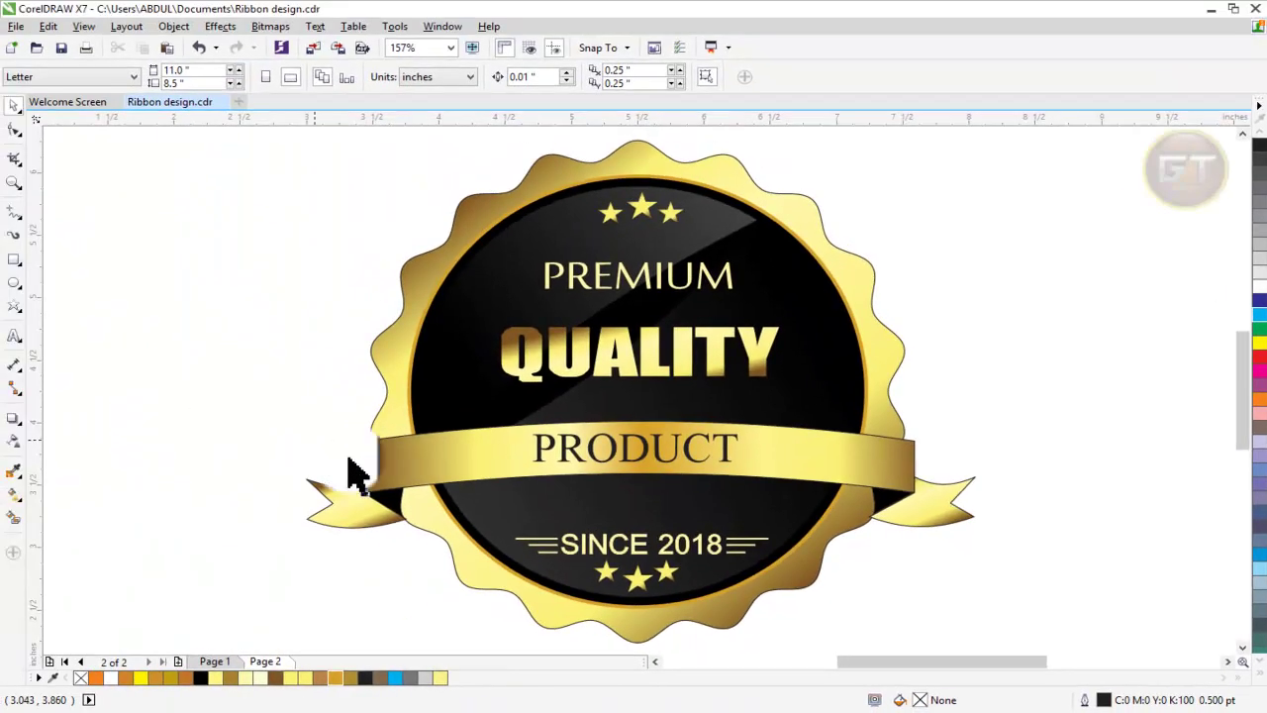
# Step: Group the ribbon band, both folds and both tails into one object
pyautogui.click(419, 469)
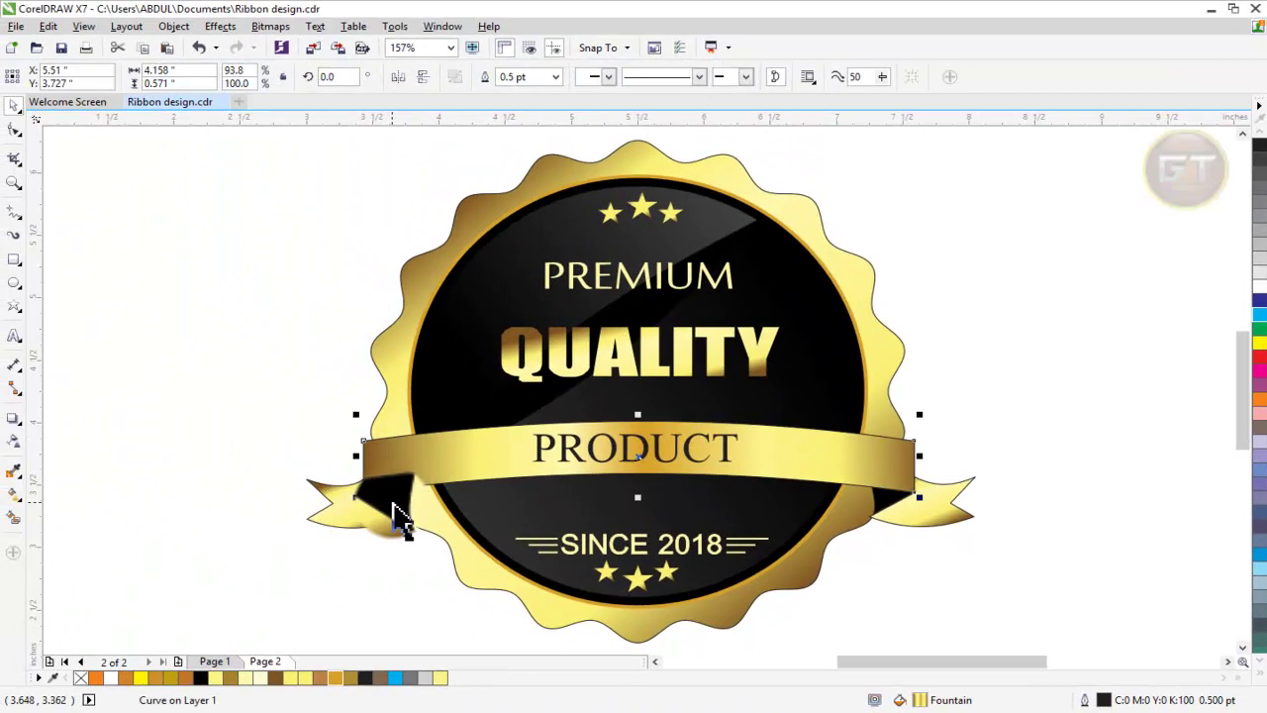
pyautogui.keyDown('shift'); pyautogui.click(396, 513); pyautogui.keyUp('shift')
pyautogui.keyDown('shift'); pyautogui.click(897, 489); pyautogui.keyUp('shift')
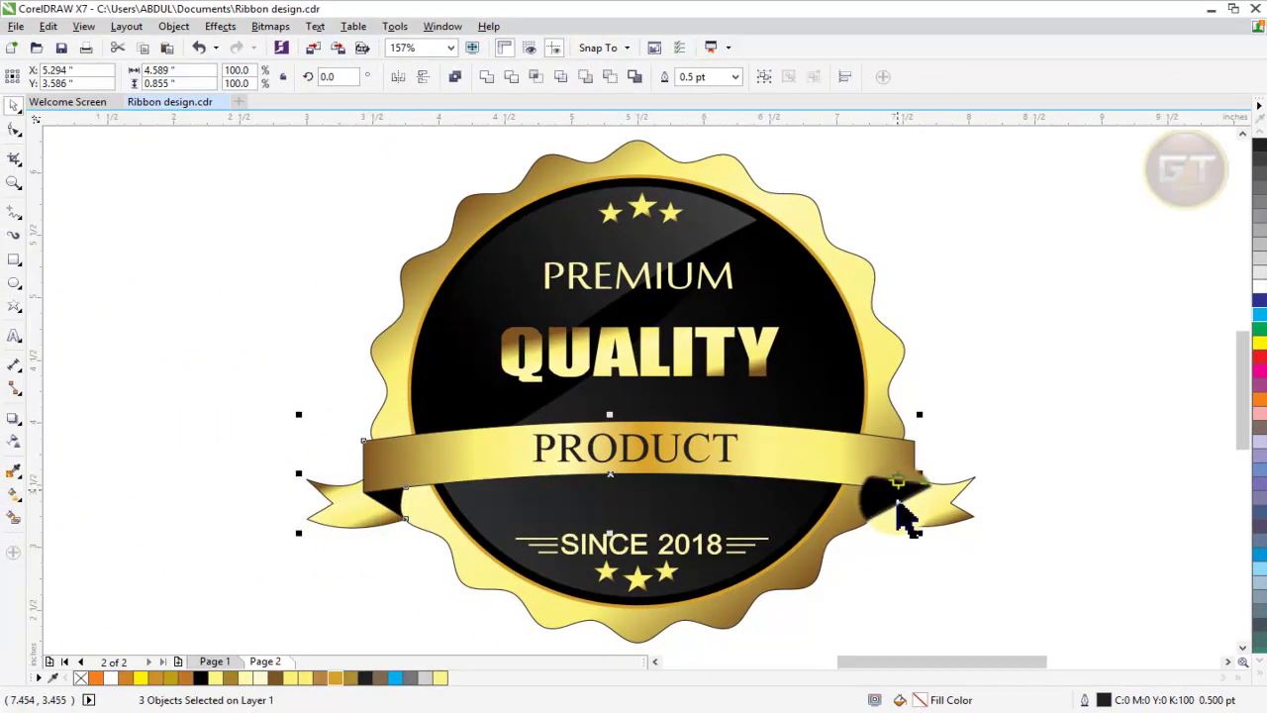
pyautogui.keyDown('shift'); pyautogui.click(897, 507); pyautogui.keyUp('shift')
pyautogui.keyDown('shift'); pyautogui.click(948, 510); pyautogui.keyUp('shift')
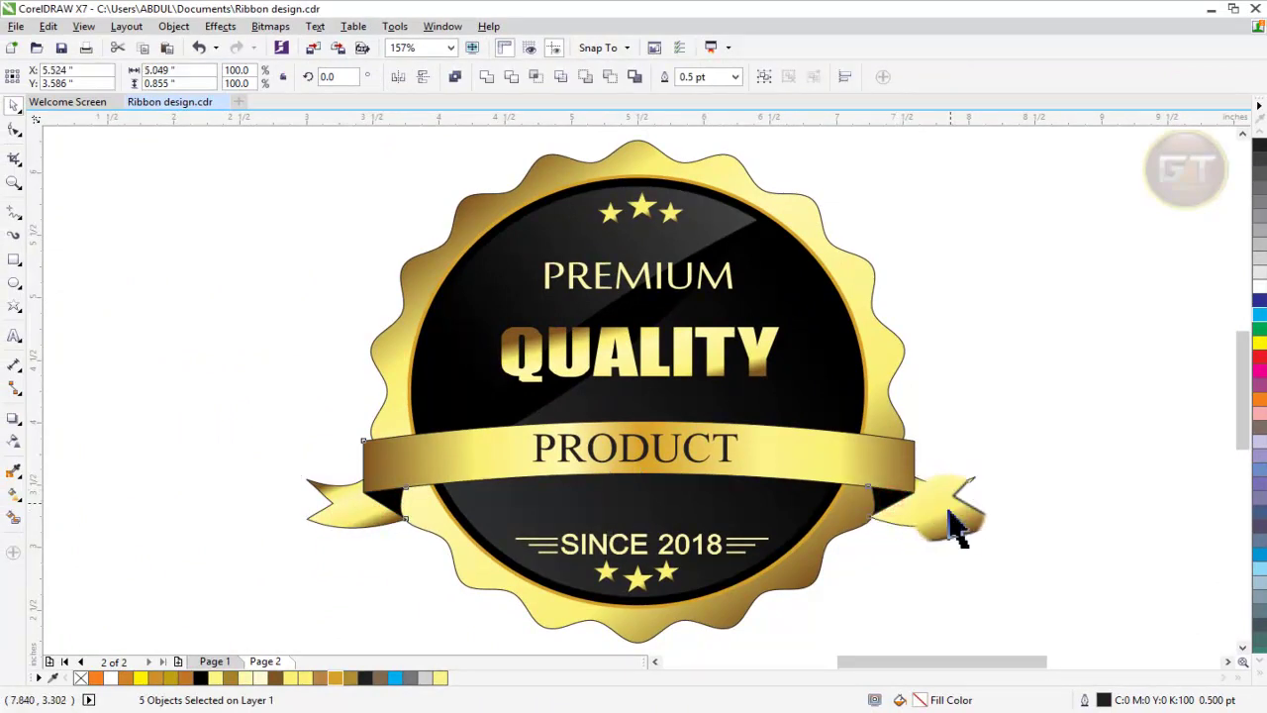
pyautogui.hotkey('ctrl', 'g')
pyautogui.click(1092, 455)
# Step: Ungroup the ribbon and reposition the black fold pieces at the ribbon ends
pyautogui.click(918, 503)
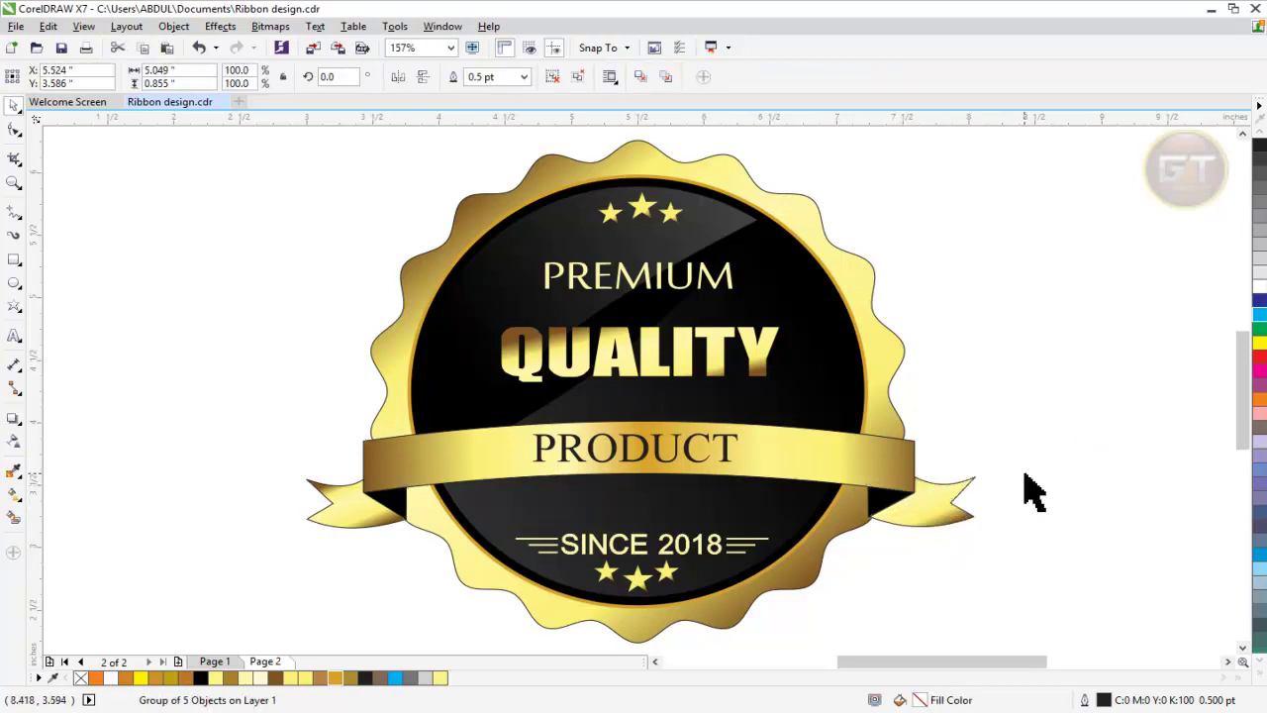
pyautogui.click(1025, 477)
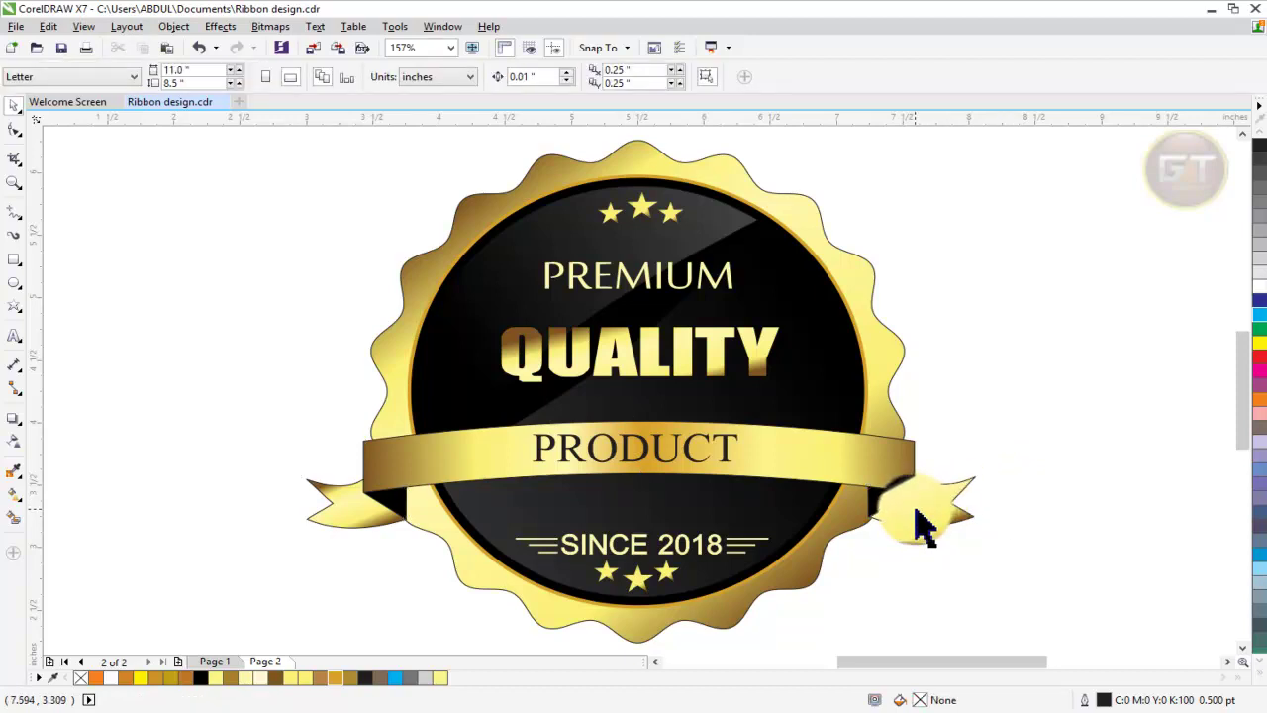
pyautogui.click(914, 511)
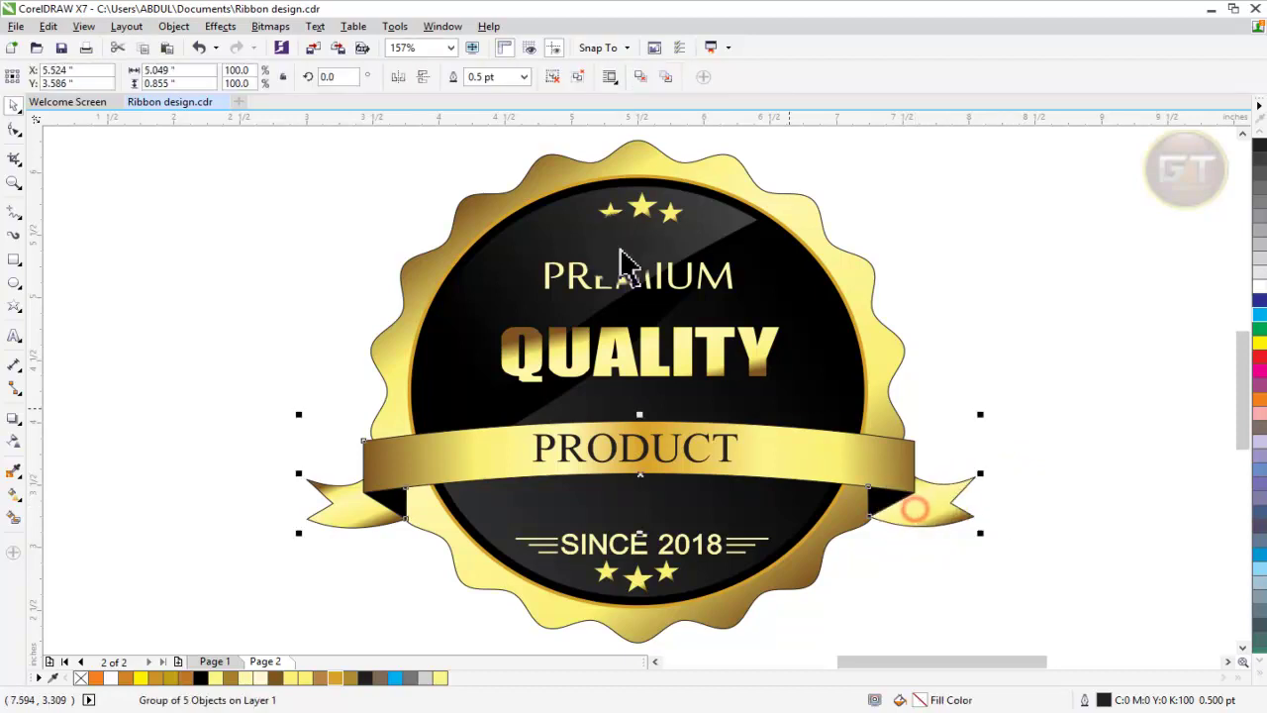
pyautogui.click(561, 76)
pyautogui.click(975, 608)
pyautogui.click(884, 499)
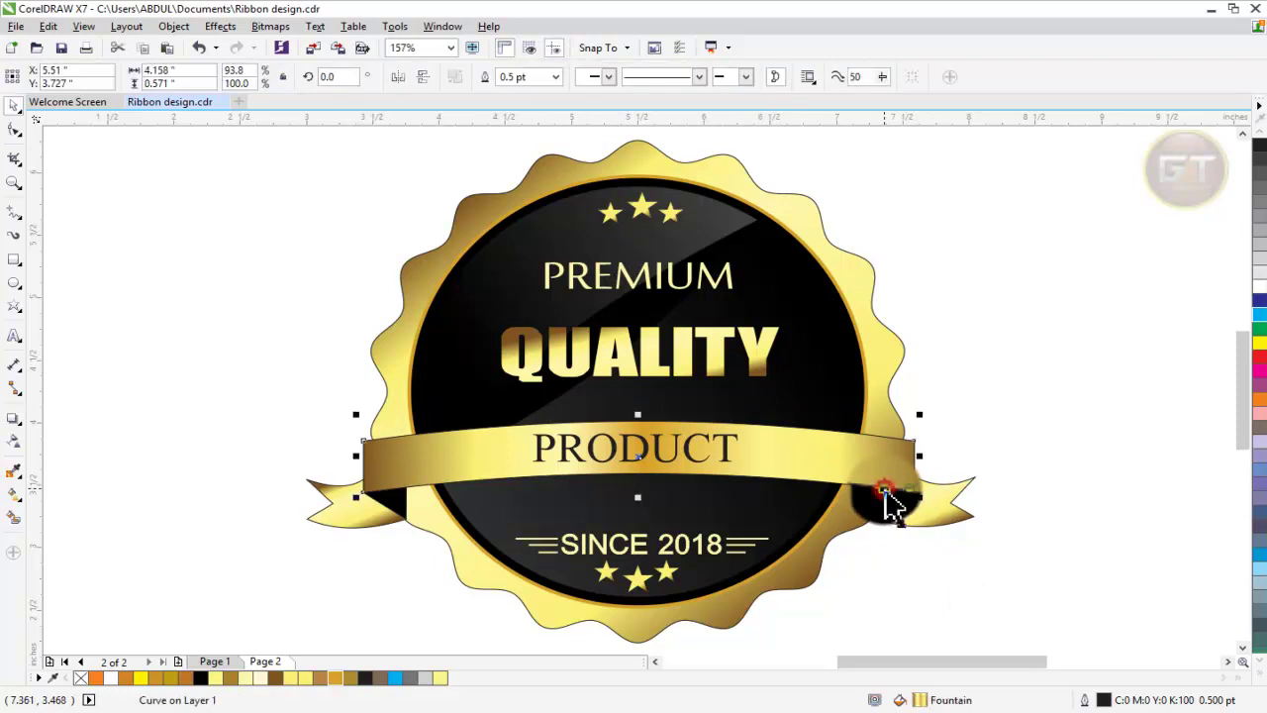
pyautogui.click(939, 611)
pyautogui.click(889, 507)
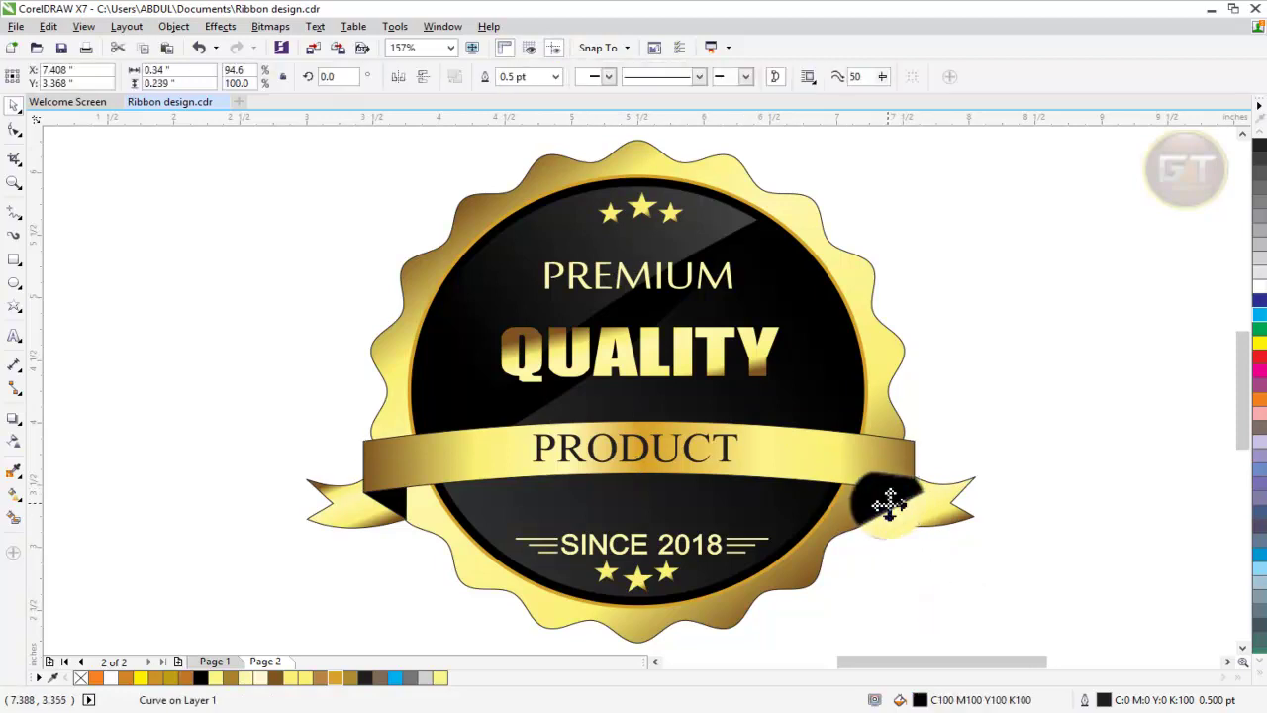
pyautogui.moveTo(890, 505); pyautogui.dragTo(405, 511)
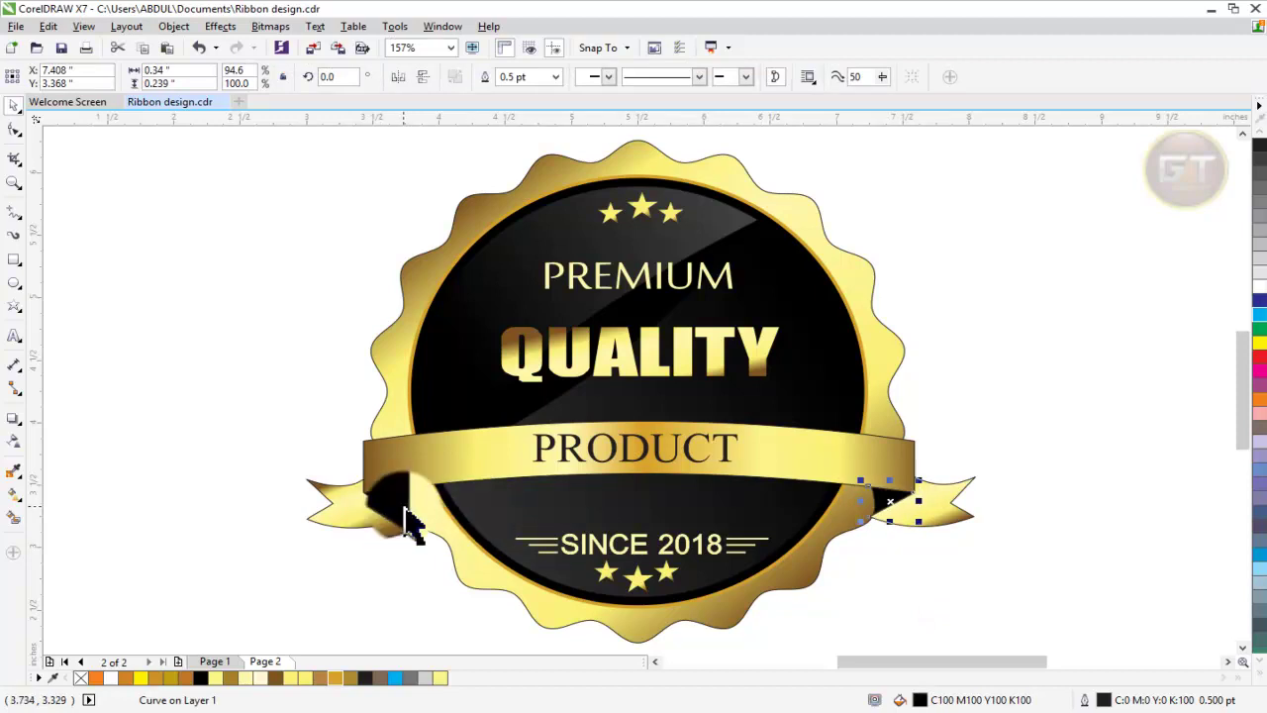
pyautogui.click(366, 580)
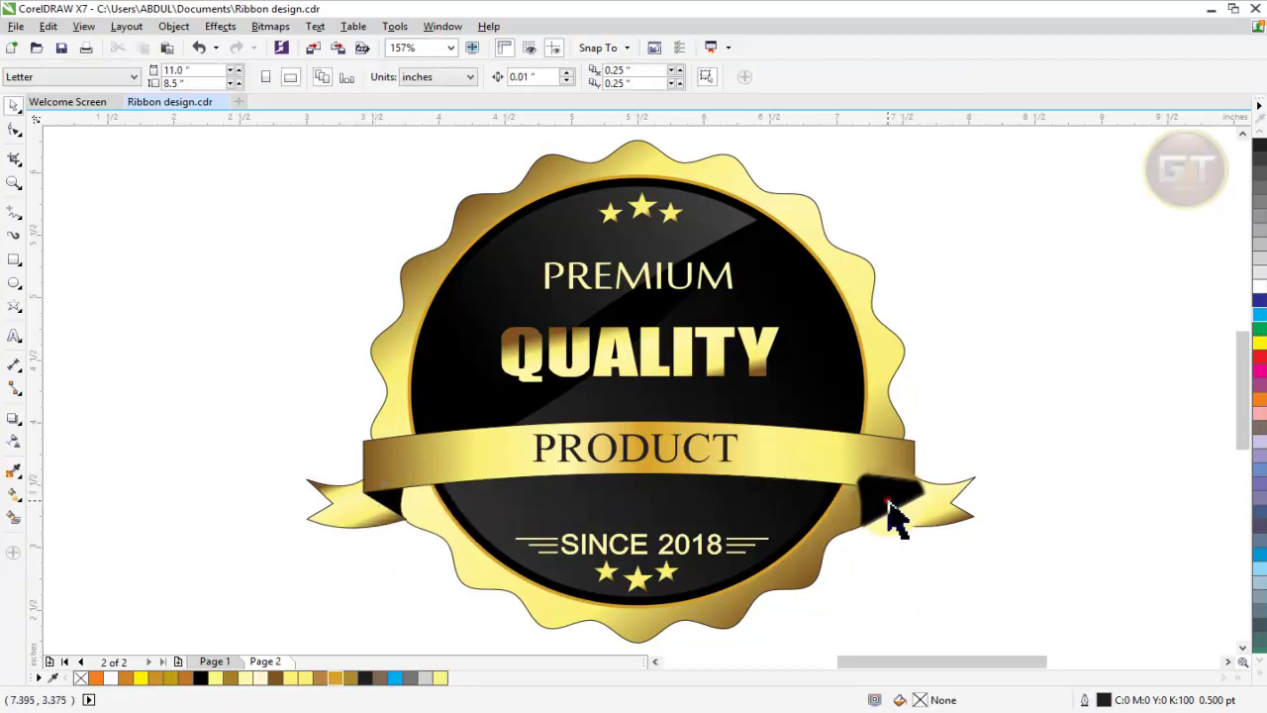
pyautogui.click(893, 509)
pyautogui.moveTo(968, 518); pyautogui.dragTo(954, 512)
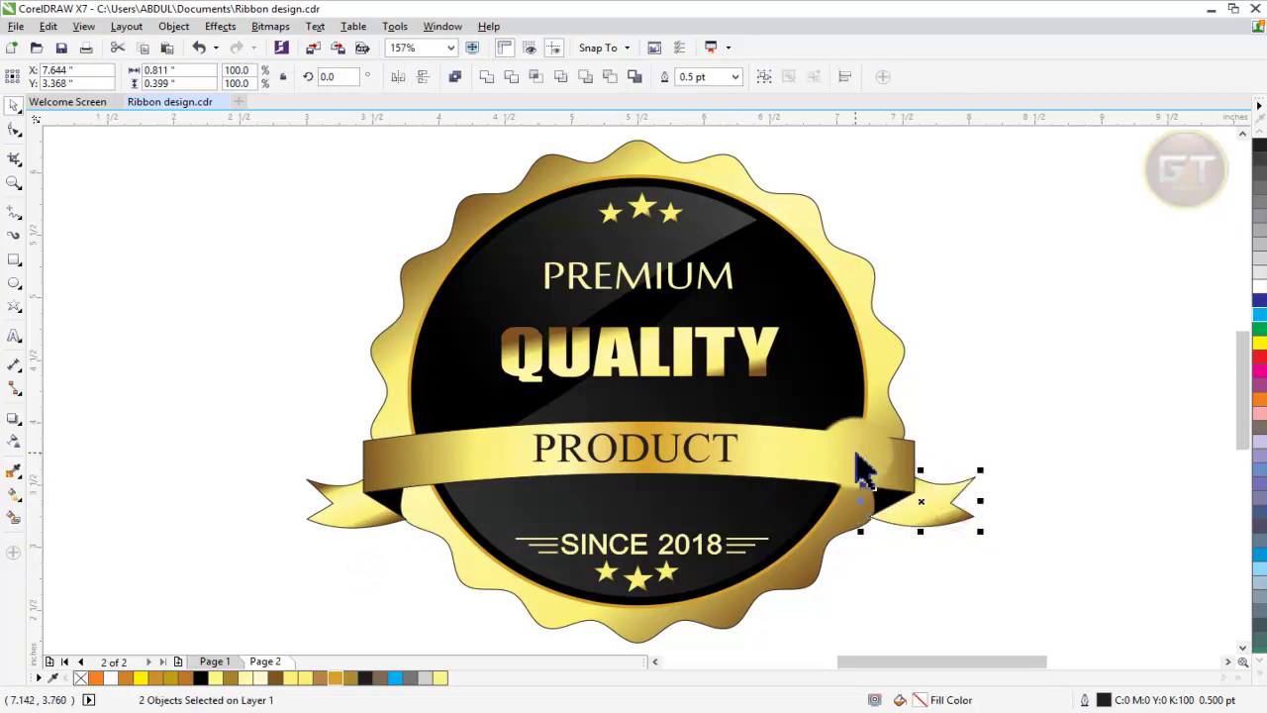
# Step: Place a dark fold on the left tail and regroup the ribbon pieces
pyautogui.moveTo(861, 467); pyautogui.dragTo(396, 515)
pyautogui.keyDown('shift'); pyautogui.click(326, 523); pyautogui.keyUp('shift')
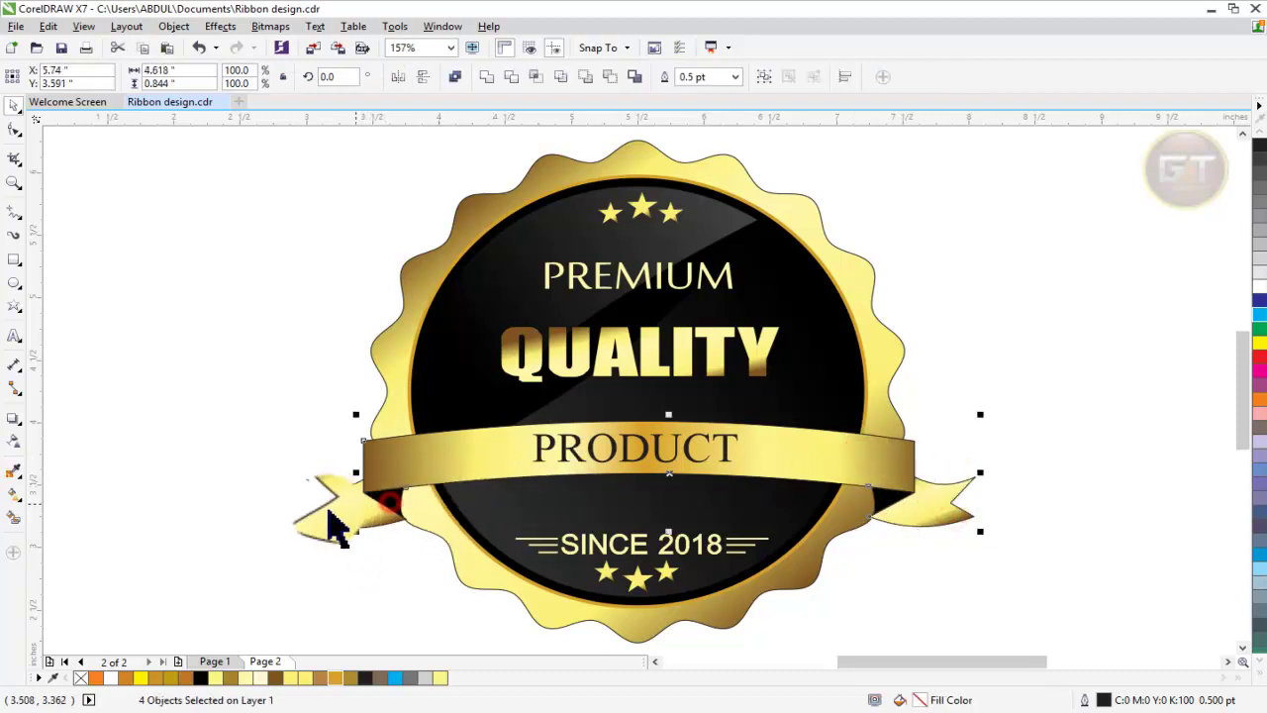
pyautogui.keyDown('shift'); pyautogui.click(324, 510); pyautogui.keyUp('shift')
pyautogui.hotkey('ctrl', 'g')
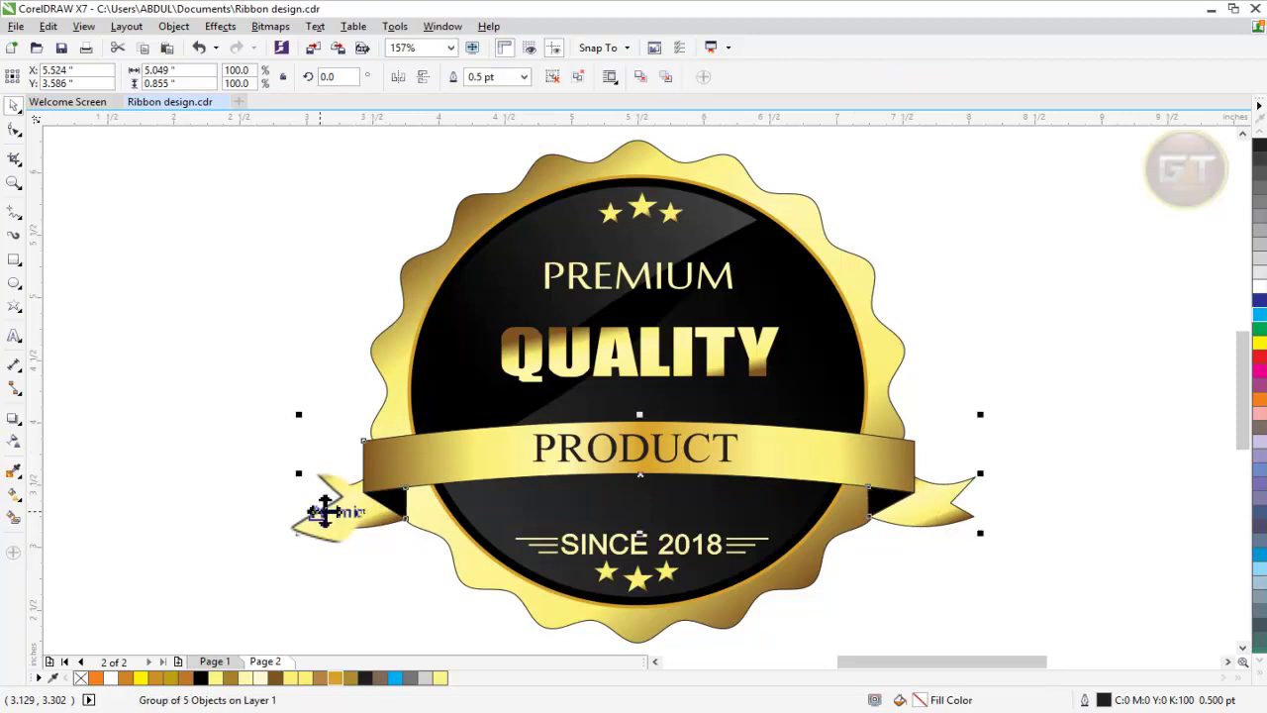
pyautogui.click(254, 376)
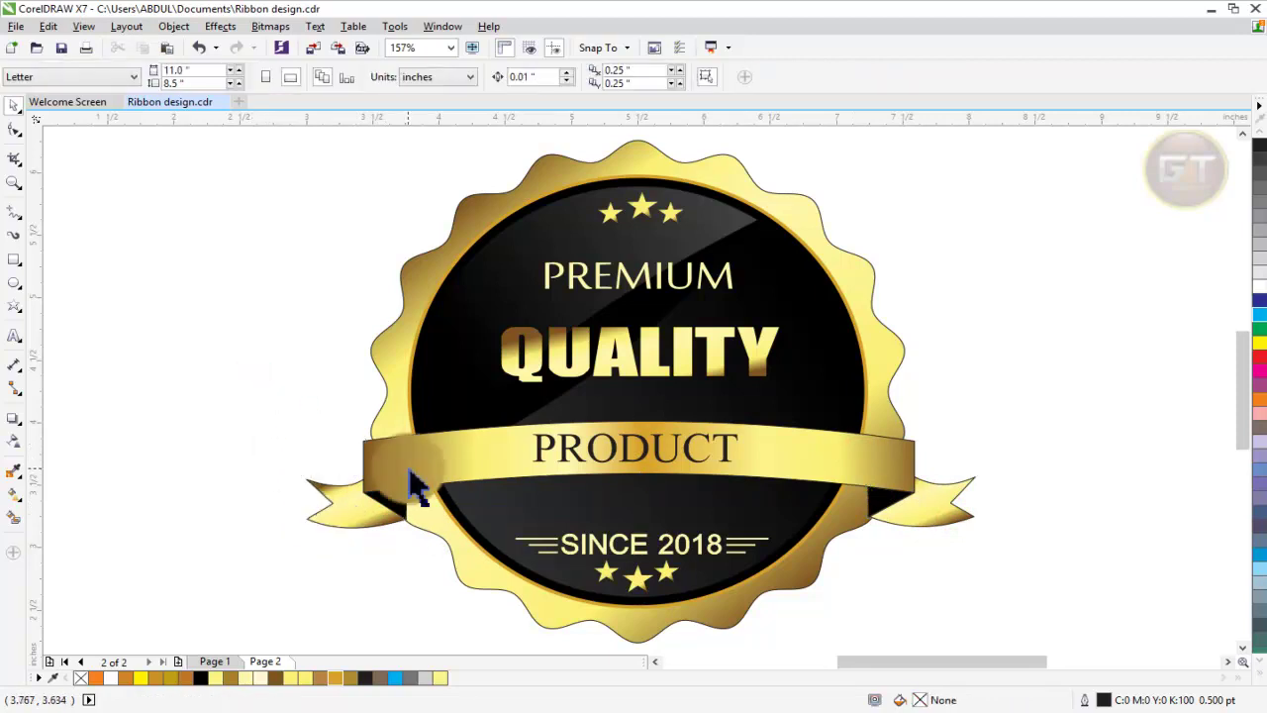
pyautogui.click(938, 516)
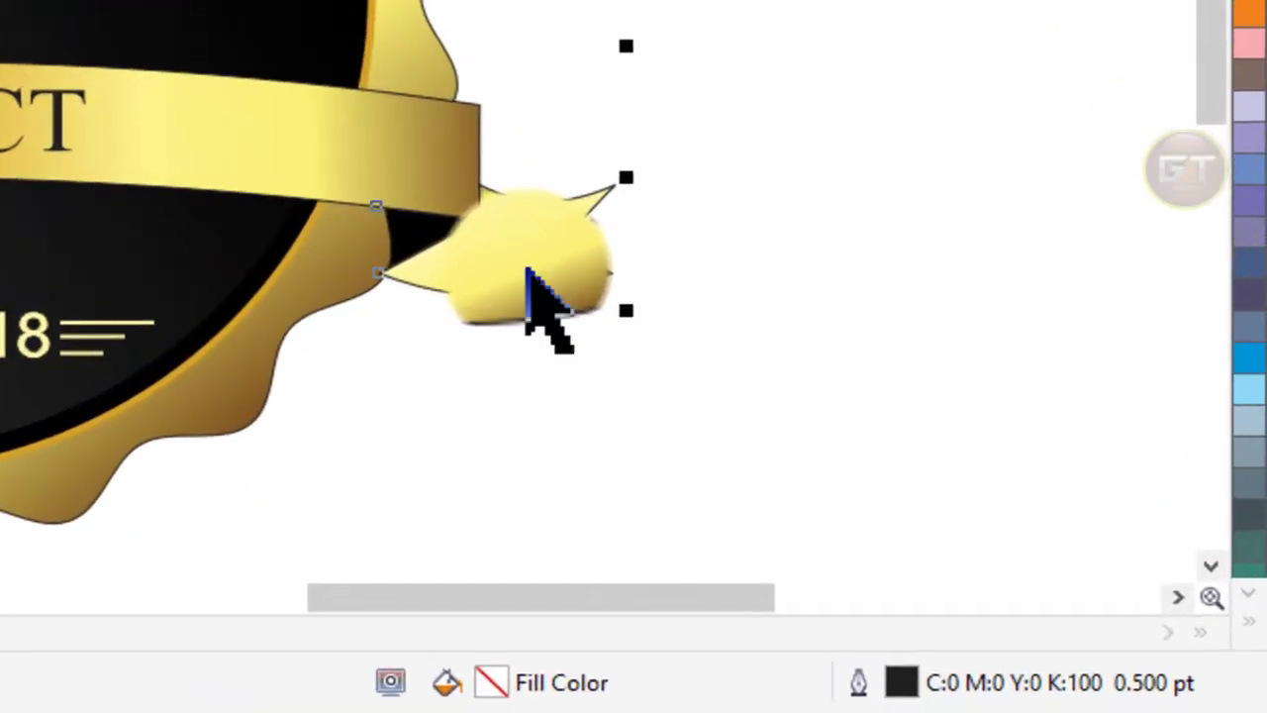
pyautogui.click(1001, 564)
pyautogui.scroll(-2, 665, 400)
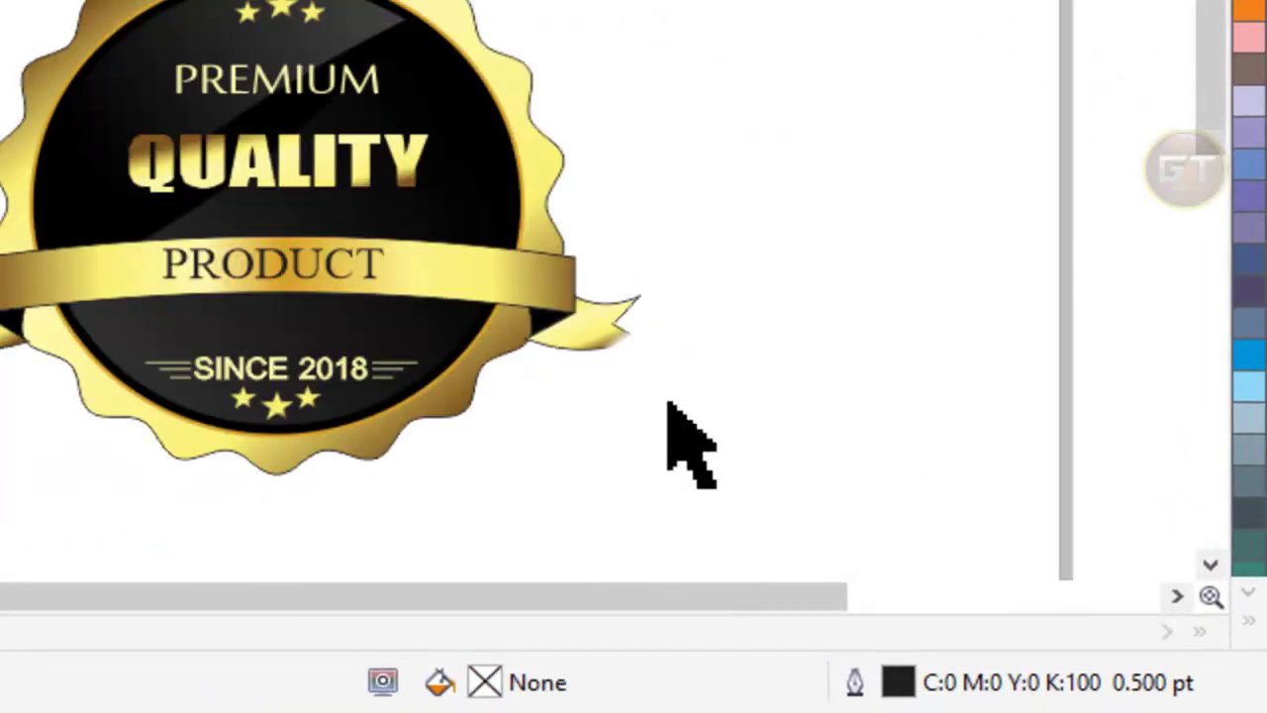
pyautogui.click(886, 209)
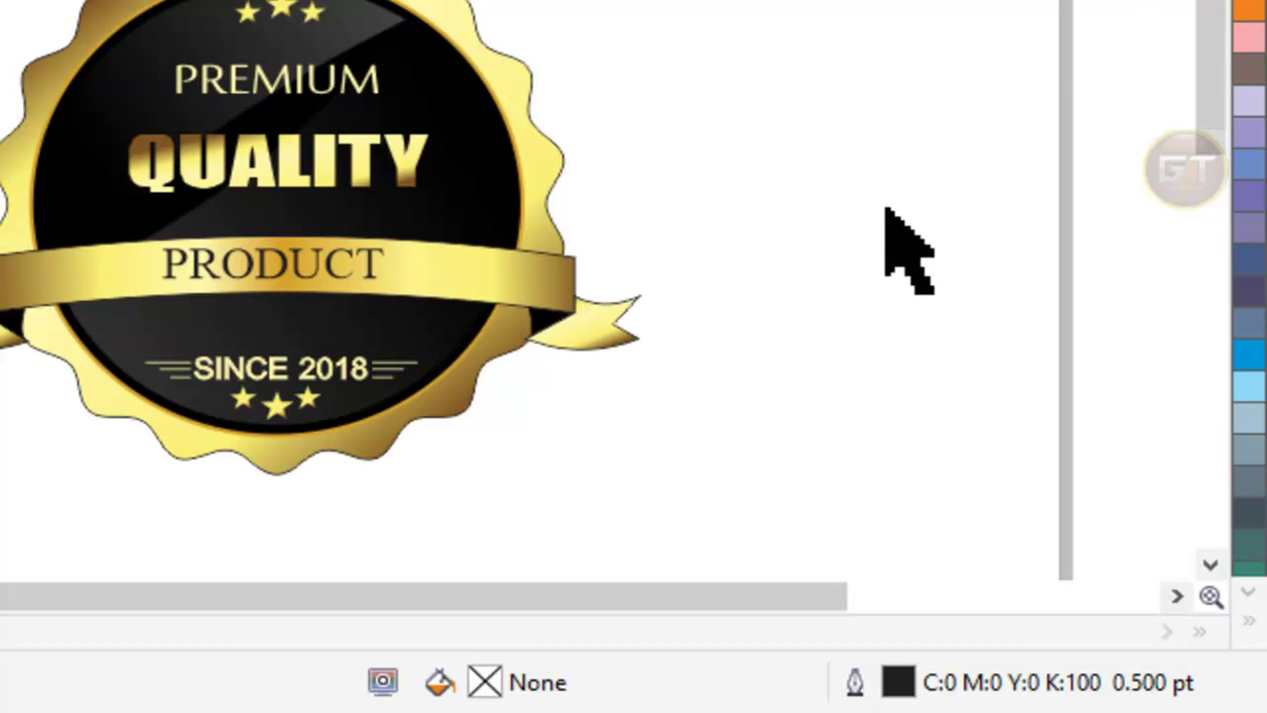
pyautogui.scroll(2, 886, 209)
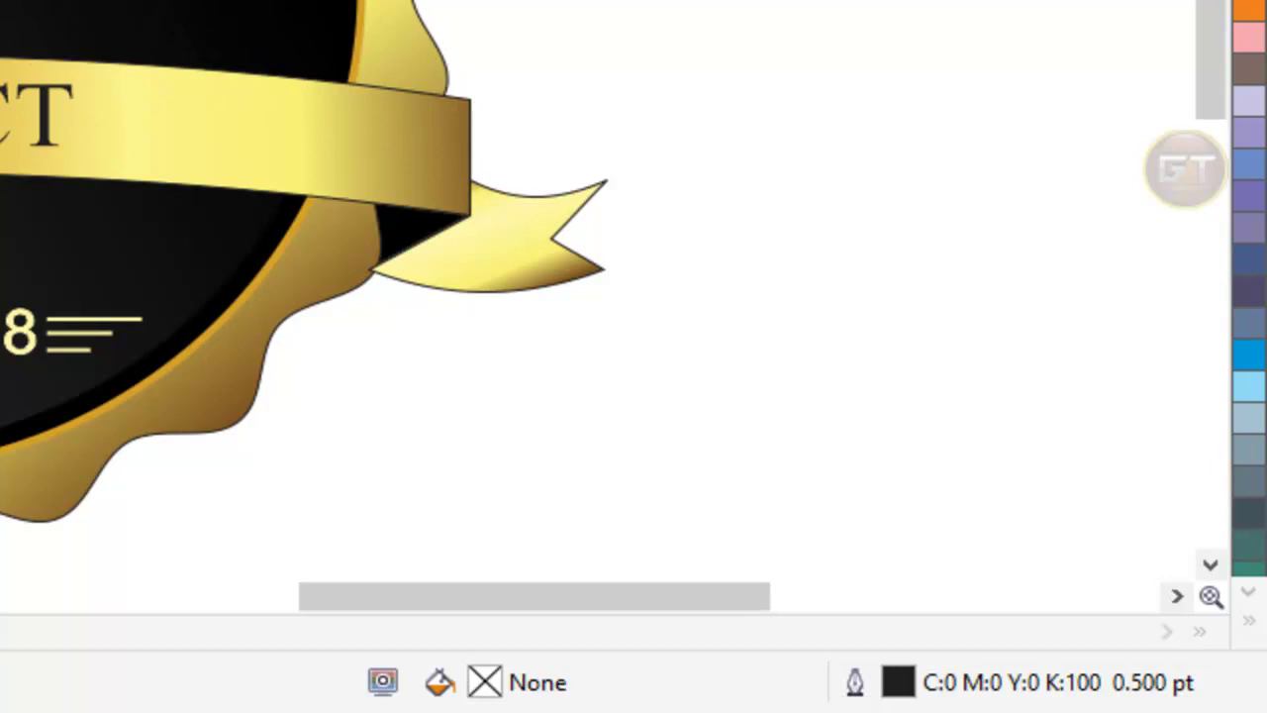
# Step: Remove the outline from the outer wavy badge shape
pyautogui.hotkey('ctrl', 'a')
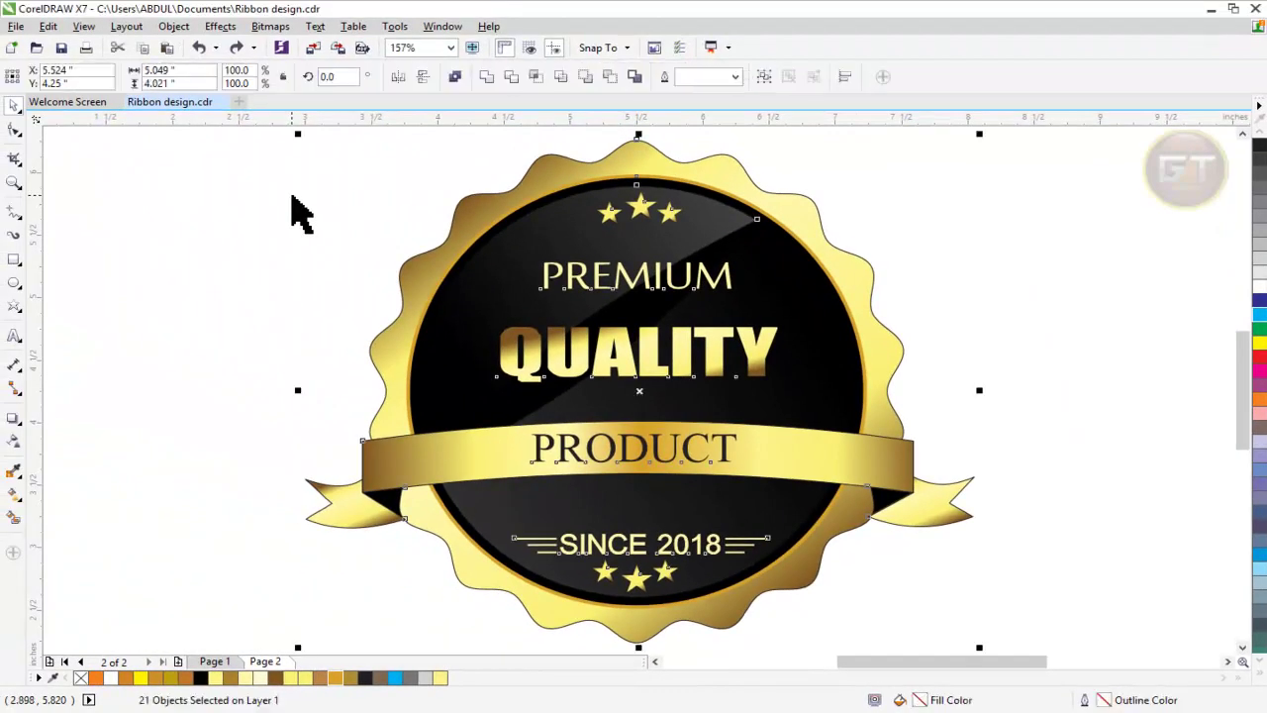
pyautogui.click(956, 227)
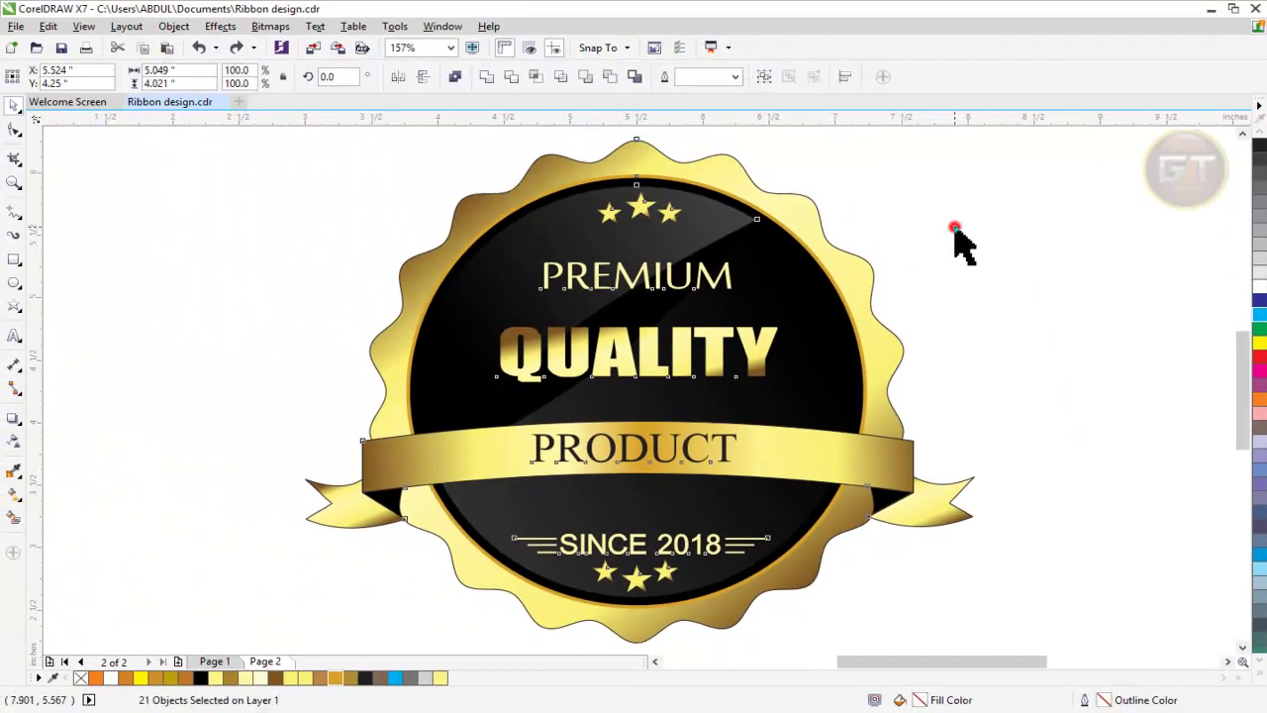
pyautogui.click(803, 206)
pyautogui.click(553, 77)
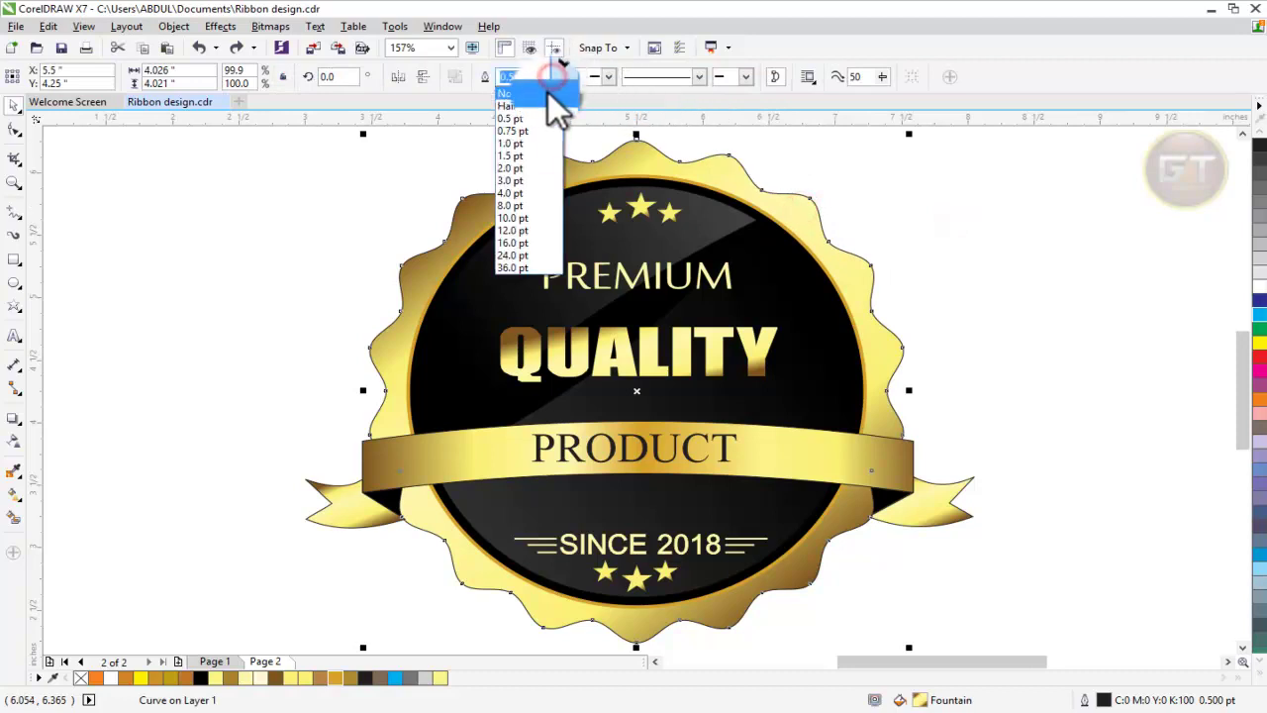
pyautogui.click(262, 292)
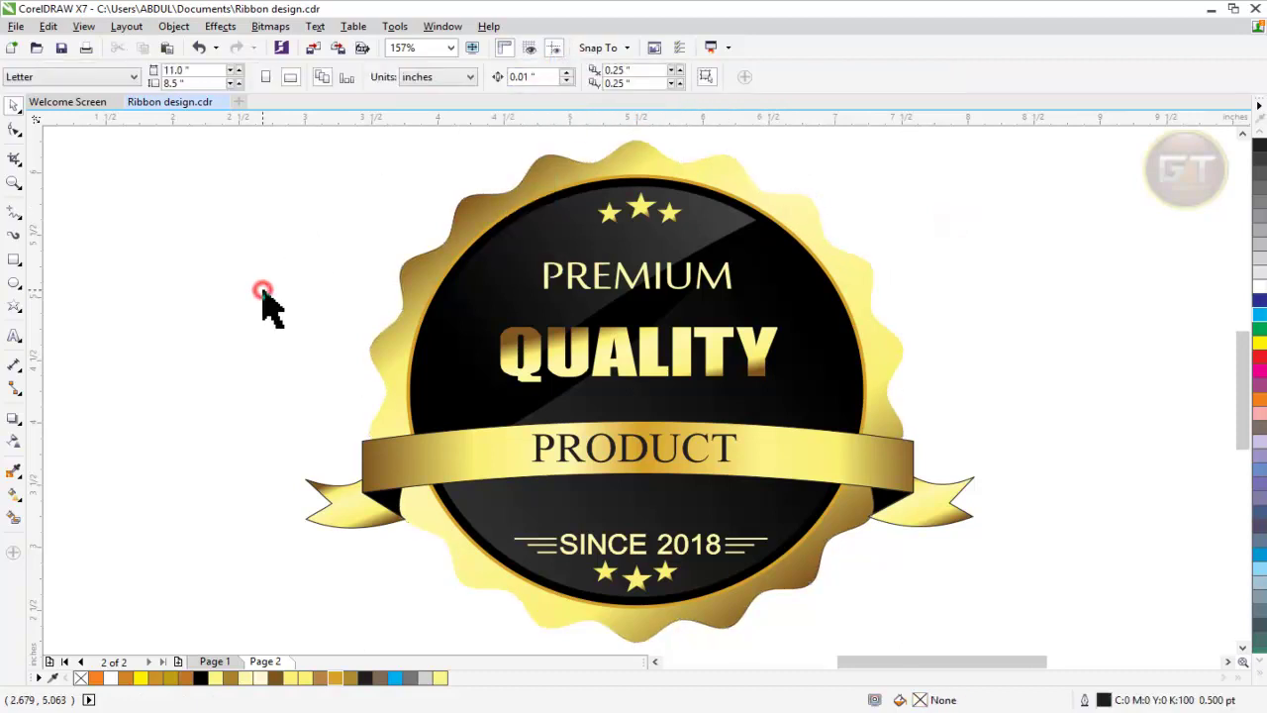
# Step: Set the outlines of the left ribbon tail and main ribbon band to None
pyautogui.click(329, 503)
pyautogui.click(560, 72)
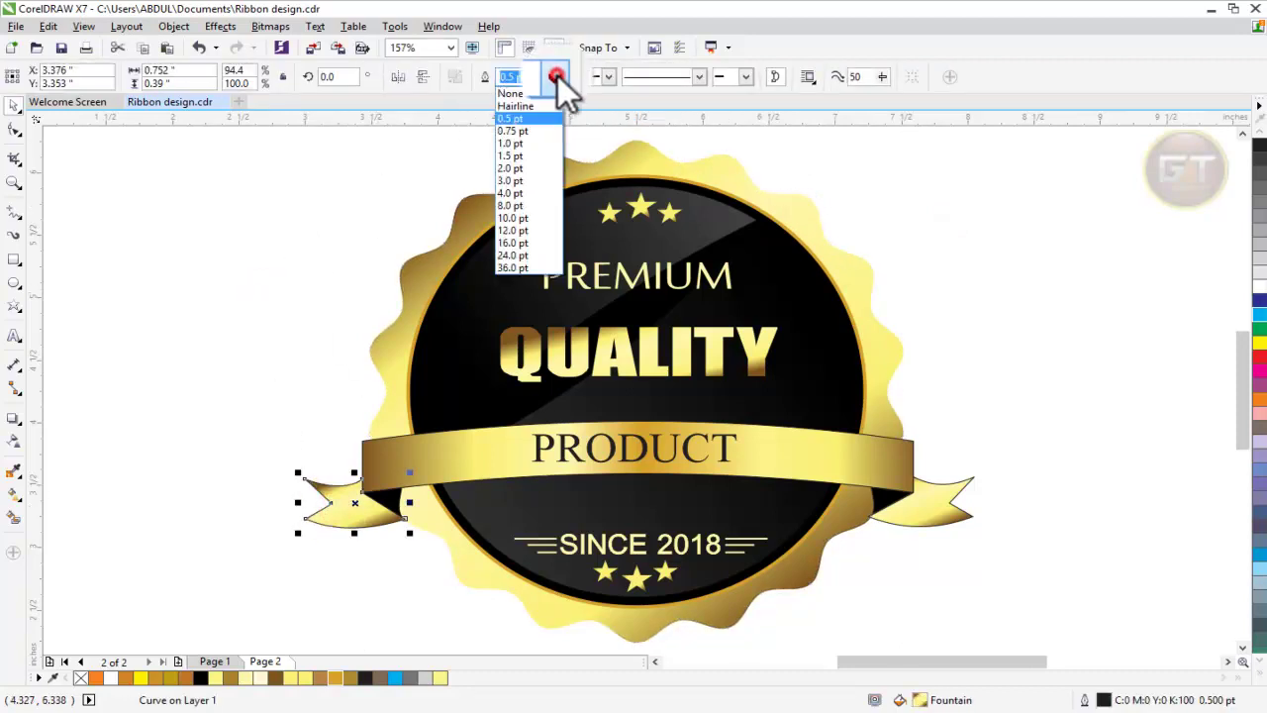
pyautogui.click(548, 93)
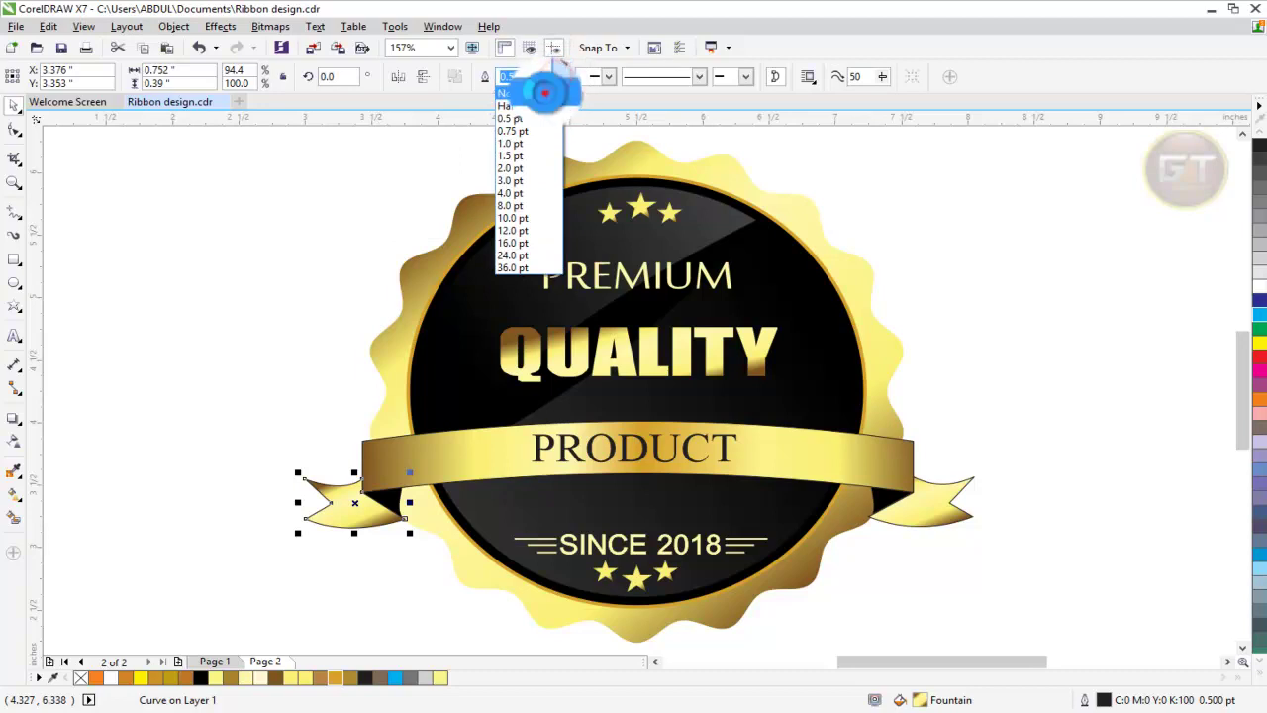
pyautogui.click(876, 462)
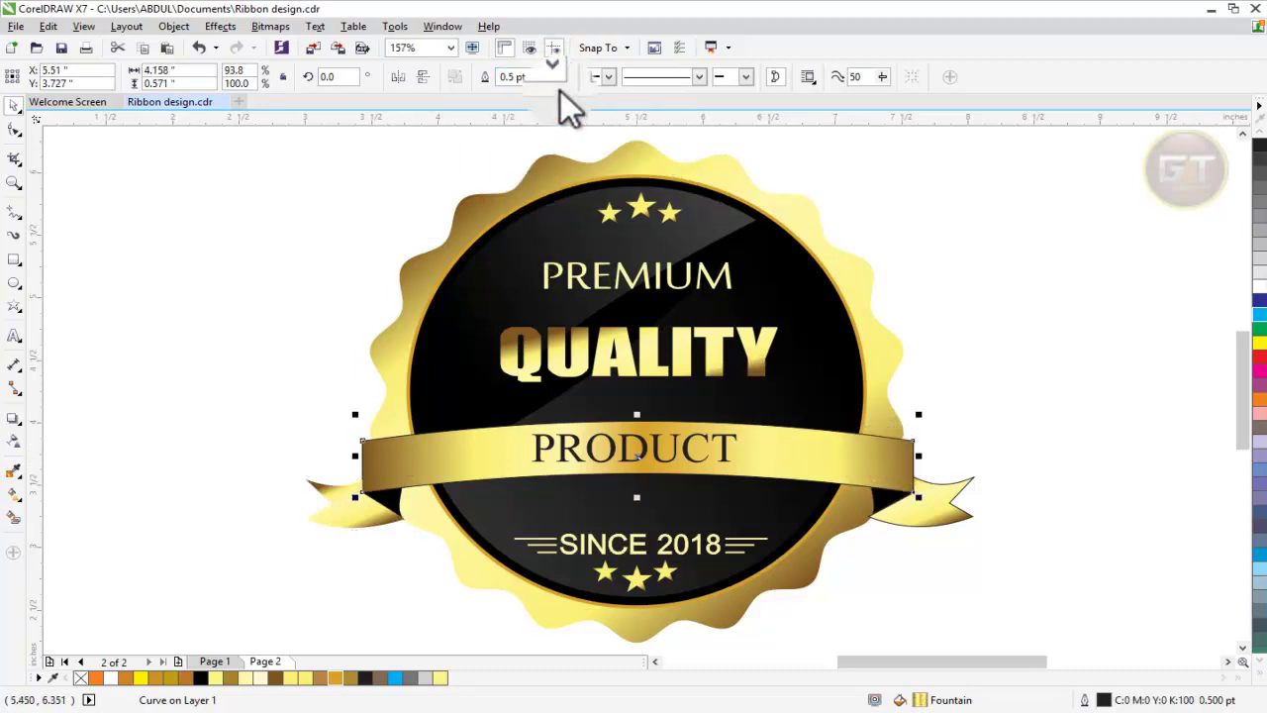
pyautogui.click(554, 77)
pyautogui.click(554, 93)
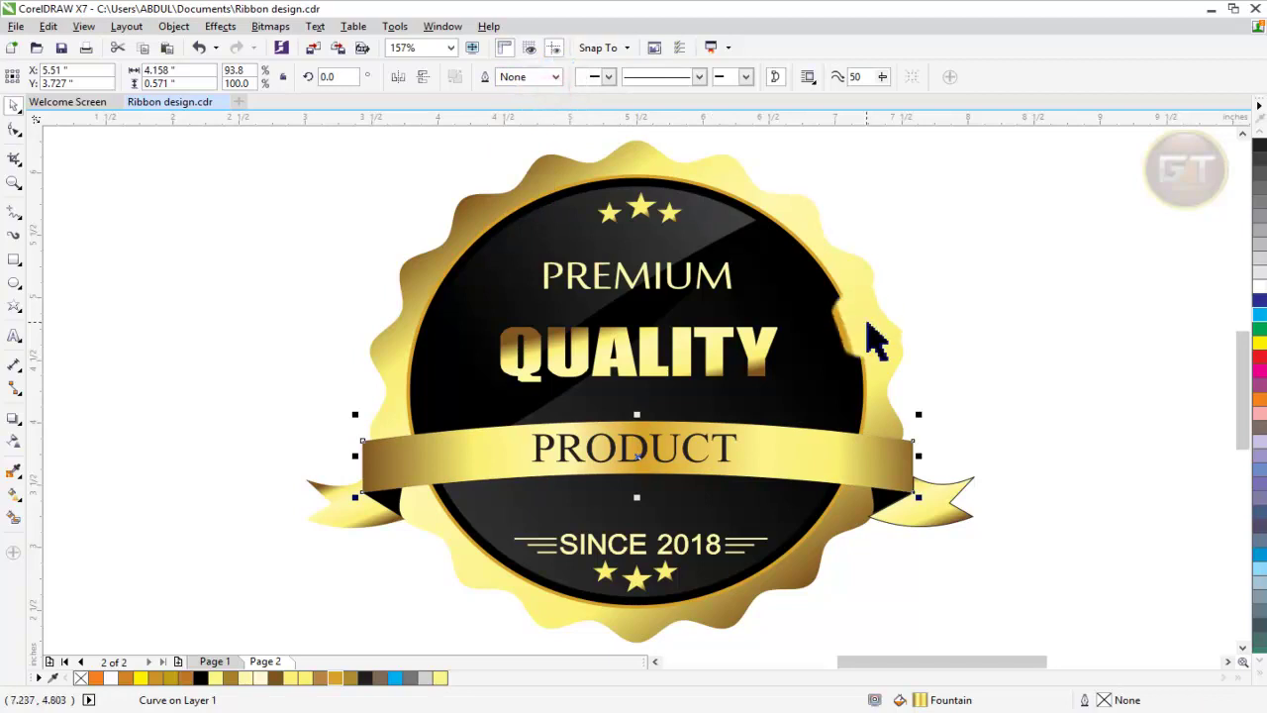
# Step: Remove the right ribbon tail's outline
pyautogui.click(1022, 445)
pyautogui.click(928, 520)
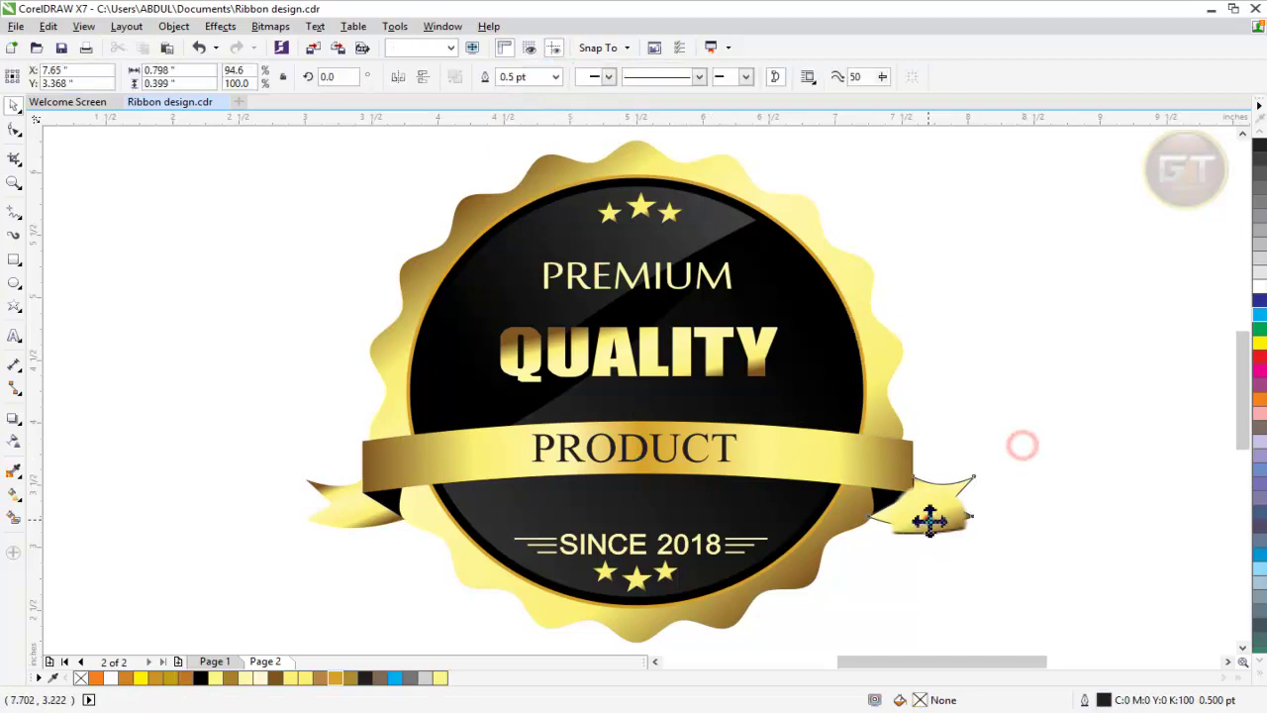
pyautogui.click(558, 79)
pyautogui.click(1085, 427)
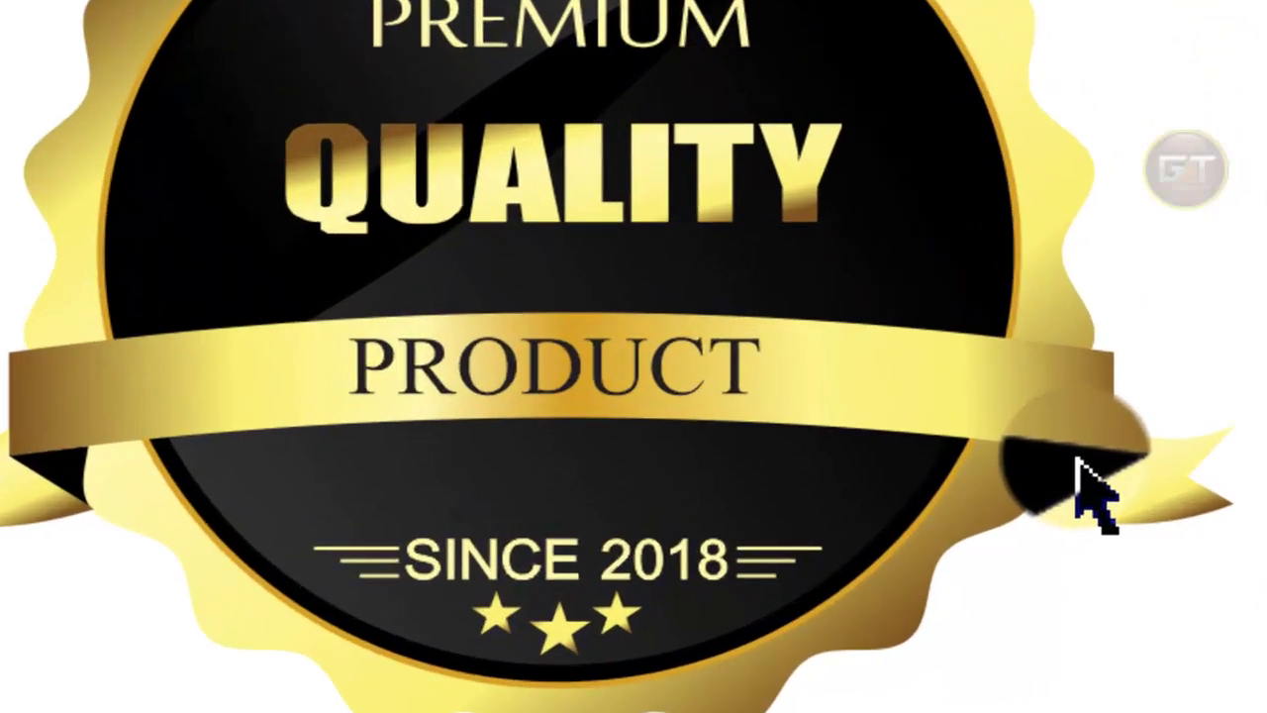
pyautogui.click(1079, 461)
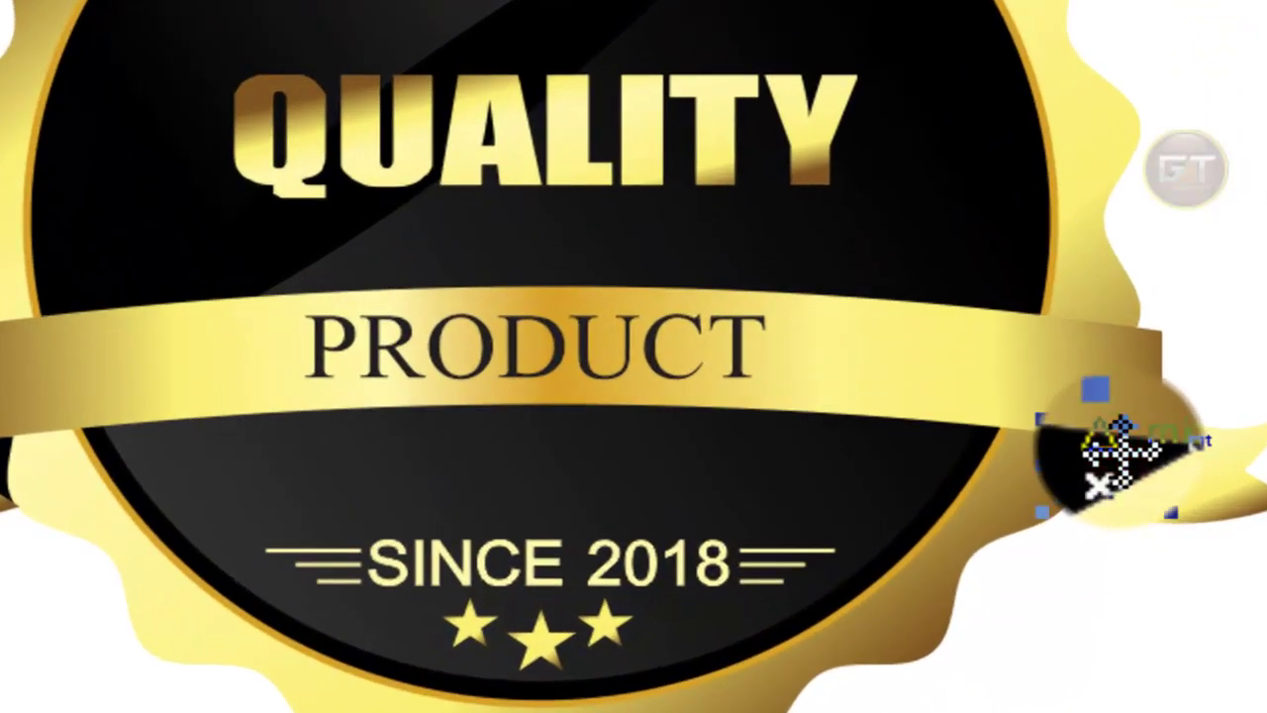
pyautogui.moveTo(1099, 451); pyautogui.dragTo(1232, 485)
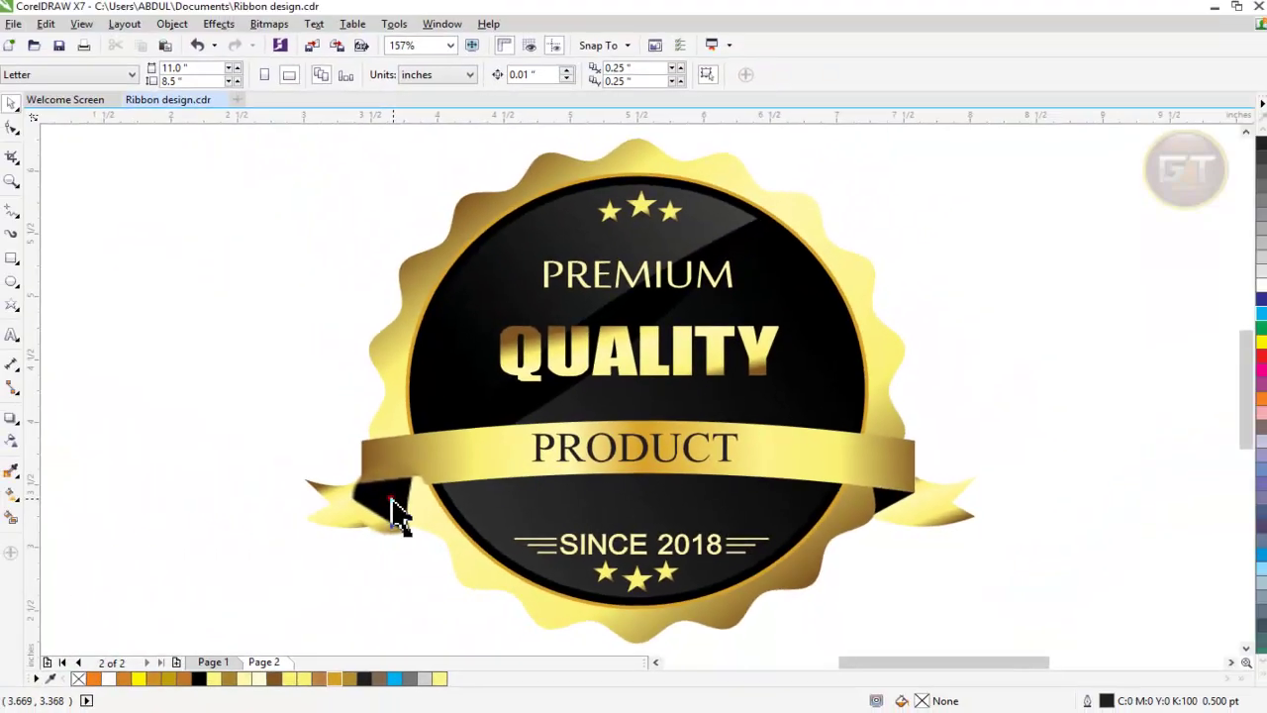
# Step: Set the outlines of both dark folds behind the tails to None
pyautogui.click(384, 503)
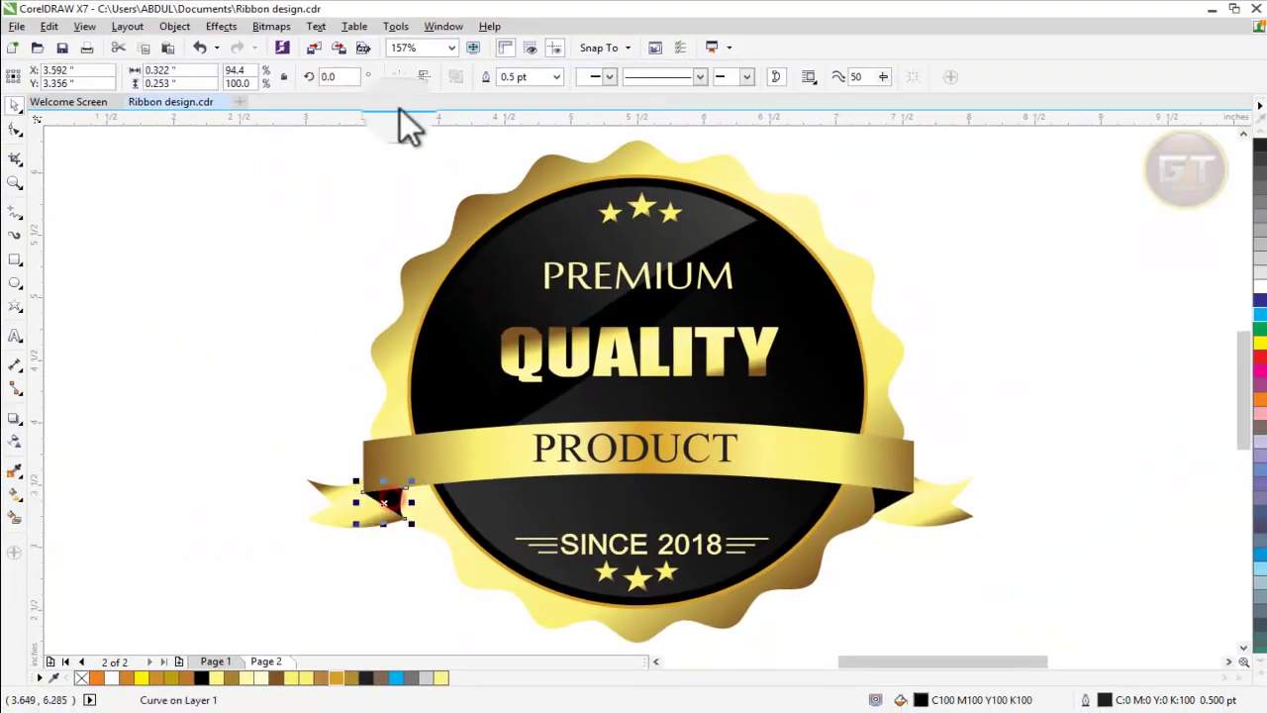
pyautogui.click(559, 84)
pyautogui.click(516, 91)
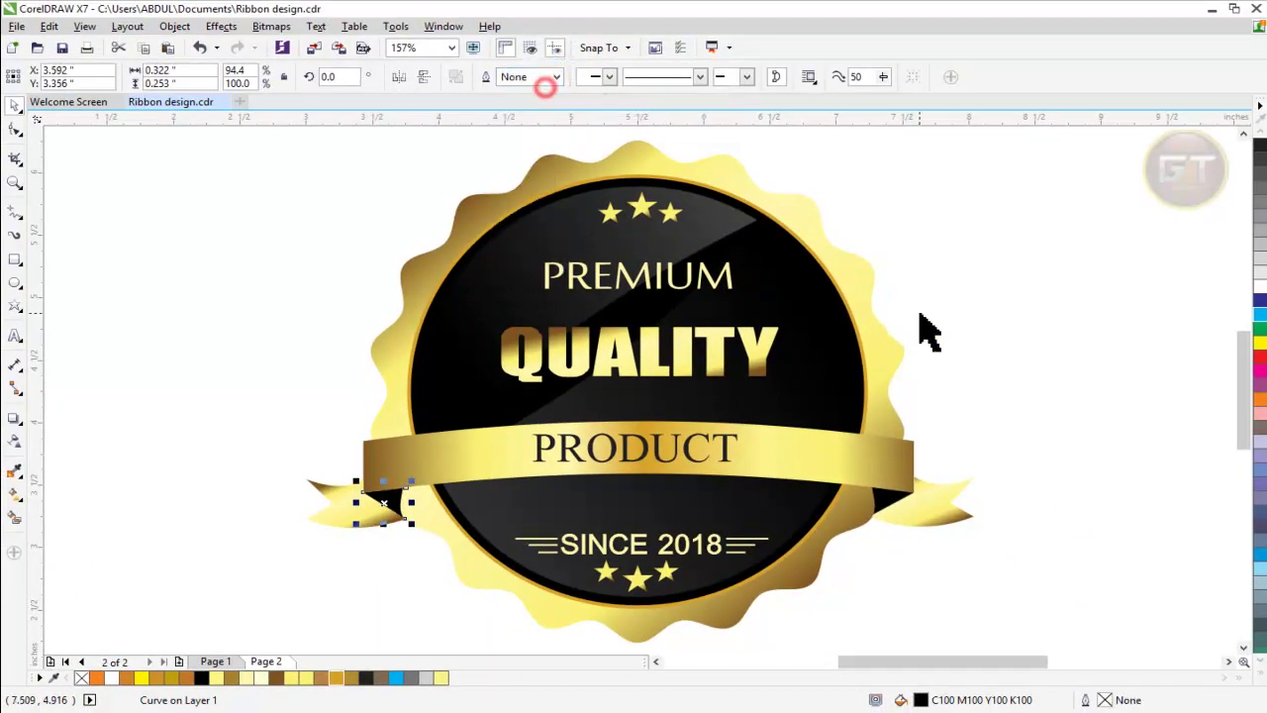
pyautogui.click(1002, 439)
pyautogui.click(906, 519)
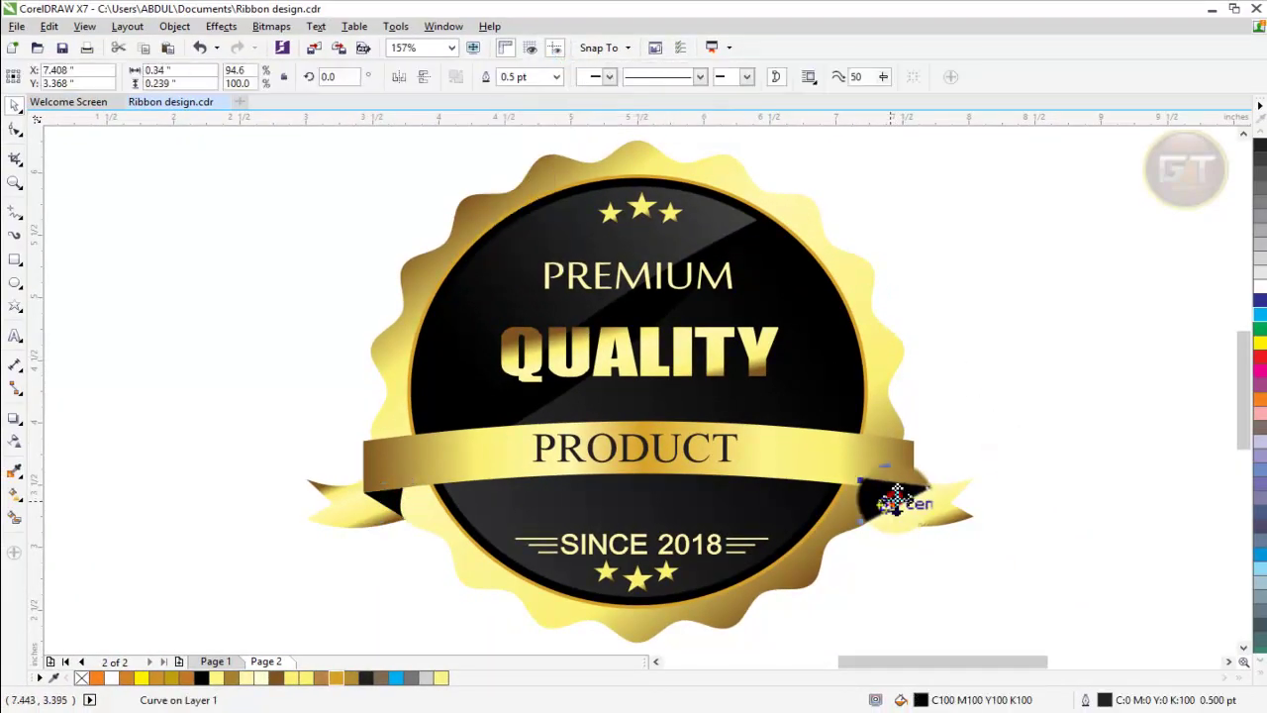
pyautogui.click(559, 79)
pyautogui.click(1055, 341)
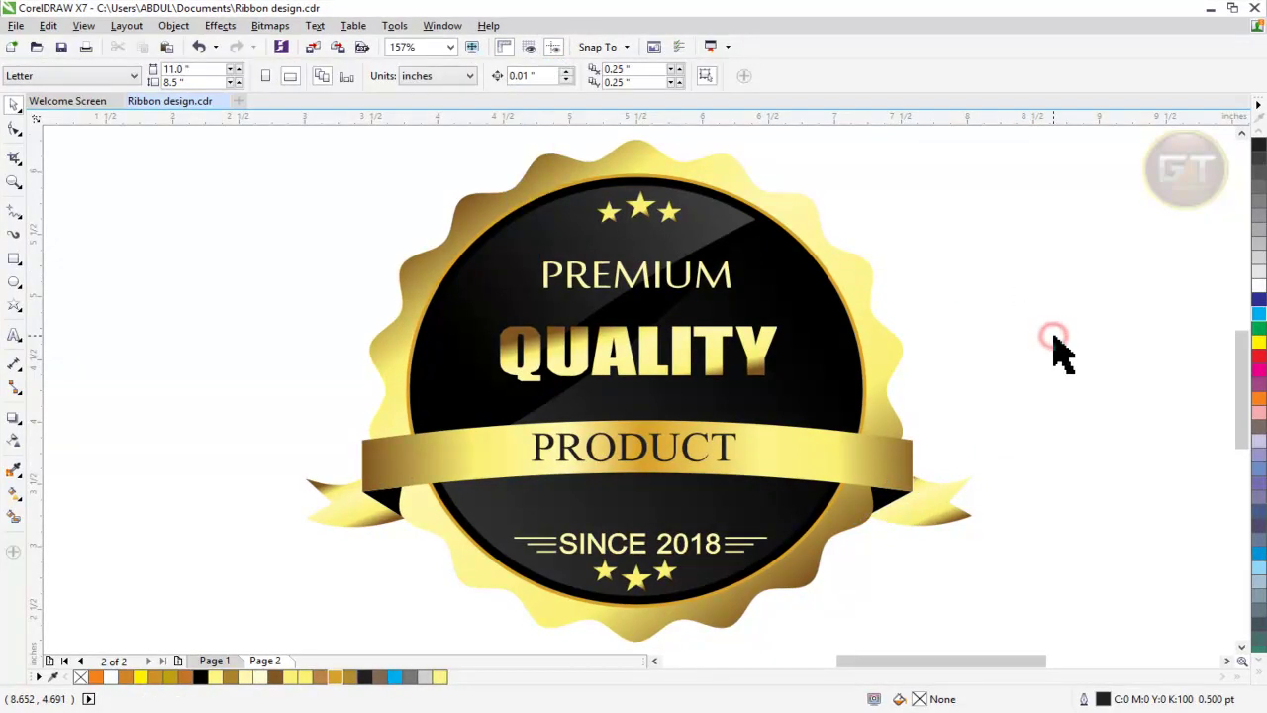
# Step: Give PRODUCT a hairline outline coloured brown from the palette
pyautogui.click(725, 455)
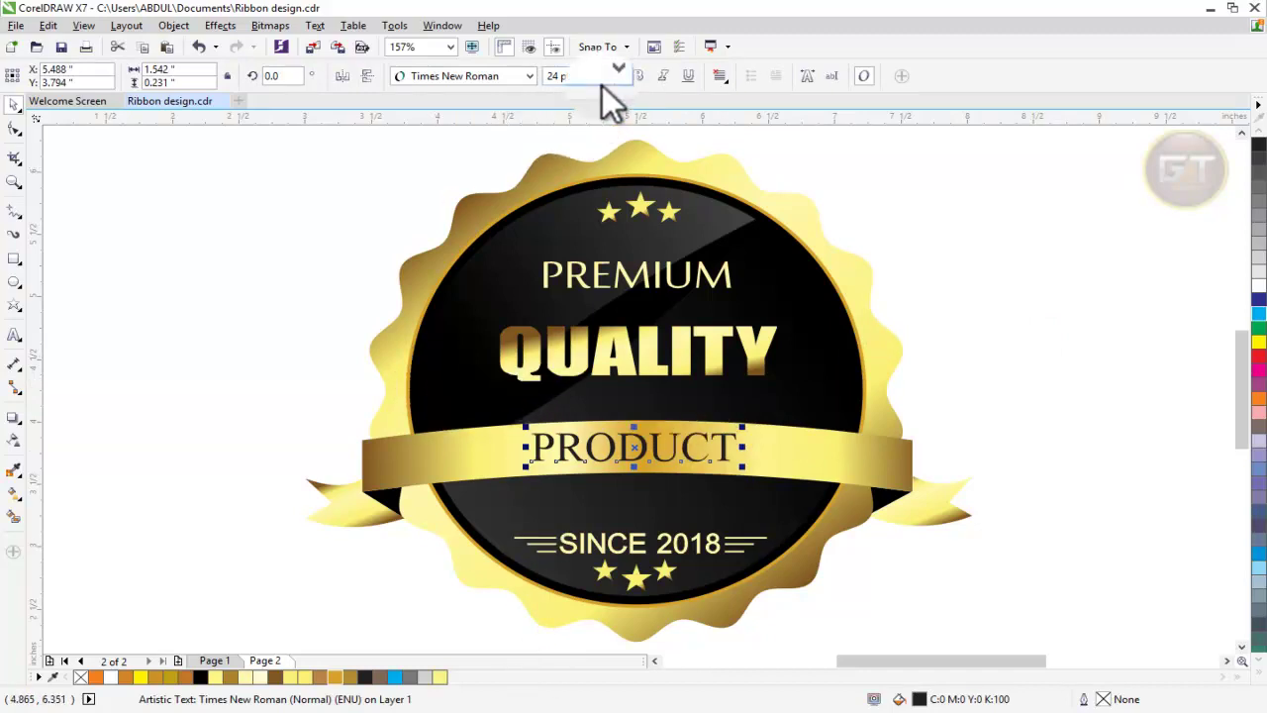
pyautogui.press('F12')
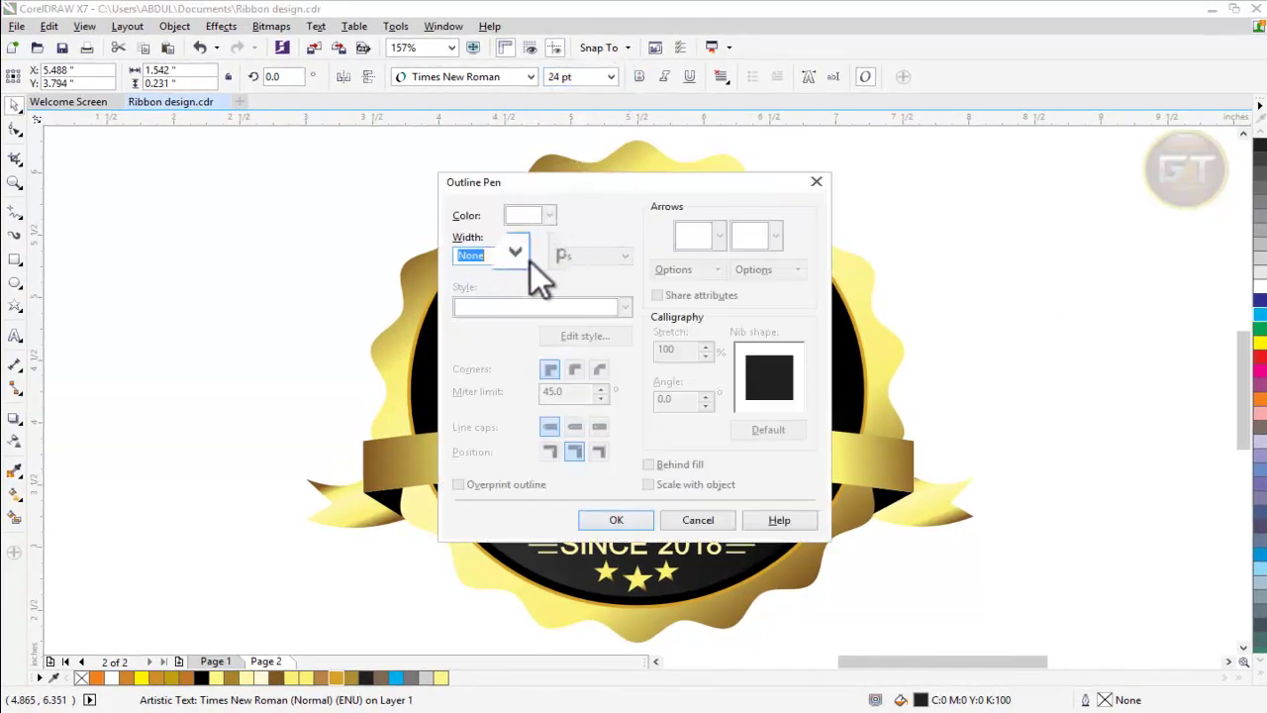
pyautogui.click(520, 253)
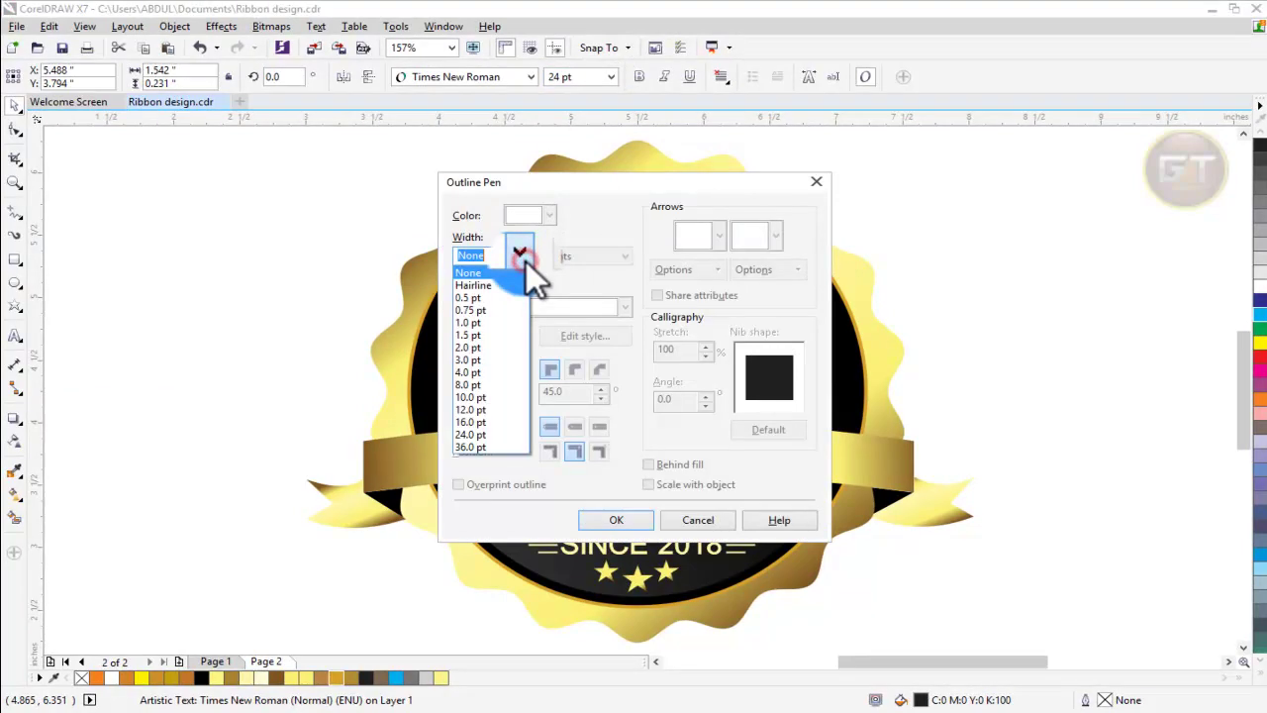
pyautogui.click(500, 288)
pyautogui.click(633, 519)
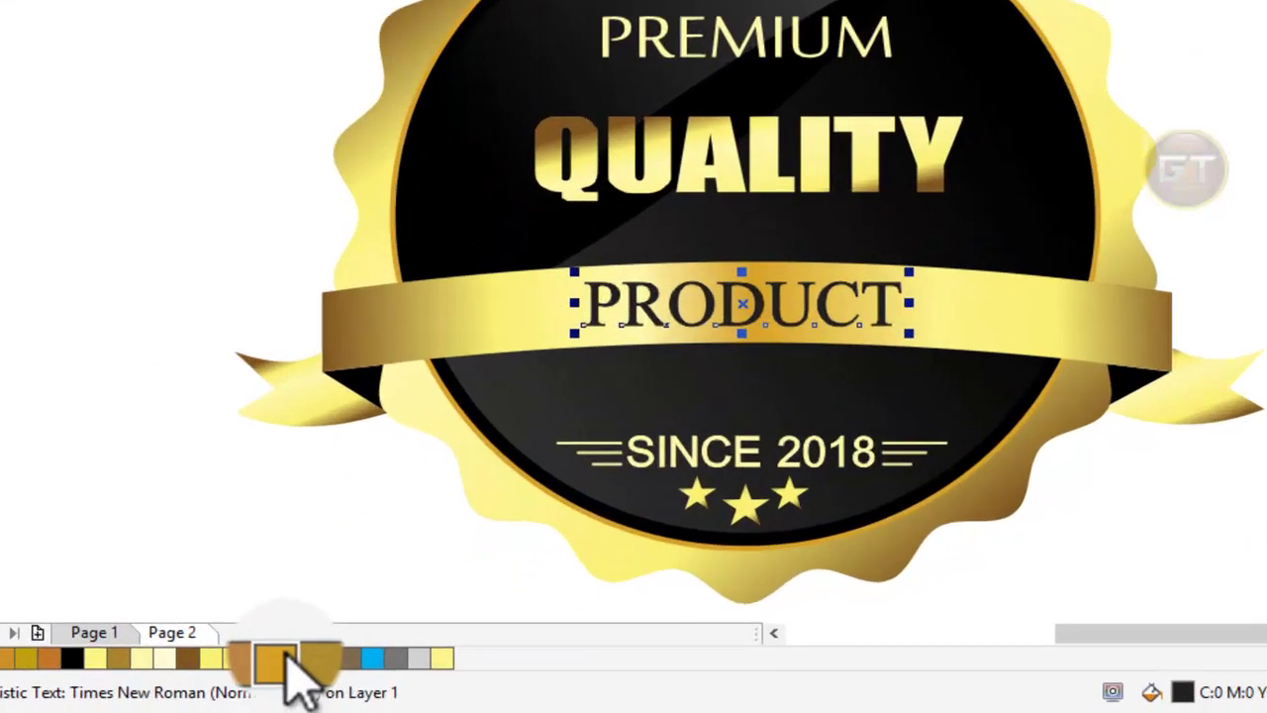
pyautogui.rightClick(287, 655)
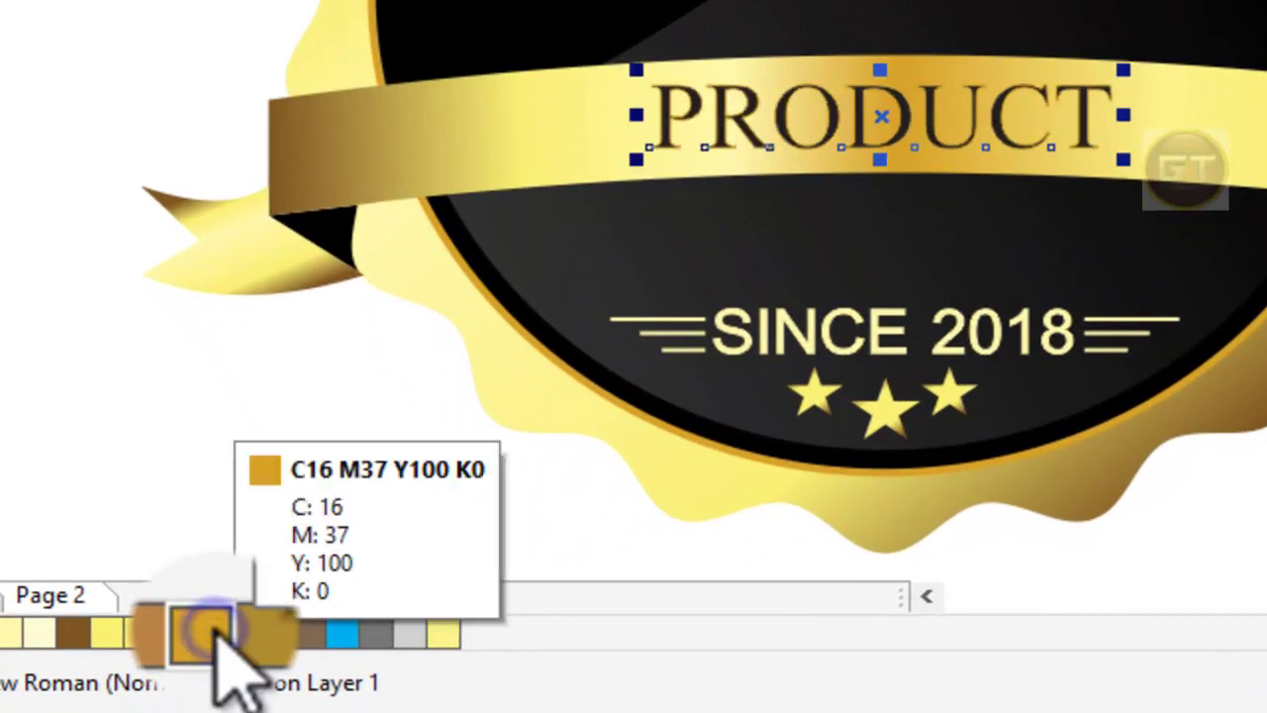
pyautogui.rightClick(216, 633)
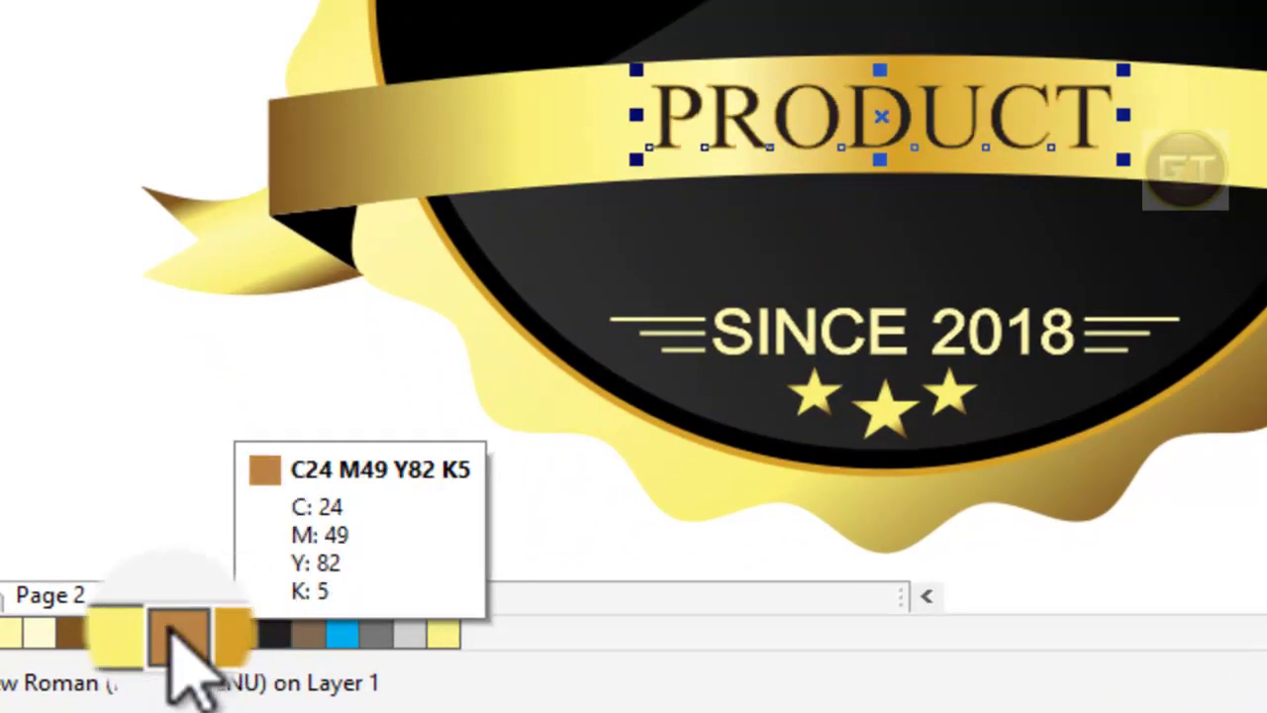
pyautogui.rightClick(128, 627)
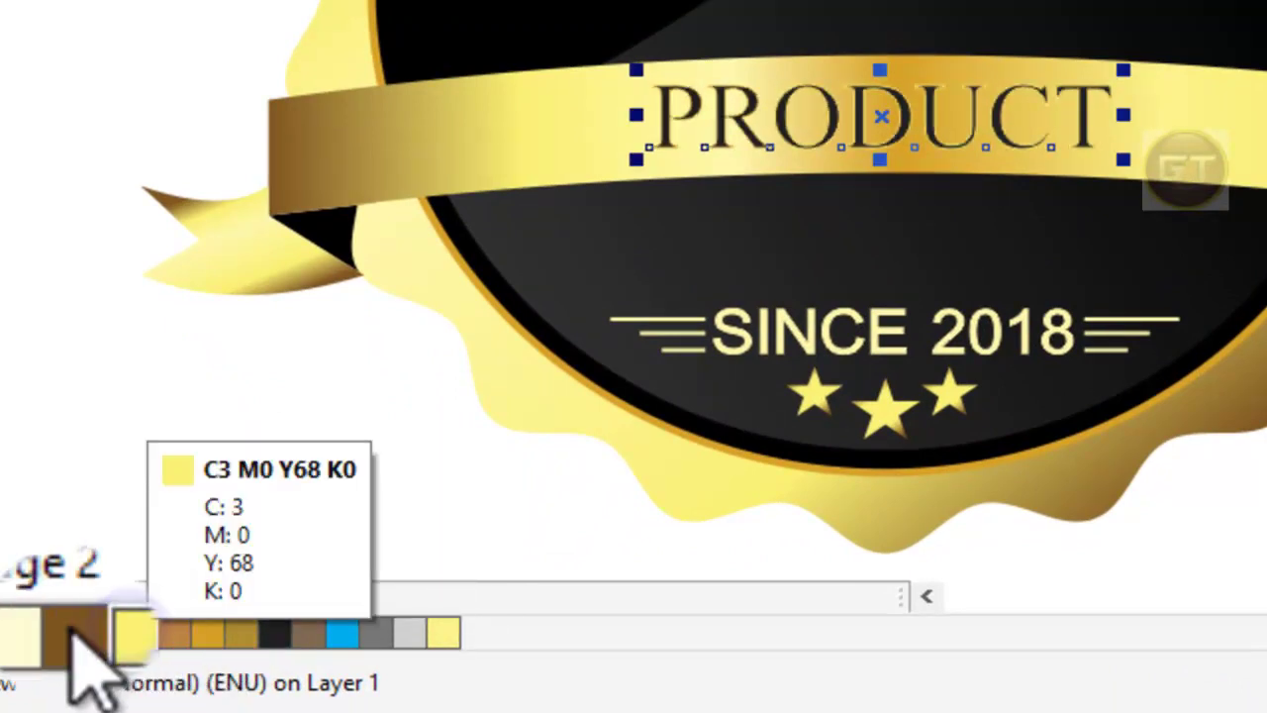
pyautogui.rightClick(69, 629)
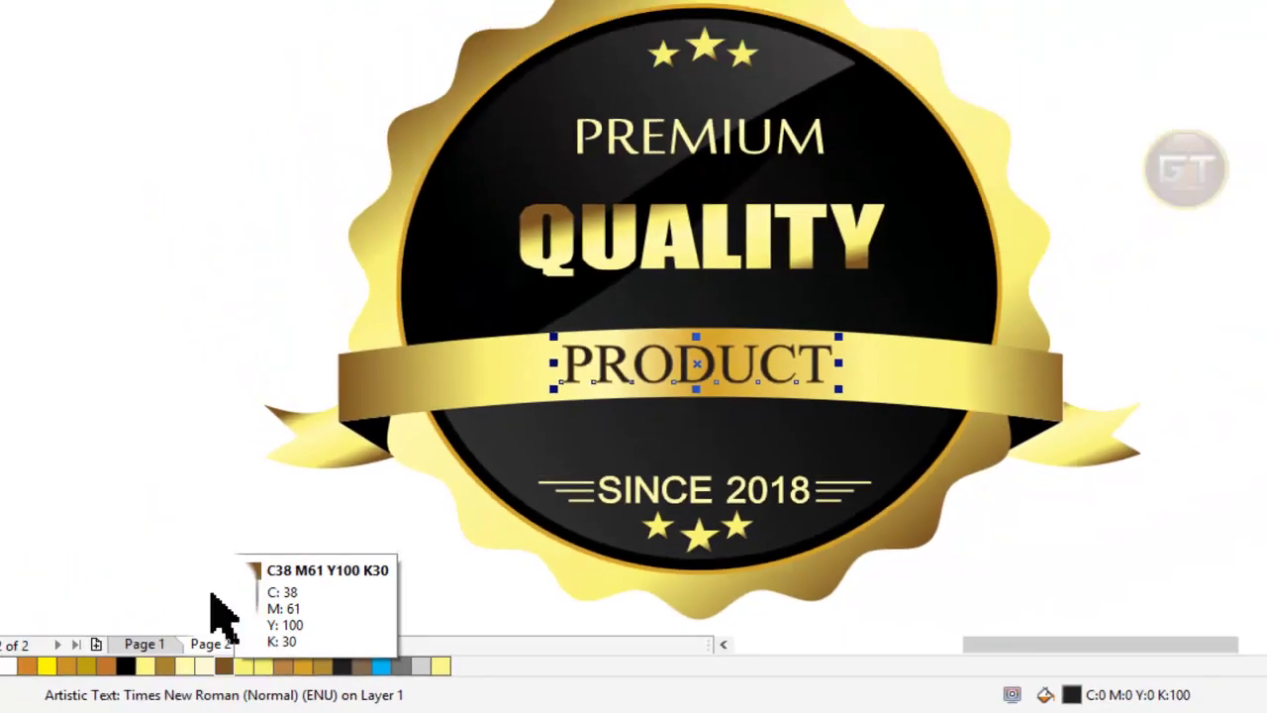
# Step: Give the glossy overlay a transparency fade sweeping across the badge toward its top-right
pyautogui.click(198, 352)
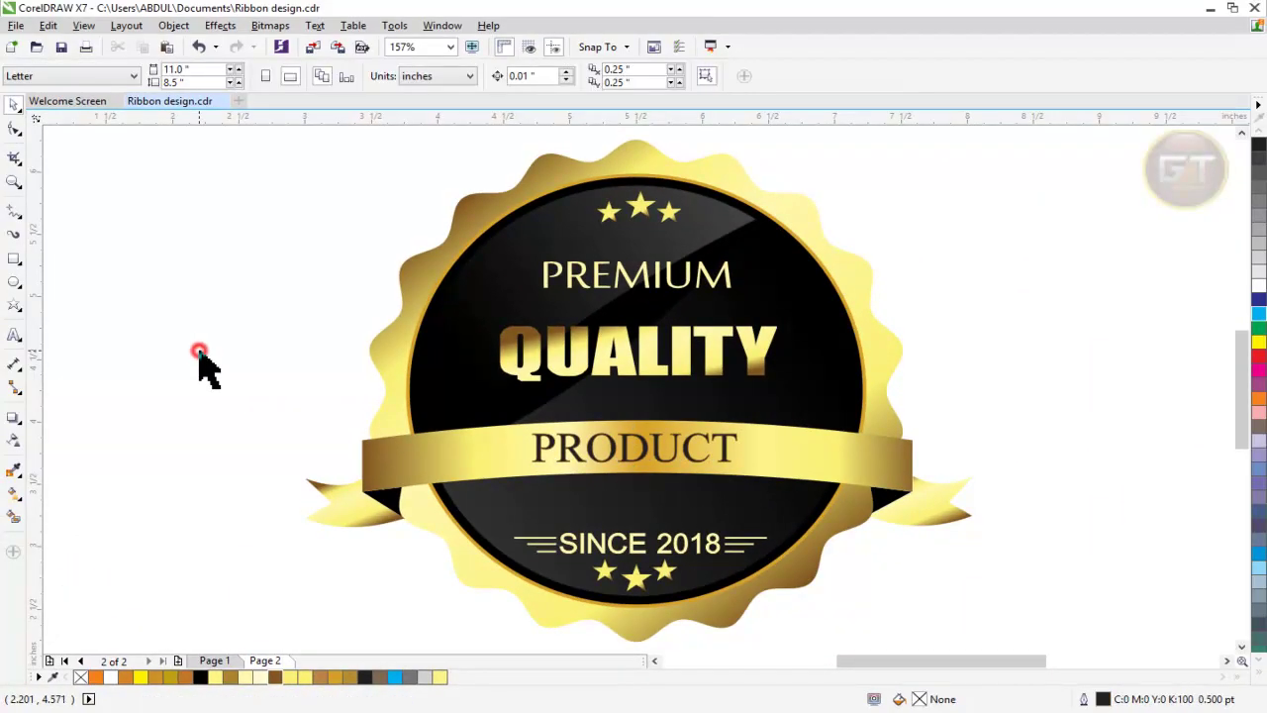
pyautogui.scroll(-2, 198, 352)
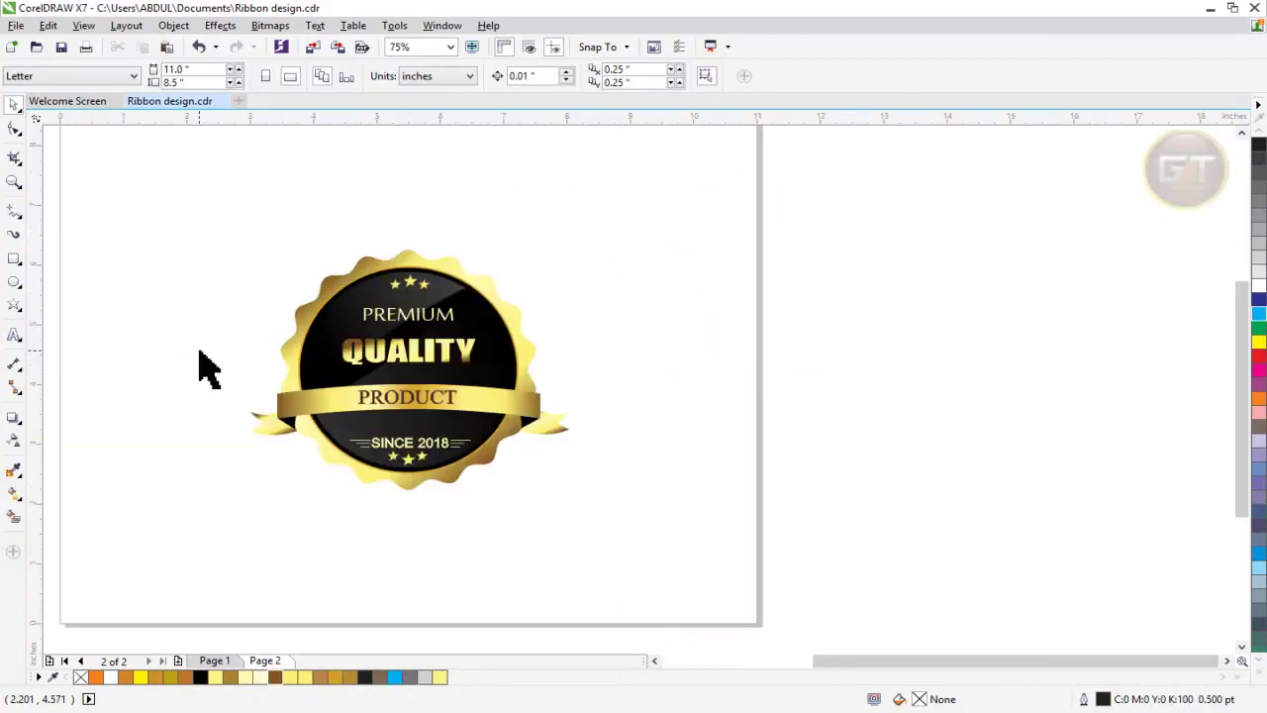
pyautogui.click(339, 429)
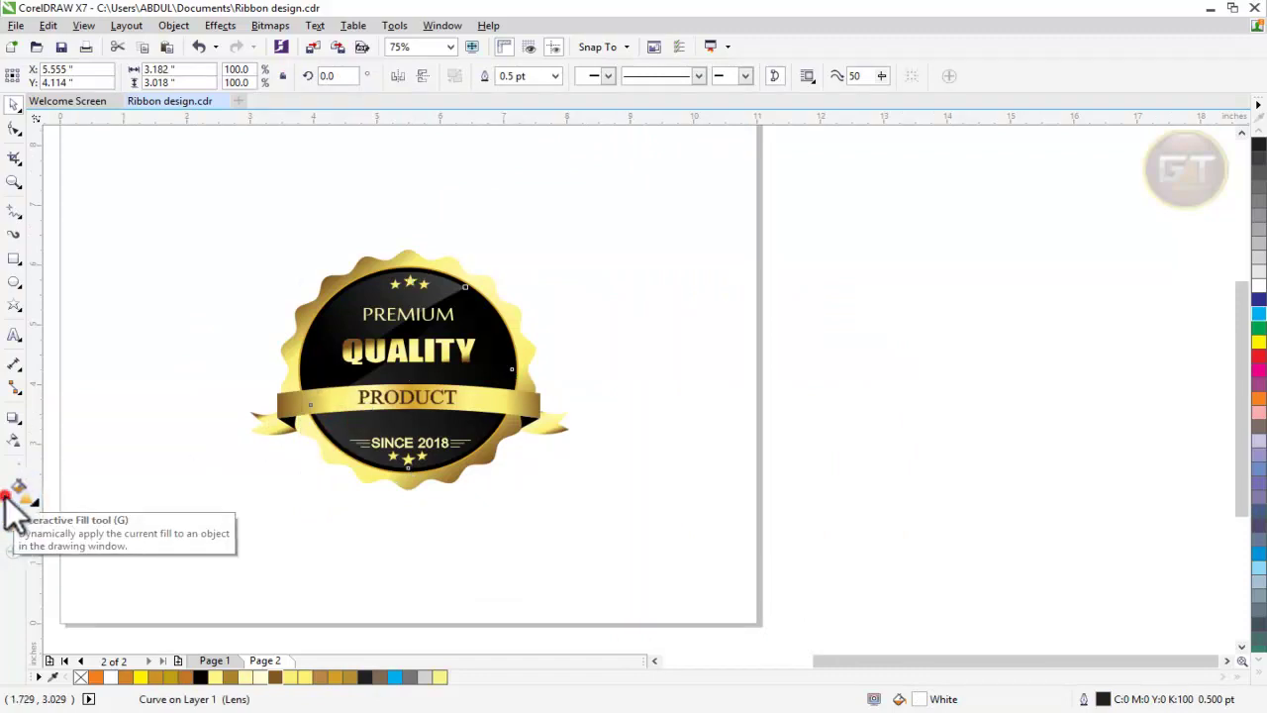
pyautogui.click(14, 490)
pyautogui.click(14, 440)
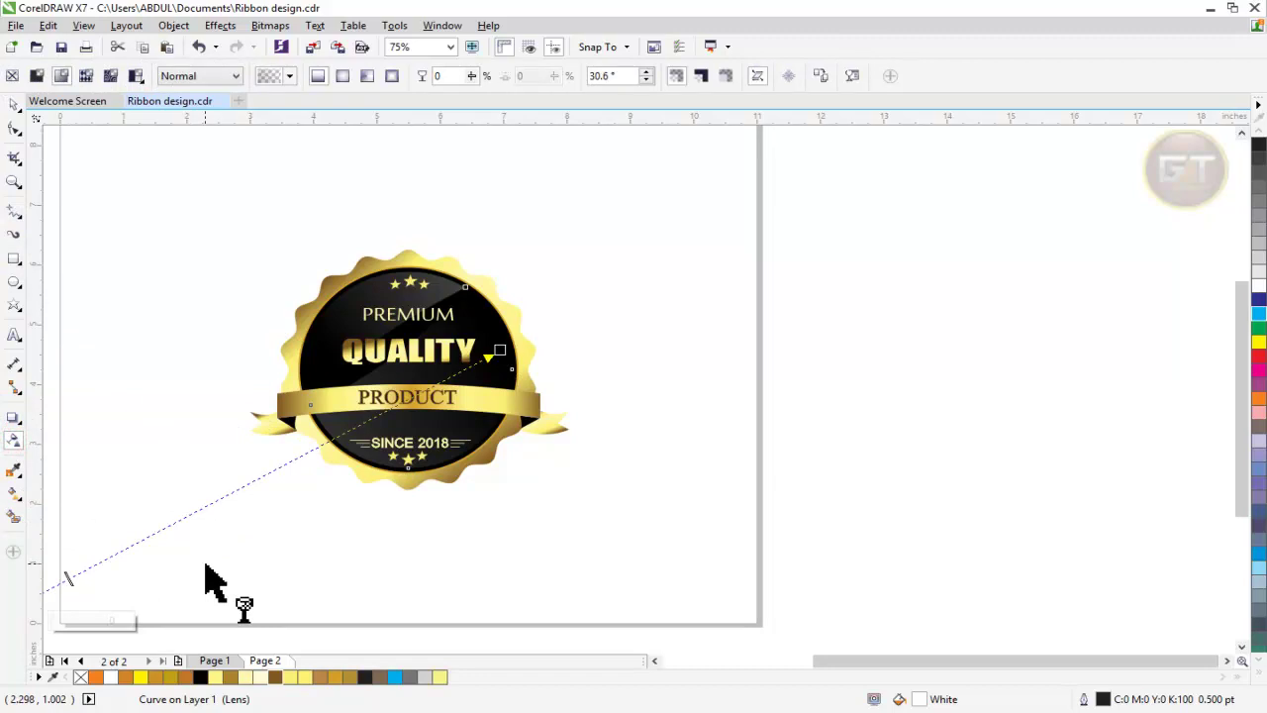
pyautogui.scroll(-2, 144, 594)
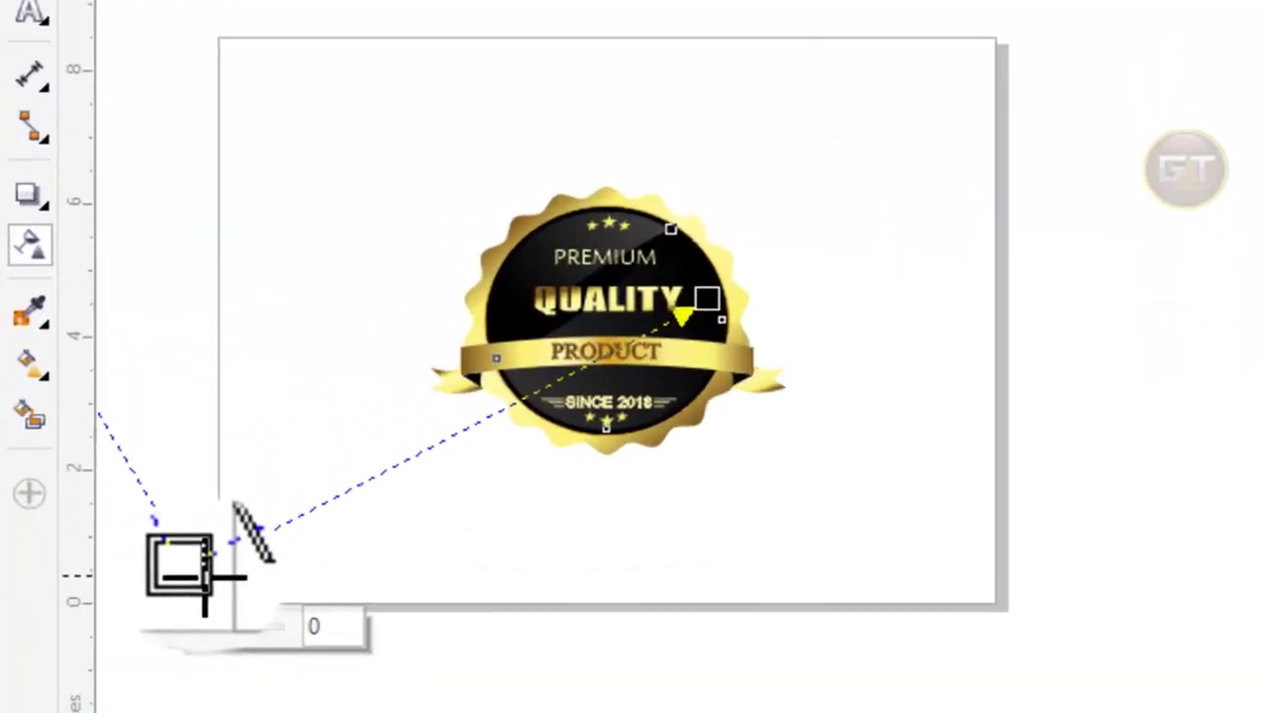
pyautogui.moveTo(188, 572); pyautogui.dragTo(220, 549)
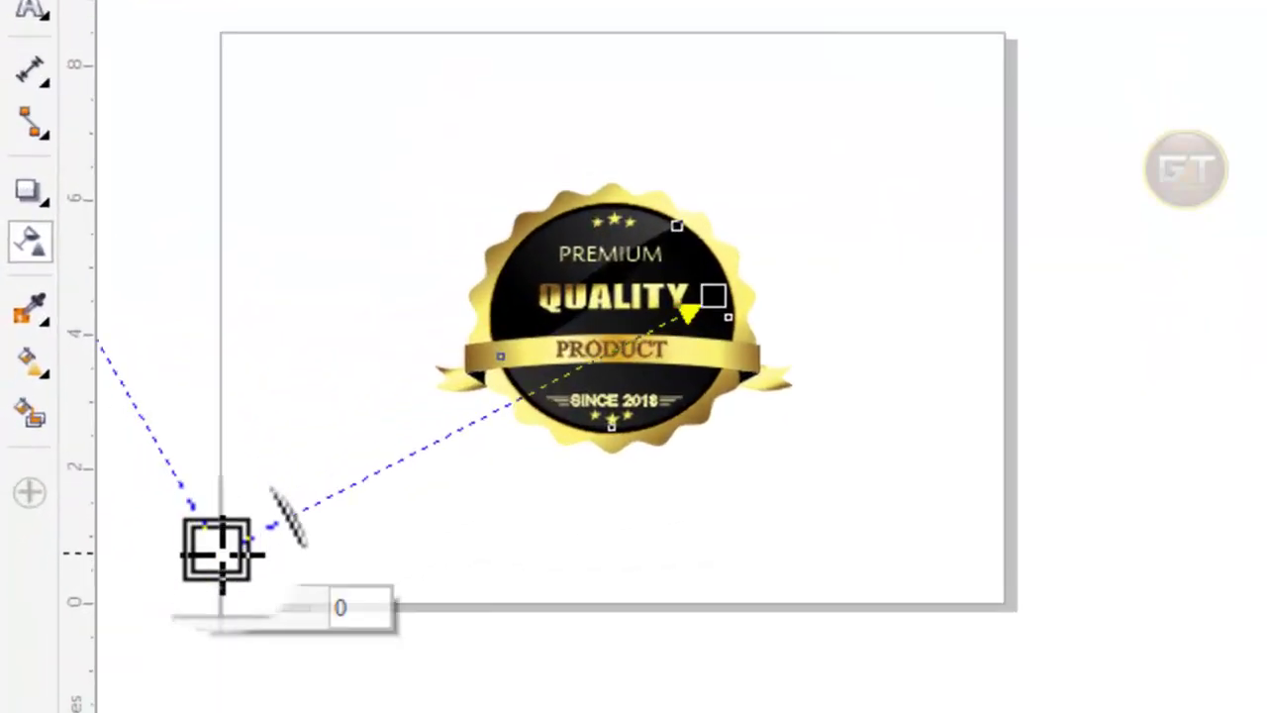
pyautogui.moveTo(220, 550); pyautogui.dragTo(217, 550)
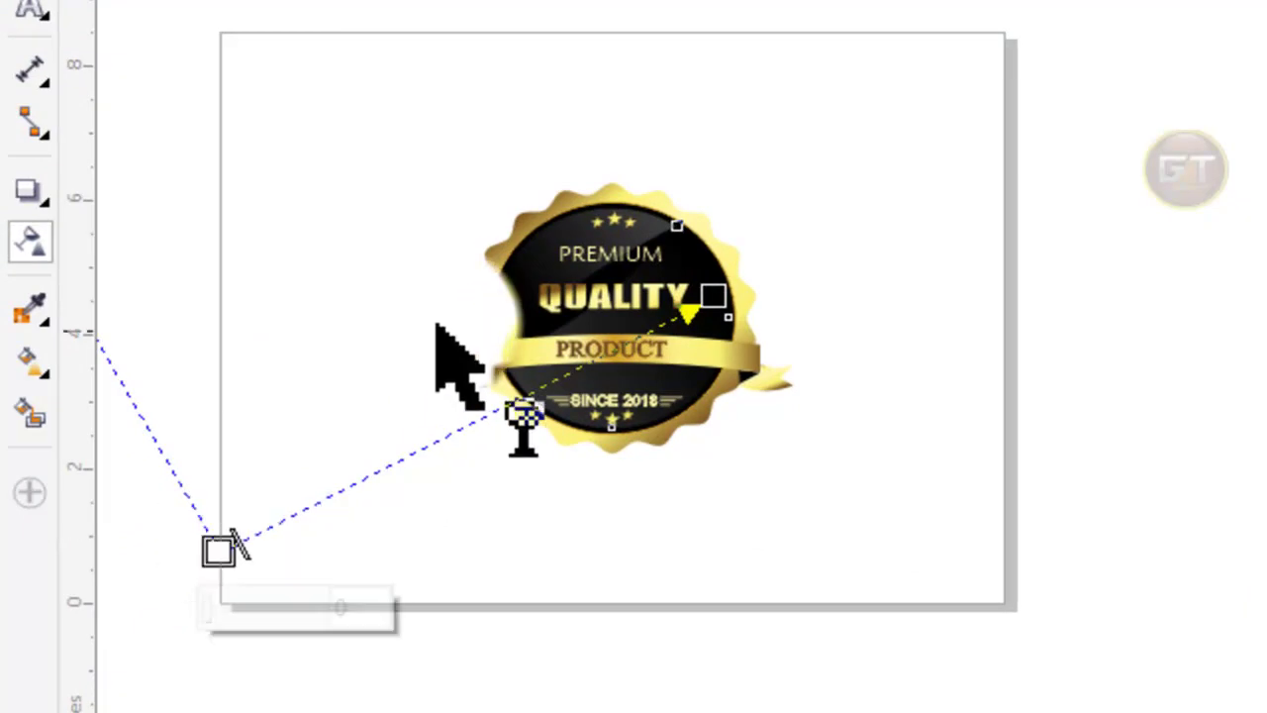
pyautogui.moveTo(693, 268)
pyautogui.mouseDown()
pyautogui.moveTo(851, 120)
pyautogui.moveTo(834, 141)
pyautogui.mouseUp()
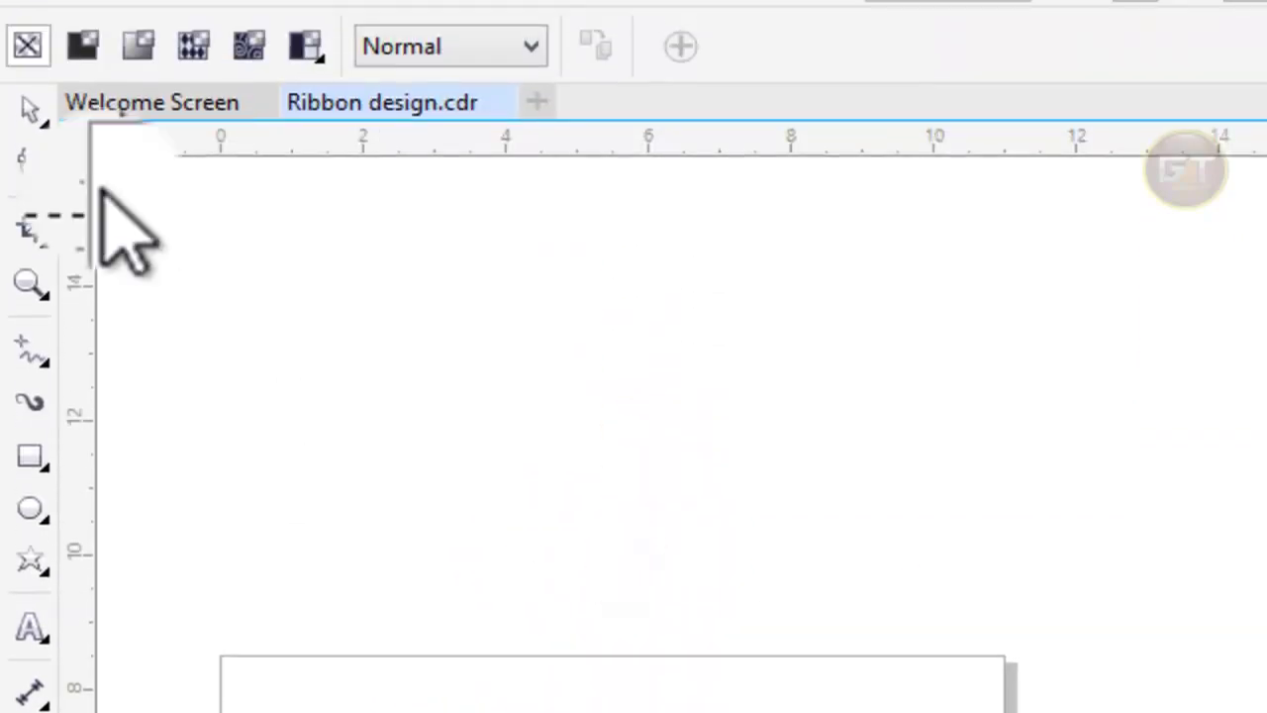
# Step: Marquee-select all 21 badge pieces and group them with Ctrl+G
pyautogui.click(30, 104)
pyautogui.click(633, 475)
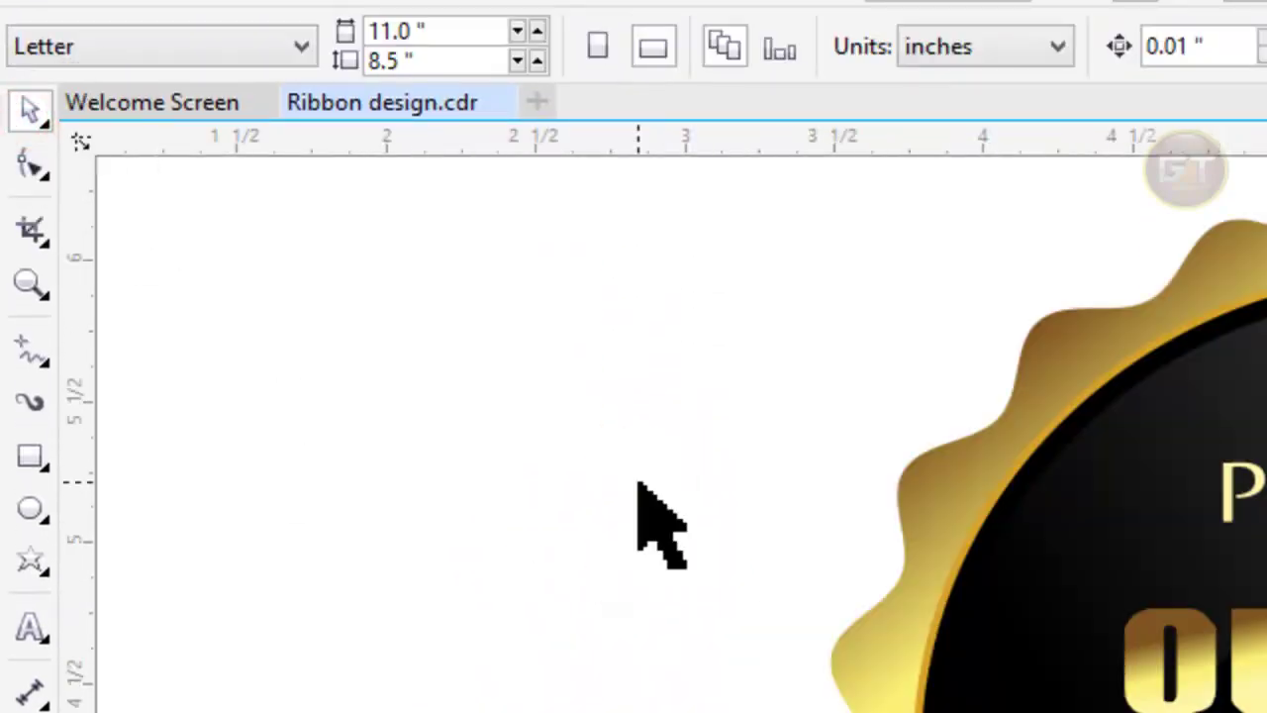
pyautogui.scroll(2, 645, 486)
pyautogui.scroll(-2, 665, 483)
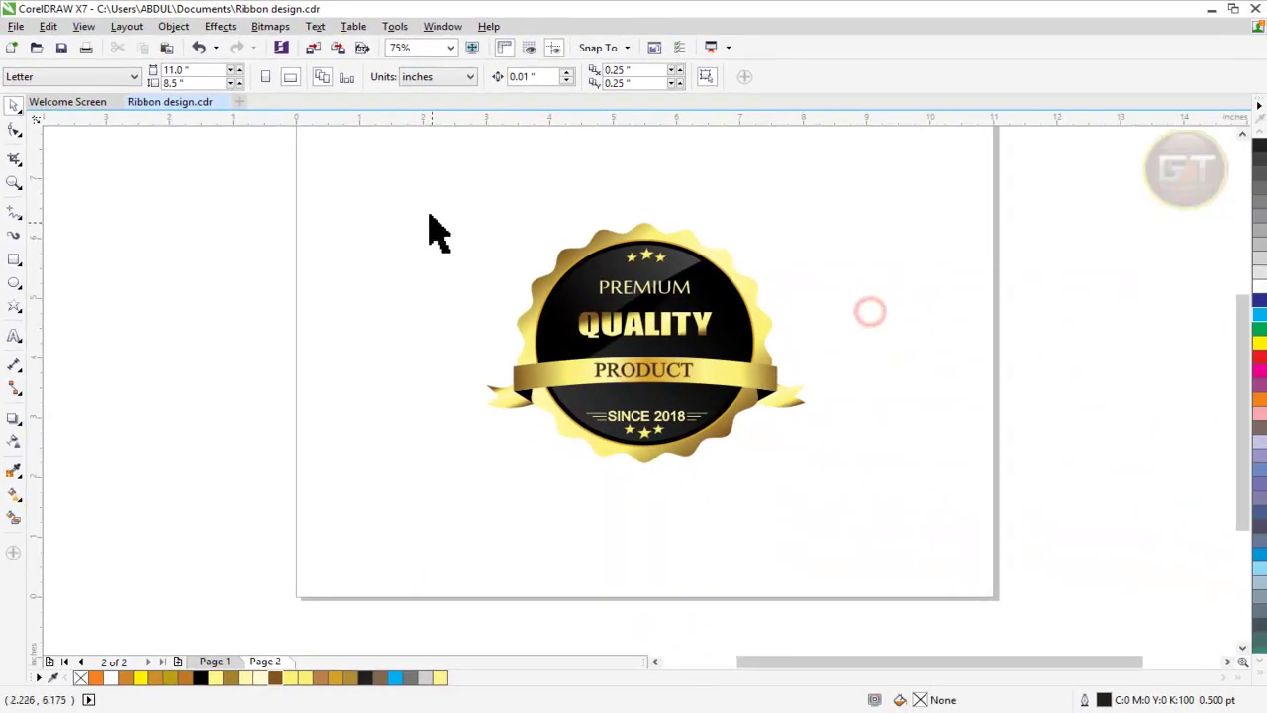
pyautogui.moveTo(430, 210); pyautogui.dragTo(983, 537)
pyautogui.hotkey('ctrl', 'g')
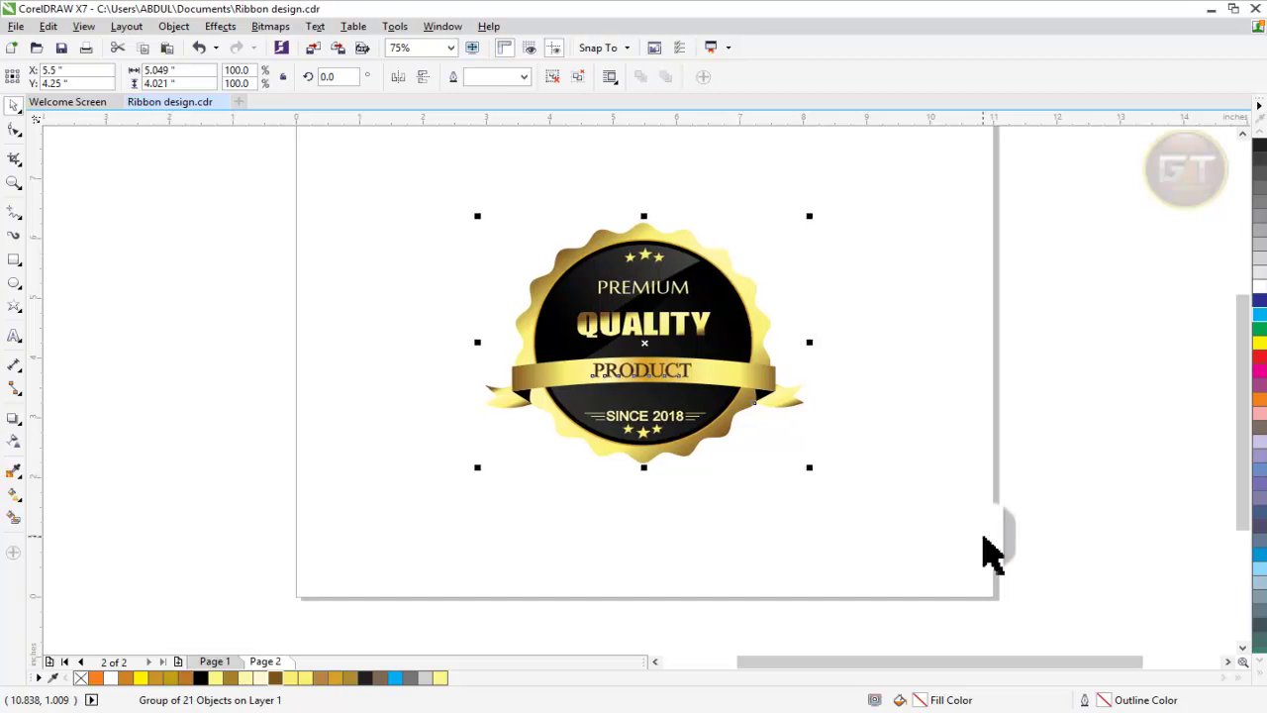
# Step: Add an 11 × 8.5 inch page-sized rectangle and fit the whole page in view
pyautogui.click(910, 500)
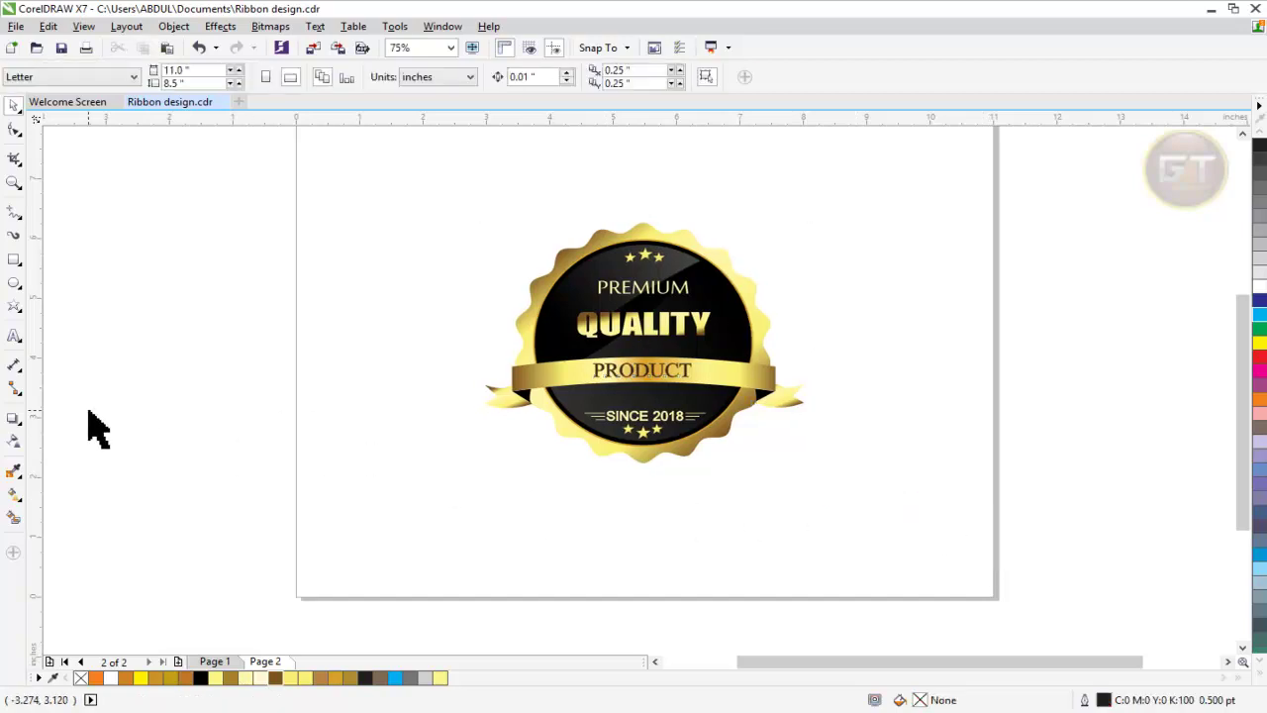
pyautogui.doubleClick(14, 255)
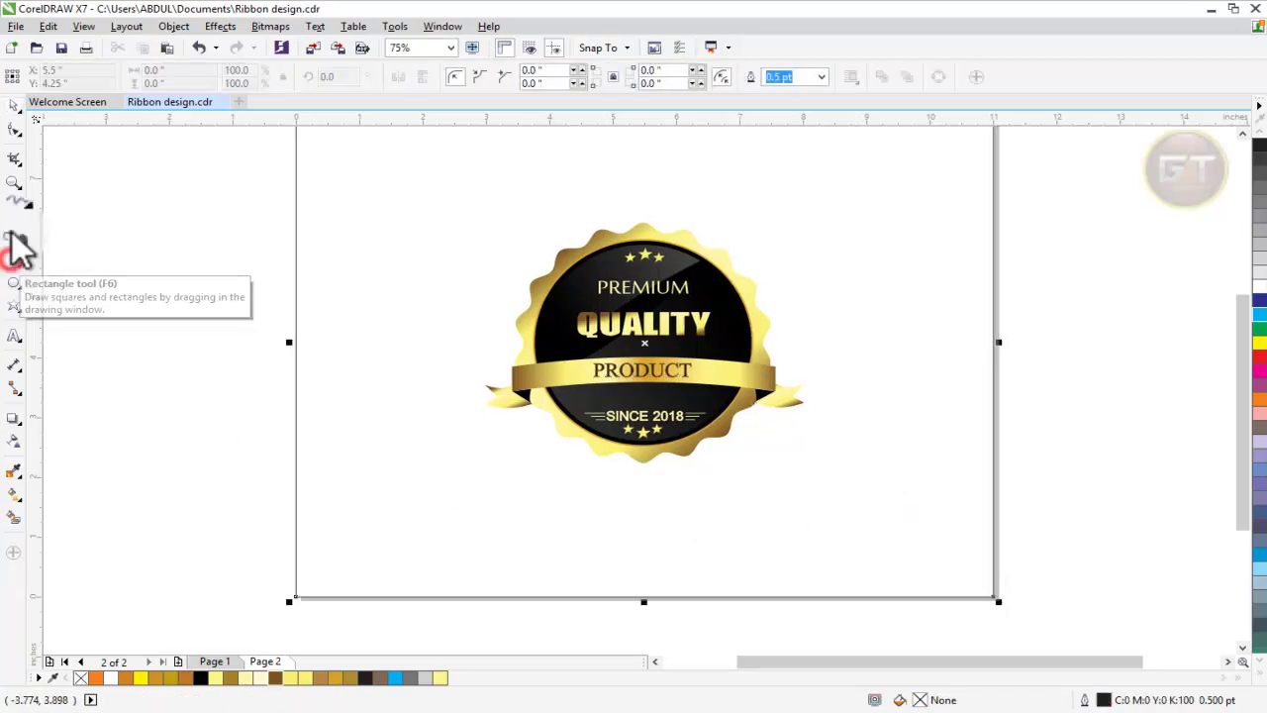
pyautogui.click(14, 103)
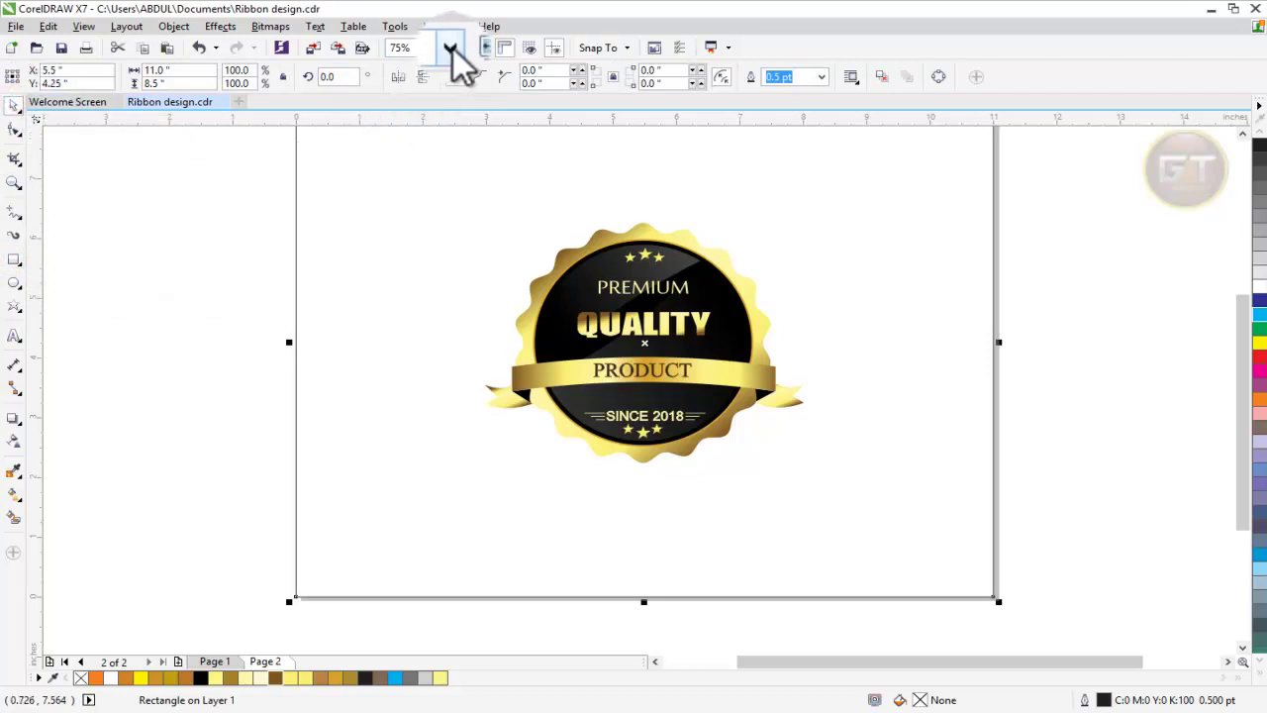
pyautogui.scroll(-1, 451, 195)
pyautogui.hotkey('shift', 'F4')
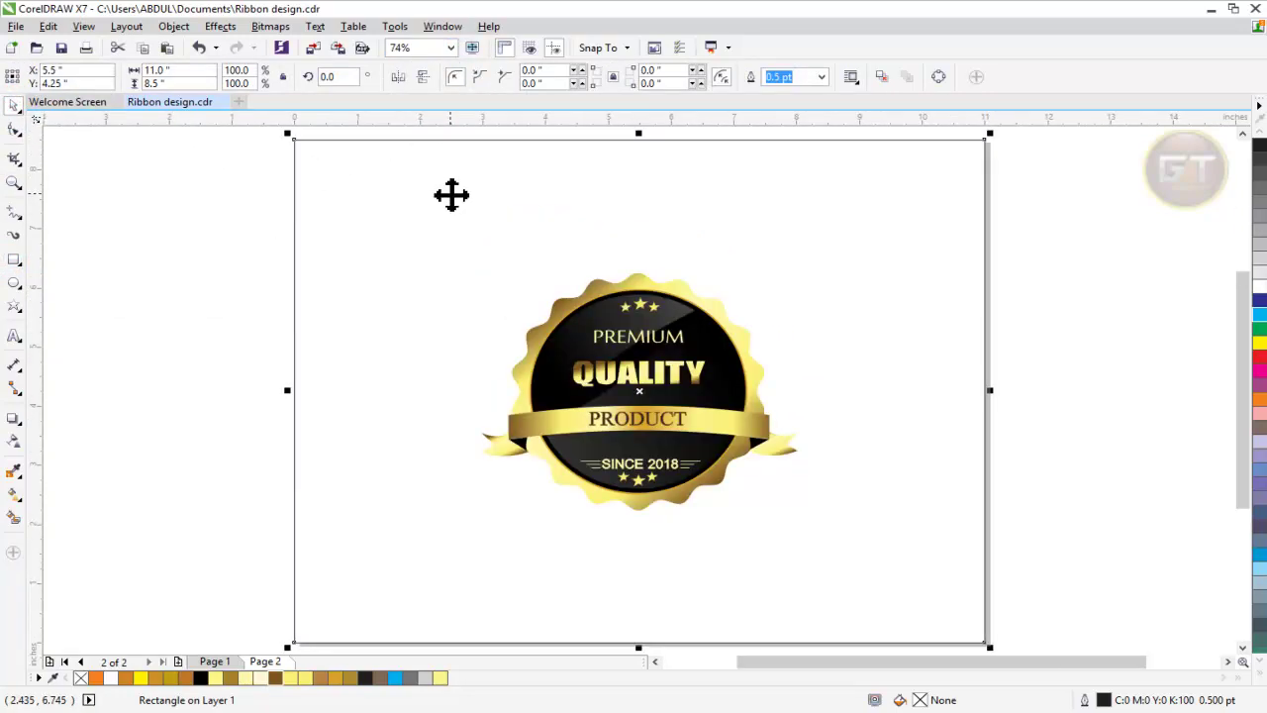
# Step: Scale the badge group up to about 145%, roughly 7.3 inches wide
pyautogui.click(1072, 364)
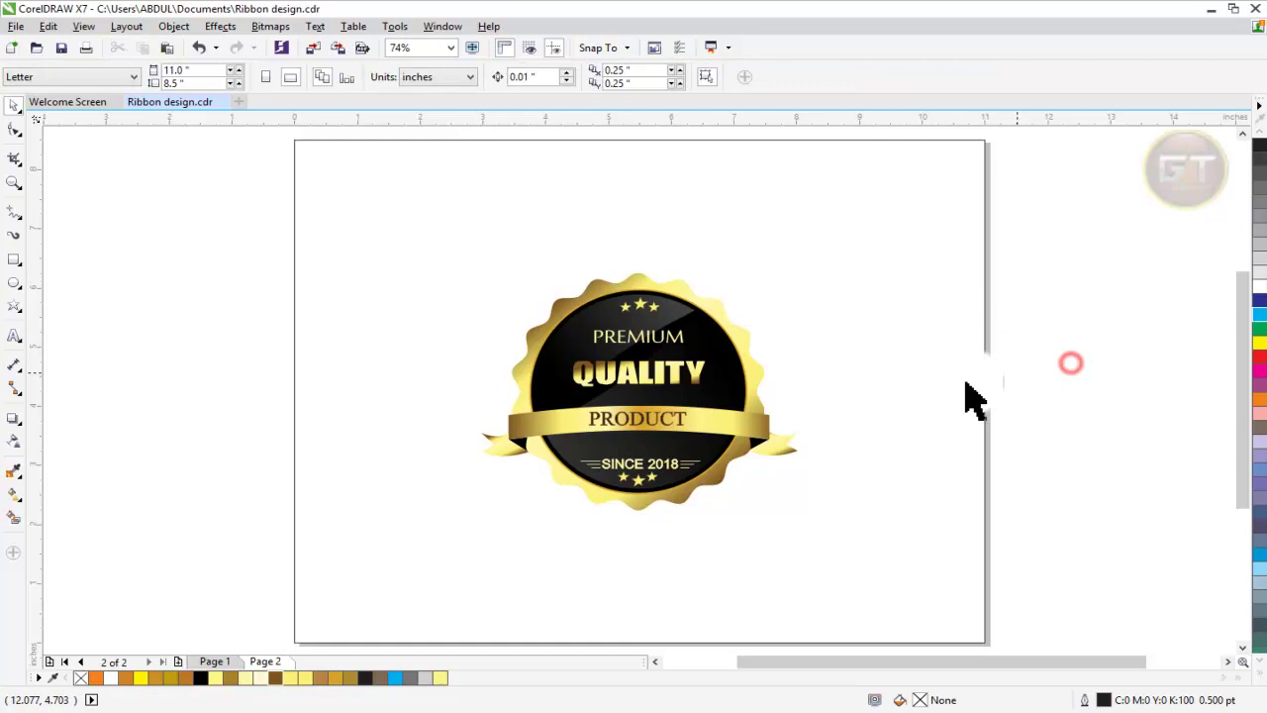
pyautogui.click(723, 423)
pyautogui.moveTo(805, 519); pyautogui.dragTo(875, 592)
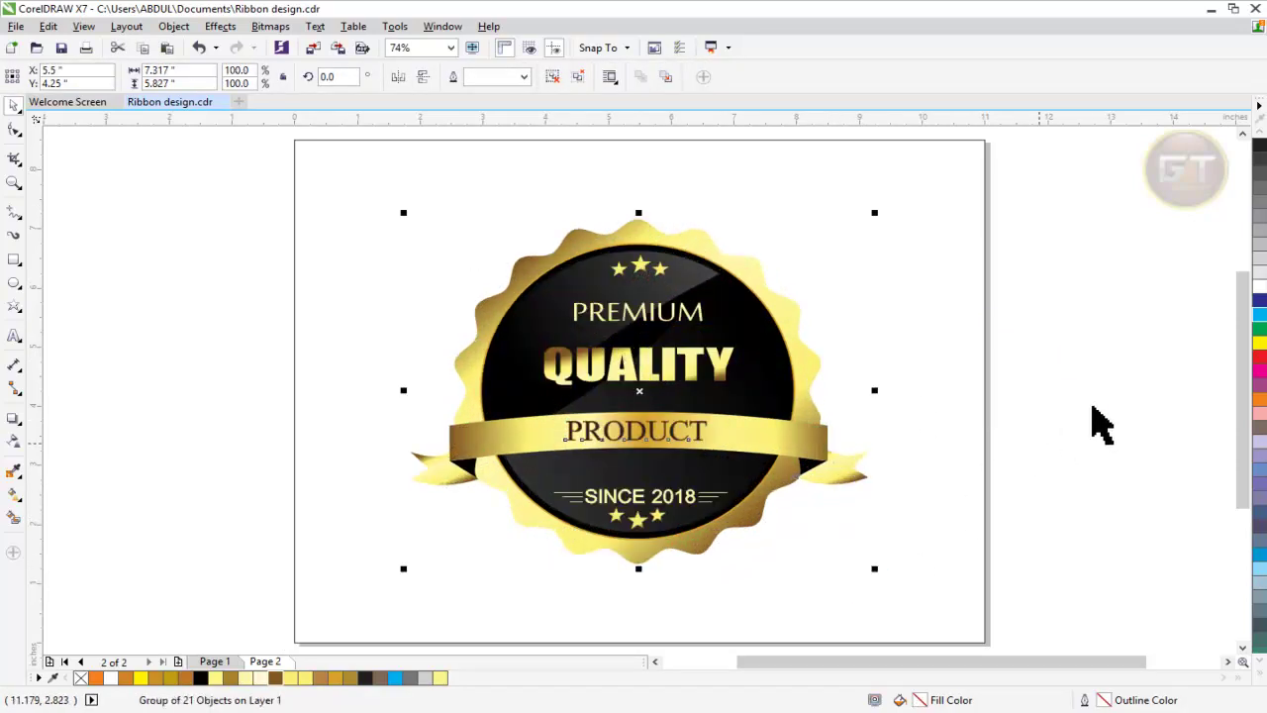
pyautogui.click(1093, 404)
pyautogui.click(908, 333)
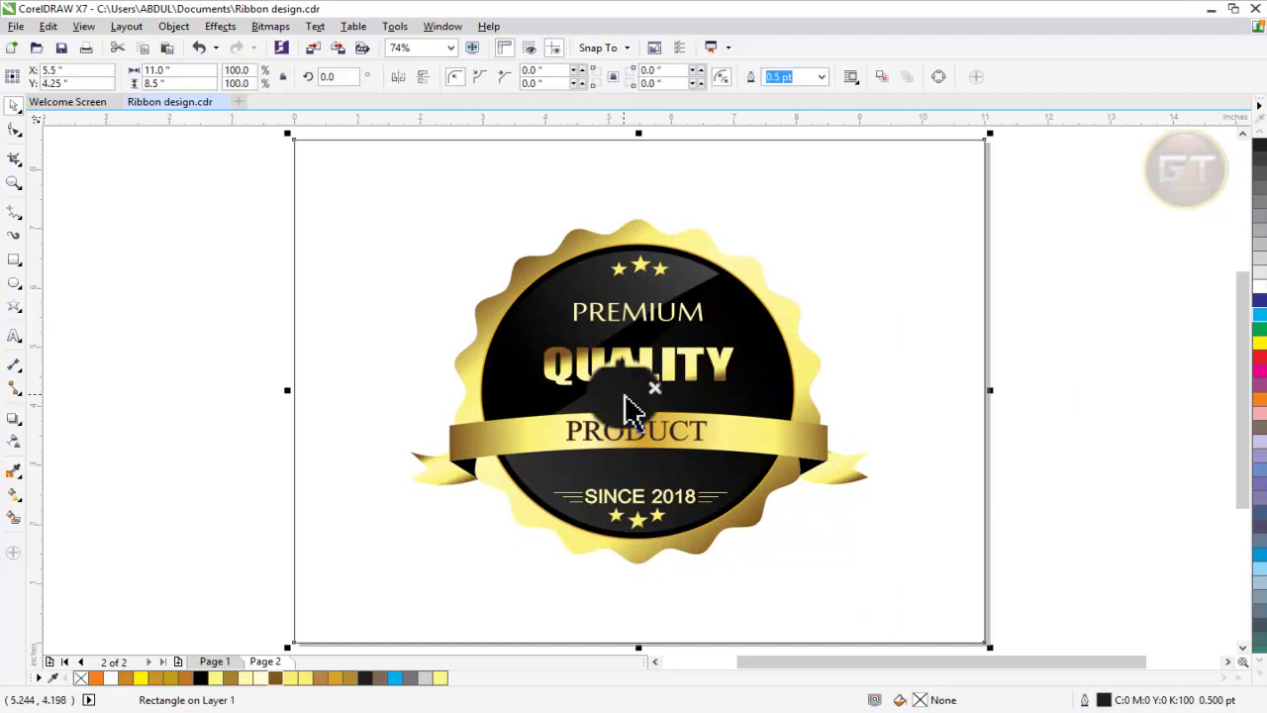
# Step: Give the background rectangle a rounded, centred radial fountain fill
pyautogui.click(14, 492)
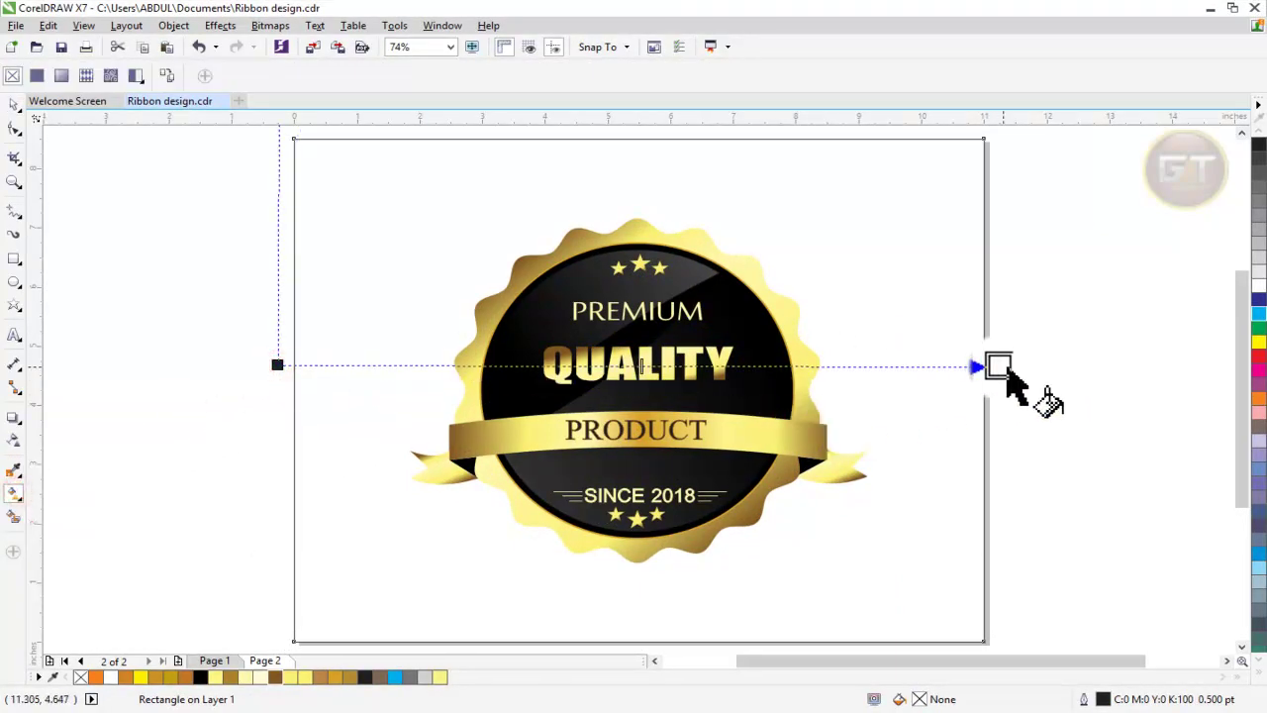
pyautogui.moveTo(278, 365); pyautogui.dragTo(1006, 366)
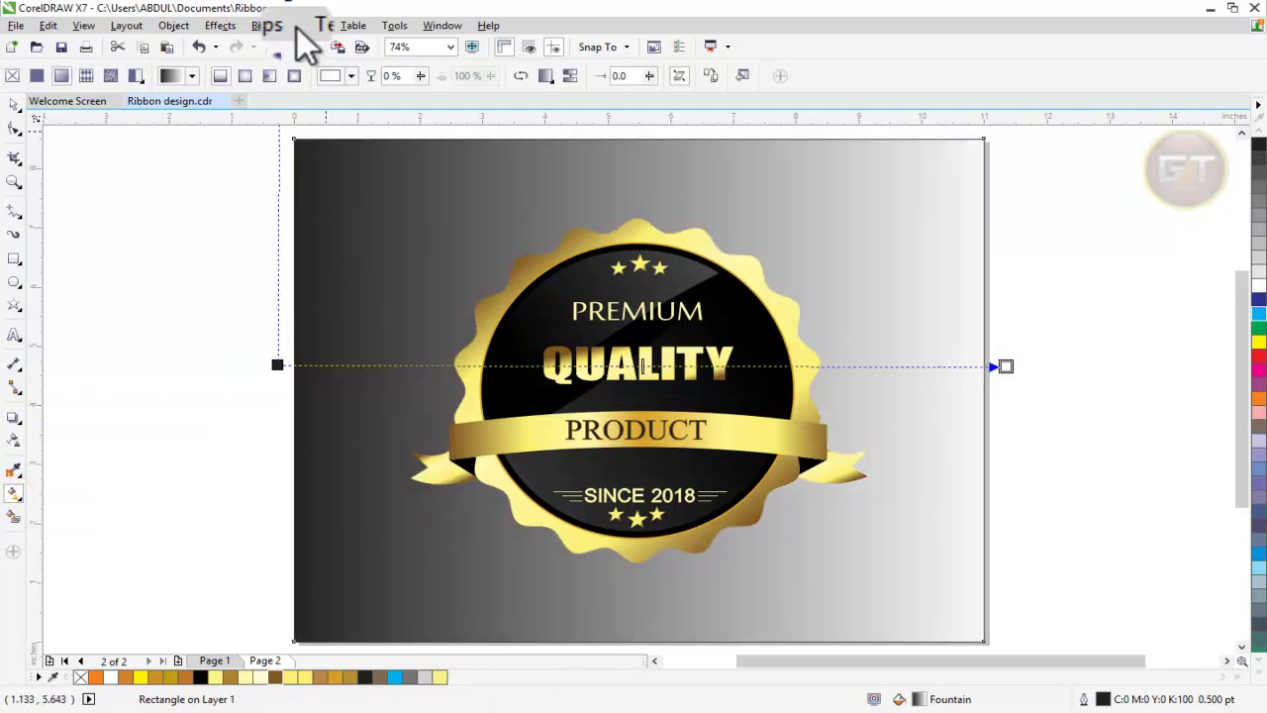
pyautogui.click(245, 75)
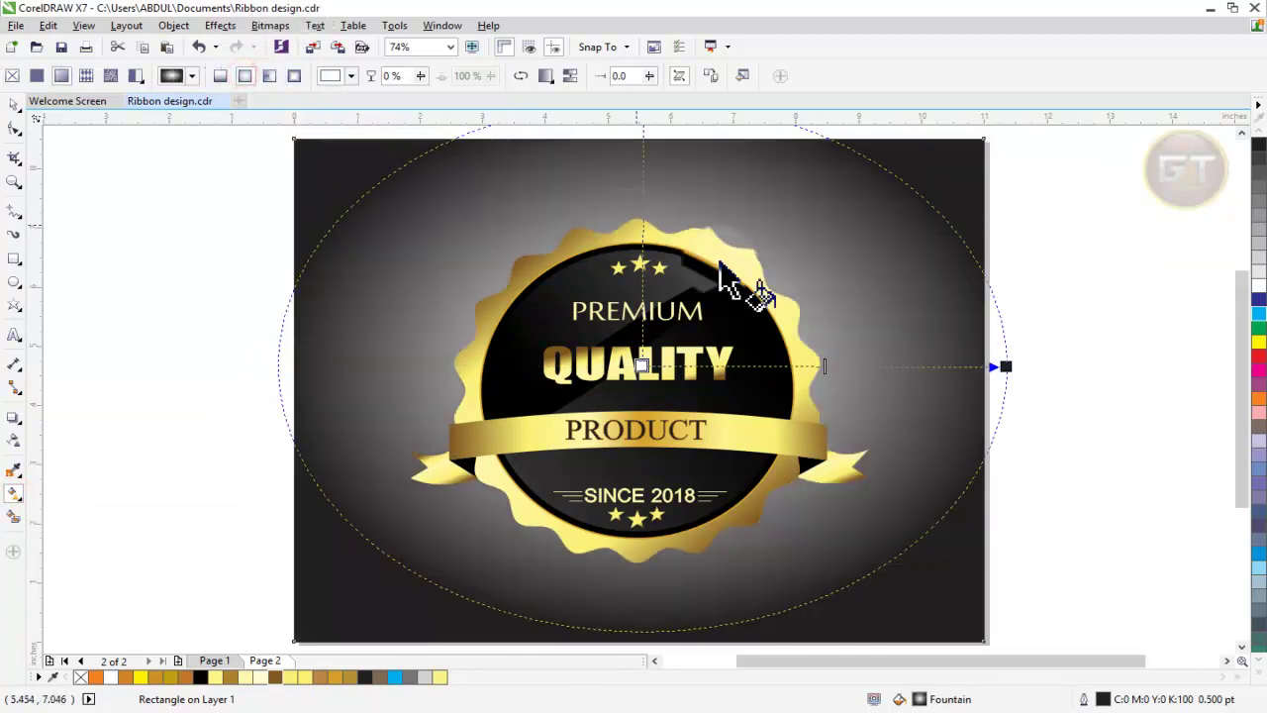
pyautogui.scroll(-2, 752, 287)
pyautogui.moveTo(716, 204); pyautogui.dragTo(697, 194)
pyautogui.moveTo(187, 179); pyautogui.dragTo(186, 125)
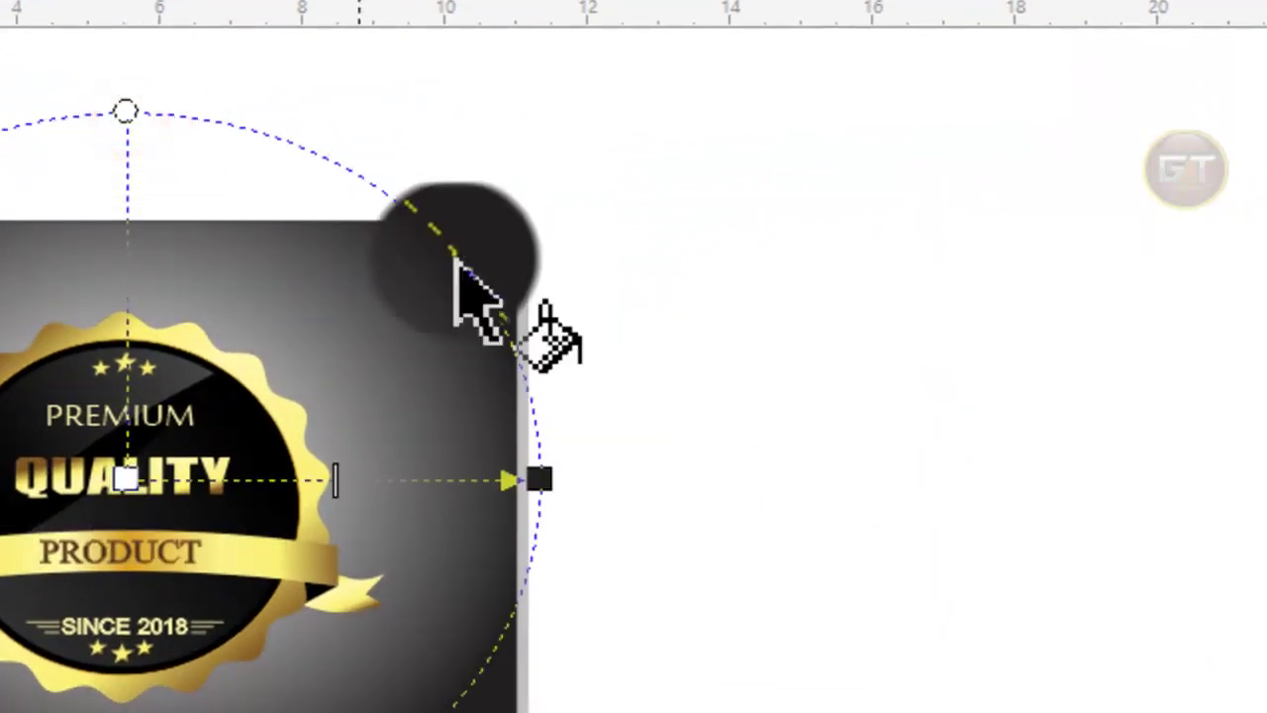
# Step: Colour the gradient's centre node dark maroon, fading to near-black at the edges
pyautogui.click(540, 481)
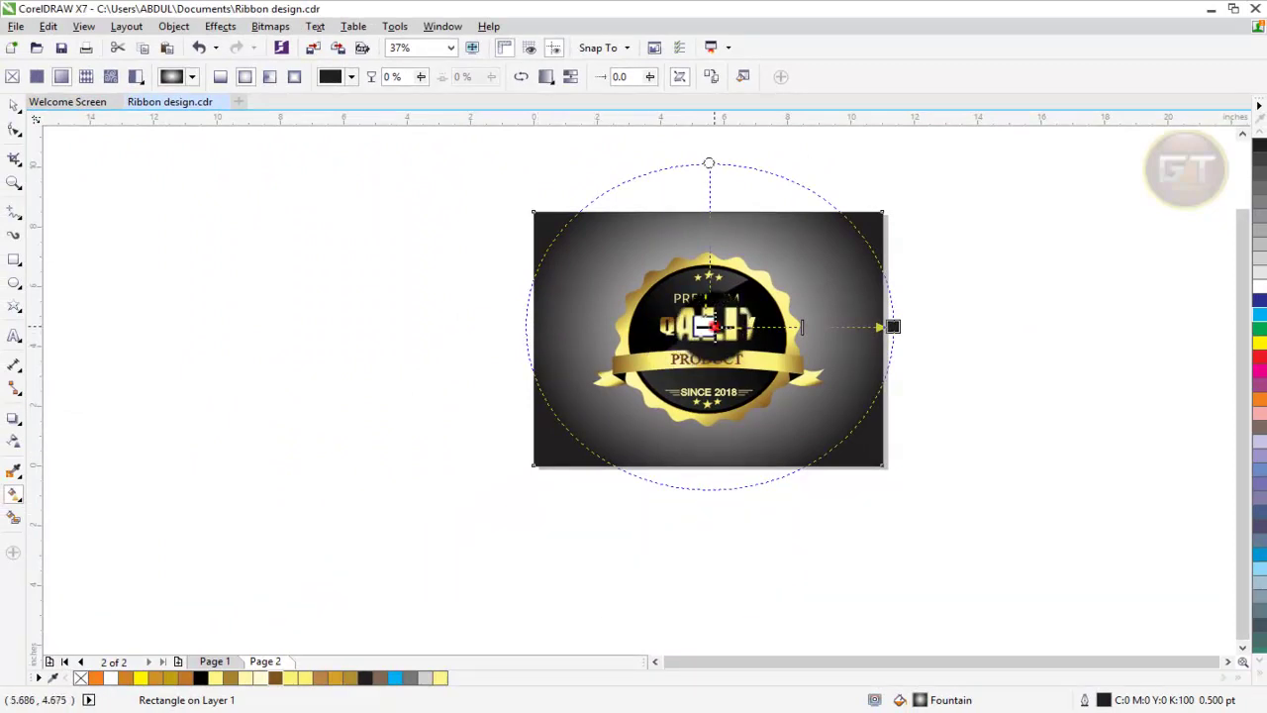
pyautogui.click(703, 326)
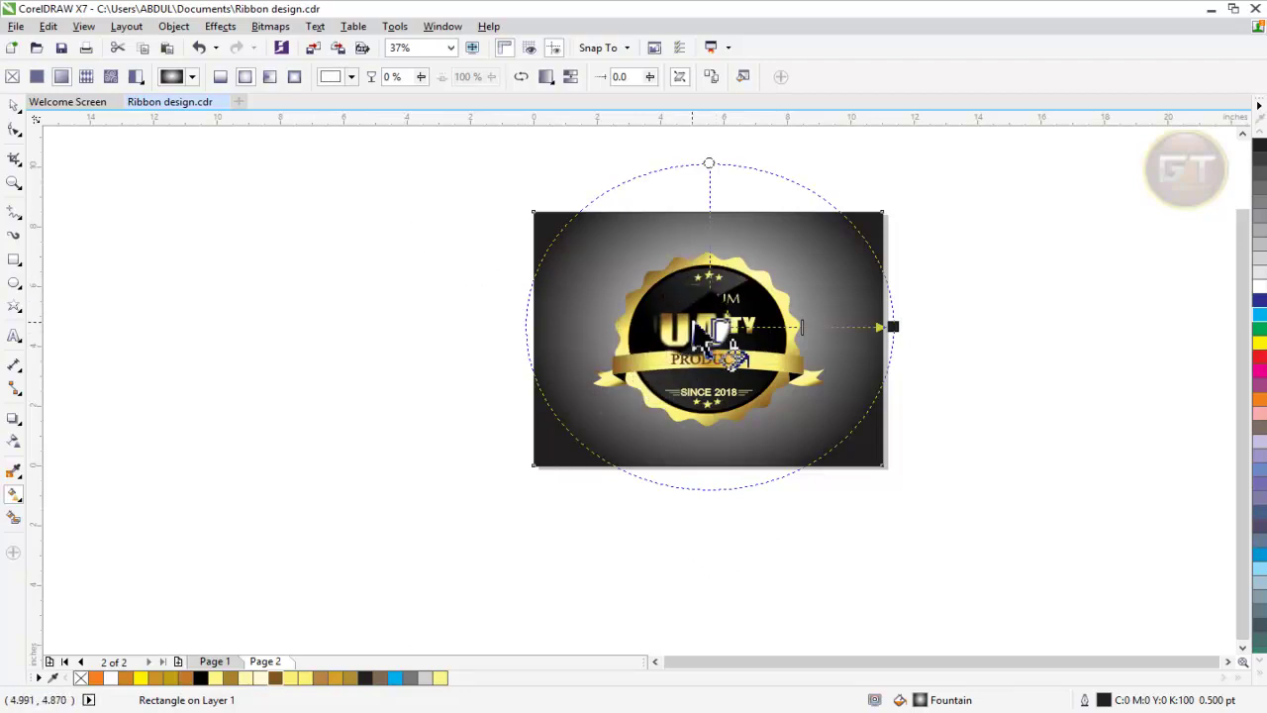
pyautogui.click(679, 350)
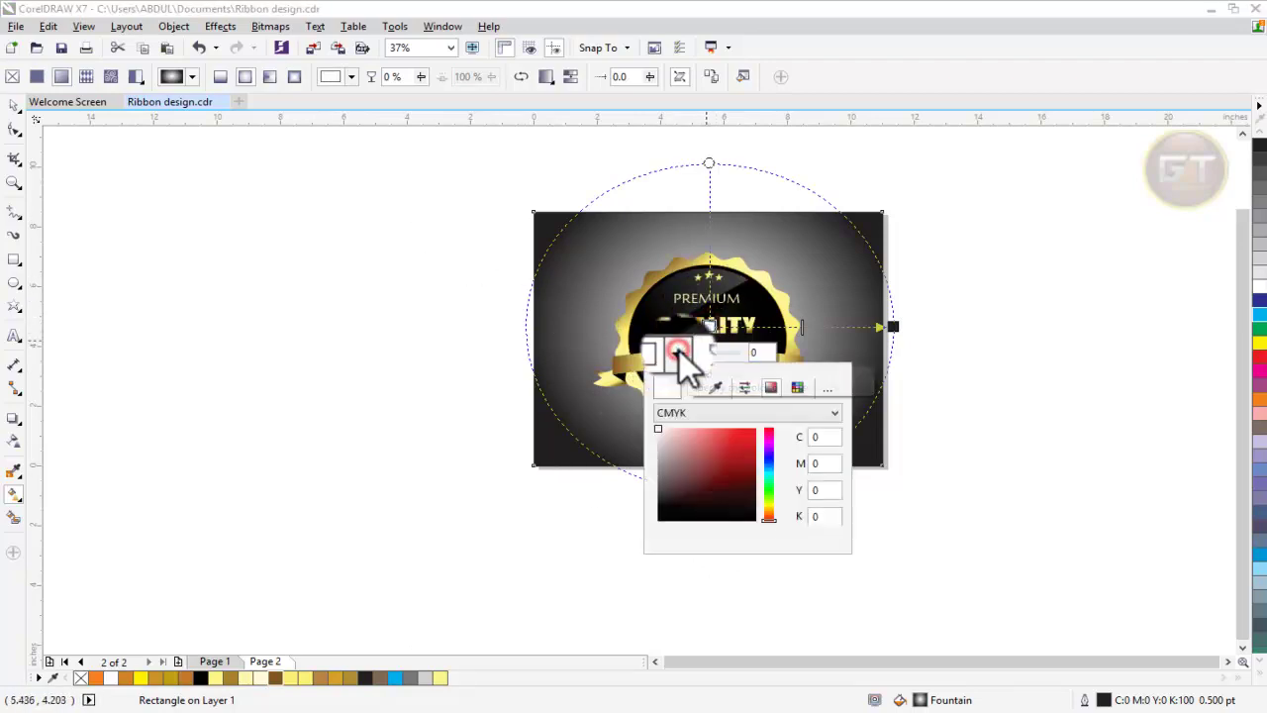
pyautogui.click(746, 489)
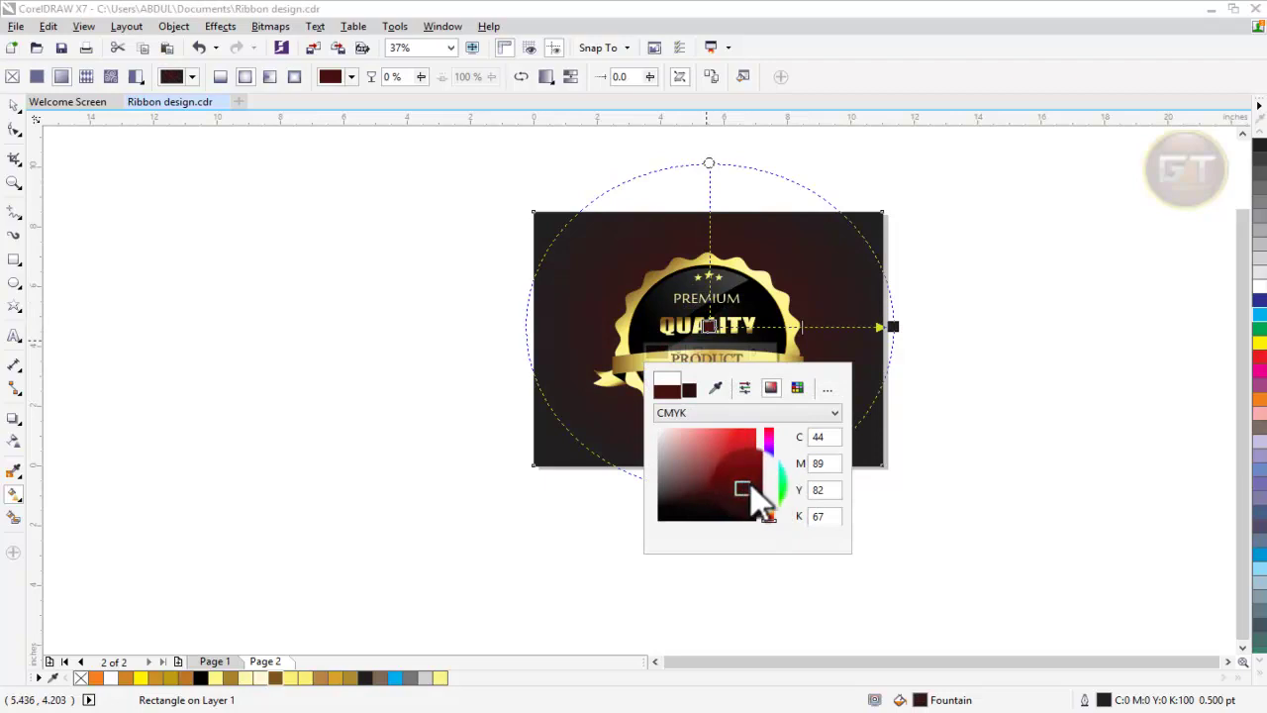
pyautogui.click(465, 438)
pyautogui.click(891, 321)
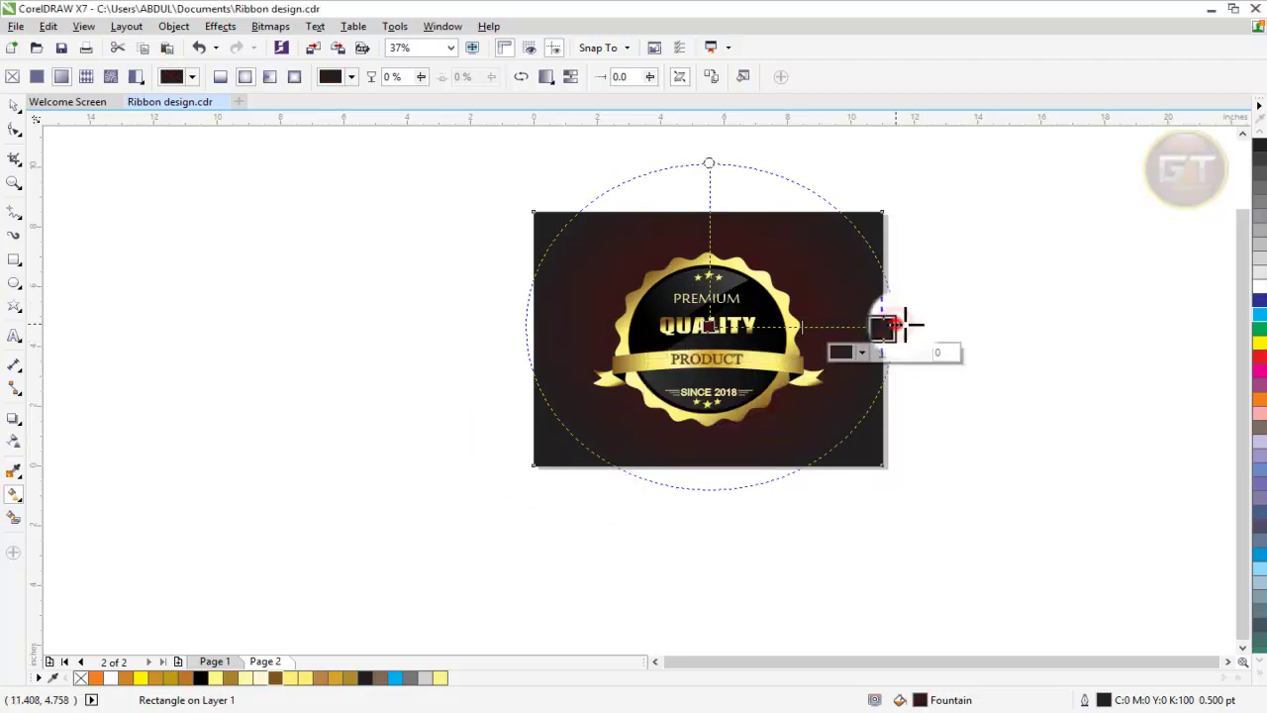
pyautogui.click(1018, 276)
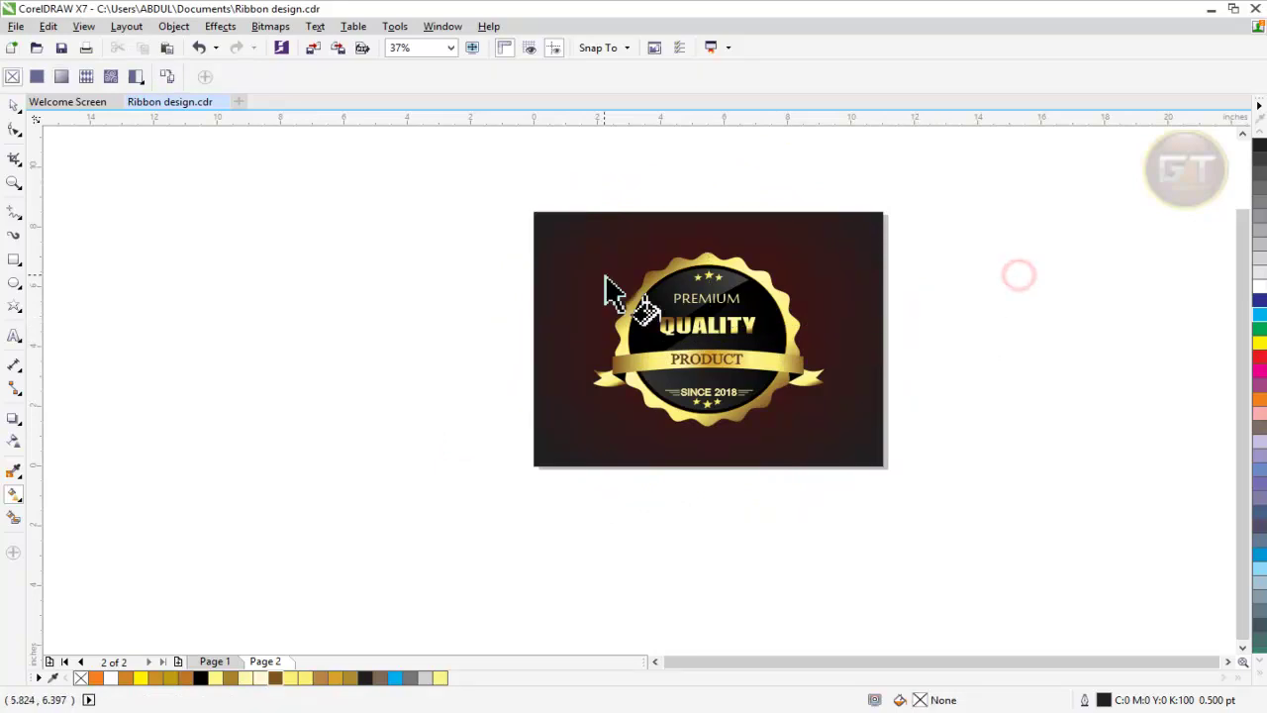
pyautogui.click(13, 103)
# Step: Enlarge the badge group to about 115% on the maroon background
pyautogui.click(199, 222)
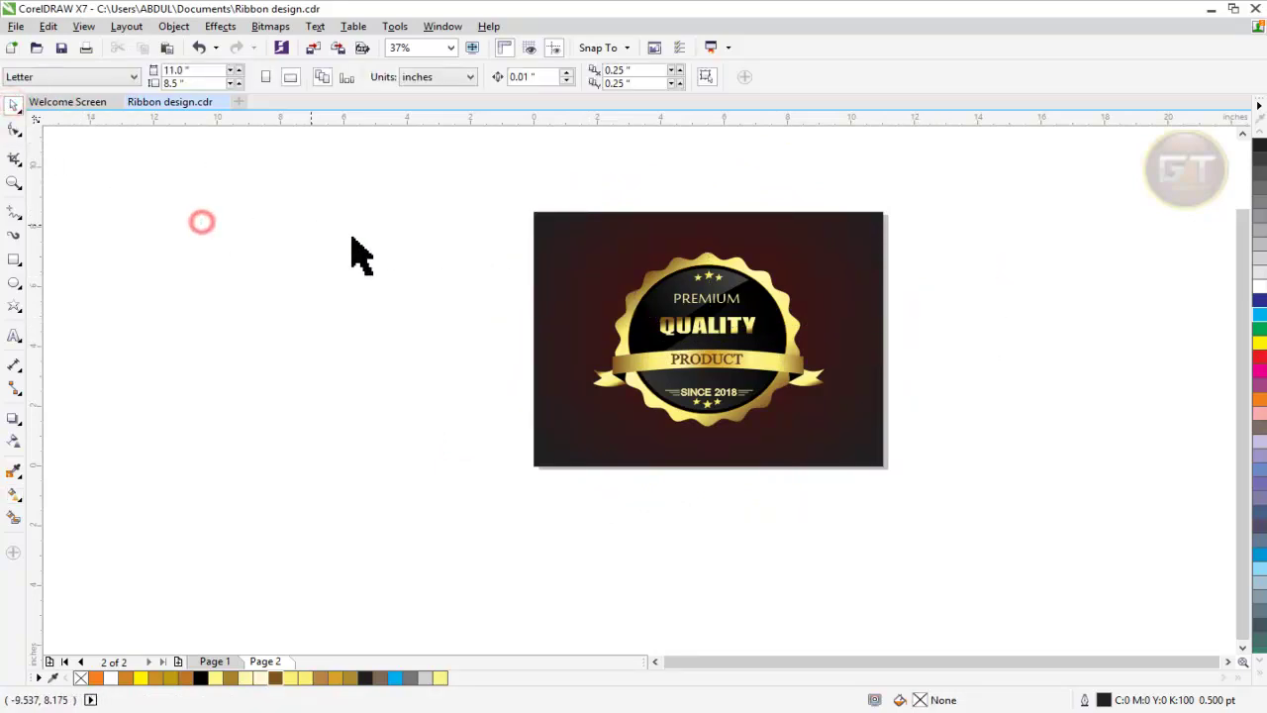
pyautogui.hotkey('shift', 'F4')
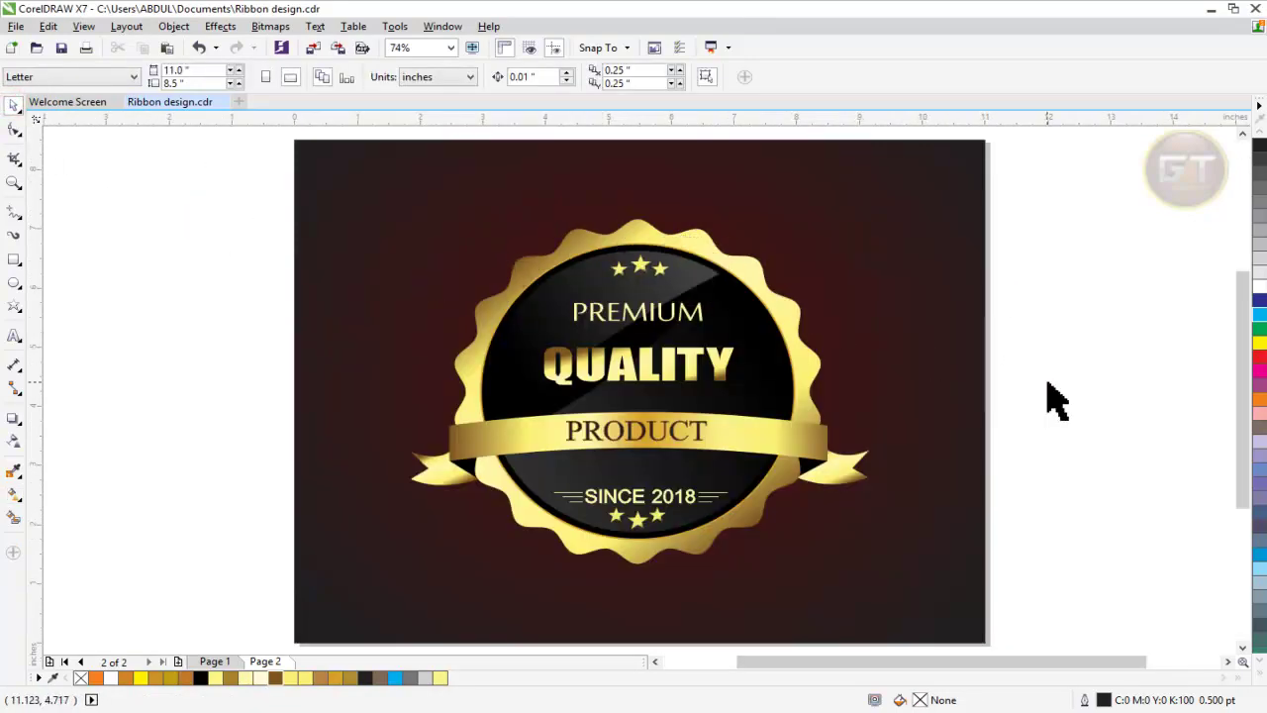
pyautogui.click(712, 395)
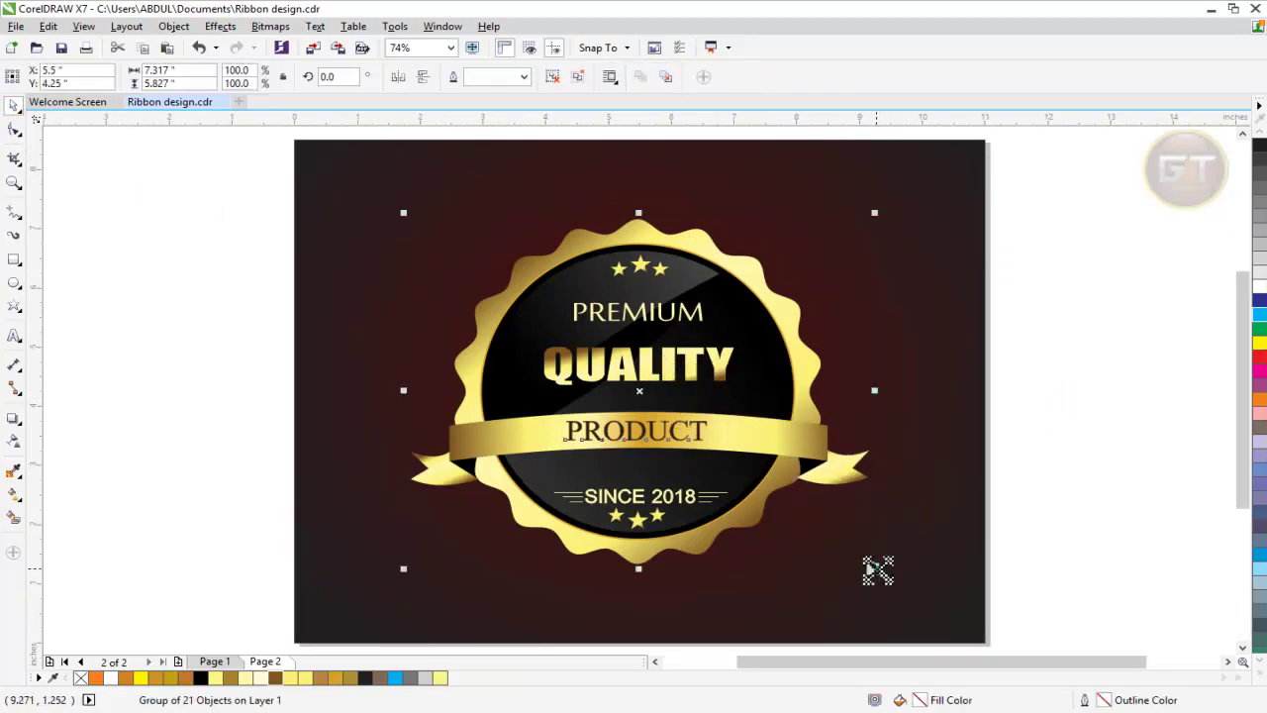
pyautogui.moveTo(876, 569); pyautogui.dragTo(909, 594)
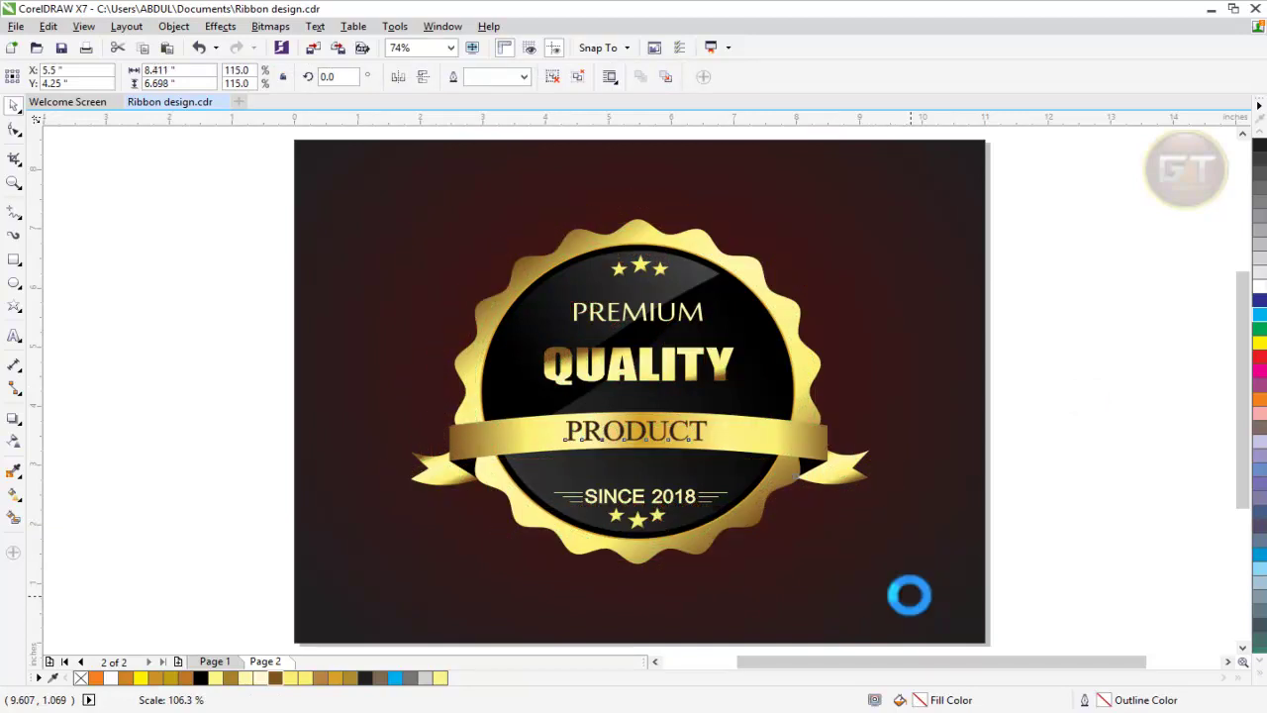
# Step: View the finished badge design in Full-screen Preview
pyautogui.click(1098, 382)
pyautogui.rightClick(1075, 290)
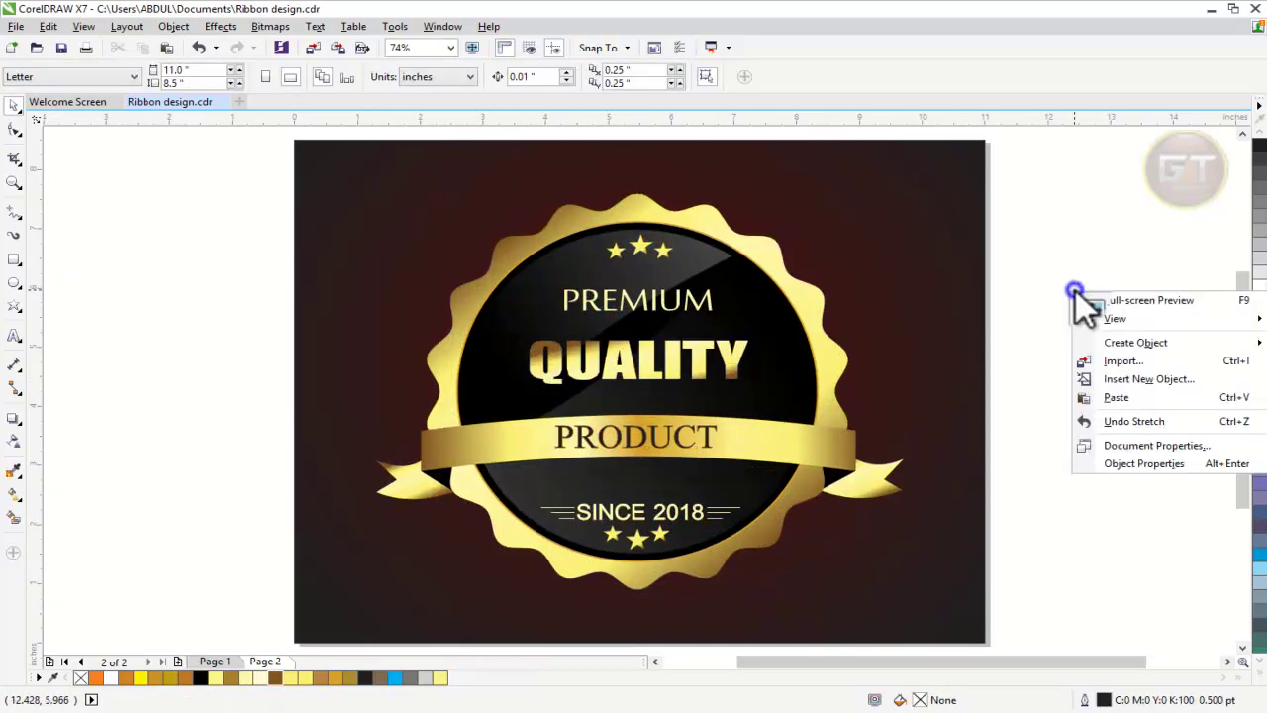
pyautogui.click(1115, 295)
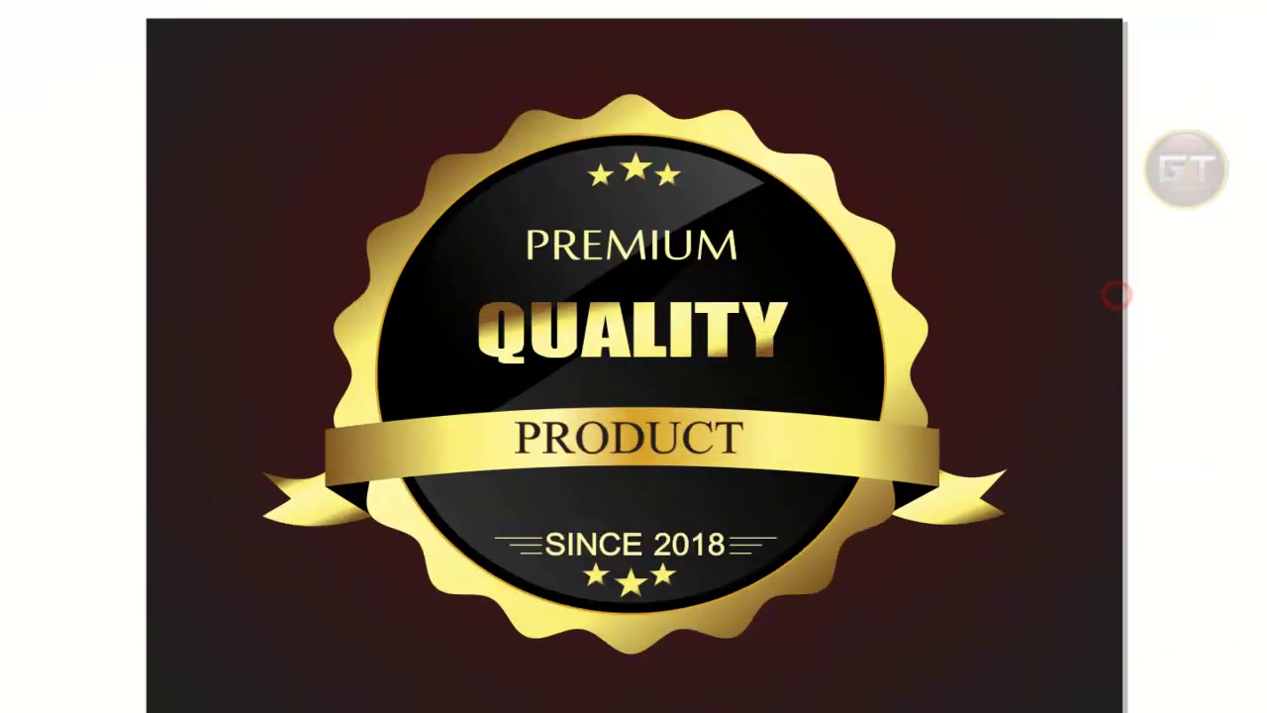